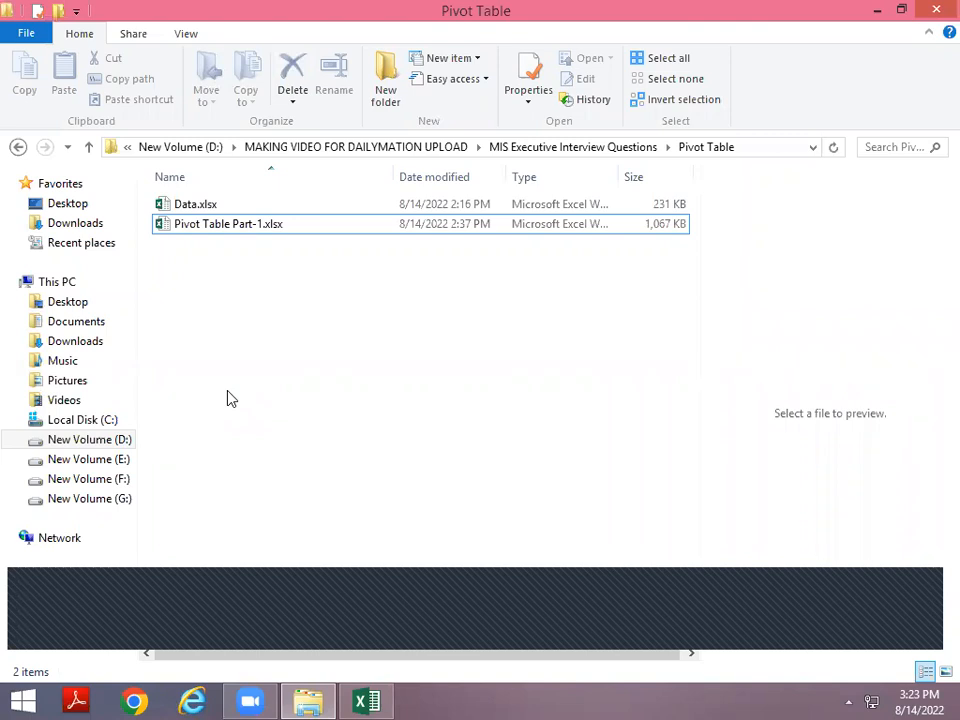
# Step: Open the workbook Pivot Table Part-1.xlsx and enable its external data connections
pyautogui.press('Return')
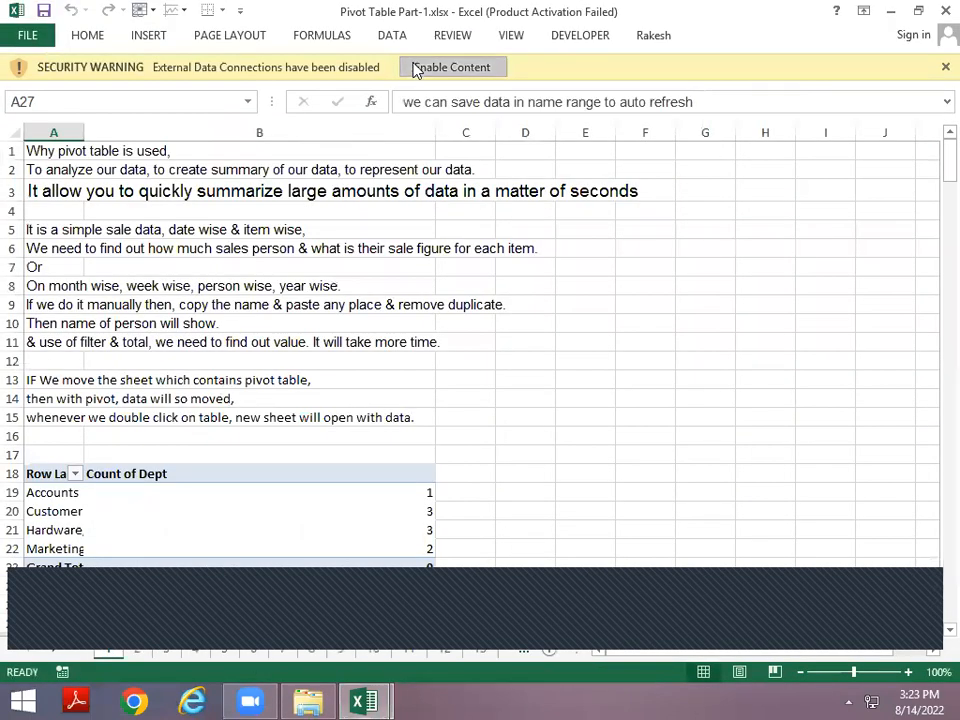
pyautogui.click(450, 67)
pyautogui.hotkey('alt', 'Tab')
pyautogui.hotkey('alt', 'Tab')
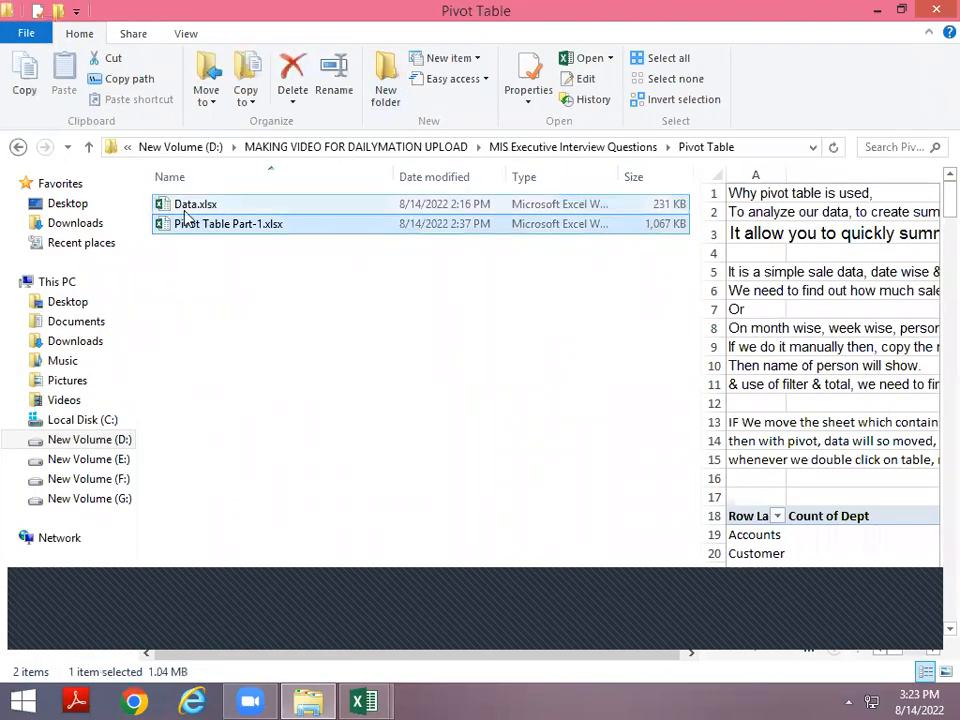
pyautogui.hotkey('alt', 'Tab')
pyautogui.click(517, 284)
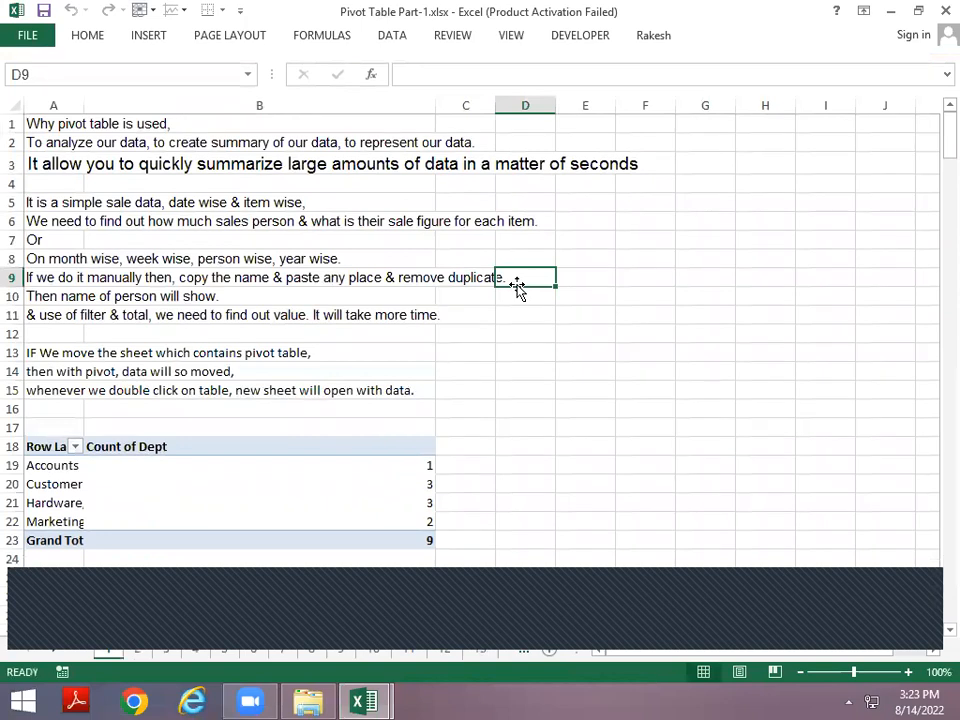
# Step: Check the system's speaker volume level
pyautogui.click(848, 701)
pyautogui.click(877, 608)
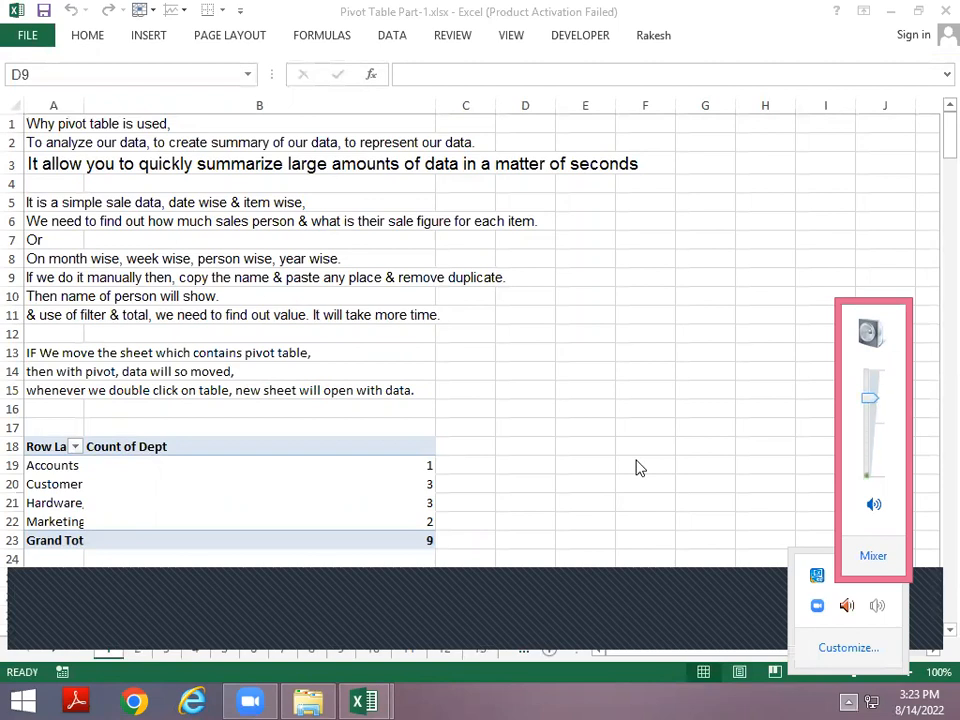
pyautogui.click(549, 324)
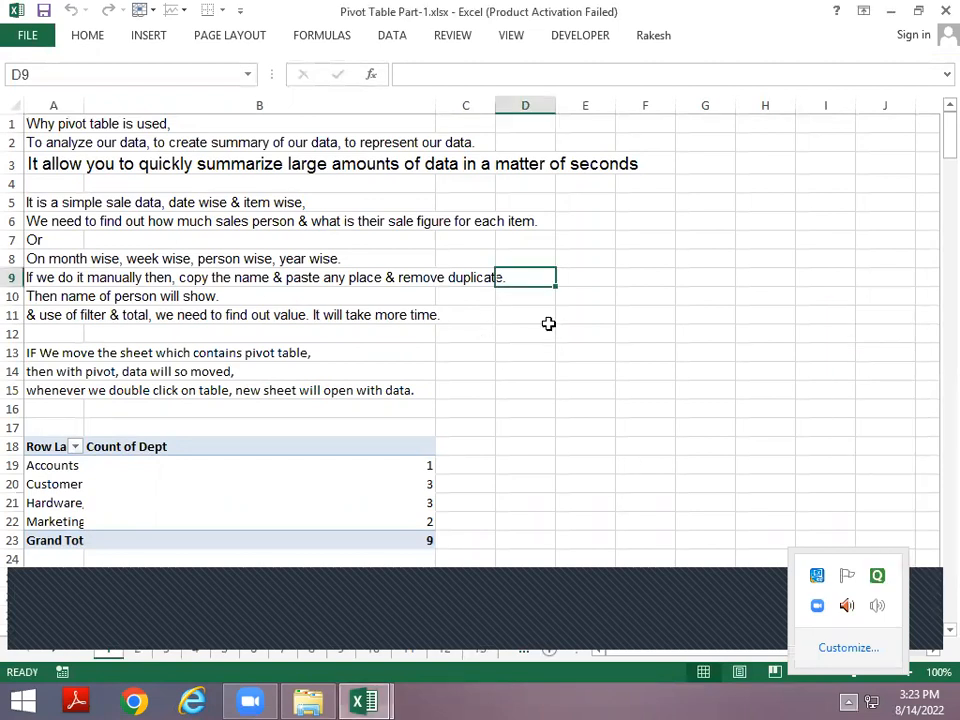
pyautogui.click(570, 316)
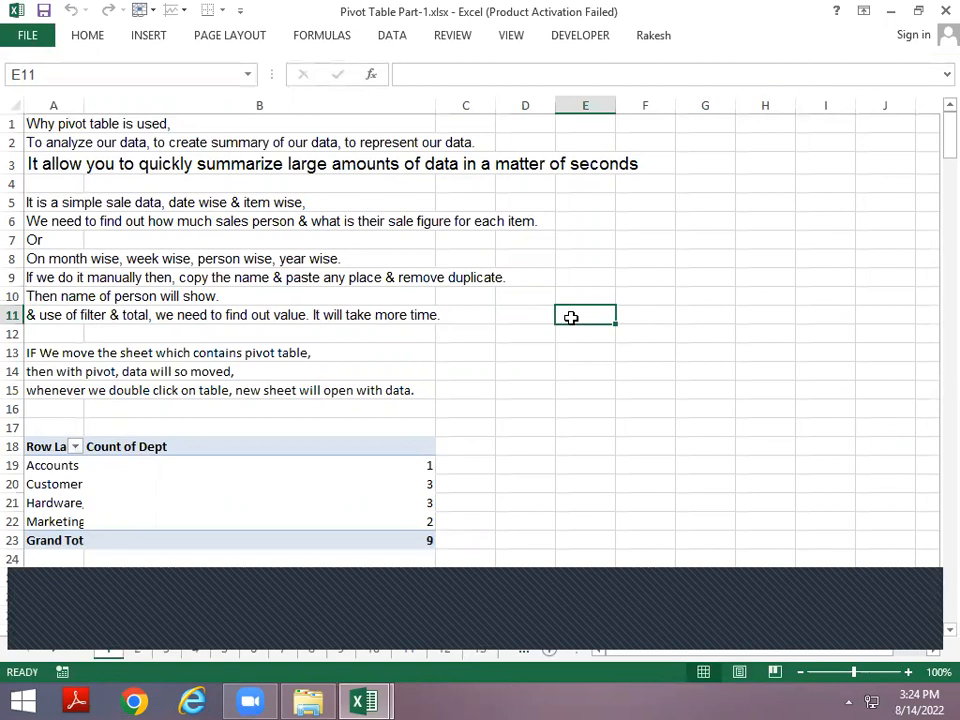
# Step: Switch to Data.xlsx and review the Data1 sheet's column headings from Date of Join to City
pyautogui.click(573, 204)
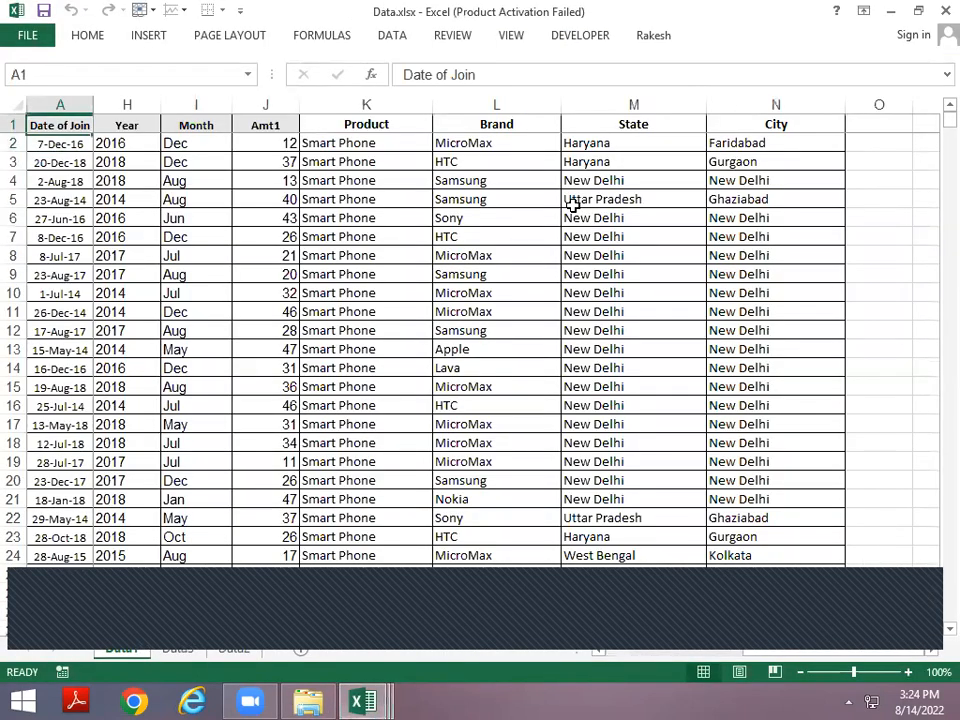
pyautogui.press('Down')
pyautogui.press('Up')
pyautogui.press('Right')
pyautogui.press('Right')
pyautogui.press('Left')
pyautogui.press('Right')
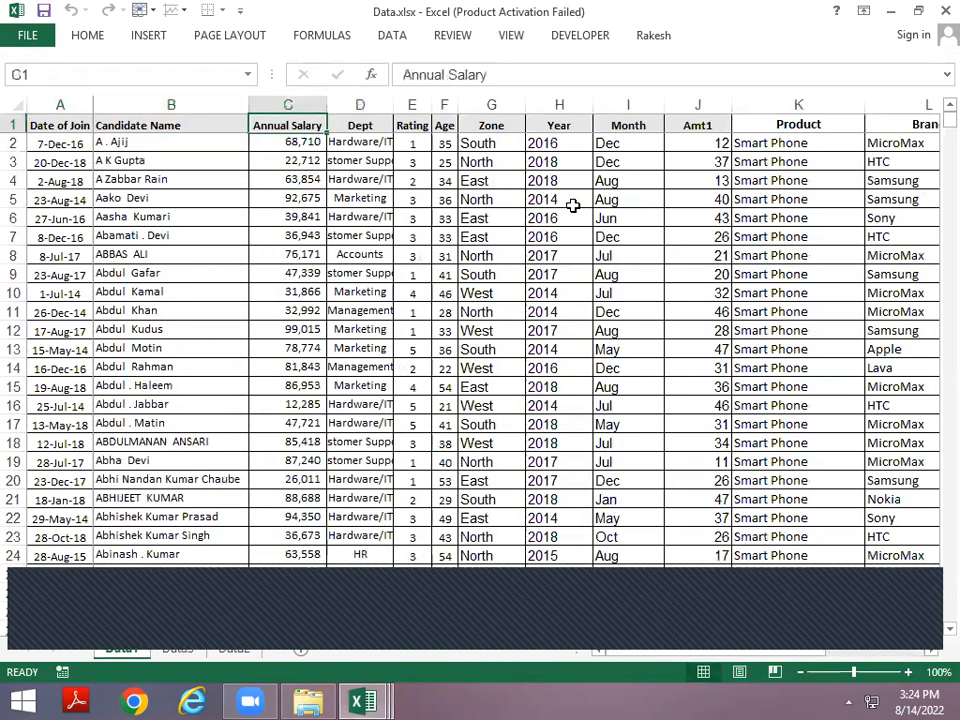
pyautogui.press('Right')
pyautogui.press('Right')
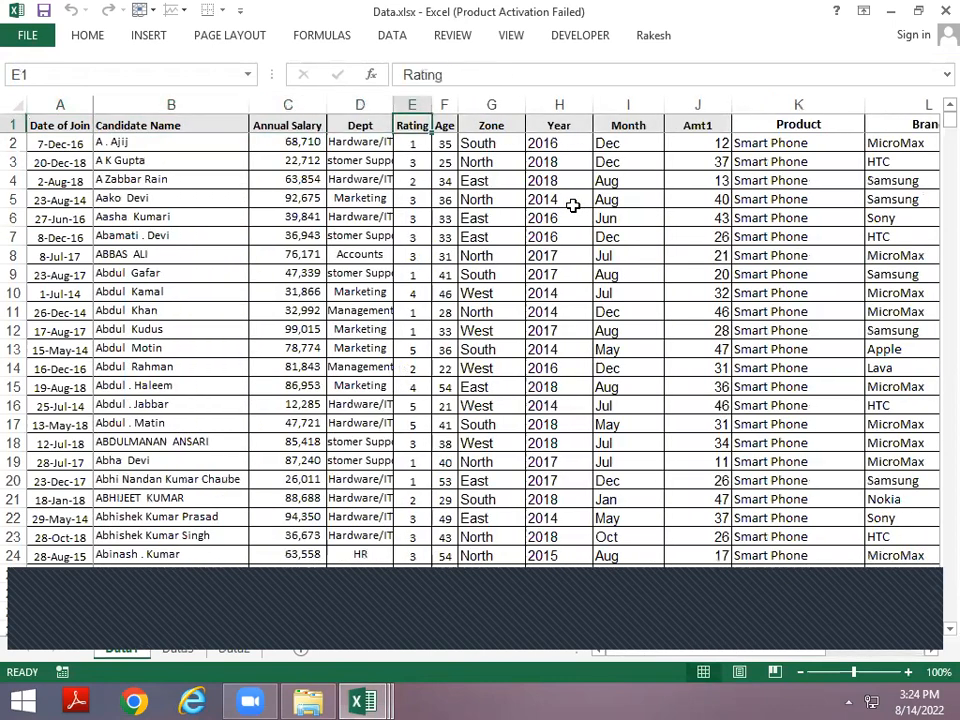
pyautogui.press('Right')
pyautogui.press('Right')
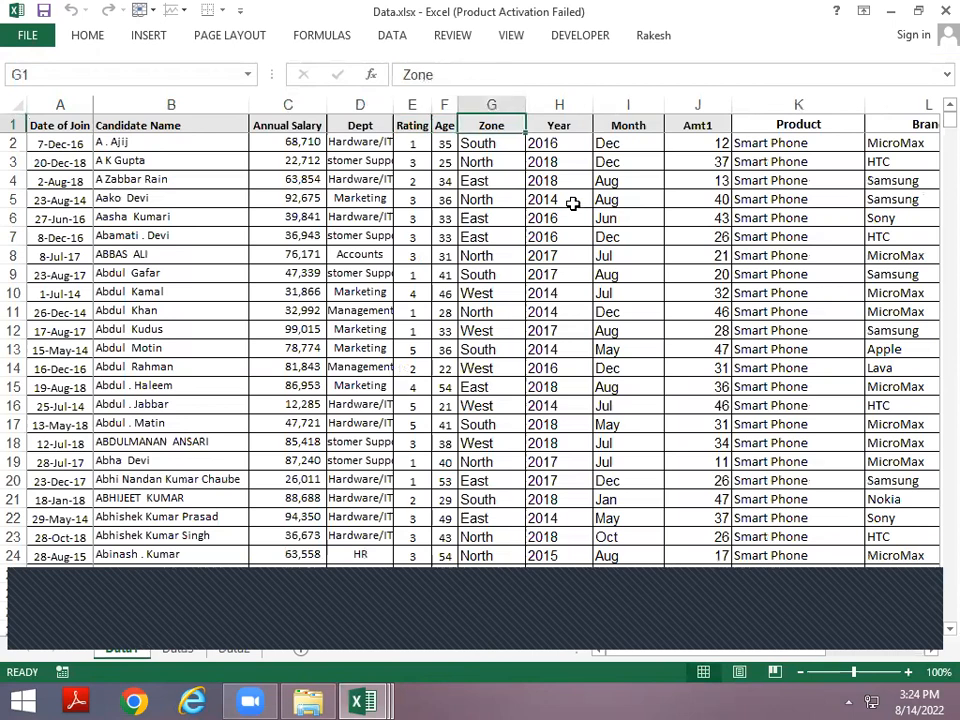
pyautogui.press('Right')
pyautogui.press('Right')
pyautogui.press('Right')
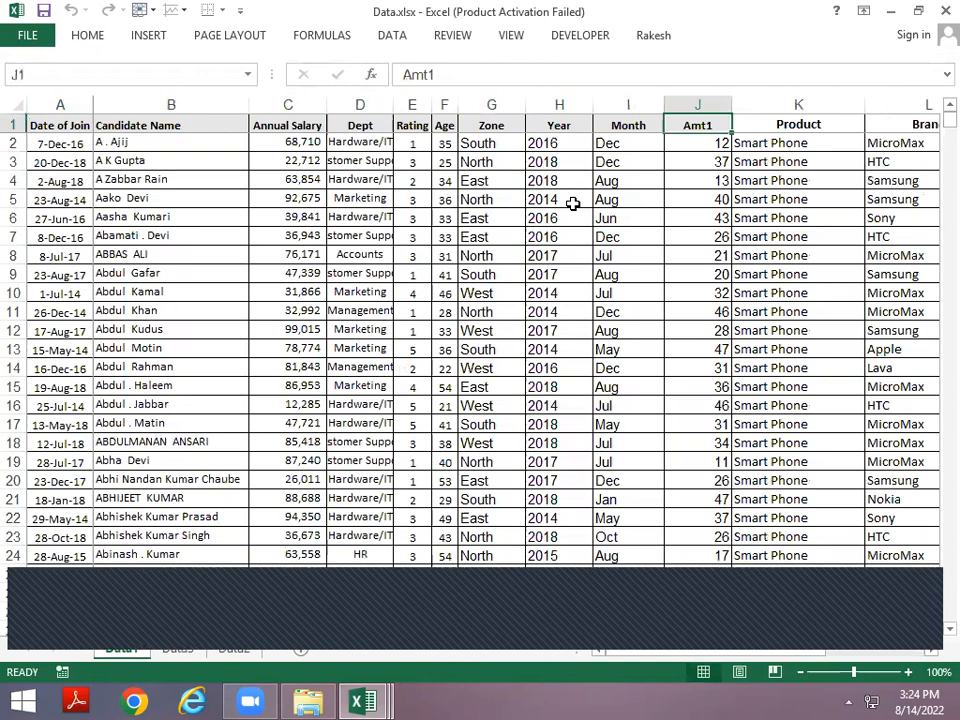
pyautogui.press('Right')
pyautogui.press('Right')
pyautogui.press('Right')
pyautogui.press('Right')
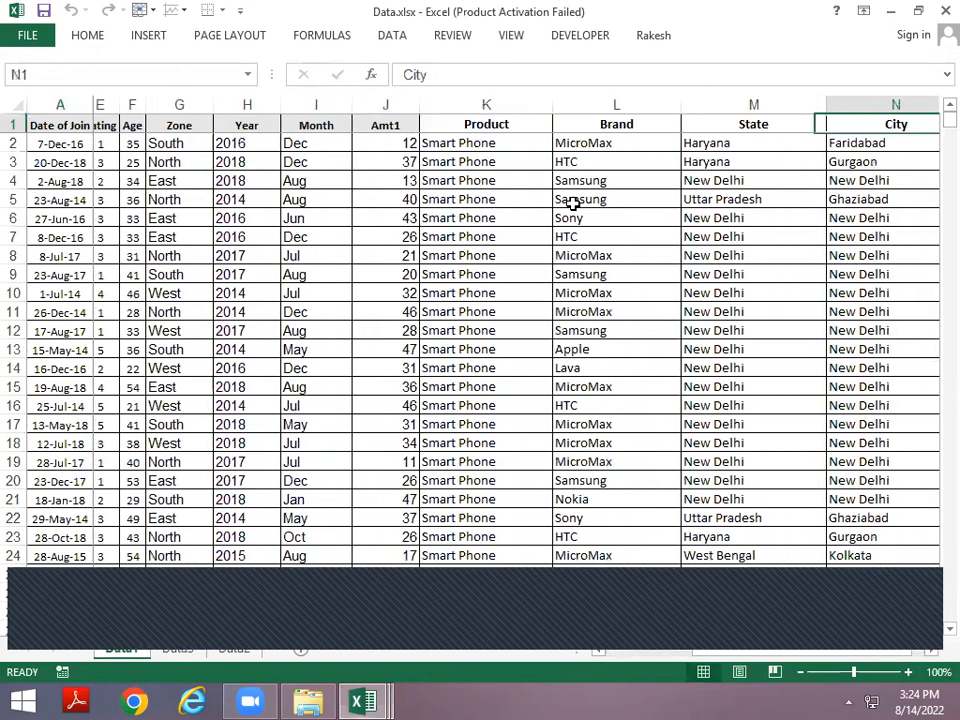
pyautogui.press('Right')
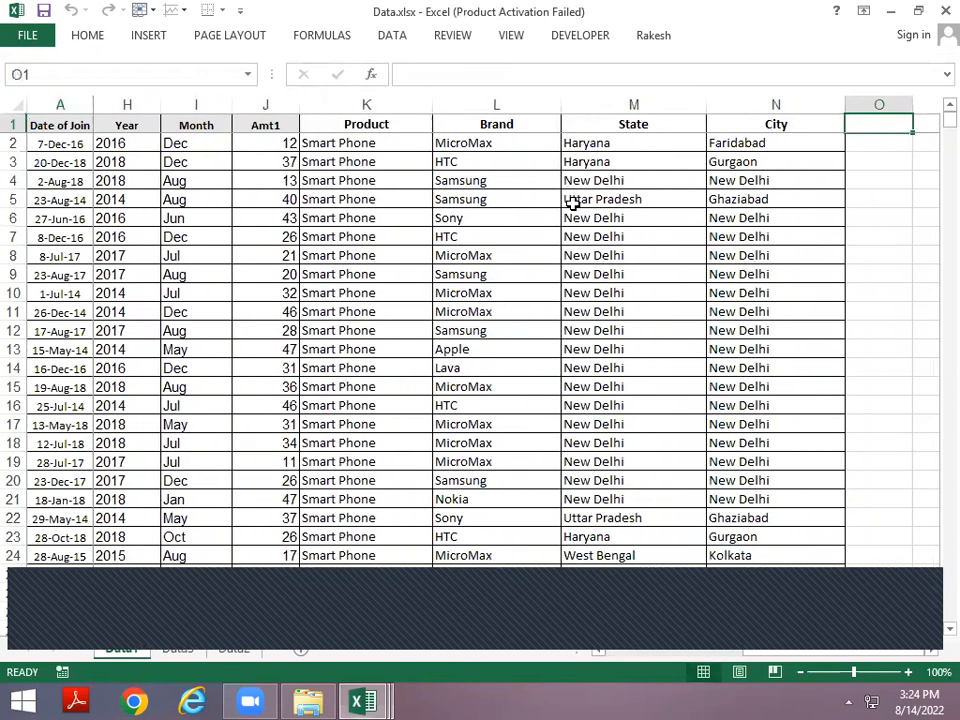
pyautogui.press('Home')
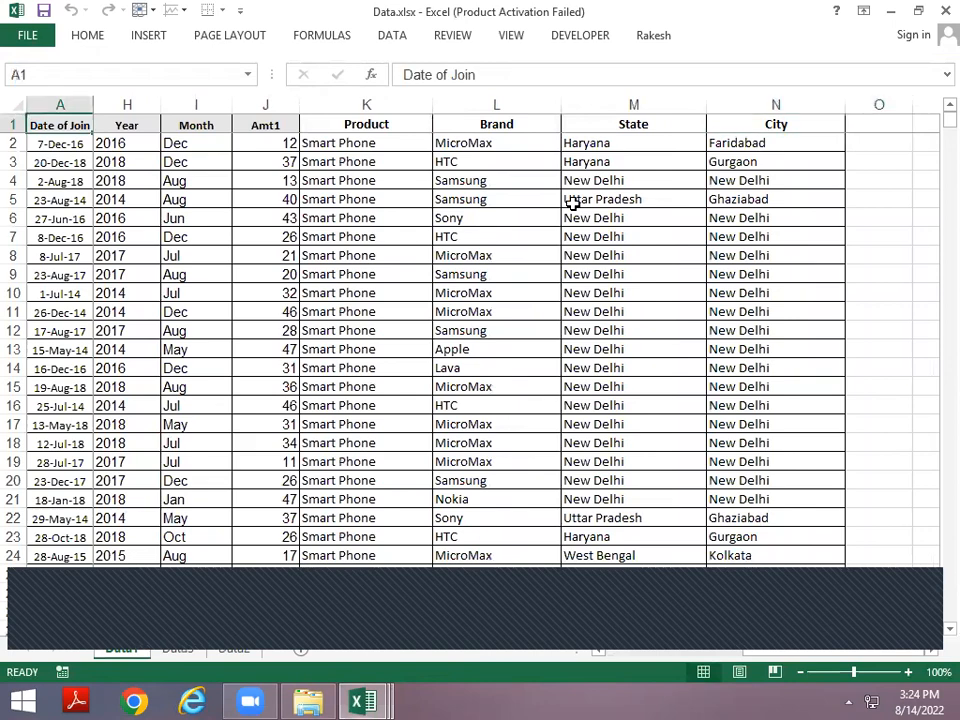
pyautogui.press('Right')
pyautogui.press('Right')
pyautogui.press('Right')
pyautogui.press('Right')
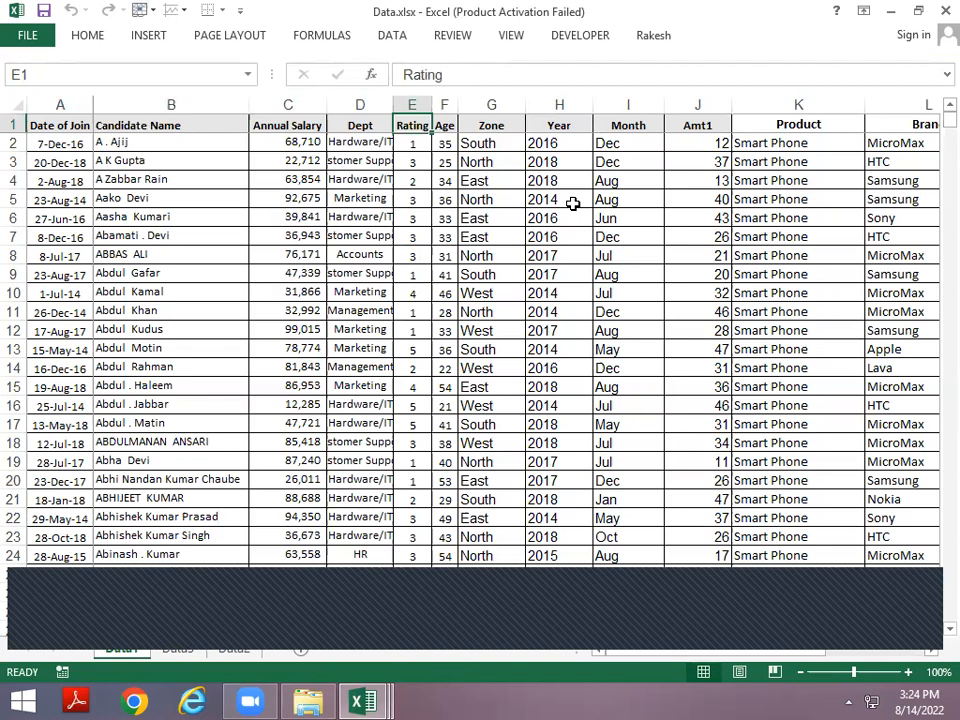
# Step: Check the speaker volume again and save the Data.xlsx workbook
pyautogui.click(851, 697)
pyautogui.click(847, 605)
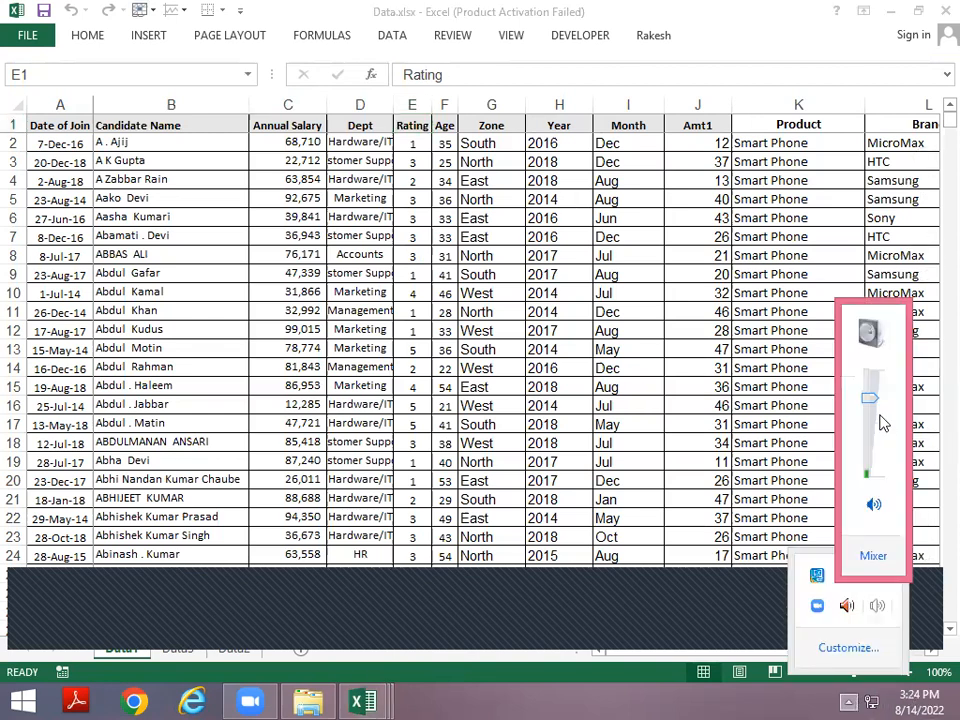
pyautogui.click(439, 392)
pyautogui.click(444, 388)
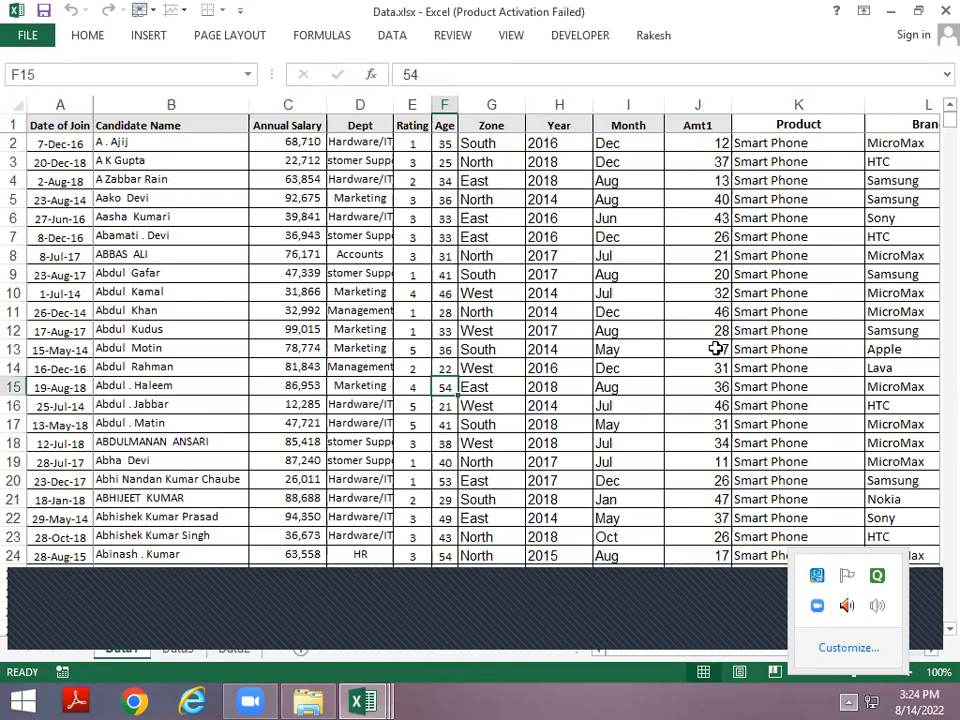
pyautogui.hotkey('ctrl', 's')
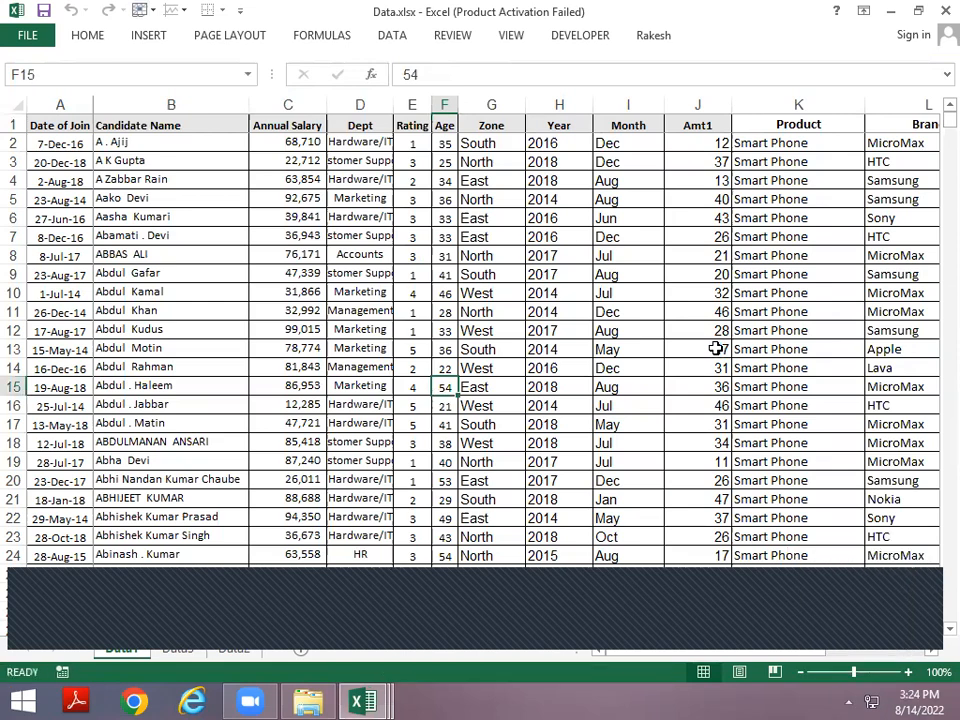
# Step: In Pivot Table Part-1.xlsx, replace the comma at the end of cell A1 with a full stop
pyautogui.hotkey('alt', 'Tab')
pyautogui.press('Down')
pyautogui.press('Up')
pyautogui.press('F2')
pyautogui.press('BackSpace')
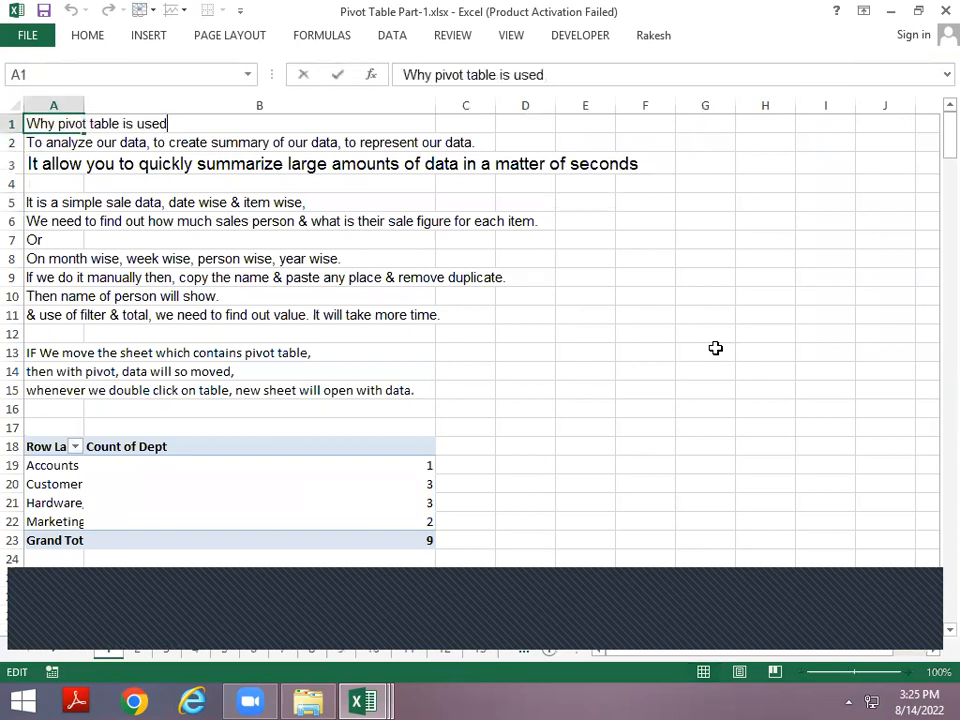
pyautogui.write('.')
pyautogui.press('Return')
pyautogui.press('Up')
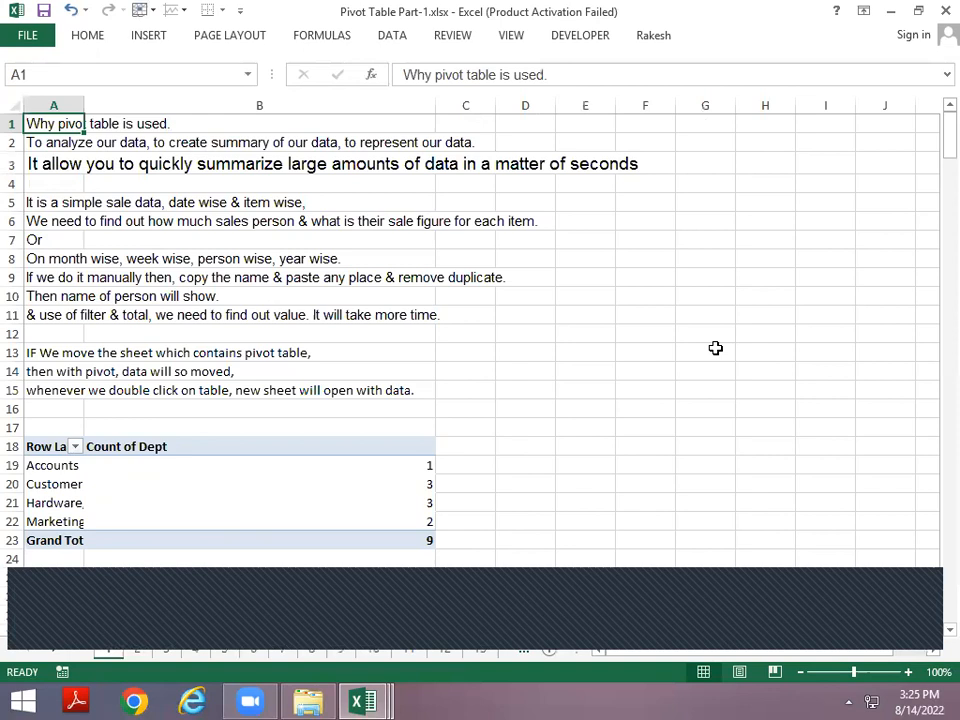
# Step: Set the speaker volume to 74
pyautogui.click(848, 702)
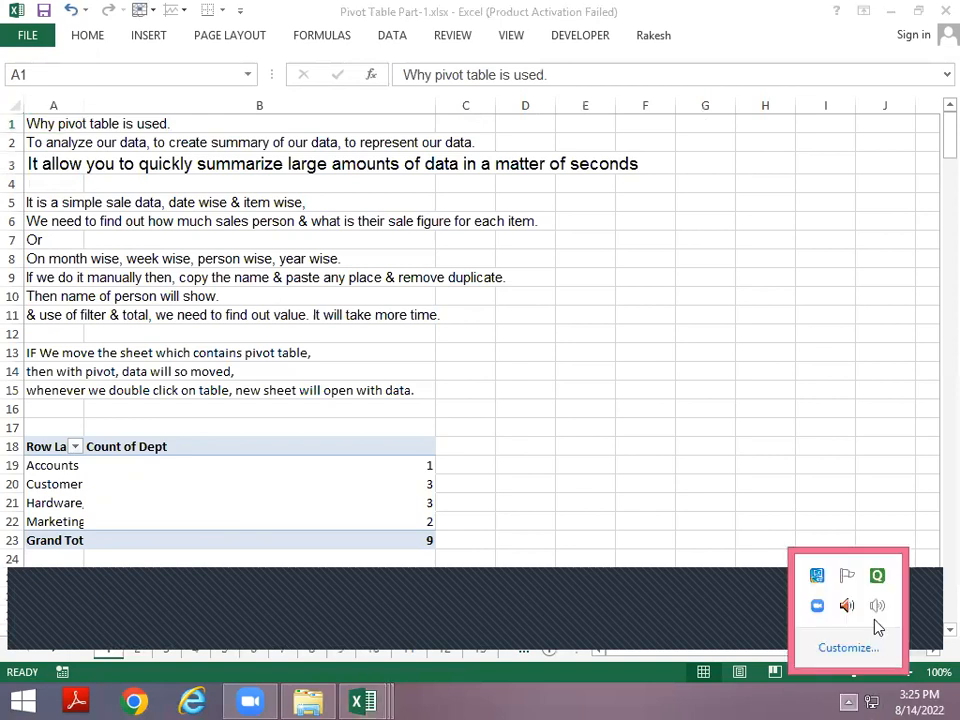
pyautogui.click(877, 605)
pyautogui.moveTo(879, 429); pyautogui.dragTo(876, 401)
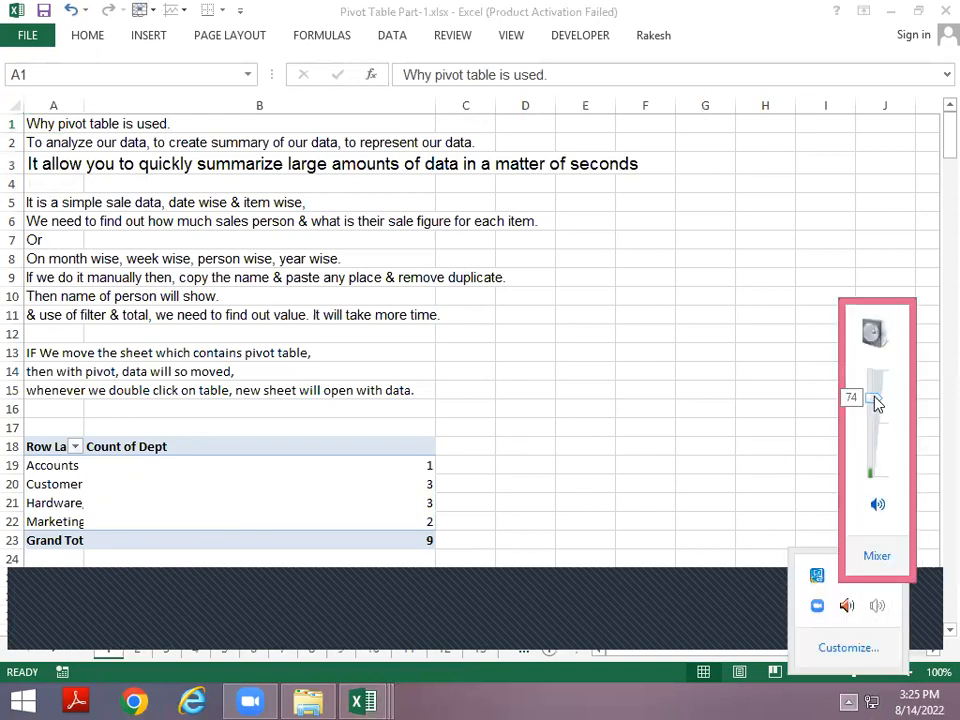
pyautogui.click(575, 228)
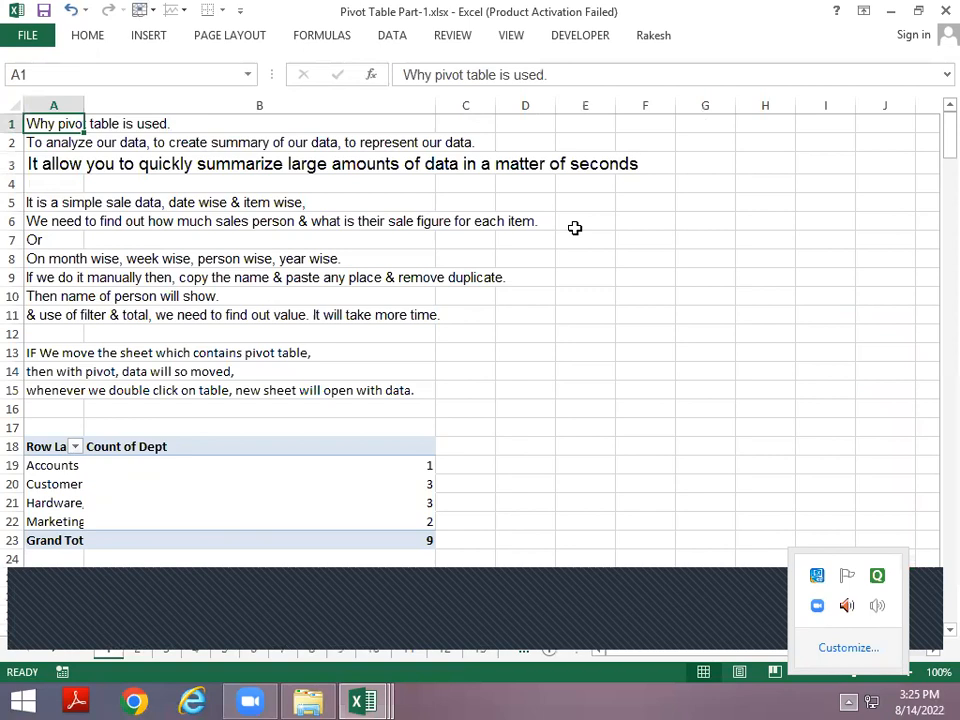
# Step: Read the notes in column A, rows 1 to 15, on why pivot tables are used and how they behave
pyautogui.press('Down')
pyautogui.press('Down')
pyautogui.press('Down')
pyautogui.press('Down')
pyautogui.press('Right')
pyautogui.press('Left')
pyautogui.press('Down')
pyautogui.press('Down')
pyautogui.press('Down')
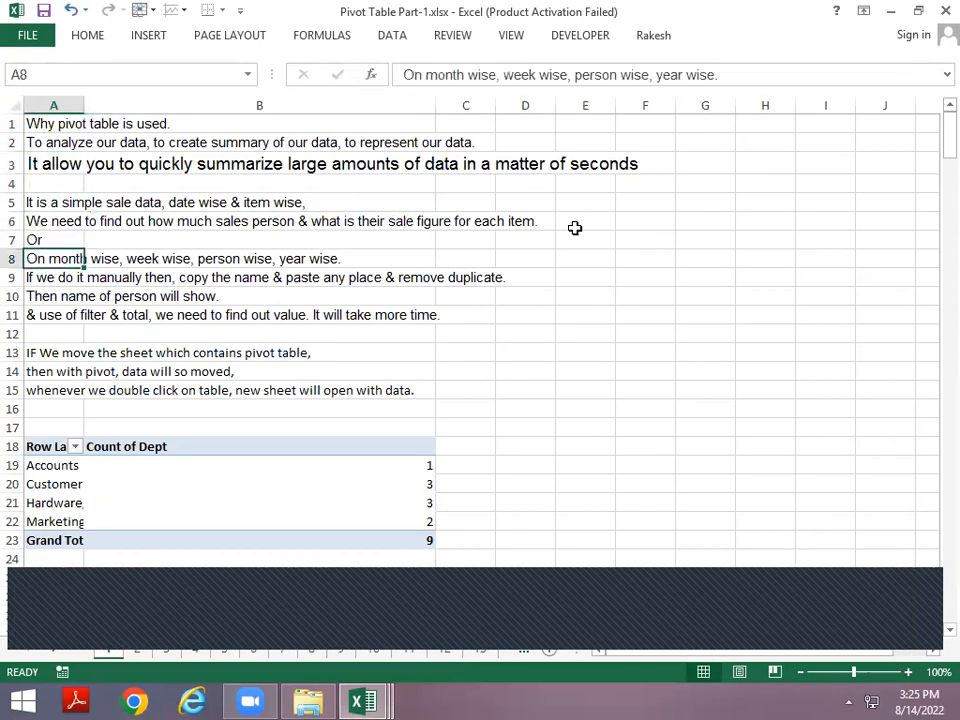
pyautogui.press('Up')
pyautogui.press('Up')
pyautogui.press('Up')
pyautogui.press('Up')
pyautogui.press('Down')
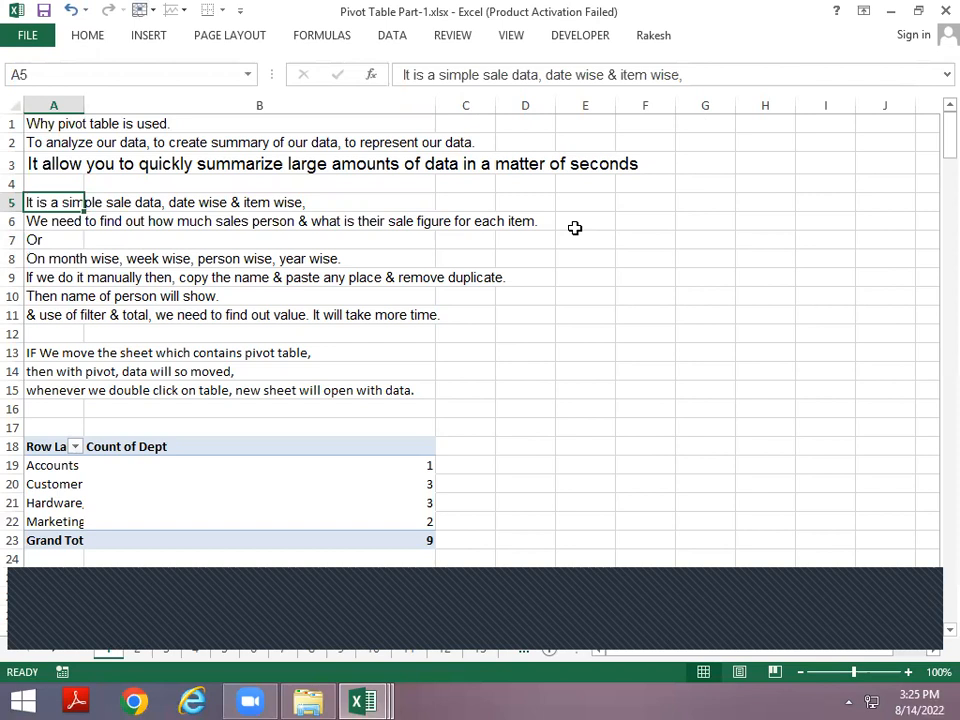
pyautogui.press('Down')
pyautogui.press('Down')
pyautogui.press('Down')
pyautogui.press('Down')
pyautogui.press('Down')
pyautogui.press('Up')
pyautogui.press('Up')
pyautogui.press('Down')
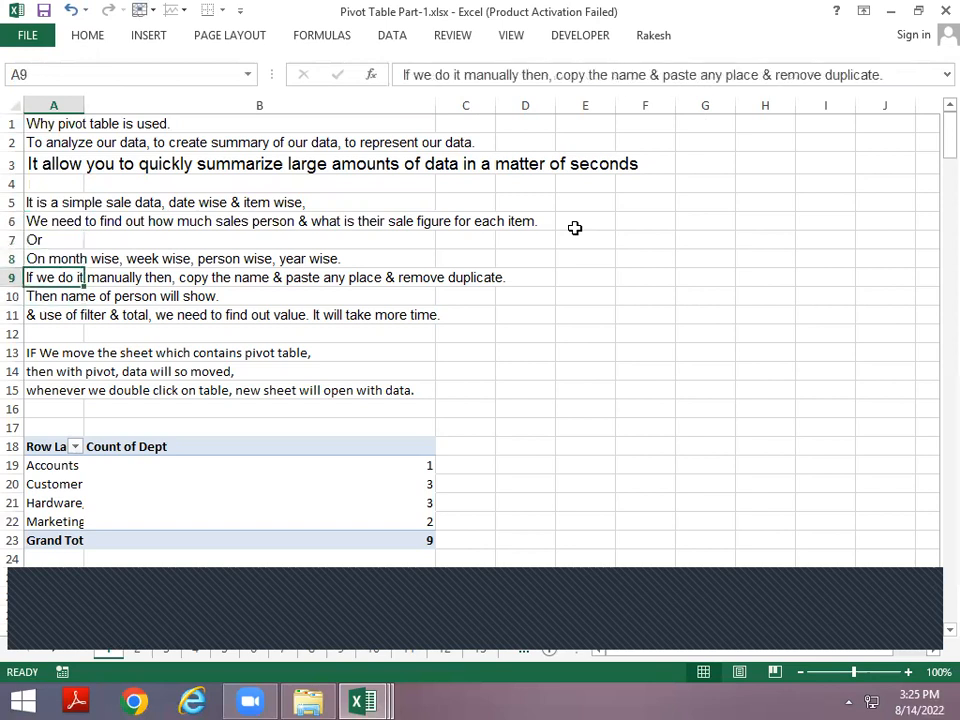
pyautogui.press('Down')
pyautogui.press('Down')
pyautogui.press('Down')
pyautogui.press('Down')
pyautogui.press('Down')
pyautogui.press('Down')
pyautogui.press('Down')
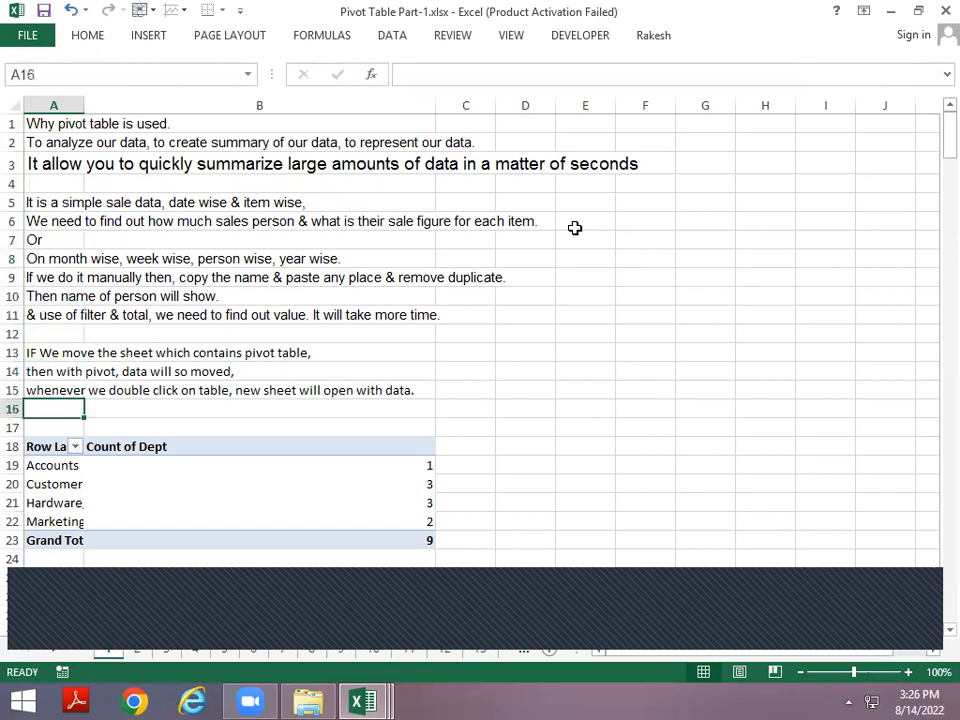
pyautogui.press('Up')
pyautogui.press('Up')
pyautogui.press('Up')
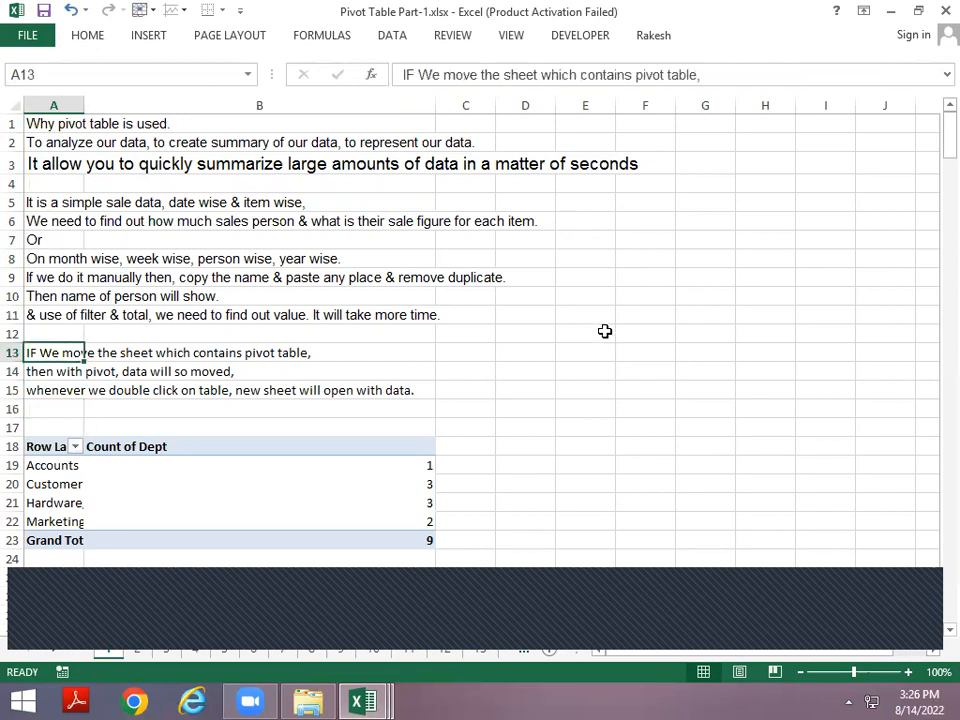
# Step: Examine the Count of Dept pivot table and the notes beneath it, down to the dynamic summary report note in row 29
pyautogui.scroll(1, 557, 411)
pyautogui.press('Down')
pyautogui.press('Down')
pyautogui.press('Down')
pyautogui.press('Down')
pyautogui.press('Down')
pyautogui.press('Down')
pyautogui.press('Down')
pyautogui.press('Down')
pyautogui.press('Down')
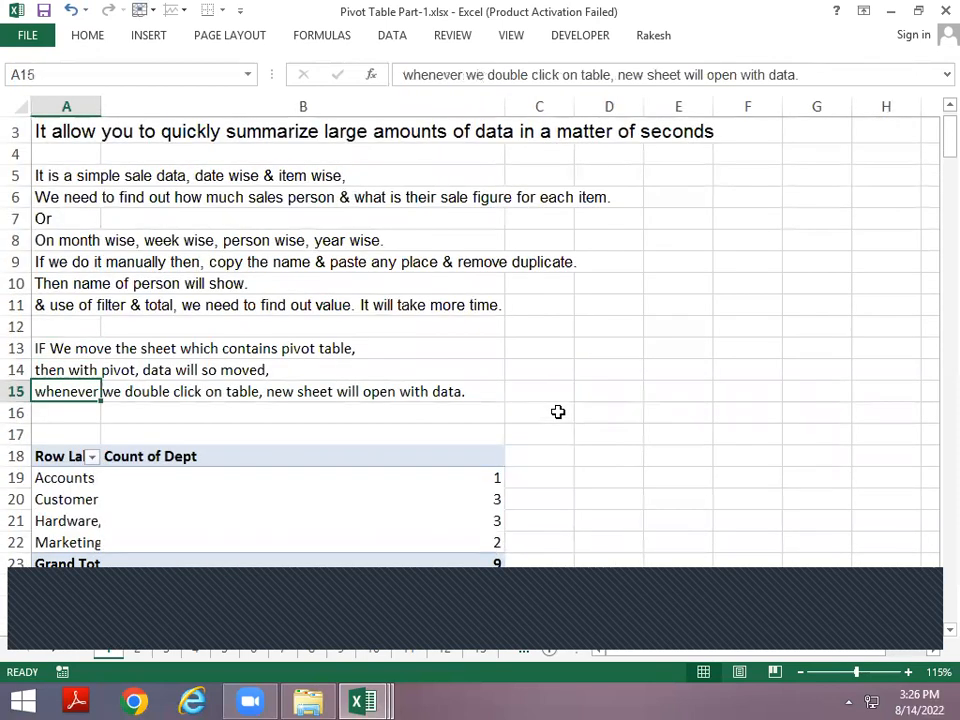
pyautogui.press('Down')
pyautogui.press('Down')
pyautogui.press('Down')
pyautogui.press('Down')
pyautogui.press('Down')
pyautogui.press('Down')
pyautogui.press('Down')
pyautogui.press('Down')
pyautogui.press('Down')
pyautogui.press('Down')
pyautogui.press('Down')
pyautogui.press('Down')
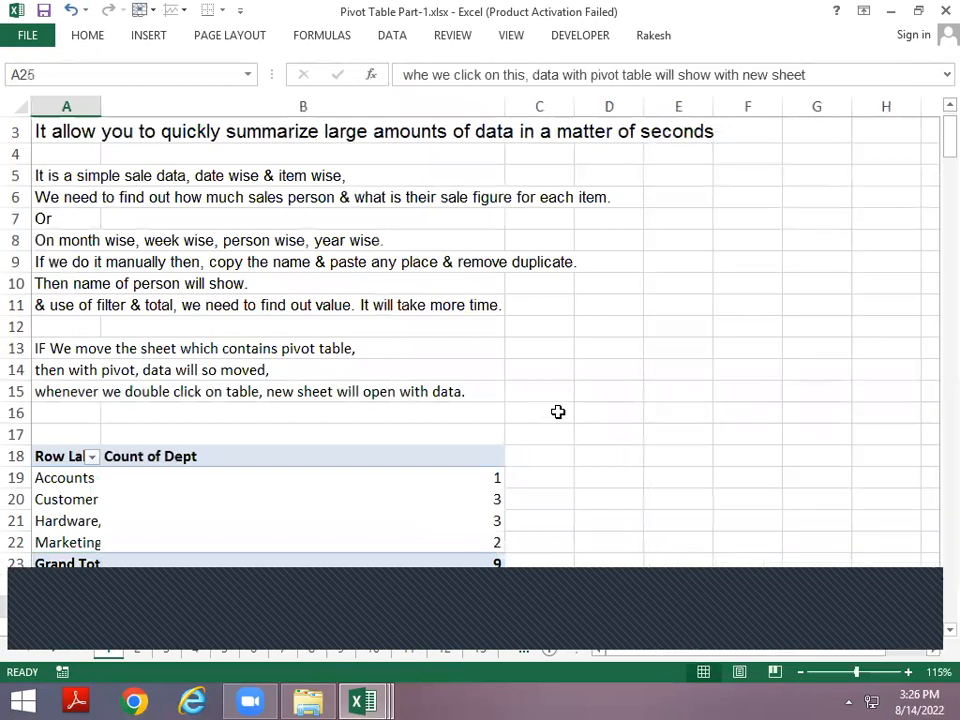
pyautogui.press('Up')
pyautogui.press('Up')
pyautogui.press('Up')
pyautogui.press('Up')
pyautogui.press('Up')
pyautogui.press('Up')
pyautogui.press('Up')
pyautogui.press('Up')
pyautogui.press('Up')
pyautogui.press('Up')
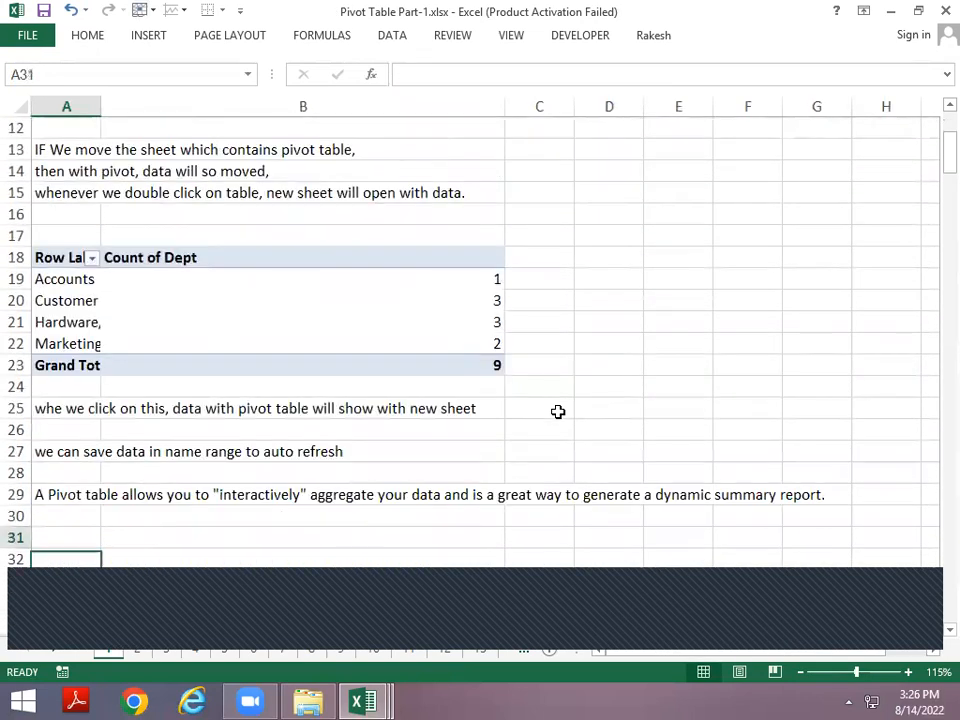
pyautogui.press('Down')
pyautogui.press('Down')
pyautogui.press('Down')
pyautogui.press('Down')
pyautogui.press('Down')
pyautogui.press('Down')
pyautogui.press('Down')
pyautogui.press('Down')
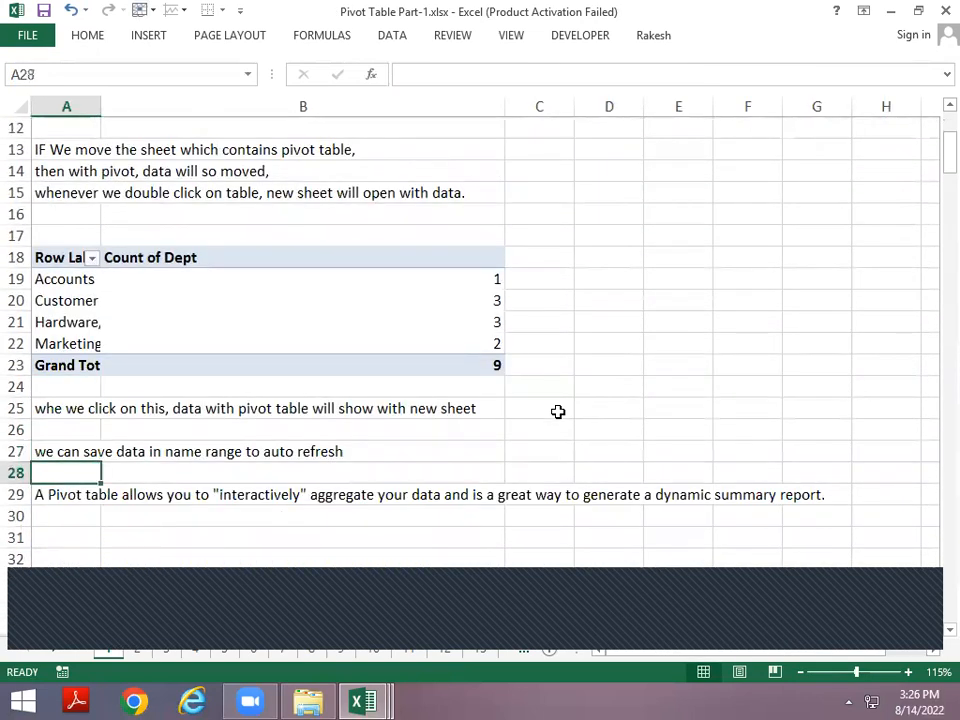
pyautogui.press('Up')
pyautogui.press('Up')
pyautogui.press('Up')
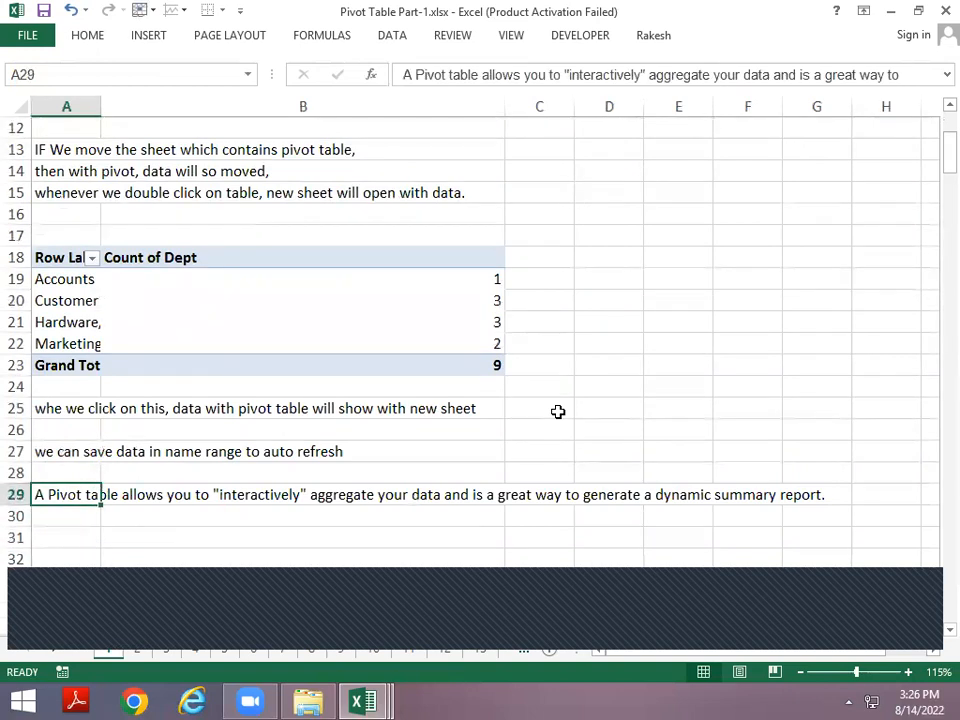
# Step: Switch back to Data.xlsx and examine the Data1 sheet's data across to the City column
pyautogui.hotkey('ctrl', 'pagedown')
pyautogui.hotkey('ctrl', 'Tab')
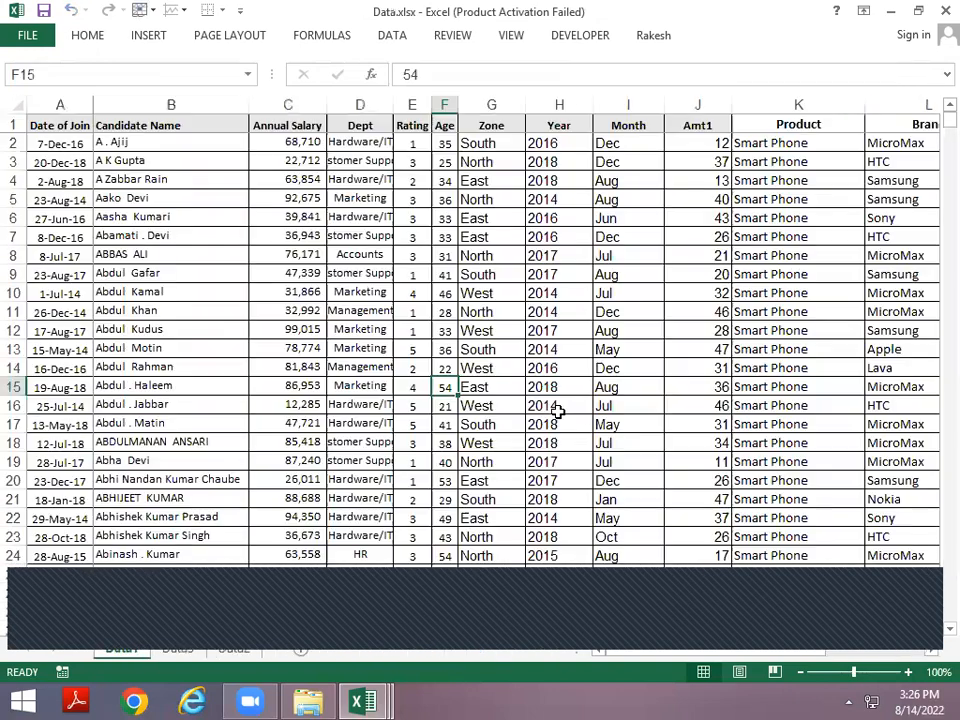
pyautogui.hotkey('ctrl', 'Tab')
pyautogui.hotkey('ctrl', 'Tab')
pyautogui.press('Home')
pyautogui.hotkey('ctrl', 'Home')
pyautogui.press('Down')
pyautogui.press('Right')
pyautogui.hotkey('ctrl', 'Right')
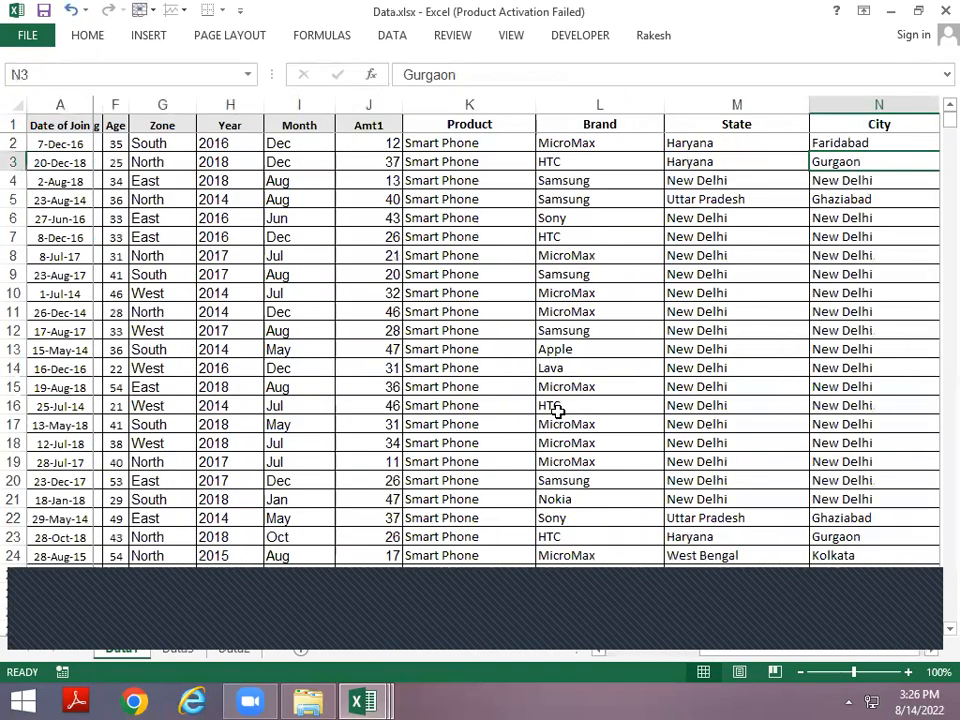
# Step: Turn on filters for the header row of the Data1 sheet
pyautogui.press('Left')
pyautogui.press('Left')
pyautogui.press('Left')
pyautogui.press('Up')
pyautogui.press('Up')
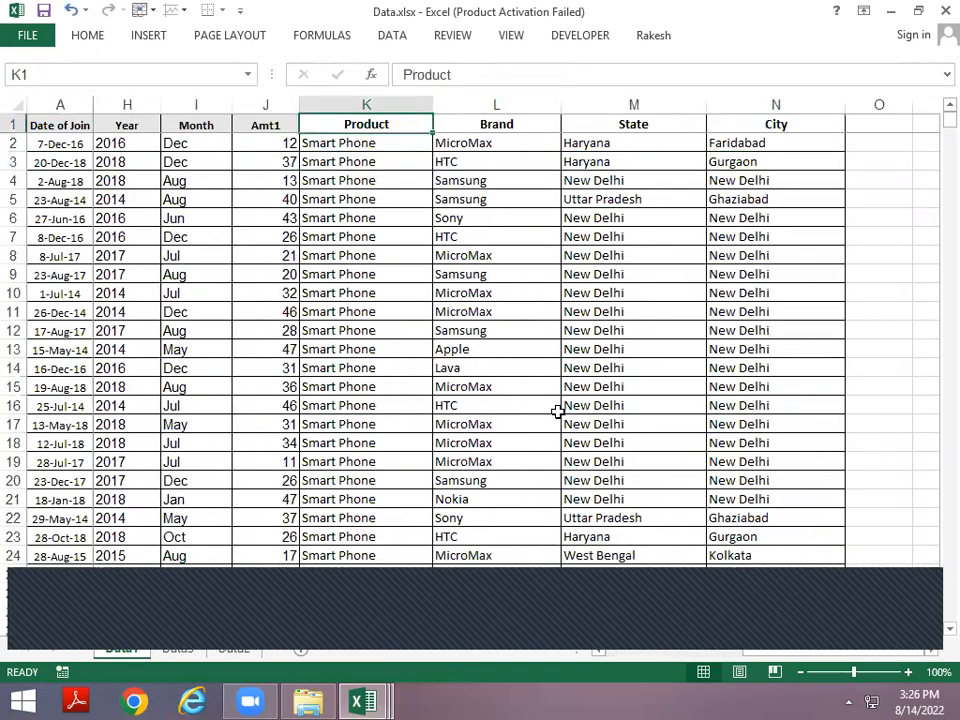
pyautogui.press('Left')
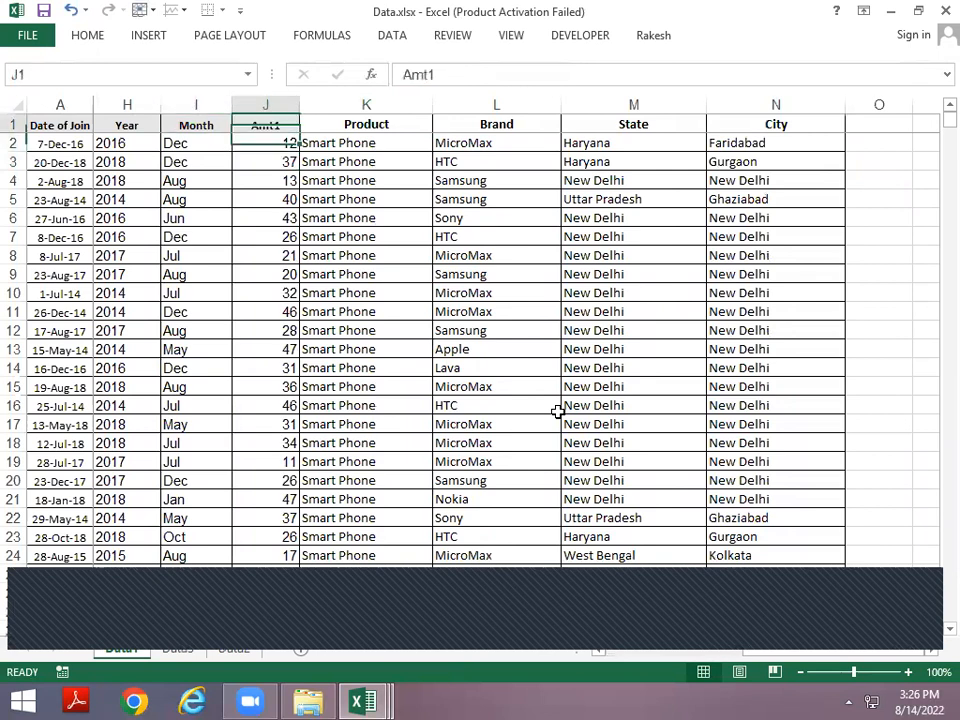
pyautogui.hotkey('ctrl', 'shift', 'l')
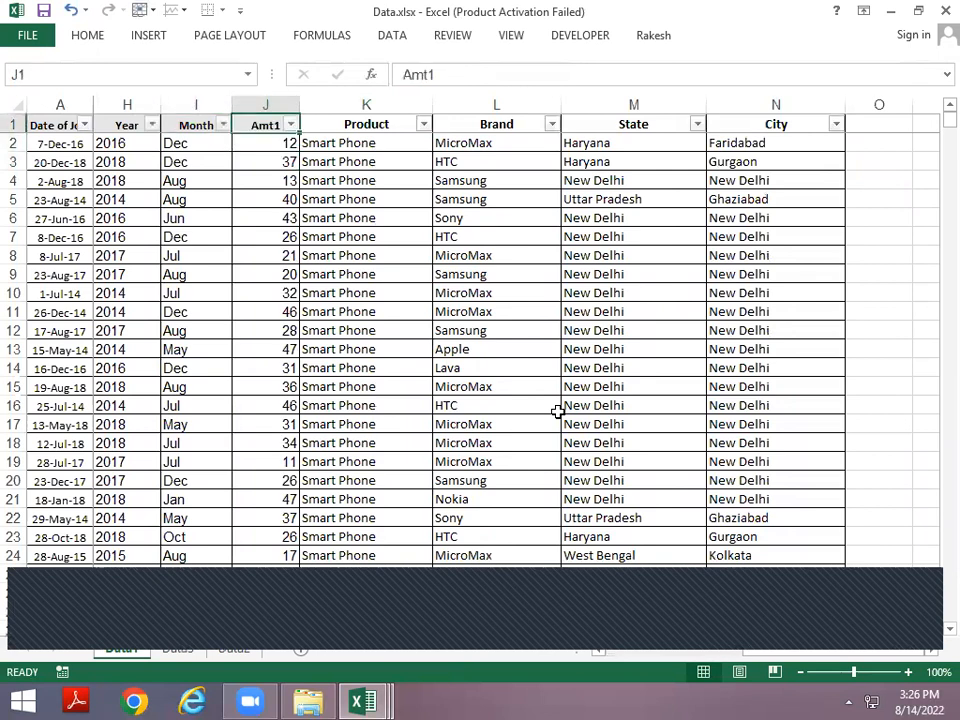
# Step: Filter the Zone column to show only South records
pyautogui.press('Left')
pyautogui.press('Left')
pyautogui.press('Left')
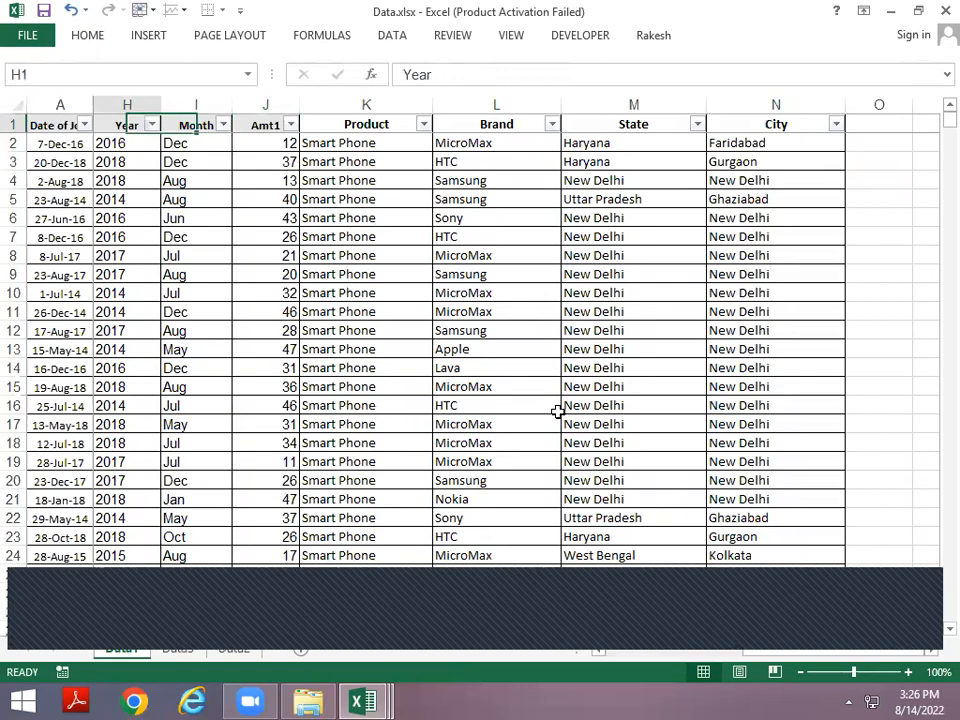
pyautogui.press('Right')
pyautogui.press('Left')
pyautogui.hotkey('alt', 'Down')
pyautogui.press('Down')
pyautogui.press('Down')
pyautogui.press('Down')
pyautogui.press('Down')
pyautogui.press('BackSpace')
pyautogui.press('Down')
pyautogui.press('Escape')
pyautogui.hotkey('alt', 'Down')
pyautogui.press('Down')
pyautogui.press('Down')
pyautogui.press('Down')
pyautogui.press('Down')
pyautogui.press('Down')
pyautogui.press('space')
pyautogui.press('Down')
pyautogui.press('Down')
pyautogui.press('Down')
pyautogui.press('space')
pyautogui.press('Escape')
# Step: Add the formula =SUBTOTAL(9,J2:J2980) in cell J2981, below the Amt1 column
pyautogui.press('Down')
pyautogui.press('Right')
pyautogui.press('Right')
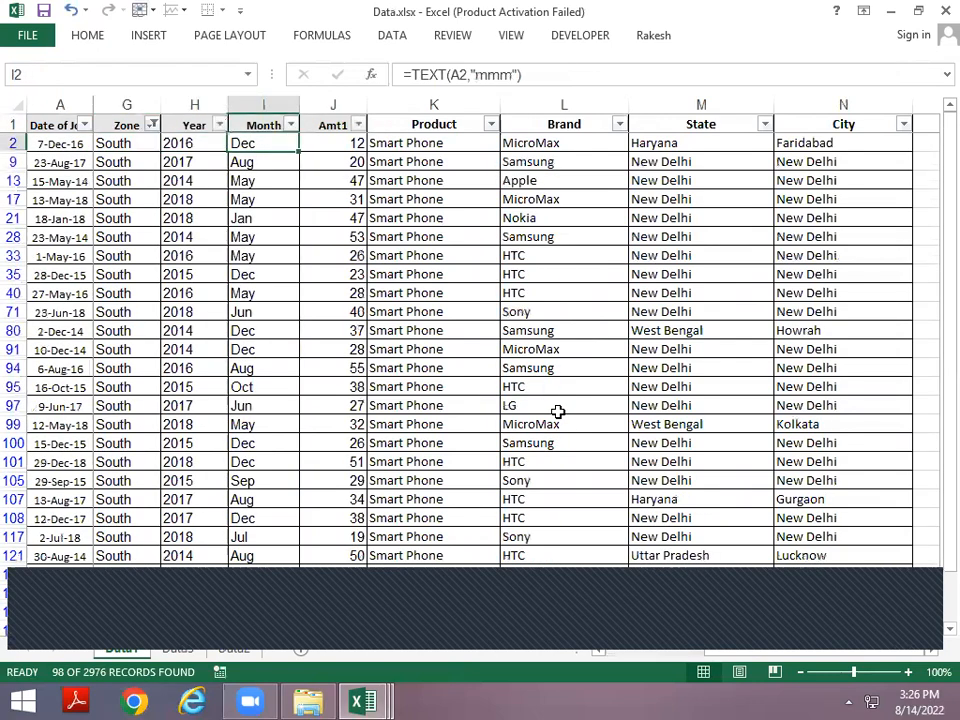
pyautogui.press('Right')
pyautogui.hotkey('ctrl', 'Down')
pyautogui.press('Down')
pyautogui.press('Down')
pyautogui.press('Down')
pyautogui.press('Down')
pyautogui.press('Down')
pyautogui.press('Down')
pyautogui.press('Up')
pyautogui.press('Up')
pyautogui.press('Up')
pyautogui.press('Up')
pyautogui.press('Up')
pyautogui.hotkey('alt', '=')
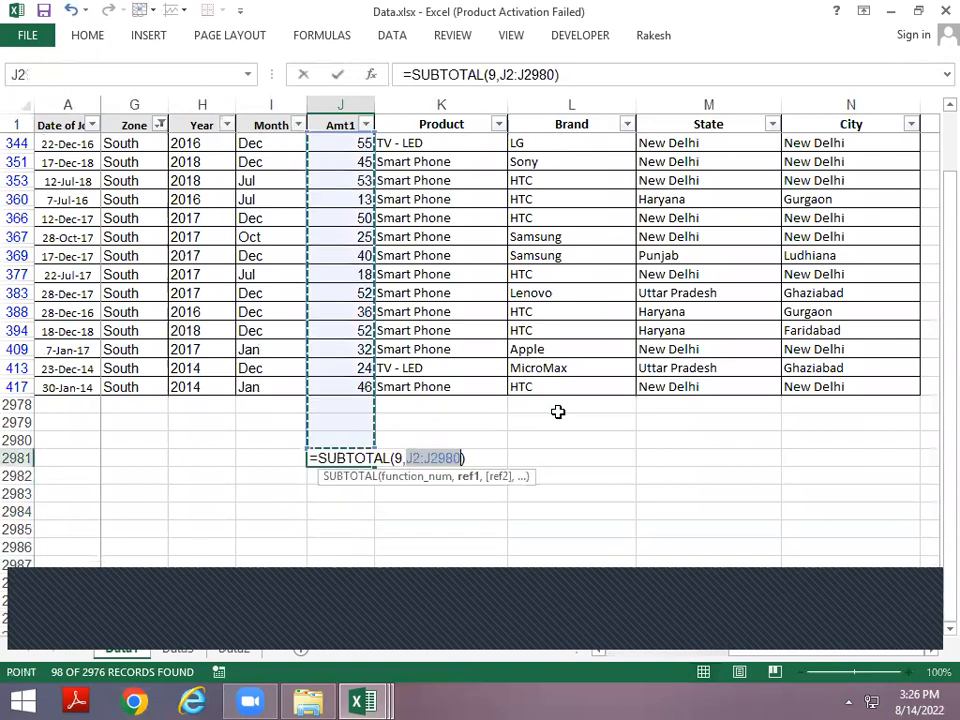
pyautogui.press('Return')
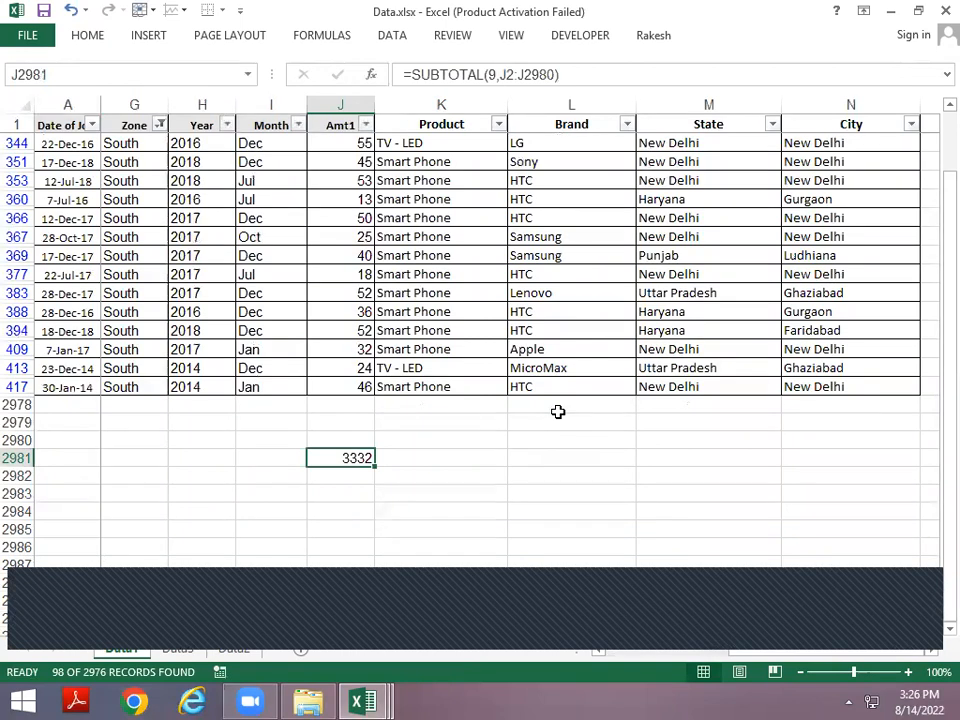
# Step: Change the Zone column filter to show only North records
pyautogui.hotkey('ctrl', 'Up')
pyautogui.hotkey('ctrl', 'Up')
pyautogui.hotkey('ctrl', 'Left')
pyautogui.press('Right')
pyautogui.press('Right')
pyautogui.press('Right')
pyautogui.press('Right')
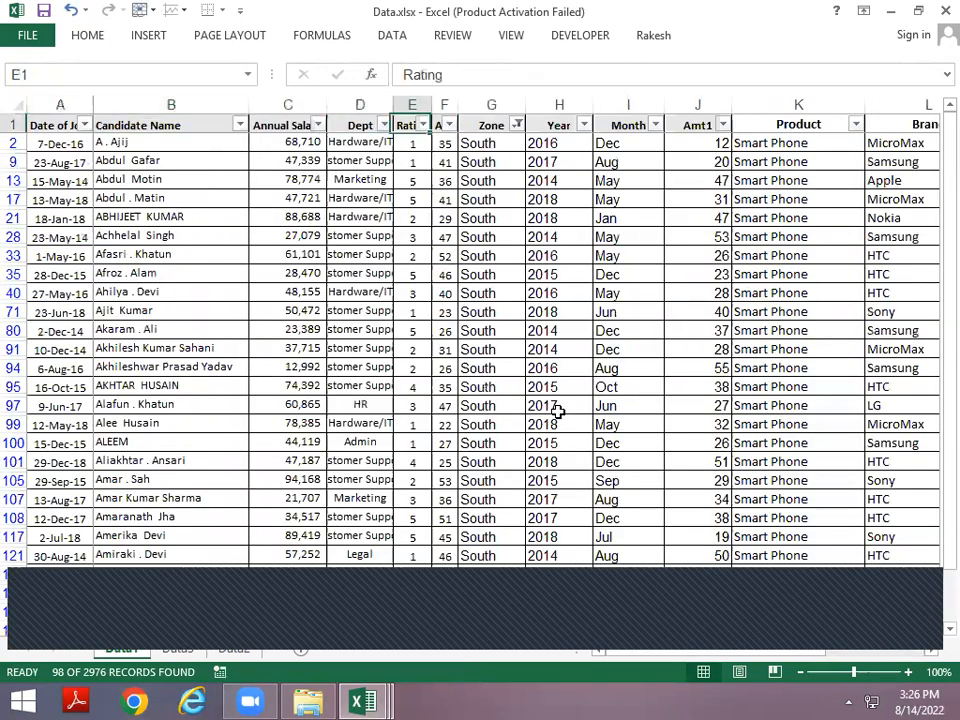
pyautogui.press('Right')
pyautogui.press('Right')
pyautogui.hotkey('alt', 'Down')
pyautogui.press('Down')
pyautogui.press('Down')
pyautogui.press('Down')
pyautogui.press('space')
pyautogui.press('Up')
pyautogui.press('space')
pyautogui.press('Return')
# Step: Check the Amt1 subtotal in J2981 for the North records
pyautogui.press('Down')
pyautogui.press('Right')
pyautogui.press('Right')
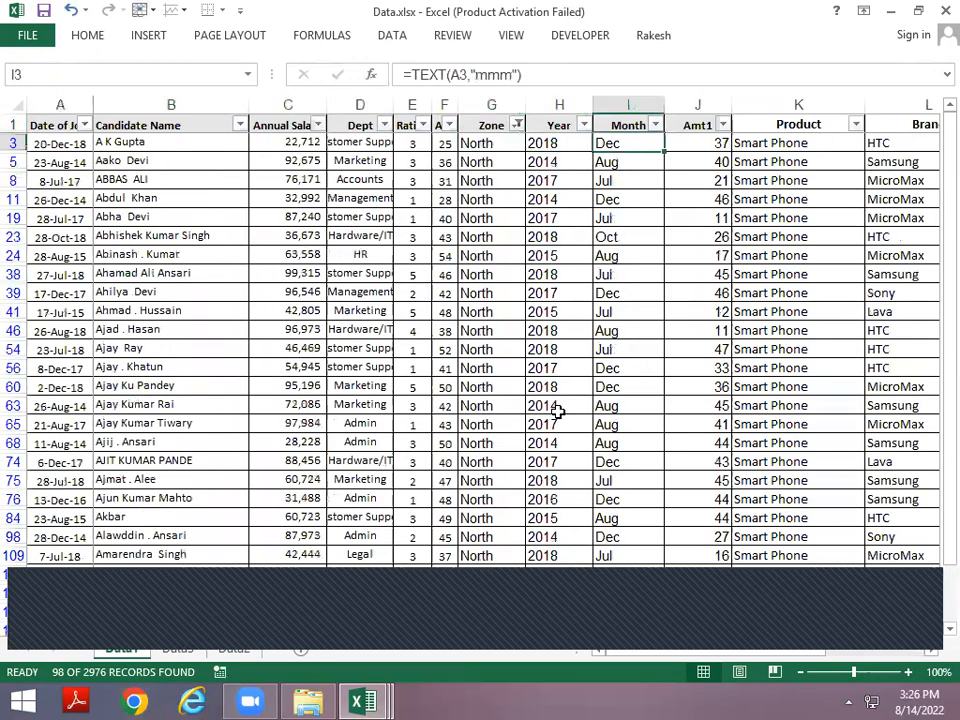
pyautogui.press('Right')
pyautogui.hotkey('ctrl', 'Down')
pyautogui.press('Down')
pyautogui.press('Down')
pyautogui.press('Down')
pyautogui.press('Down')
pyautogui.press('Down')
pyautogui.press('Down')
pyautogui.press('Down')
pyautogui.press('Down')
pyautogui.press('Up')
pyautogui.press('Up')
pyautogui.press('Up')
pyautogui.press('Up')
pyautogui.press('Up')
pyautogui.press('Up')
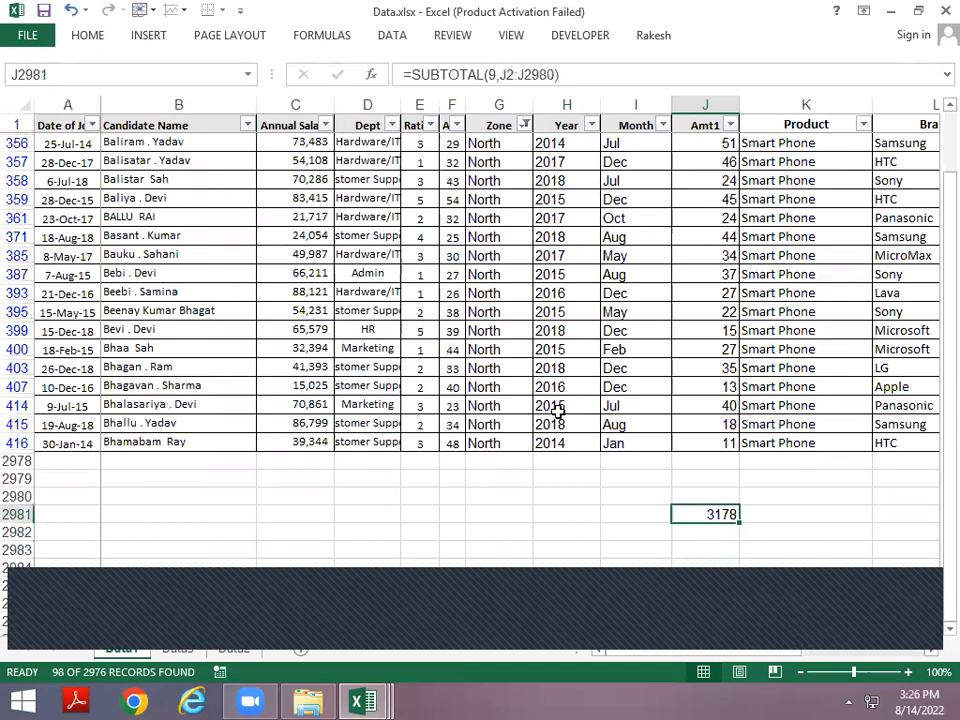
pyautogui.press('Up')
# Step: Clear the Zone filter so that all records are listed again
pyautogui.hotkey('ctrl', 'Up')
pyautogui.hotkey('ctrl', 'Up')
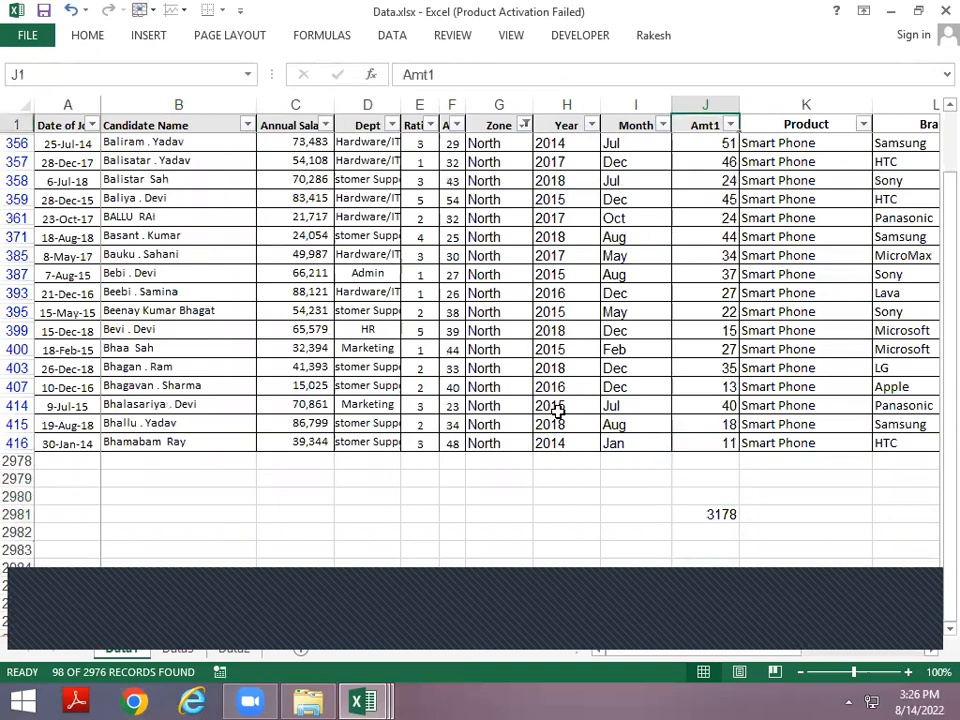
pyautogui.hotkey('alt', 'a')
pyautogui.press('c')
# Step: Filter the State column to show only Haryana records
pyautogui.press('Right')
pyautogui.press('Right')
pyautogui.press('Right')
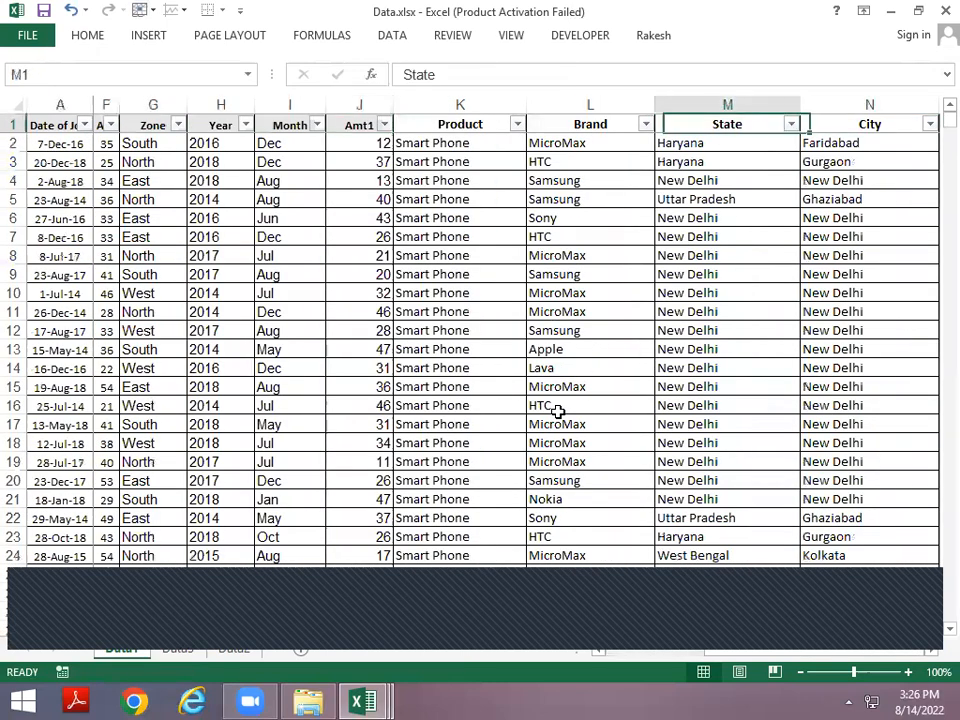
pyautogui.hotkey('alt', 'Down')
pyautogui.press('Down')
pyautogui.press('Down')
pyautogui.press('space')
pyautogui.press('Down')
pyautogui.press('Down')
pyautogui.press('Down')
pyautogui.press('Down')
pyautogui.press('Down')
pyautogui.press('Down')
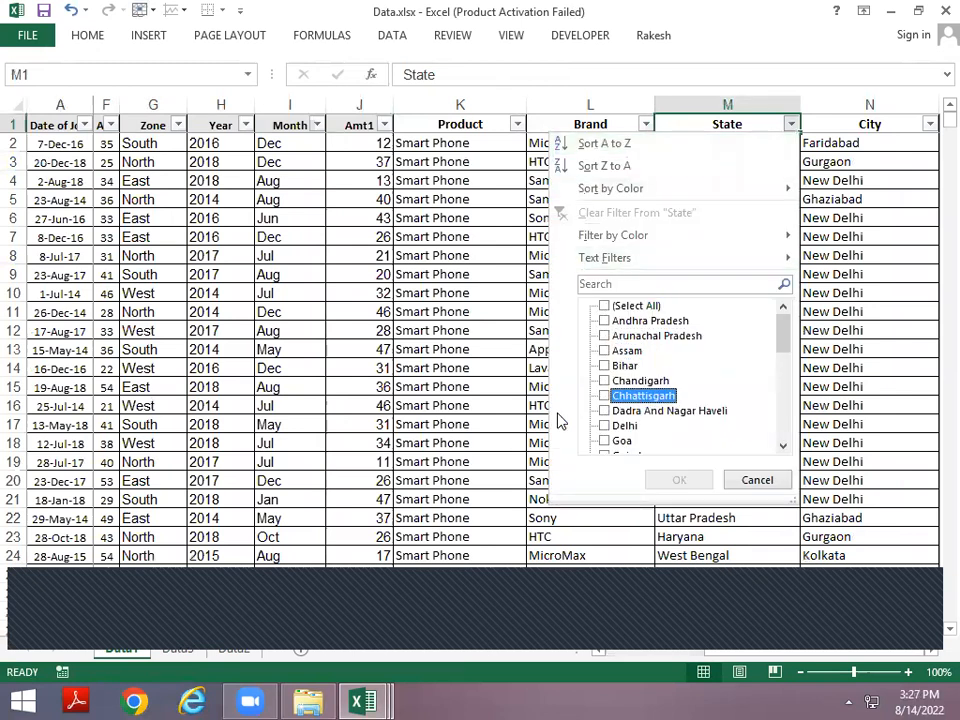
pyautogui.press('Down')
pyautogui.press('Down')
pyautogui.press('Down')
pyautogui.press('Down')
pyautogui.press('Down')
pyautogui.press('space')
pyautogui.press('Return')
# Step: Examine the Amt1 column of the Haryana records down to its last filled value
pyautogui.press('Left')
pyautogui.press('Down')
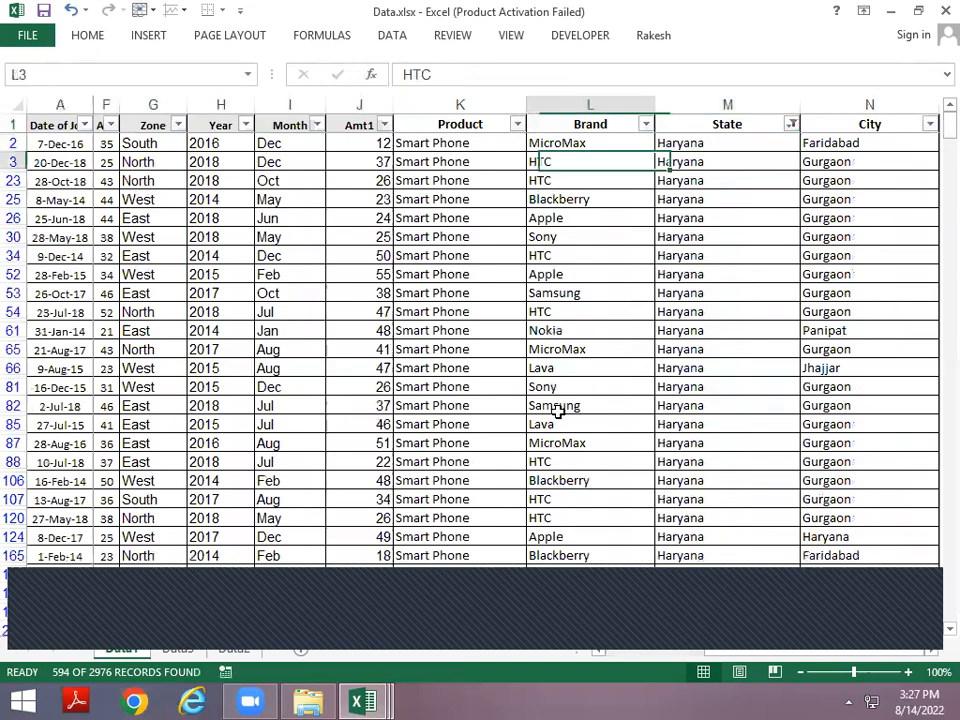
pyautogui.press('Left')
pyautogui.press('Left')
pyautogui.hotkey('ctrl', 'Down')
pyautogui.hotkey('ctrl', 'Down')
pyautogui.hotkey('ctrl', 'Down')
pyautogui.press('Down')
pyautogui.press('Up')
pyautogui.hotkey('ctrl', 'Up')
pyautogui.hotkey('ctrl', 'Up')
pyautogui.press('Down')
pyautogui.press('Down')
pyautogui.hotkey('ctrl', 'Down')
pyautogui.hotkey('ctrl', 'Down')
pyautogui.hotkey('ctrl', 'Up')
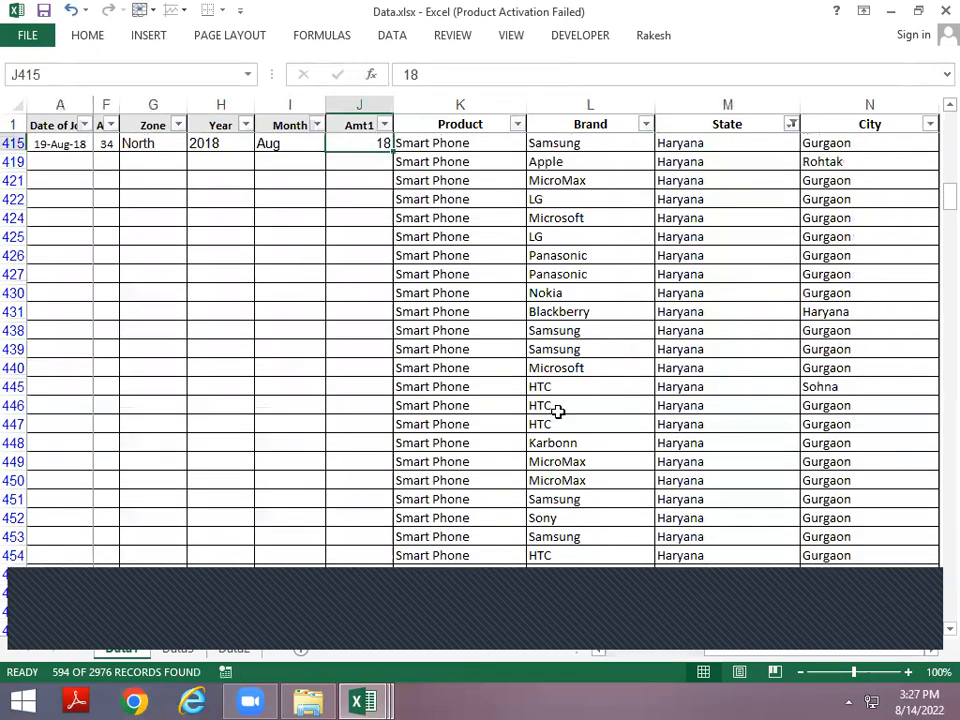
# Step: Turn off the header row filters and go to the Product cell of row 418
pyautogui.hotkey('ctrl', 'shift', 'l')
pyautogui.press('Down')
pyautogui.press('Down')
pyautogui.press('Down')
pyautogui.press('Right')
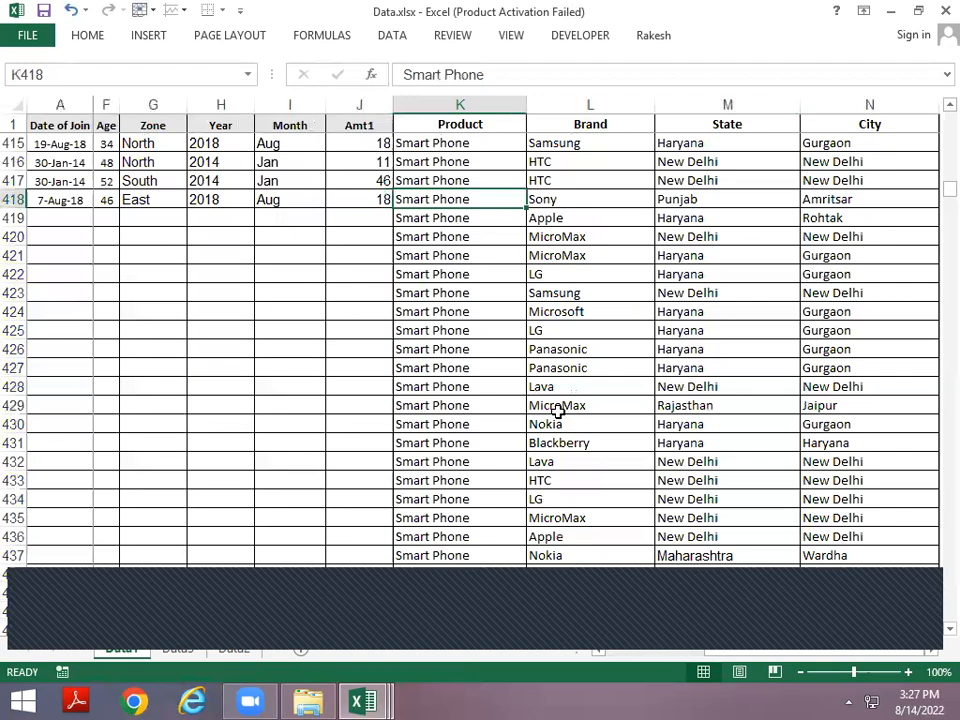
# Step: Delete all the incomplete rows from row 419 down, where only Product, Brand, State and City are filled
pyautogui.press('Down')
pyautogui.hotkey('ctrl', 'shift', 'Down')
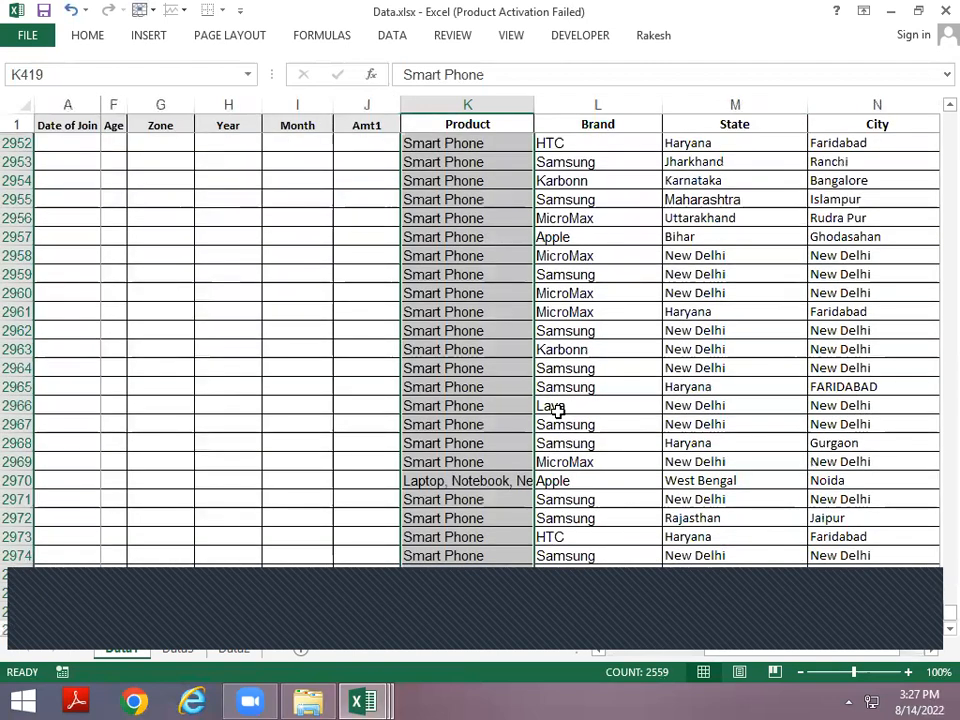
pyautogui.press('Up')
pyautogui.press('Down')
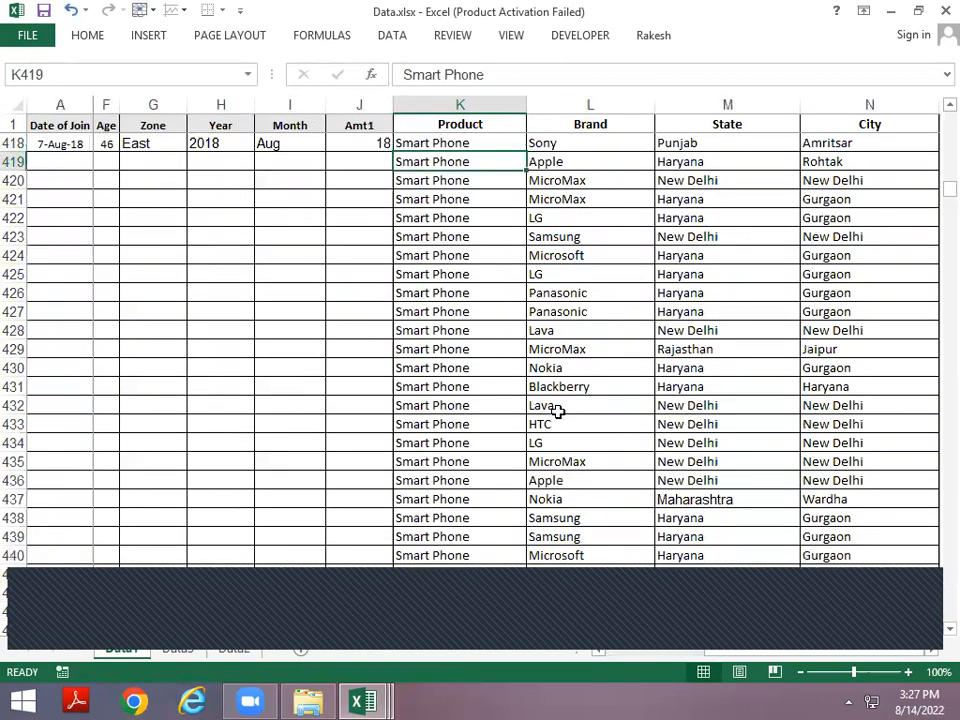
pyautogui.press('Left')
pyautogui.hotkey('shift', 'space')
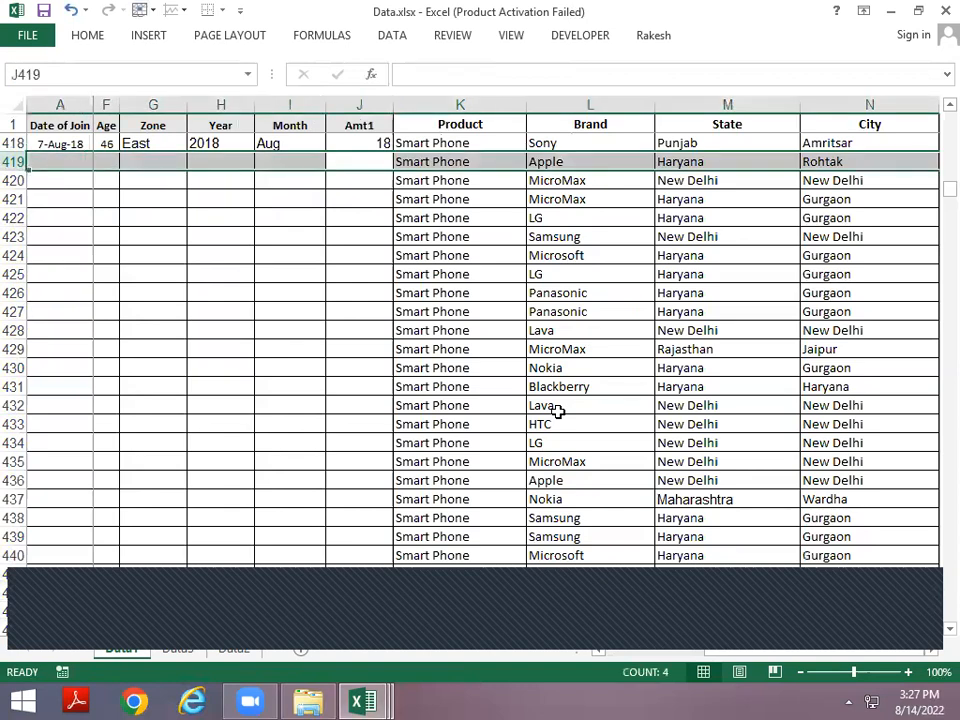
pyautogui.hotkey('ctrl', 'shift', 'Down')
pyautogui.hotkey('ctrl', '-')
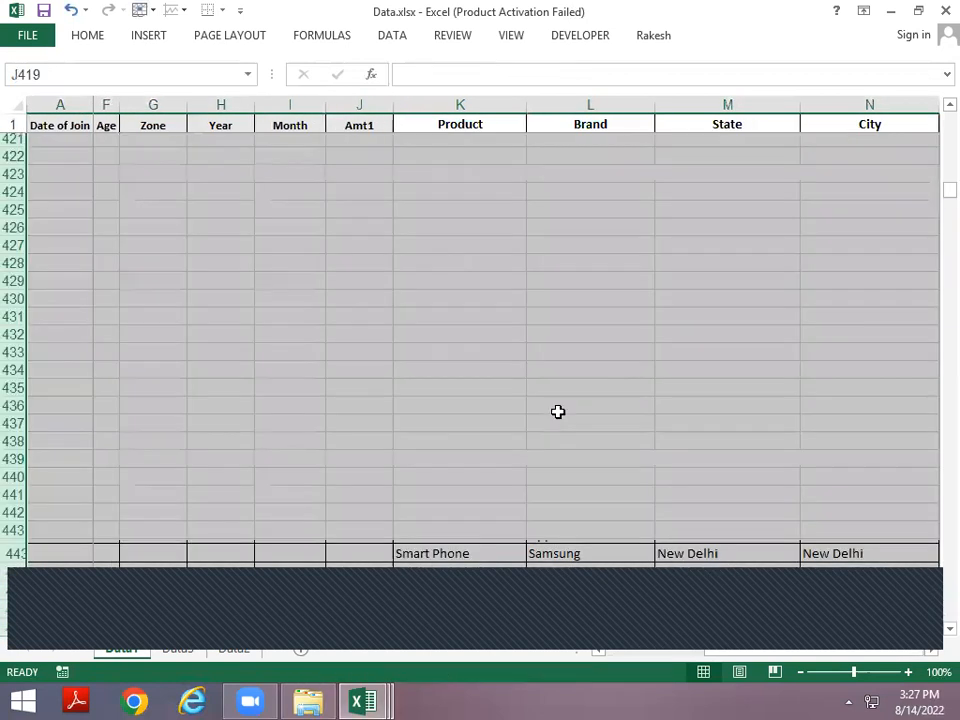
# Step: Examine the remaining records across the Brand, State and City columns and down to the last record in row 418
pyautogui.press('Up')
pyautogui.press('Right')
pyautogui.press('Right')
pyautogui.hotkey('ctrl', 'Up')
pyautogui.press('Down')
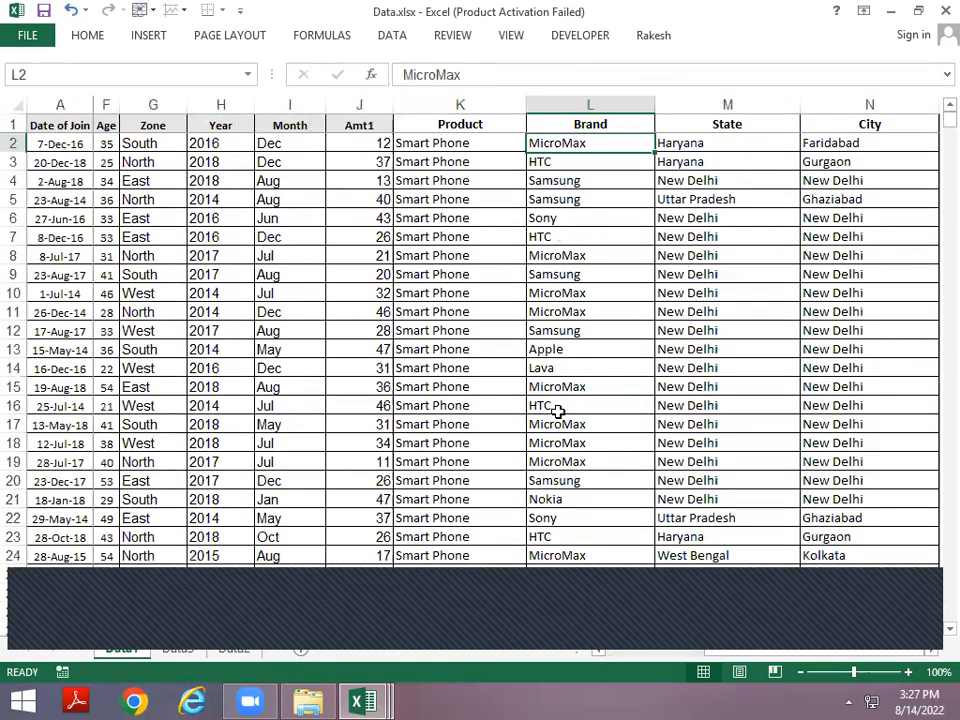
pyautogui.press('Right')
pyautogui.press('Right')
pyautogui.press('Right')
pyautogui.press('Right')
pyautogui.press('Left')
pyautogui.press('Left')
pyautogui.press('Left')
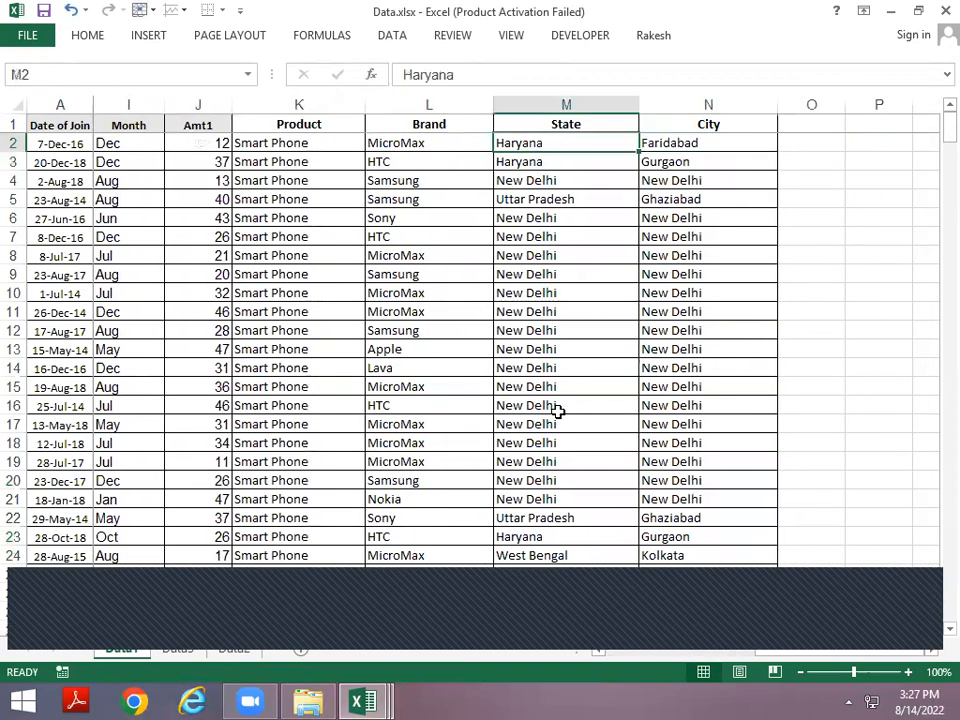
pyautogui.press('Down')
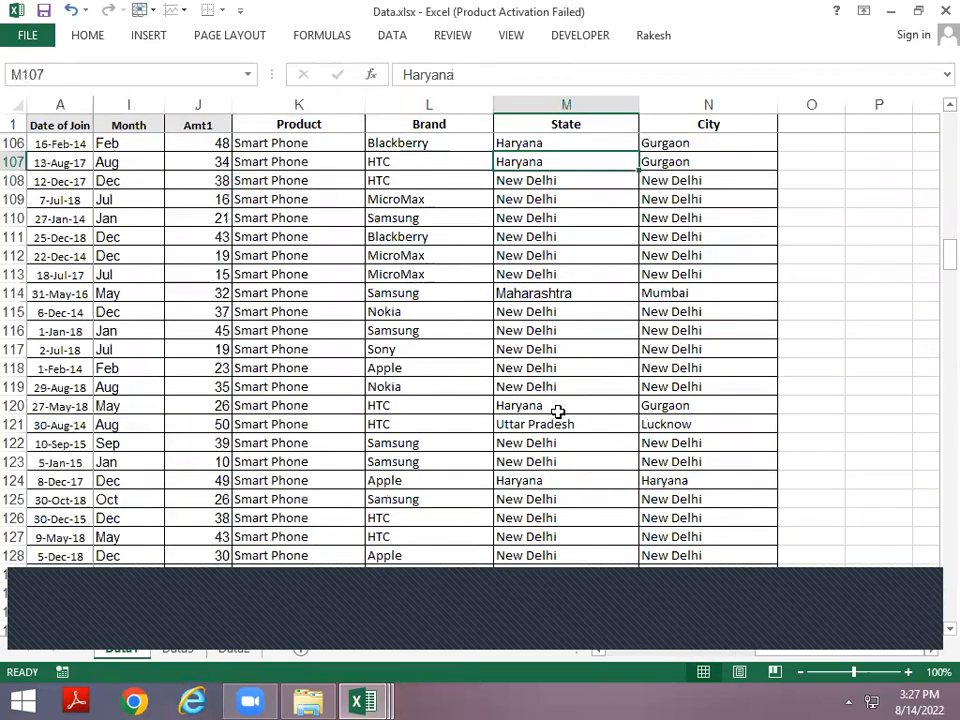
pyautogui.press('Down')
pyautogui.press('Up')
pyautogui.press('Up')
pyautogui.press('Up')
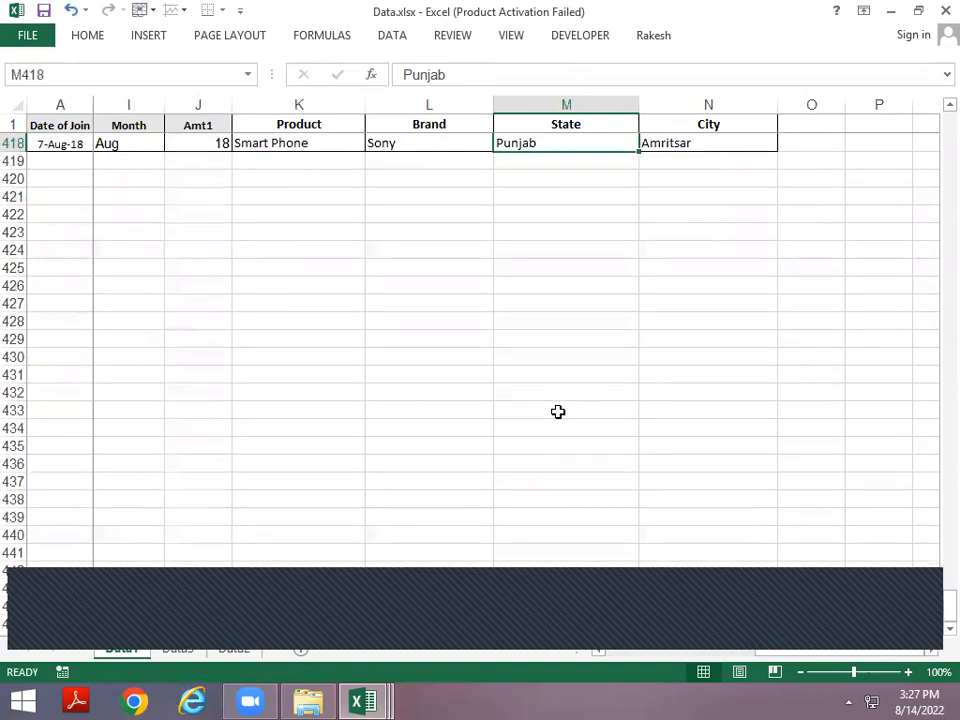
pyautogui.press('Up')
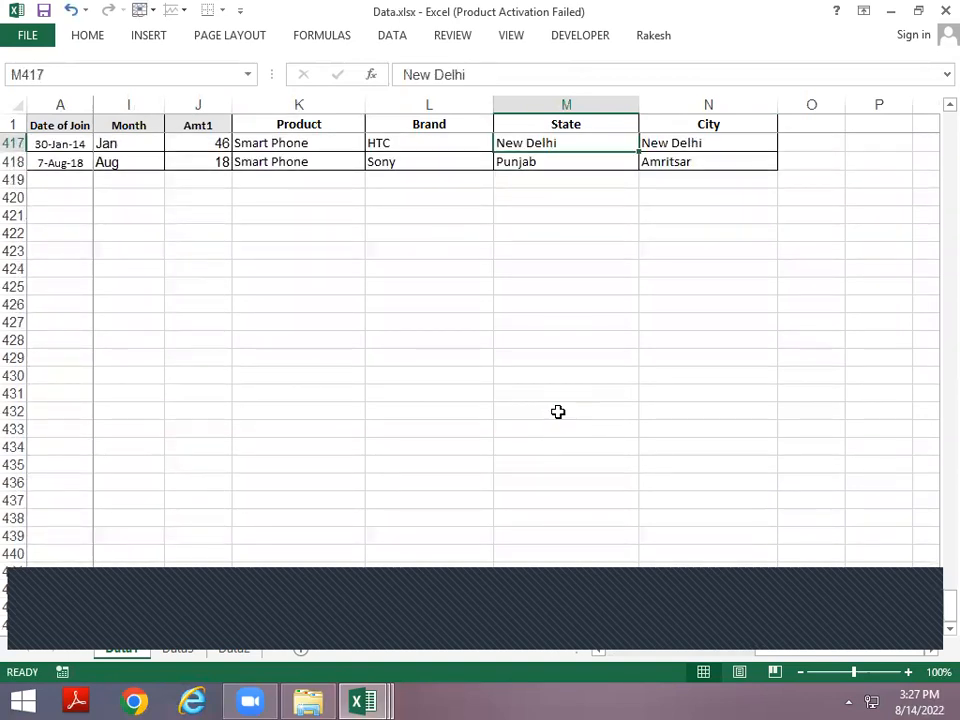
# Step: Switch to Pivot Table Part-1.xlsx and read the notes on inserting a pivot table in a new or existing worksheet
pyautogui.hotkey('ctrl', 'Tab')
pyautogui.press('Down')
pyautogui.press('Down')
pyautogui.press('Down')
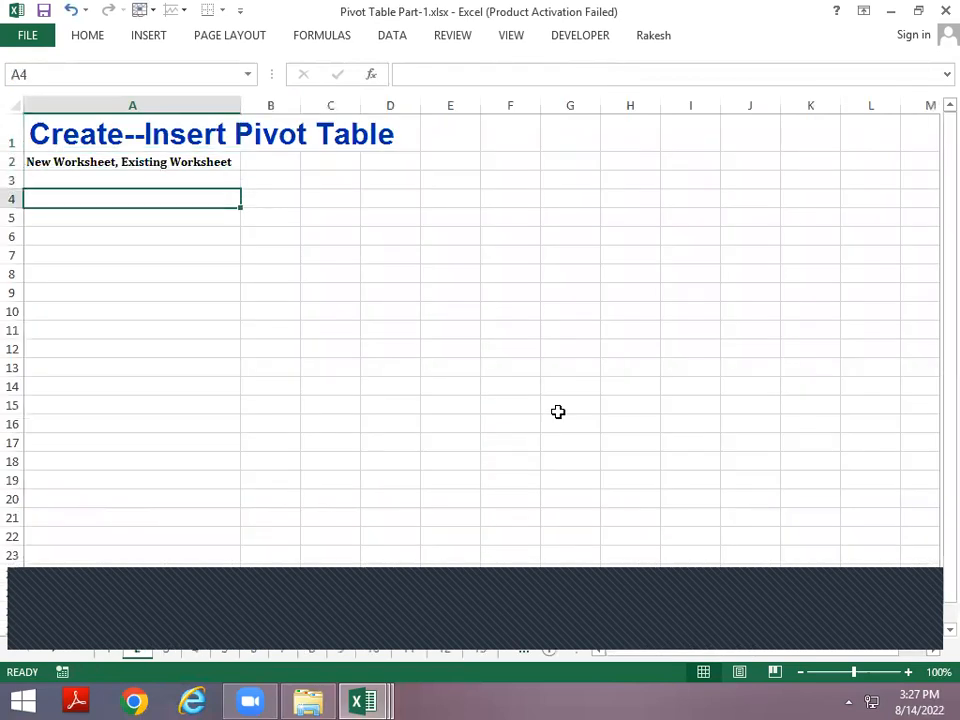
pyautogui.press('Up')
pyautogui.press('Up')
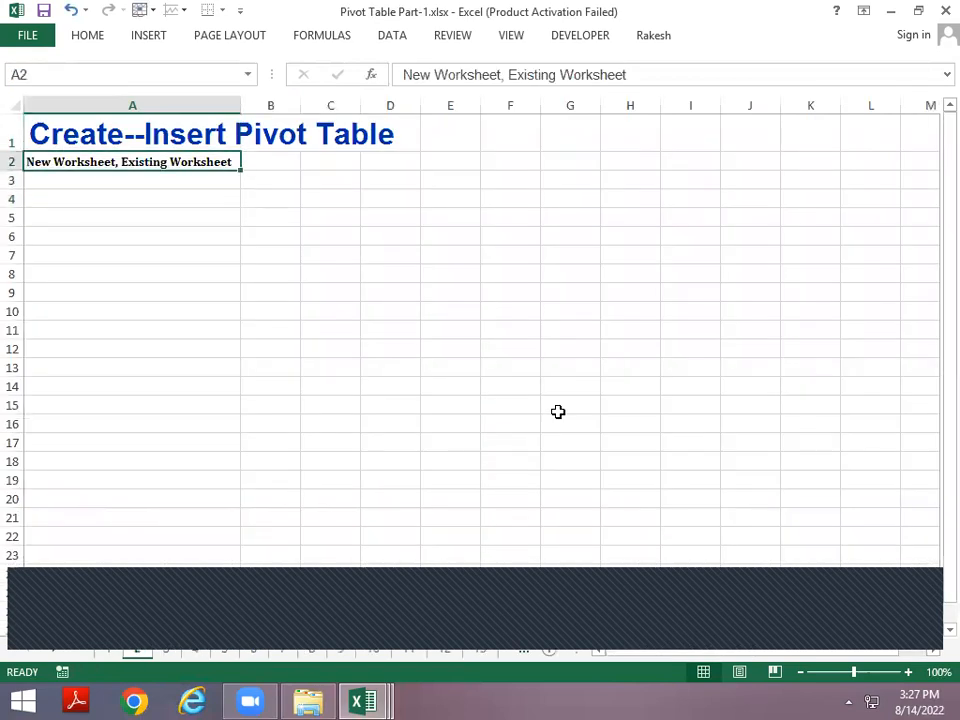
# Step: Return to Data.xlsx and review the range and placement options of the Create PivotTable dialog for the Data1 records, without creating anything
pyautogui.hotkey('ctrl', 'Tab')
pyautogui.scroll(3, 166, 303)
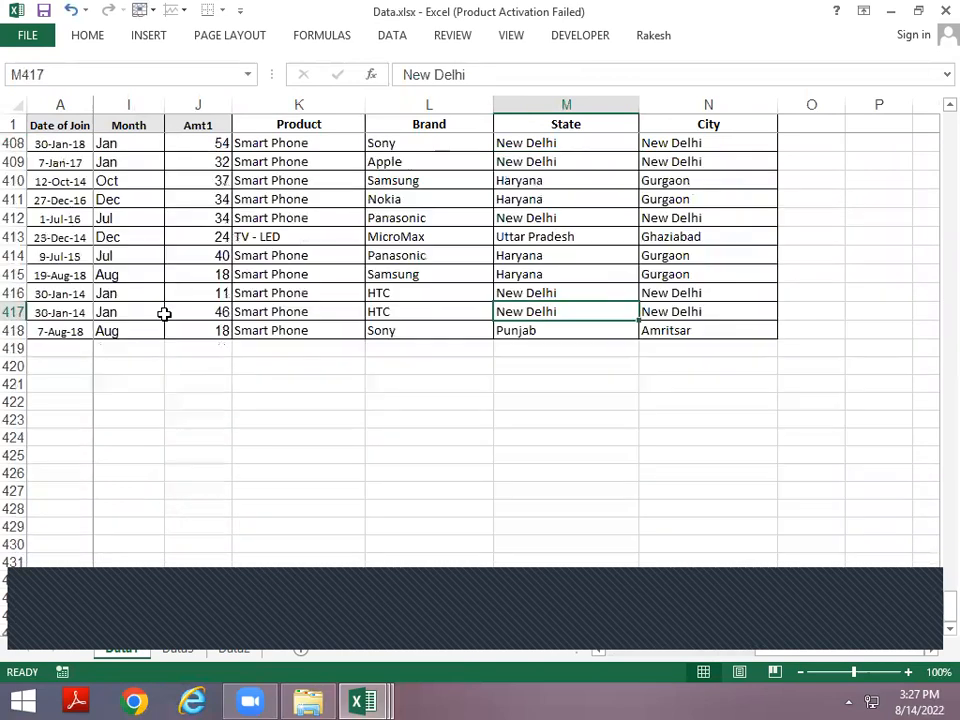
pyautogui.click(137, 181)
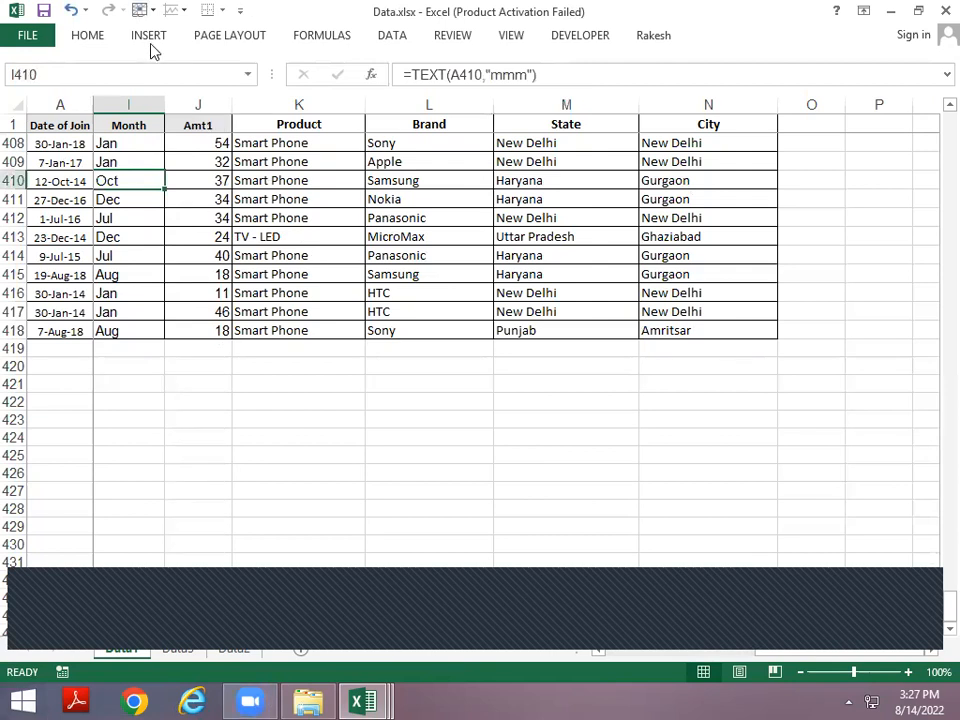
pyautogui.hotkey('ctrl', 'F1')
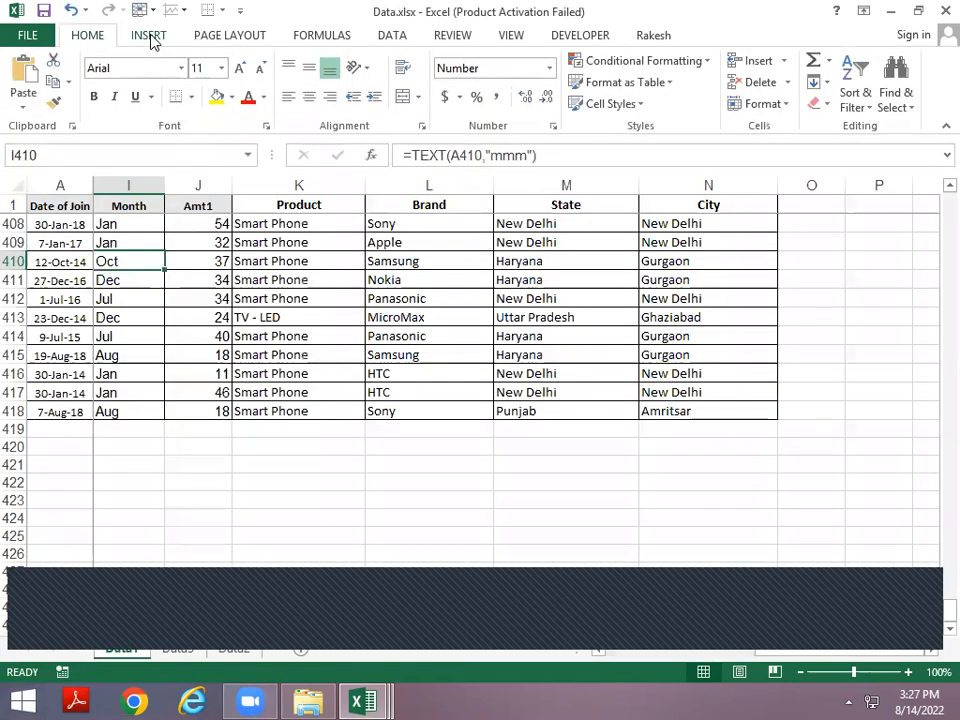
pyautogui.click(148, 38)
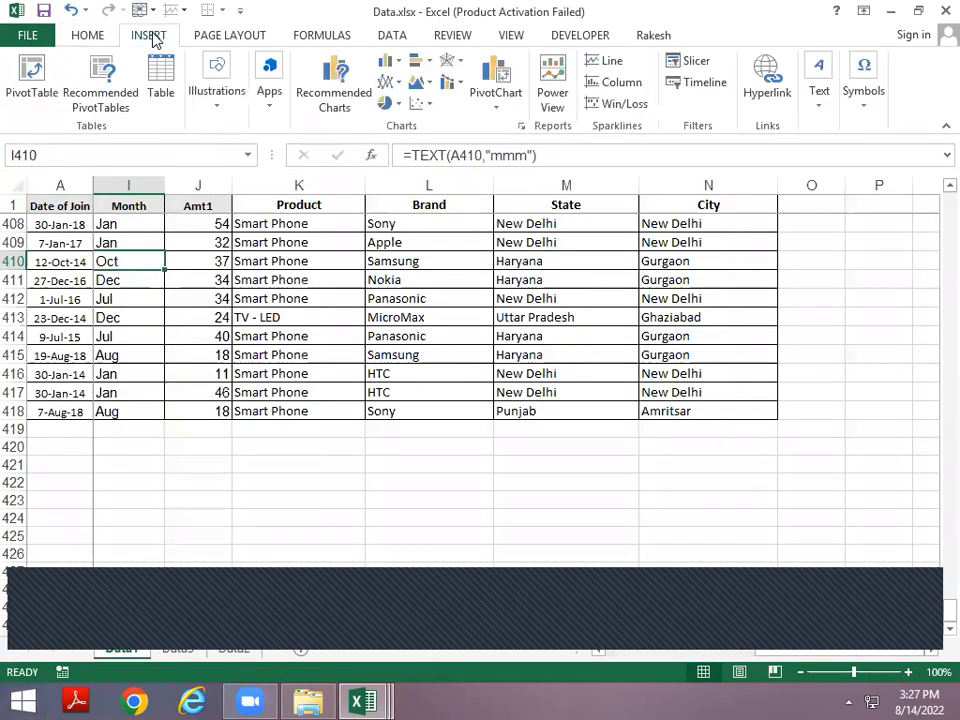
pyautogui.click(33, 78)
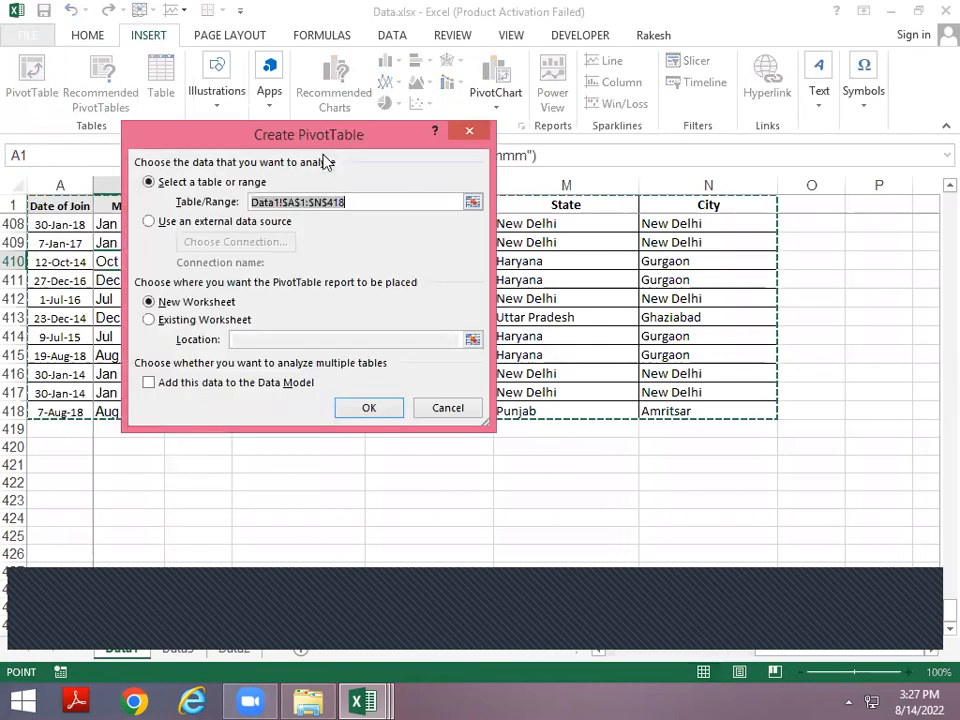
pyautogui.moveTo(325, 140); pyautogui.dragTo(560, 202)
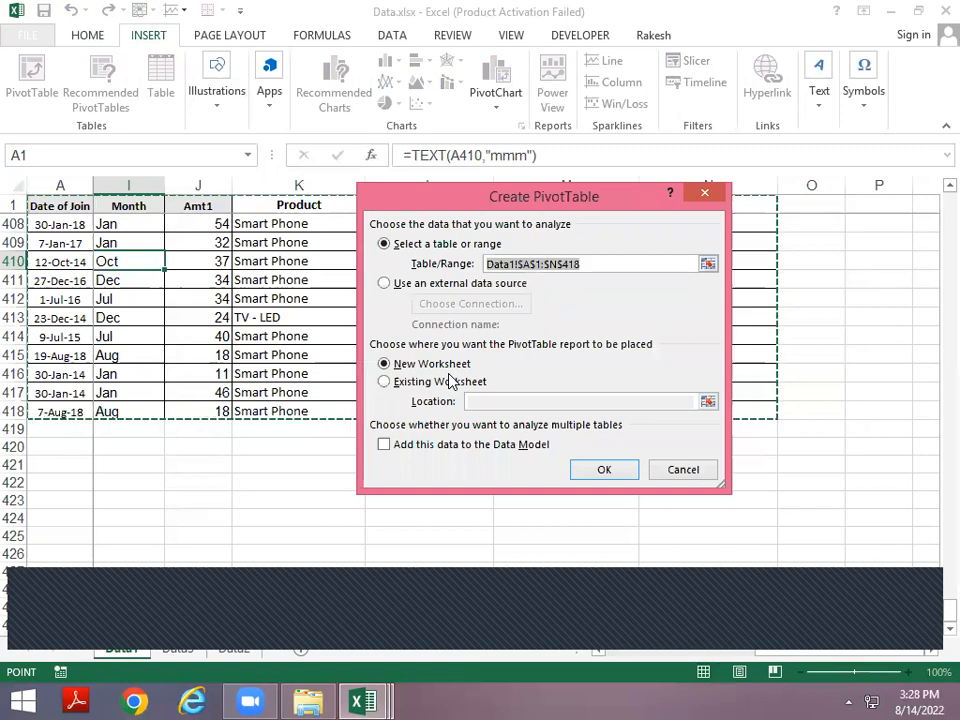
pyautogui.press('Escape')
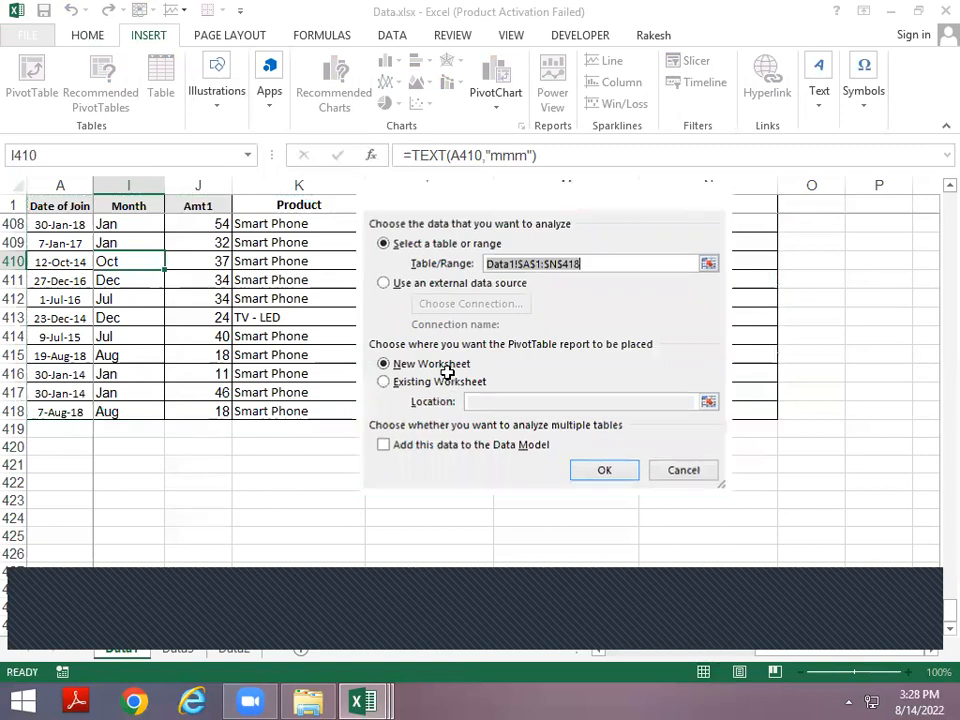
# Step: Switch to File Explorer and make a backup copy of Data.xlsx in the Pivot Table folder
pyautogui.hotkey('ctrl', 'pagedown')
pyautogui.hotkey('ctrl', 'pagedown')
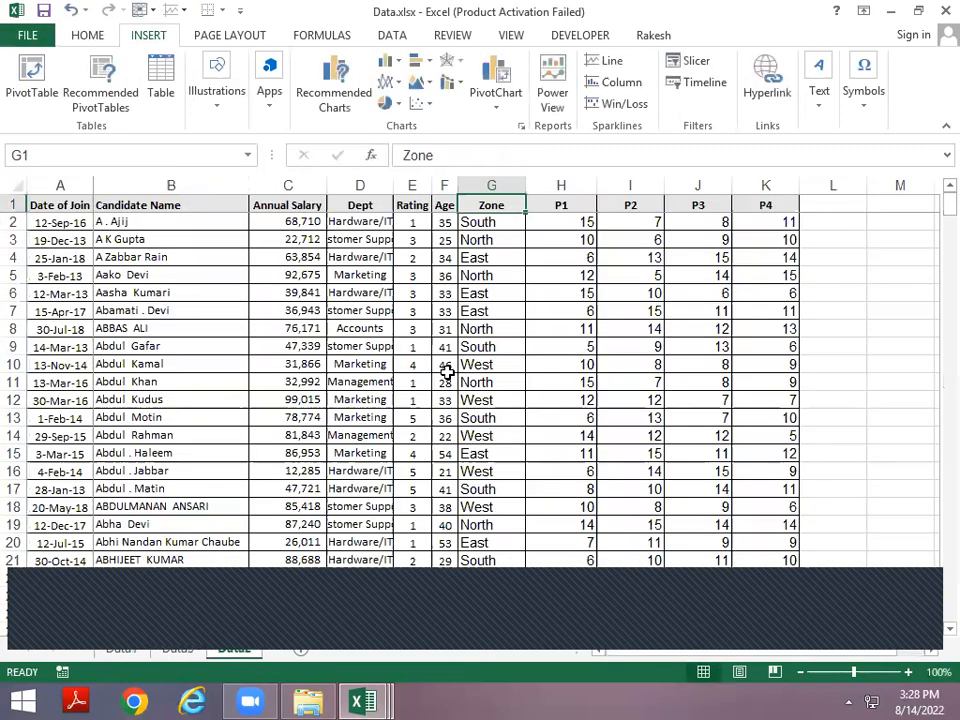
pyautogui.hotkey('alt', 'Tab')
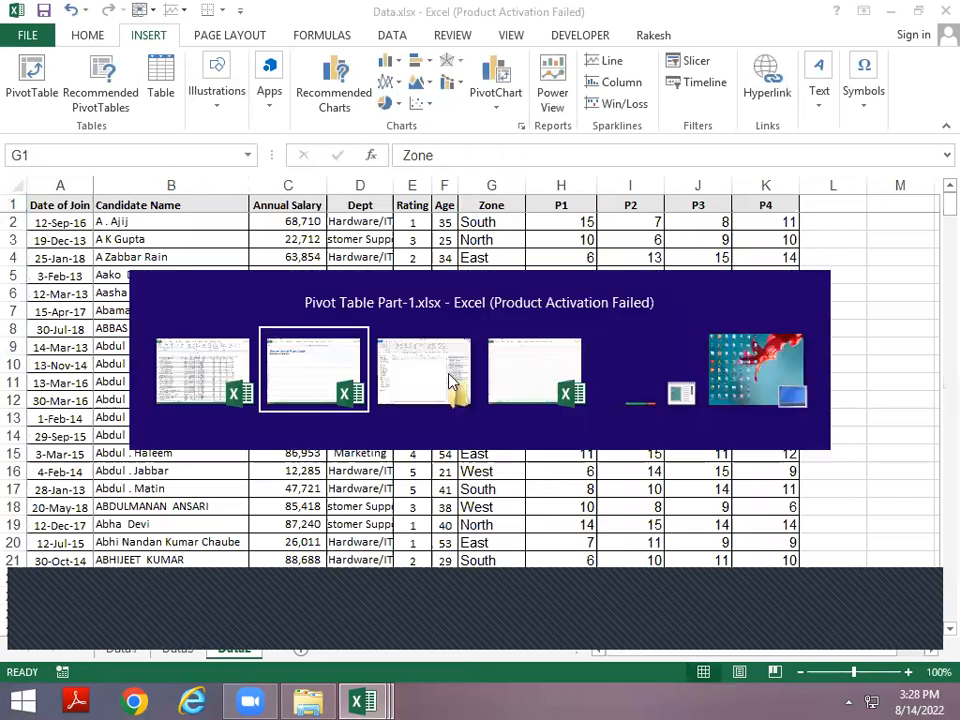
pyautogui.click(449, 381)
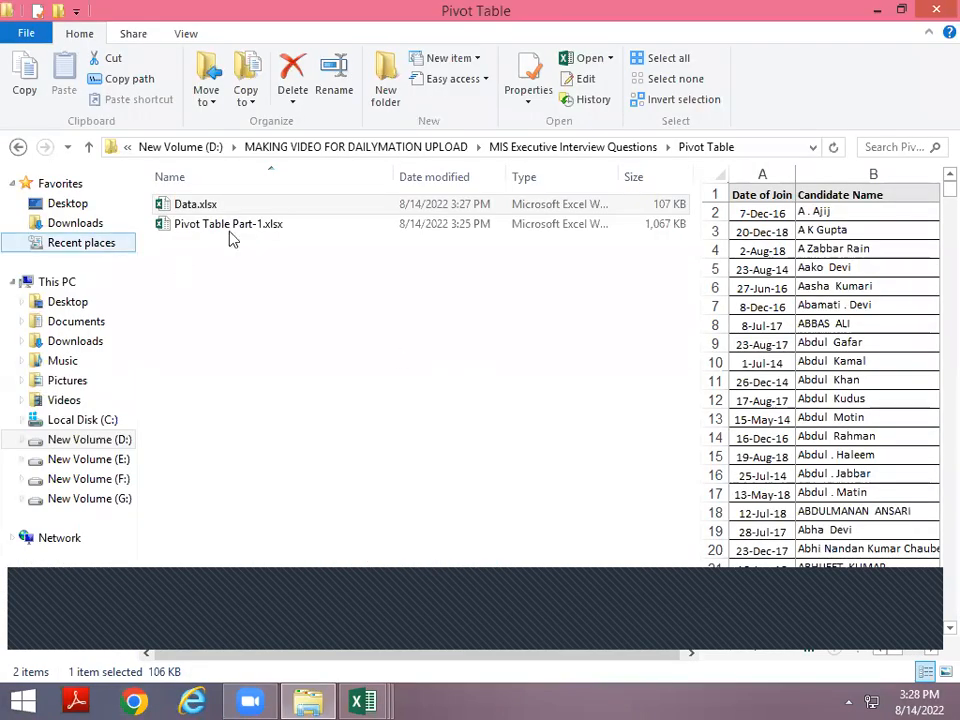
pyautogui.hotkey('ctrl', 'c')
pyautogui.hotkey('ctrl', 'v')
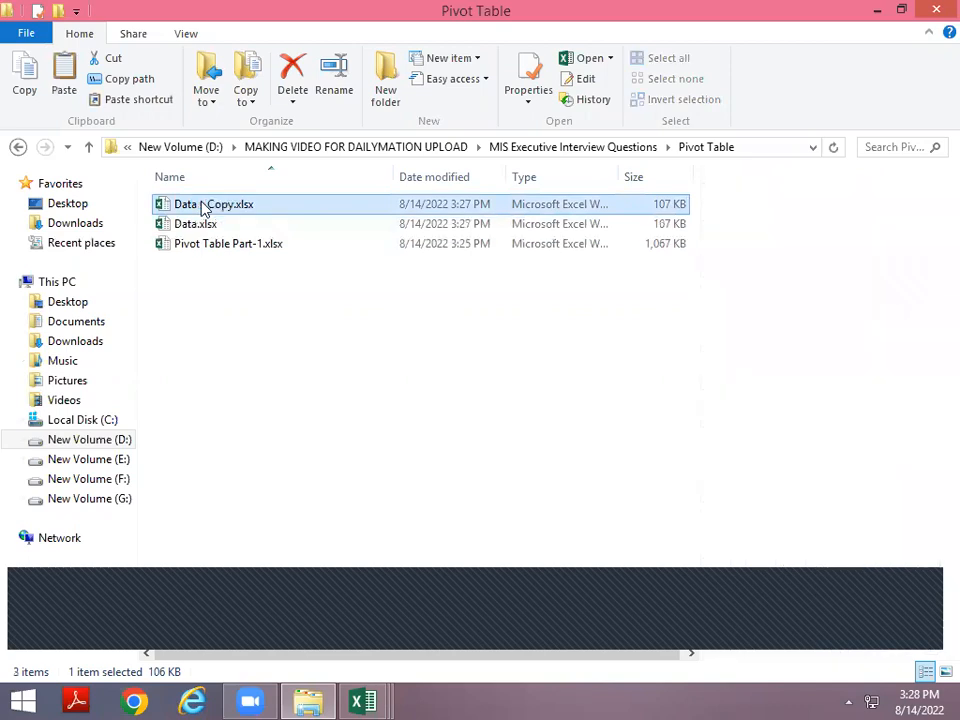
# Step: Return to Data.xlsx and delete the two worksheets after Data1, keeping only Data1
pyautogui.hotkey('alt', 'Tab')
pyautogui.hotkey('ctrl', 'pageup')
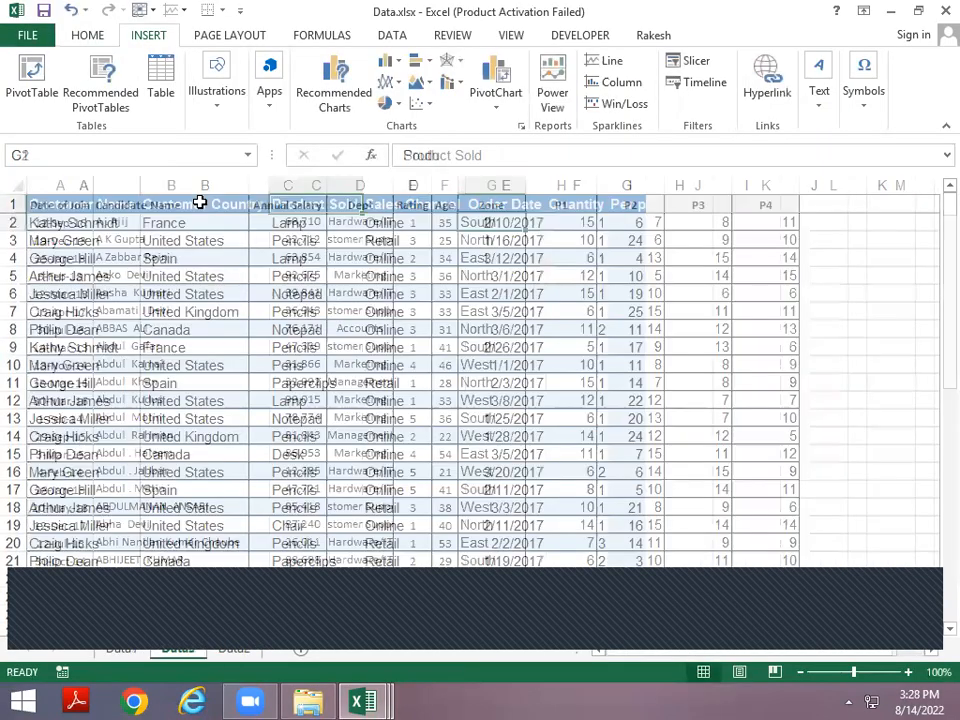
pyautogui.hotkey('ctrl', 'pagedown')
pyautogui.hotkey('ctrl', 'shift', 'pageup')
pyautogui.hotkey('alt', 'h')
pyautogui.press('d')
pyautogui.press('s')
pyautogui.press('Return')
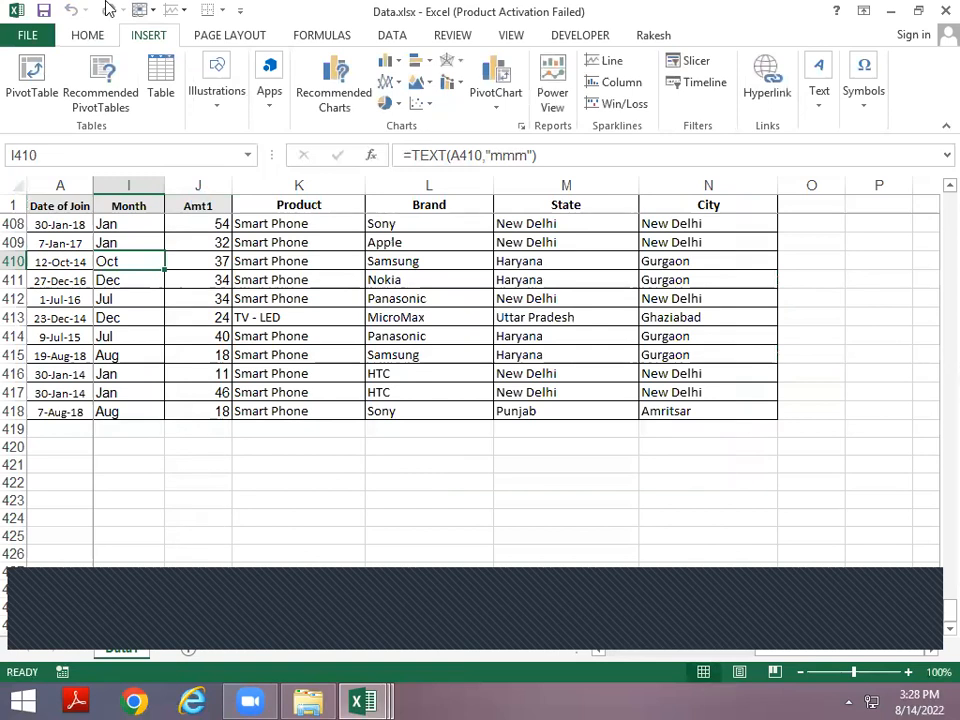
# Step: Insert a pivot table from Data1!$A$1:$N$418 on a new worksheet, then delete that worksheet
pyautogui.click(36, 78)
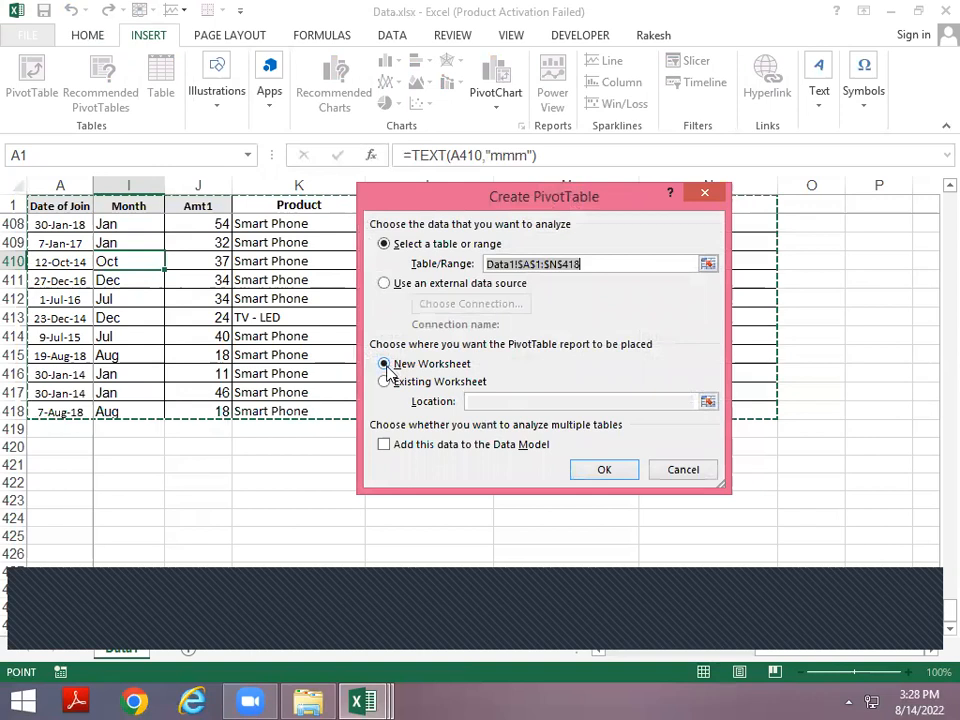
pyautogui.click(600, 470)
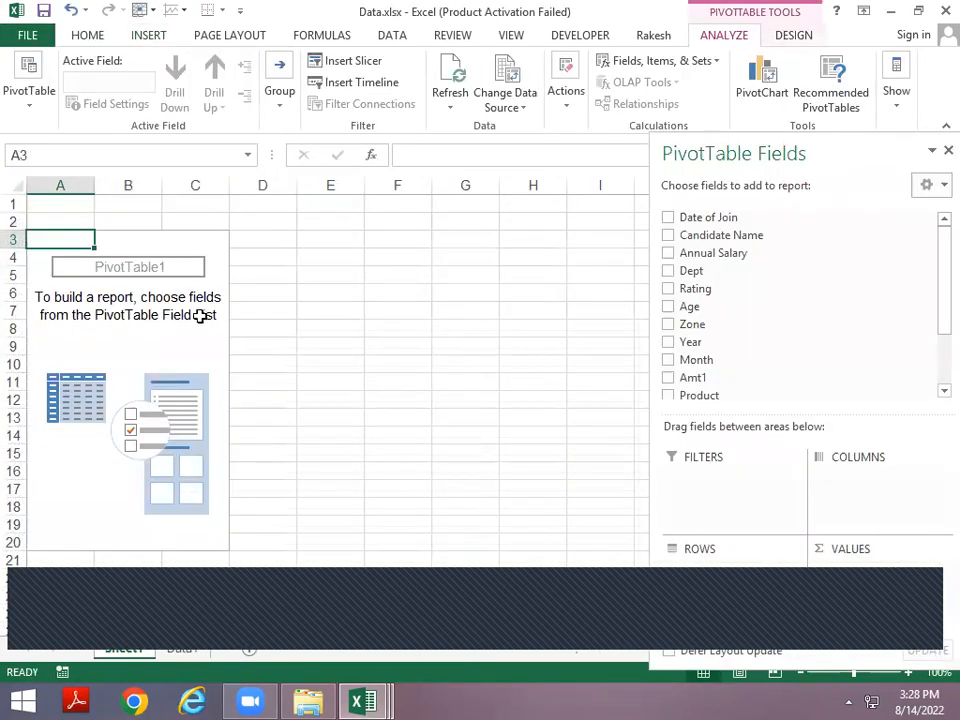
pyautogui.click(174, 298)
pyautogui.hotkey('alt', 'e')
pyautogui.press('l')
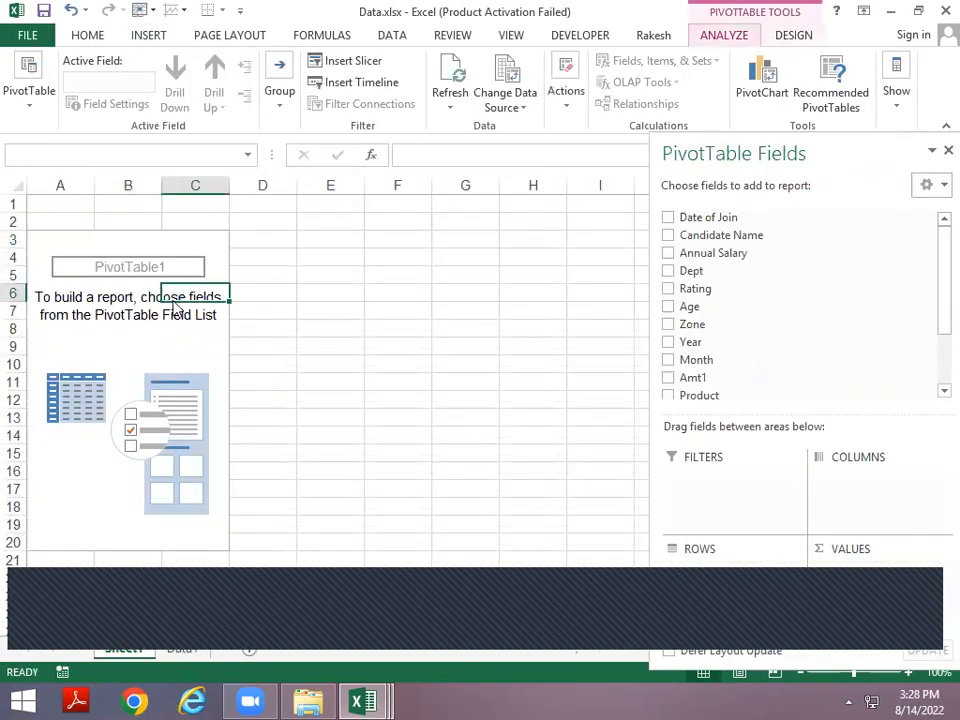
pyautogui.press('Return')
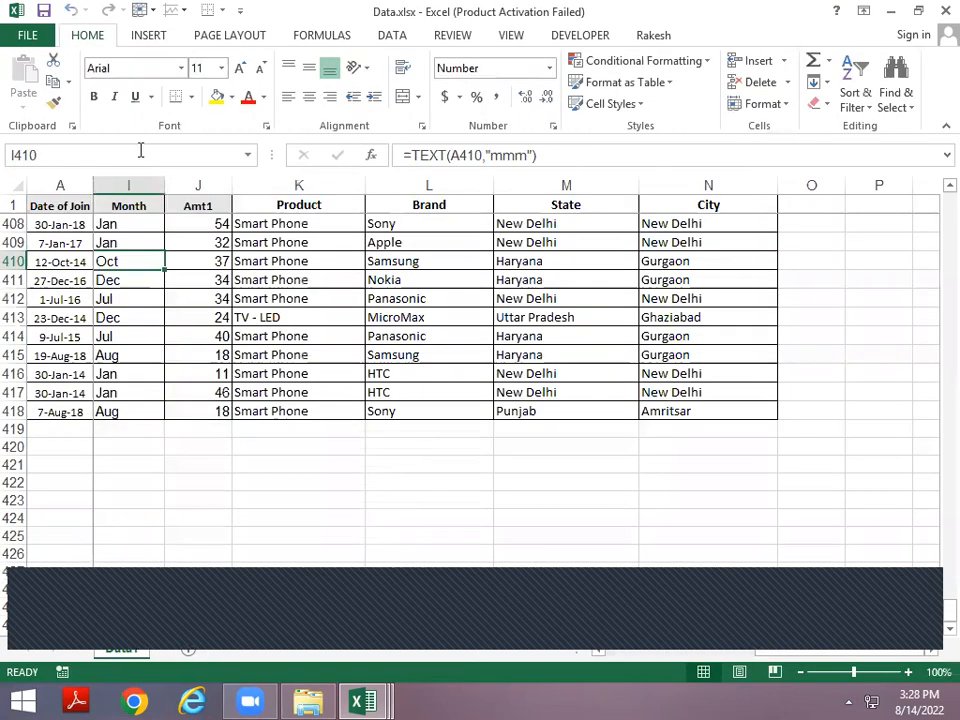
# Step: Insert a pivot table from Data1!$A$1:$N$418 on the existing worksheet at location Data1!$Q$3
pyautogui.click(146, 37)
pyautogui.click(28, 88)
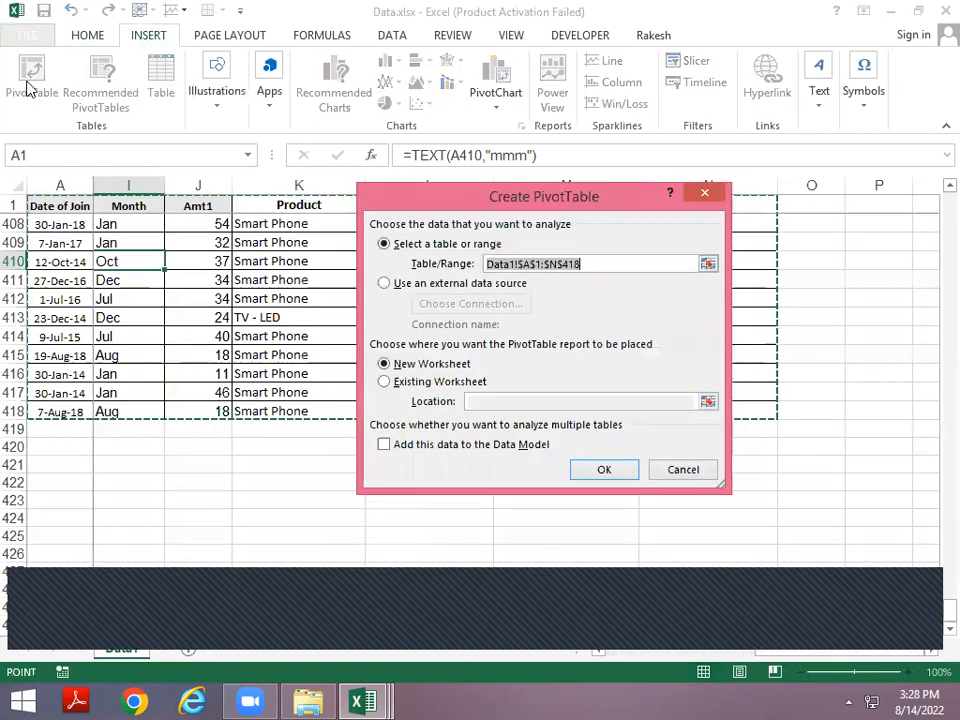
pyautogui.click(404, 380)
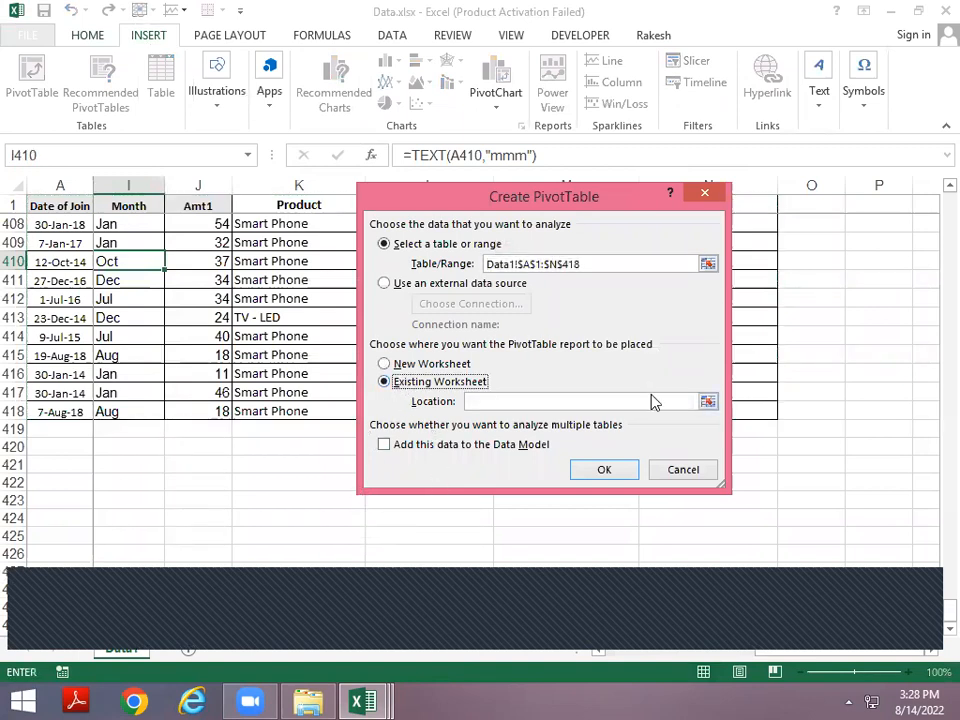
pyautogui.click(707, 402)
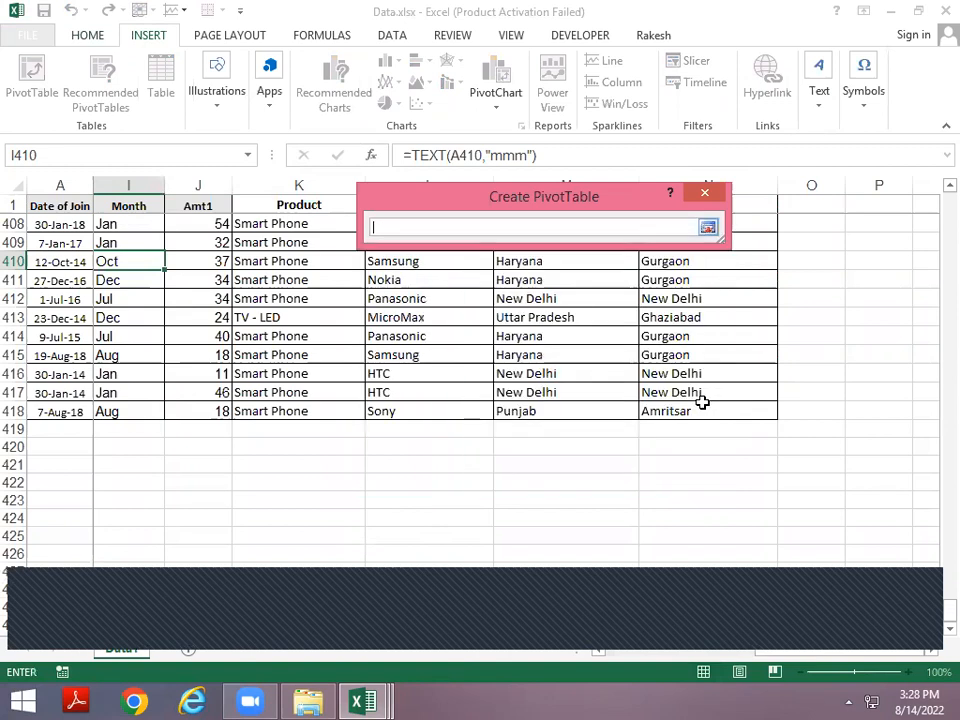
pyautogui.click(816, 279)
pyautogui.press('Right')
pyautogui.press('Right')
pyautogui.press('Right')
pyautogui.press('Left')
pyautogui.press('Down')
pyautogui.press('Down')
pyautogui.click(709, 230)
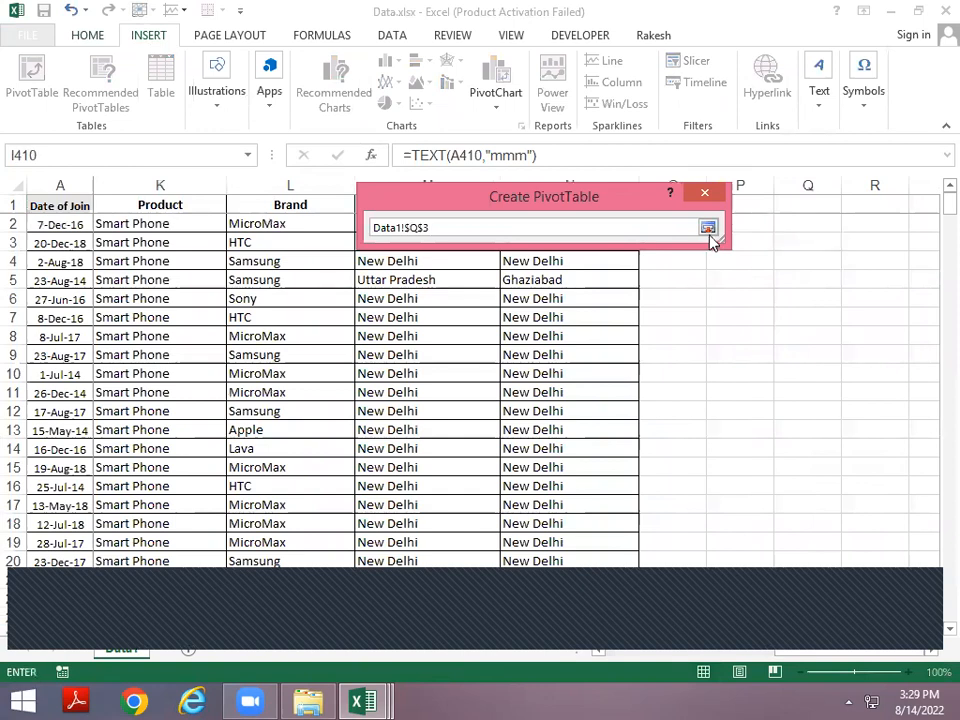
pyautogui.click(603, 471)
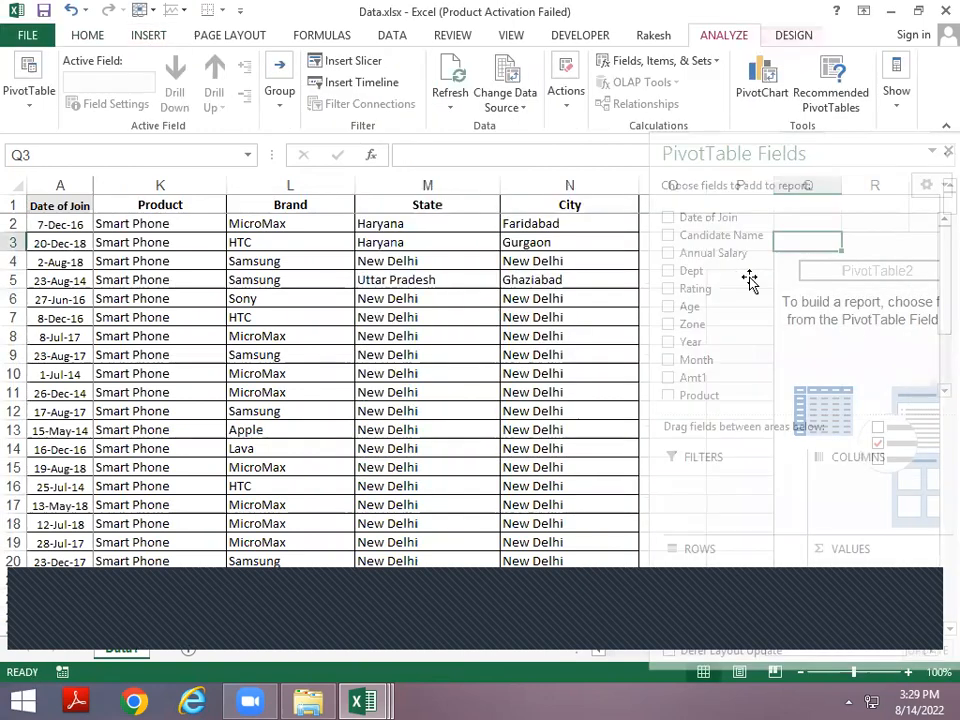
# Step: Examine the empty pivot table placed beside the Data1 records and undo its insertion
pyautogui.press('Right')
pyautogui.press('Right')
pyautogui.press('Right')
pyautogui.press('Right')
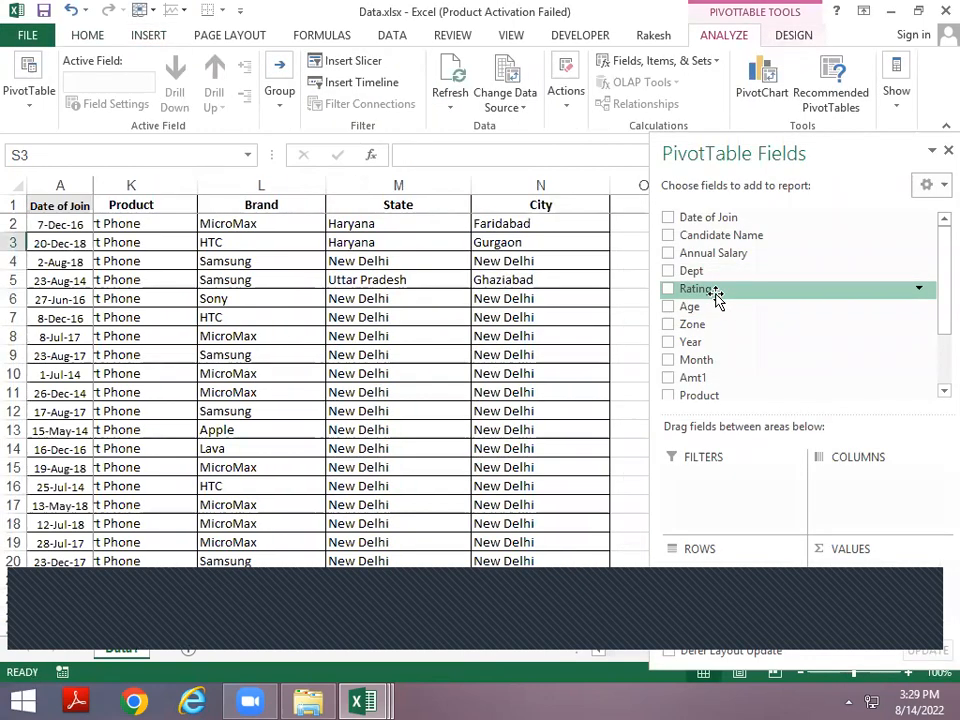
pyautogui.press('Left')
pyautogui.press('Left')
pyautogui.press('Down')
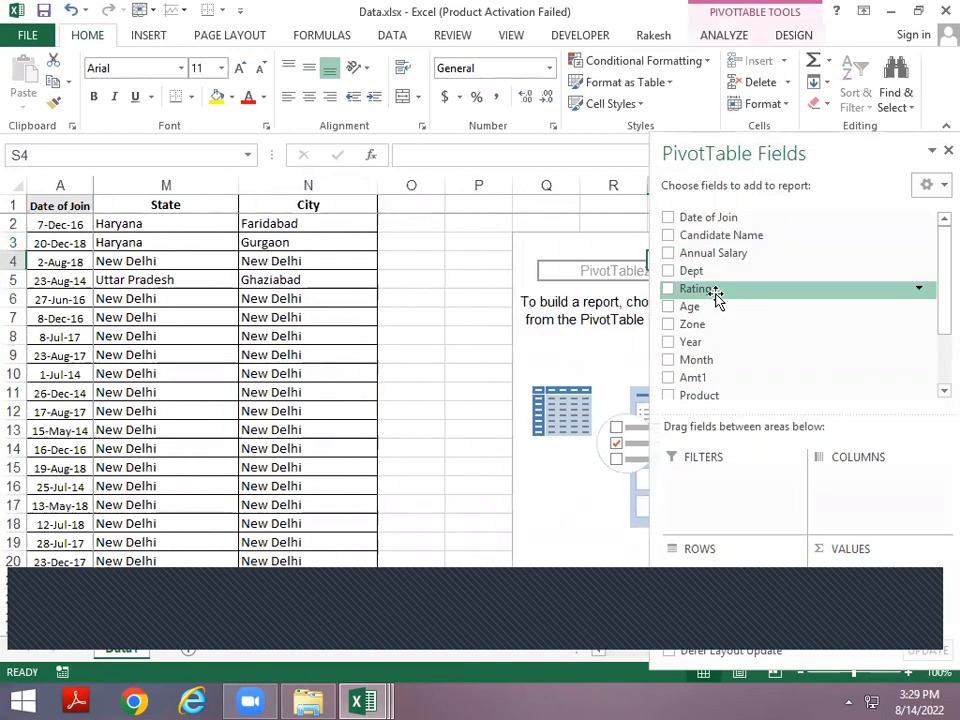
pyautogui.click(510, 230)
pyautogui.hotkey('ctrl', 'z')
# Step: Examine the Data1 records from top to bottom and go to cell Q3 beside them
pyautogui.hotkey('ctrl', 'Up')
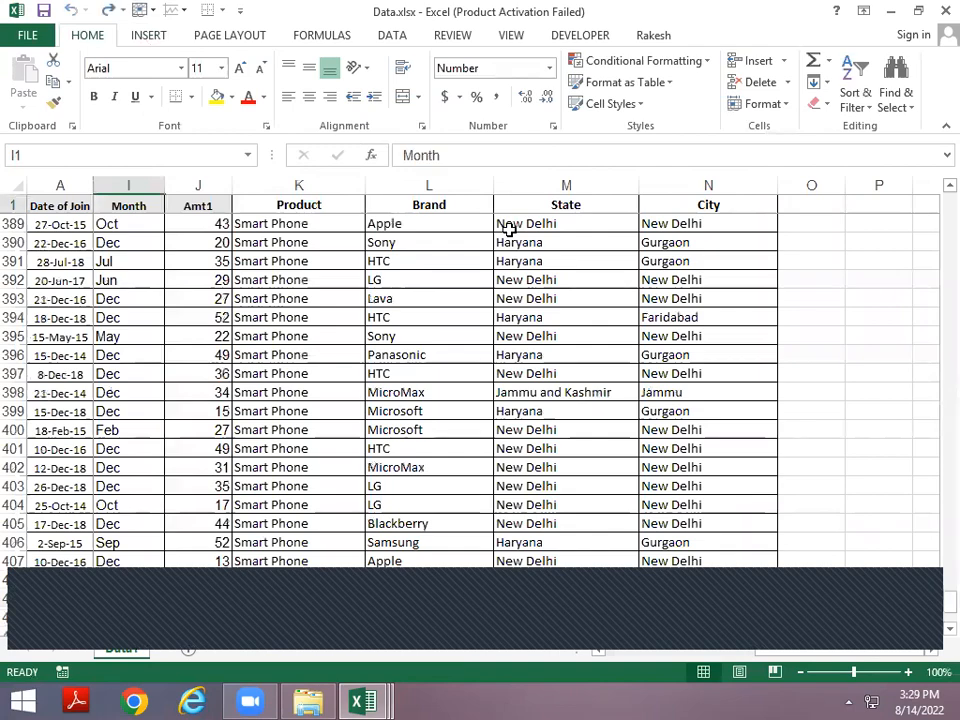
pyautogui.hotkey('ctrl', 'Down')
pyautogui.hotkey('ctrl', 'Down')
pyautogui.hotkey('ctrl', 'Up')
pyautogui.hotkey('ctrl', 'Up')
pyautogui.hotkey('ctrl', 'Right')
pyautogui.press('Down')
pyautogui.press('Down')
pyautogui.press('Right')
pyautogui.press('Right')
pyautogui.press('Right')
pyautogui.press('Right')
pyautogui.press('Right')
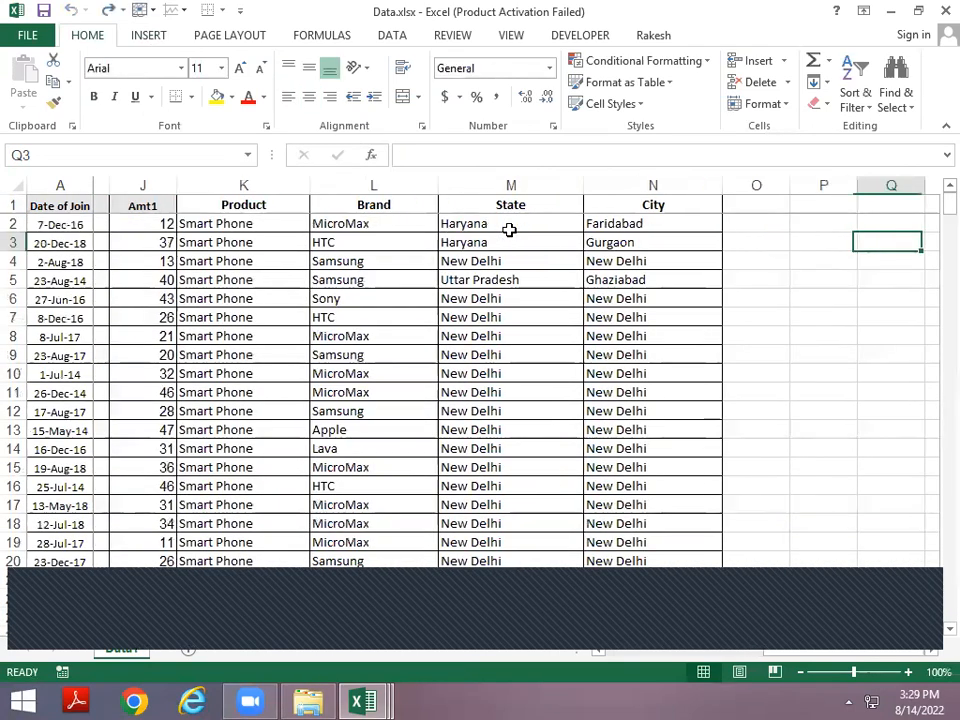
# Step: Switch to Pivot Table Part-1.xlsx and read the third sheet's notes on data headings and blank rows or columns
pyautogui.hotkey('alt', 'Tab')
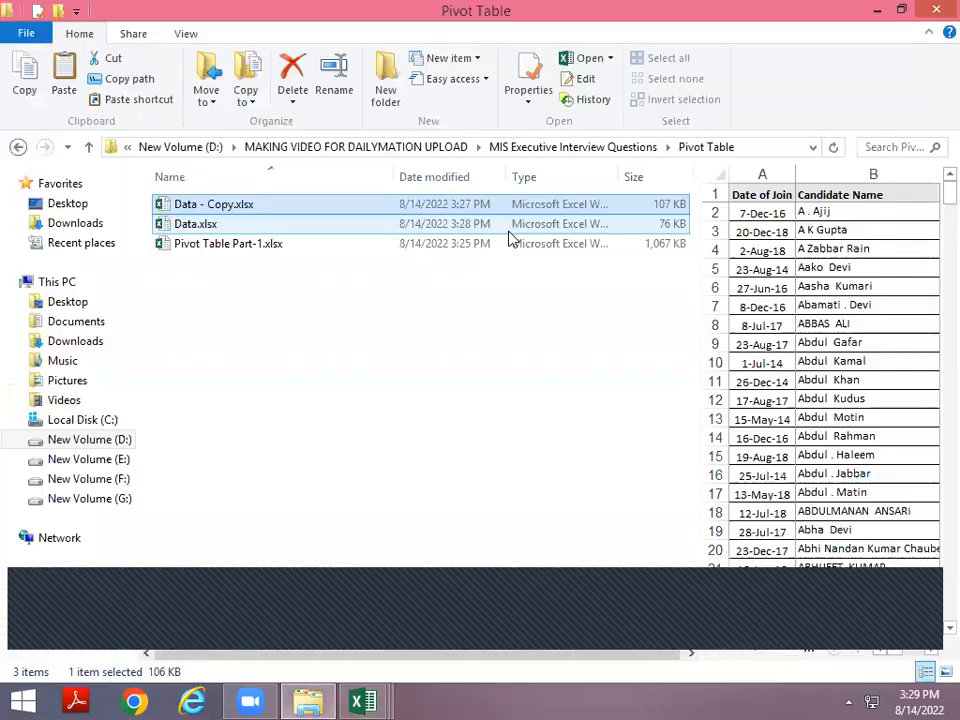
pyautogui.doubleClick(510, 241)
pyautogui.press('Up')
pyautogui.press('Down')
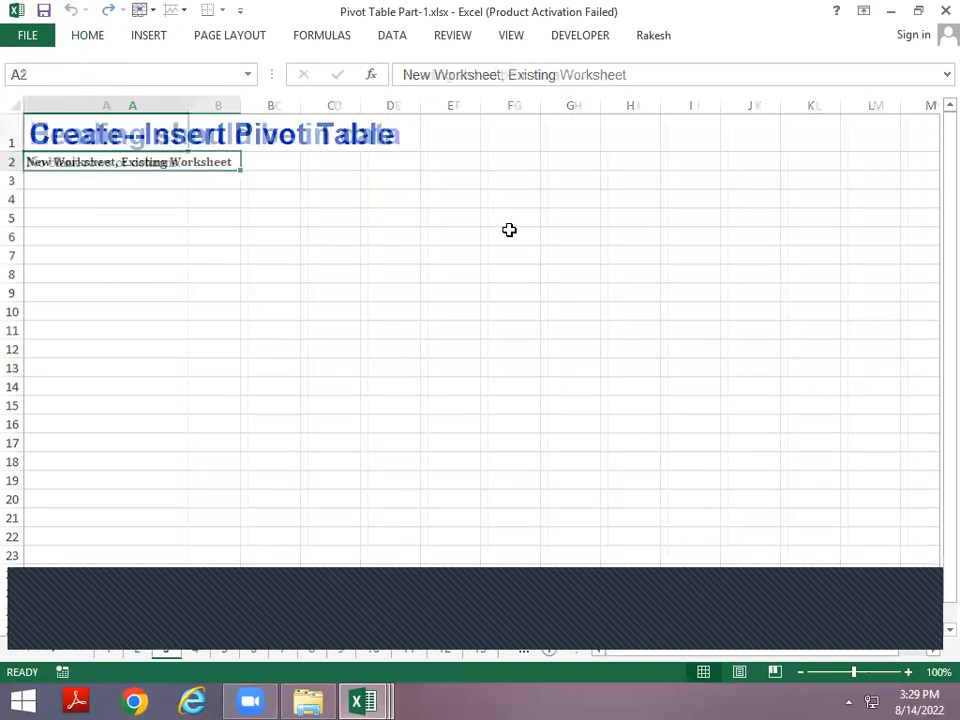
pyautogui.hotkey('ctrl', 'pagedown')
pyautogui.press('Down')
pyautogui.press('Up')
pyautogui.press('Down')
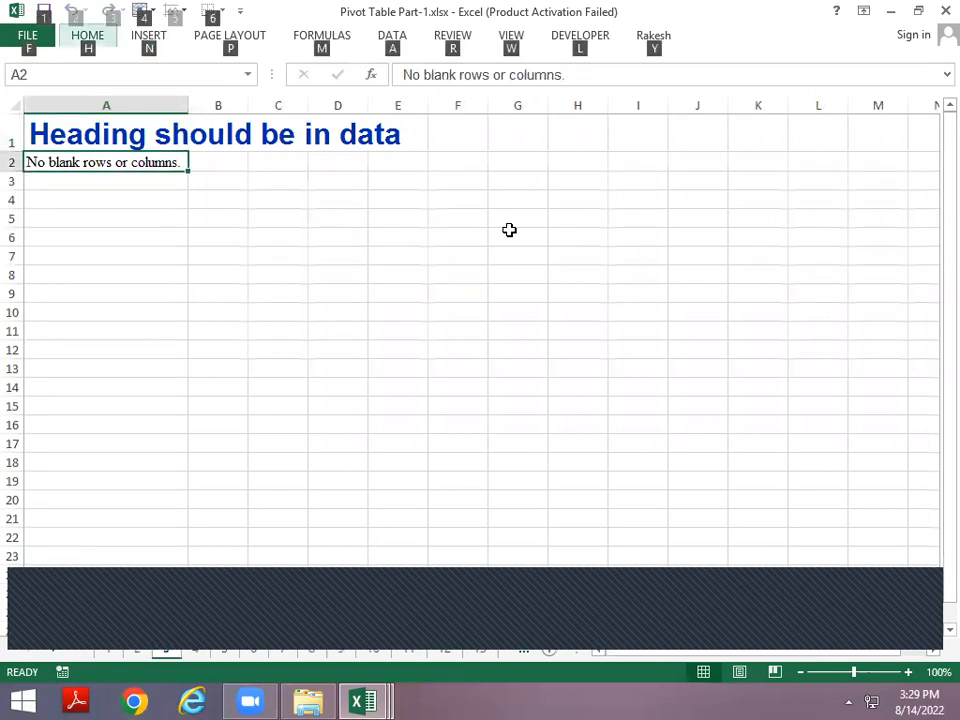
# Step: Return to Data.xlsx and examine the row 1 headings from Date of Join to Dept
pyautogui.hotkey('alt', 'Tab')
pyautogui.hotkey('alt', 'Tab')
pyautogui.press('Tab')
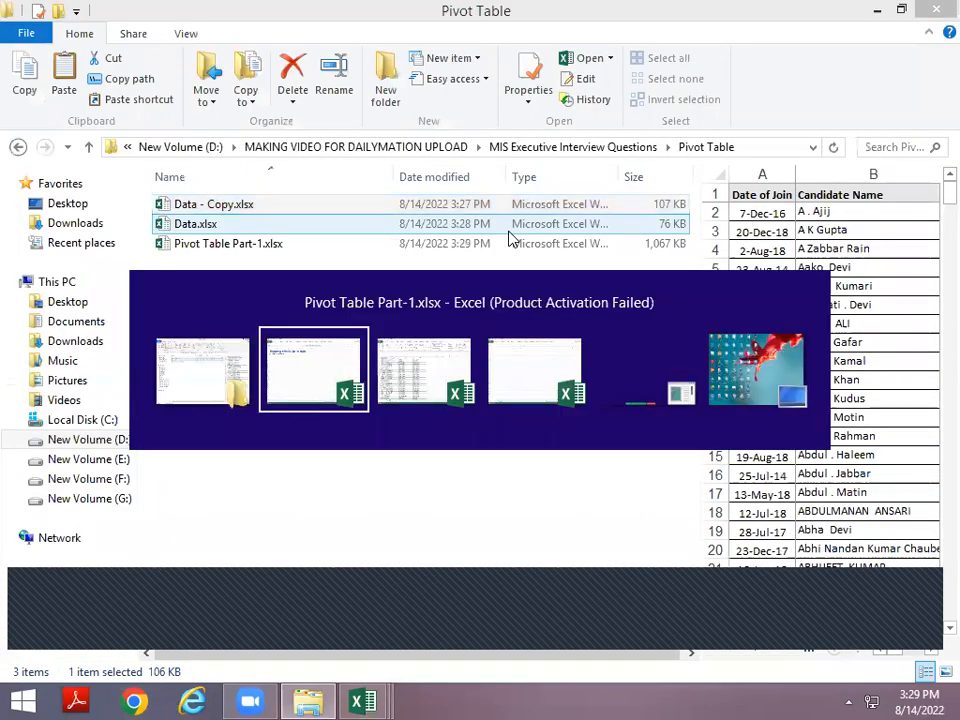
pyautogui.hotkey('ctrl', 'Left')
pyautogui.hotkey('ctrl', 'Left')
pyautogui.hotkey('ctrl', 'Up')
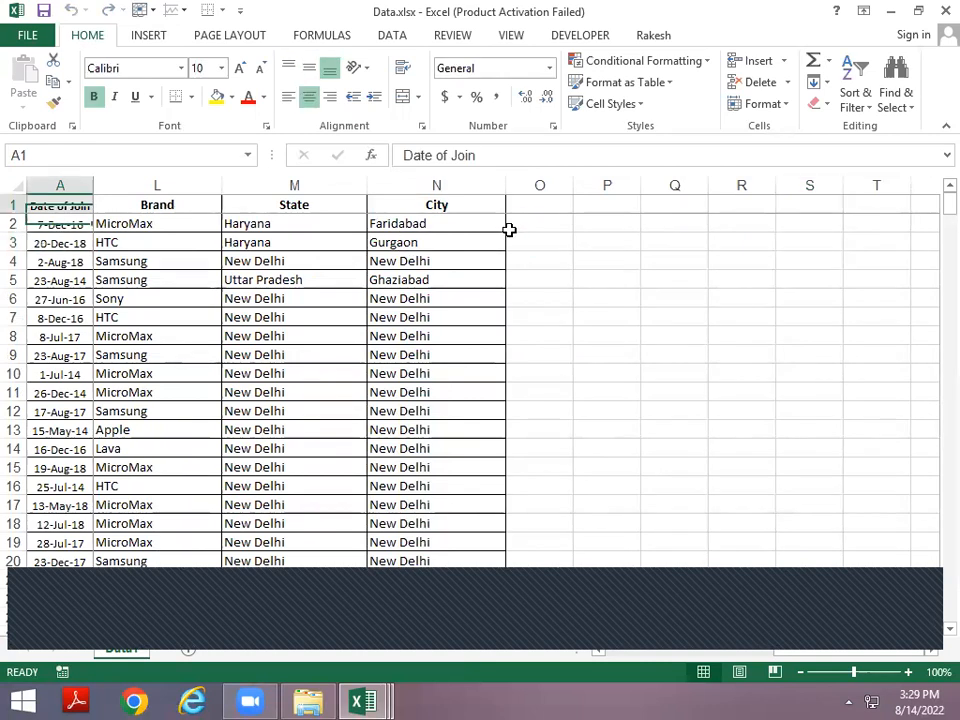
pyautogui.press('Right')
pyautogui.press('Left')
pyautogui.press('Right')
pyautogui.press('Right')
pyautogui.press('Right')
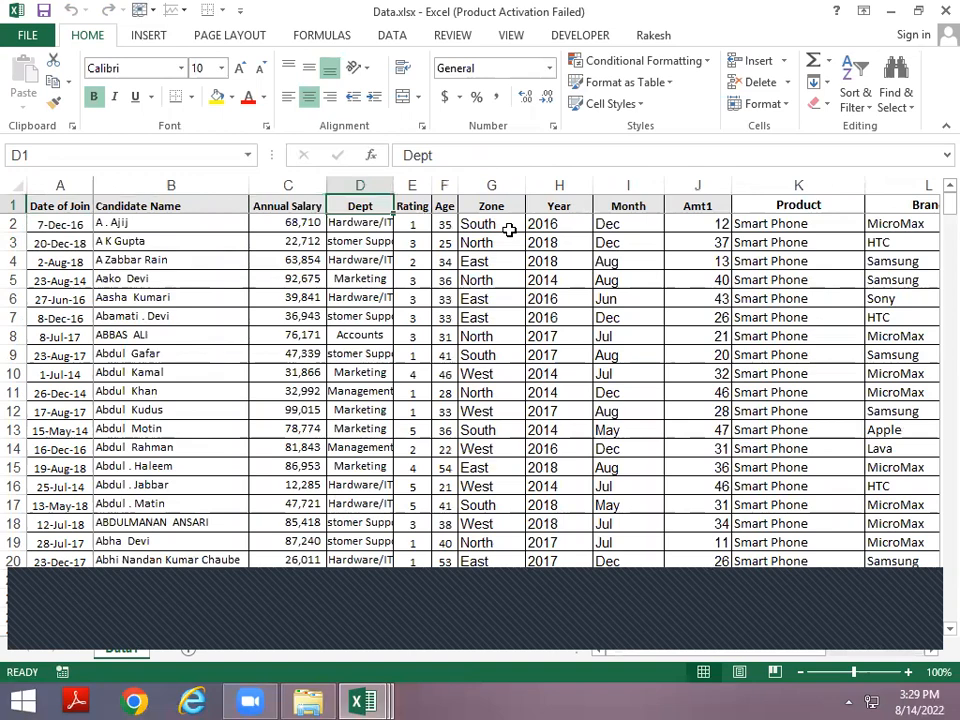
# Step: AutoFit the width of the Dept column to its contents
pyautogui.hotkey('ctrl', 'space')
pyautogui.hotkey('alt', 'h')
pyautogui.press('o')
pyautogui.press('i')
# Step: Examine the row 1 headings from Rating through Amt1
pyautogui.press('Right')
pyautogui.press('Right')
pyautogui.press('Right')
pyautogui.press('Right')
pyautogui.press('Right')
pyautogui.press('Right')
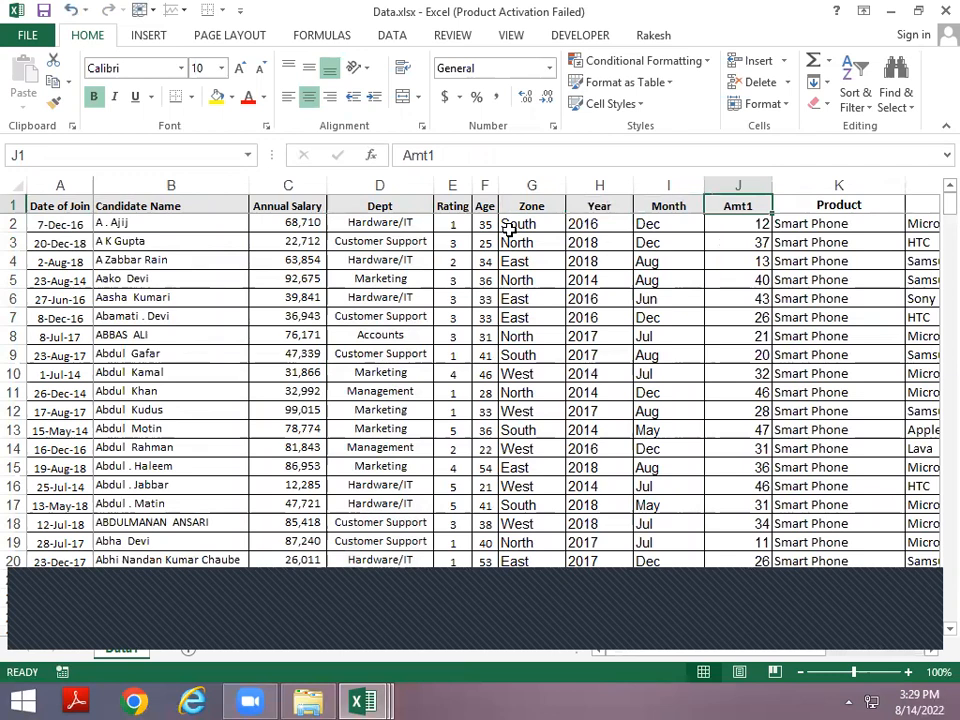
# Step: Clear the Dept heading from cell D1
pyautogui.press('Left')
pyautogui.press('Left')
pyautogui.press('Left')
pyautogui.press('Left')
pyautogui.press('Left')
pyautogui.press('Left')
pyautogui.press('Left')
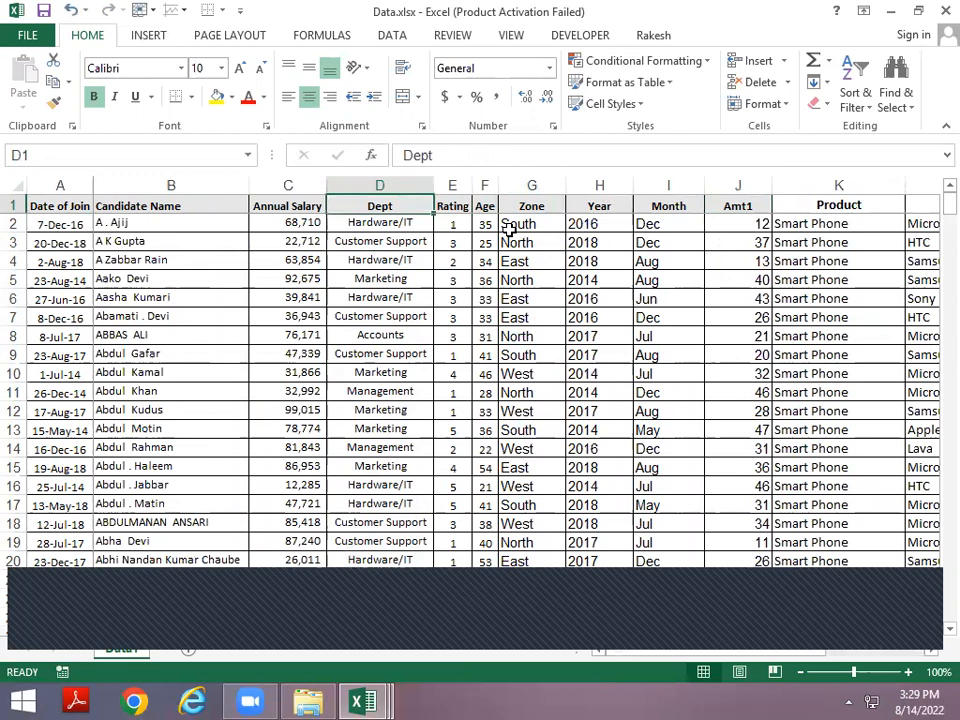
pyautogui.press('Right')
pyautogui.press('Delete')
# Step: Try to create a pivot table from Data1!$A$1:$N$418 on a new worksheet and dismiss the dialog
pyautogui.click(305, 335)
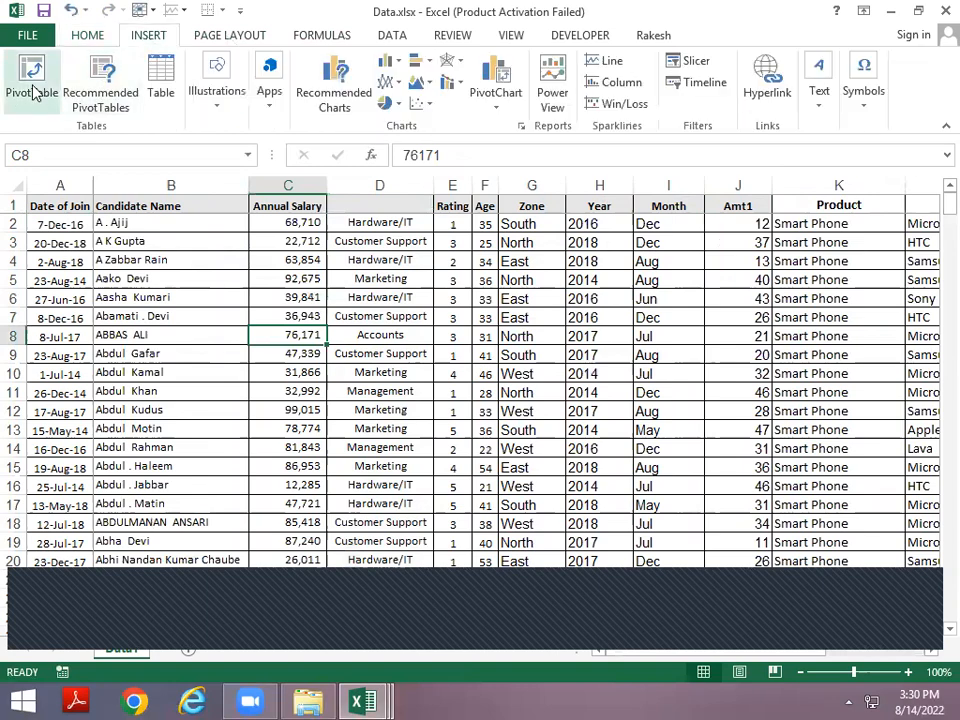
pyautogui.click(30, 91)
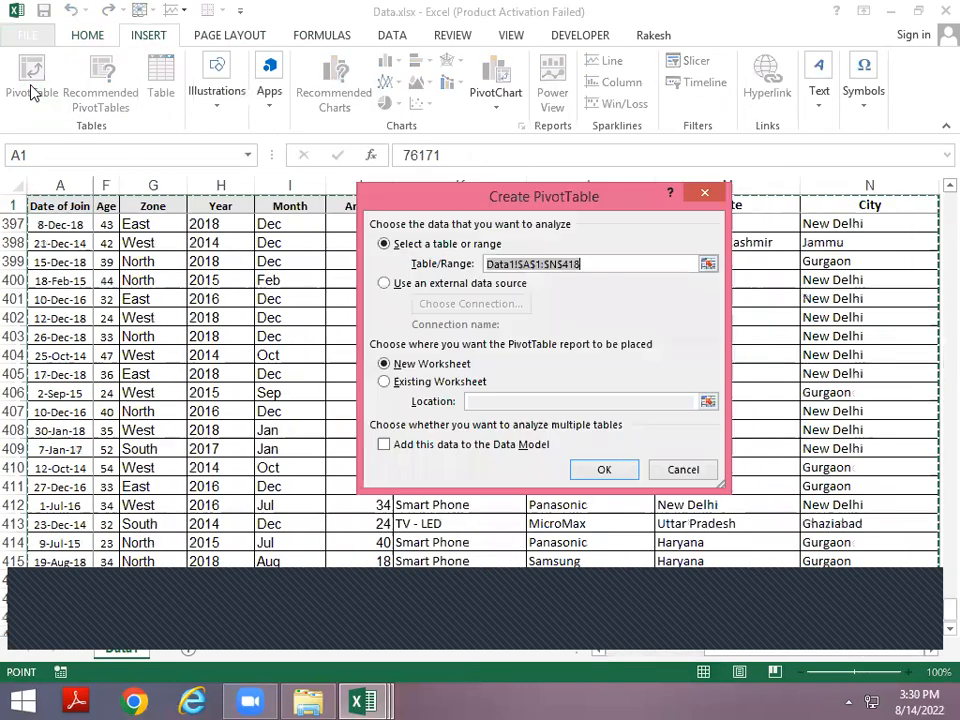
pyautogui.click(604, 470)
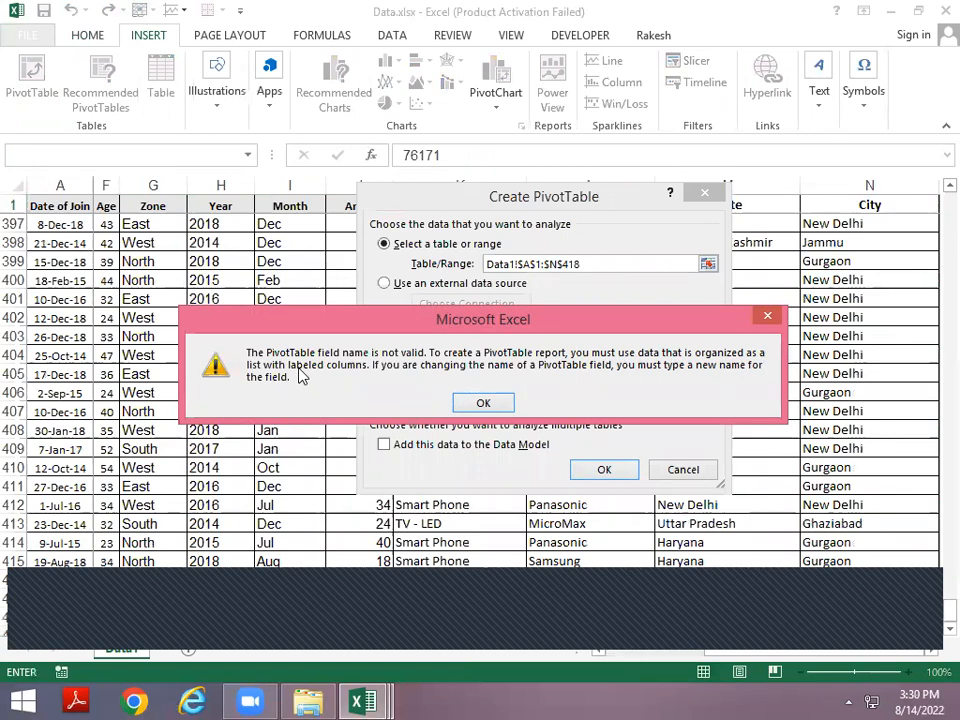
pyautogui.click(483, 401)
pyautogui.press('Escape')
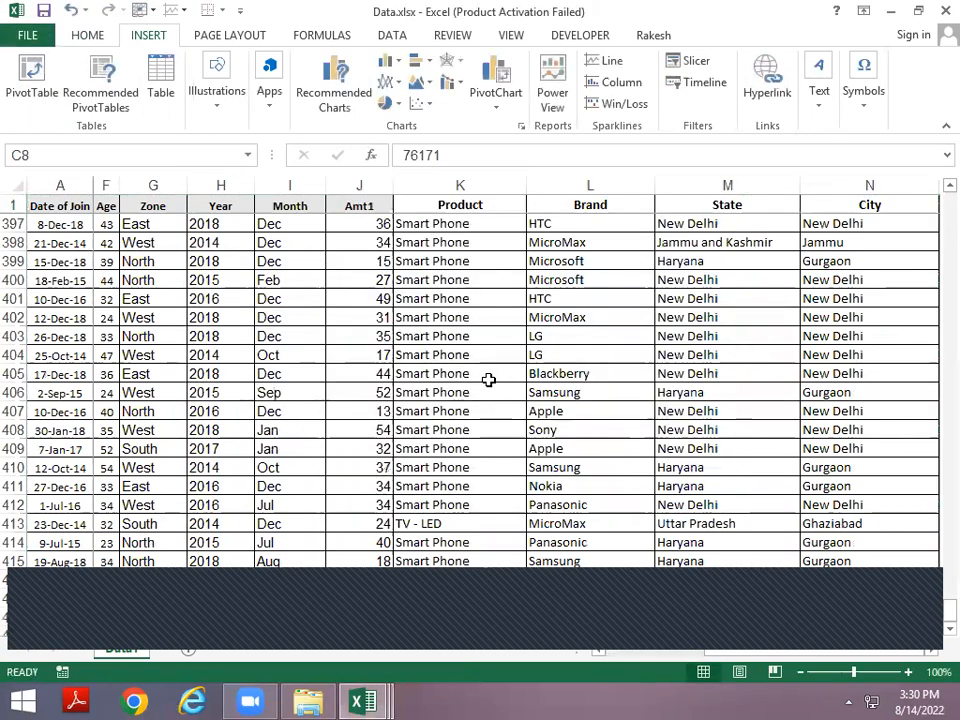
# Step: Return to the heading row of the data and restore the Dept heading in D1
pyautogui.hotkey('ctrl', 'Up')
pyautogui.hotkey('ctrl', 'Left')
pyautogui.press('Right')
pyautogui.press('Right')
pyautogui.press('Right')
pyautogui.press('Left')
pyautogui.hotkey('ctrl', 'Left')
# Step: Clear the Date of Join value in cell A18
pyautogui.press('Down')
pyautogui.press('Down')
pyautogui.press('Down')
pyautogui.press('Down')
pyautogui.press('Down')
pyautogui.press('Down')
pyautogui.press('Down')
pyautogui.press('Down')
pyautogui.press('Down')
pyautogui.press('Down')
pyautogui.press('Down')
pyautogui.press('Down')
pyautogui.press('Down')
pyautogui.press('Down')
pyautogui.press('Down')
pyautogui.press('Down')
pyautogui.press('Down')
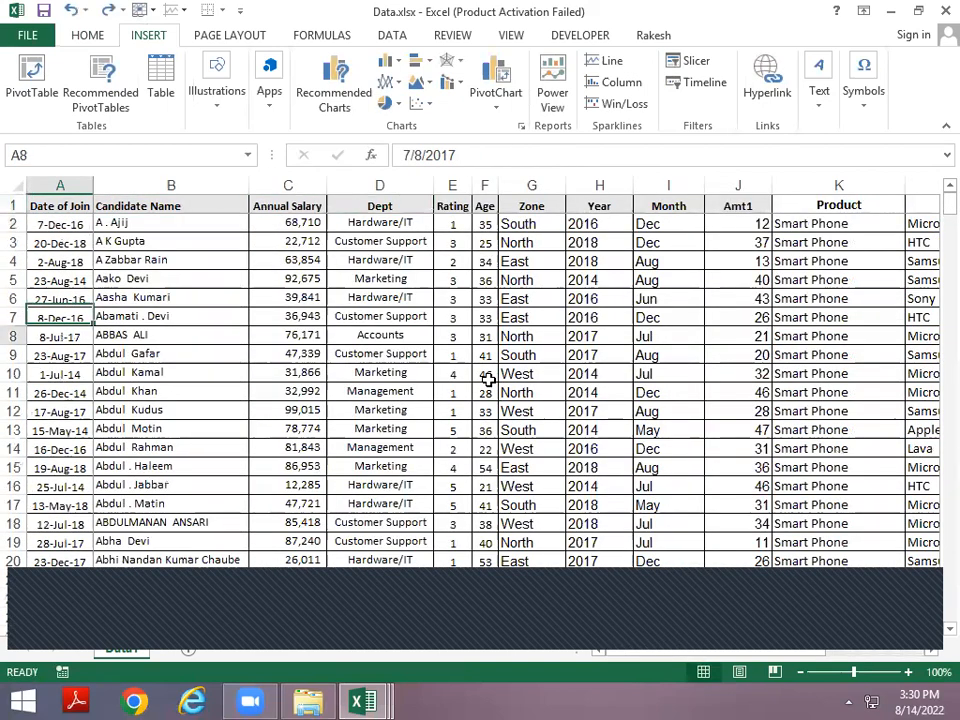
pyautogui.press('Delete')
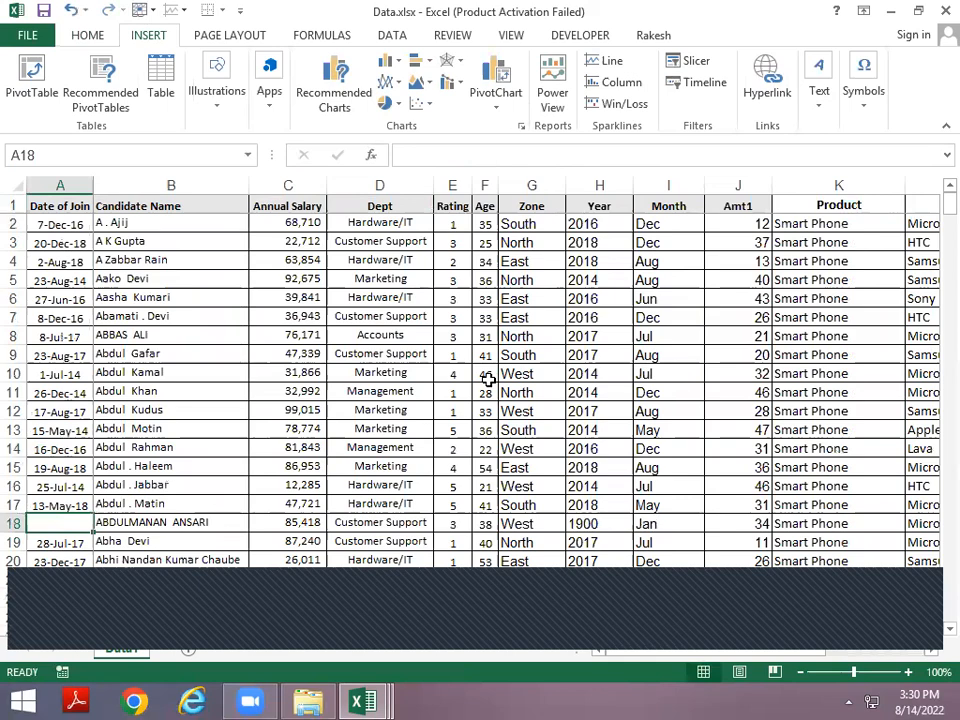
# Step: Insert a pivot table from the Data1 records on a new worksheet while A18 is blank
pyautogui.press('Up')
pyautogui.press('Right')
pyautogui.press('alt')
pyautogui.press('n')
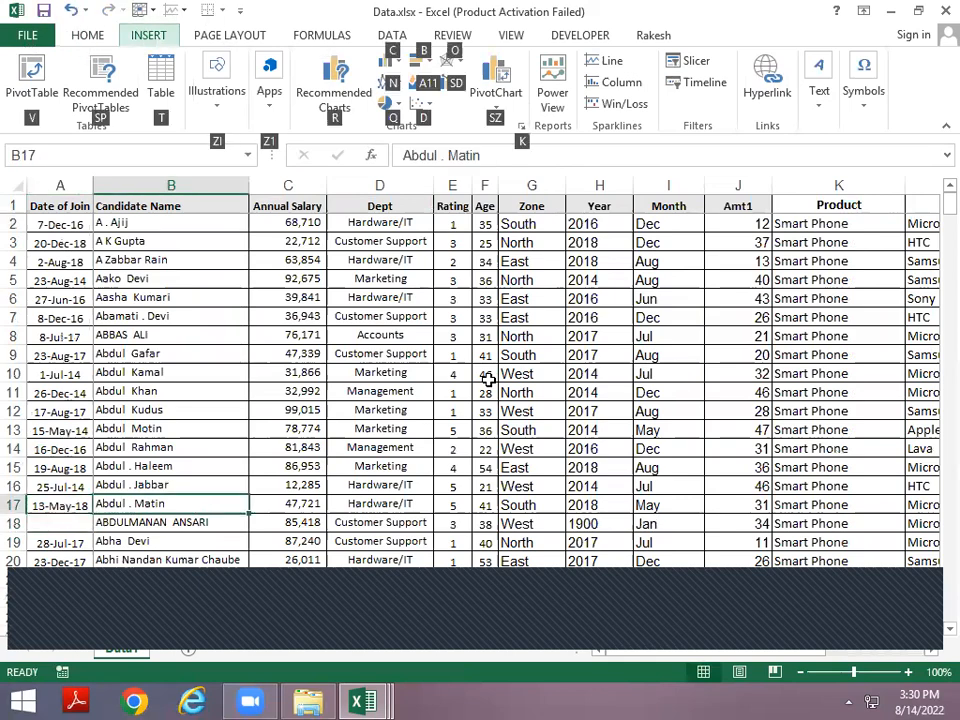
pyautogui.press('t')
pyautogui.press('Return')
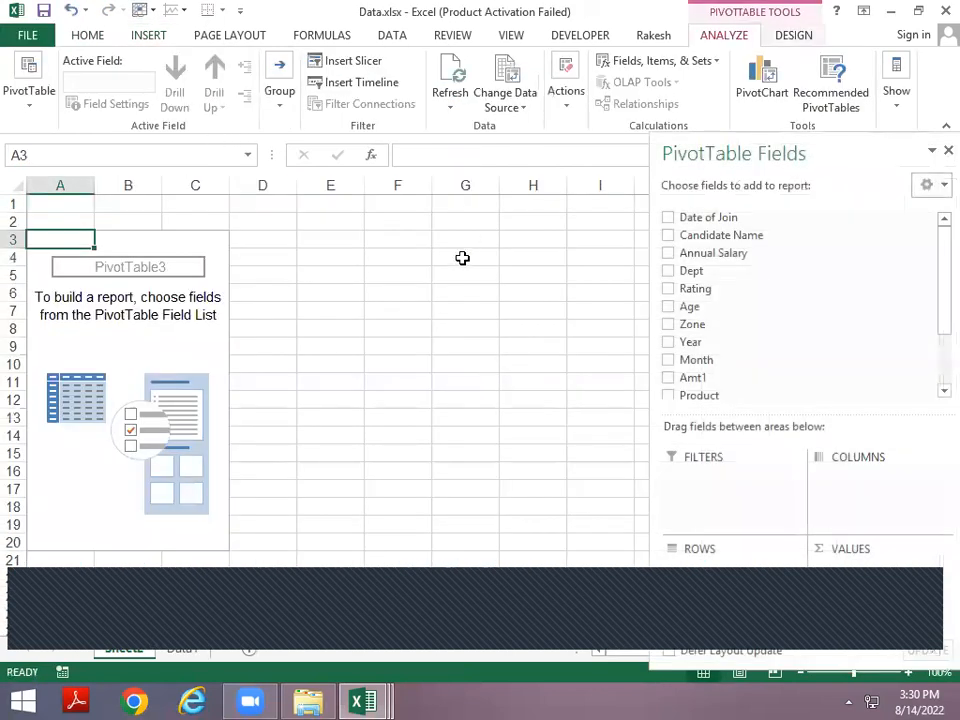
# Step: Delete the worksheet that holds the new pivot table
pyautogui.hotkey('ctrl', 'z')
pyautogui.hotkey('alt', 'e')
pyautogui.press('l')
# Step: Insert a blank row at row 18 of the Data1 sheet
pyautogui.hotkey('ctrl', 'Up')
pyautogui.press('Left')
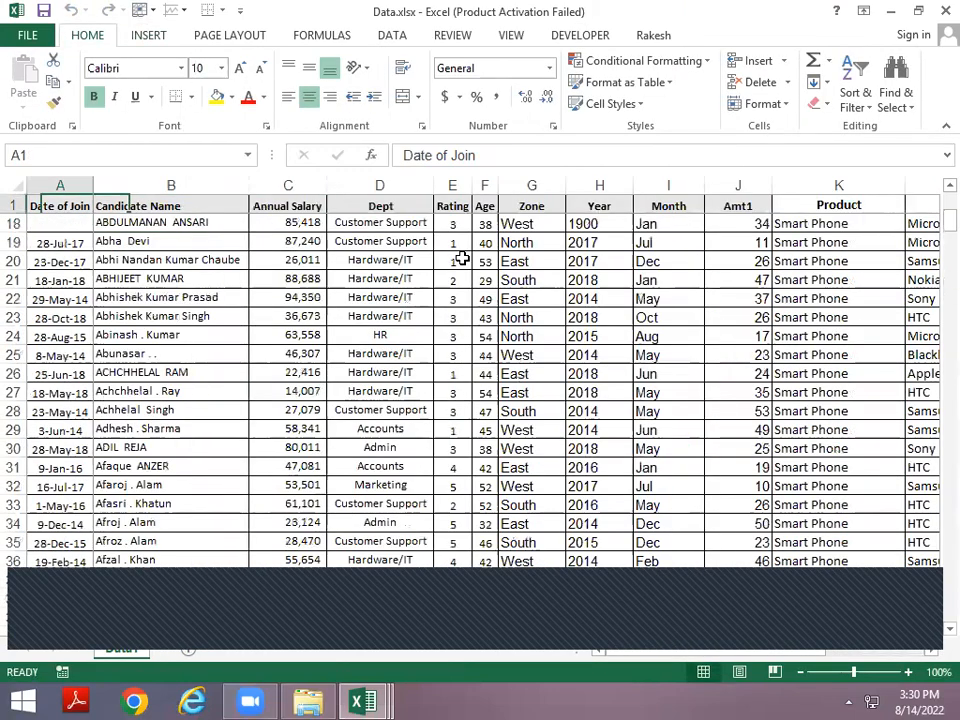
pyautogui.press('Down')
pyautogui.press('Down')
pyautogui.press('Down')
pyautogui.press('Down')
pyautogui.press('Down')
pyautogui.press('Down')
pyautogui.press('Down')
pyautogui.press('Down')
pyautogui.press('Down')
pyautogui.press('Down')
pyautogui.press('Down')
pyautogui.press('Down')
pyautogui.press('Down')
pyautogui.press('Down')
pyautogui.press('Down')
pyautogui.press('Down')
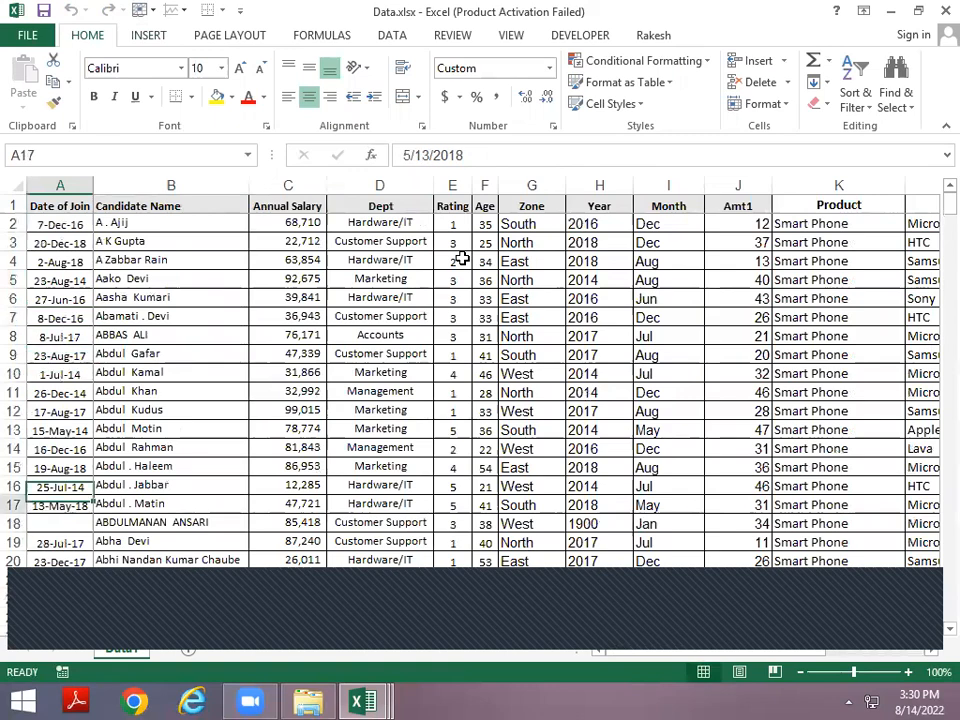
pyautogui.press('Down')
pyautogui.hotkey('shift', 'space')
pyautogui.hotkey('ctrl', 'shift', '+')
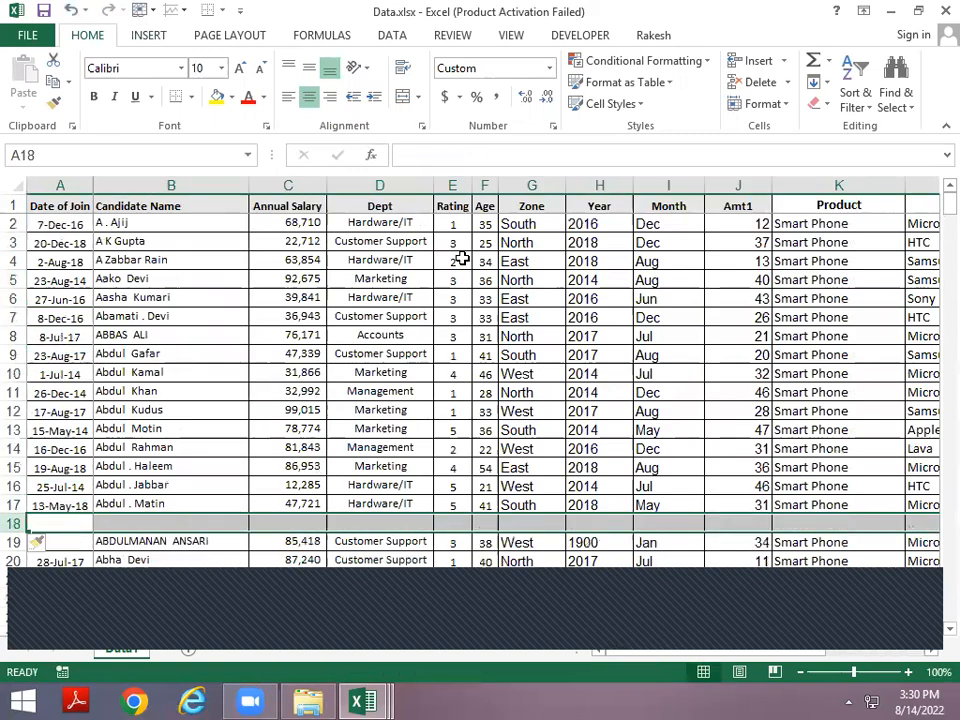
# Step: Select the contiguous data block from A1 to check how far it extends around the blank row
pyautogui.press('Up')
pyautogui.press('Up')
pyautogui.press('Up')
pyautogui.press('Up')
pyautogui.press('Up')
pyautogui.press('Right')
pyautogui.hotkey('ctrl', 'Home')
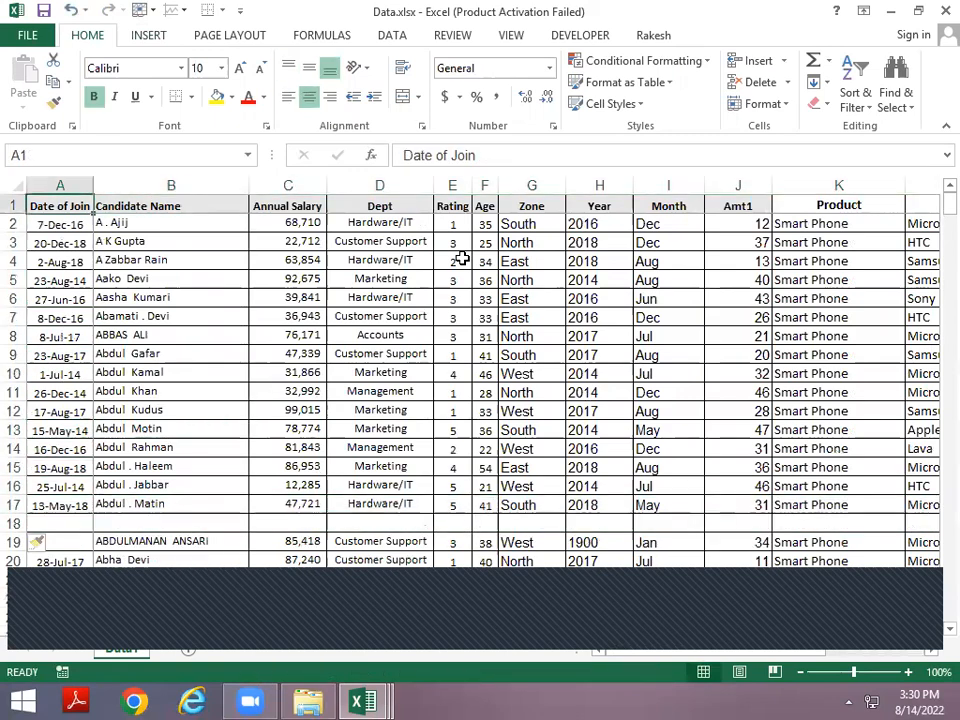
pyautogui.hotkey('ctrl', 'shift', 'Down')
pyautogui.hotkey('ctrl', 'shift', 'Right')
pyautogui.press('Down')
pyautogui.press('Down')
pyautogui.press('Down')
pyautogui.press('Down')
pyautogui.press('Down')
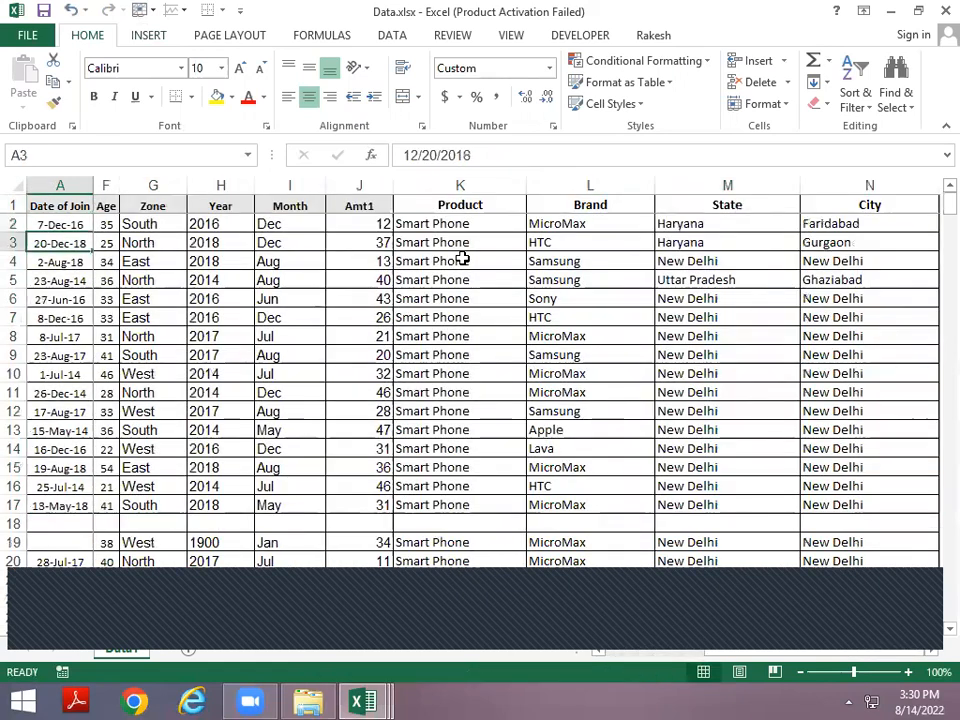
# Step: Delete the blank row 18 from the data
pyautogui.hotkey('ctrl', 'Down')
pyautogui.press('Down')
pyautogui.hotkey('shift', 'space')
pyautogui.hotkey('ctrl', '-')
pyautogui.press('Left')
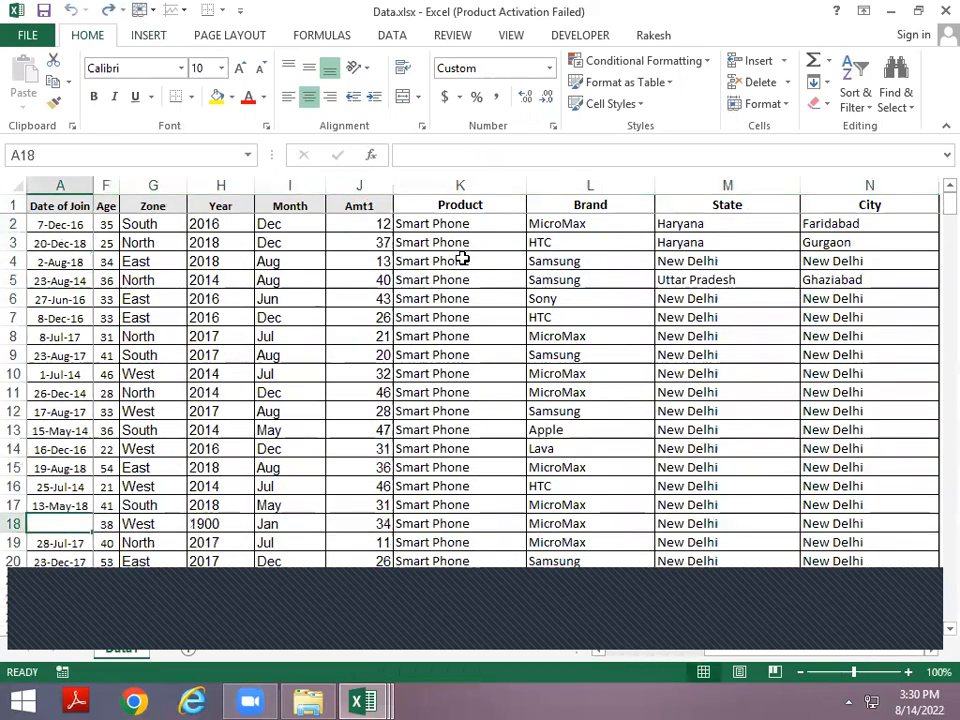
# Step: Fill the empty Date of Join cell A18 with the date 19-Aug-18 copied from A15
pyautogui.press('Up')
pyautogui.press('Down')
pyautogui.press('Right')
pyautogui.press('Left')
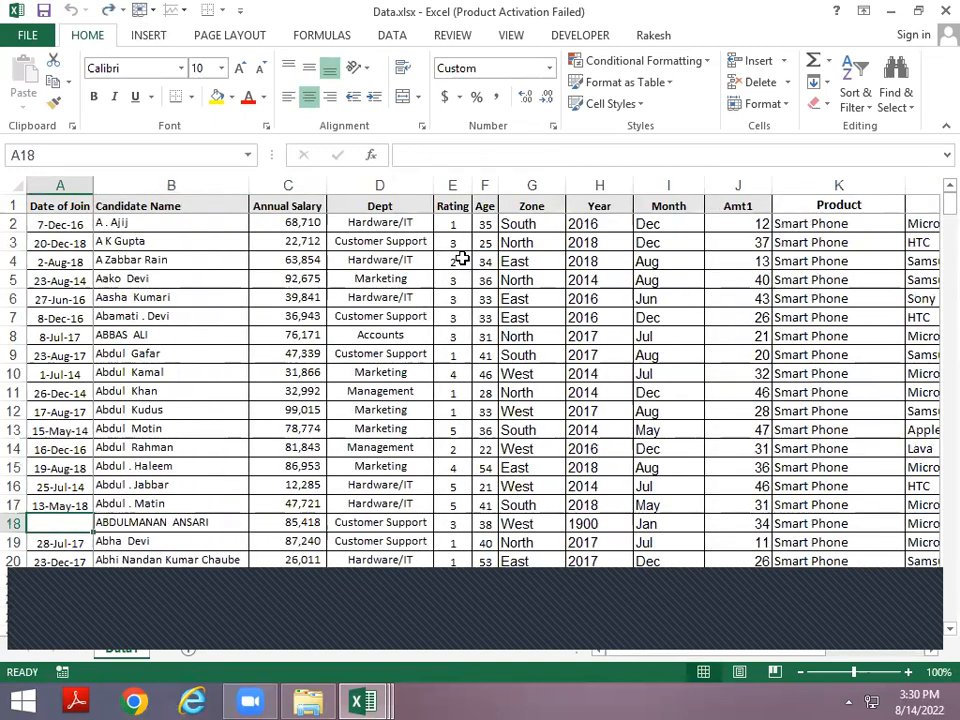
pyautogui.press('Up')
pyautogui.press('Up')
pyautogui.hotkey('ctrl', 'c')
pyautogui.press('Down')
pyautogui.press('Down')
pyautogui.press('Return')
pyautogui.press('Right')
pyautogui.press('Left')
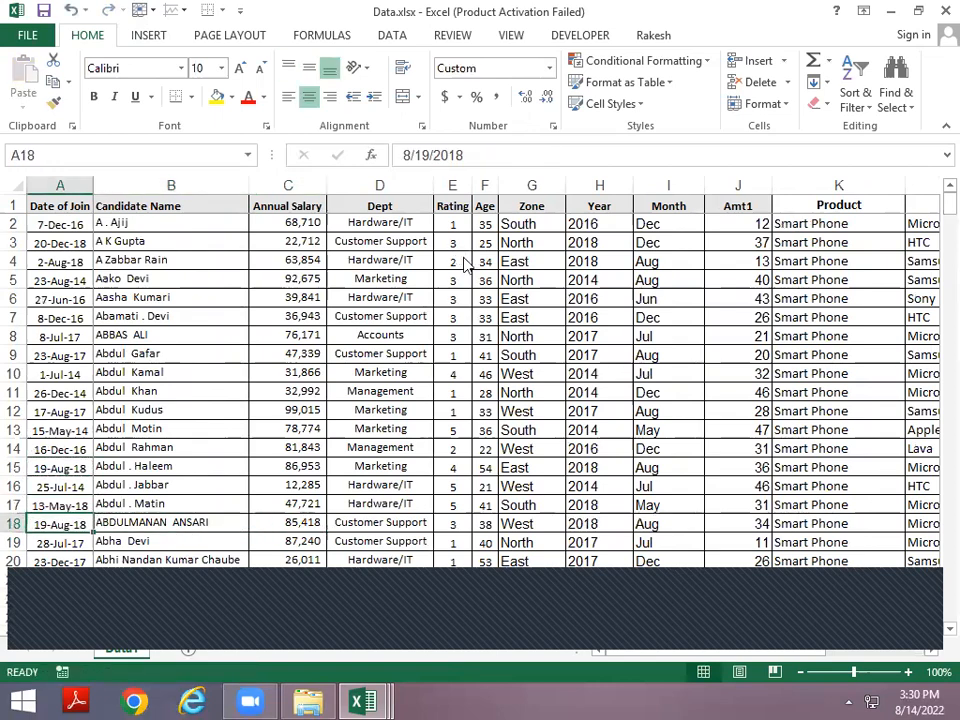
# Step: Switch to Pivot Table Part-1.xlsx and read the fourth sheet's notes on the Analyze and Design options
pyautogui.hotkey('alt', 'Tab')
pyautogui.hotkey('alt', 'Tab')
pyautogui.press('Tab')
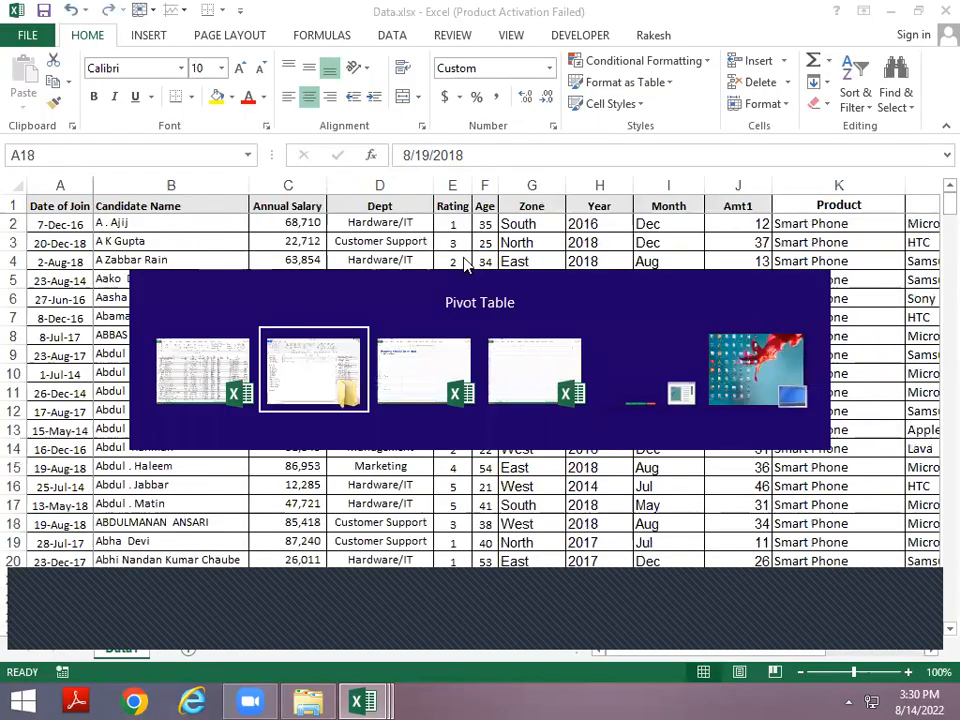
pyautogui.hotkey('ctrl', 'pagedown')
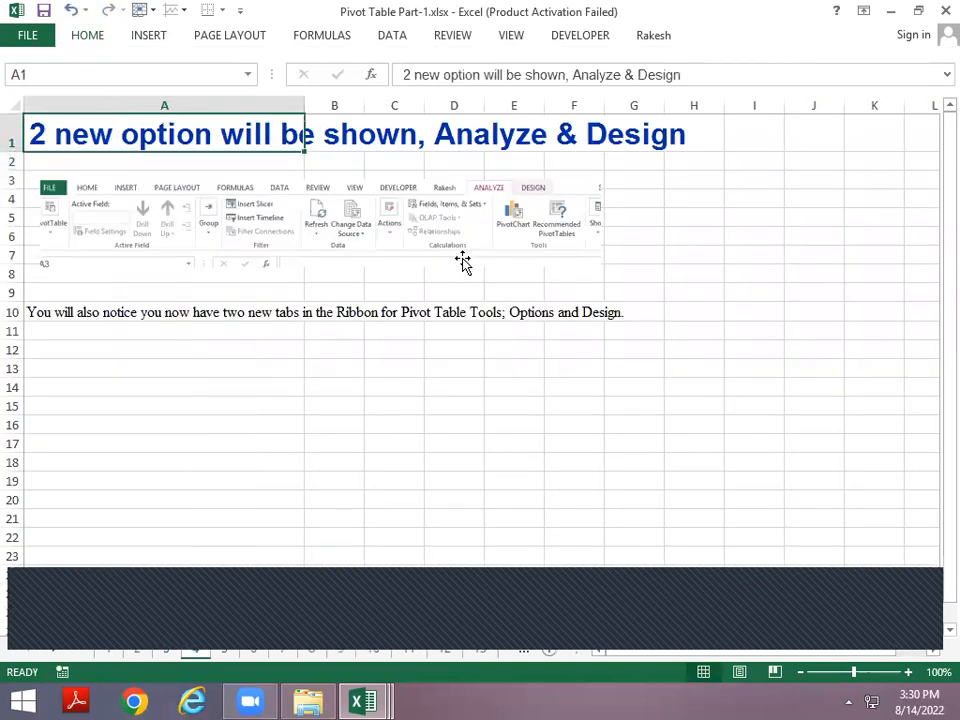
# Step: Return to Data.xlsx and enter nv in cell A18
pyautogui.hotkey('alt', 'Tab')
pyautogui.write('n')
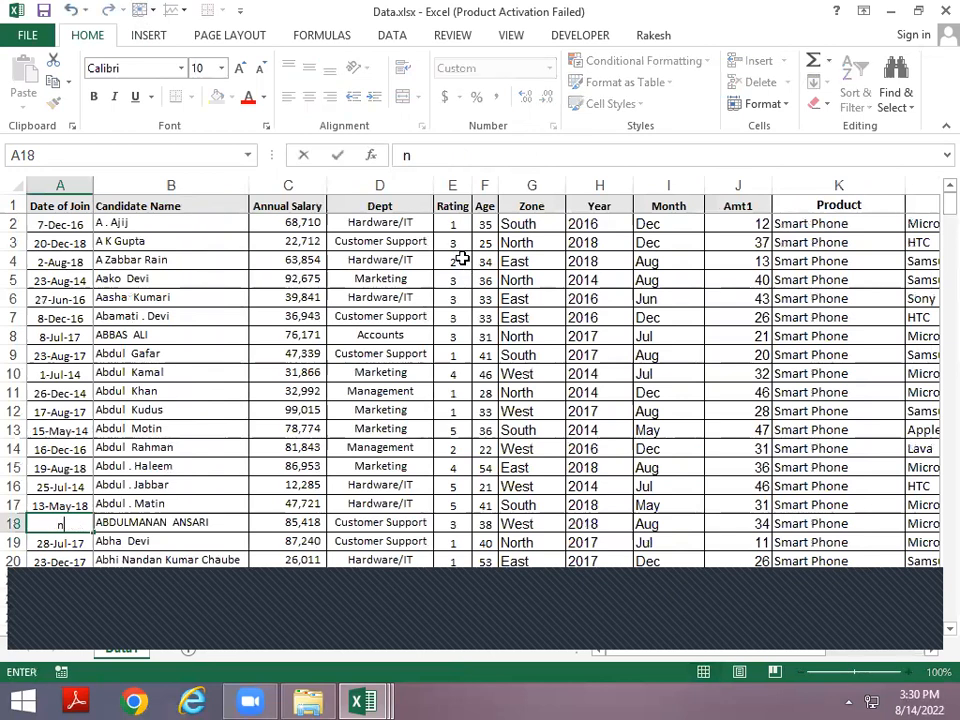
pyautogui.write('v')
pyautogui.press('Return')
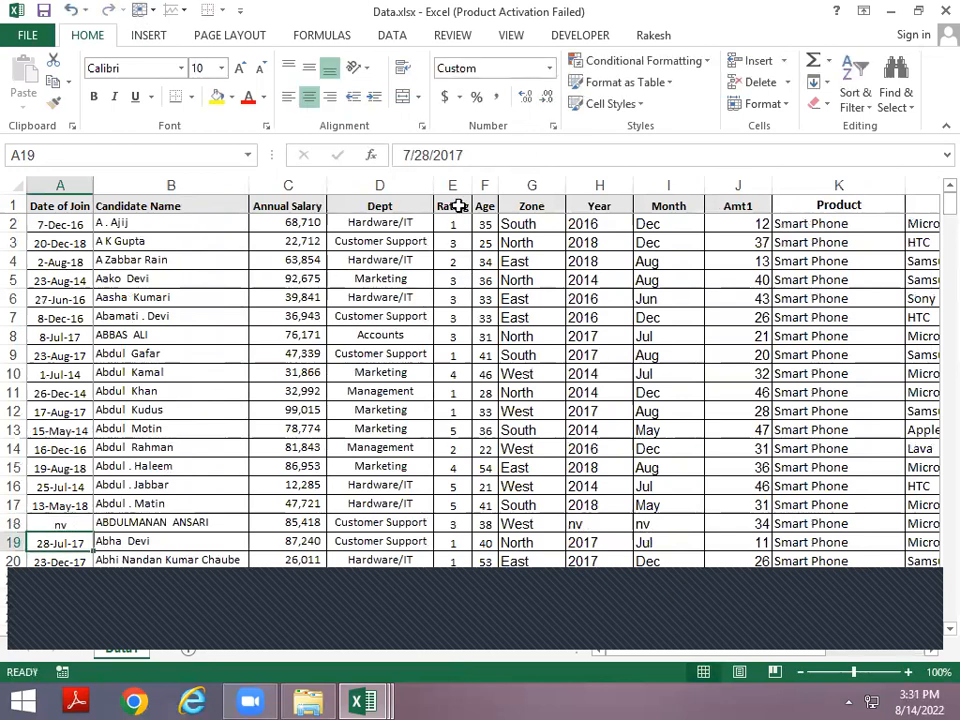
# Step: Insert a pivot table from the Data1 table on a new worksheet
pyautogui.click(209, 291)
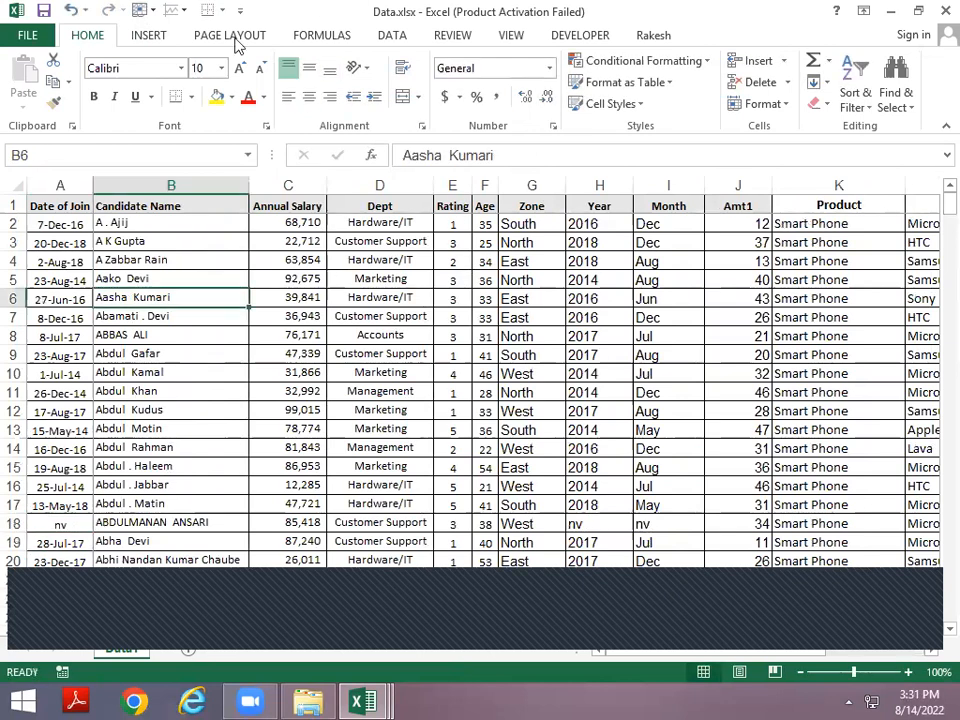
pyautogui.click(145, 35)
pyautogui.click(32, 78)
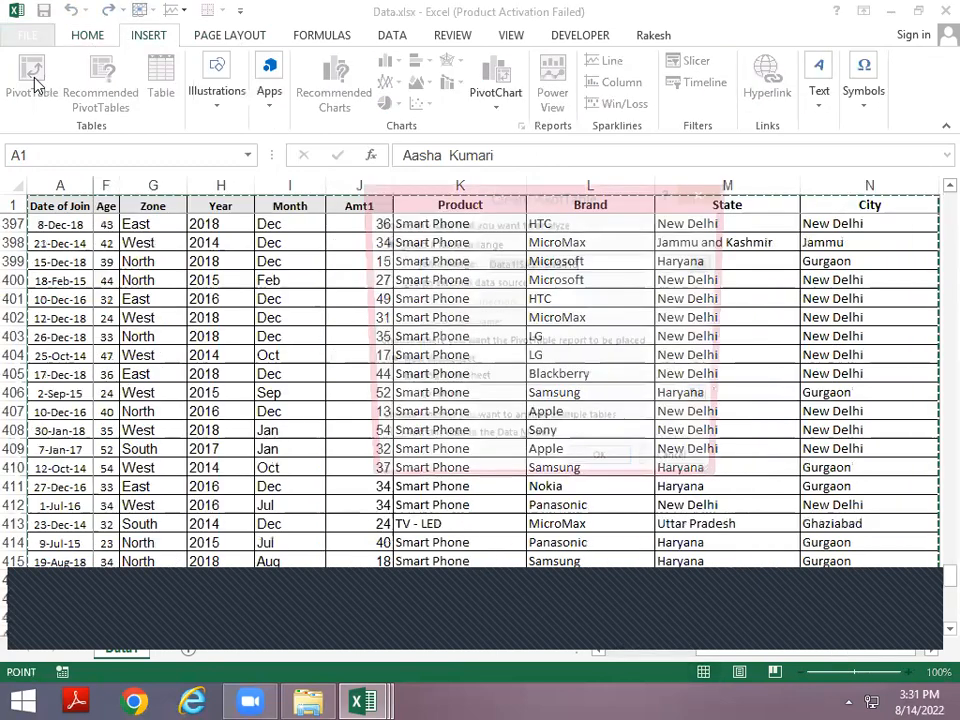
pyautogui.click(604, 469)
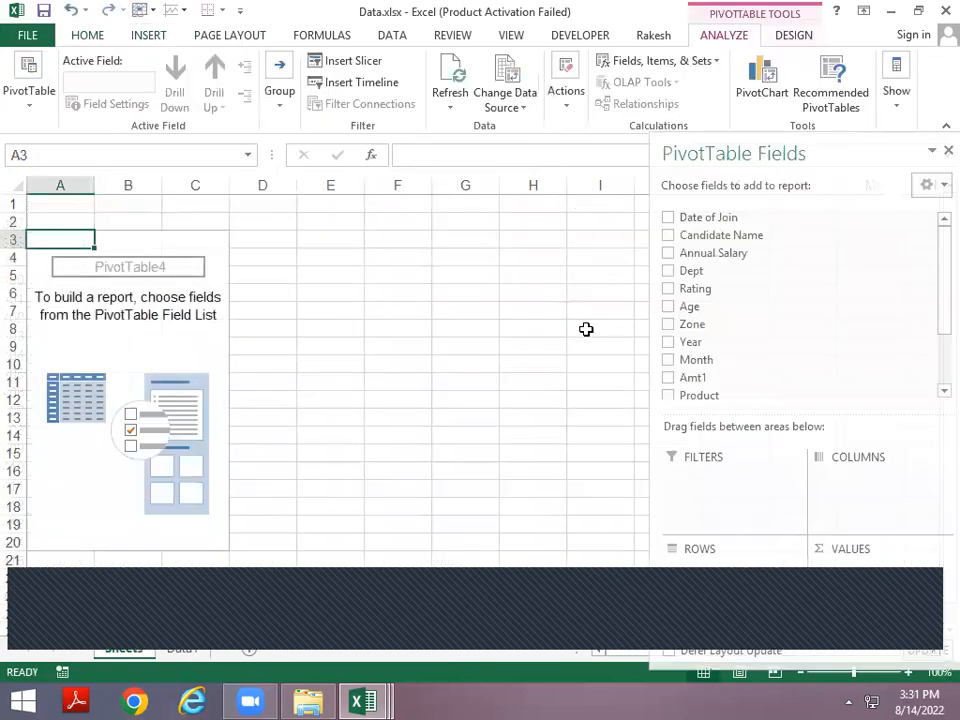
# Step: Compare the Analyze and Design tools offered for the pivot table, and select cell F5 outside it
pyautogui.click(130, 296)
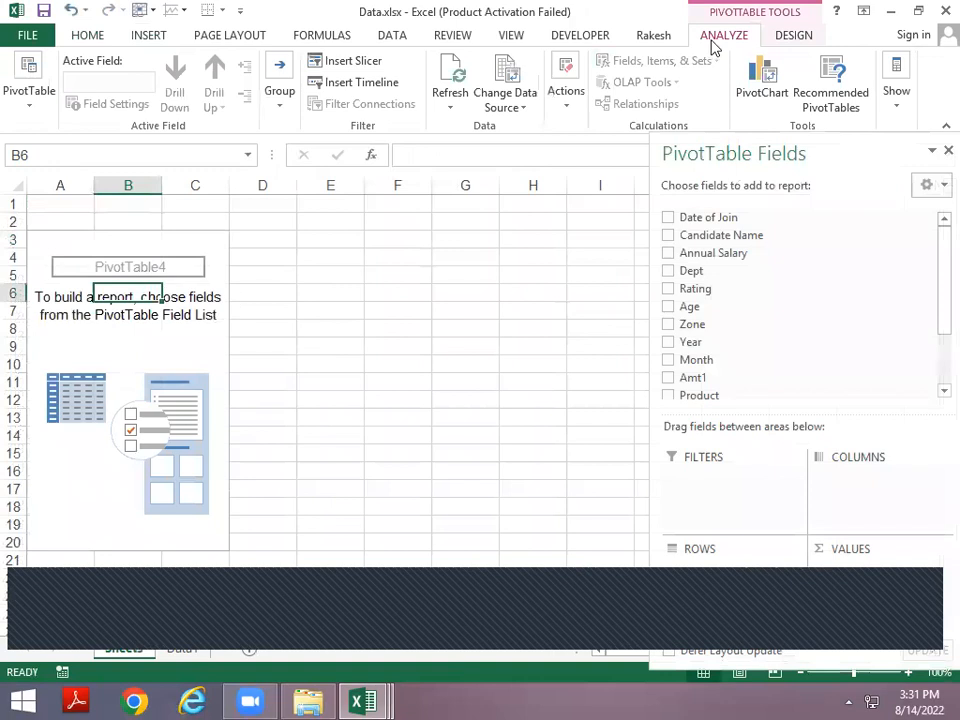
pyautogui.click(793, 36)
pyautogui.click(726, 35)
pyautogui.click(793, 36)
pyautogui.click(748, 37)
pyautogui.click(786, 38)
pyautogui.click(728, 38)
pyautogui.click(790, 38)
pyautogui.click(716, 40)
pyautogui.click(792, 37)
pyautogui.click(735, 40)
pyautogui.click(789, 40)
pyautogui.click(748, 38)
pyautogui.click(376, 271)
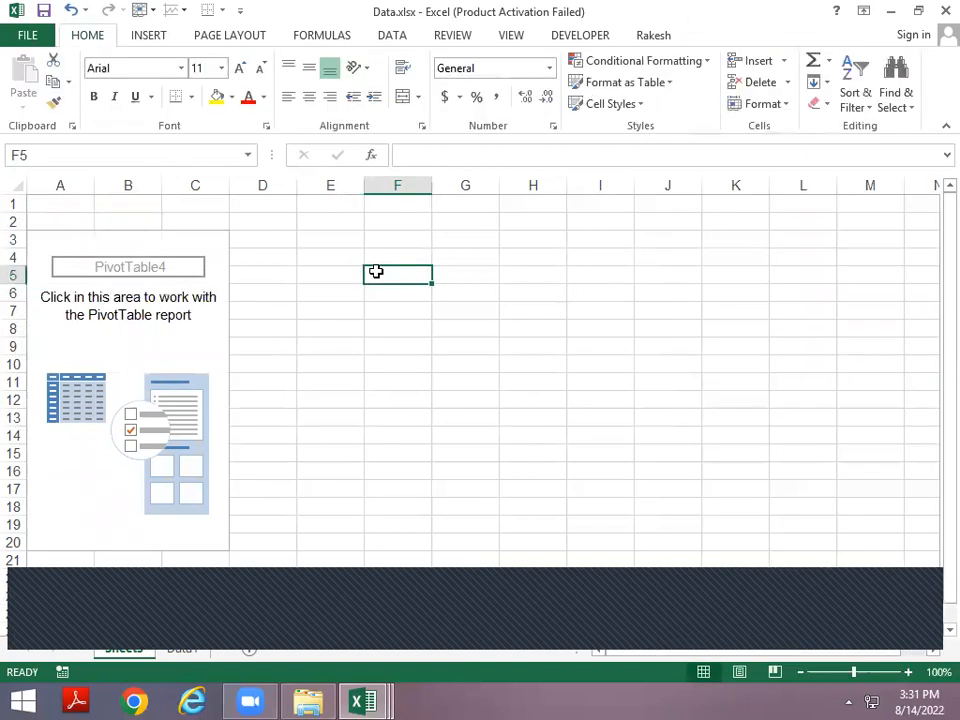
# Step: Switch to Pivot Table Part-1.xlsx and read the fifth sheet's notes on activating Classic Layout, checking them against the pivot table in Data.xlsx
pyautogui.hotkey('alt', 'Tab')
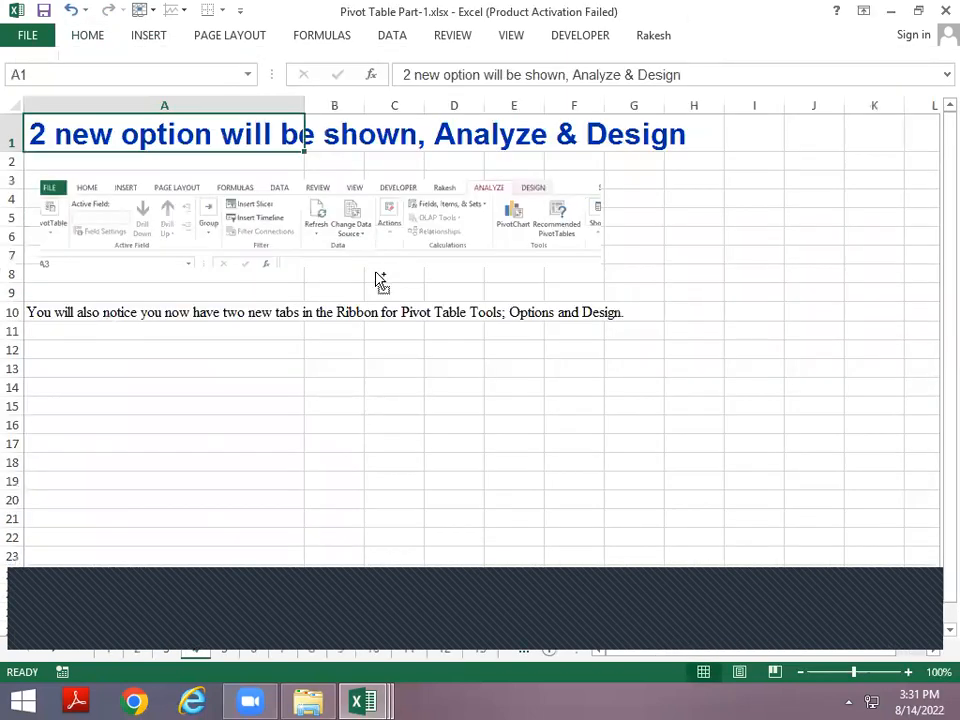
pyautogui.hotkey('ctrl', 'pagedown')
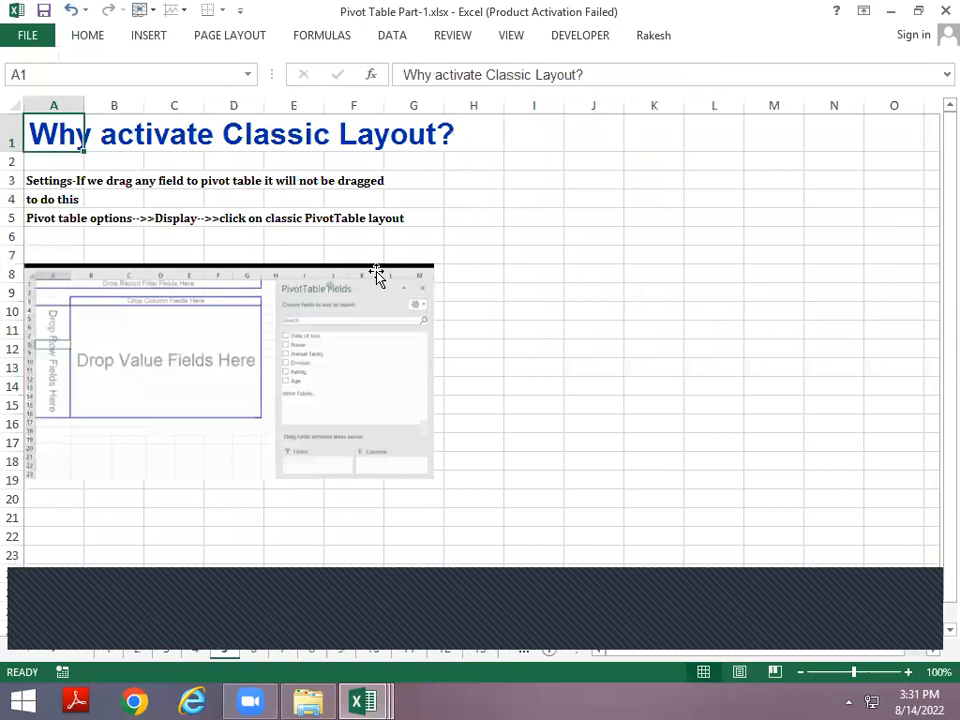
pyautogui.hotkey('alt', 'Tab')
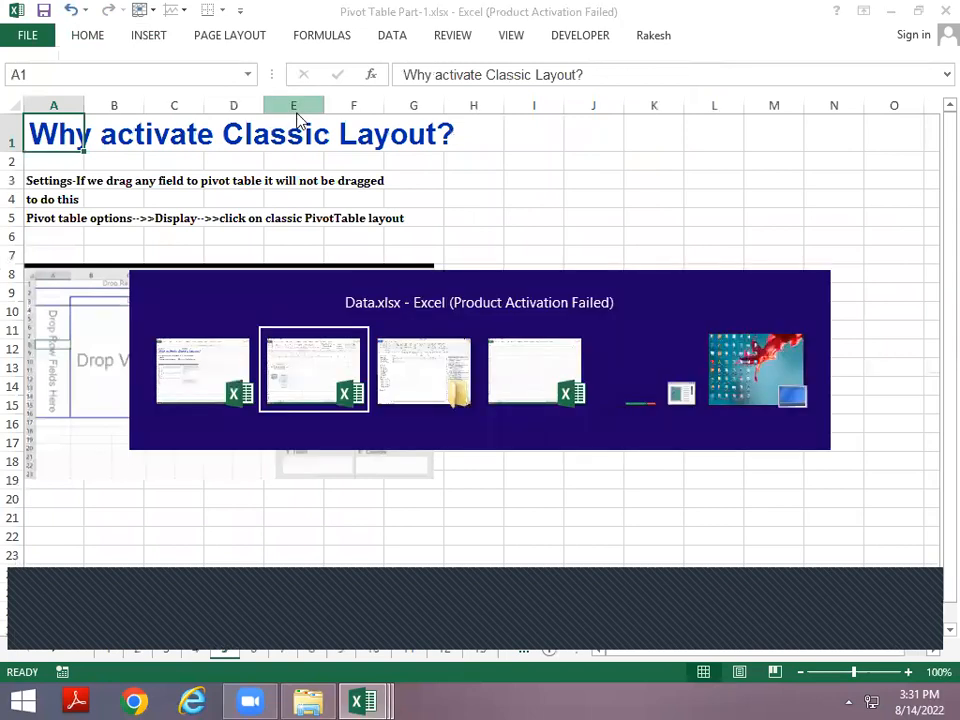
pyautogui.click(150, 302)
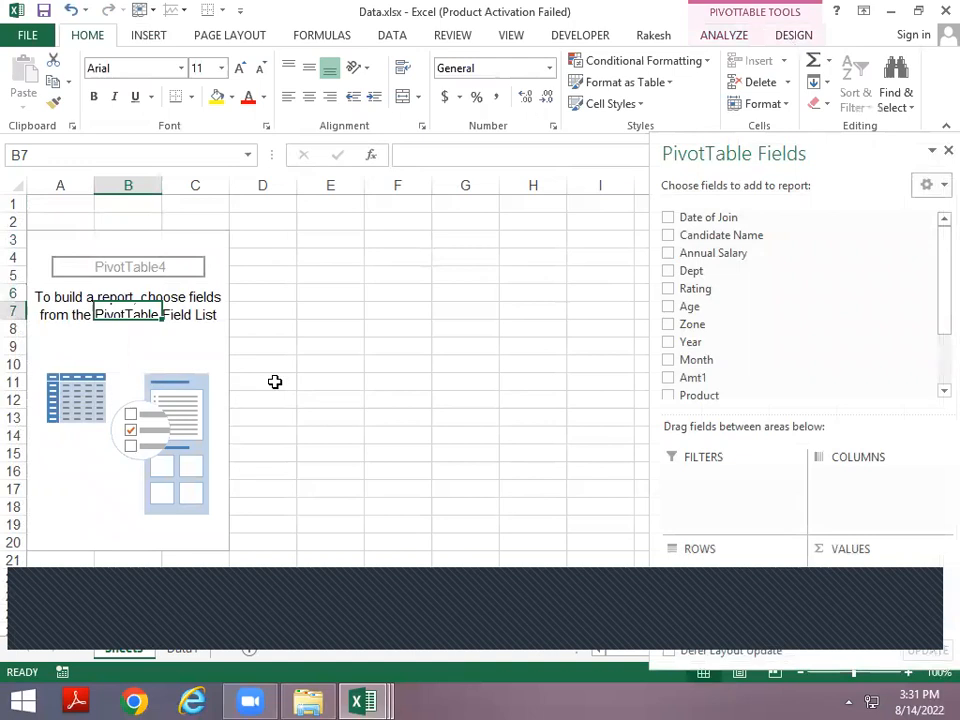
pyautogui.hotkey('alt', 'Tab')
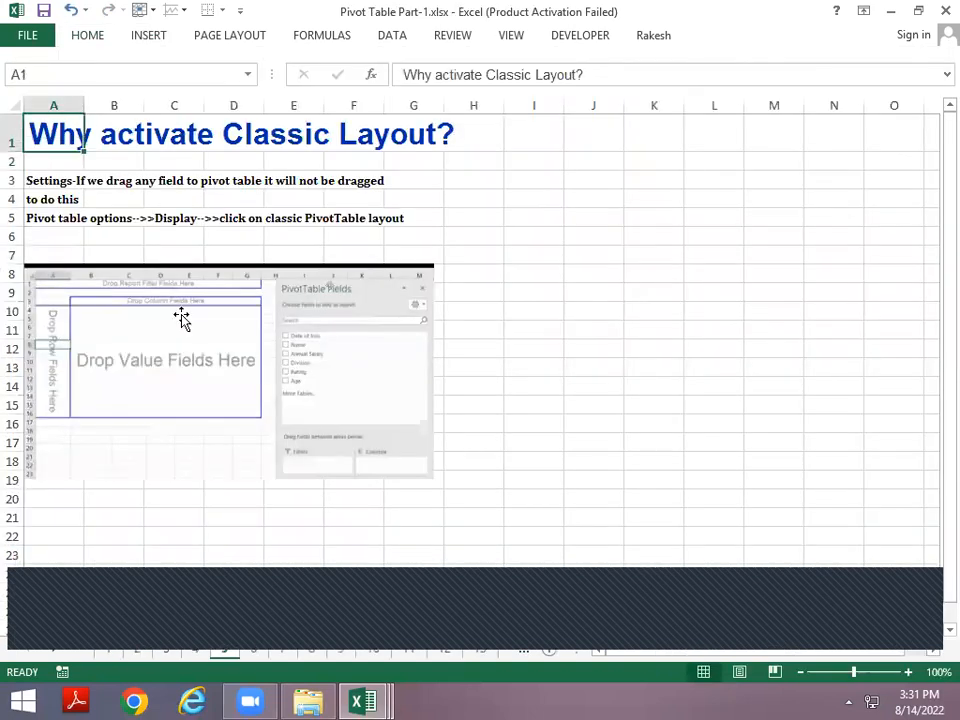
# Step: Return to Data.xlsx and try to place the Dept field directly in the pivot table area
pyautogui.hotkey('alt', 'Tab')
pyautogui.moveTo(677, 275); pyautogui.dragTo(115, 337)
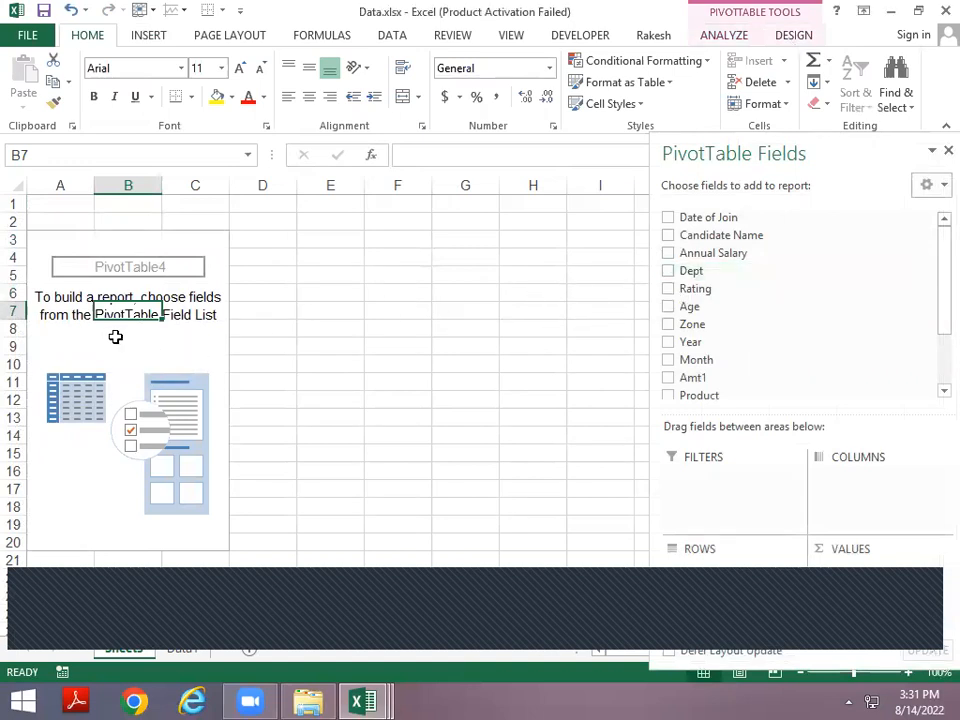
pyautogui.moveTo(695, 272); pyautogui.dragTo(140, 360)
# Step: Activate the Classic PivotTable layout in the Data.xlsx pivot table's display options, and place the Dept field in the row area of the grid
pyautogui.hotkey('alt', 'Tab')
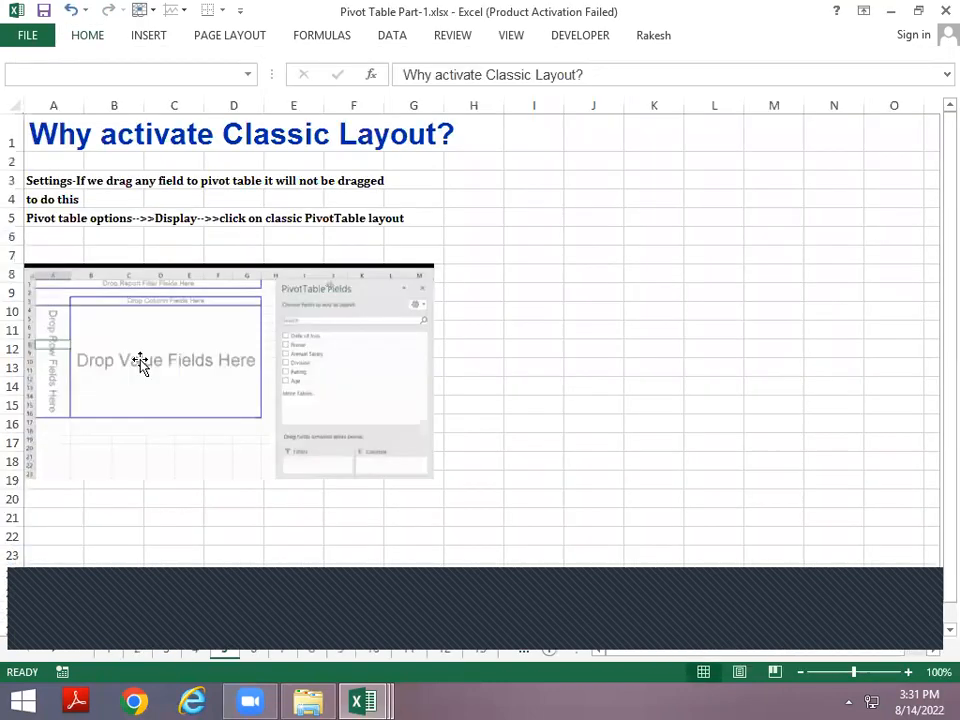
pyautogui.hotkey('alt', 'Tab')
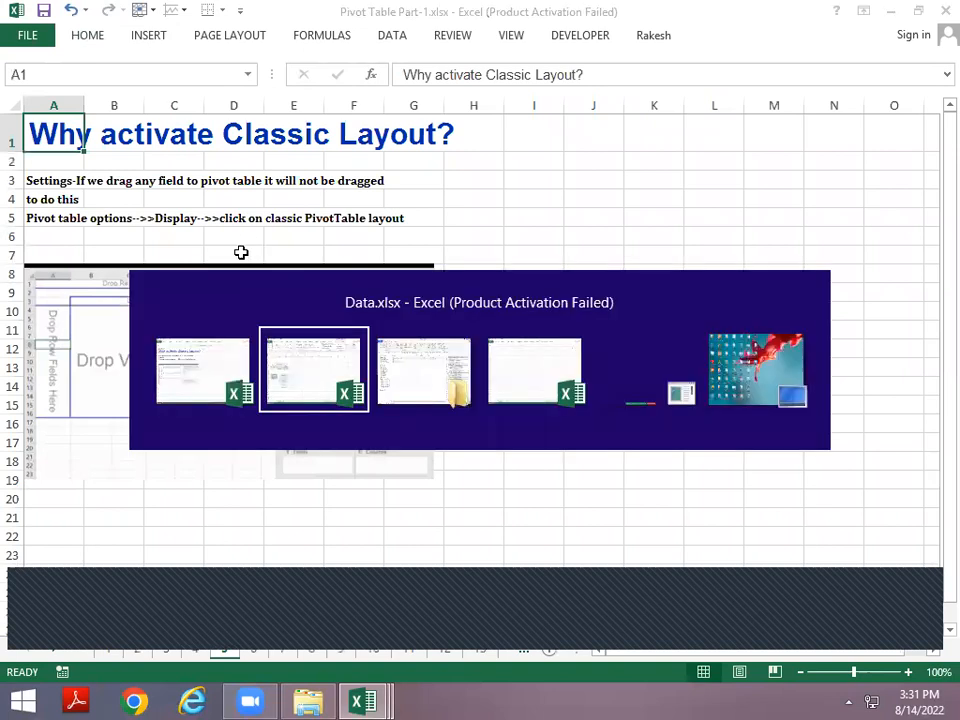
pyautogui.rightClick(164, 298)
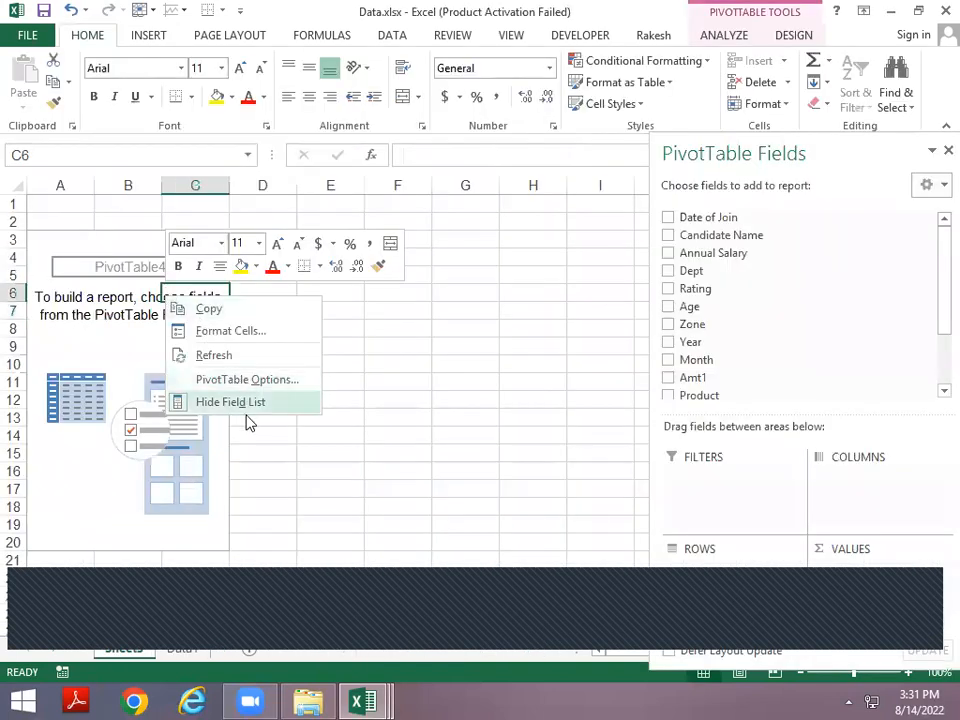
pyautogui.click(251, 380)
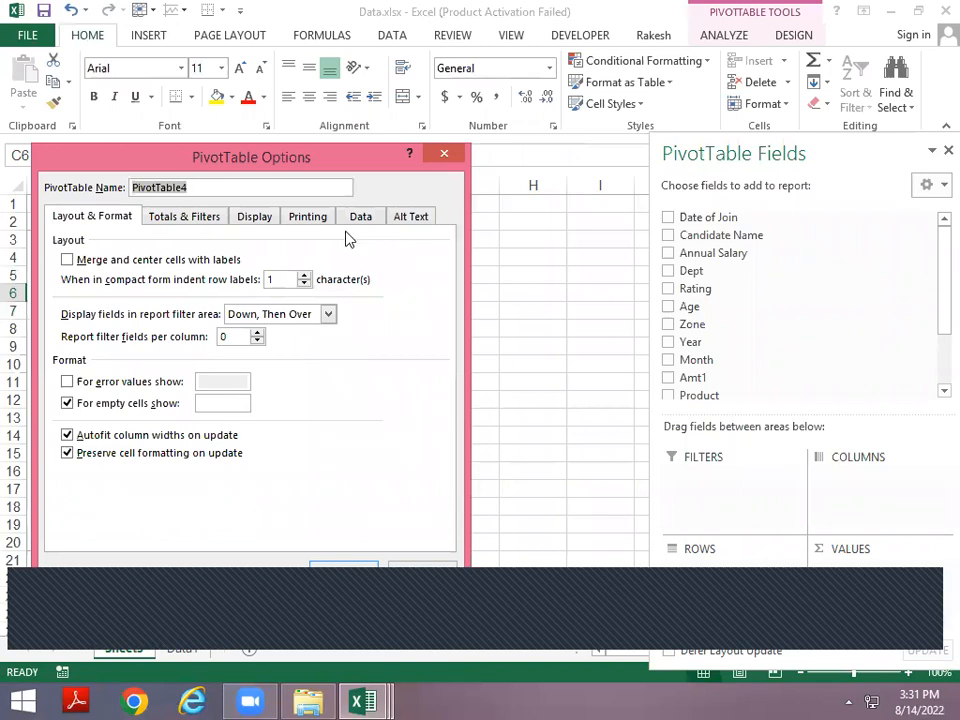
pyautogui.click(189, 220)
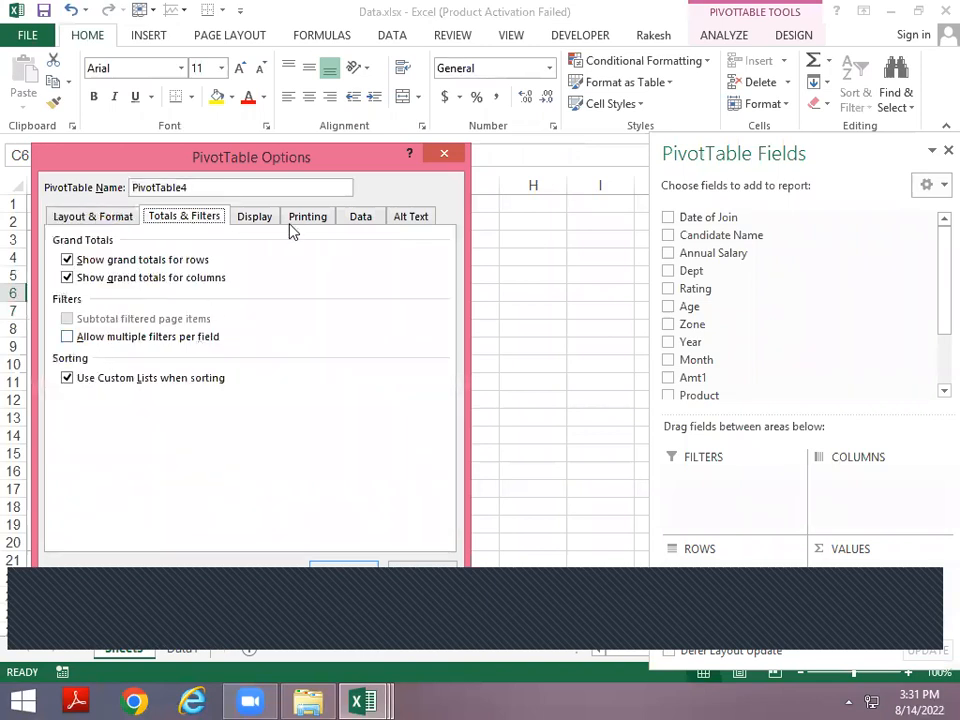
pyautogui.click(254, 217)
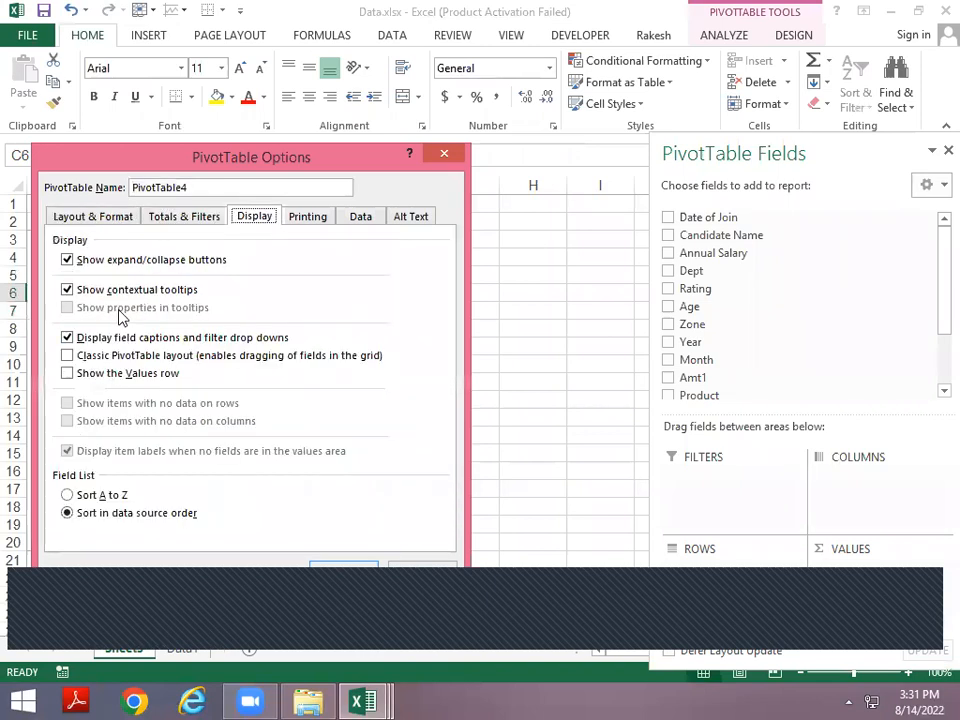
pyautogui.click(80, 357)
pyautogui.click(350, 574)
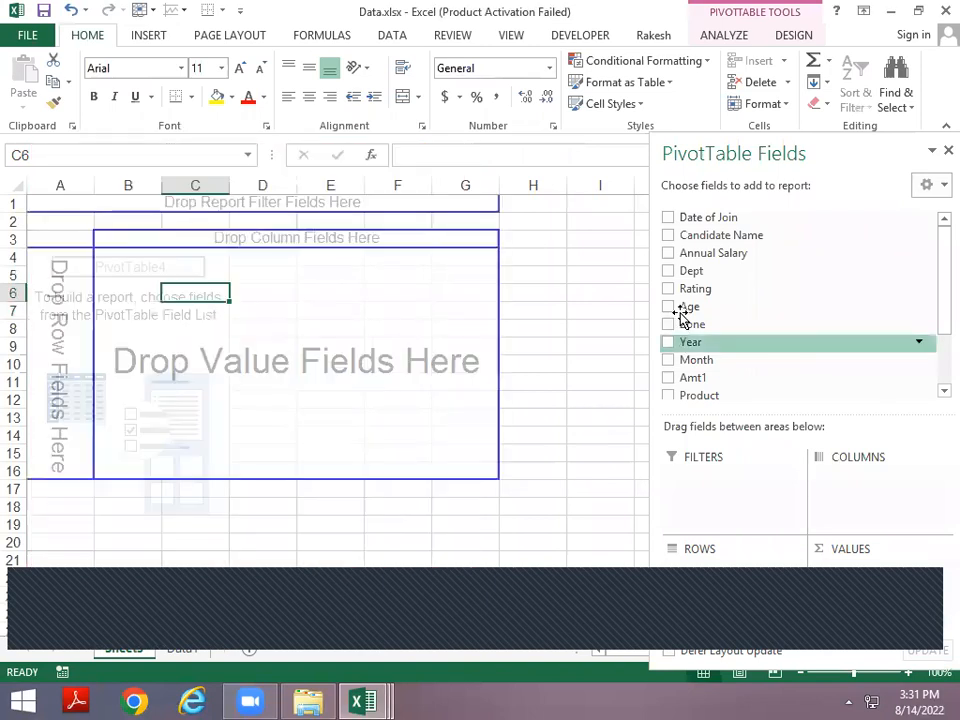
pyautogui.moveTo(678, 276); pyautogui.dragTo(71, 316)
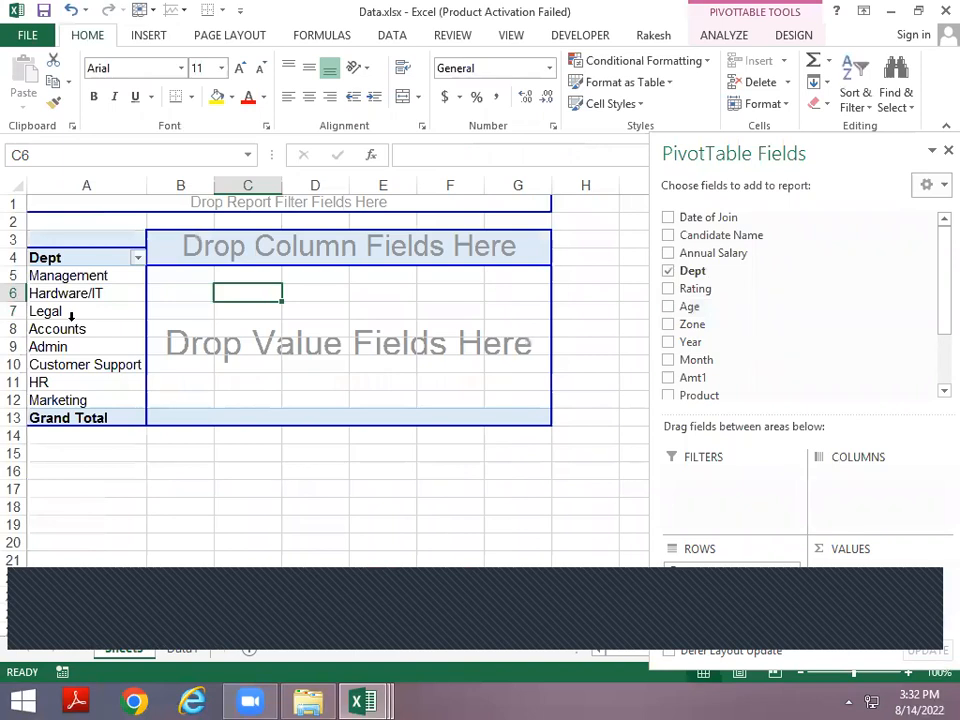
# Step: Read the notes on the 4 layouts in Pivot Table Part-1.xlsx, and compare them with the row and column areas in Data.xlsx
pyautogui.hotkey('alt', 'Tab')
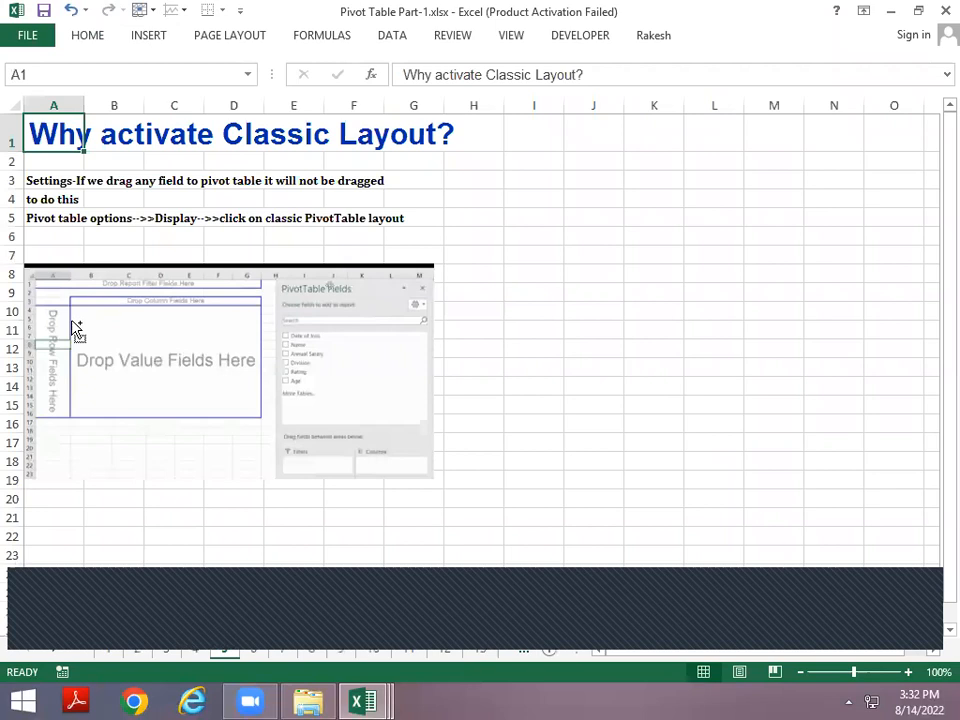
pyautogui.hotkey('ctrl', 'pagedown')
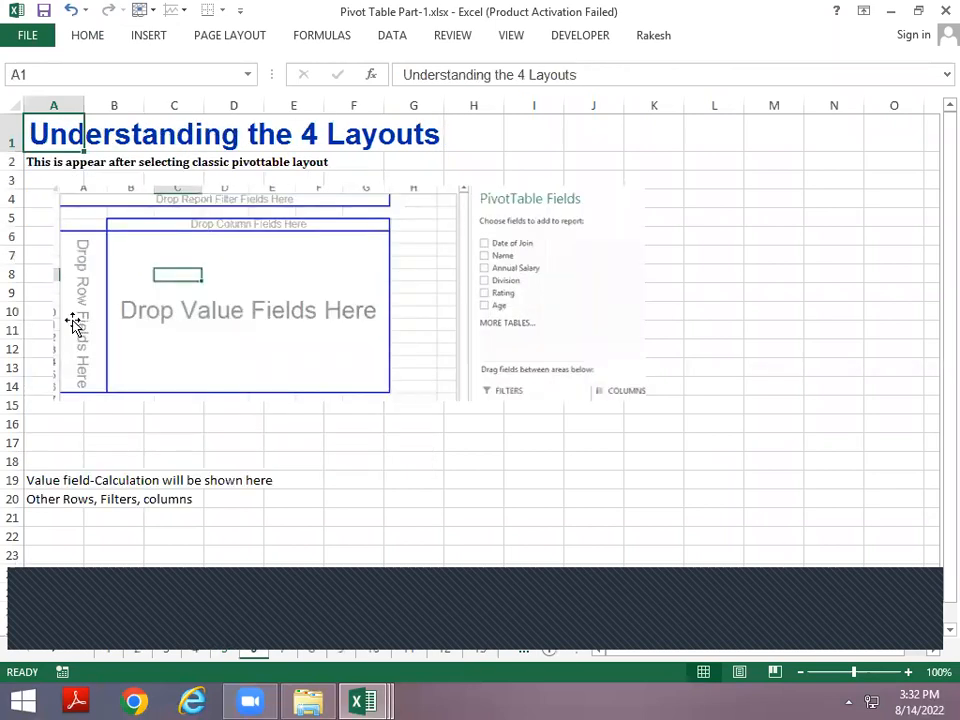
pyautogui.hotkey('alt', 'Tab')
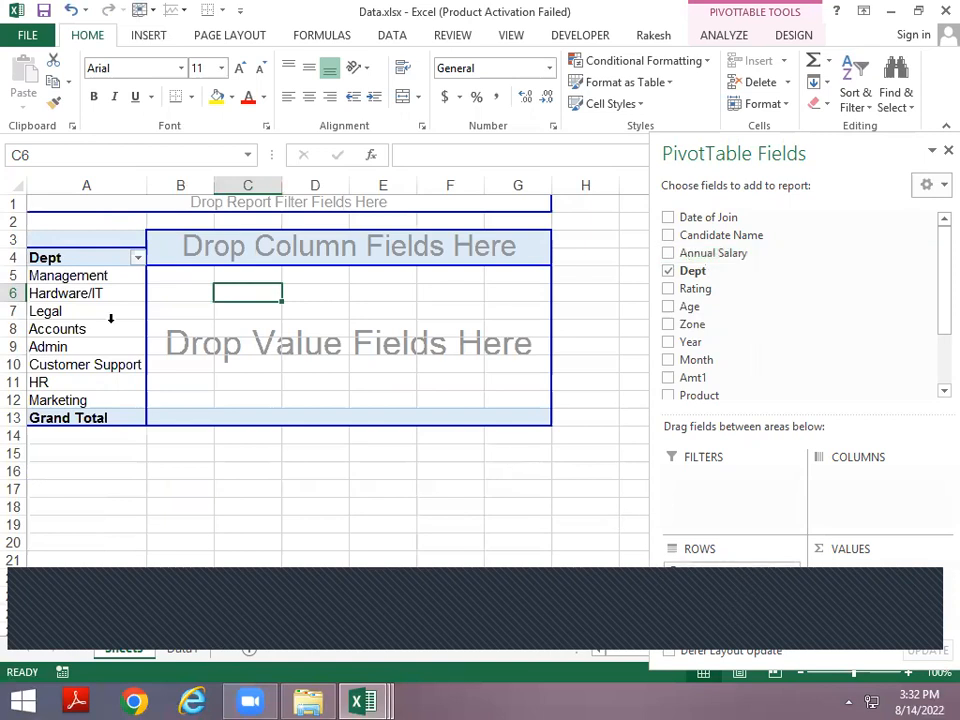
pyautogui.moveTo(60, 272); pyautogui.dragTo(61, 382)
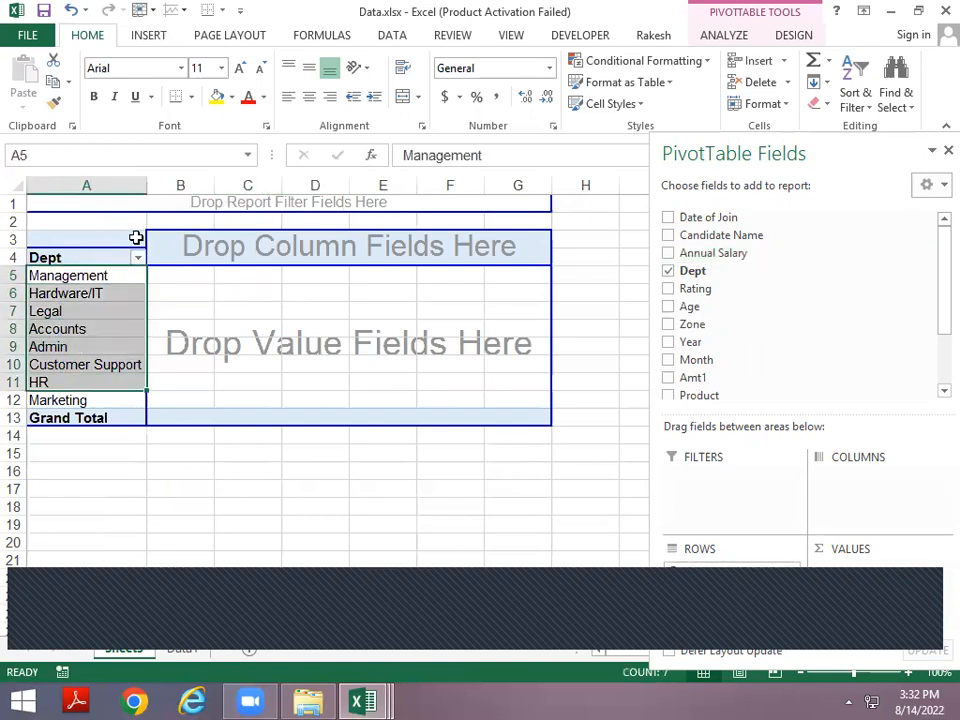
pyautogui.click(227, 229)
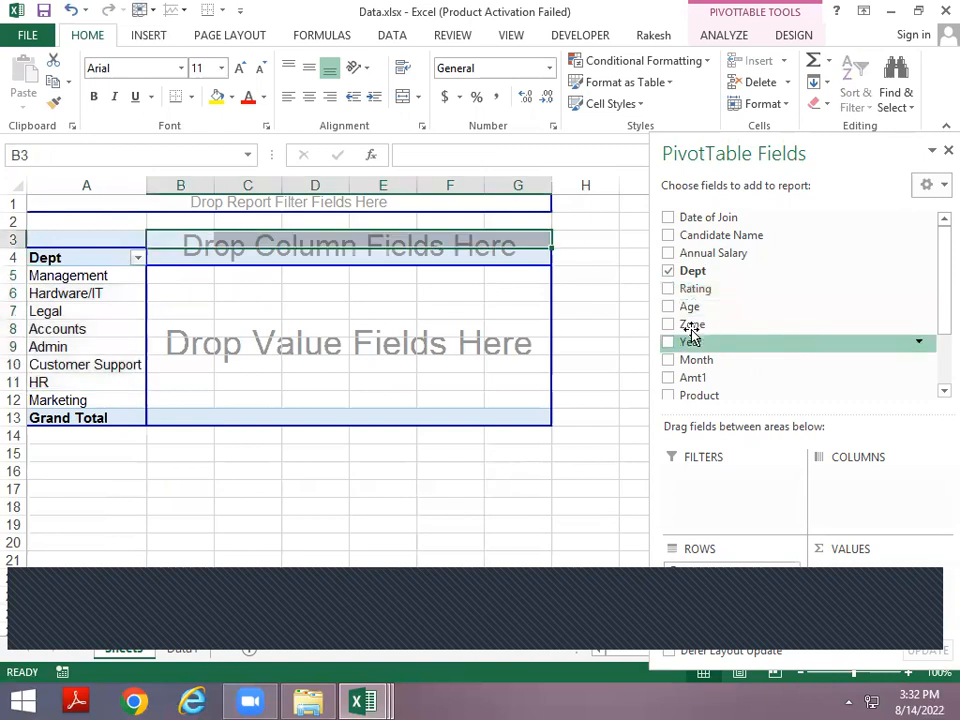
# Step: Add the Zone field as a report filter and allow multiple items to be selected in it
pyautogui.moveTo(689, 328); pyautogui.dragTo(705, 490)
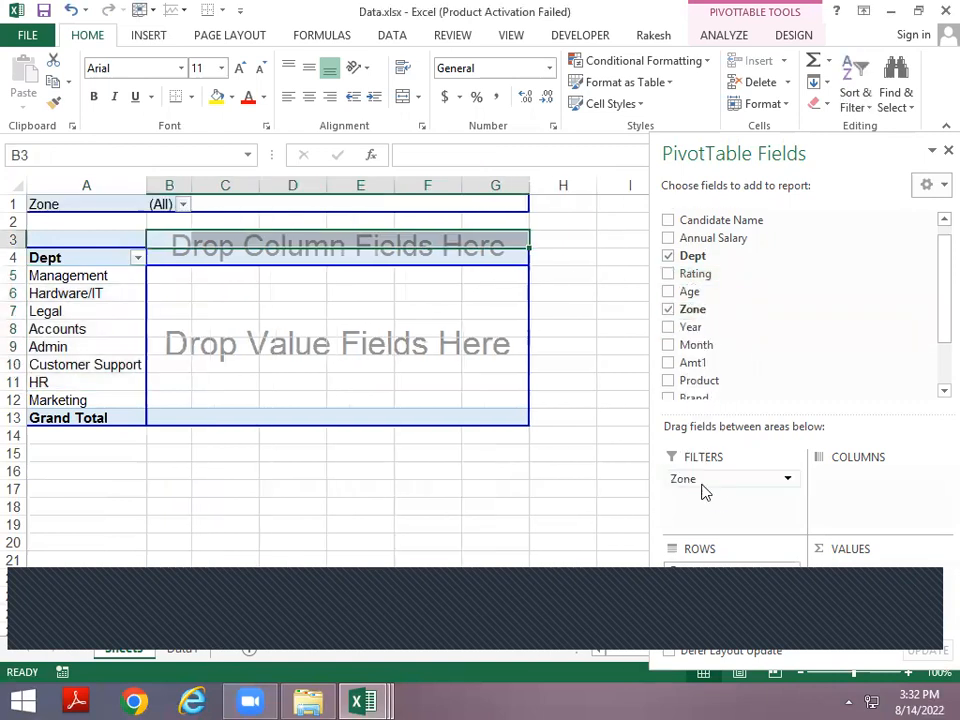
pyautogui.click(184, 205)
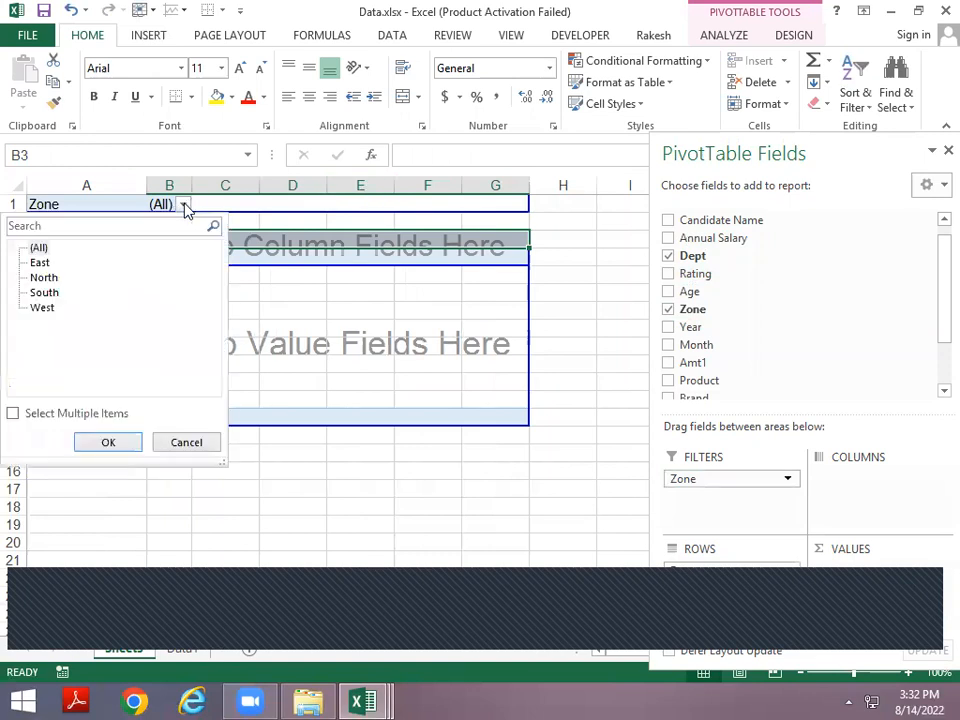
pyautogui.click(113, 444)
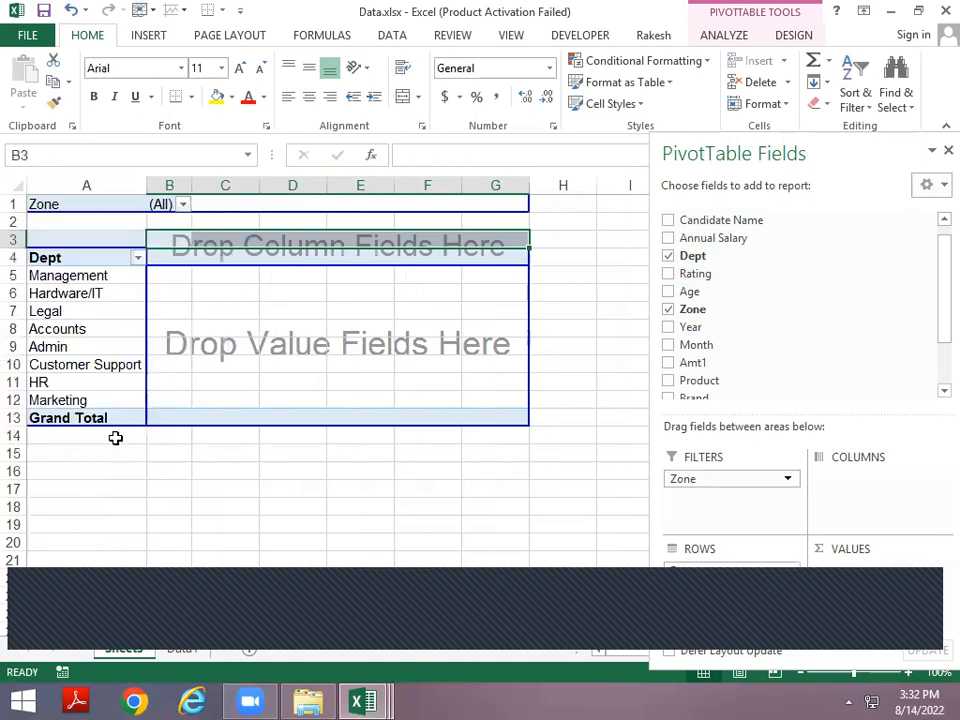
pyautogui.click(183, 205)
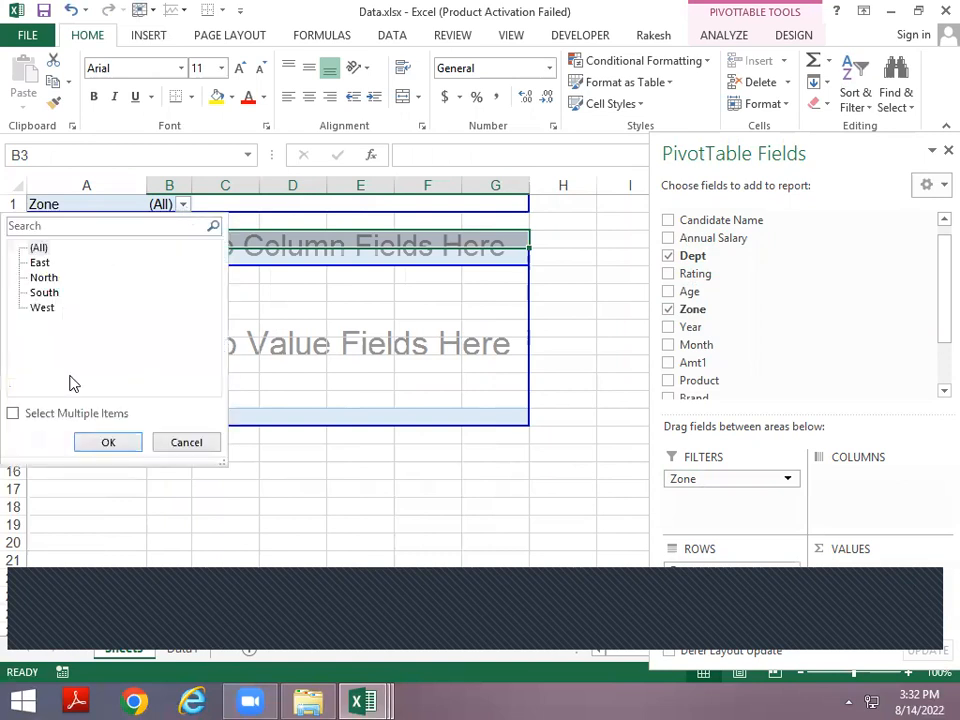
pyautogui.click(18, 415)
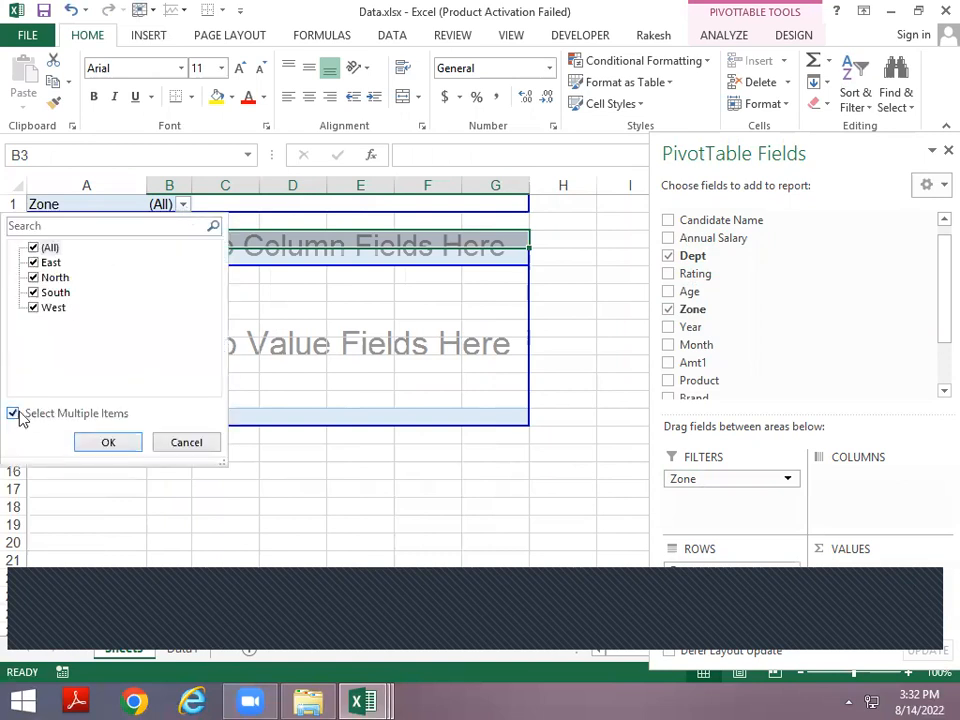
pyautogui.click(100, 446)
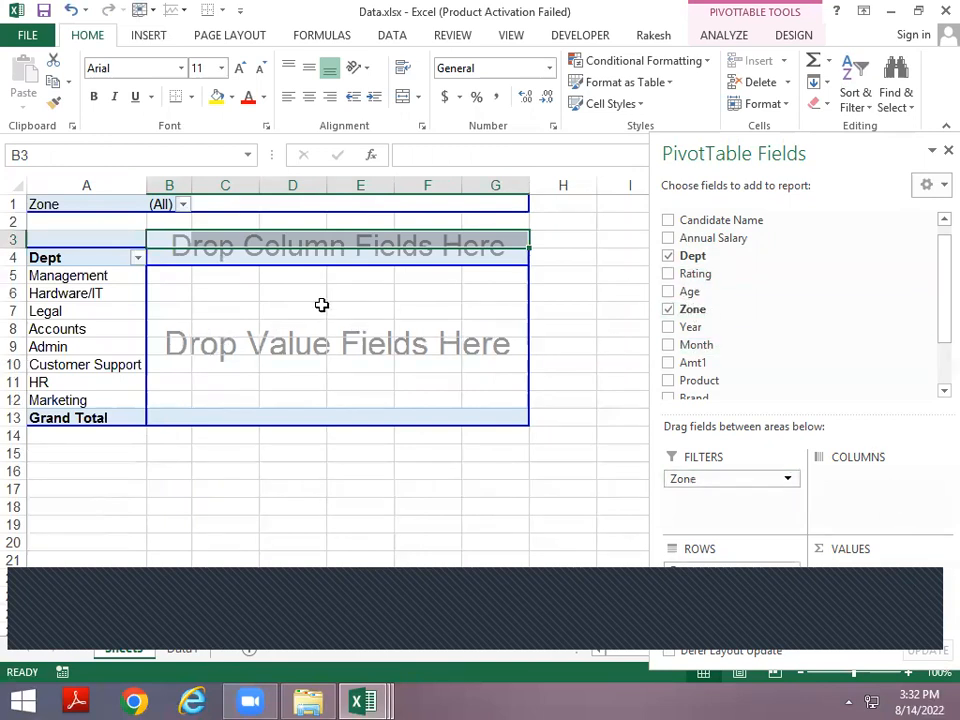
# Step: Place the Year field in the column area and the Dept field in the values area
pyautogui.moveTo(680, 330); pyautogui.dragTo(859, 484)
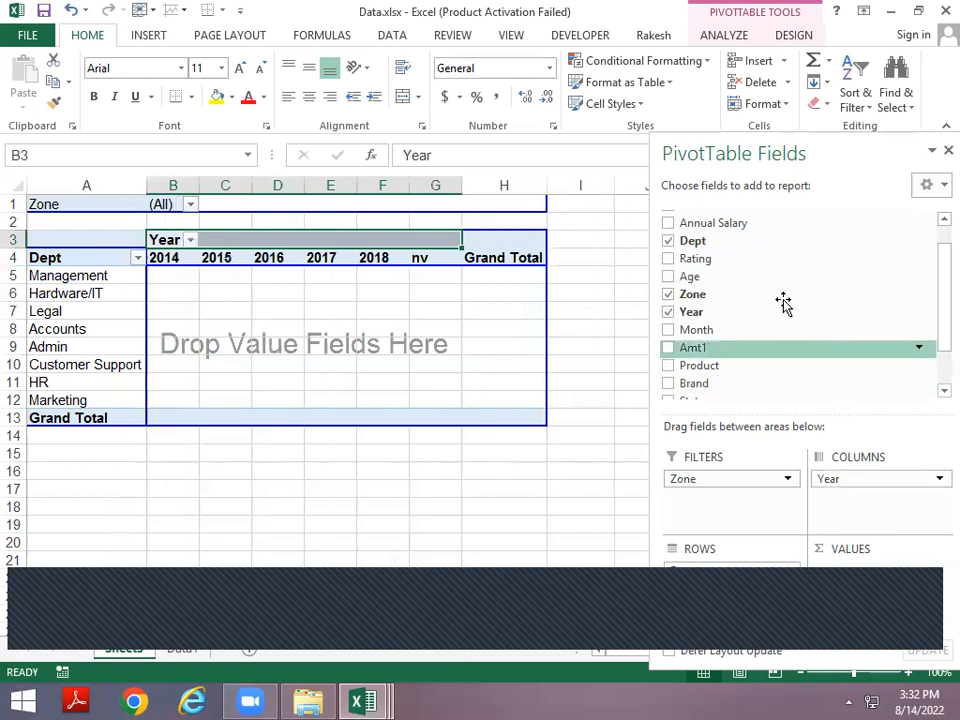
pyautogui.moveTo(690, 244); pyautogui.dragTo(868, 597)
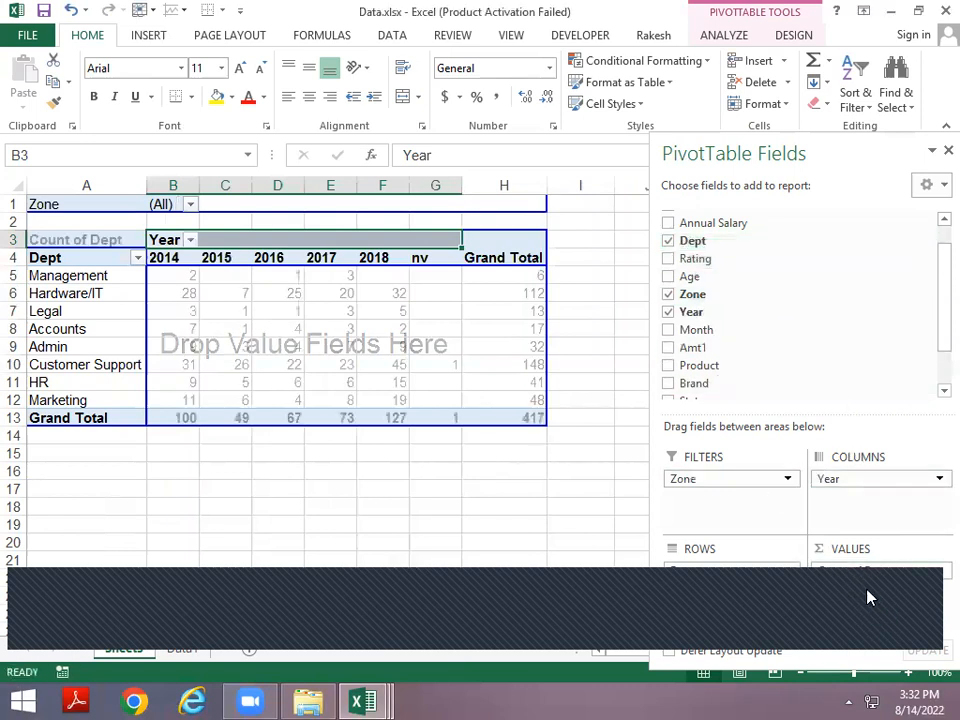
pyautogui.moveTo(212, 312)
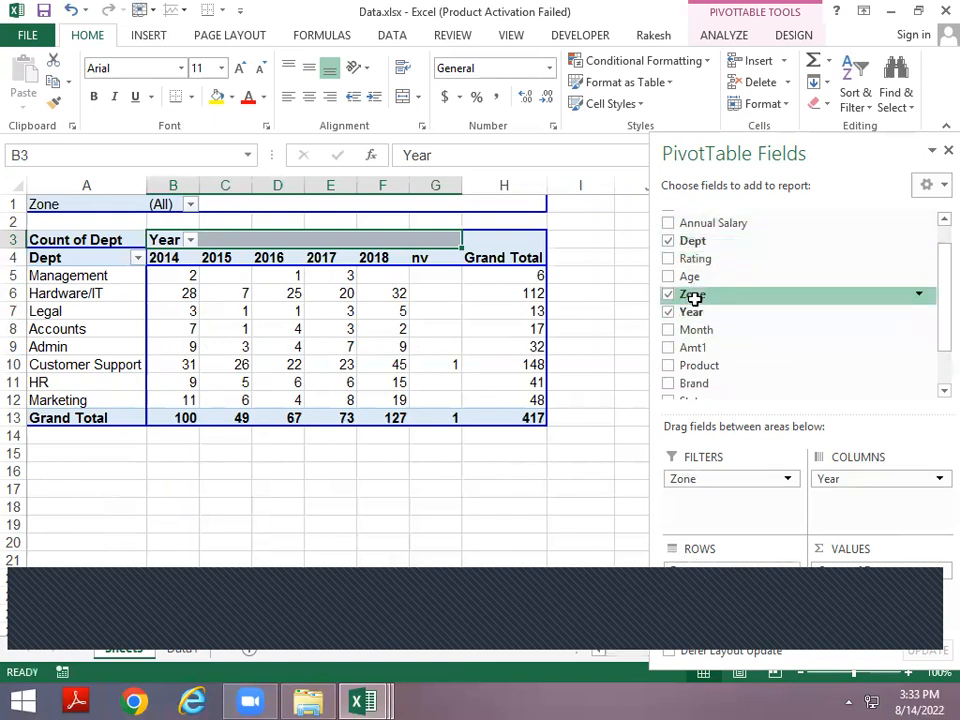
# Step: Examine the source column headers on the Data1 sheet, and return to the pivot table sheet
pyautogui.hotkey('ctrl', 'pagedown')
pyautogui.hotkey('ctrl', 'Home')
pyautogui.press('Right')
pyautogui.press('Right')
pyautogui.press('Right')
pyautogui.press('Right')
pyautogui.press('Right')
pyautogui.press('Right')
pyautogui.press('Right')
pyautogui.press('Right')
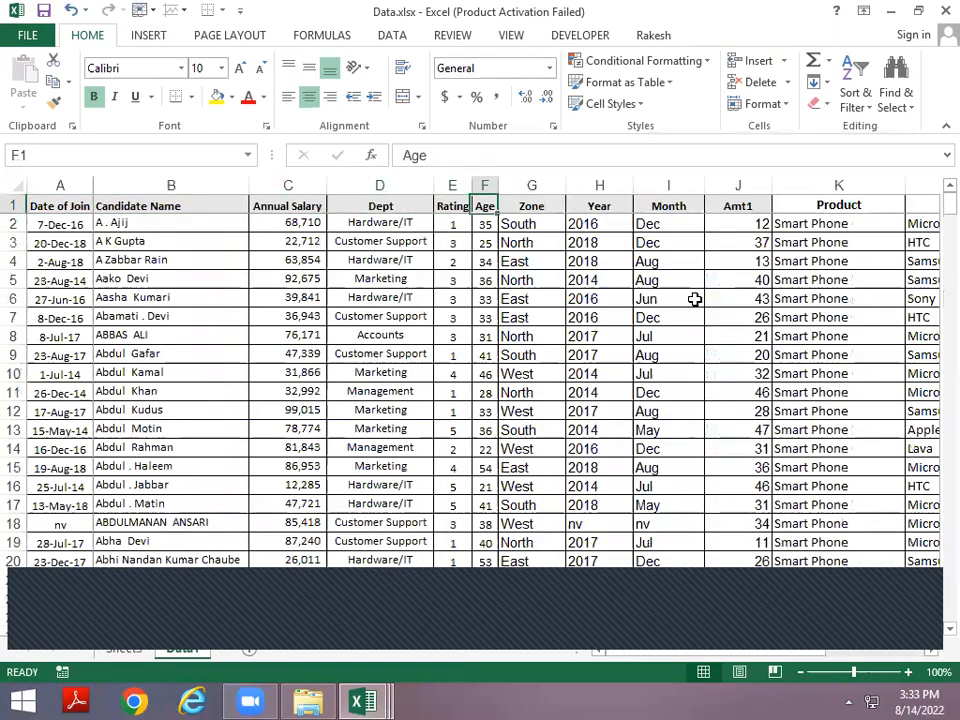
pyautogui.hotkey('ctrl', 'pageup')
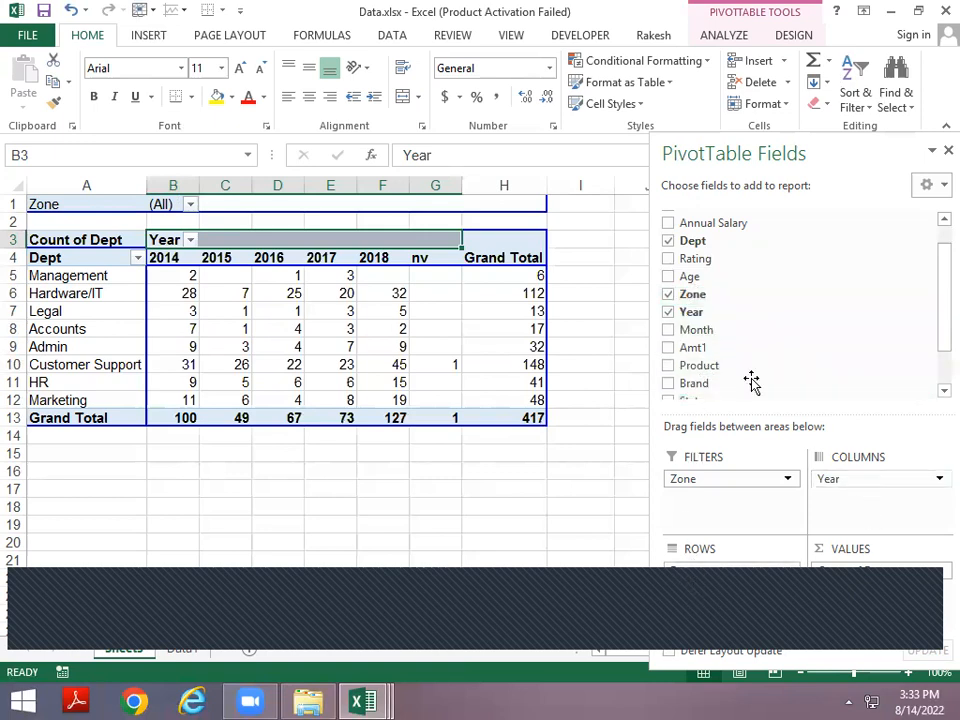
# Step: Try the Year field in the row area beneath Dept, and return it to the column area
pyautogui.moveTo(690, 388); pyautogui.dragTo(705, 566)
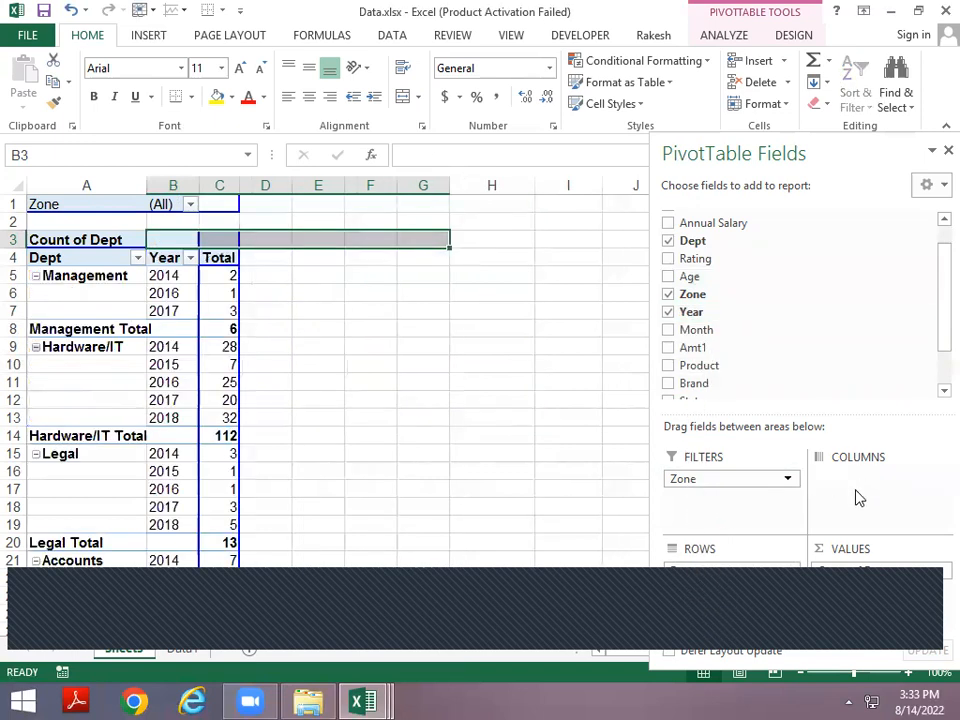
pyautogui.moveTo(857, 497); pyautogui.dragTo(857, 497)
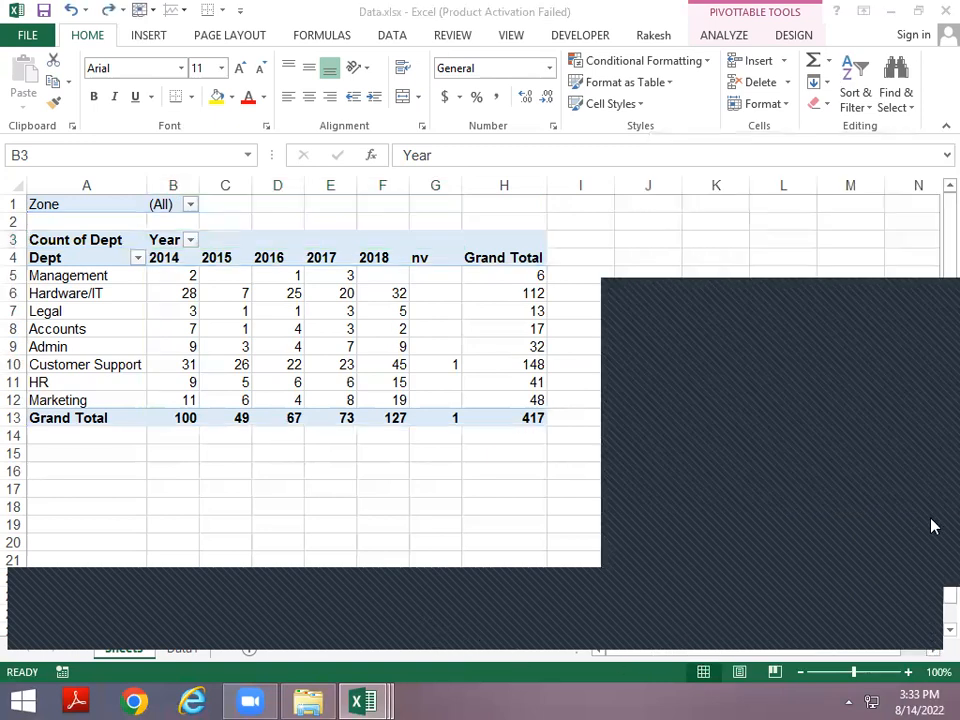
pyautogui.click(379, 486)
pyautogui.click(277, 275)
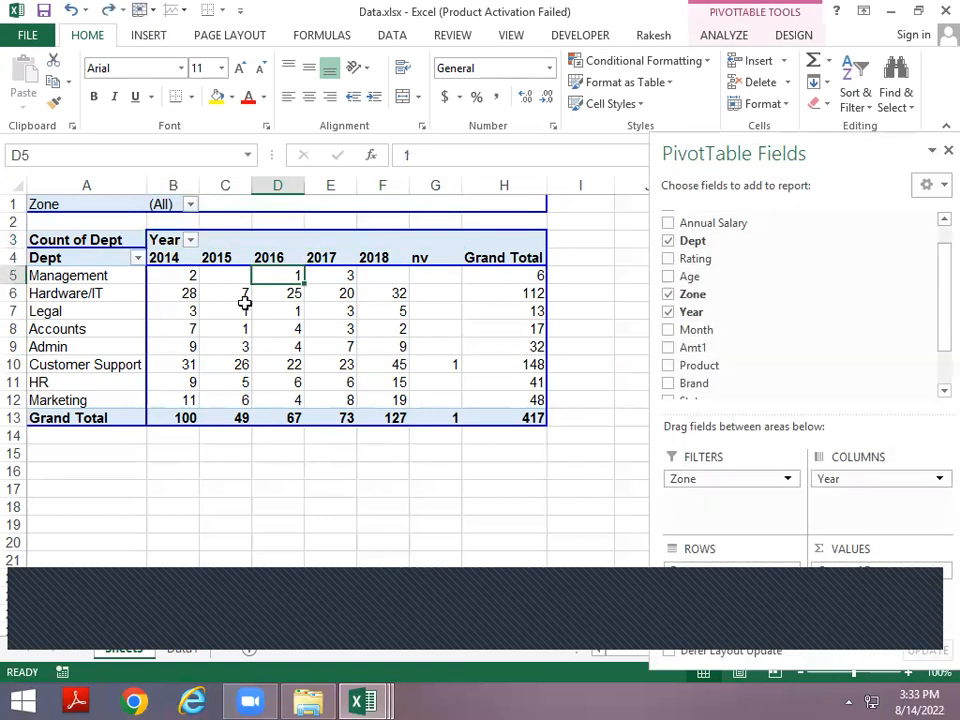
# Step: Try summarizing the Dept value field by Sum, and undo that change
pyautogui.click(189, 294)
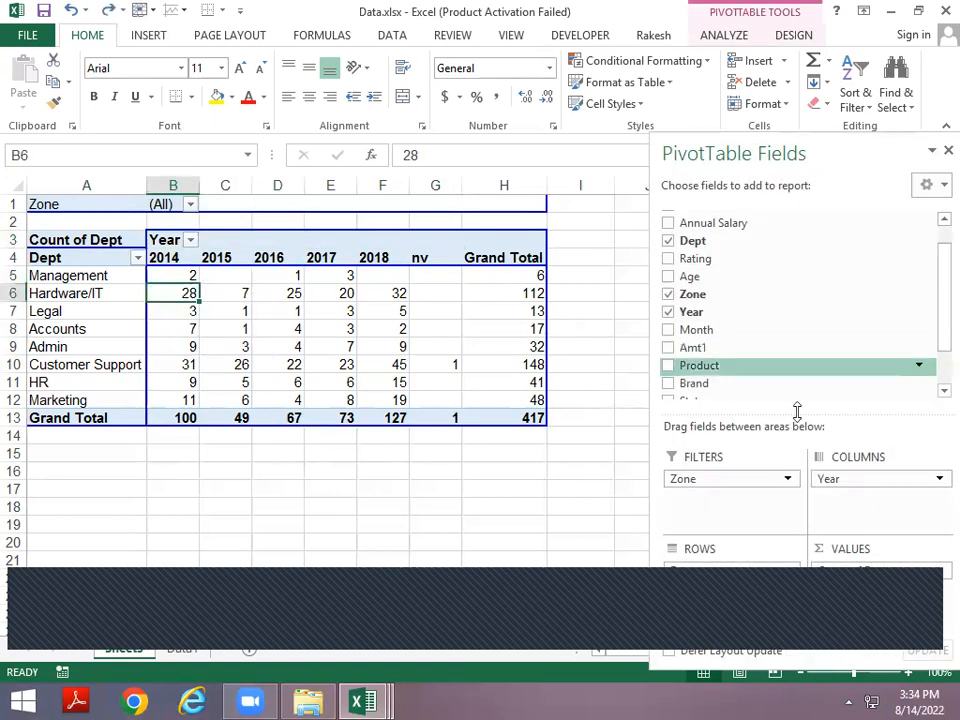
pyautogui.click(876, 568)
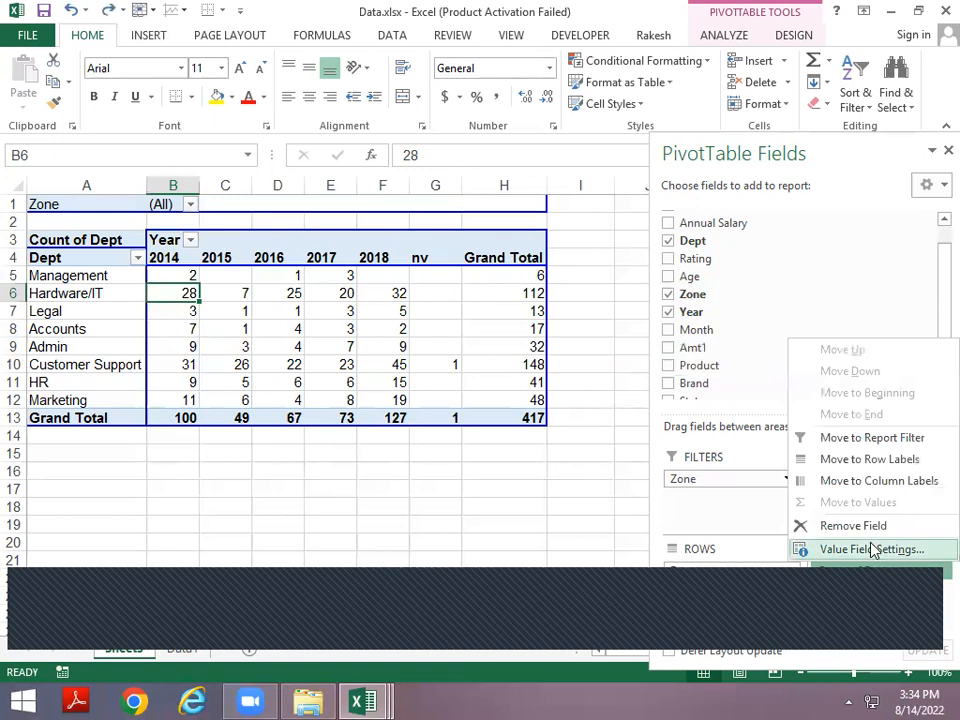
pyautogui.click(870, 549)
pyautogui.click(412, 355)
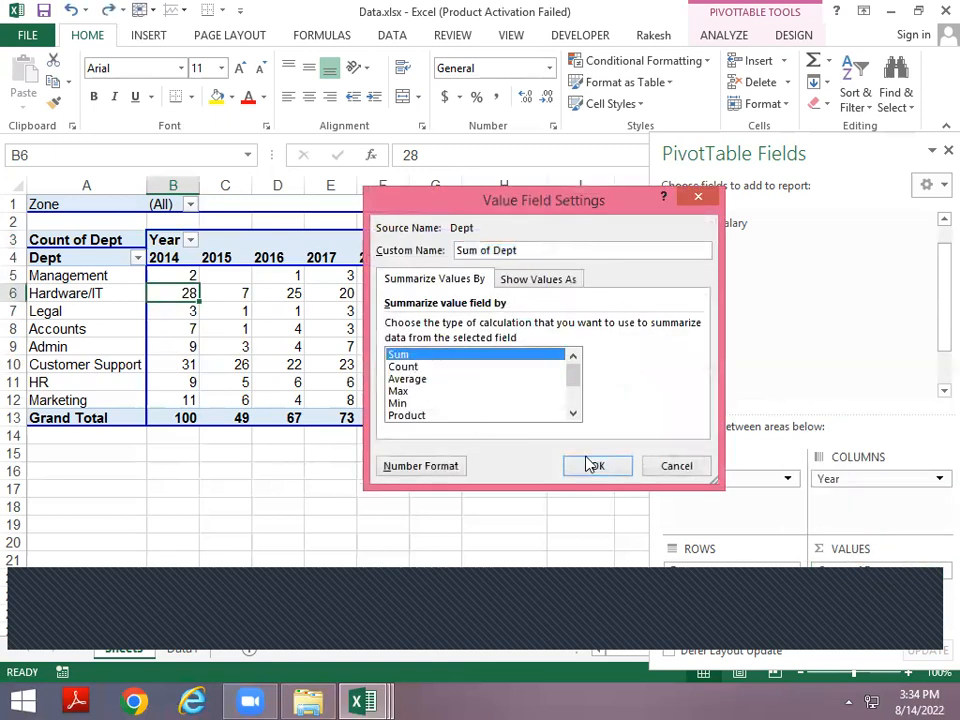
pyautogui.click(594, 465)
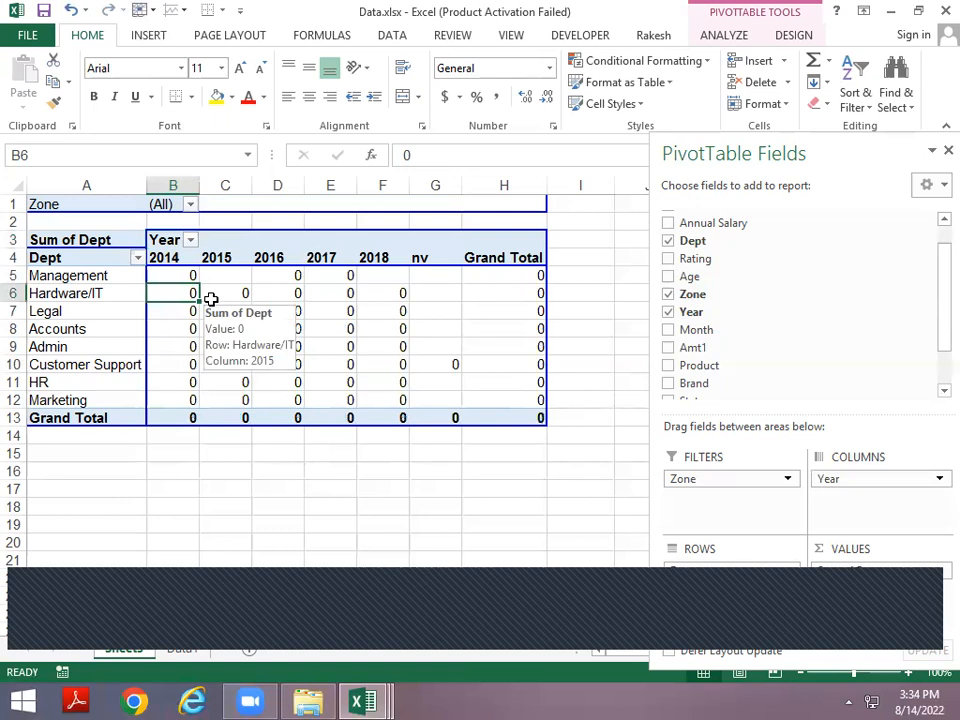
pyautogui.hotkey('ctrl', 'z')
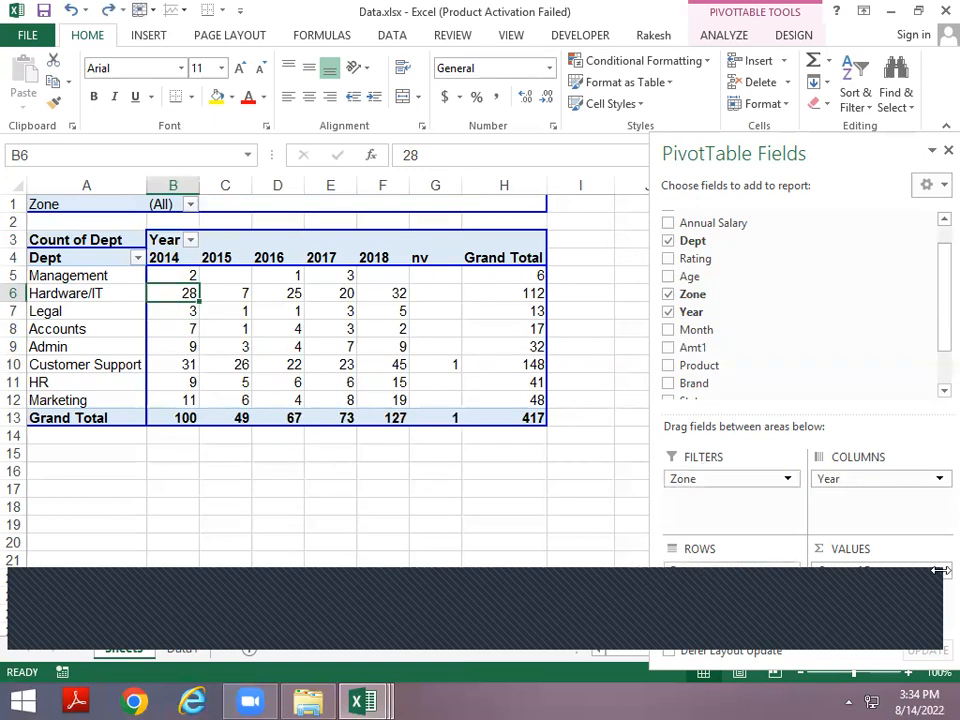
# Step: Filter the pivot table's Zone report filter to show only South
pyautogui.click(296, 293)
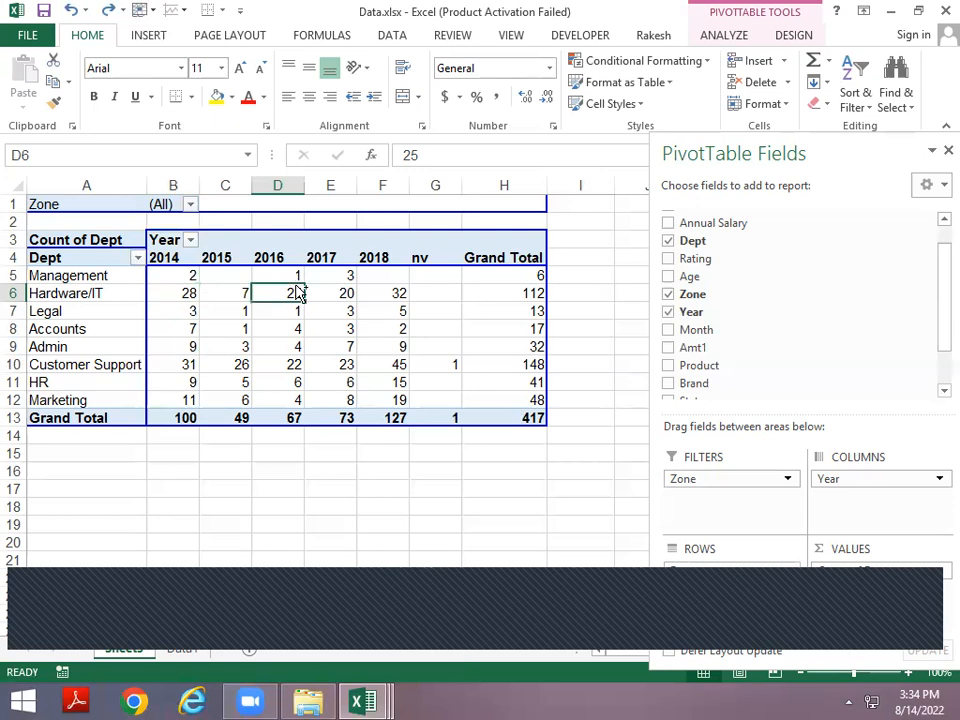
pyautogui.press('Up')
pyautogui.press('Up')
pyautogui.press('Up')
pyautogui.press('Up')
pyautogui.press('Up')
pyautogui.press('Left')
pyautogui.press('Left')
pyautogui.press('Left')
pyautogui.press('Right')
pyautogui.hotkey('alt', 'Down')
pyautogui.press('Down')
pyautogui.press('Down')
pyautogui.press('Down')
pyautogui.press('Down')
pyautogui.press('Down')
pyautogui.press('Up')
pyautogui.press('Up')
pyautogui.press('Up')
pyautogui.press('space')
pyautogui.press('Down')
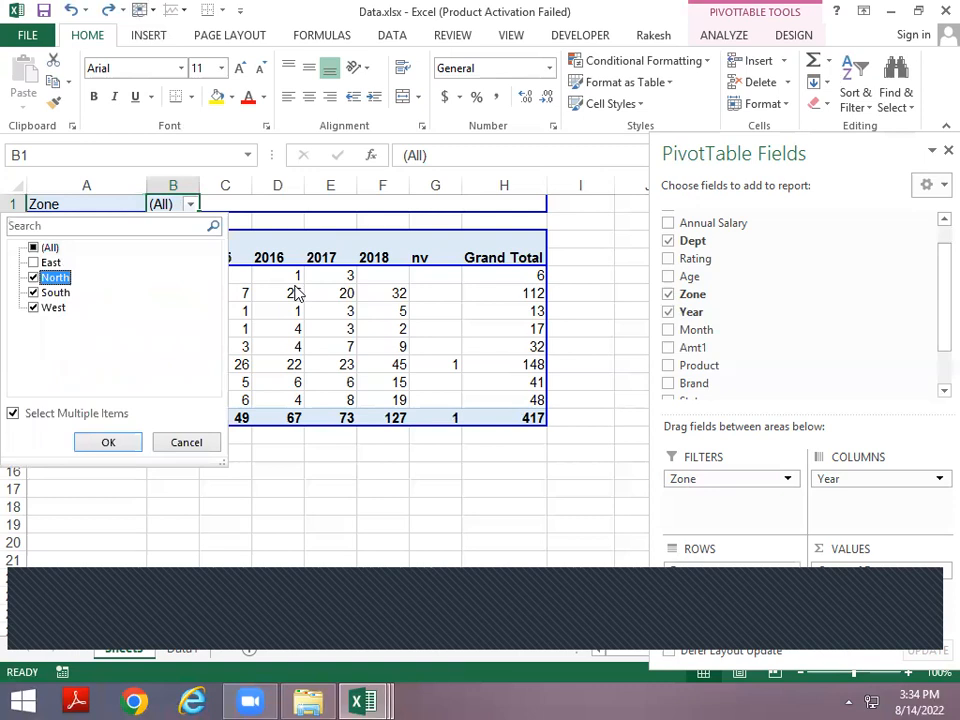
pyautogui.press('space')
pyautogui.press('Down')
pyautogui.press('Down')
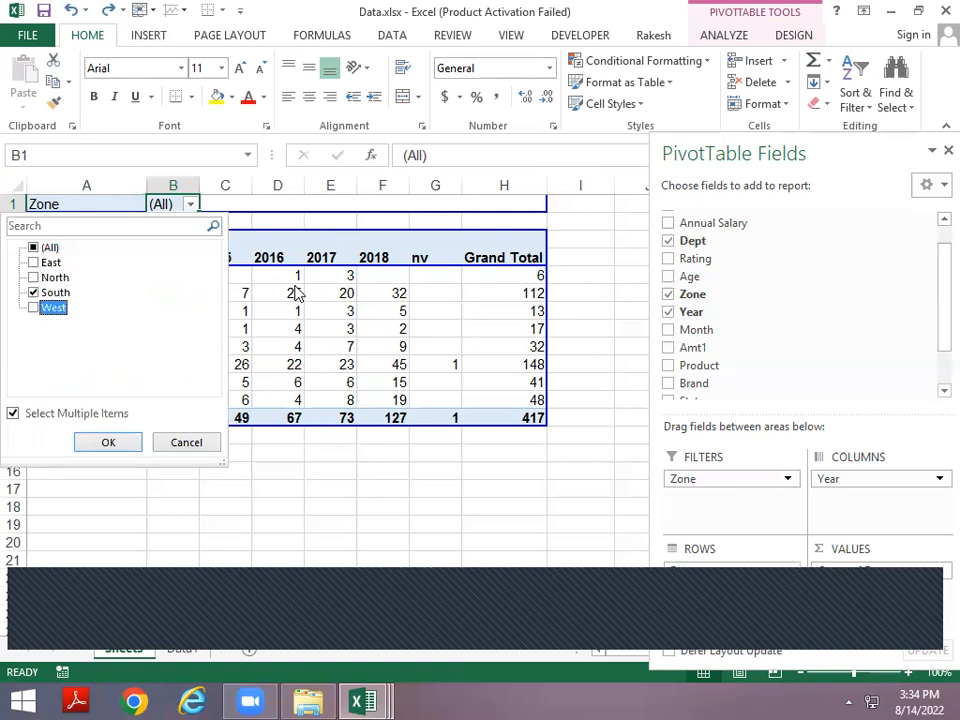
pyautogui.press('Return')
# Step: Examine the Legal department's counts across the years in the pivot table, ending at 2018
pyautogui.press('Down')
pyautogui.press('Down')
pyautogui.press('Down')
pyautogui.press('Down')
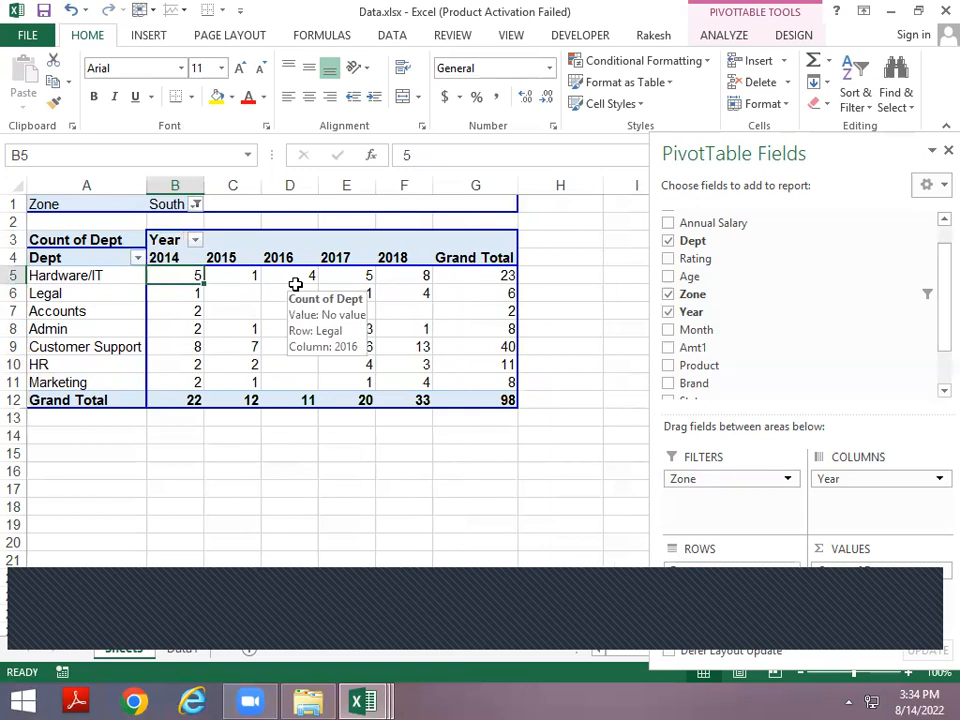
pyautogui.press('Down')
pyautogui.press('Left')
pyautogui.press('Right')
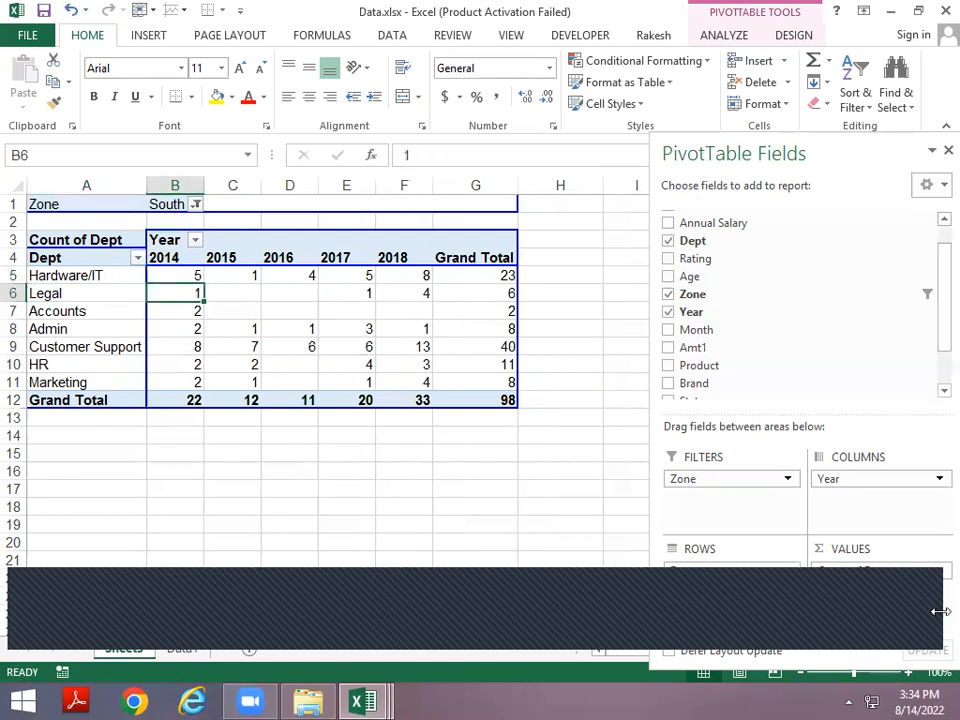
pyautogui.press('Right')
pyautogui.press('Right')
pyautogui.press('Right')
pyautogui.press('Right')
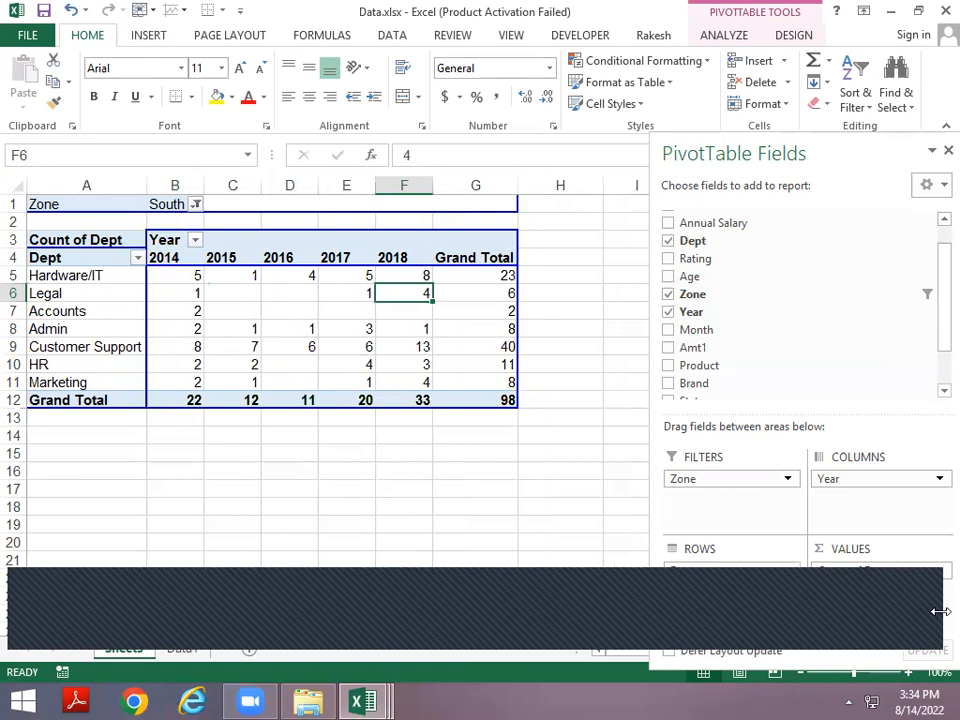
# Step: Turn on filters for the source data's header row on the Data1 sheet and go to the Zone header
pyautogui.hotkey('ctrl', 'pagedown')
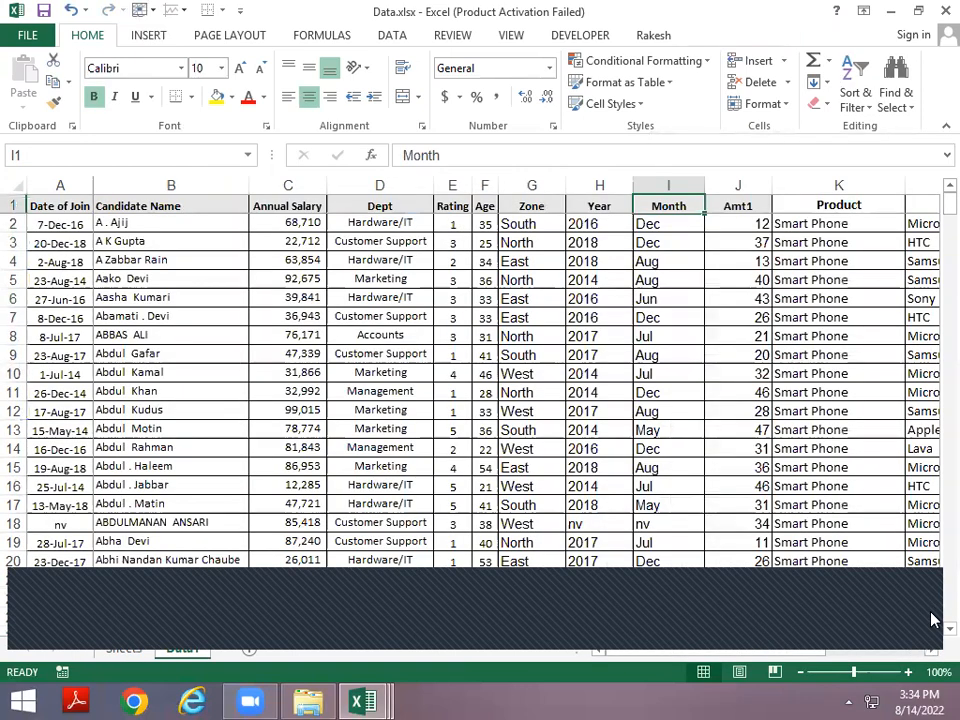
pyautogui.hotkey('ctrl', 'shift', 'l')
pyautogui.hscroll(2, 930, 620)
pyautogui.press('Right')
pyautogui.press('Right')
pyautogui.press('Left')
pyautogui.press('Left')
pyautogui.press('Left')
pyautogui.press('Right')
pyautogui.press('Right')
pyautogui.press('Right')
pyautogui.press('Right')
pyautogui.press('Right')
pyautogui.press('Right')
pyautogui.press('Right')
pyautogui.press('Right')
pyautogui.press('Left')
pyautogui.press('Left')
pyautogui.press('Left')
pyautogui.press('Left')
pyautogui.press('Left')
pyautogui.press('Left')
pyautogui.press('Left')
pyautogui.press('Left')
pyautogui.press('Left')
pyautogui.press('Left')
pyautogui.press('Right')
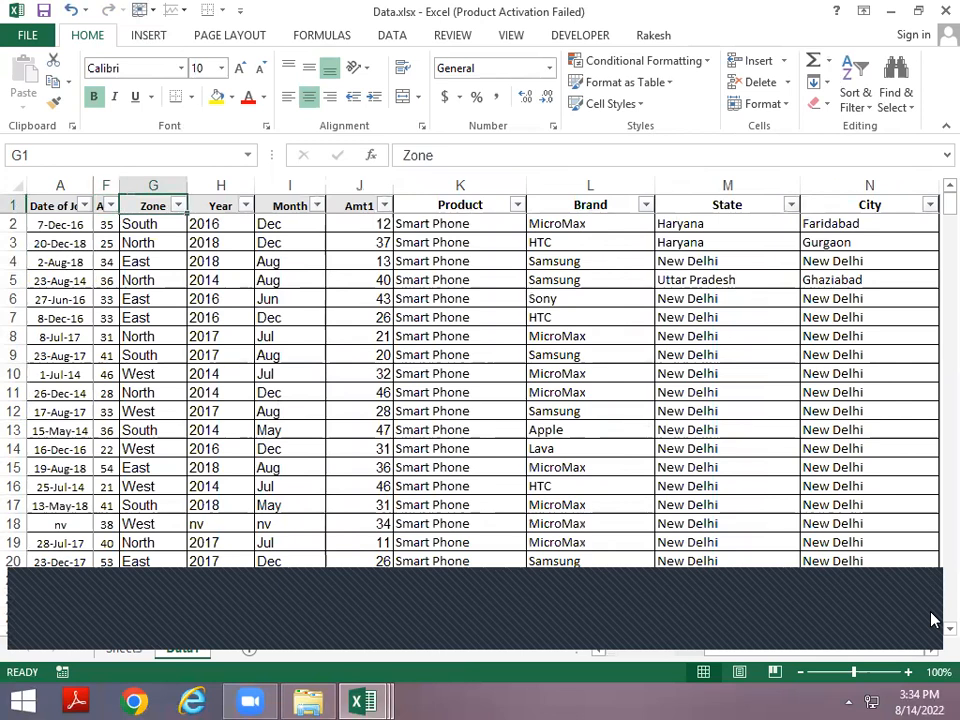
# Step: Filter the source data's Zone column to South
pyautogui.hotkey('alt', 'Down')
pyautogui.press('Tab')
pyautogui.press('Tab')
pyautogui.press('space')
pyautogui.press('Down')
pyautogui.press('Down')
pyautogui.press('Down')
pyautogui.press('space')
pyautogui.press('Tab')
pyautogui.press('Return')
pyautogui.press('Down')
pyautogui.press('Right')
pyautogui.press('Right')
pyautogui.press('Left')
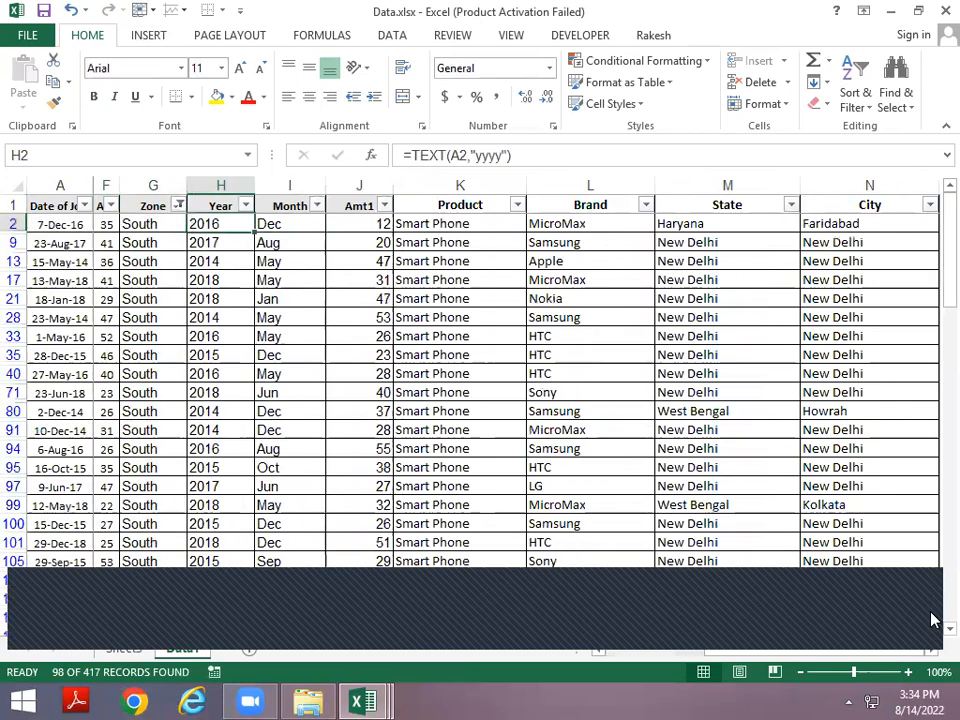
# Step: Filter the source data's Dept column to Legal
pyautogui.press('Up')
pyautogui.press('Left')
pyautogui.press('Left')
pyautogui.press('Left')
pyautogui.press('Left')
pyautogui.press('Left')
pyautogui.press('Right')
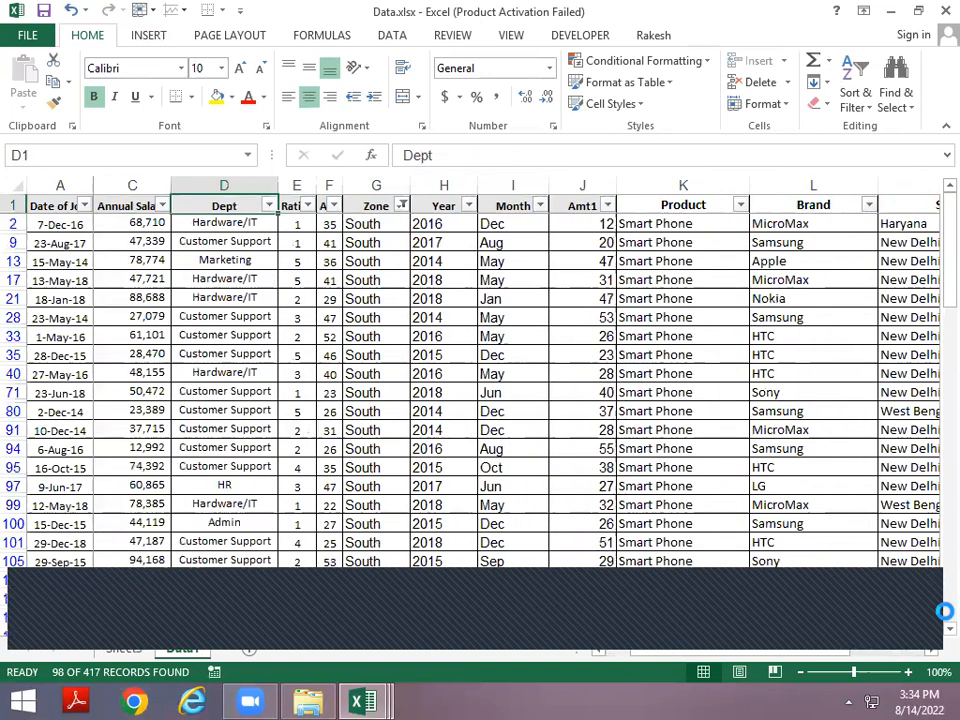
pyautogui.hotkey('alt', 'Down')
pyautogui.press('Tab')
pyautogui.press('Tab')
pyautogui.press('space')
pyautogui.press('Down')
pyautogui.press('Down')
pyautogui.press('Down')
pyautogui.press('Down')
pyautogui.press('Down')
pyautogui.press('Down')
pyautogui.press('space')
pyautogui.press('Tab')
pyautogui.press('Return')
pyautogui.press('Right')
pyautogui.press('Right')
pyautogui.press('Right')
pyautogui.press('Right')
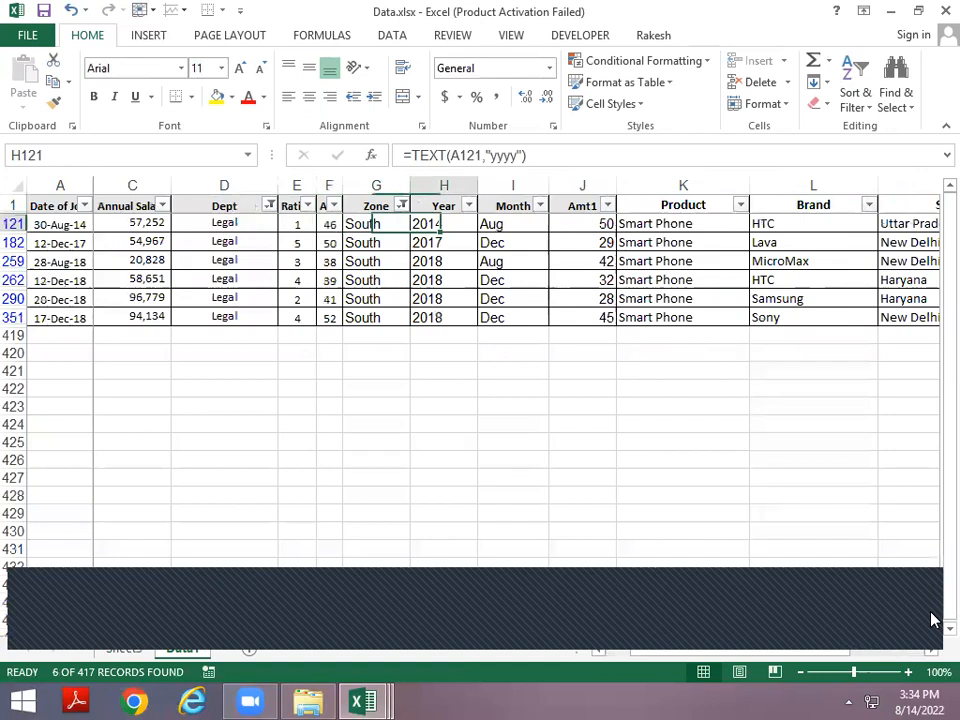
# Step: Filter the source data's Year column to 2018 and select the remaining Year cells to count them
pyautogui.press('Up')
pyautogui.hotkey('alt', 'Down')
pyautogui.press('Down')
pyautogui.press('Down')
pyautogui.press('Tab')
pyautogui.press('Tab')
pyautogui.press('Down')
pyautogui.press('Down')
pyautogui.press('Up')
pyautogui.press('space')
pyautogui.press('Down')
pyautogui.press('space')
pyautogui.press('Tab')
pyautogui.press('Return')
pyautogui.press('Down')
pyautogui.hotkey('ctrl', 'shift', 'Down')
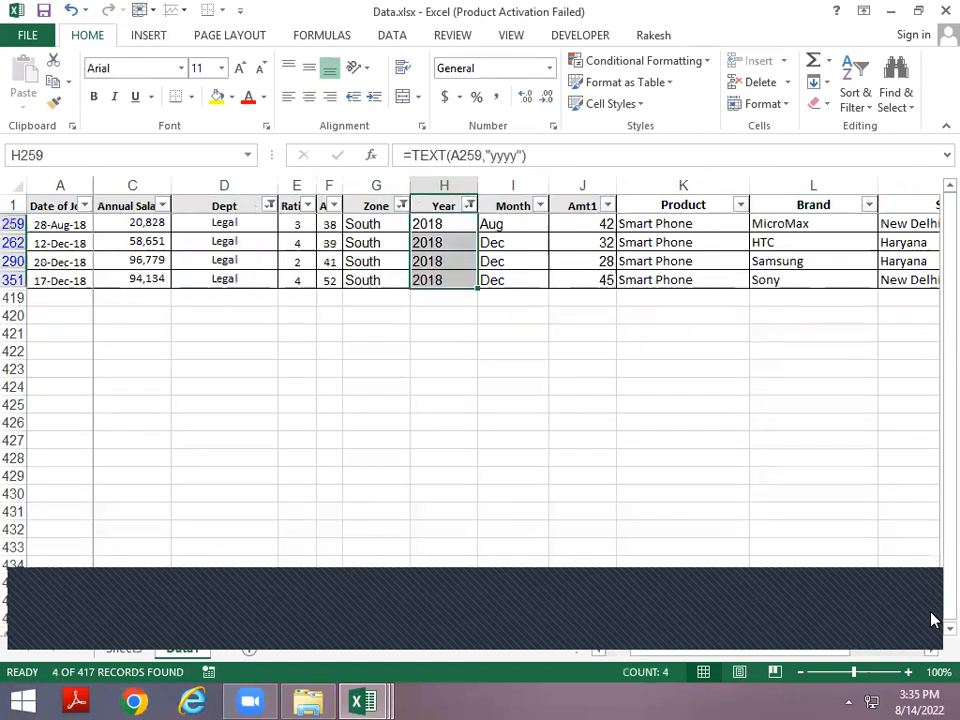
# Step: Remove the filters from the source data and return to the pivot table sheet
pyautogui.hotkey('ctrl', 'shift', 'l')
pyautogui.hotkey('ctrl', 'pageup')
pyautogui.press('Up')
pyautogui.press('Down')
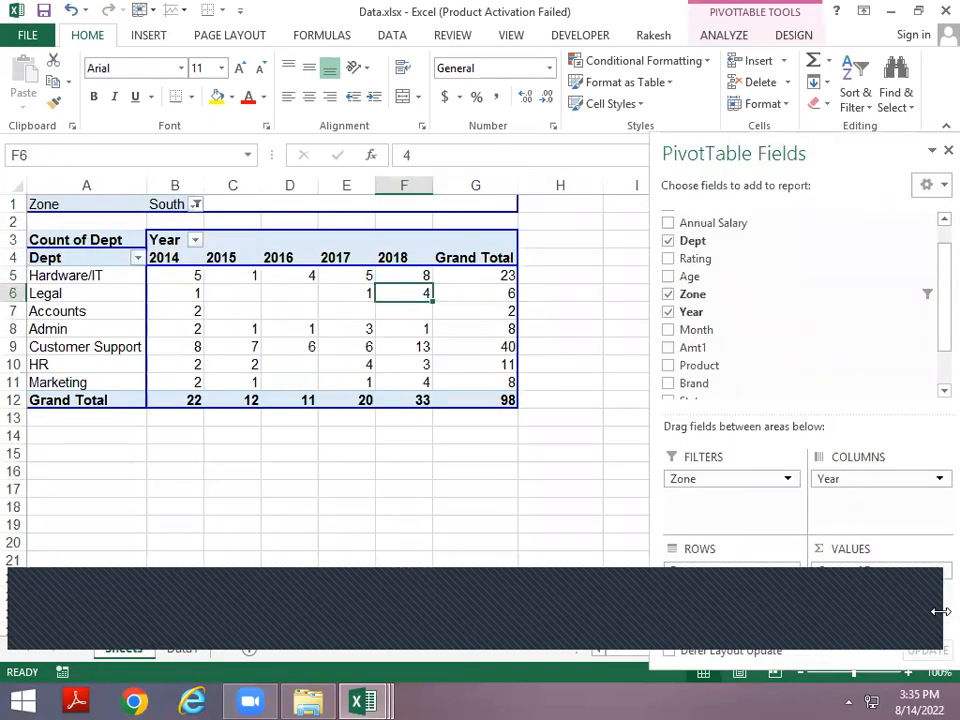
# Step: View the Drill-Down notes sheet in the Pivot Table Part-1.xlsx workbook, and return to Data.xlsx
pyautogui.click(932, 620)
pyautogui.hotkey('alt', 'Tab')
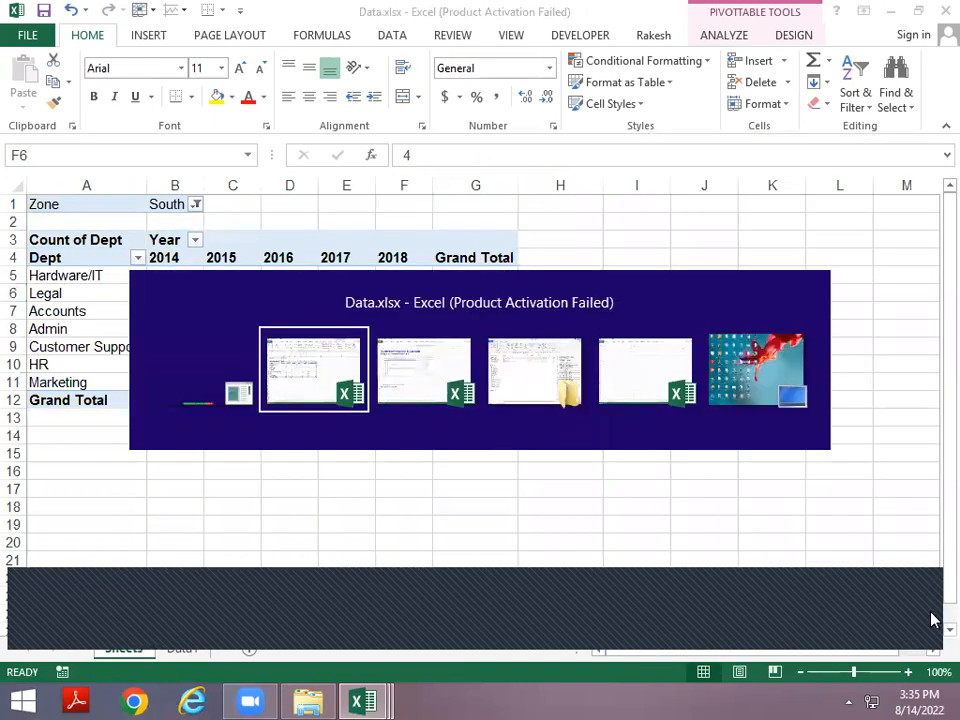
pyautogui.hotkey('ctrl', 'pagedown')
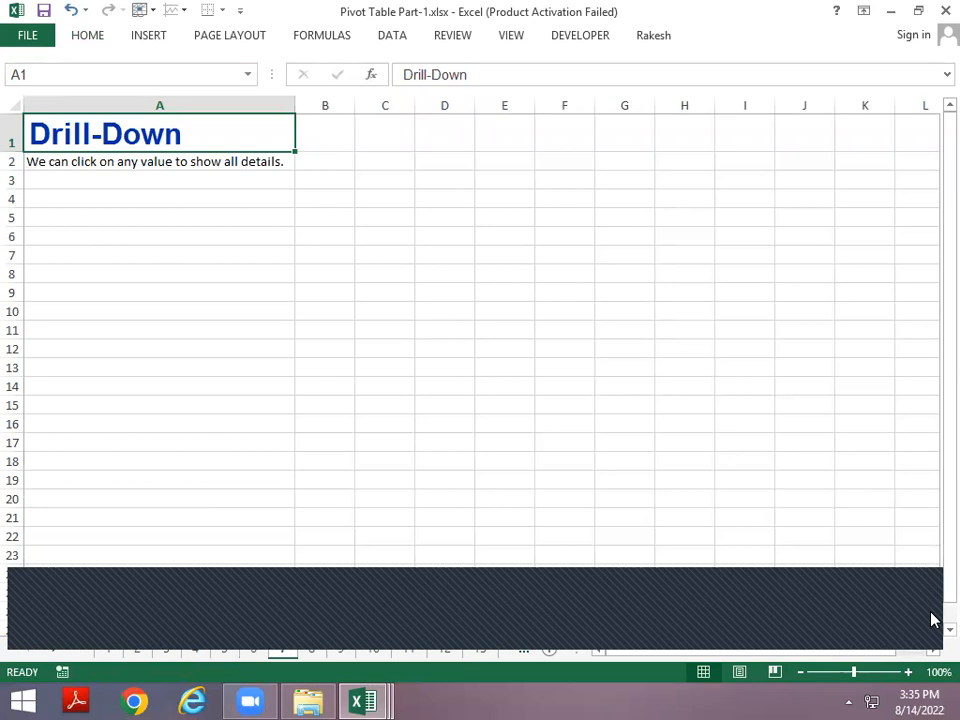
pyautogui.hotkey('alt', 'Tab')
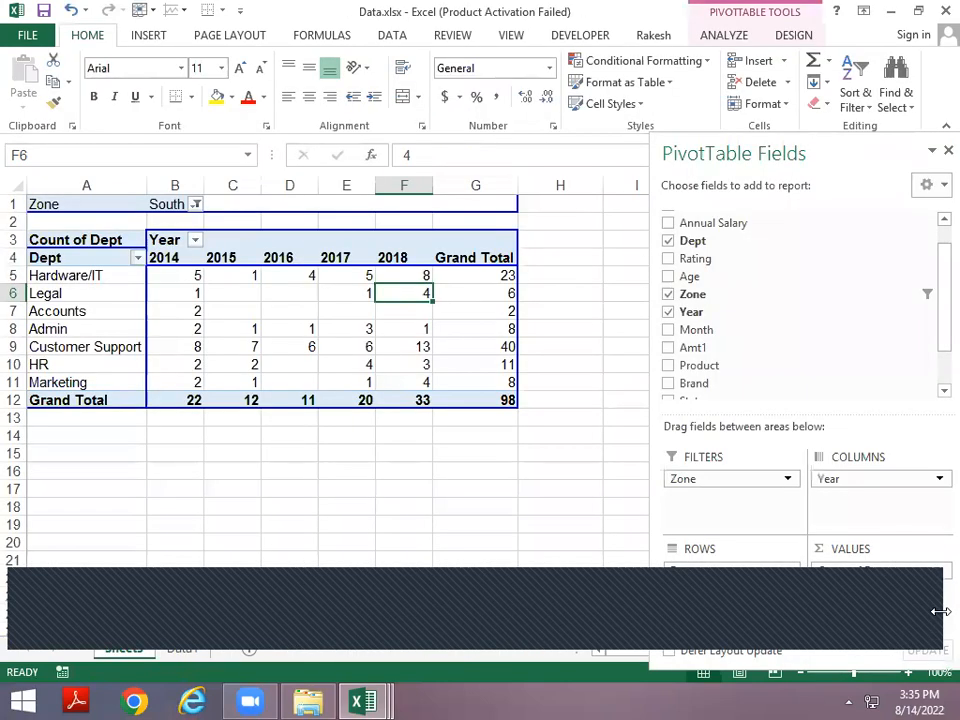
# Step: Hide the current pivot table sheet
pyautogui.press('Up')
pyautogui.press('Up')
pyautogui.press('Left')
pyautogui.press('Left')
pyautogui.press('Left')
pyautogui.press('Left')
pyautogui.press('Left')
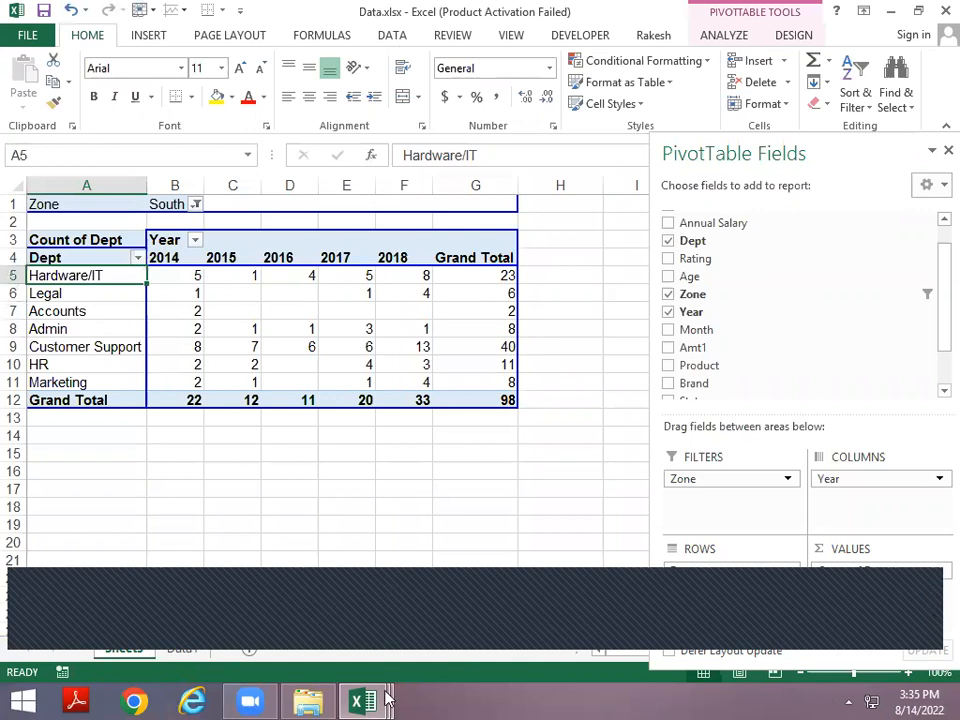
pyautogui.rightClick(140, 648)
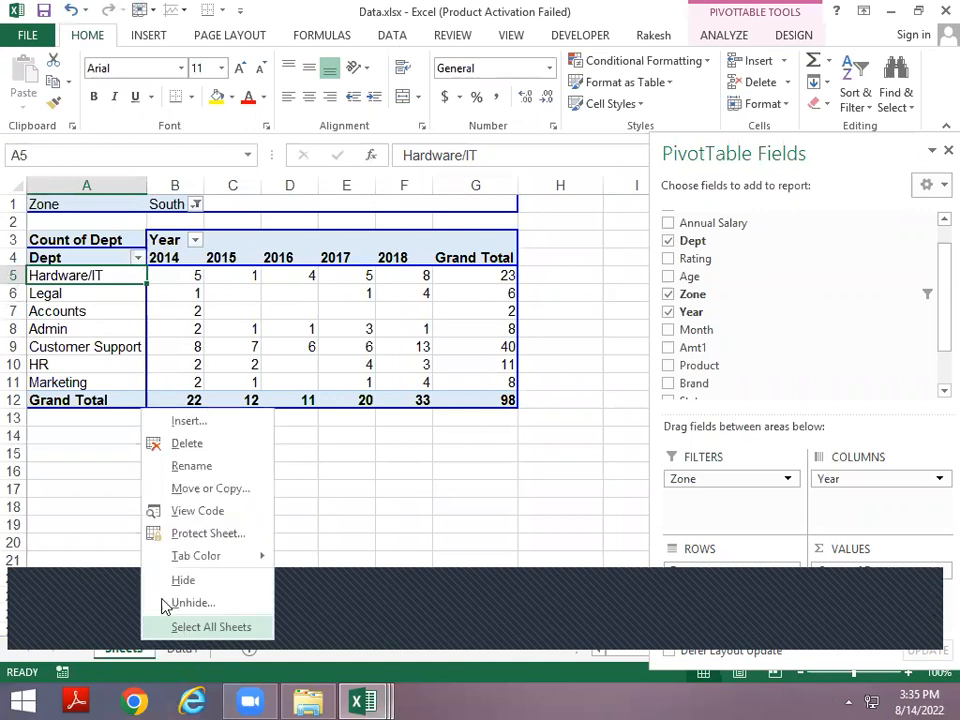
pyautogui.click(174, 581)
# Step: Insert a new pivot table on a new worksheet from the Data1 source data
pyautogui.click(297, 231)
pyautogui.press('alt')
pyautogui.press('n')
pyautogui.press('v')
pyautogui.press('Return')
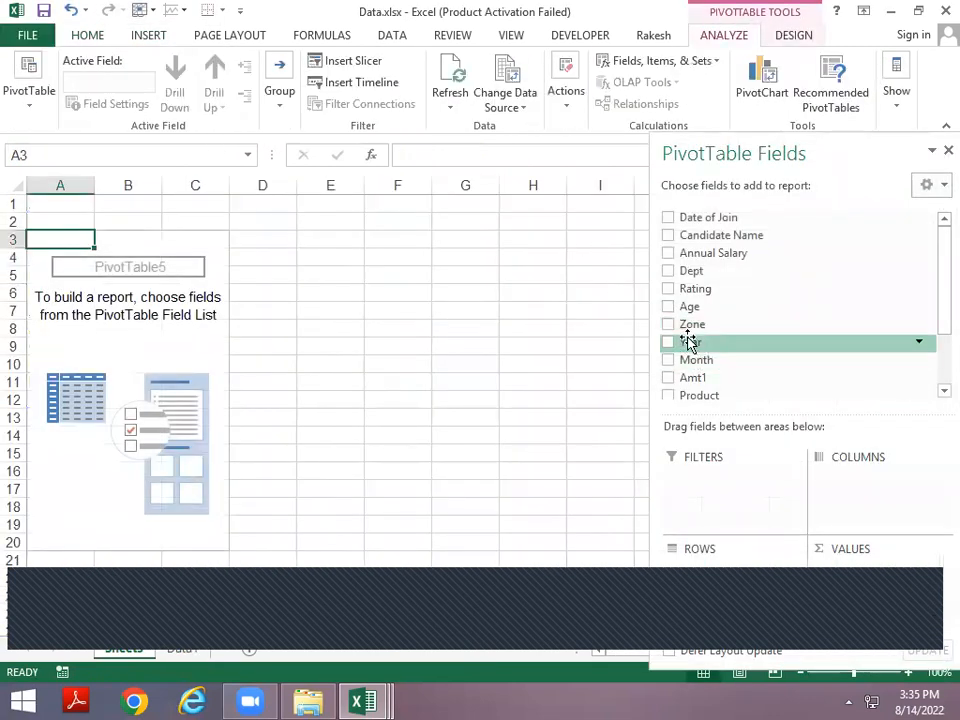
# Step: Place the Dept field in the row area and the Annual Salary field in the values area
pyautogui.click(668, 325)
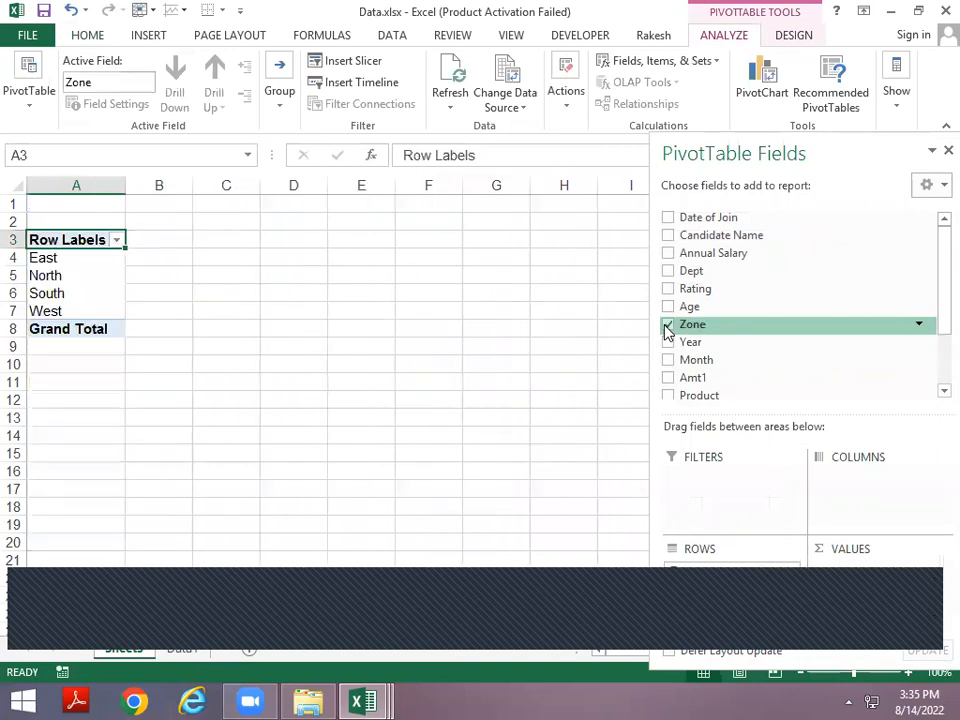
pyautogui.click(668, 325)
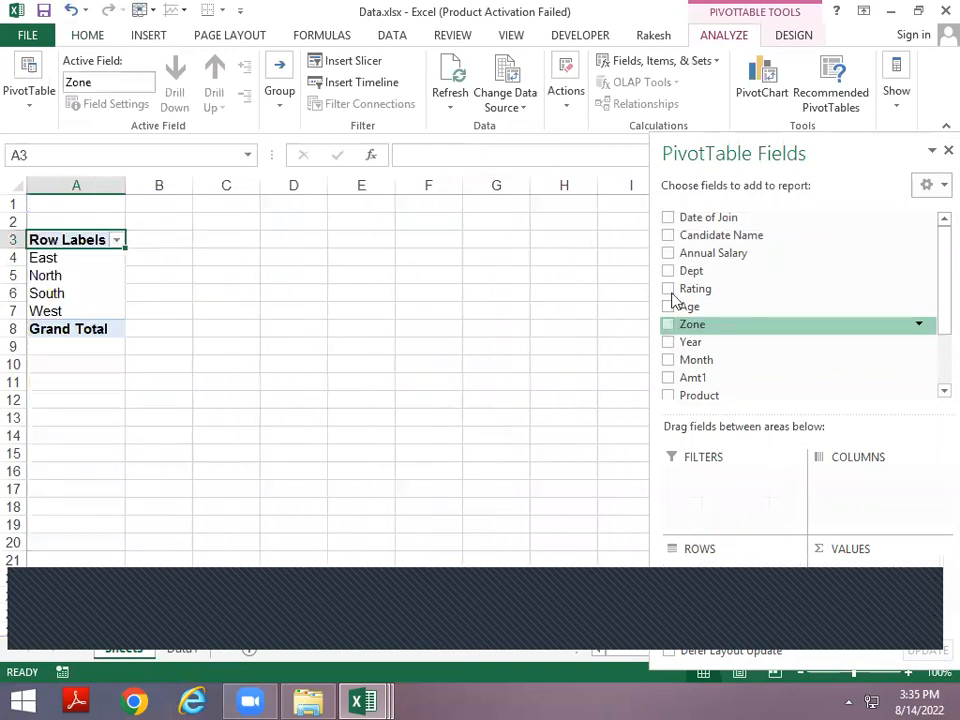
pyautogui.click(668, 271)
pyautogui.moveTo(681, 254); pyautogui.dragTo(870, 587)
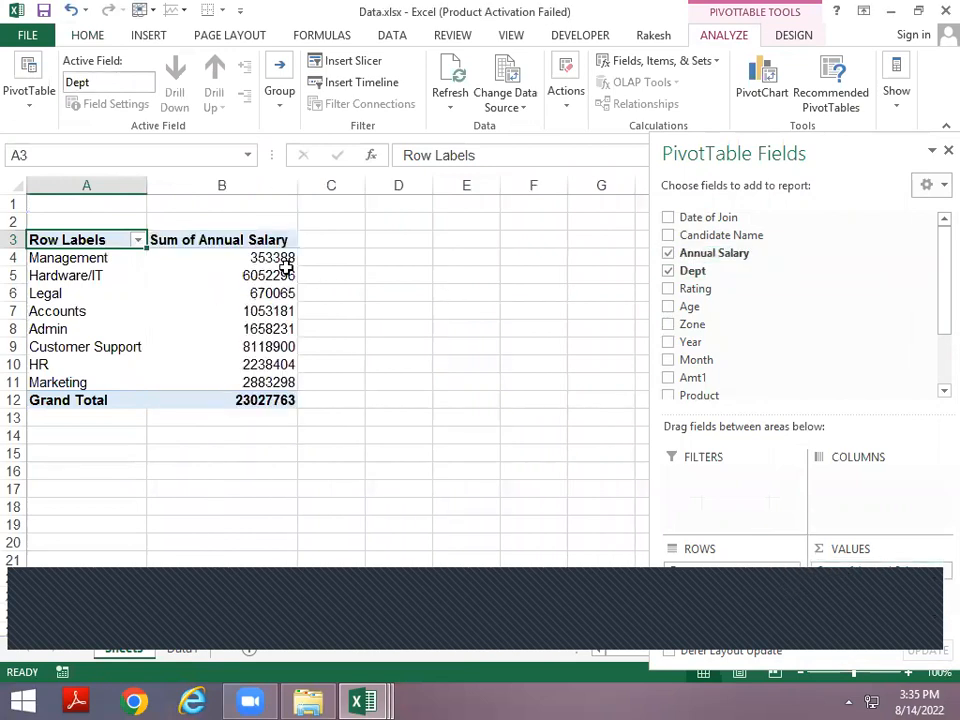
# Step: Examine the Legal department's Sum of Annual Salary value, and switch to the Data1 sheet
pyautogui.click(259, 260)
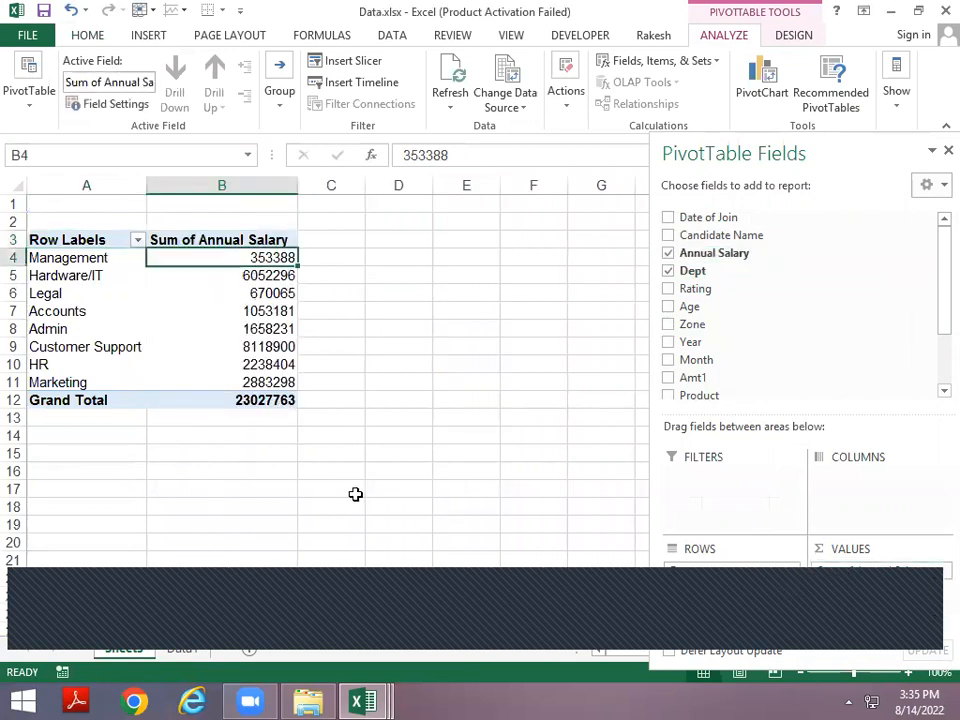
pyautogui.click(73, 298)
pyautogui.click(216, 296)
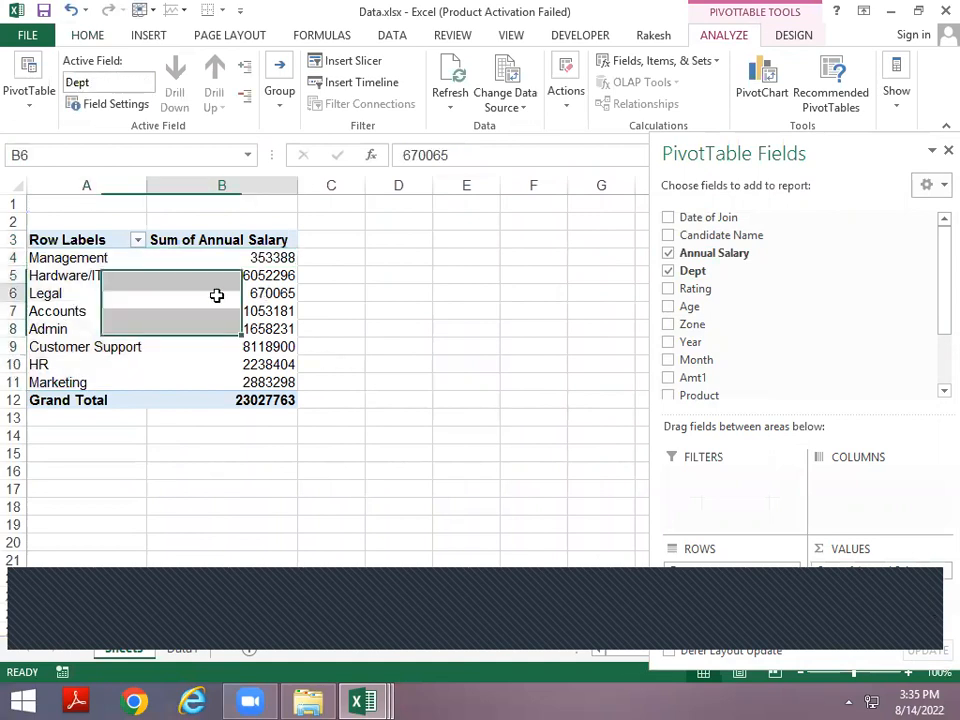
pyautogui.click(22, 293)
pyautogui.click(68, 293)
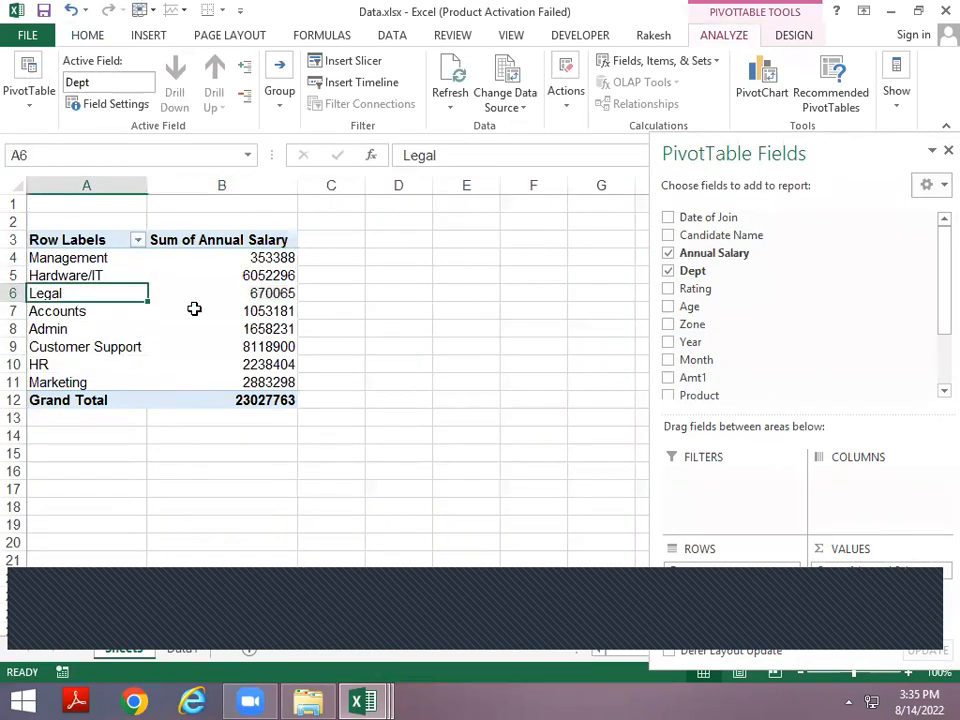
pyautogui.click(242, 294)
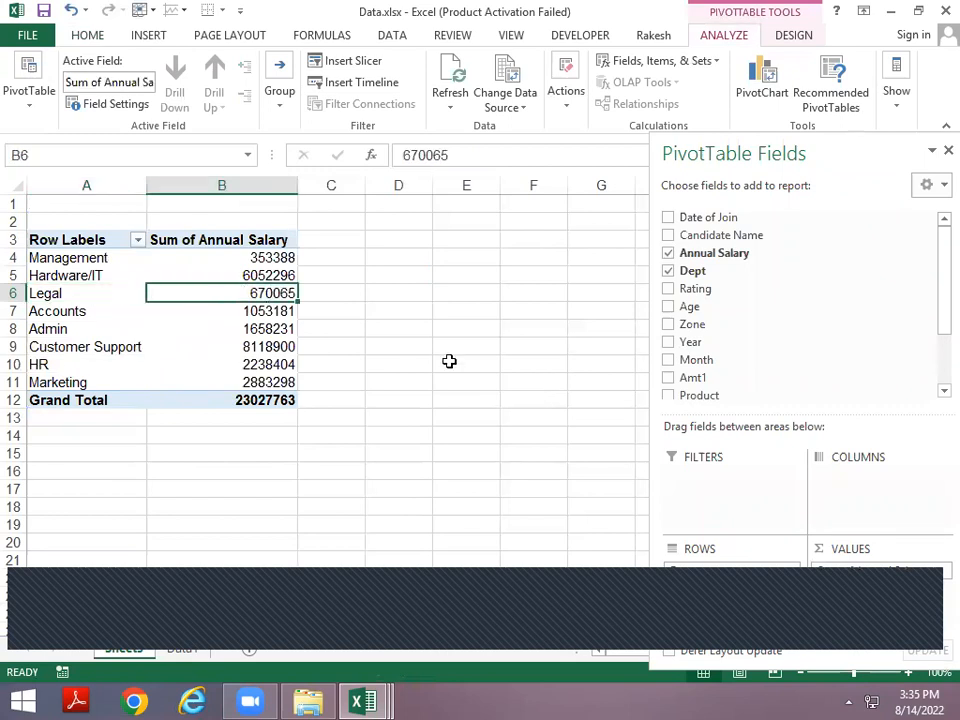
pyautogui.hotkey('ctrl', 'pagedown')
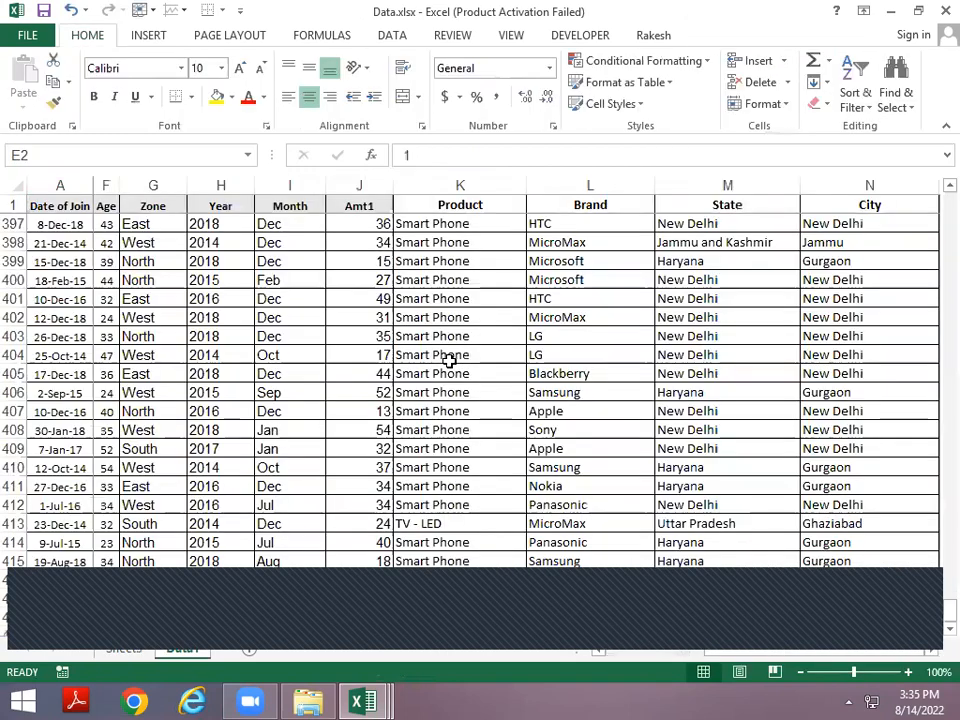
# Step: Turn on filtering for the header row of the Data1 source data
pyautogui.hotkey('ctrl', 'Up')
pyautogui.hotkey('ctrl', 'shift', 'l')
pyautogui.press('Right')
pyautogui.press('Right')
pyautogui.press('Right')
pyautogui.press('Left')
pyautogui.press('Left')
pyautogui.press('Right')
pyautogui.press('Right')
pyautogui.press('Right')
pyautogui.press('Right')
pyautogui.press('Right')
pyautogui.press('Home')
pyautogui.press('Right')
pyautogui.press('Right')
pyautogui.press('Right')
pyautogui.press('Left')
pyautogui.press('Left')
pyautogui.press('Right')
pyautogui.press('Right')
# Step: Filter the Dept column to show only the Legal records
pyautogui.hotkey('alt', 'Down')
pyautogui.press('Down')
pyautogui.press('Down')
pyautogui.press('Down')
pyautogui.press('Down')
pyautogui.press('Down')
pyautogui.press('Down')
pyautogui.press('Down')
pyautogui.press('Down')
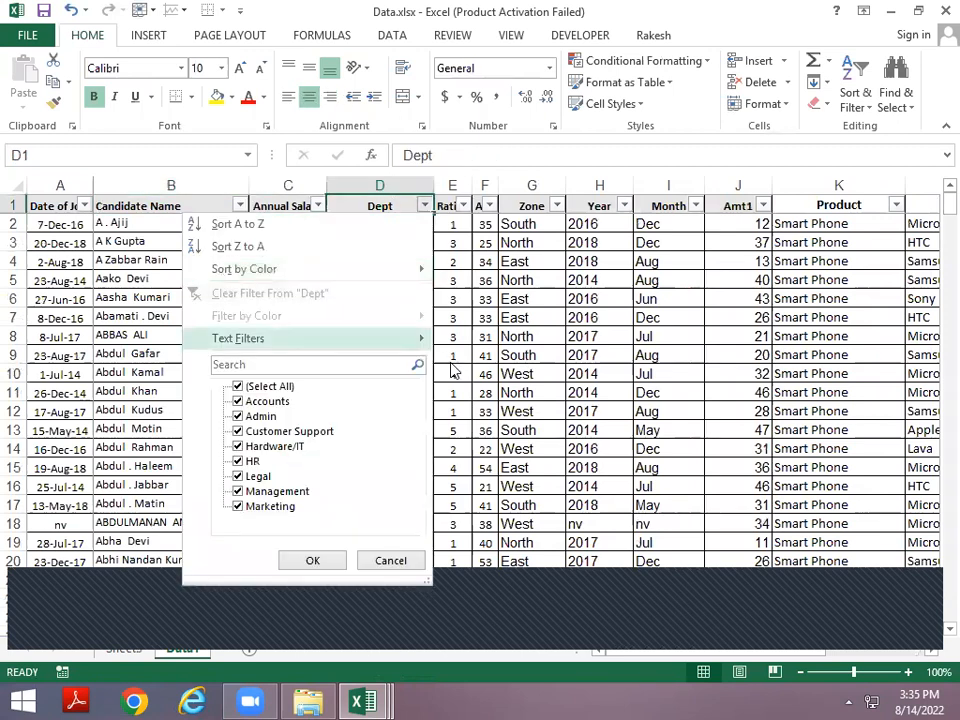
pyautogui.press('space')
pyautogui.press('Down')
pyautogui.press('Down')
pyautogui.press('Down')
pyautogui.press('Down')
pyautogui.press('Down')
pyautogui.press('Down')
pyautogui.press('space')
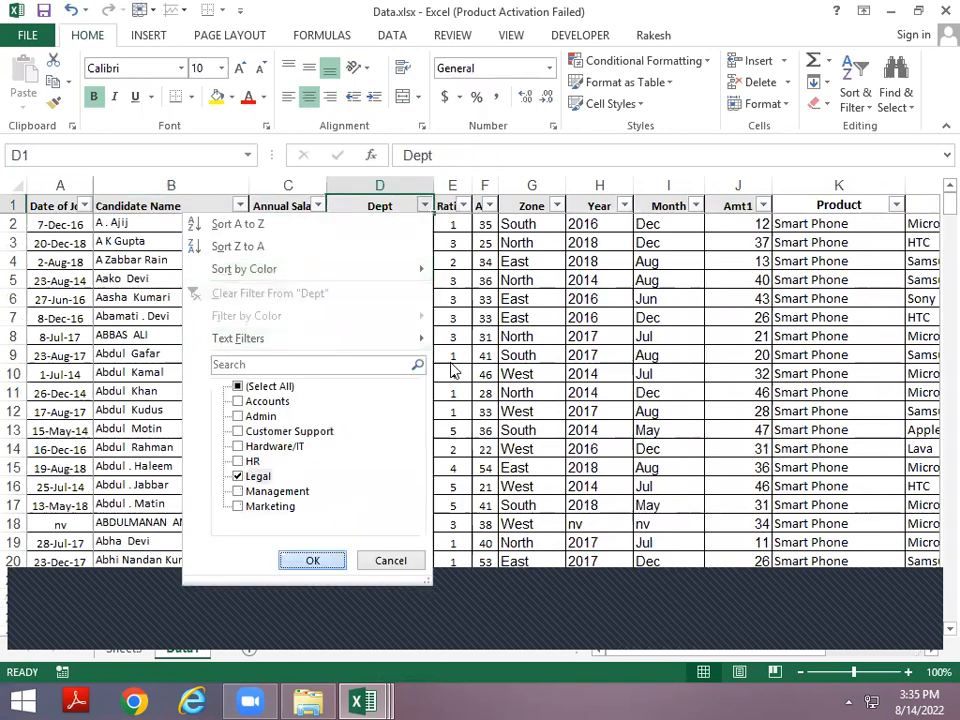
pyautogui.press('Return')
# Step: Total the filtered Annual Salary values with AutoSum in cell C421 below the data
pyautogui.press('Left')
pyautogui.press('Down')
pyautogui.press('Down')
pyautogui.press('Down')
pyautogui.press('Down')
pyautogui.press('Down')
pyautogui.press('Down')
pyautogui.press('Down')
pyautogui.press('Down')
pyautogui.press('Down')
pyautogui.press('Down')
pyautogui.press('Down')
pyautogui.press('Down')
pyautogui.press('Down')
pyautogui.press('Down')
pyautogui.press('Down')
pyautogui.hotkey('alt', '=')
pyautogui.press('Return')
pyautogui.press('Up')
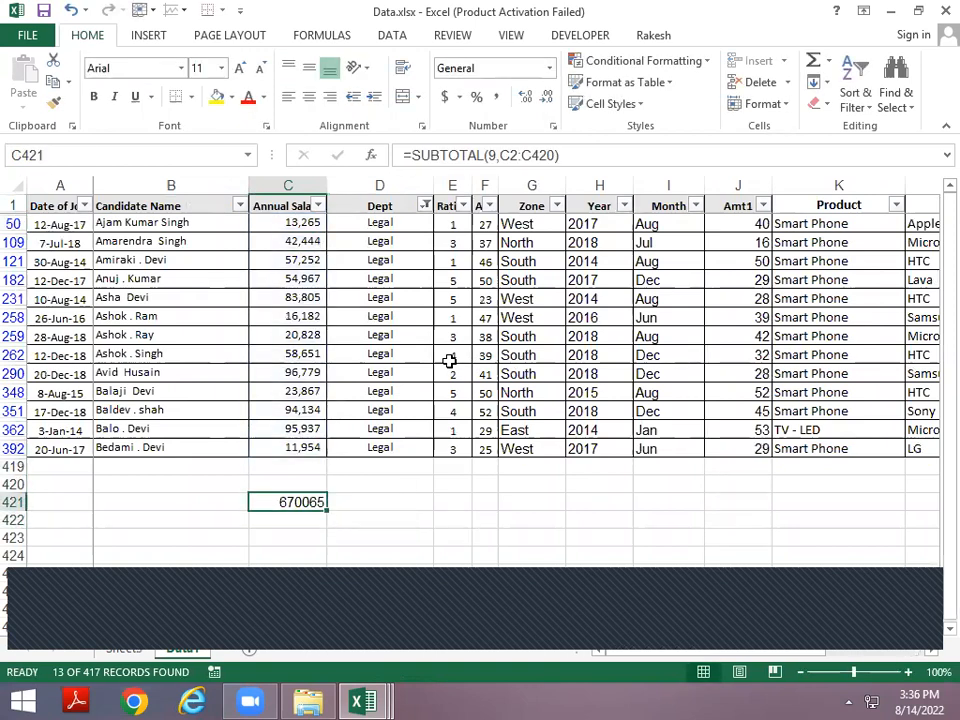
# Step: Compare the source data total with the Legal department's Sum of Annual Salary in the pivot table
pyautogui.hotkey('ctrl', 'pageup')
pyautogui.press('Up')
pyautogui.press('Up')
pyautogui.press('Down')
pyautogui.press('Down')
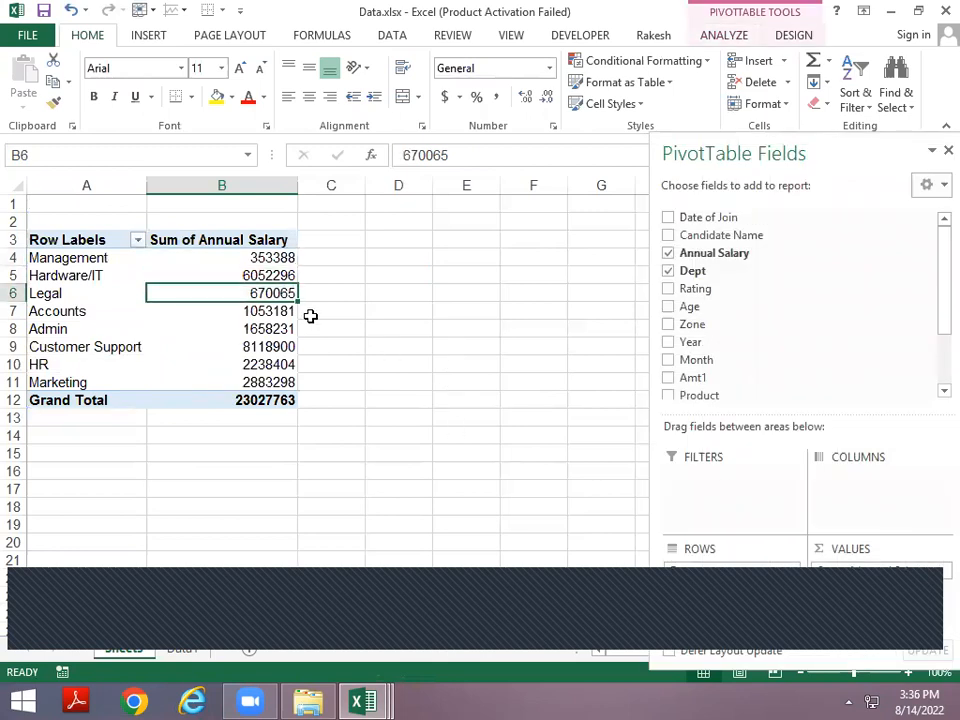
pyautogui.click(372, 311)
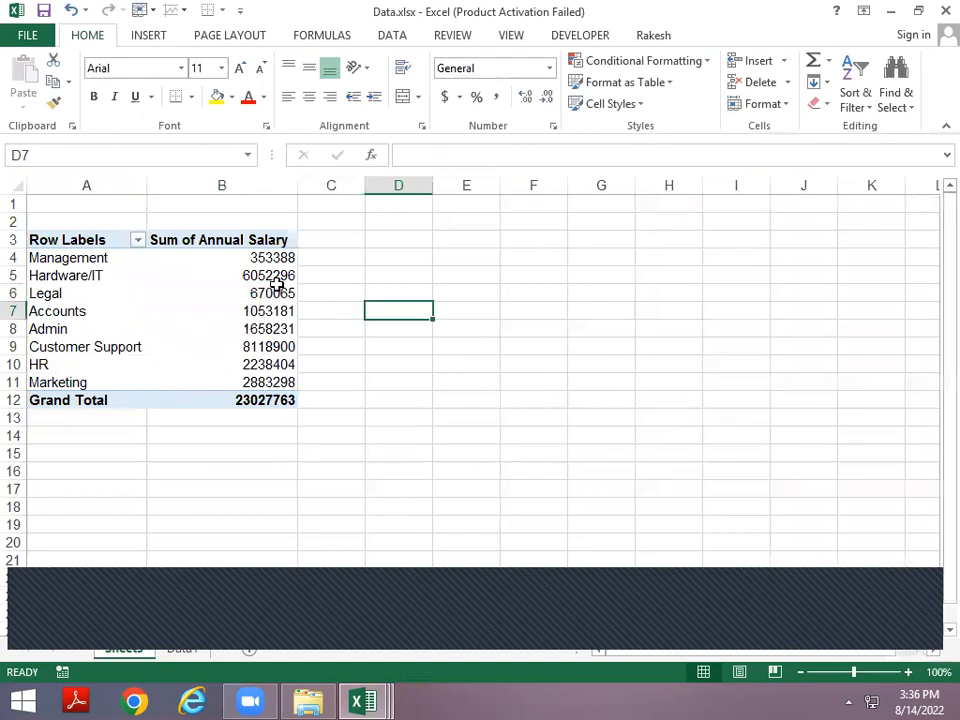
pyautogui.click(273, 290)
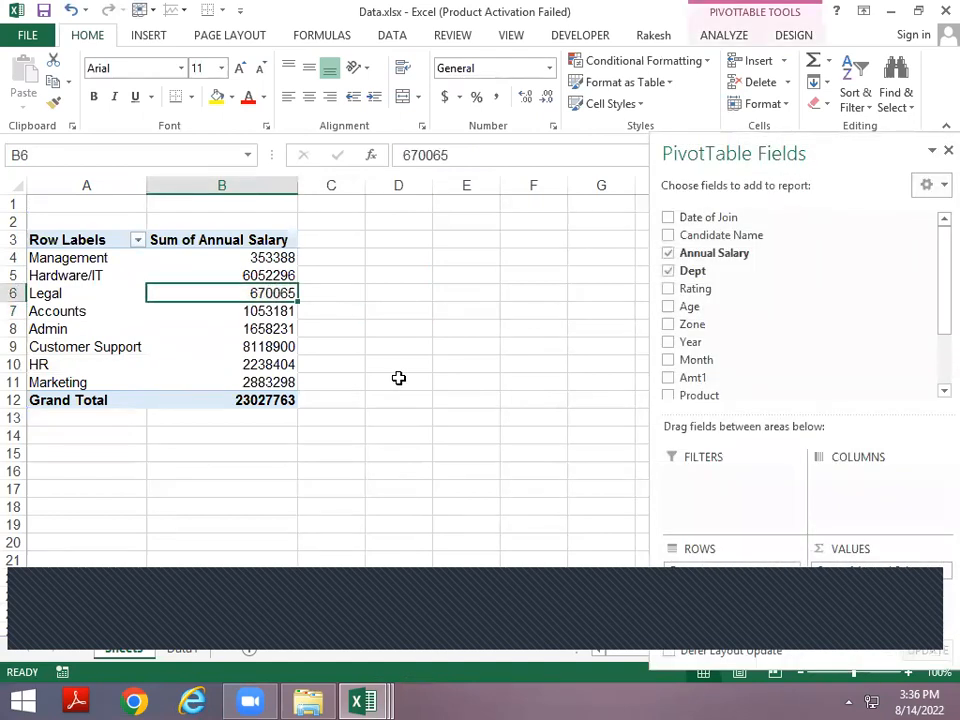
pyautogui.click(135, 296)
pyautogui.moveTo(146, 294); pyautogui.dragTo(277, 290)
# Step: Drill down into the Legal department's Sum of Annual Salary and examine its detail records on a separate sheet
pyautogui.doubleClick(260, 292)
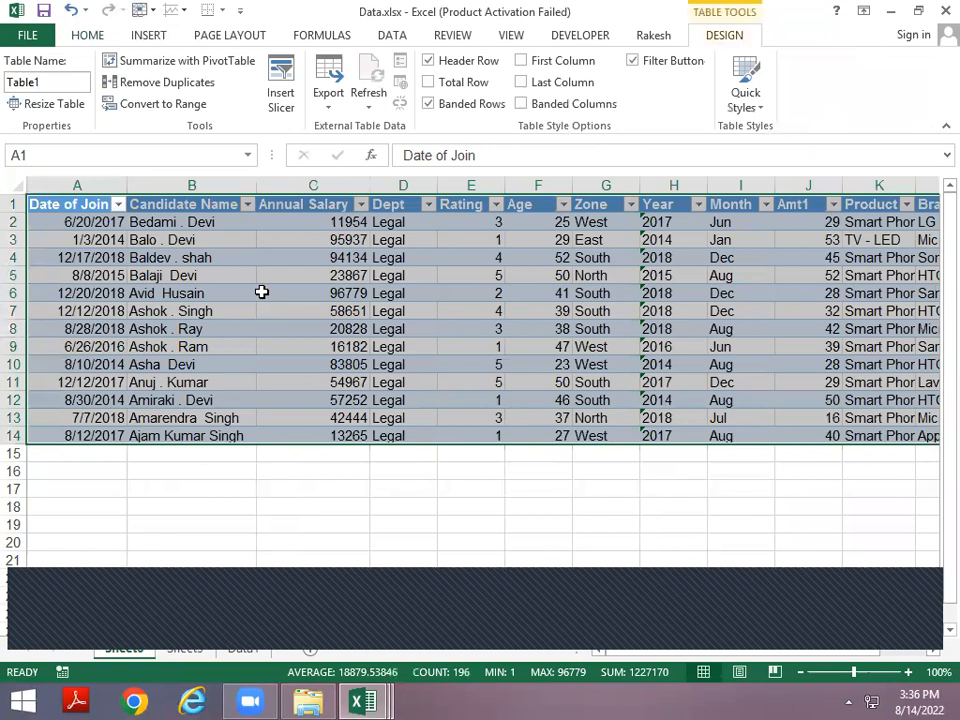
pyautogui.press('Right')
pyautogui.press('Right')
pyautogui.press('Right')
pyautogui.press('Right')
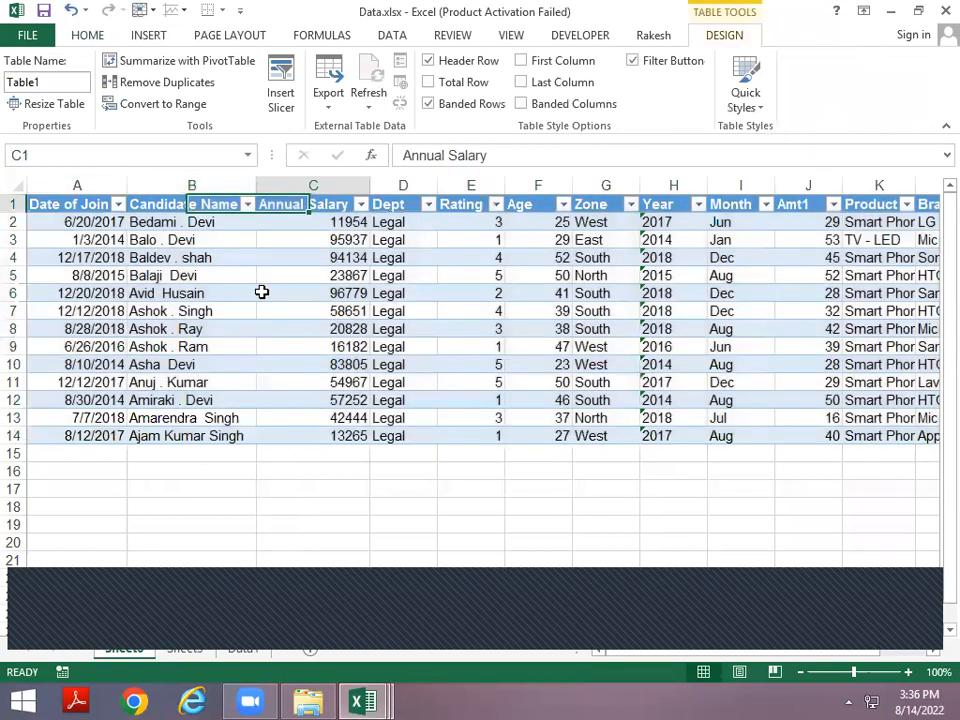
pyautogui.press('Left')
pyautogui.hotkey('ctrl', 'Down')
pyautogui.press('Up')
pyautogui.press('Up')
pyautogui.press('Right')
pyautogui.press('Right')
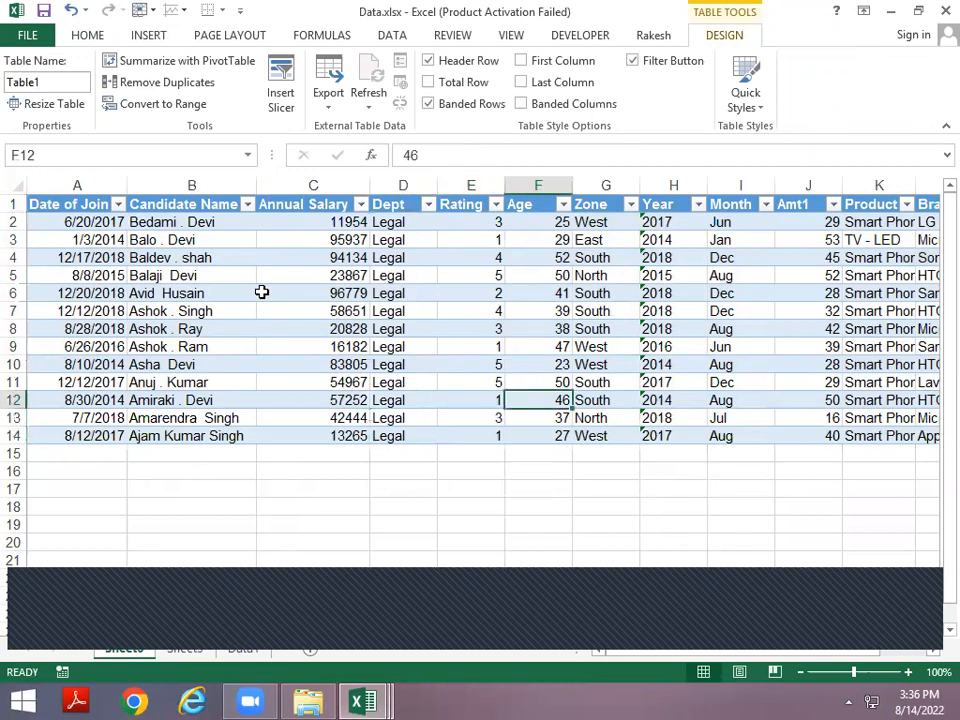
# Step: Recheck the Legal value in the pivot table and delete the drill-down detail sheet
pyautogui.hotkey('ctrl', 'pagedown')
pyautogui.press('Up')
pyautogui.press('Down')
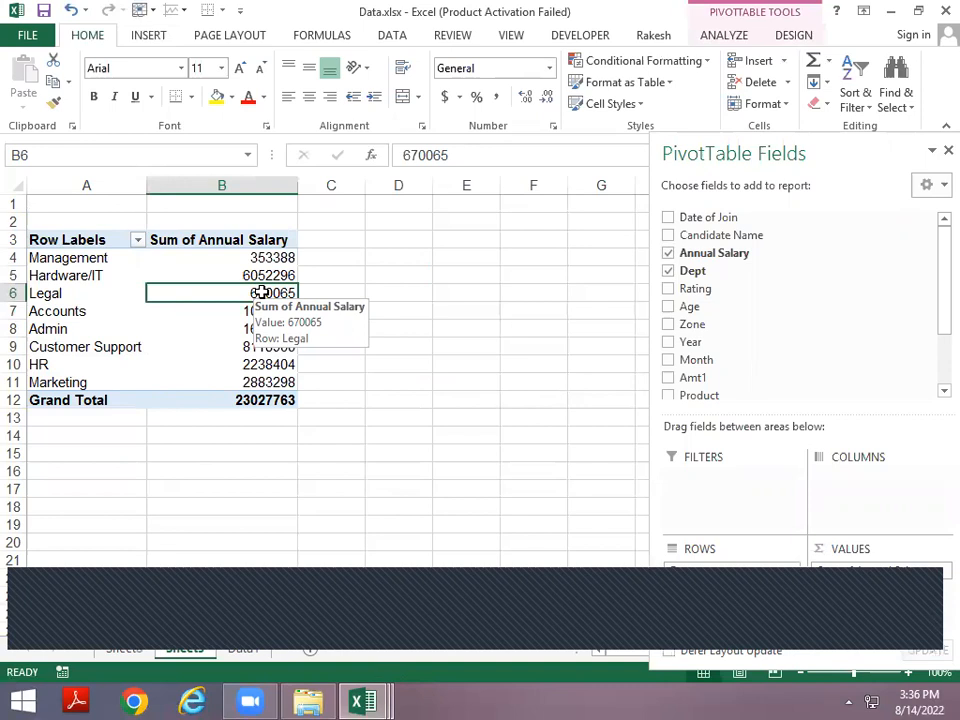
pyautogui.hotkey('alt', 'Tab')
pyautogui.click(261, 292)
pyautogui.hotkey('ctrl', 'pageup')
pyautogui.hotkey('alt', 'e')
pyautogui.press('l')
pyautogui.press('Return')
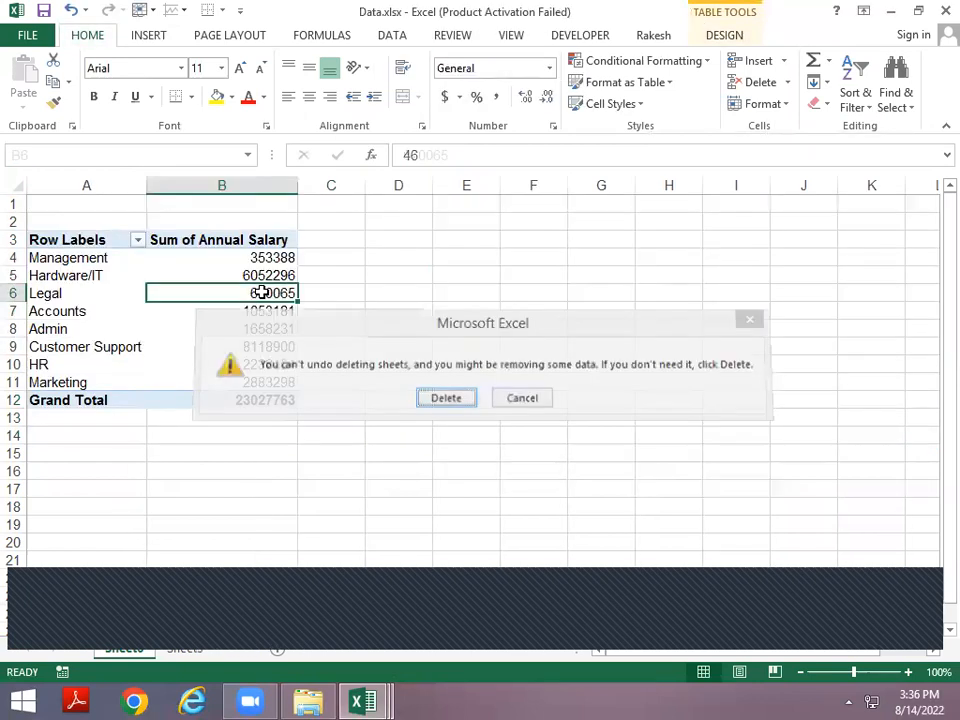
pyautogui.hotkey('alt', 'Tab')
pyautogui.click(261, 296)
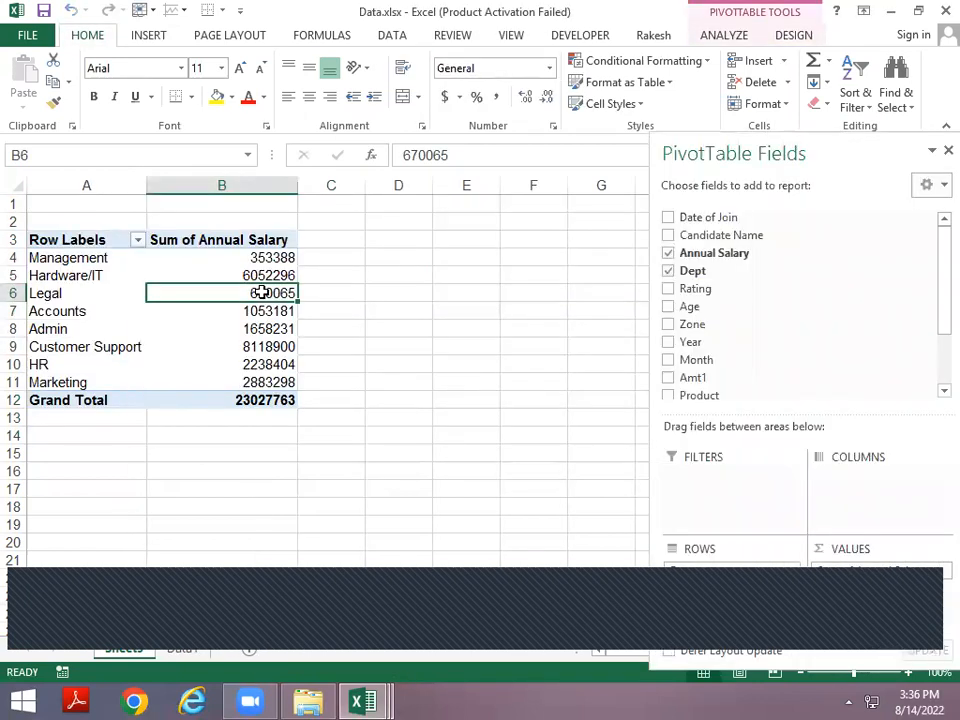
# Step: View the Grouping (Dates) topic in Pivot Table Part-1.xlsx and return to the Data.xlsx pivot table
pyautogui.hotkey('alt', 'Tab')
pyautogui.hotkey('ctrl', 'pagedown')
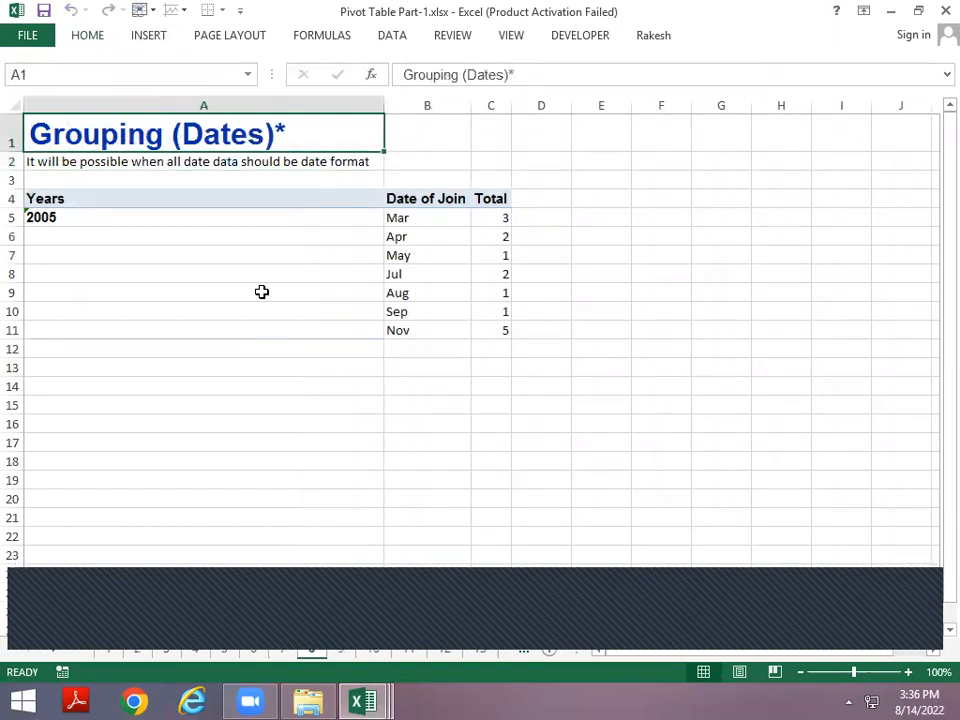
pyautogui.hotkey('alt', 'Tab')
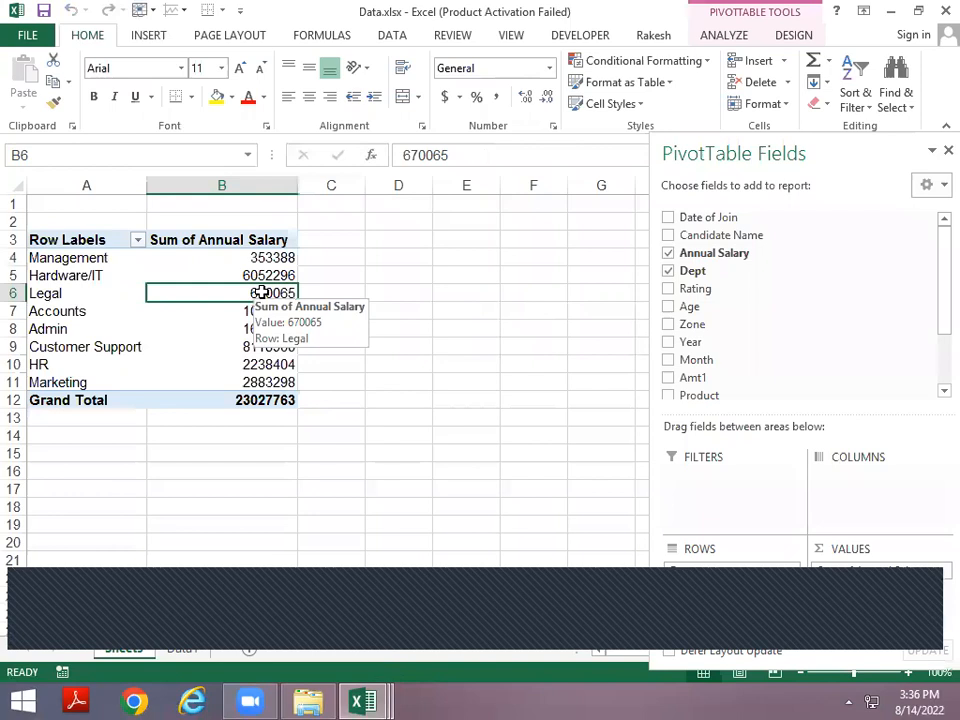
# Step: Hide the worksheet containing the department salary pivot table
pyautogui.rightClick(125, 648)
pyautogui.click(170, 580)
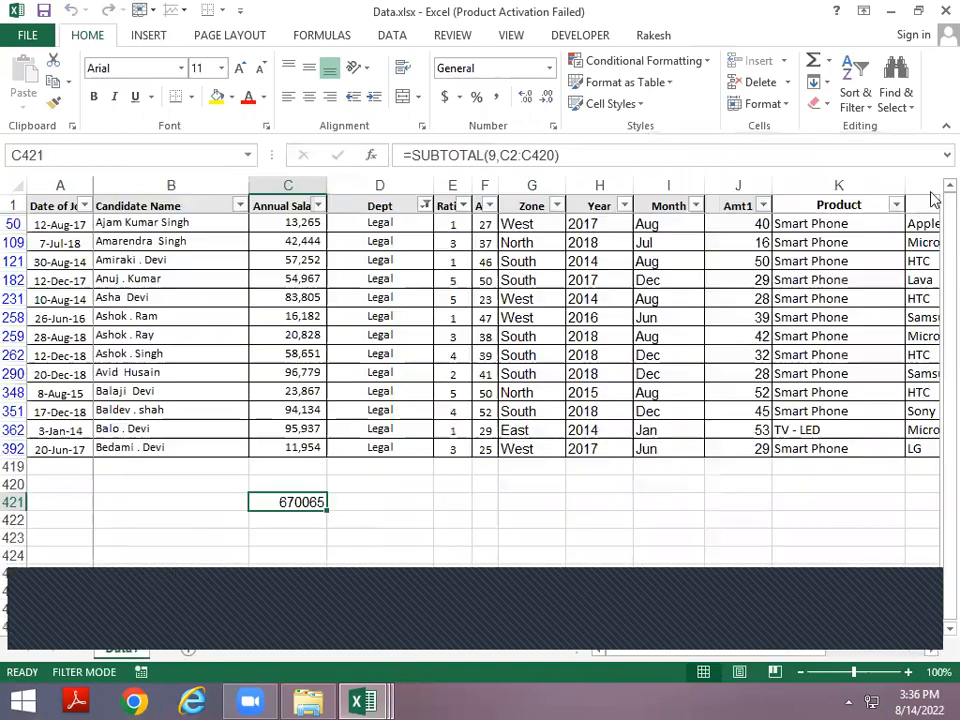
# Step: Delete the subtotal formula in cell C421 below the Annual Salary column
pyautogui.click(287, 260)
pyautogui.hotkey('ctrl', 'Down')
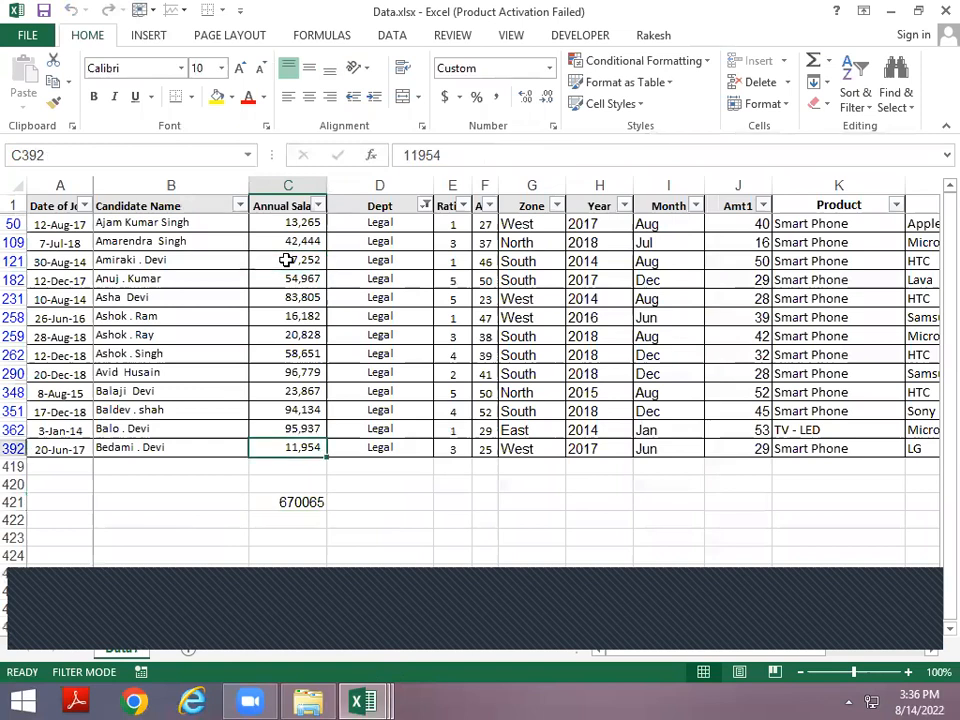
pyautogui.press('Down')
pyautogui.press('Down')
pyautogui.press('Down')
pyautogui.press('Delete')
pyautogui.press('Up')
pyautogui.hotkey('ctrl', 'Up')
pyautogui.hotkey('ctrl', 'Up')
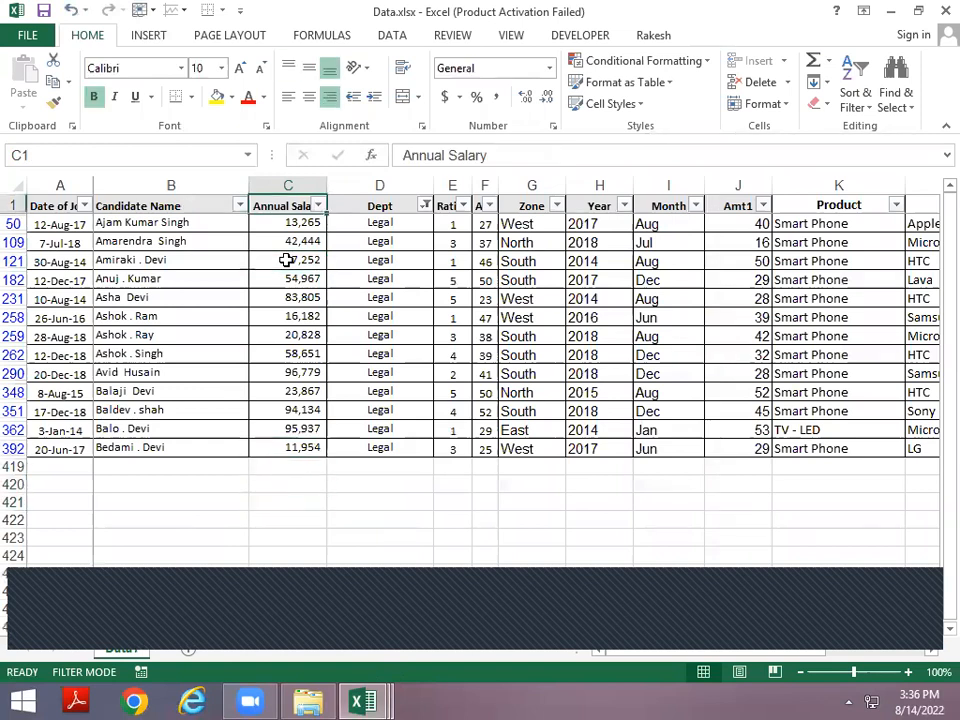
# Step: Remove the filters from the Data1 table and go back to the first records
pyautogui.hotkey('ctrl', 'shift', 'l')
pyautogui.hotkey('ctrl', 'Home')
pyautogui.press('Down')
pyautogui.press('Down')
pyautogui.press('Down')
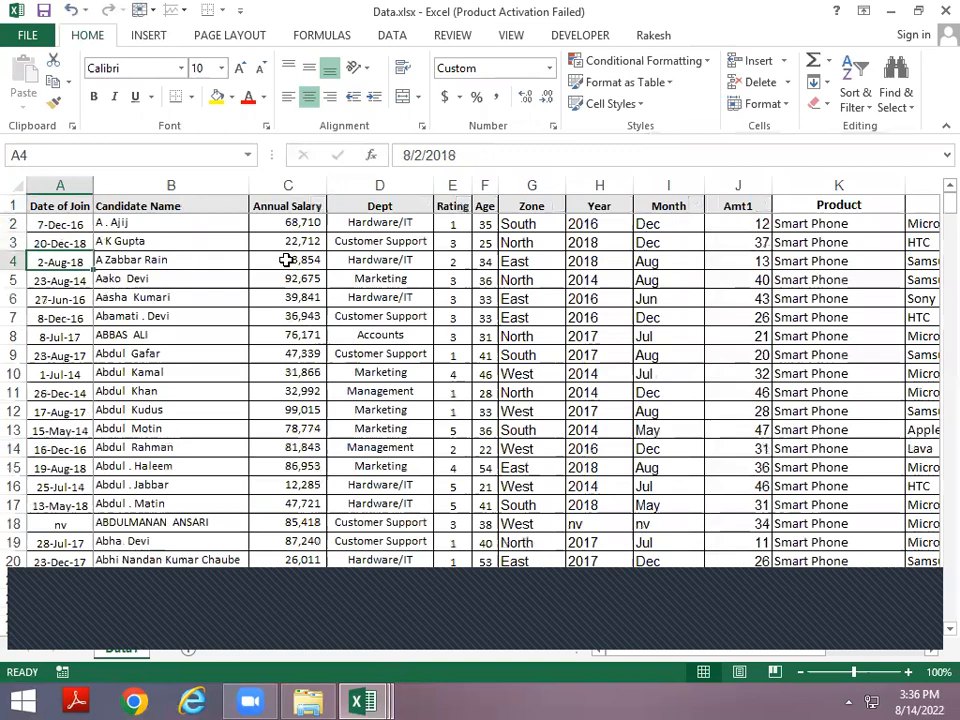
# Step: Replace the nv entry in cell A18 of the Date of Join column with the date copied from A15
pyautogui.hotkey('ctrl', 'Down')
pyautogui.press('Up')
pyautogui.press('Up')
pyautogui.hotkey('ctrl', 'Up')
pyautogui.press('Down')
pyautogui.press('Down')
pyautogui.press('Down')
pyautogui.press('Down')
pyautogui.press('Down')
pyautogui.press('Down')
pyautogui.press('Down')
pyautogui.press('Down')
pyautogui.press('Down')
pyautogui.press('Down')
pyautogui.press('Down')
pyautogui.press('Down')
pyautogui.press('Down')
pyautogui.press('Down')
pyautogui.press('Down')
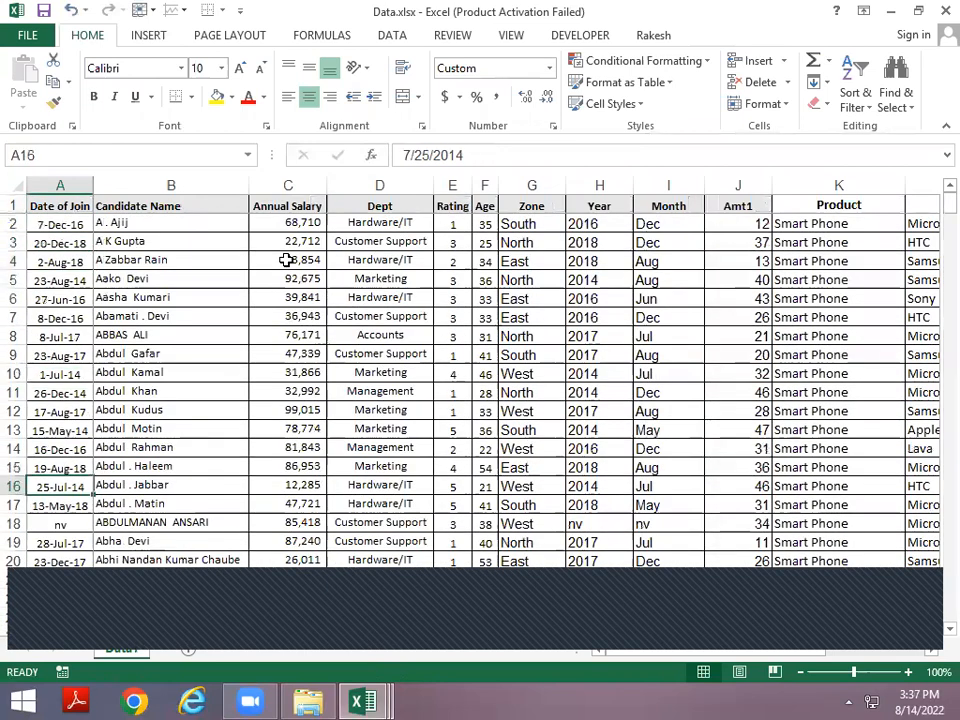
pyautogui.press('Up')
pyautogui.hotkey('ctrl', 'c')
pyautogui.press('Down')
pyautogui.press('Down')
pyautogui.press('Down')
pyautogui.press('Return')
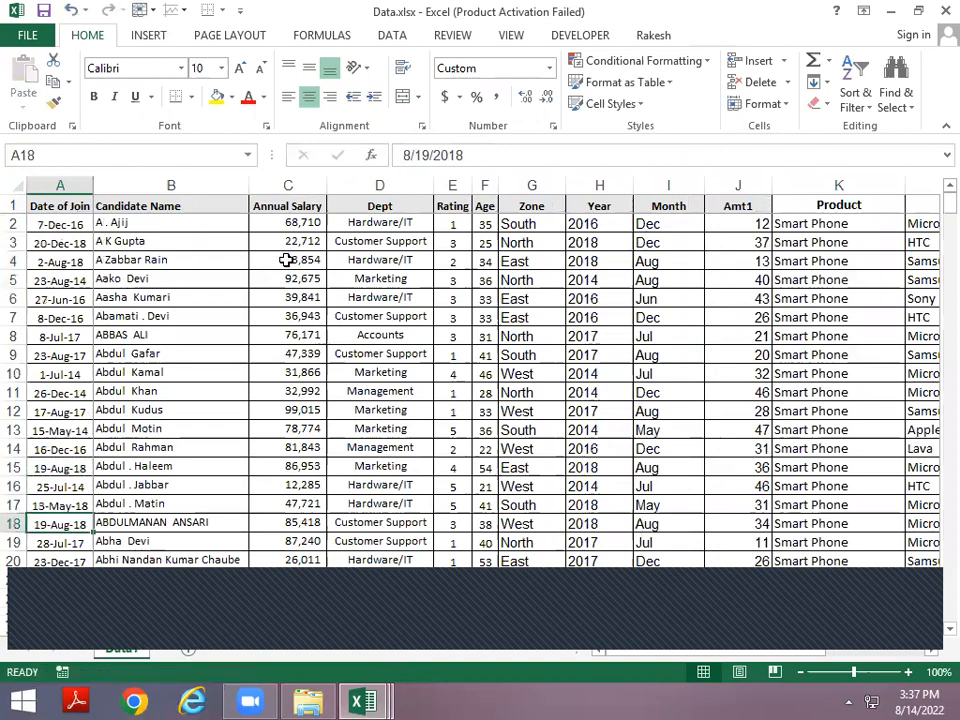
# Step: Insert a pivot table on a new worksheet from the range Data1!$A$1:$N$418
pyautogui.press('Up')
pyautogui.press('alt')
pyautogui.press('n')
pyautogui.press('v')
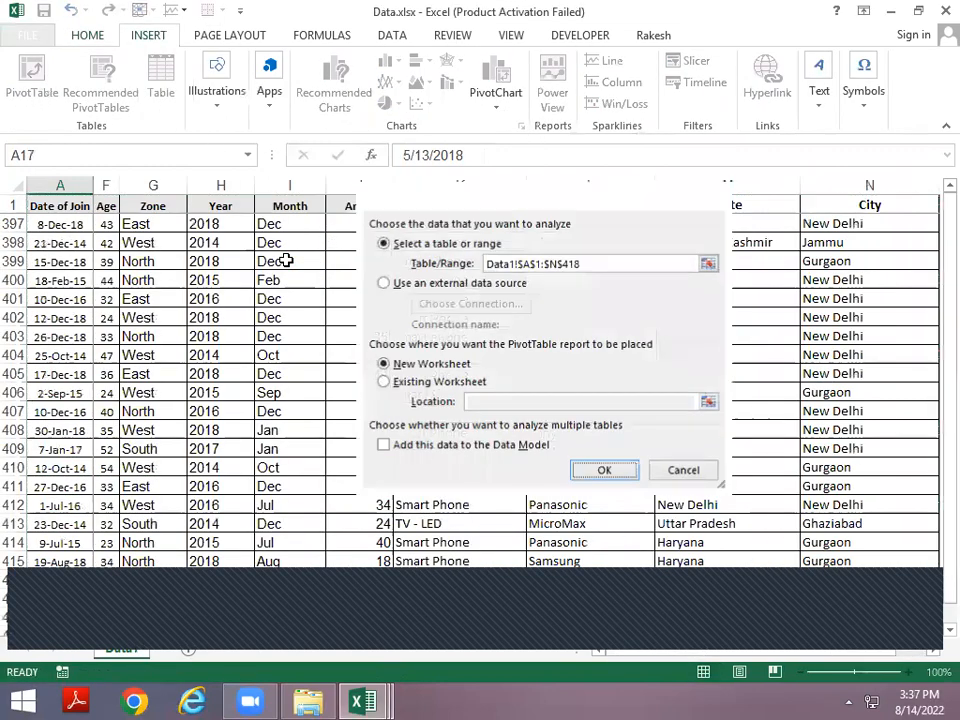
pyautogui.press('Return')
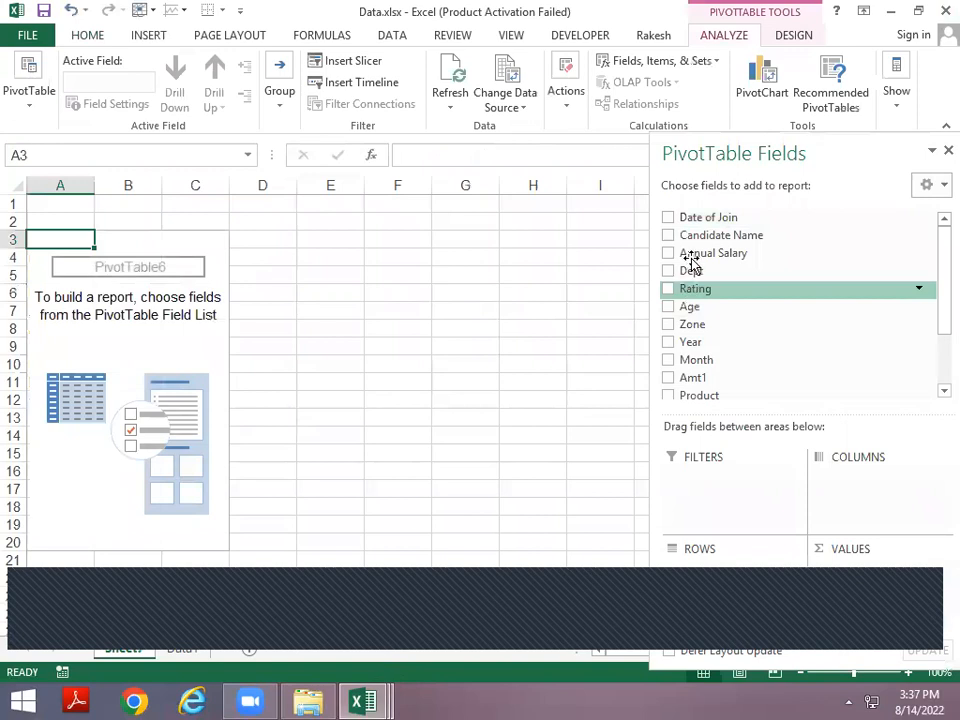
# Step: Place the Date of Join field in the row area and refresh the pivot table
pyautogui.moveTo(679, 226); pyautogui.dragTo(705, 581)
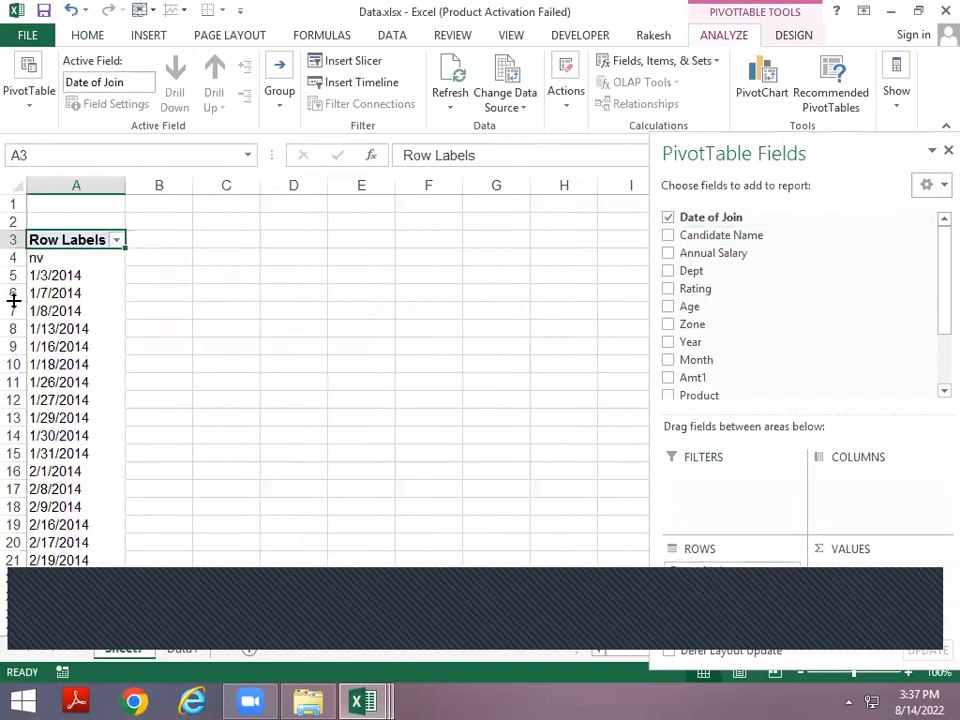
pyautogui.click(79, 261)
pyautogui.click(79, 317)
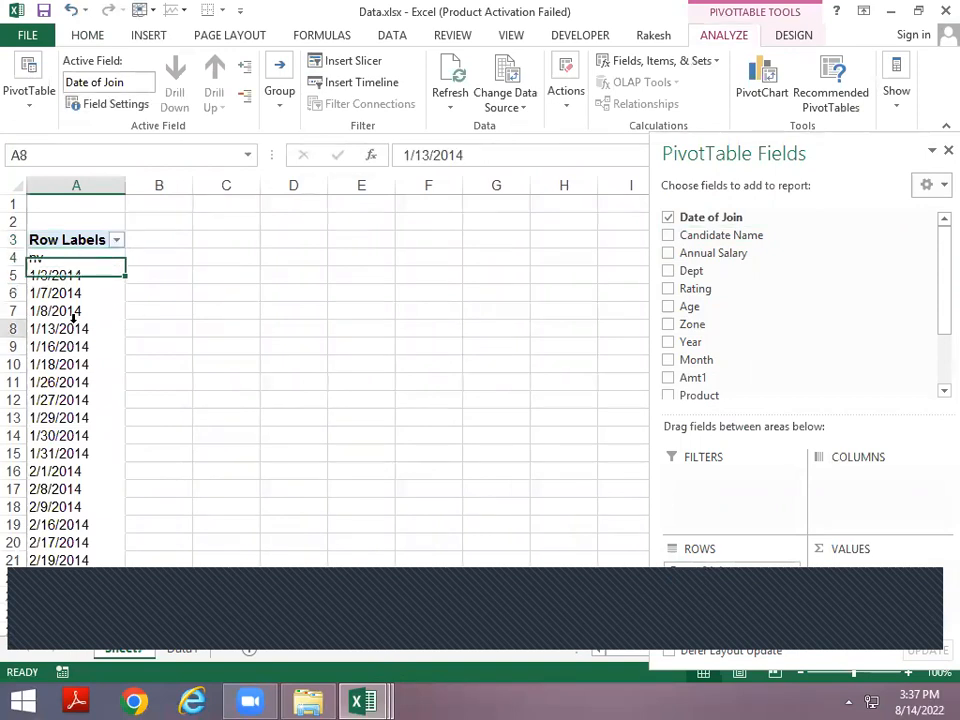
pyautogui.rightClick(77, 322)
pyautogui.click(104, 386)
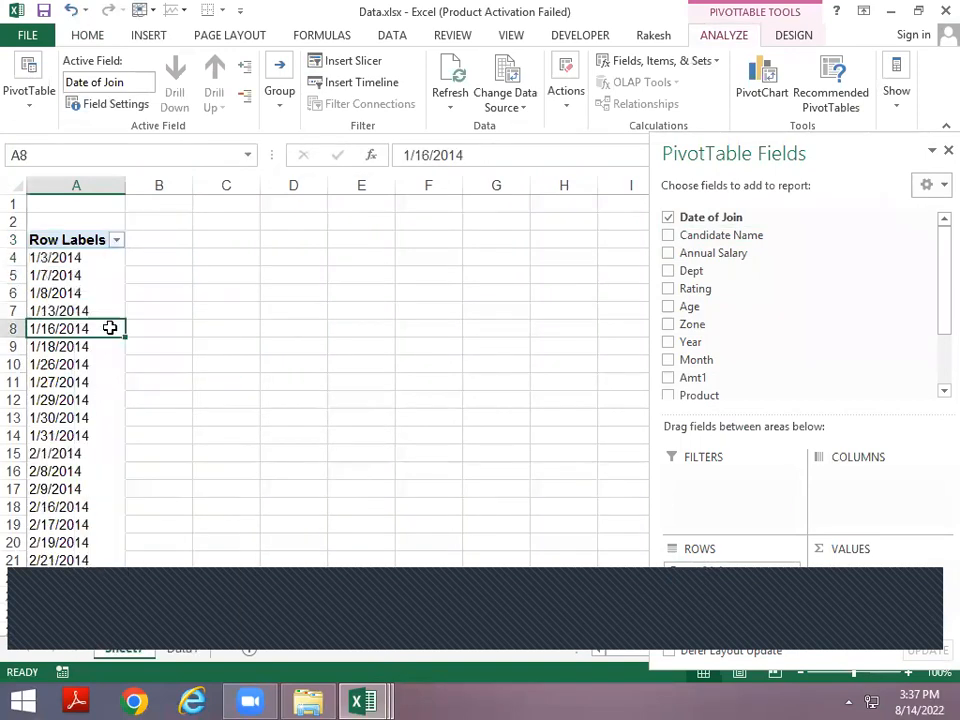
# Step: Check the Date of Join row labels and add the same field to the values area as a count
pyautogui.hotkey('ctrl', 'Down')
pyautogui.press('Up')
pyautogui.press('Up')
pyautogui.hotkey('ctrl', 'Up')
pyautogui.press('Down')
pyautogui.press('Down')
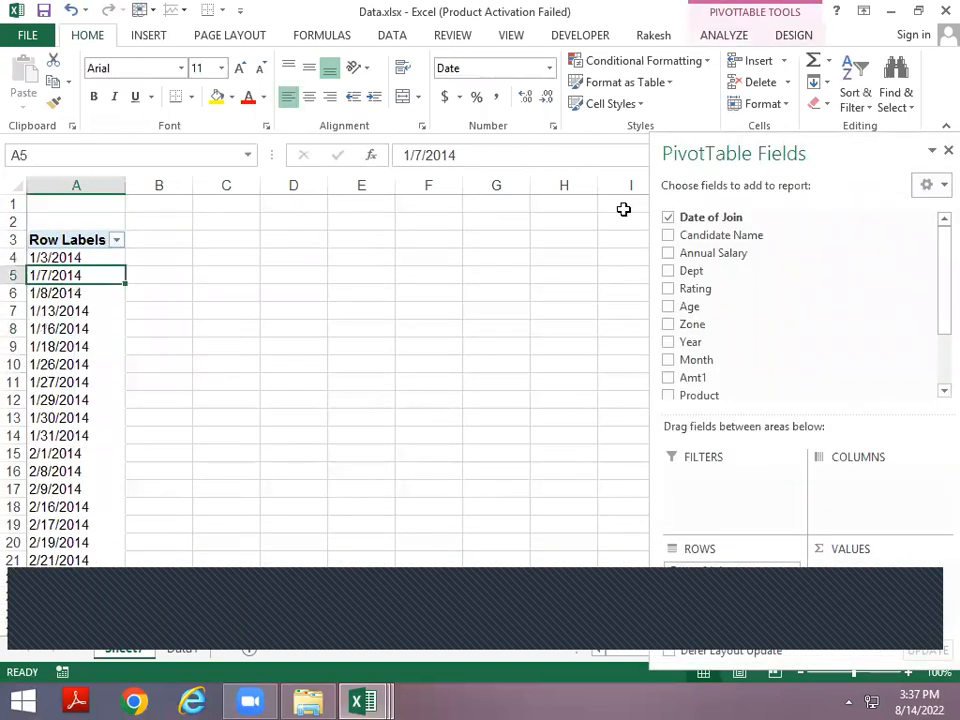
pyautogui.moveTo(692, 224); pyautogui.dragTo(859, 591)
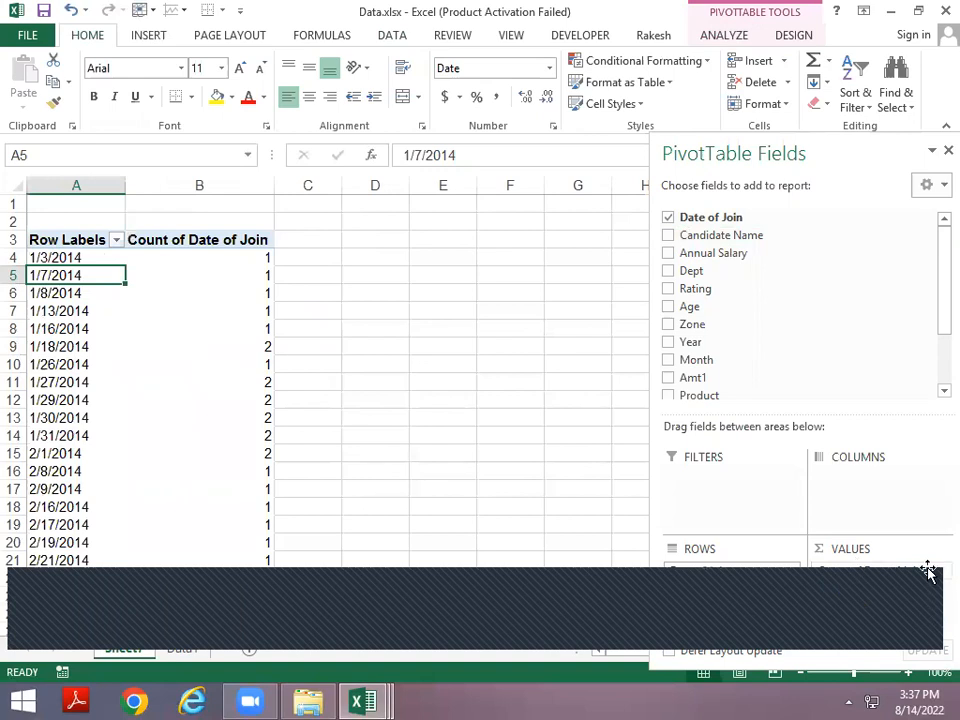
# Step: Try to group the Date of Join row labels in the pivot table
pyautogui.rightClick(64, 298)
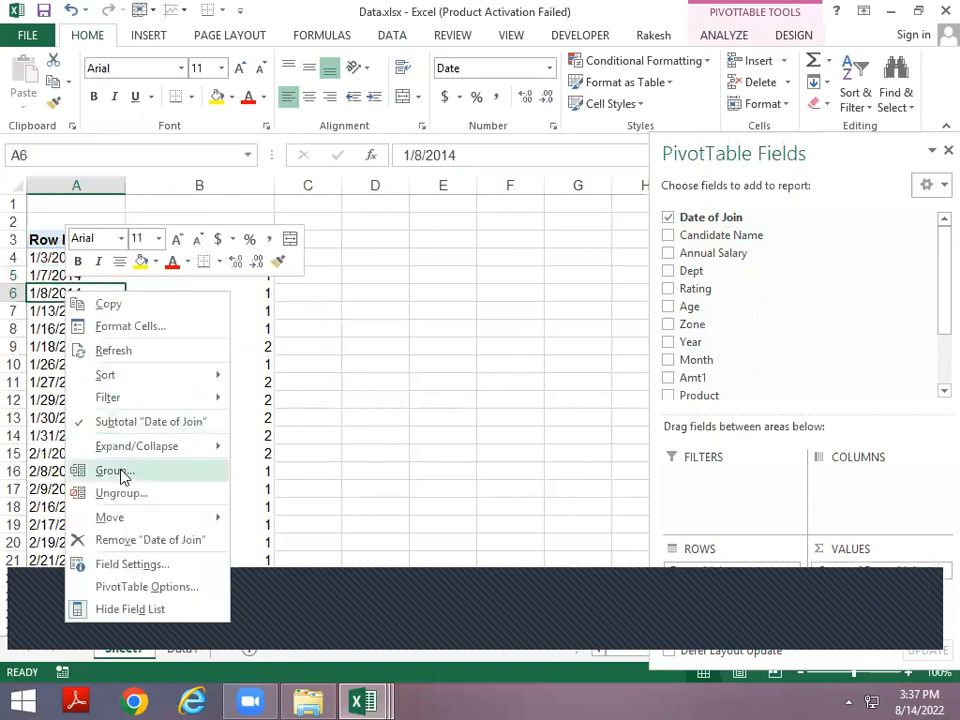
pyautogui.click(118, 471)
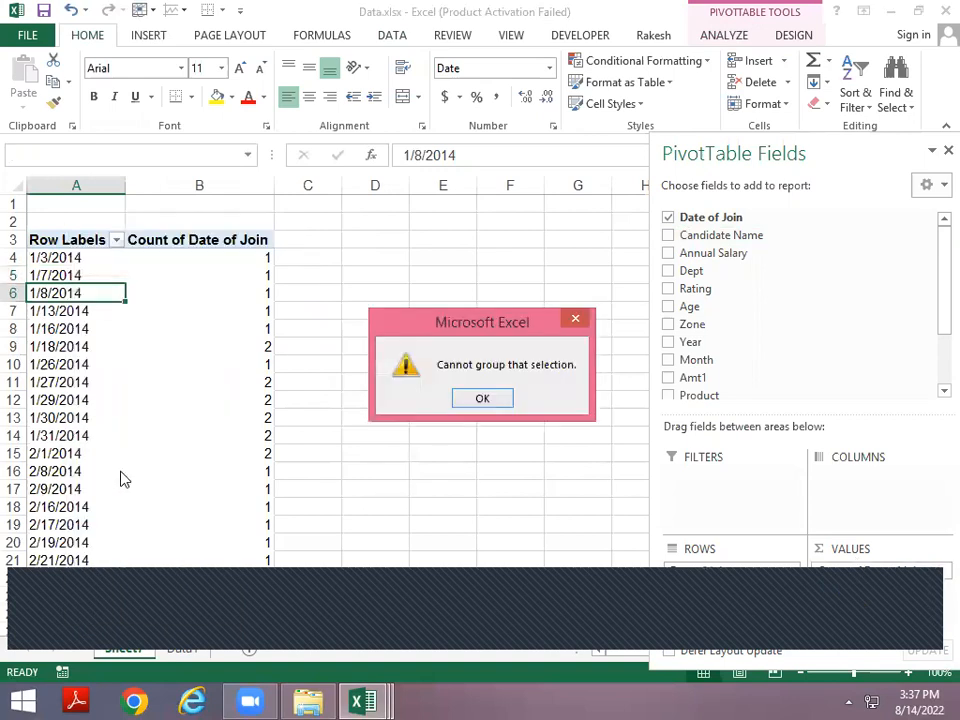
pyautogui.click(484, 398)
# Step: Examine the Date of Join row labels in the pivot table and the Date of Join column on the Data1 sheet
pyautogui.scroll(-14, 139, 436)
pyautogui.scroll(-17, 136, 439)
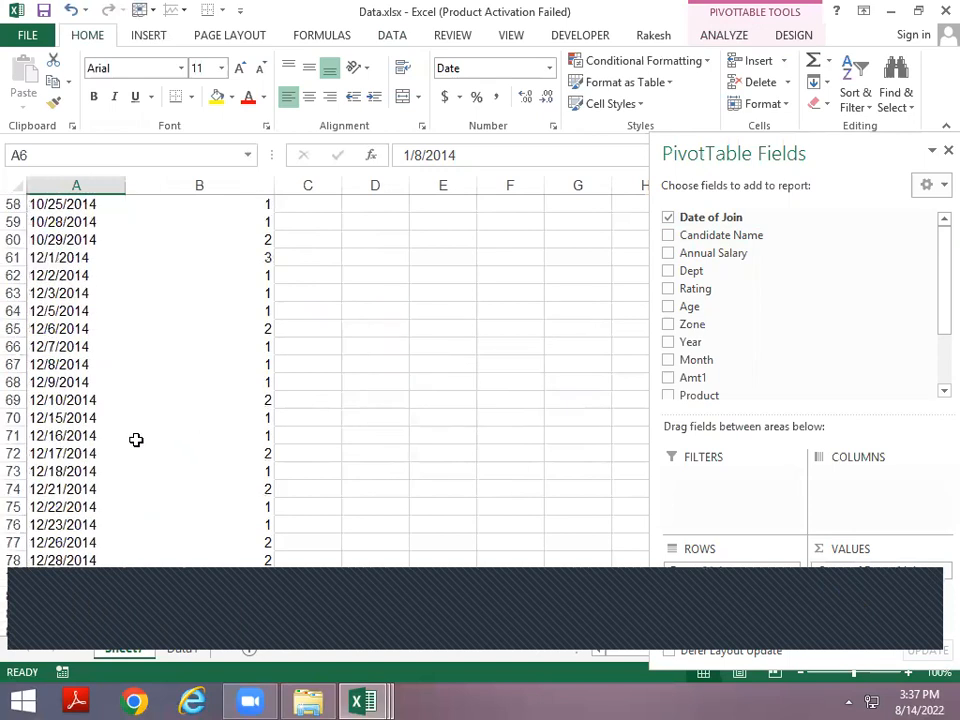
pyautogui.scroll(-5, 136, 439)
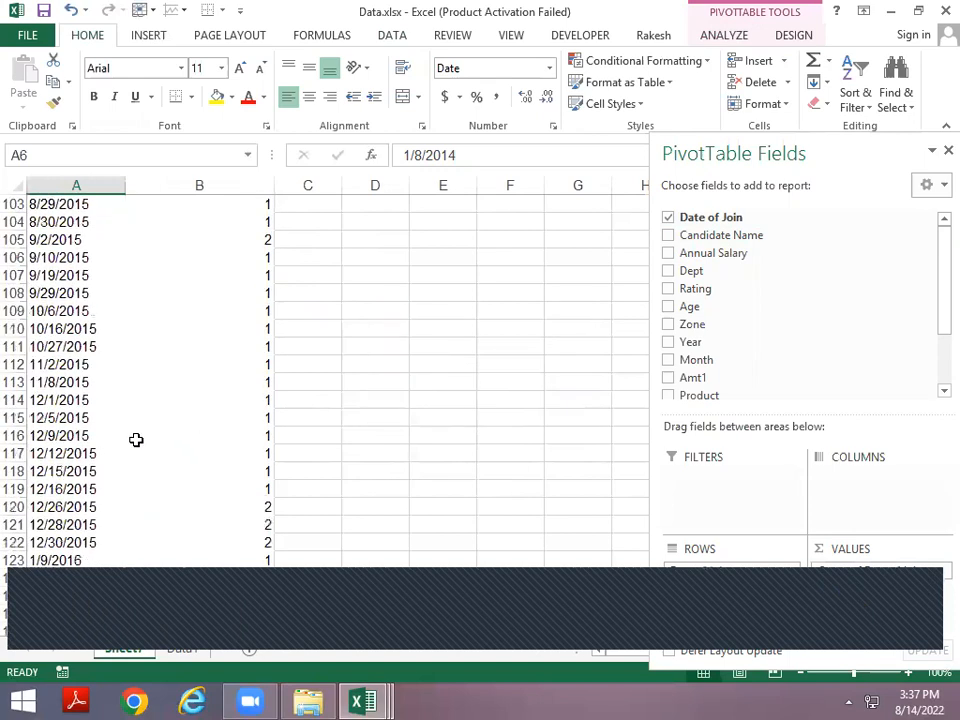
pyautogui.scroll(-1, 97, 422)
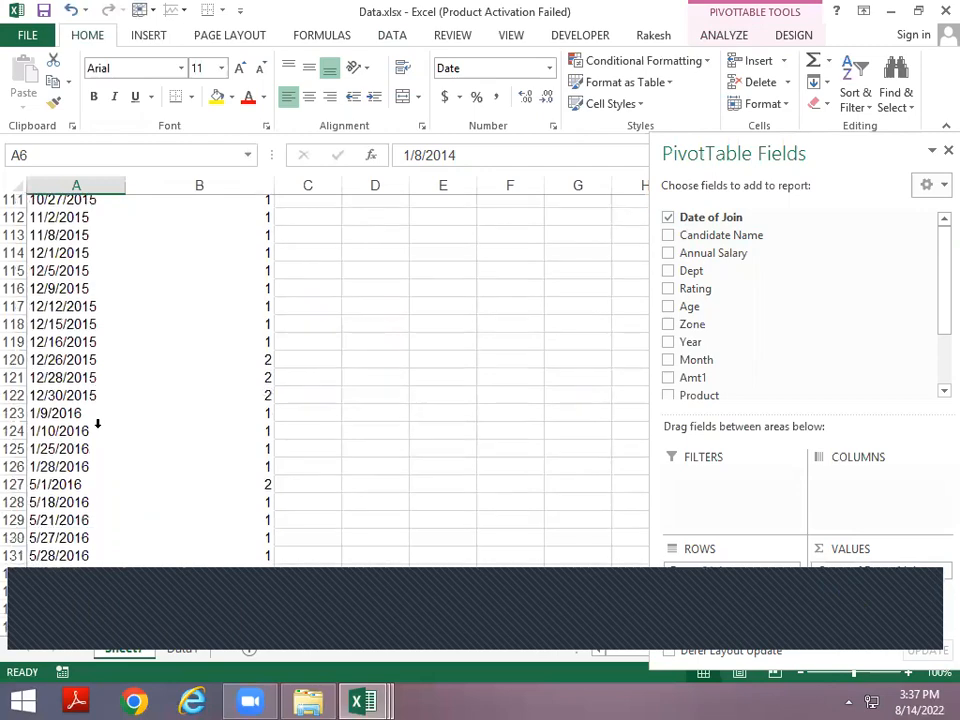
pyautogui.hotkey('ctrl', 'pagedown')
pyautogui.hotkey('ctrl', 'Home')
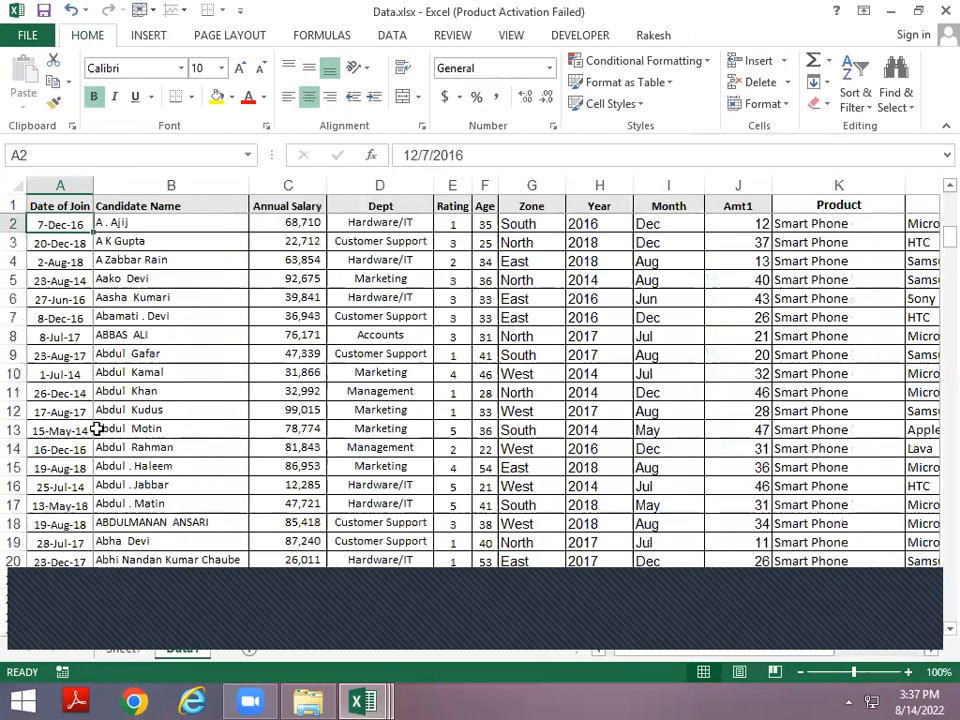
pyautogui.hotkey('ctrl', 'shift', 'Down')
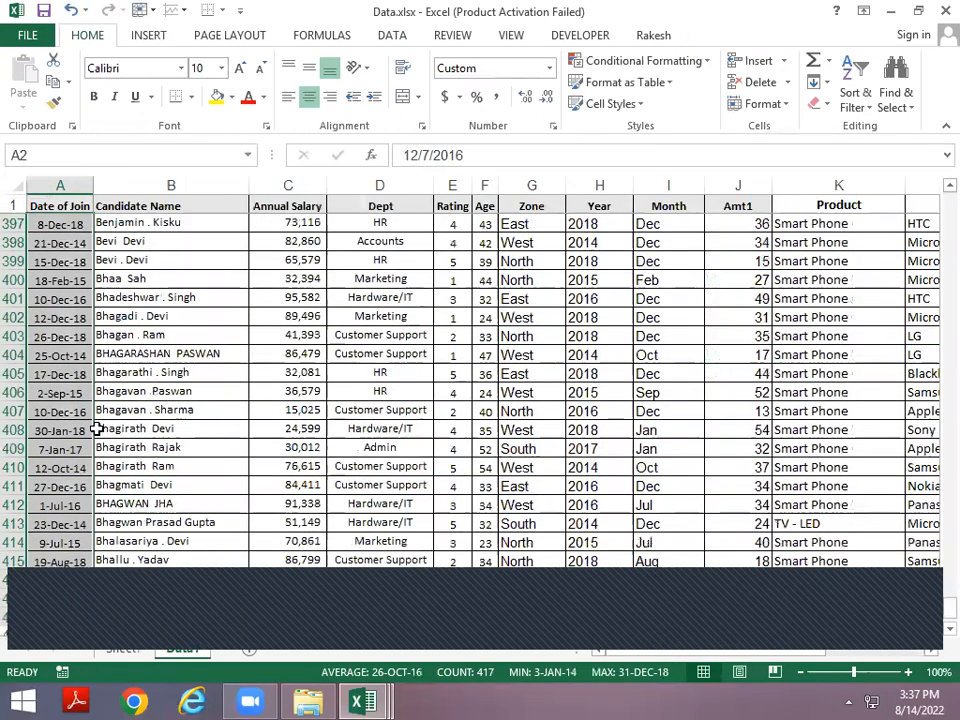
pyautogui.press('Down')
pyautogui.press('Up')
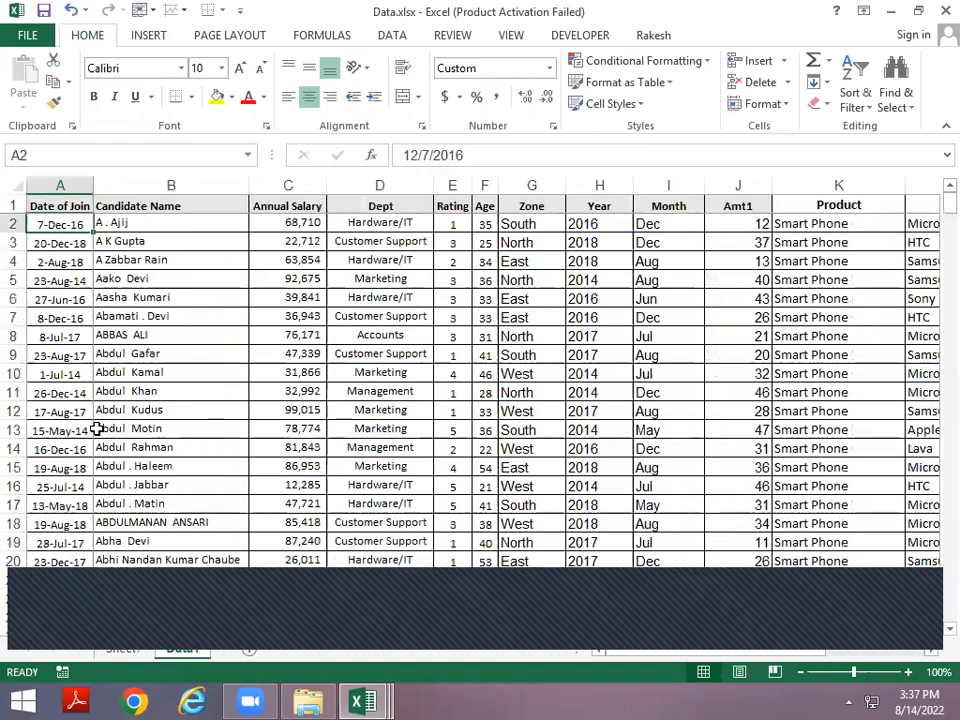
# Step: Clear all dates below the header in the Date of Join column, cells A2:A418
pyautogui.press('Up')
pyautogui.press('Down')
pyautogui.hotkey('ctrl', 'shift', 'Down')
pyautogui.press('Delete')
# Step: Enter the dates 1 jan 2015 and 31 dec 2018 in cells B422 and B423 below the data
pyautogui.press('Down')
pyautogui.press('Right')
pyautogui.hotkey('ctrl', 'Down')
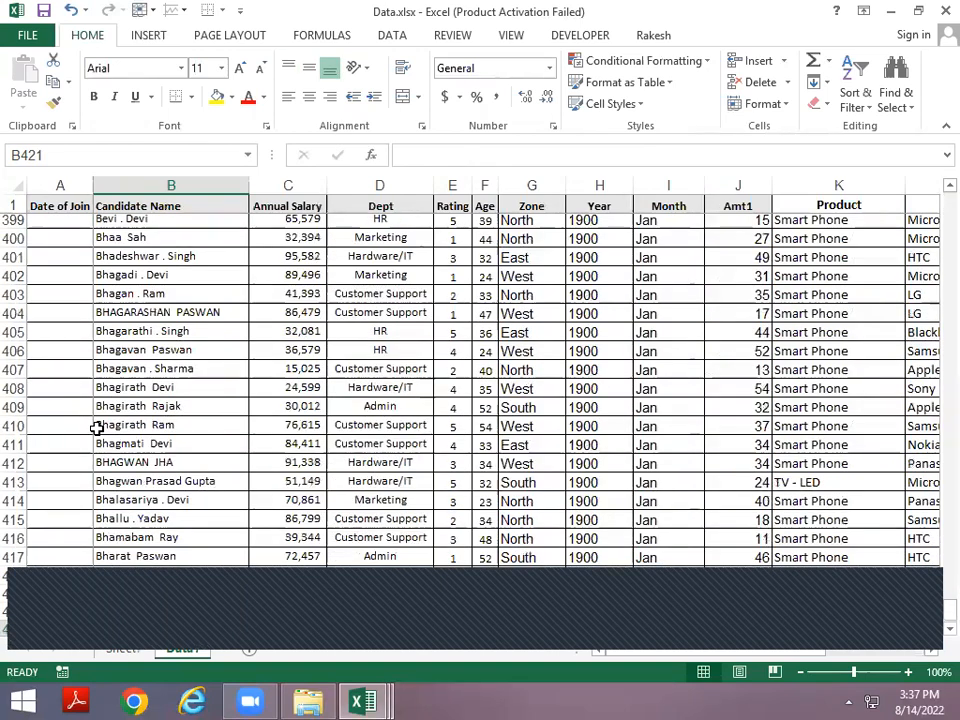
pyautogui.press('Down')
pyautogui.press('Down')
pyautogui.press('Up')
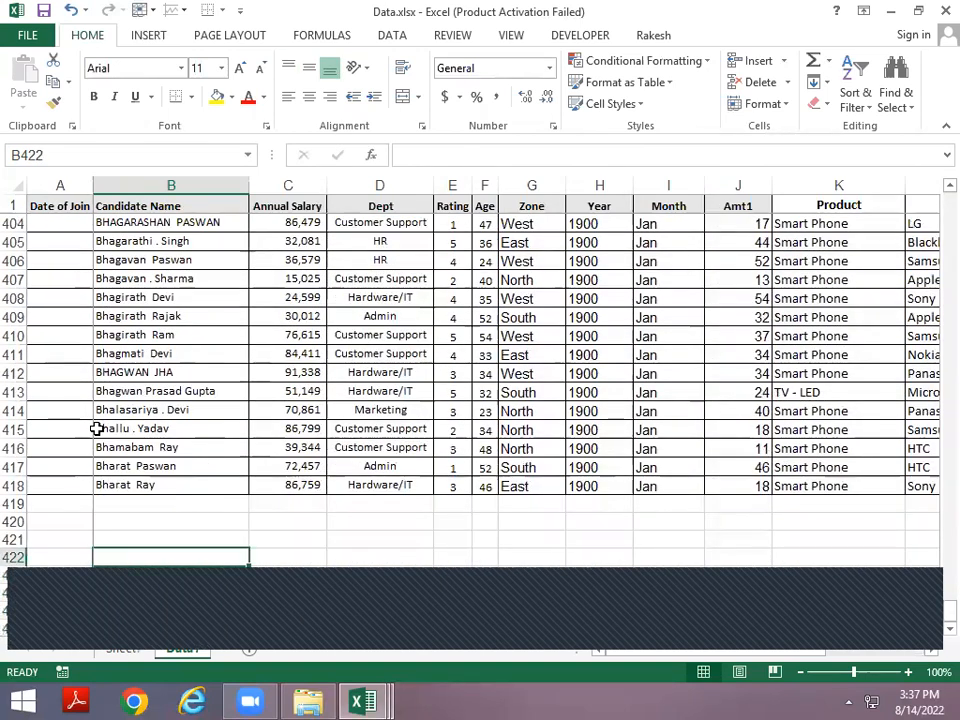
pyautogui.write('1 jan 2015')
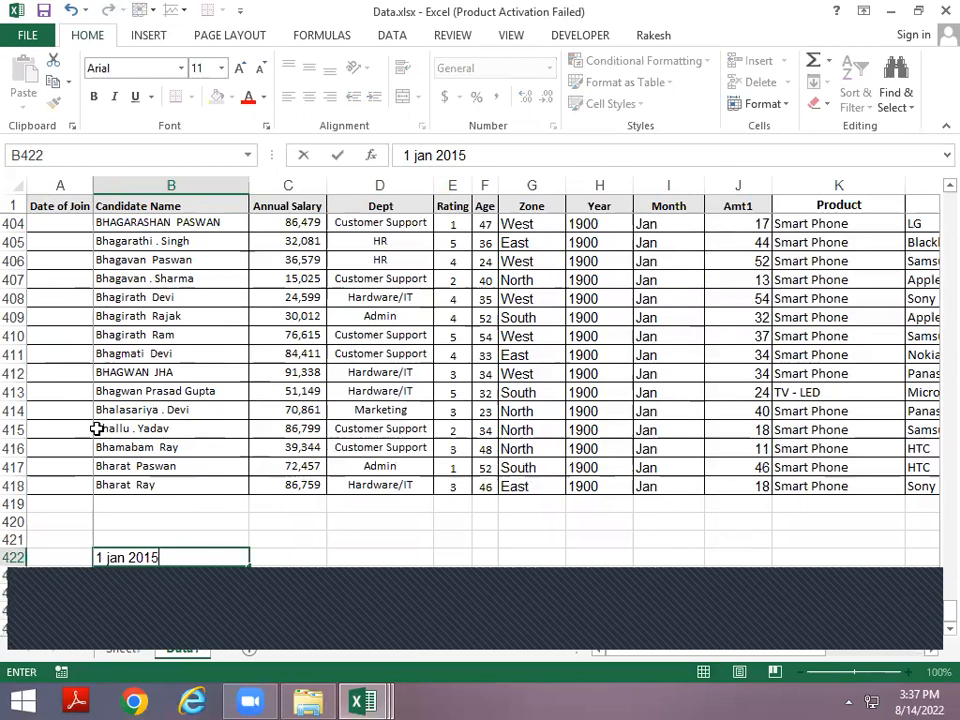
pyautogui.press('Return')
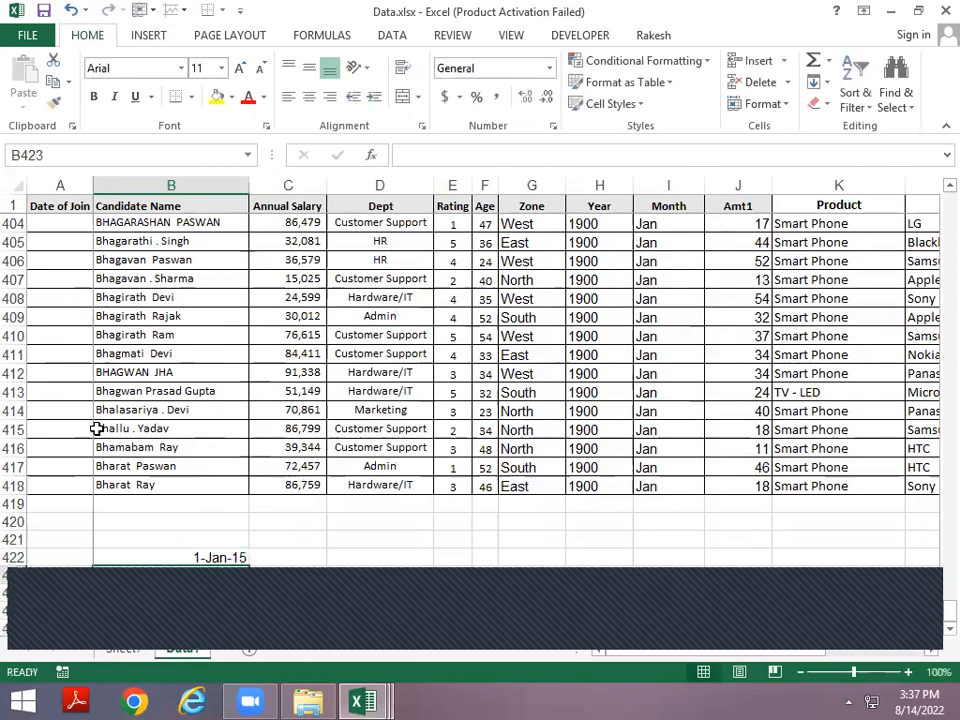
pyautogui.write('31')
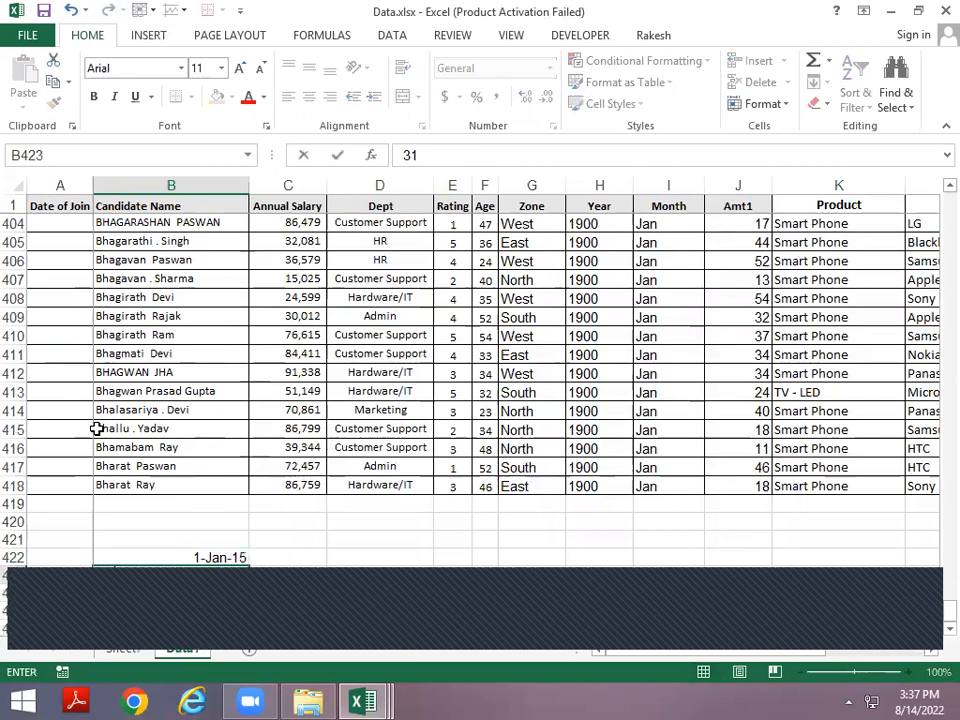
pyautogui.write(' dec 2018')
pyautogui.press('Return')
# Step: Format the two dates in B422:B423 as numbers with two decimals to expose their serial values
pyautogui.press('Up')
pyautogui.press('Up')
pyautogui.hotkey('shift', 'Down')
pyautogui.hotkey('ctrl', 'shift', '1')
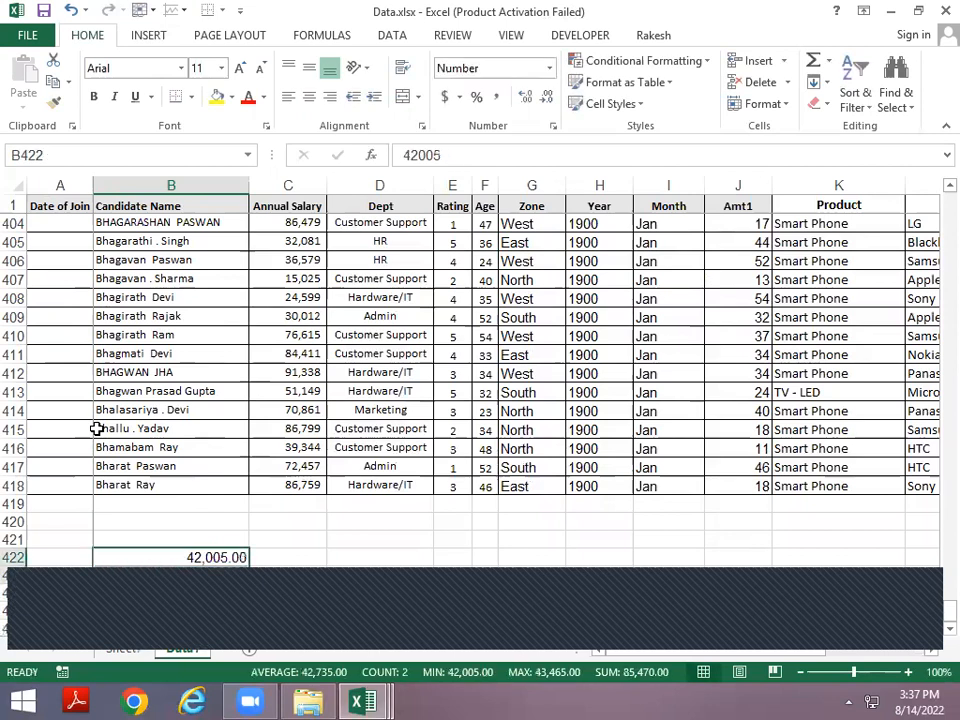
# Step: Enter the formula =RANDBETWEEN(42005,43465) in cell C422
pyautogui.press('Right')
pyautogui.write('=randb')
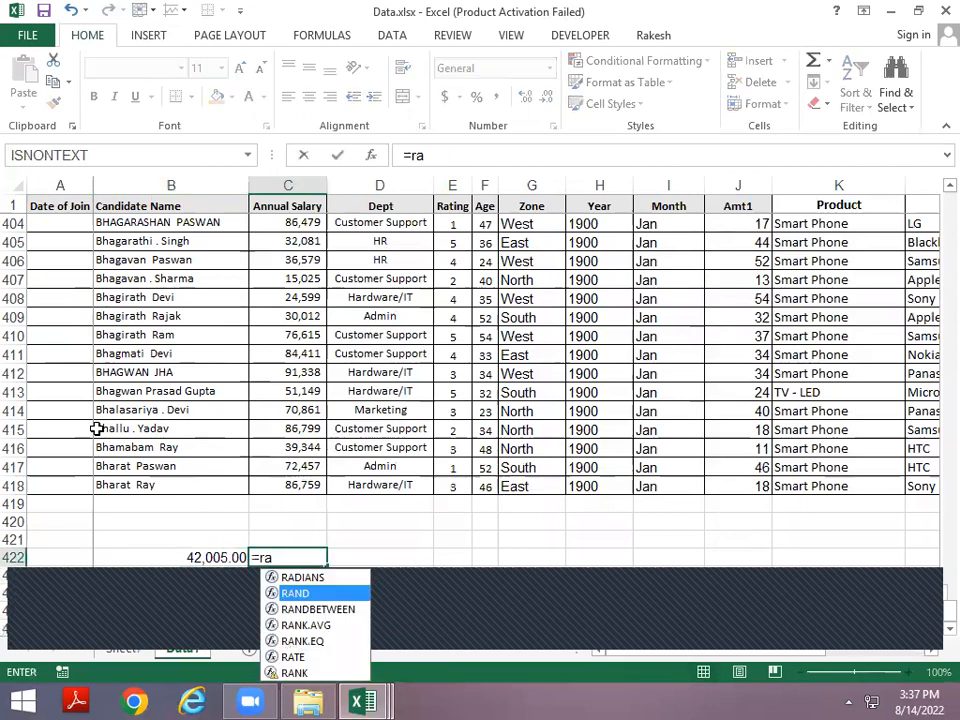
pyautogui.press('Tab')
pyautogui.write('42005,43465')
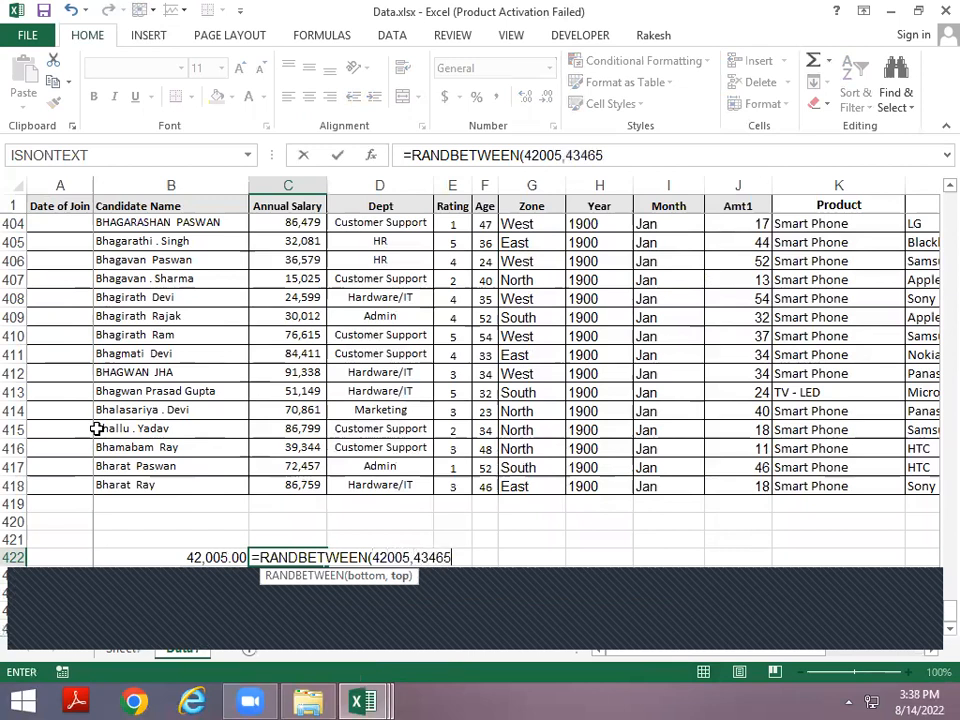
pyautogui.press('Return')
# Step: Copy the RANDBETWEEN formula from C422 into the whole Date of Join column, A2:A418
pyautogui.press('Up')
pyautogui.hotkey('ctrl', 'c')
pyautogui.press('Left')
pyautogui.press('Left')
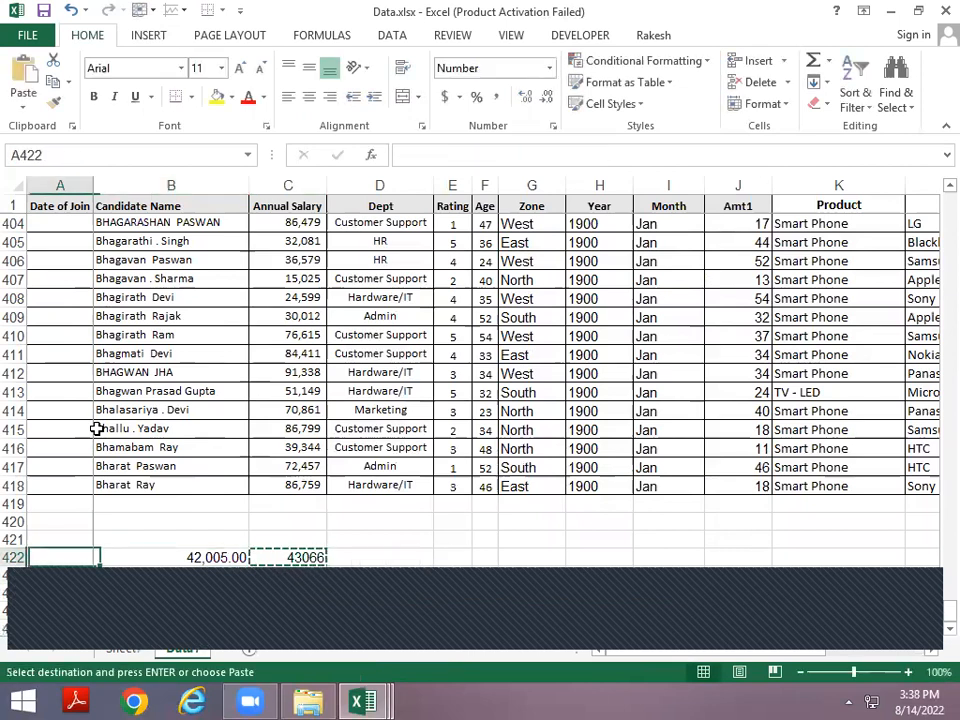
pyautogui.hotkey('ctrl', 'Up')
pyautogui.press('Down')
pyautogui.press('Right')
pyautogui.press('Left')
pyautogui.hotkey('ctrl', 'v')
pyautogui.press('Right')
pyautogui.hotkey('ctrl', 'Down')
pyautogui.press('Left')
pyautogui.hotkey('ctrl', 'shift', 'Up')
pyautogui.press('Return')
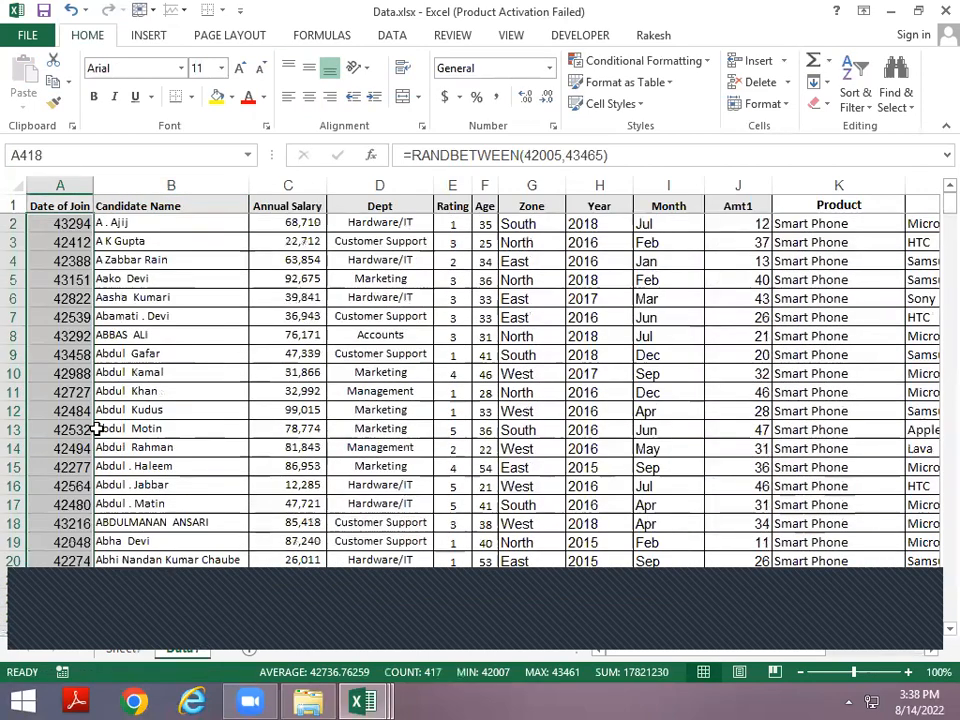
# Step: Format the random numbers in the Date of Join column as dates and replace the formulas with their values
pyautogui.hotkey('ctrl', 'shift', '3')
pyautogui.hotkey('ctrl', 'c')
pyautogui.hotkey('ctrl', 'alt', 'v')
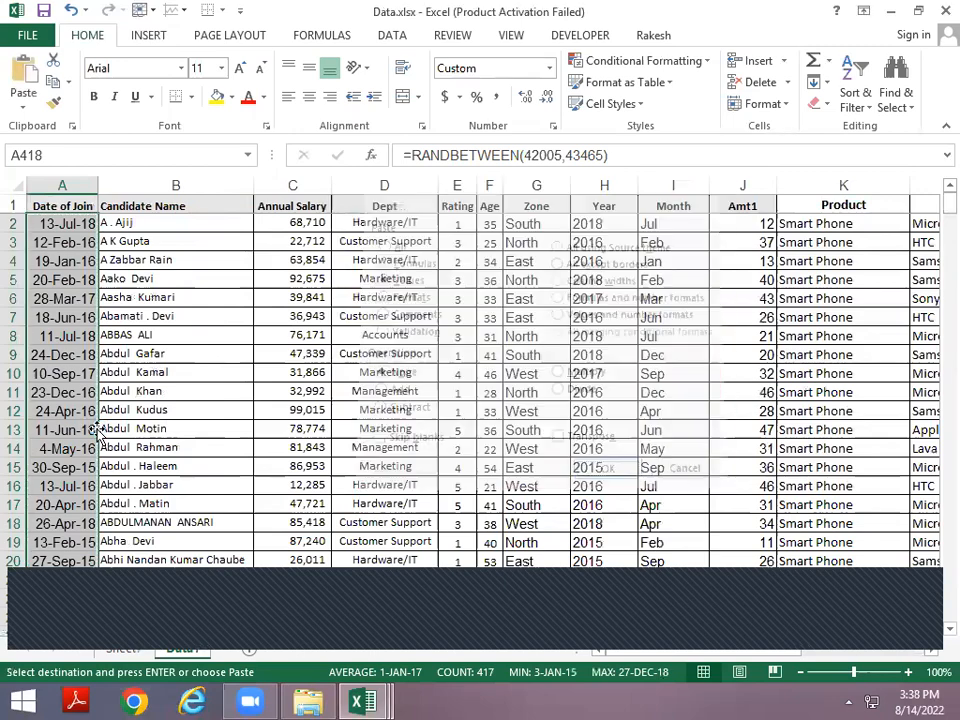
pyautogui.press('v')
pyautogui.press('Return')
# Step: Select the helper values and the adjacent helper formula below the data table
pyautogui.press('Right')
pyautogui.hotkey('ctrl', 'Down')
pyautogui.press('Up')
pyautogui.hotkey('shift', 'Down')
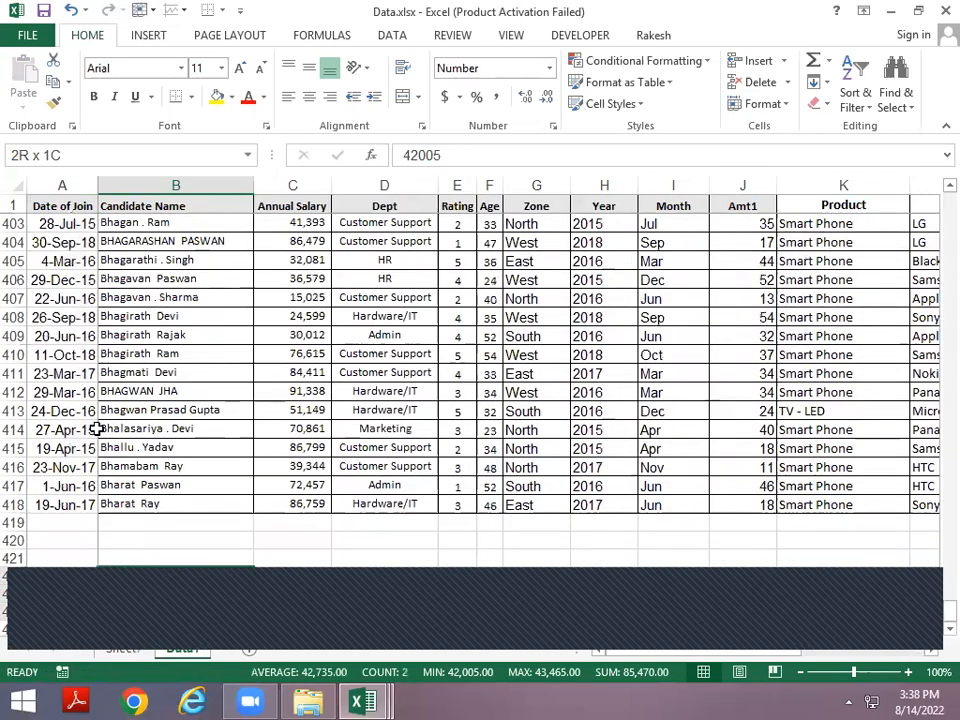
pyautogui.hotkey('shift', 'Down')
pyautogui.hotkey('shift', 'Right')
pyautogui.press('Down')
# Step: Return to the pivot table sheet and refresh the pivot table with the new dates
pyautogui.hotkey('ctrl', 'pageup')
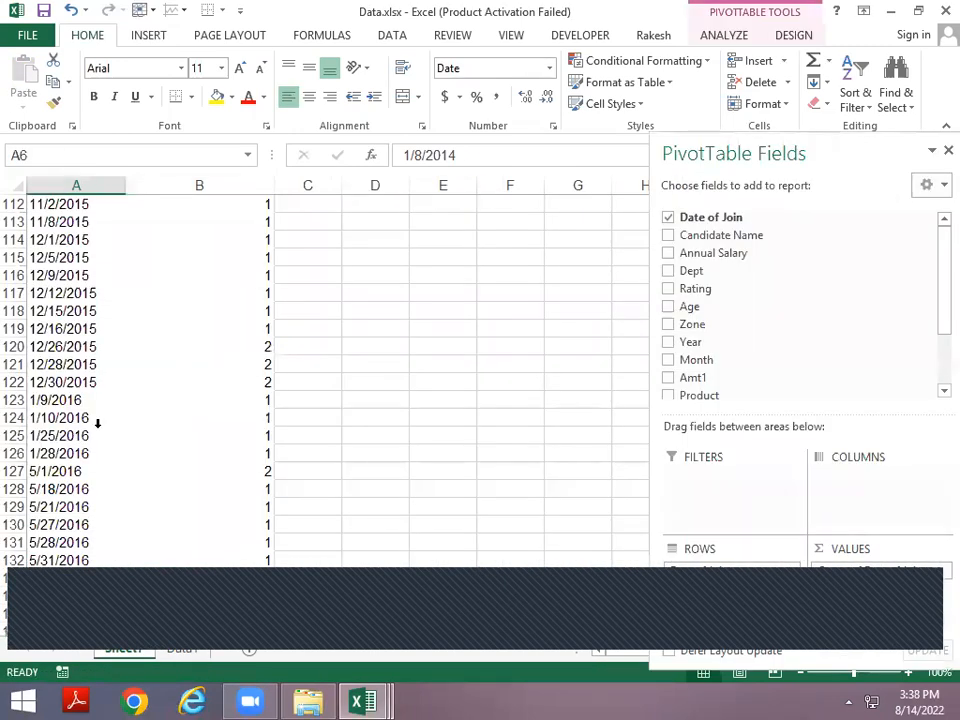
pyautogui.click(88, 311)
pyautogui.rightClick(90, 308)
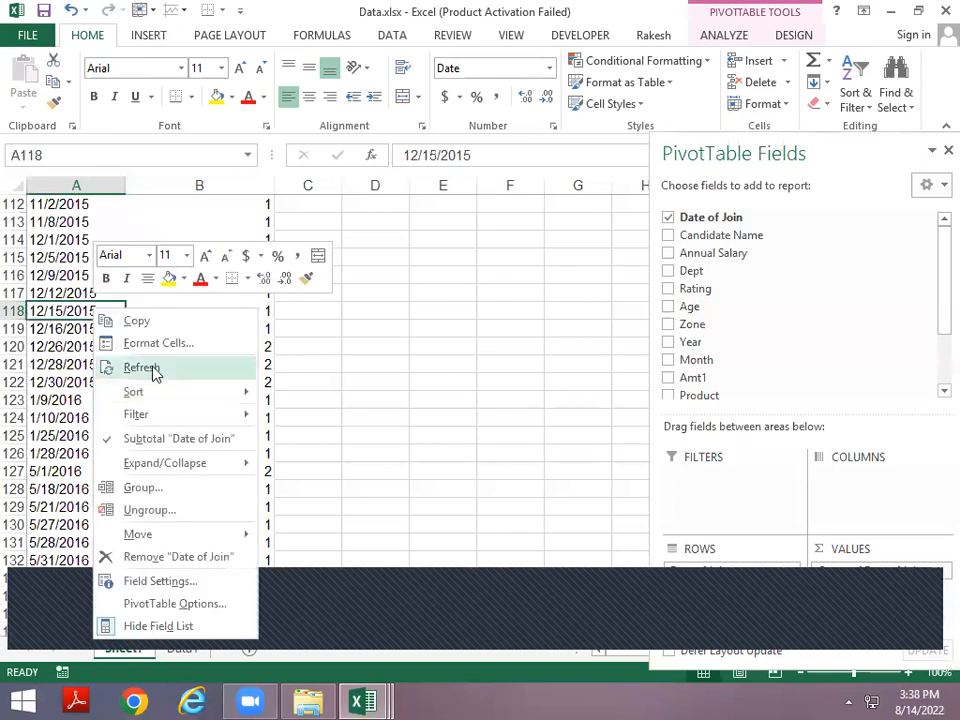
pyautogui.click(154, 368)
# Step: Group the Date of Join row labels by Months, keeping the automatic start and end dates
pyautogui.hotkey('ctrl', 'Up')
pyautogui.hotkey('ctrl', 'Up')
pyautogui.press('Down')
pyautogui.press('Down')
pyautogui.press('Down')
pyautogui.press('Down')
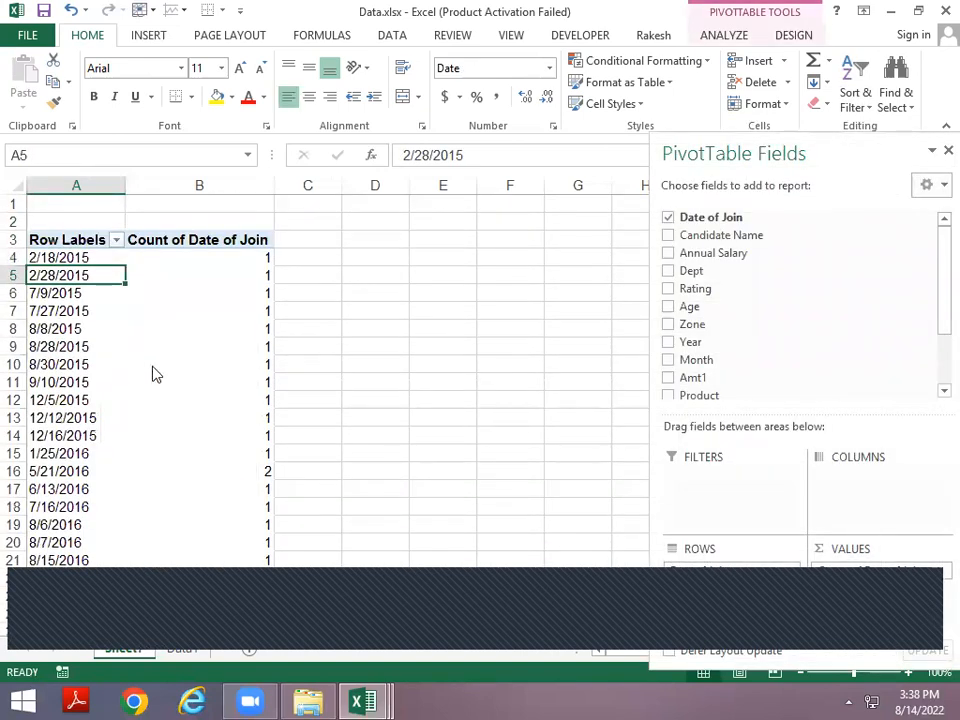
pyautogui.hotkey('shift', 'F10')
pyautogui.press('Down')
pyautogui.press('Down')
pyautogui.press('Down')
pyautogui.press('Down')
pyautogui.press('Down')
pyautogui.press('Down')
pyautogui.press('Down')
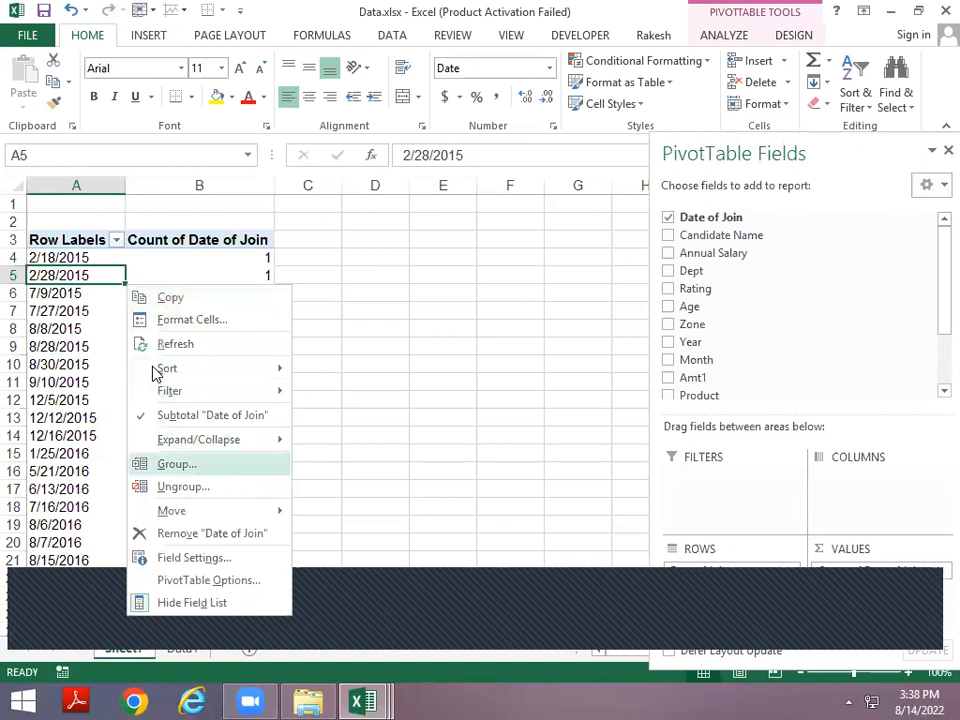
pyautogui.press('Return')
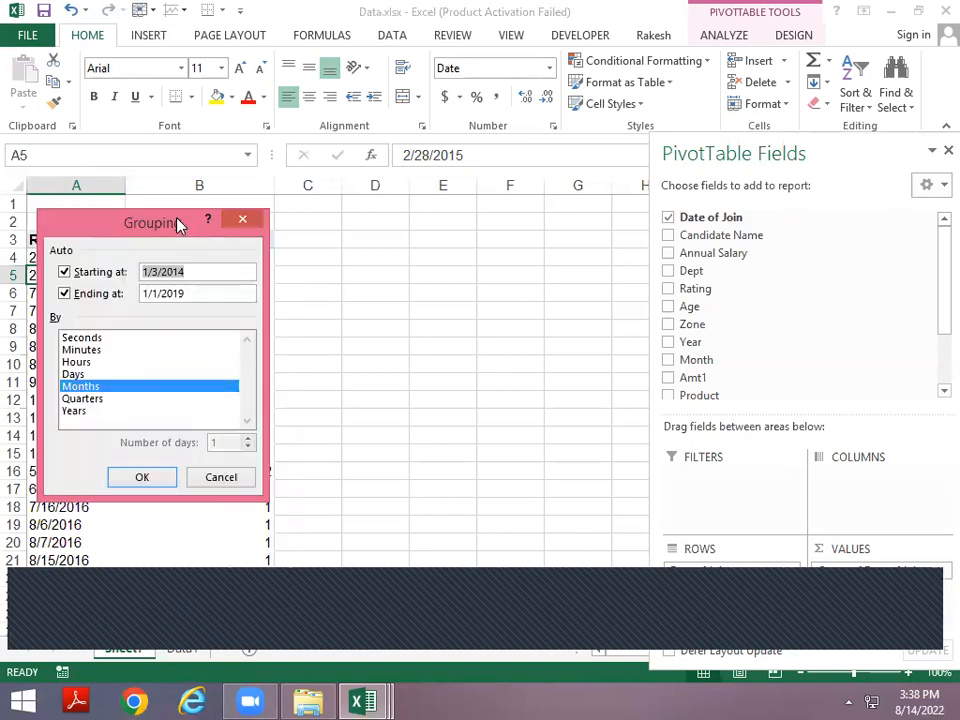
pyautogui.moveTo(177, 224); pyautogui.dragTo(341, 142)
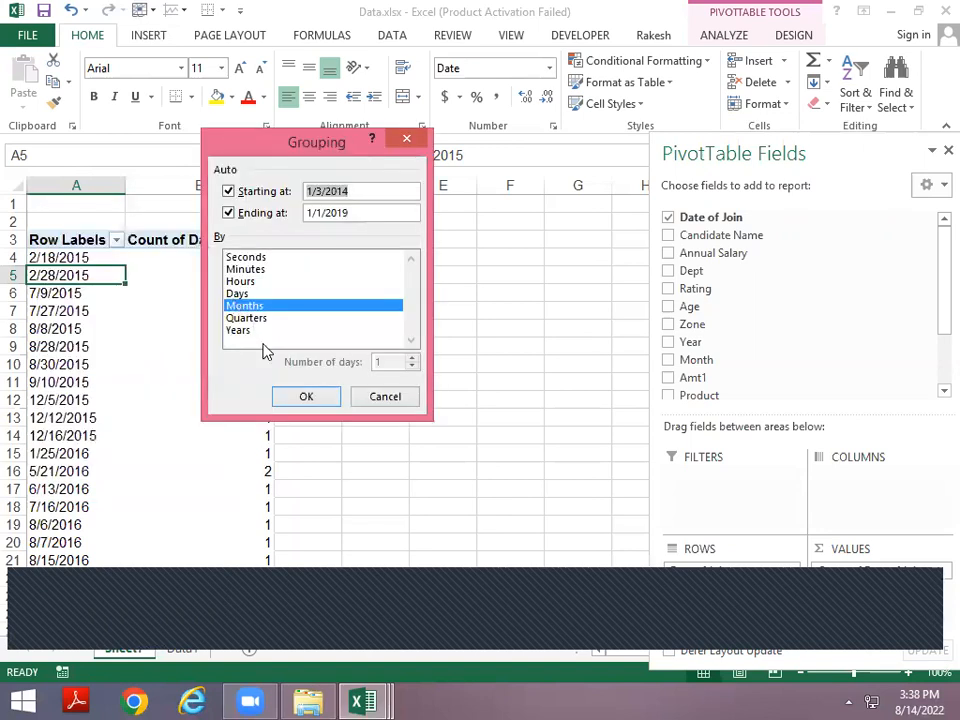
pyautogui.click(303, 397)
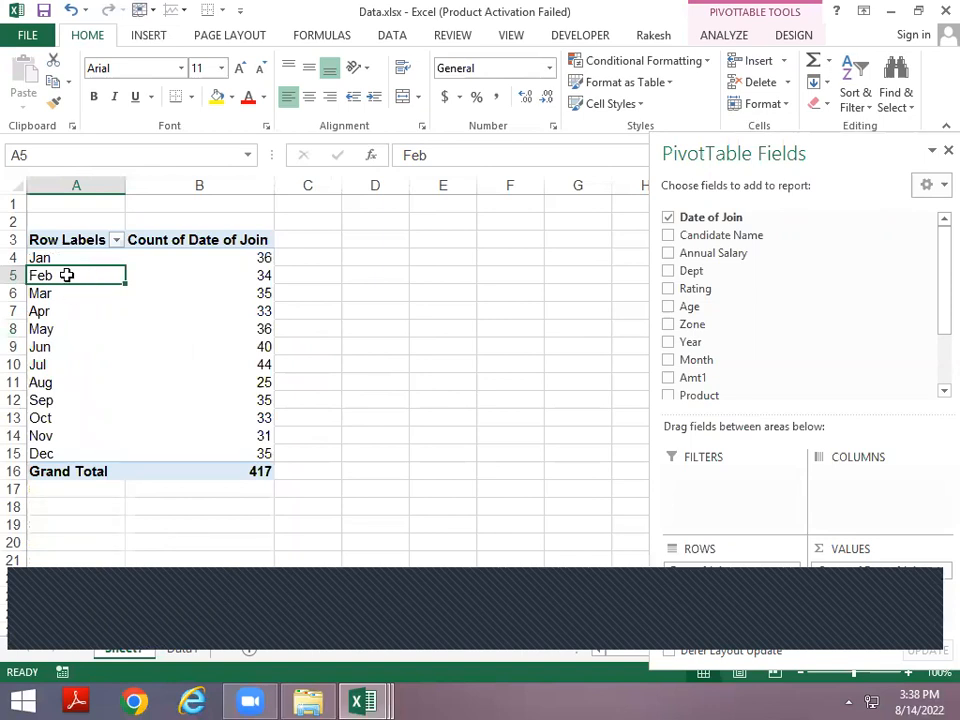
# Step: Show the detail records behind the January count and check their Date of Join values
pyautogui.click(61, 258)
pyautogui.doubleClick(242, 257)
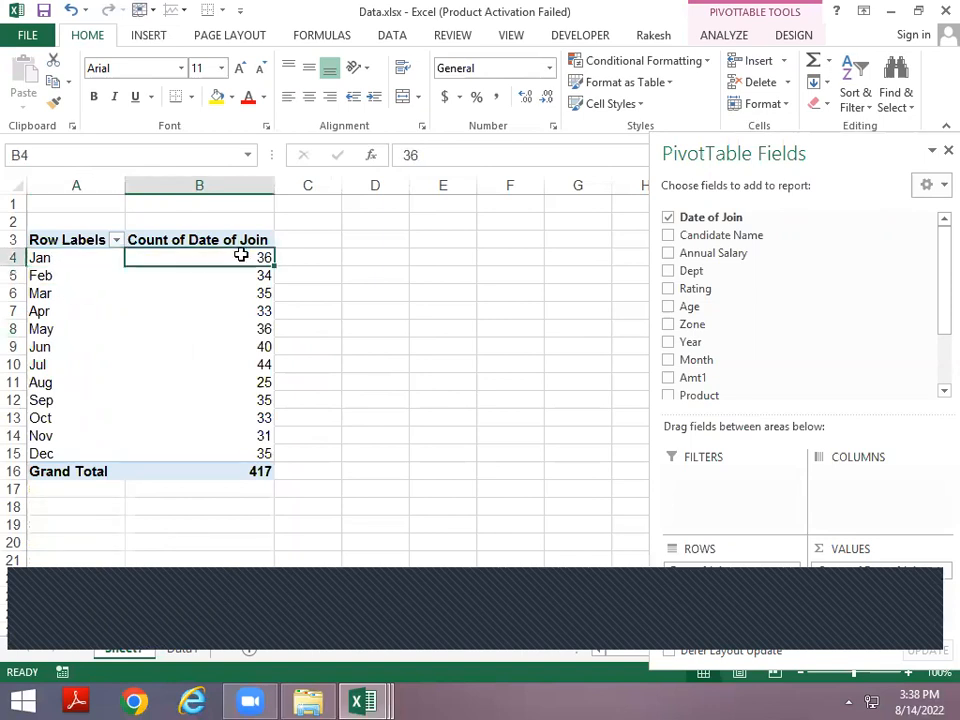
pyautogui.click(72, 240)
pyautogui.click(85, 311)
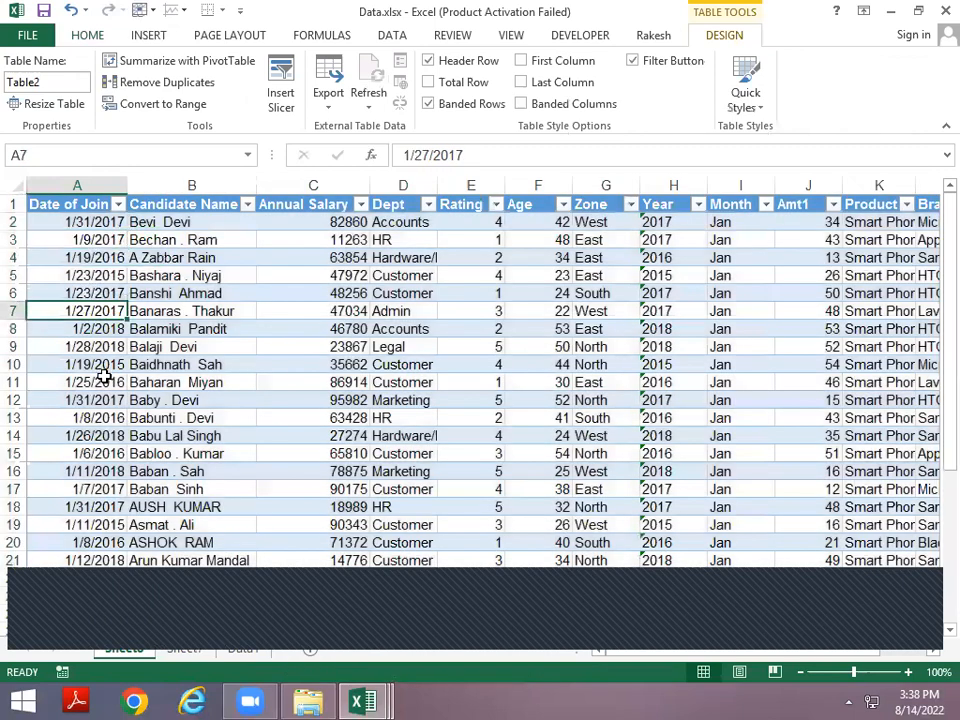
pyautogui.click(104, 380)
# Step: Delete the sheet holding the January detail records
pyautogui.hotkey('alt', 'e')
pyautogui.press('l')
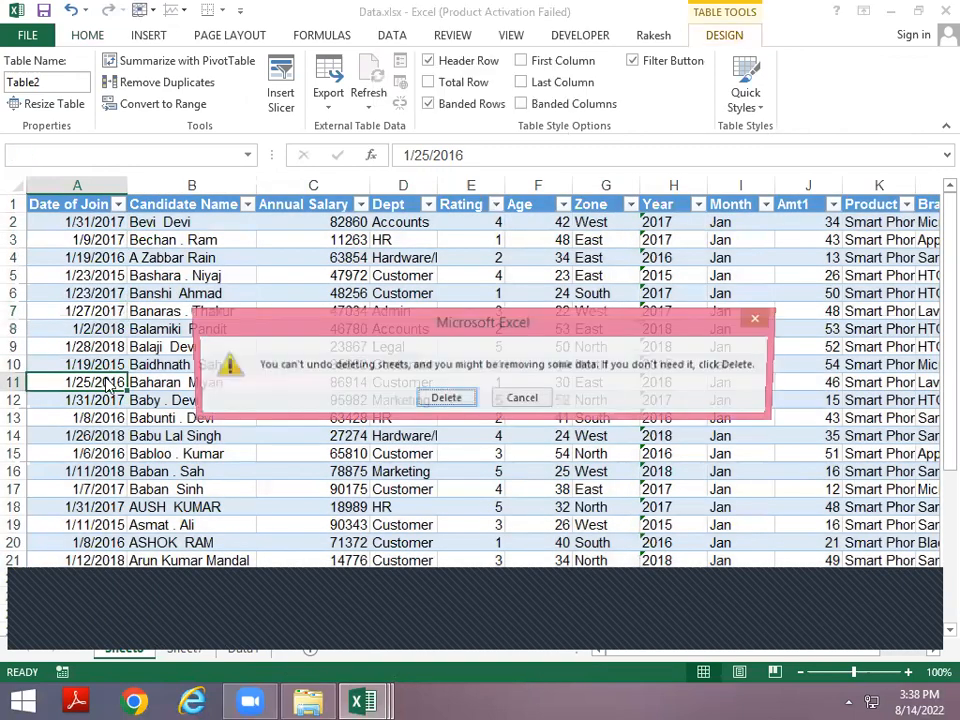
pyautogui.press('Return')
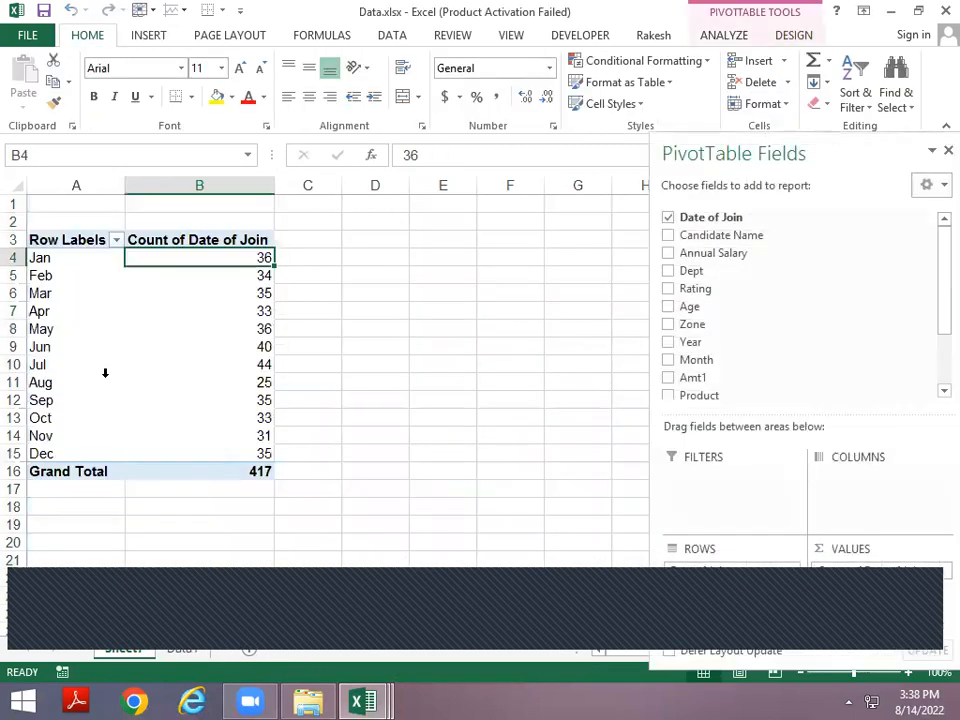
# Step: Regroup the Date of Join row labels by both Months and Years and check the monthly rows under 2015
pyautogui.click(92, 272)
pyautogui.rightClick(92, 272)
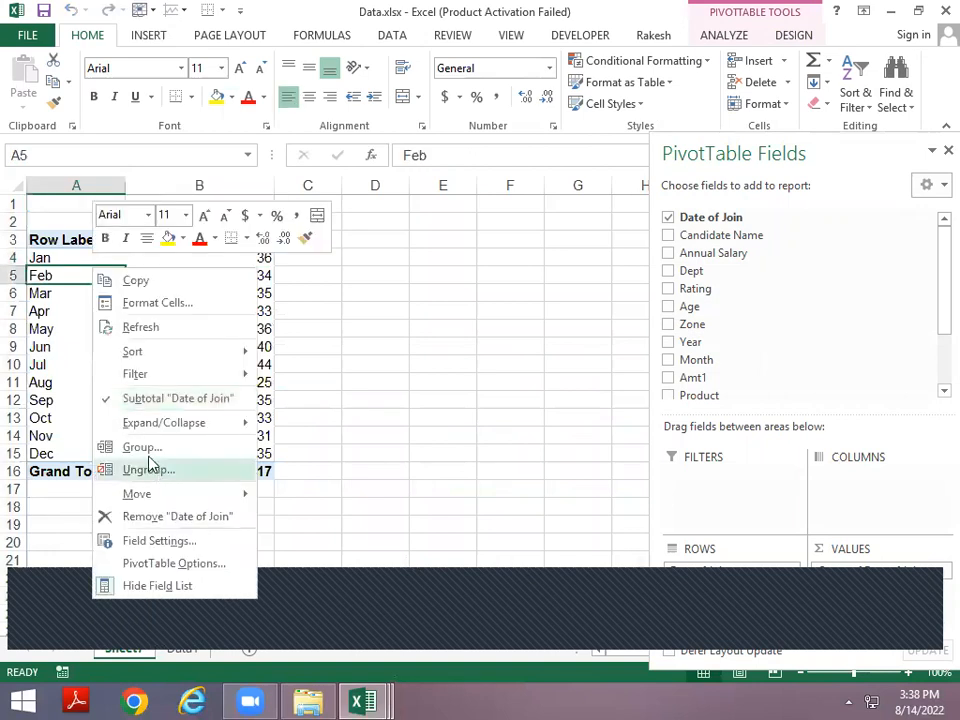
pyautogui.click(142, 448)
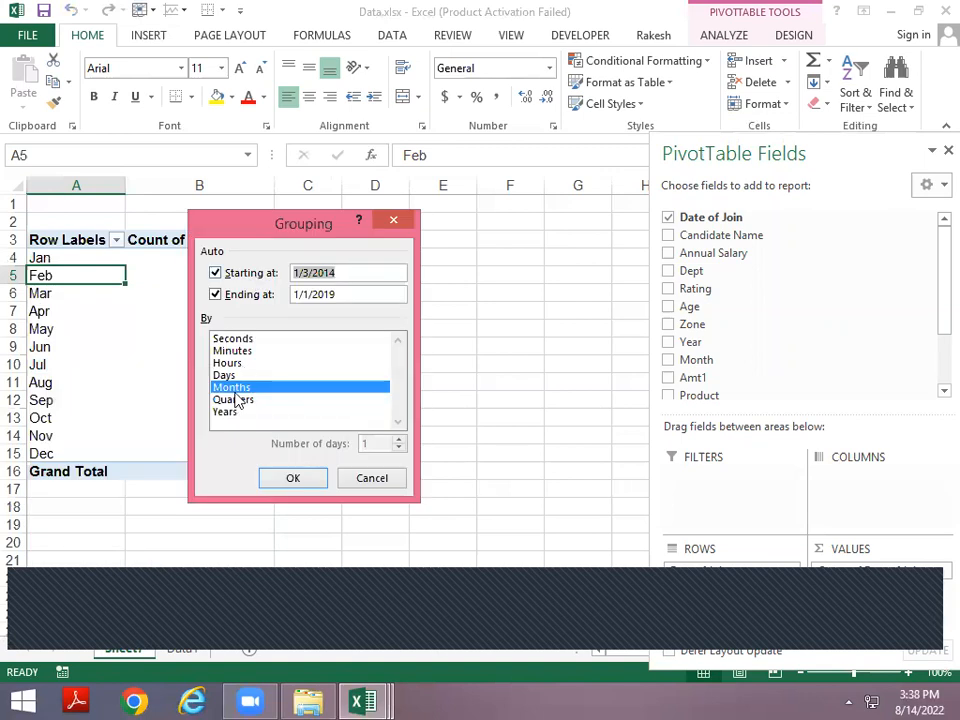
pyautogui.click(225, 413)
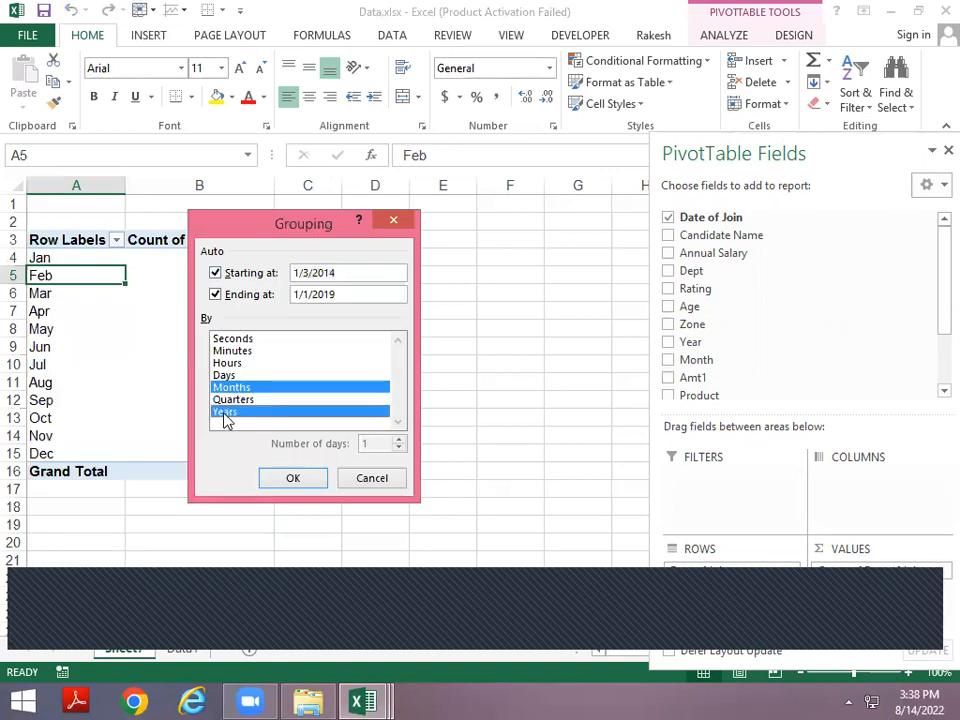
pyautogui.click(293, 478)
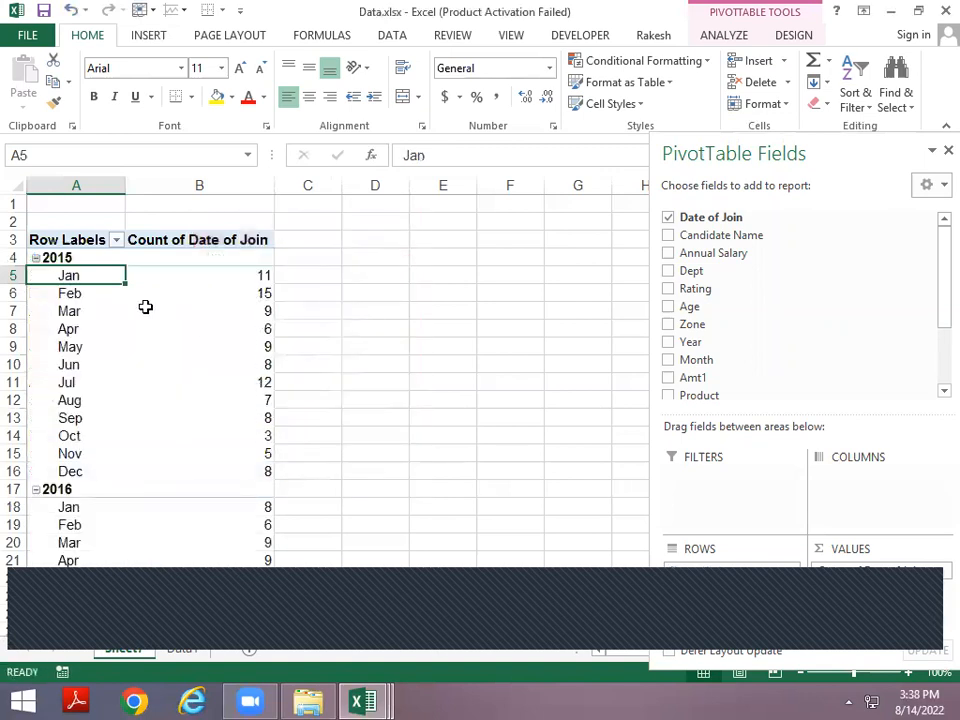
pyautogui.click(48, 257)
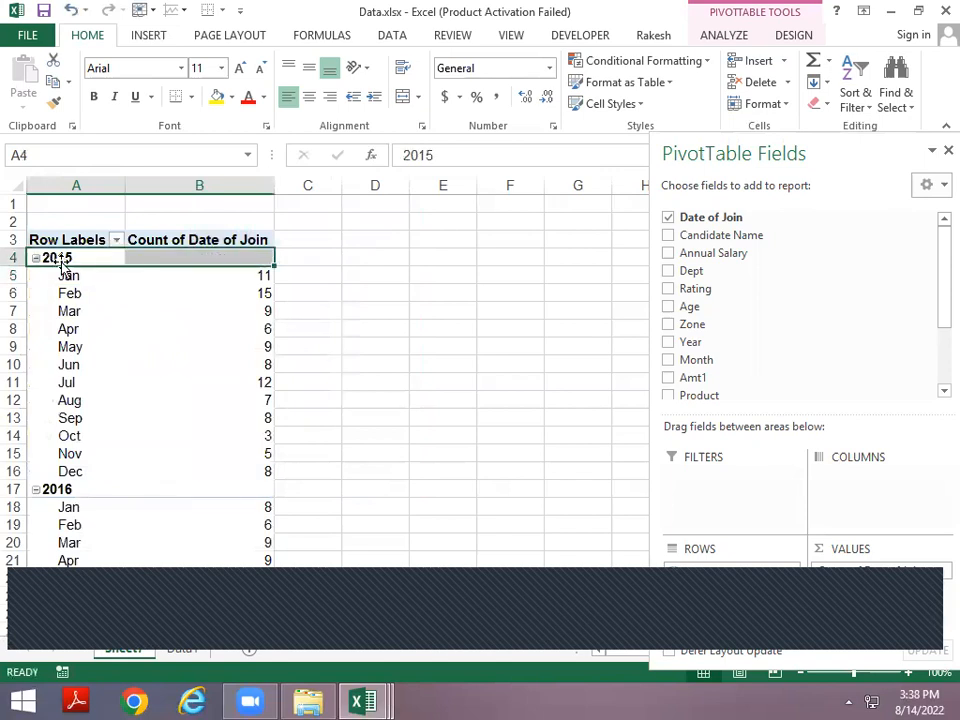
pyautogui.press('Down')
pyautogui.press('Down')
pyautogui.press('Down')
pyautogui.press('Down')
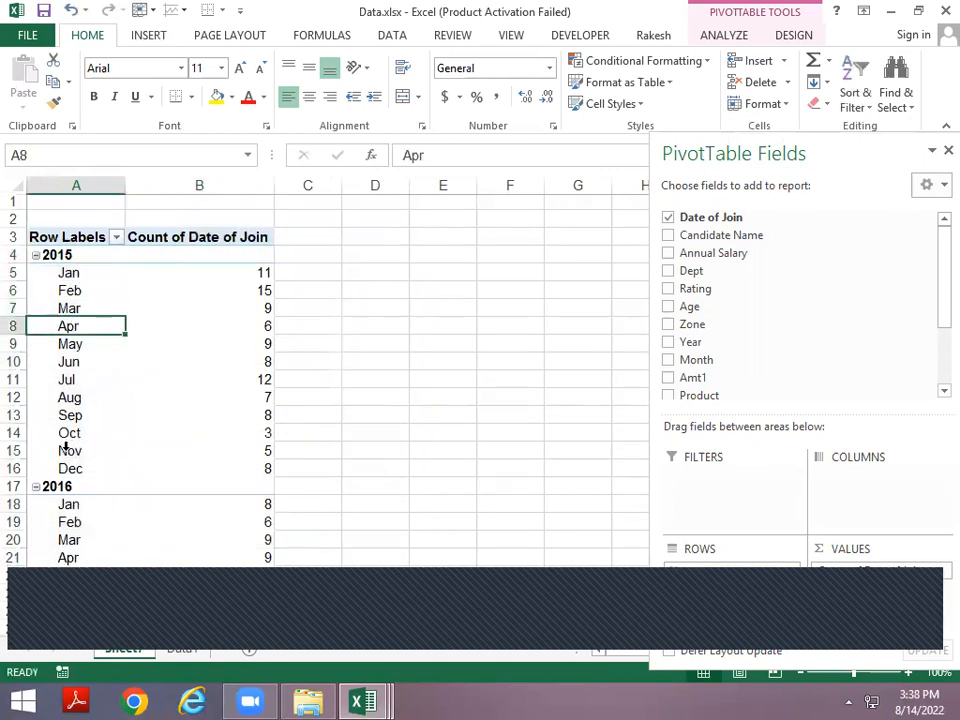
# Step: Examine the monthly Date of Join rows and counts listed under each year of the pivot table
pyautogui.scroll(-2, 72, 400)
pyautogui.click(69, 365)
pyautogui.scroll(-3, 79, 420)
pyautogui.click(79, 489)
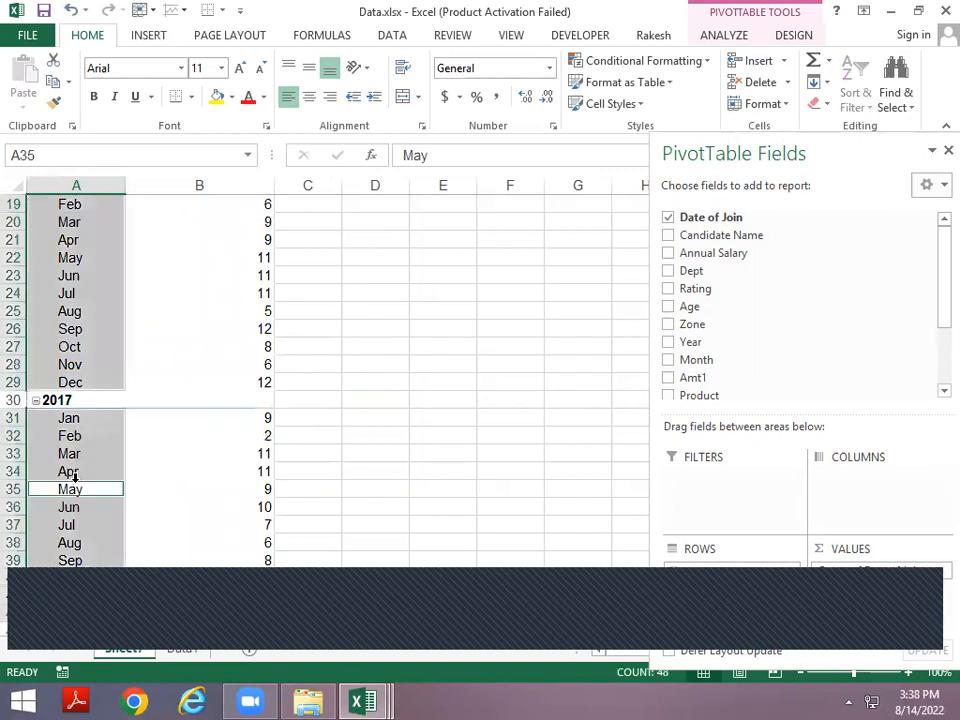
pyautogui.scroll(-4, 78, 490)
pyautogui.click(78, 505)
pyautogui.scroll(10, 70, 420)
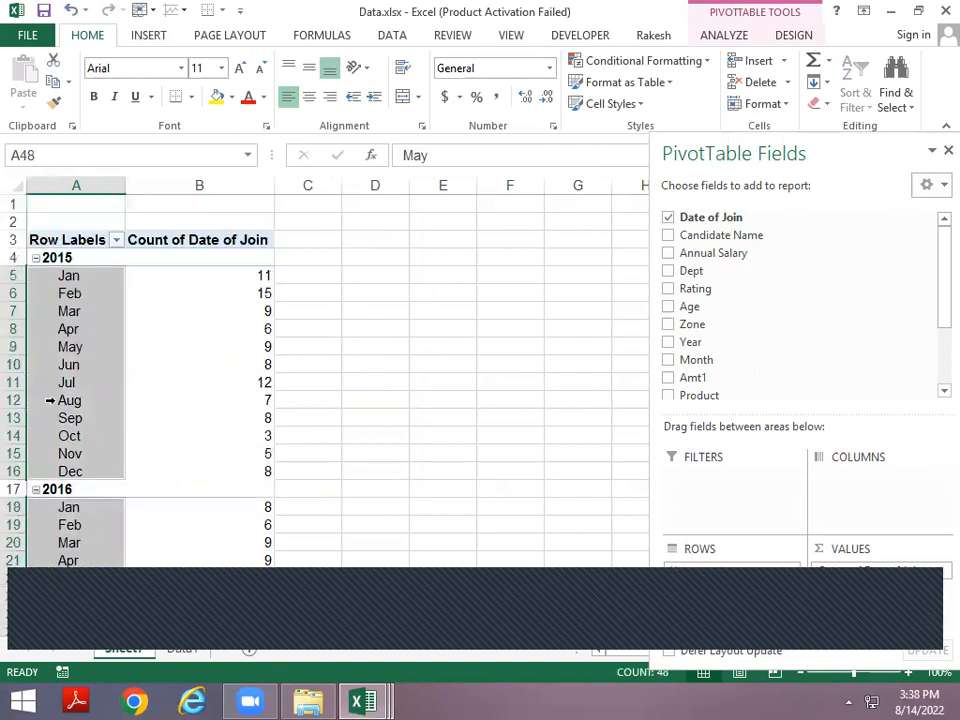
pyautogui.click(224, 383)
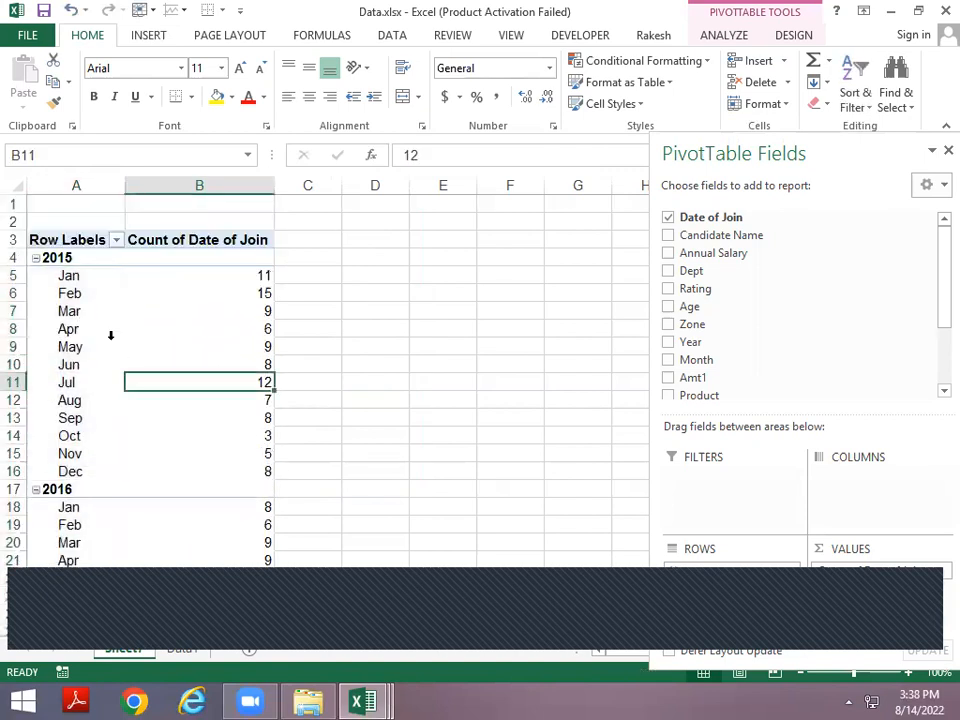
# Step: Switch the pivot table to the Classic PivotTable layout in its display options
pyautogui.rightClick(149, 290)
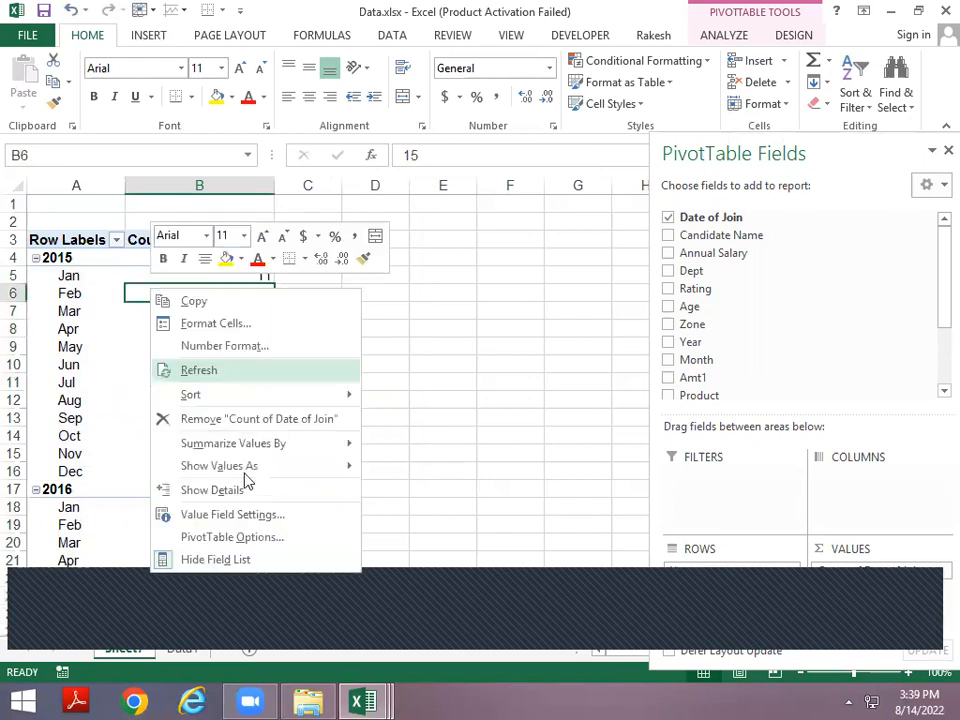
pyautogui.click(272, 540)
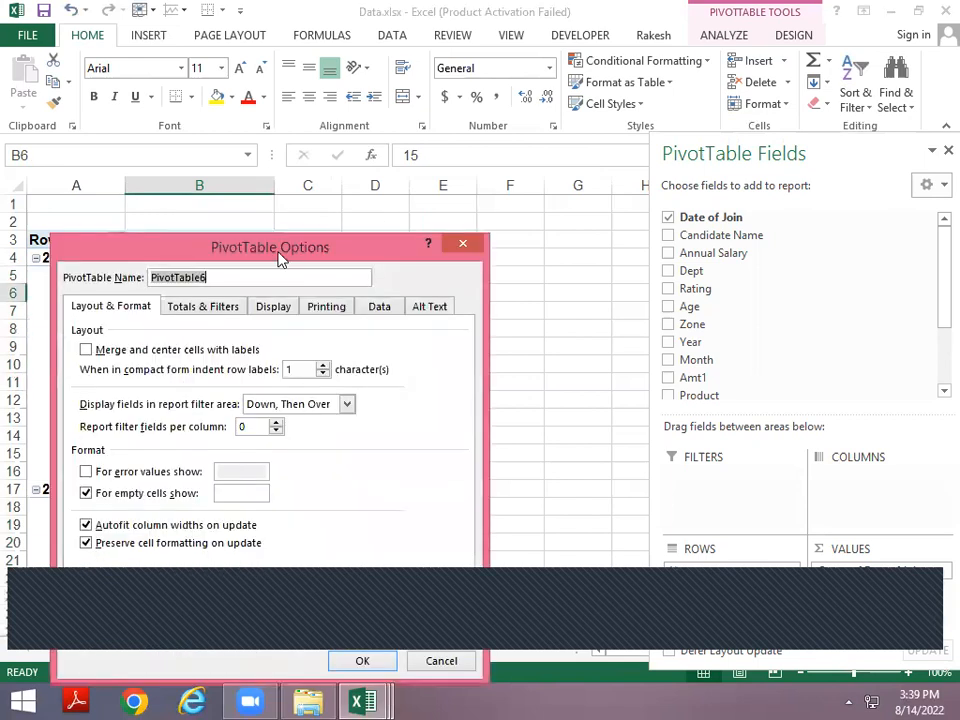
pyautogui.moveTo(280, 258); pyautogui.dragTo(413, 158)
pyautogui.click(406, 207)
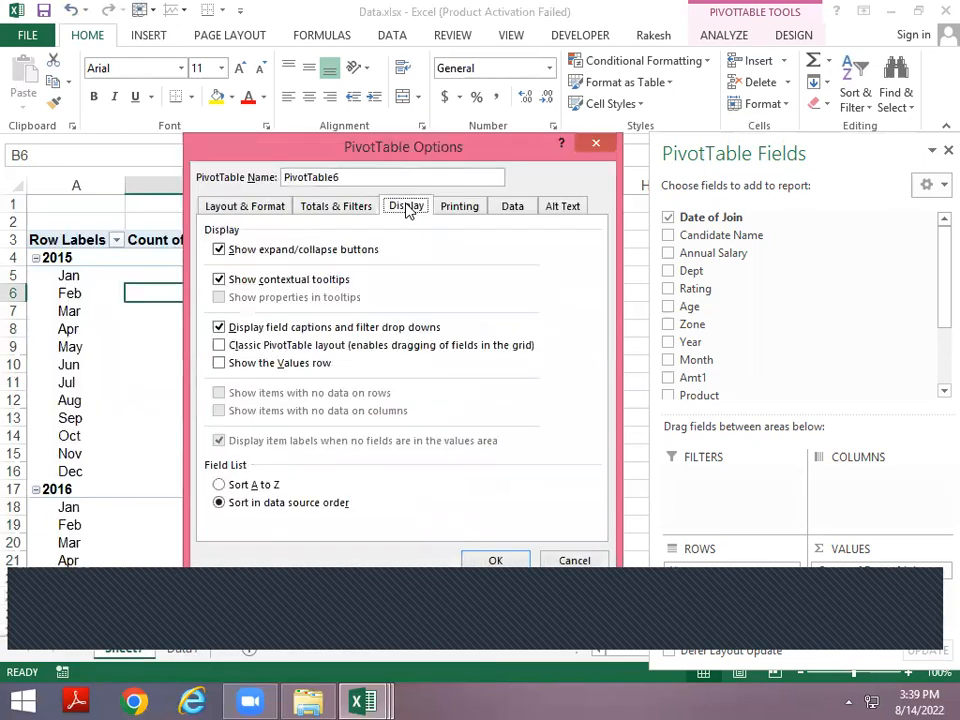
pyautogui.click(220, 365)
pyautogui.click(218, 346)
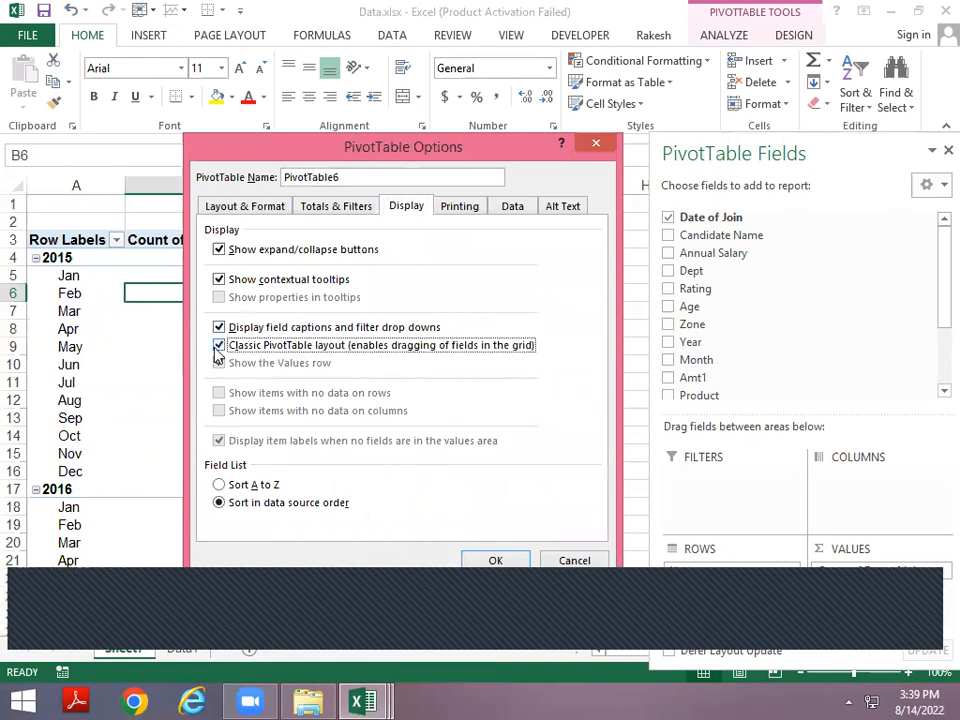
pyautogui.click(219, 345)
pyautogui.click(219, 363)
pyautogui.click(219, 345)
pyautogui.click(496, 560)
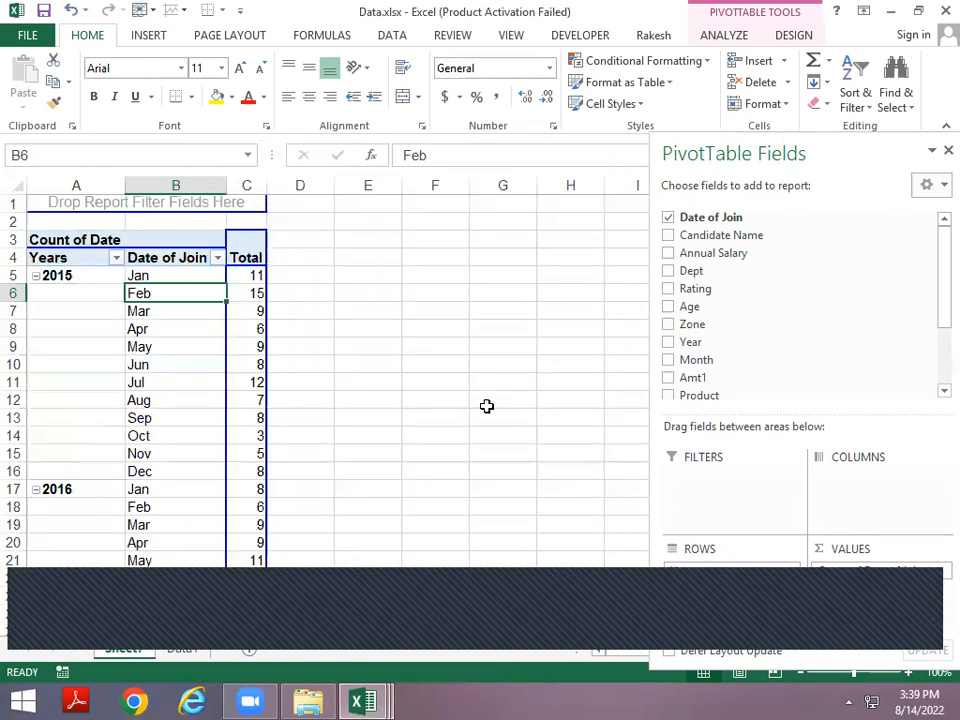
# Step: Merge and center the pivot table's label cells and review the year labels across their months
pyautogui.rightClick(146, 293)
pyautogui.click(271, 588)
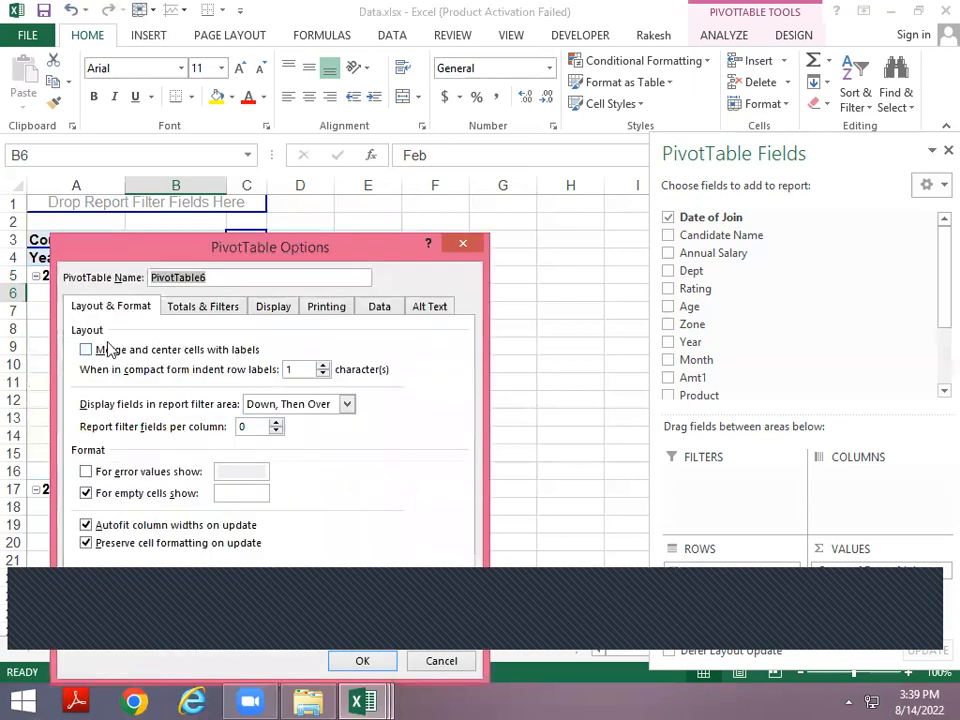
pyautogui.click(86, 350)
pyautogui.moveTo(238, 253); pyautogui.dragTo(292, 130)
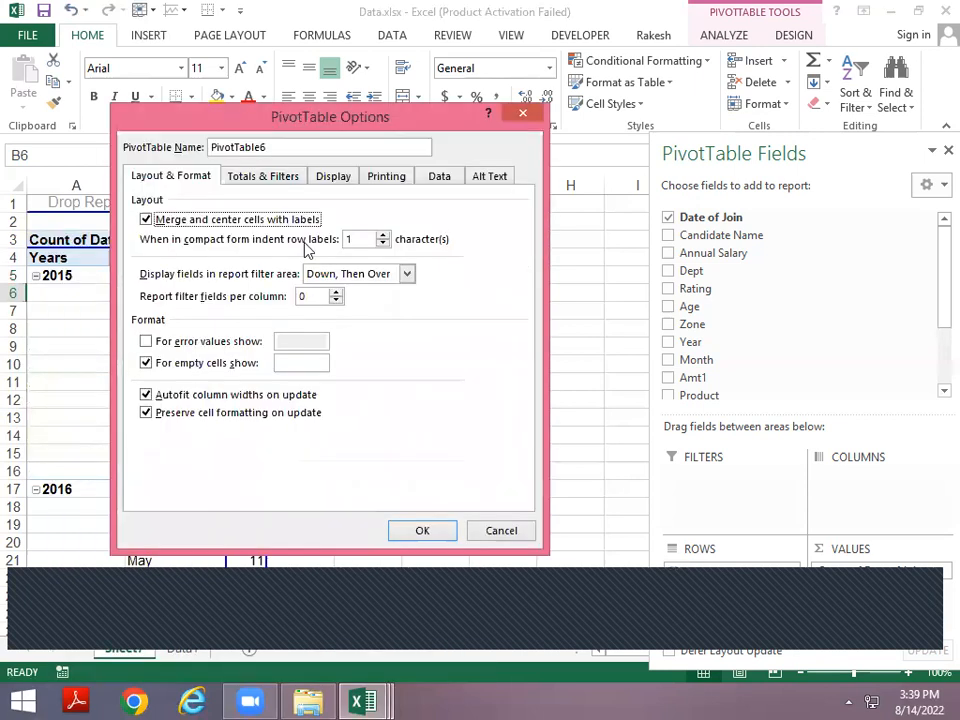
pyautogui.click(420, 531)
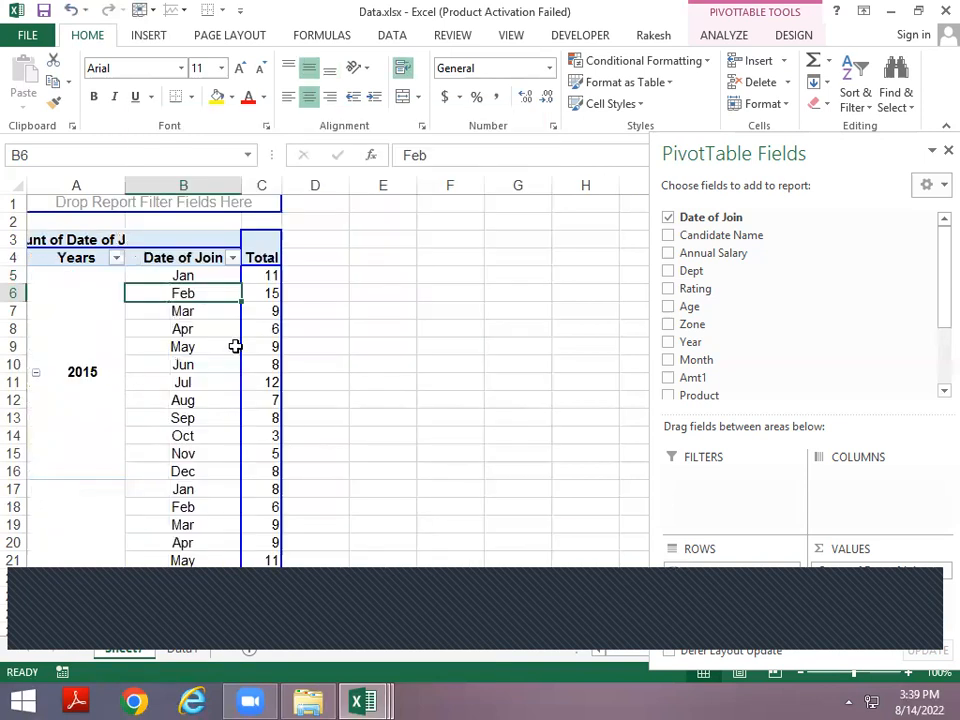
pyautogui.scroll(-12, 211, 367)
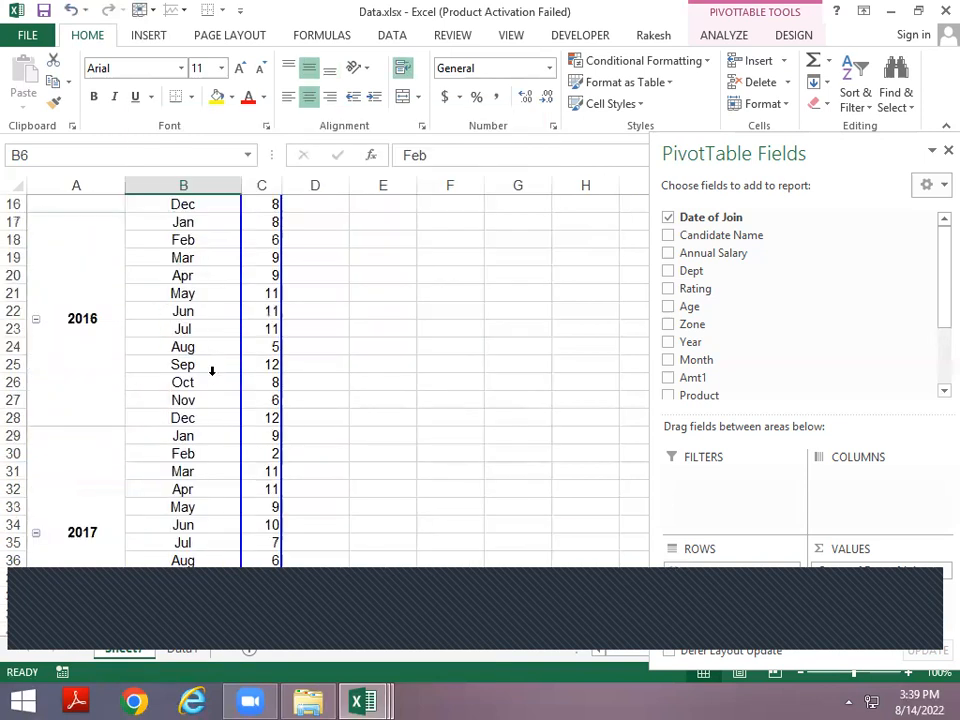
pyautogui.scroll(12, 211, 371)
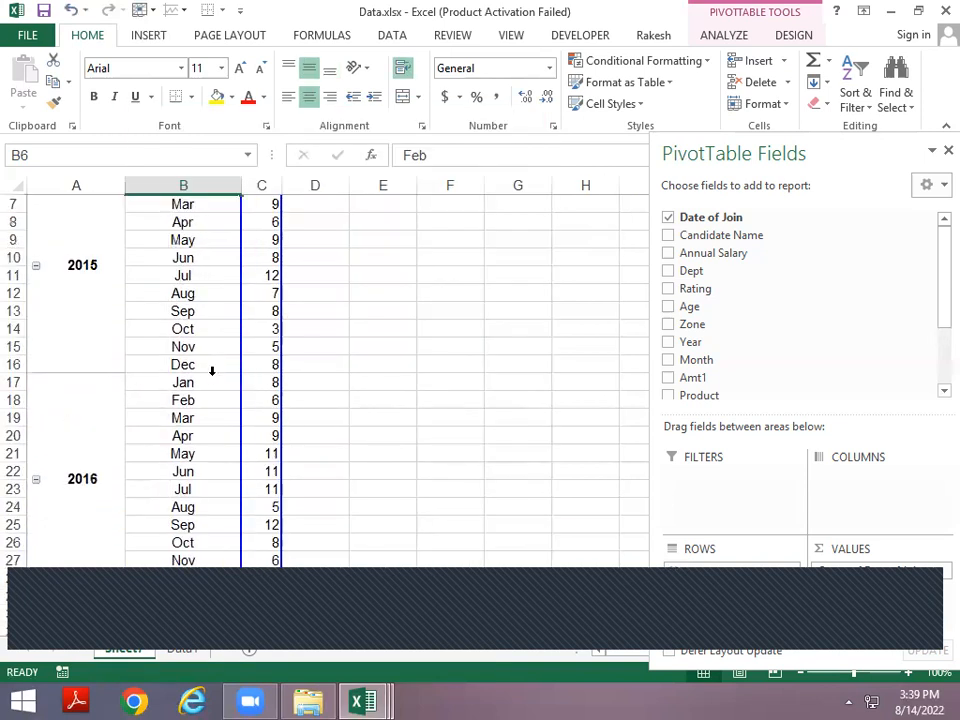
# Step: Show the detail records behind the January 2015 count
pyautogui.click(180, 278)
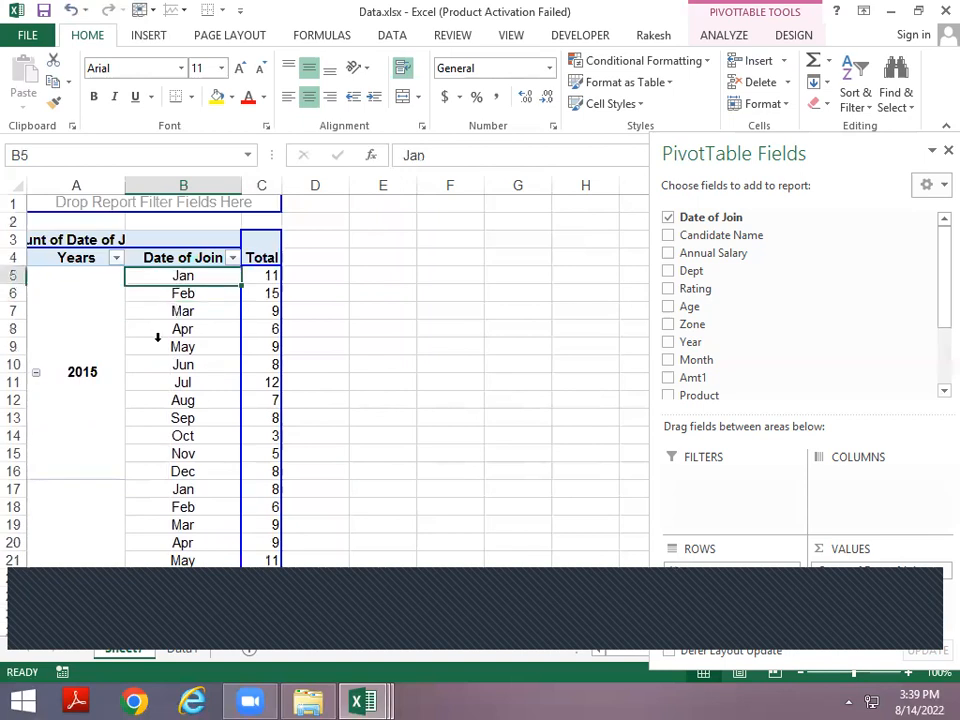
pyautogui.click(88, 373)
pyautogui.click(177, 278)
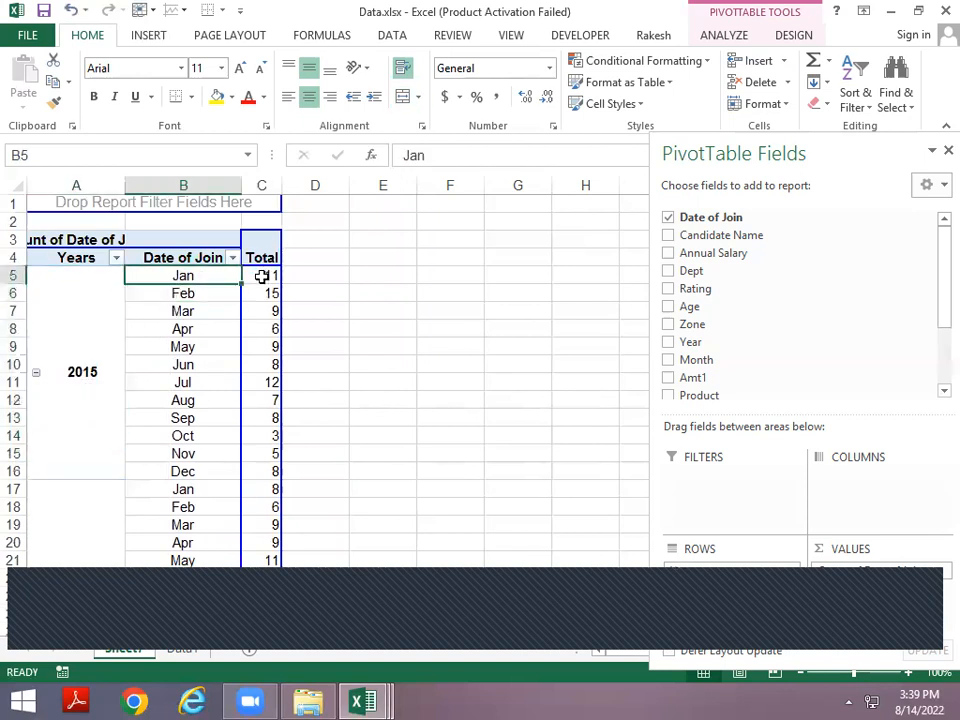
pyautogui.click(257, 275)
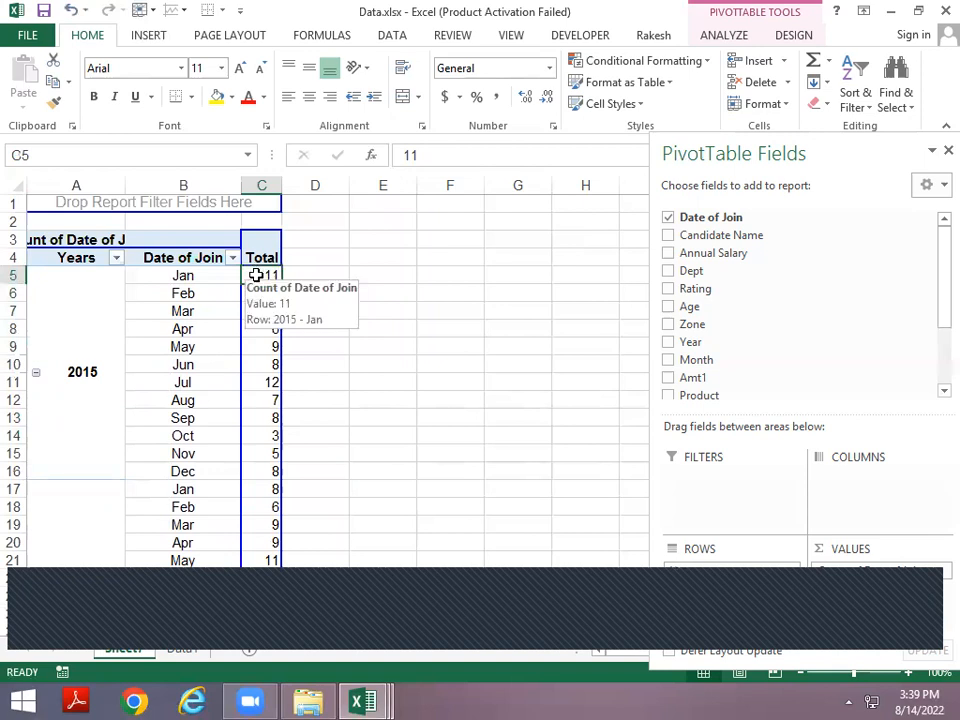
pyautogui.doubleClick(257, 275)
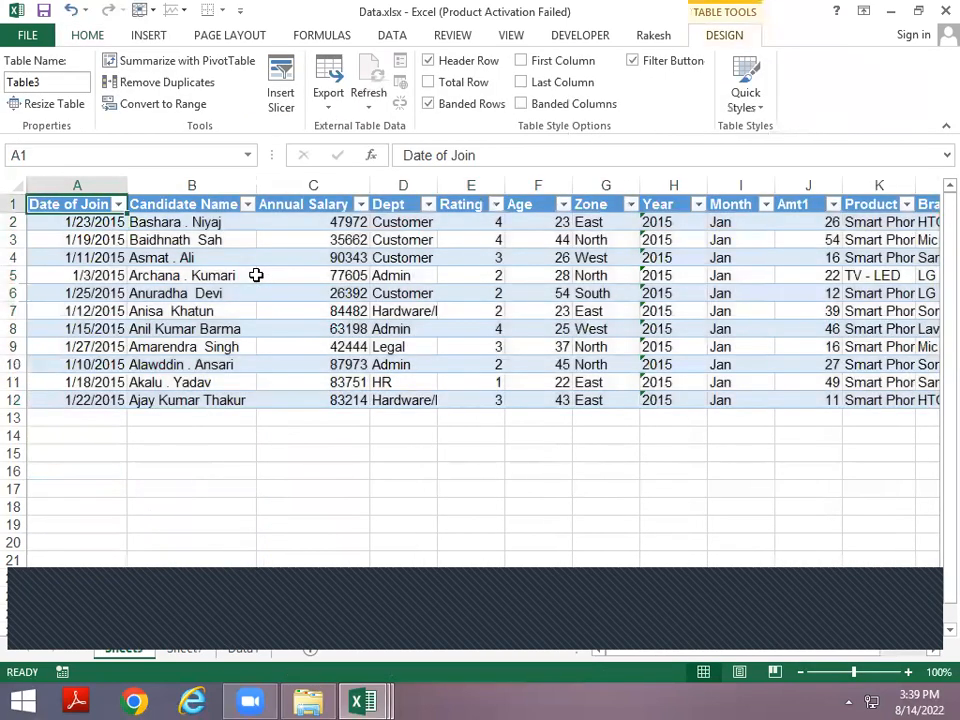
# Step: Delete the sheet holding the January 2015 detail records
pyautogui.press('alt')
pyautogui.press('e')
pyautogui.press('l')
pyautogui.press('Escape')
pyautogui.hotkey('alt', 'e')
pyautogui.press('l')
pyautogui.press('Return')
# Step: Switch to Pivot Table Part-1.xlsx and review the Grouping (Dates) notes and the sheet that follows
pyautogui.hotkey('alt', 'Tab')
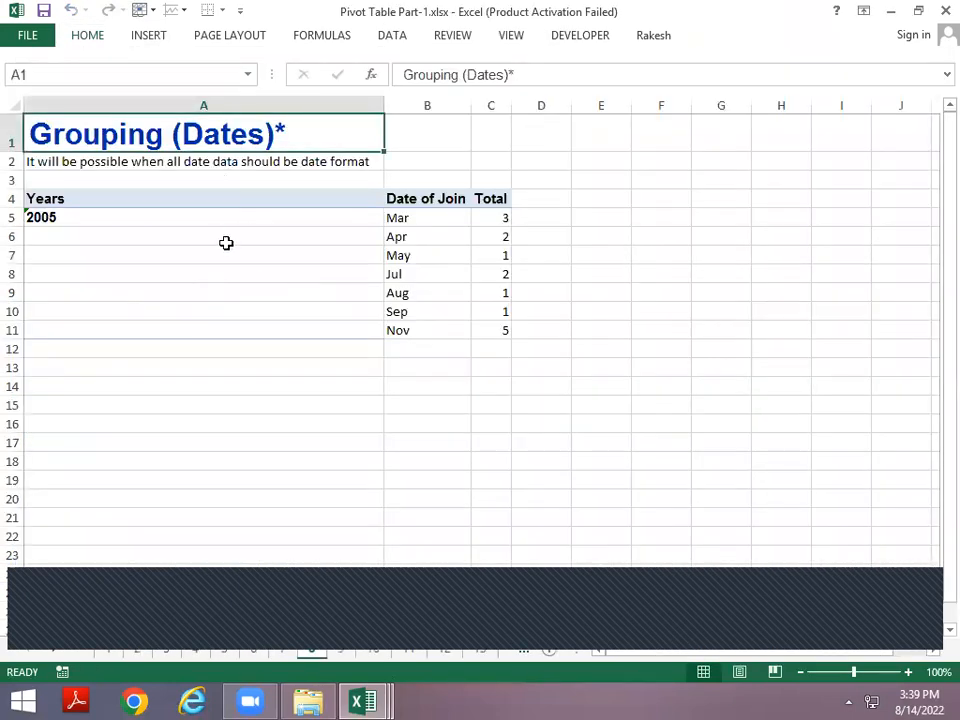
pyautogui.hotkey('ctrl', 'pagedown')
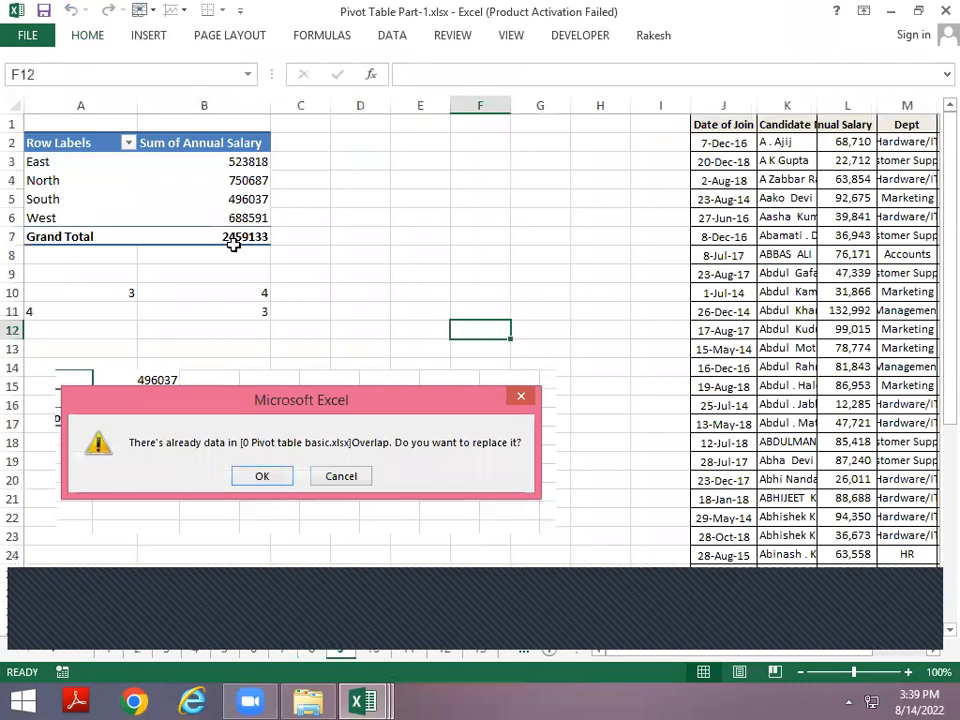
pyautogui.hotkey('ctrl', 'pageup')
pyautogui.press('Down')
pyautogui.press('Down')
pyautogui.press('Down')
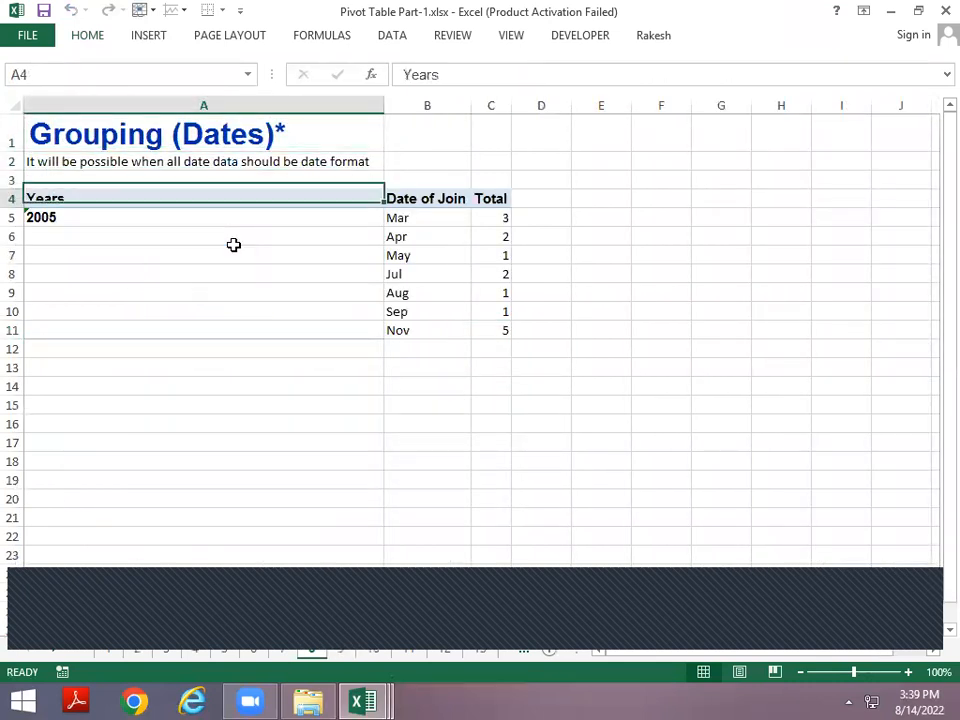
# Step: Return to Data.xlsx and delete the sheet holding the Date of Join pivot table
pyautogui.hotkey('alt', 'Tab')
pyautogui.click(175, 282)
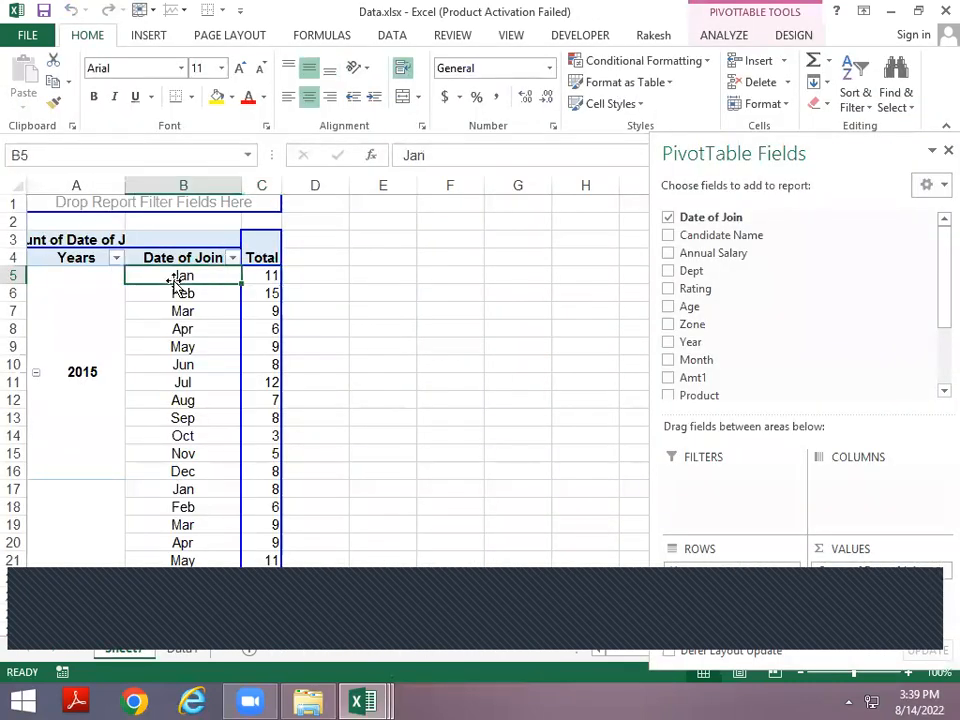
pyautogui.rightClick(133, 649)
pyautogui.click(162, 589)
# Step: Look through the rows and columns of the Data1 source table for a numeric field such as Amt1
pyautogui.hotkey('ctrl', 'Up')
pyautogui.hotkey('ctrl', 'Up')
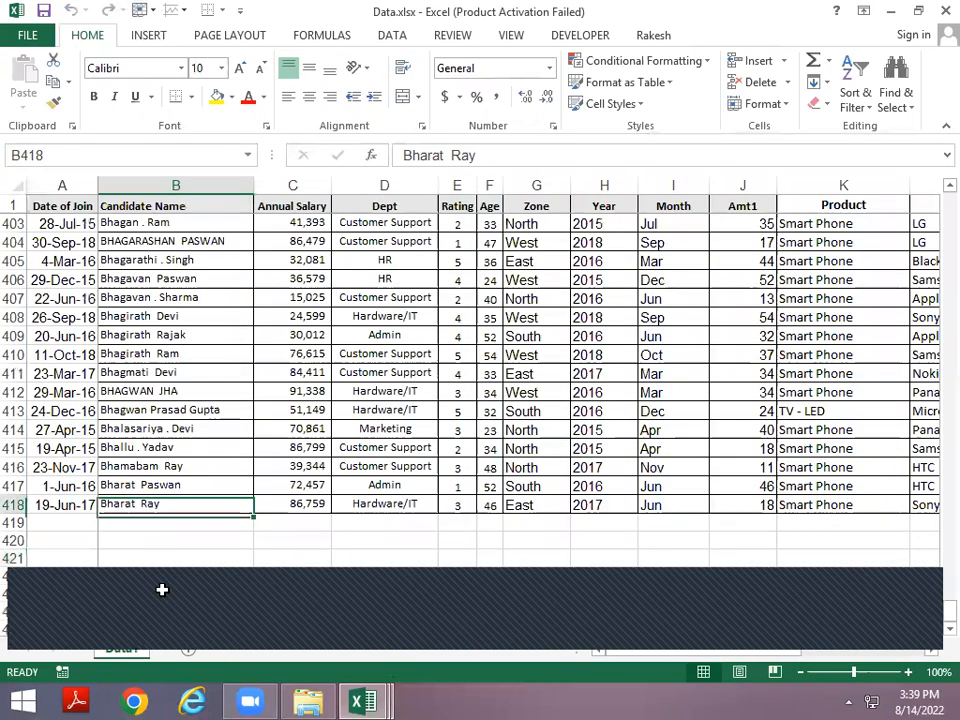
pyautogui.press('Right')
pyautogui.press('Right')
pyautogui.press('Right')
pyautogui.press('Right')
pyautogui.press('Down')
pyautogui.press('Down')
pyautogui.press('Down')
pyautogui.press('Down')
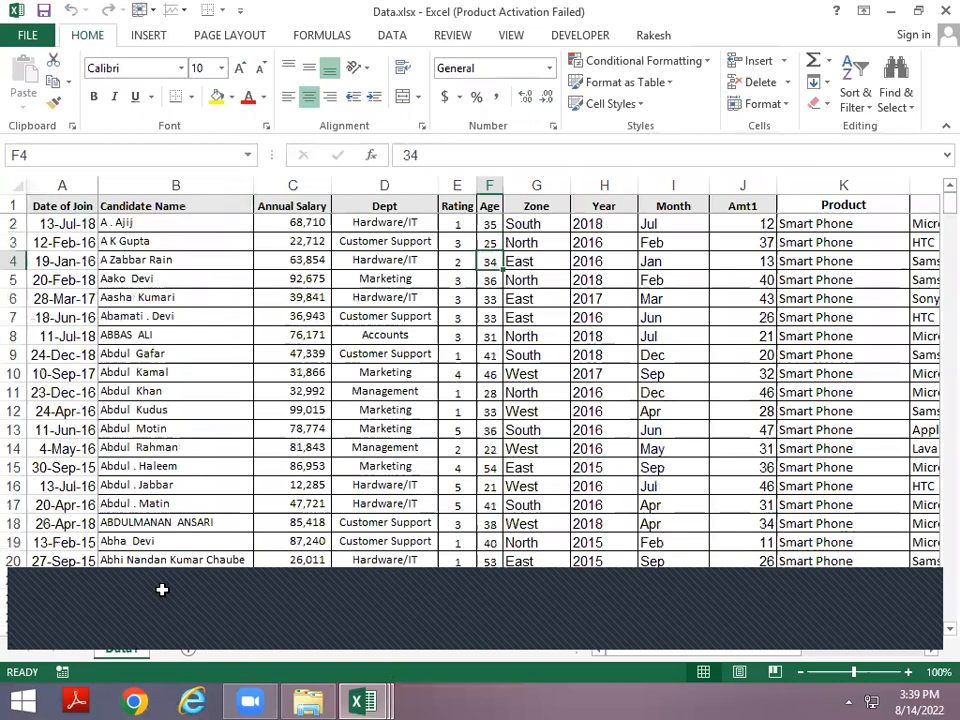
pyautogui.press('Down')
pyautogui.press('Down')
pyautogui.press('Down')
pyautogui.press('Down')
pyautogui.press('Down')
pyautogui.hotkey('ctrl', 'Down')
pyautogui.hotkey('ctrl', 'Up')
pyautogui.press('Down')
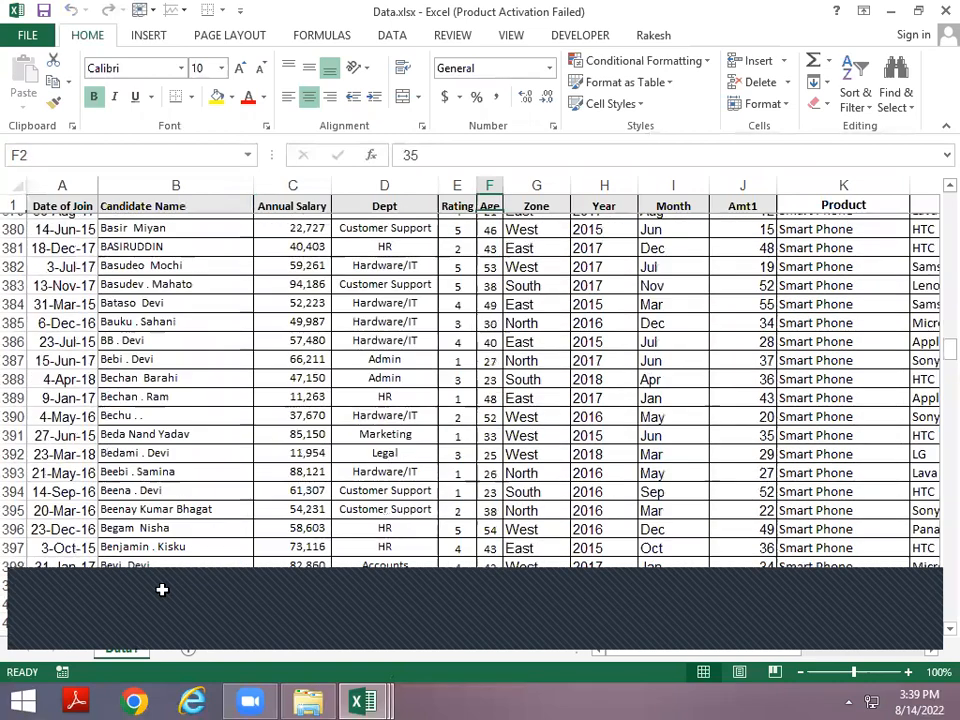
pyautogui.press('Right')
pyautogui.press('Right')
pyautogui.press('Right')
pyautogui.press('Right')
pyautogui.press('Right')
pyautogui.press('Right')
pyautogui.press('Right')
pyautogui.press('Right')
pyautogui.press('Right')
pyautogui.press('Right')
pyautogui.press('Right')
pyautogui.press('Right')
pyautogui.press('Right')
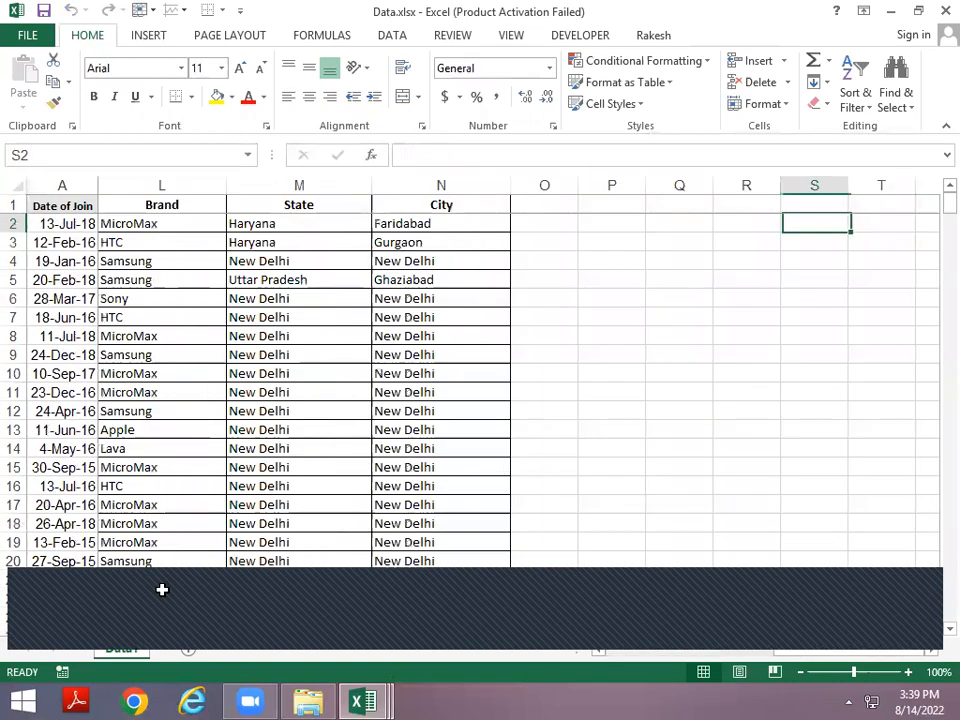
pyautogui.press('Left')
pyautogui.hotkey('ctrl', 'Home')
pyautogui.press('Right')
pyautogui.press('Right')
pyautogui.press('Right')
pyautogui.press('Right')
pyautogui.press('Down')
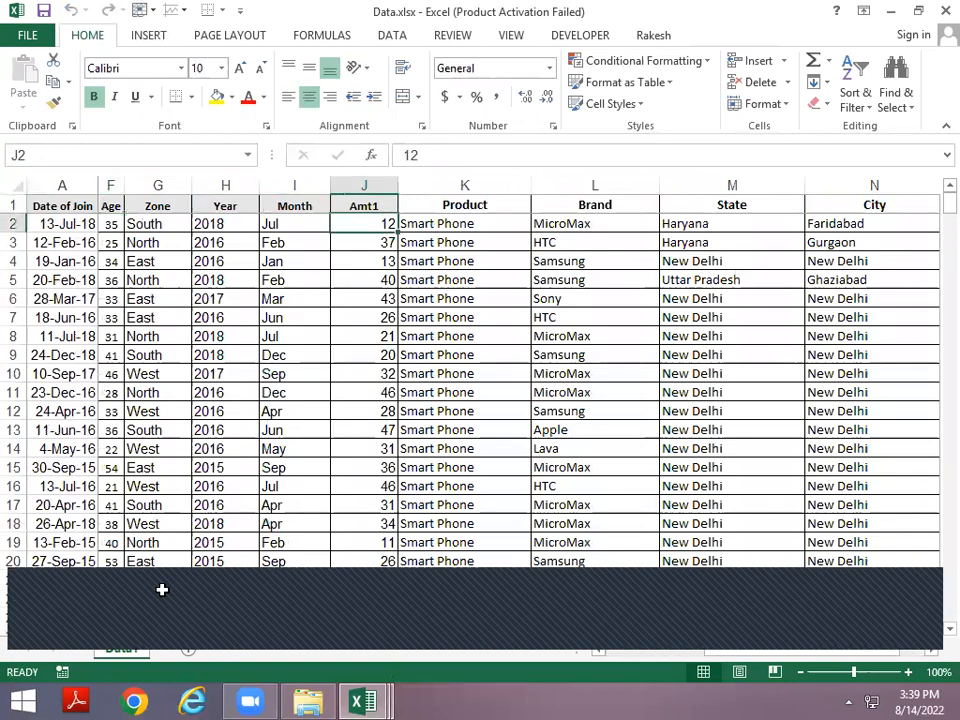
# Step: Create a pivot table on a new worksheet from the range Data1!$A$1:$N$418
pyautogui.press('alt')
pyautogui.press('n')
pyautogui.press('v')
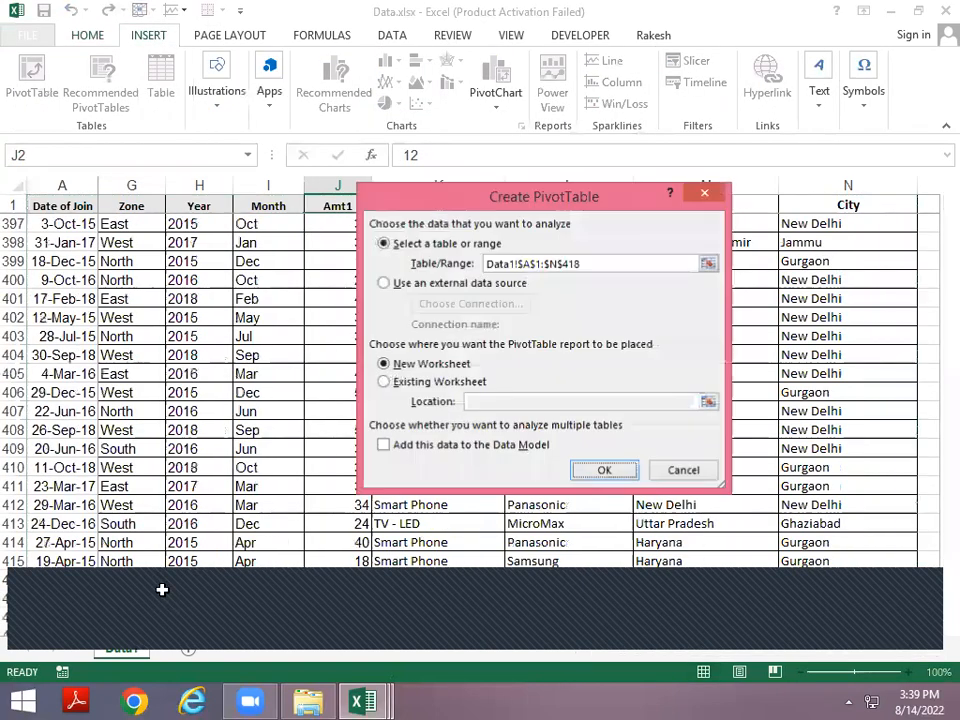
pyautogui.press('Return')
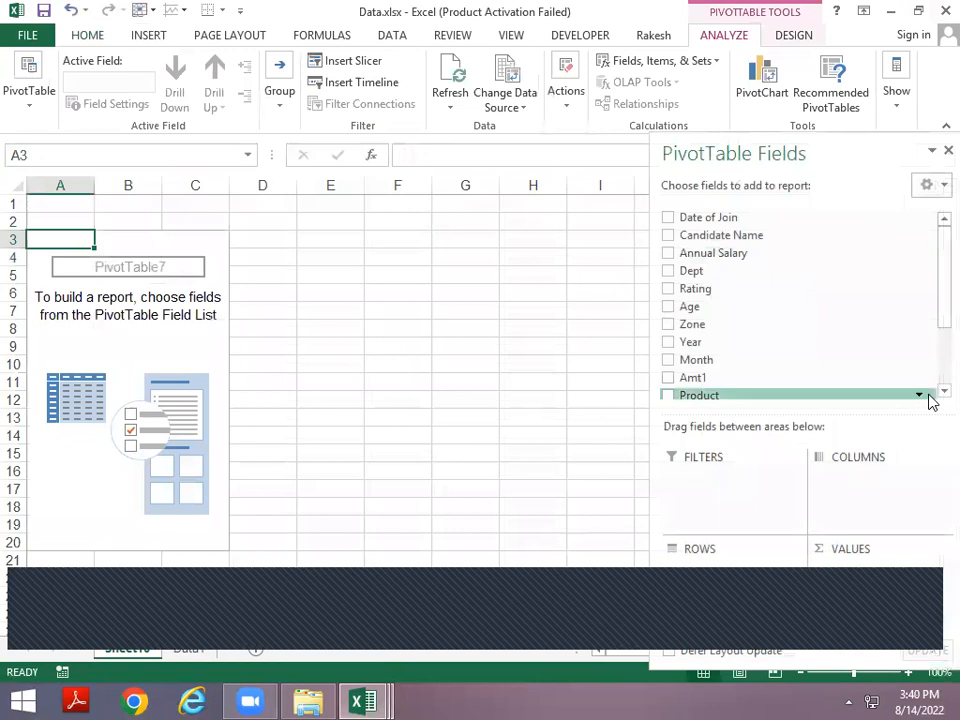
# Step: Place the Amt1 field in both the values and the rows of the pivot table and check its row labels
pyautogui.click(670, 377)
pyautogui.moveTo(684, 387); pyautogui.dragTo(724, 581)
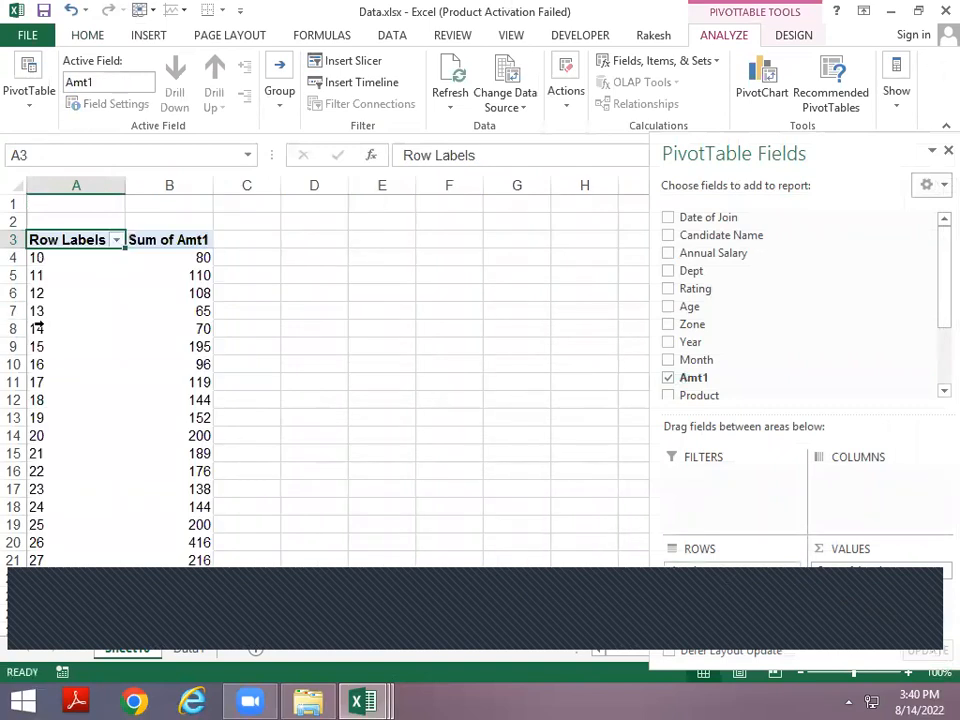
pyautogui.click(40, 311)
pyautogui.click(346, 362)
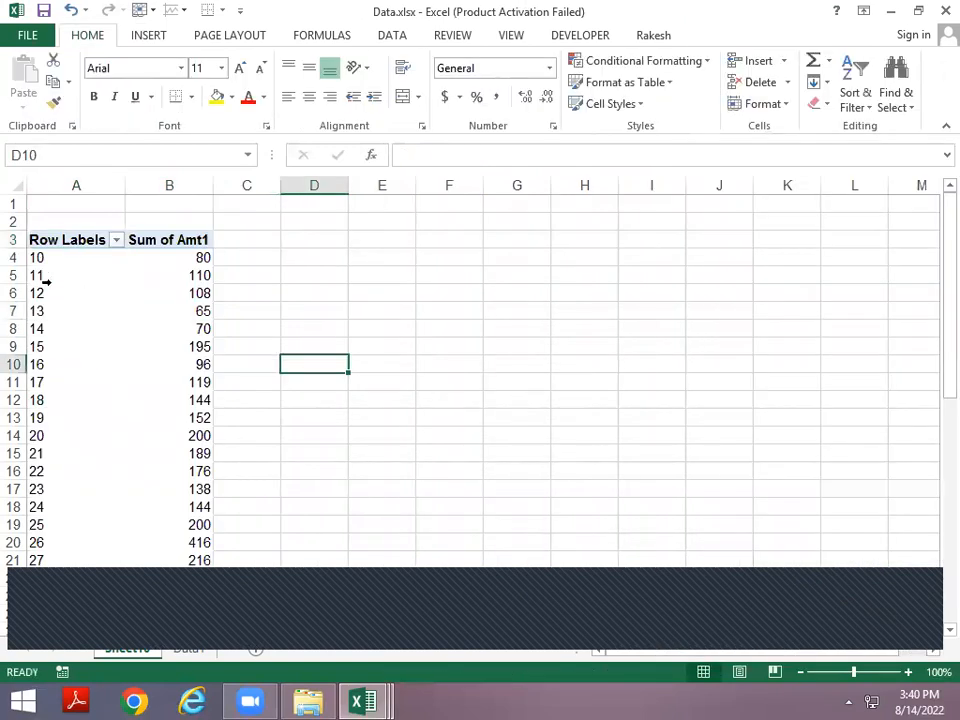
pyautogui.click(40, 275)
pyautogui.click(40, 296)
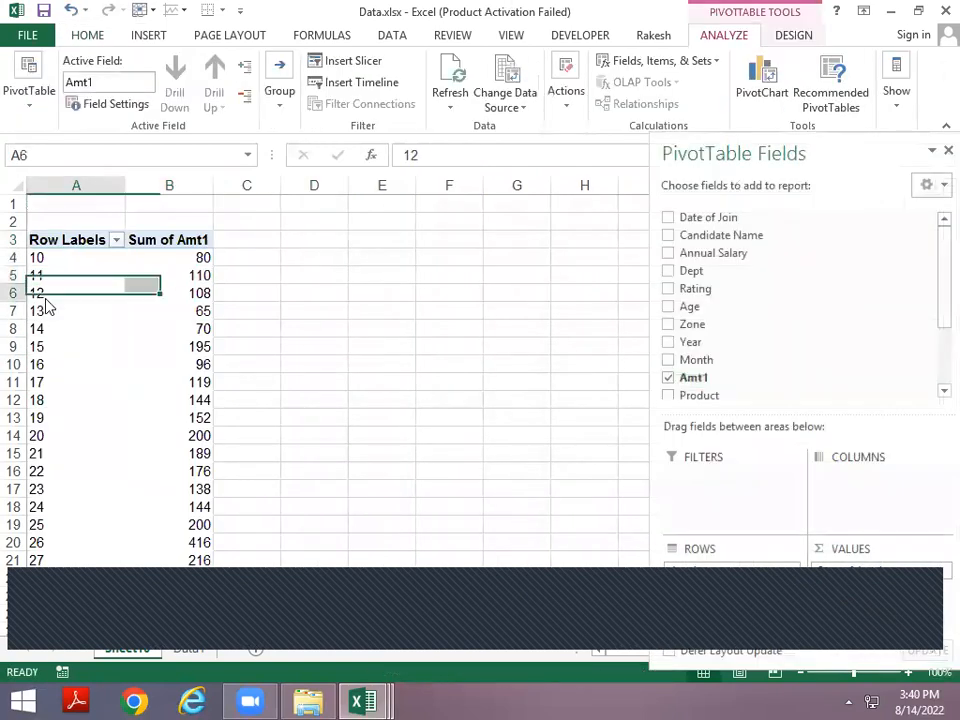
# Step: Group the Amt1 row labels starting at 10 and ending at 60, in intervals of 10
pyautogui.rightClick(42, 298)
pyautogui.click(111, 480)
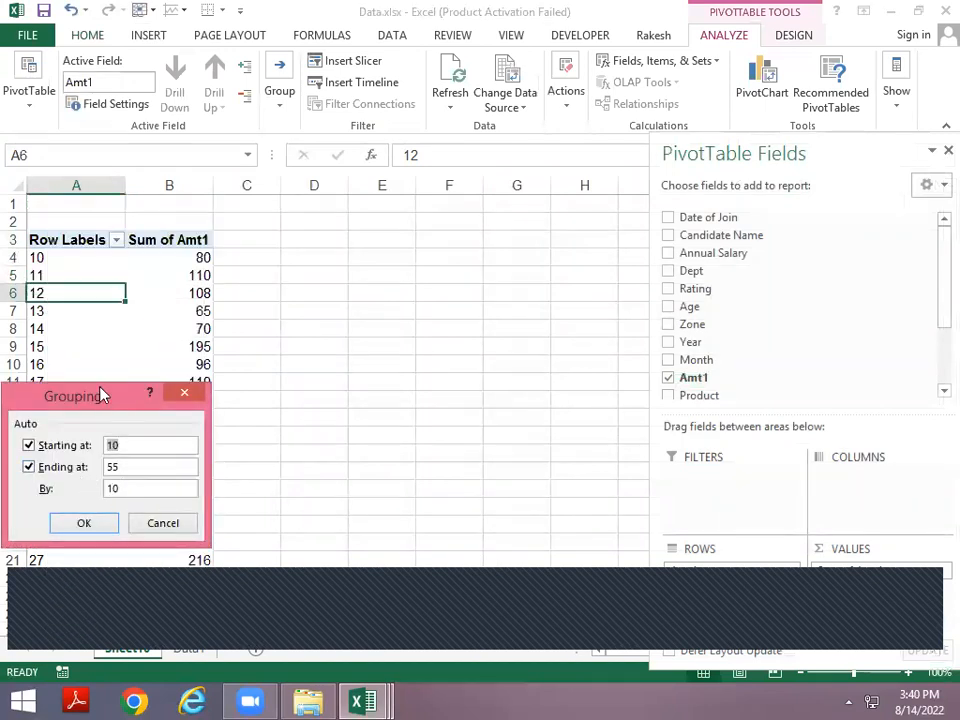
pyautogui.moveTo(118, 394); pyautogui.dragTo(275, 286)
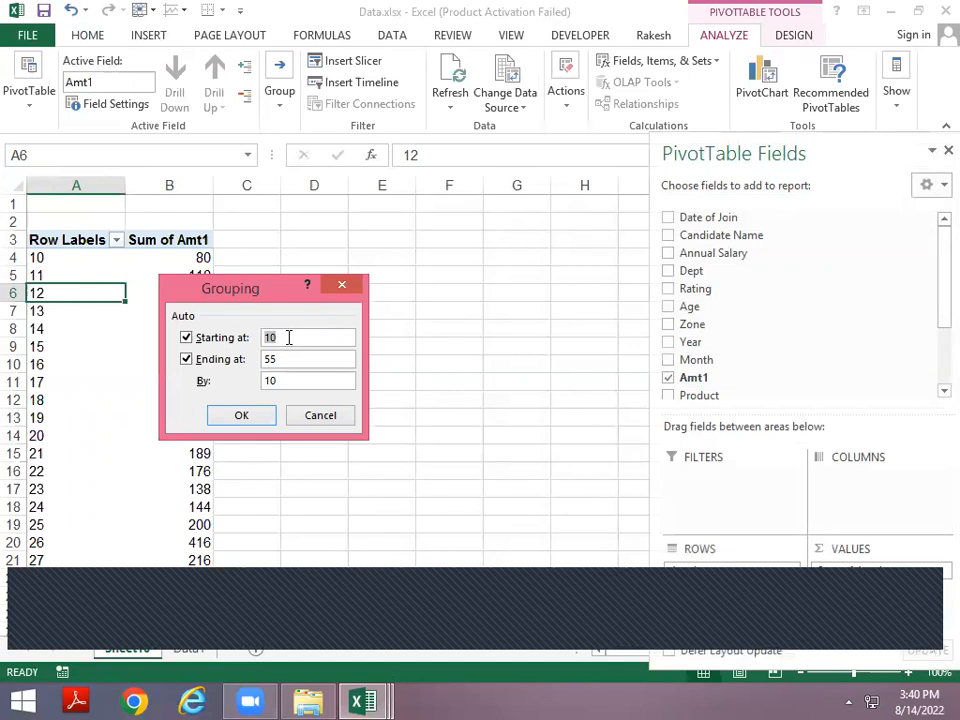
pyautogui.click(280, 361)
pyautogui.click(232, 414)
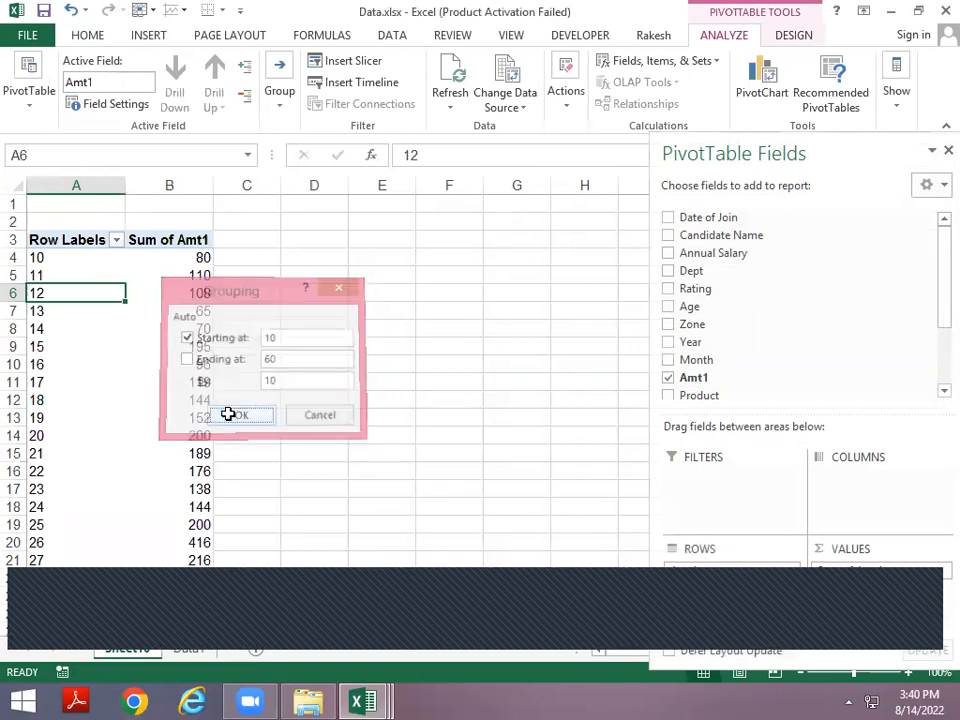
# Step: Ungroup the Amt1 row labels of the pivot table
pyautogui.rightClick(50, 258)
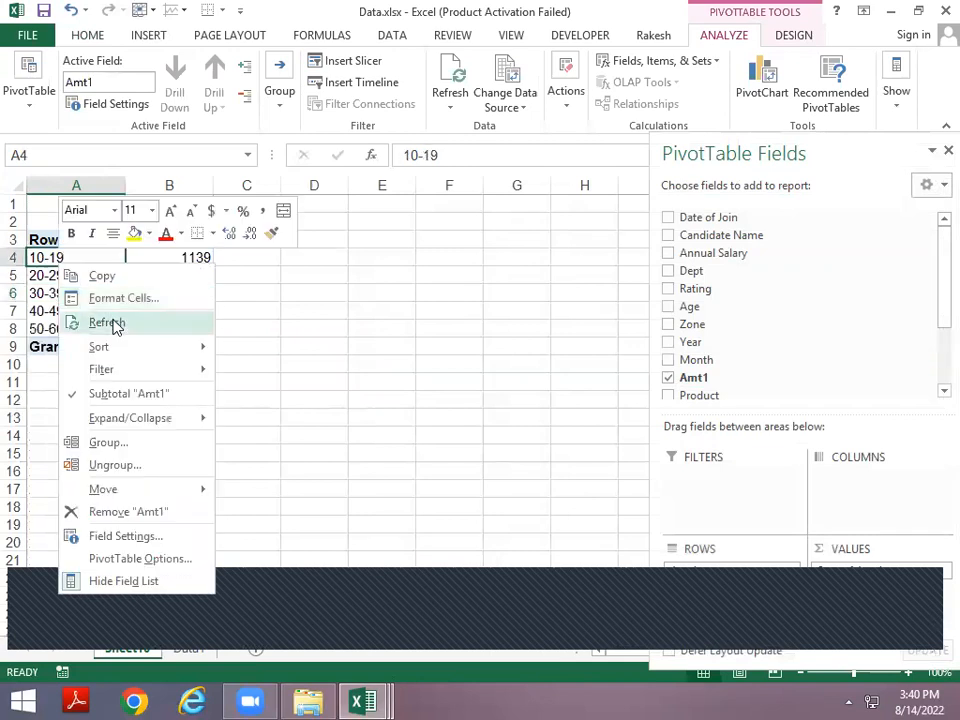
pyautogui.press('Escape')
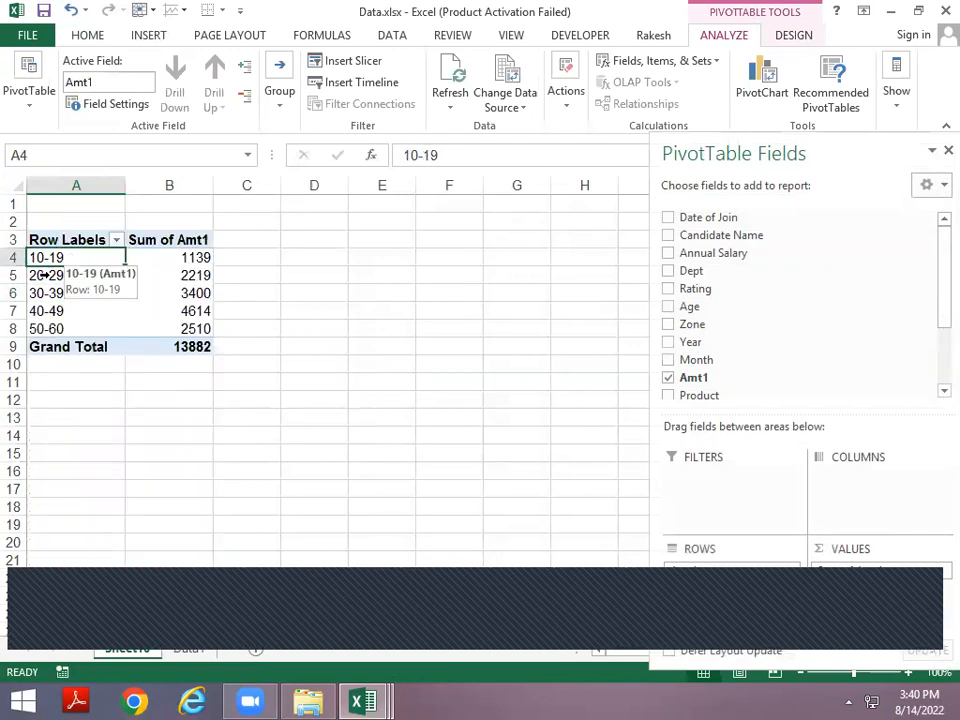
pyautogui.rightClick(108, 293)
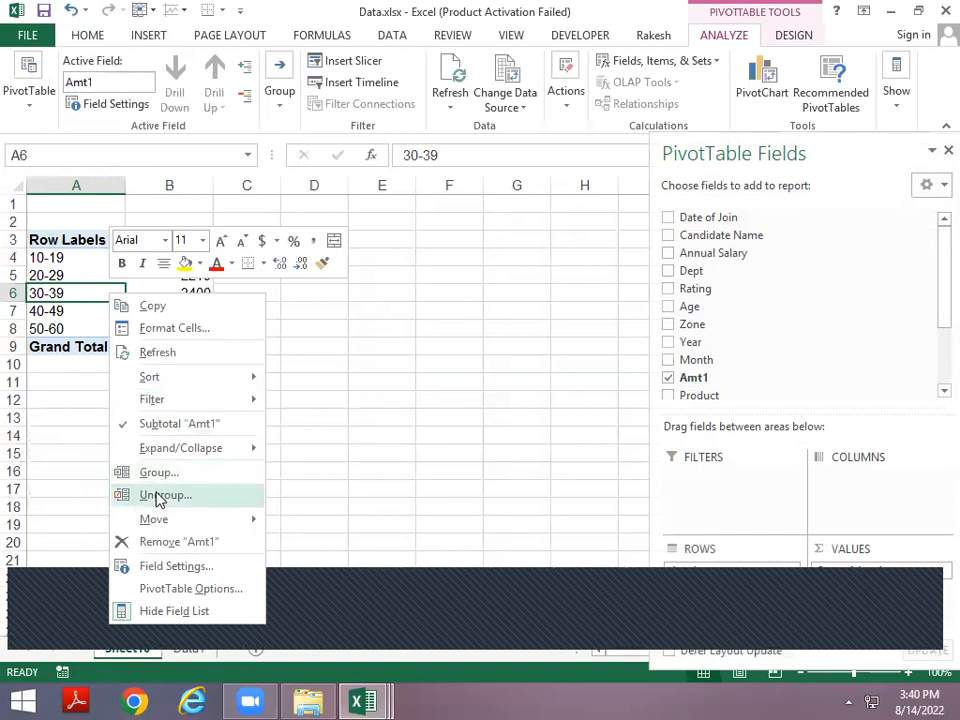
pyautogui.click(157, 498)
# Step: Group the Amt1 row labels starting at 10 and ending at 60, in intervals of 20
pyautogui.click(71, 281)
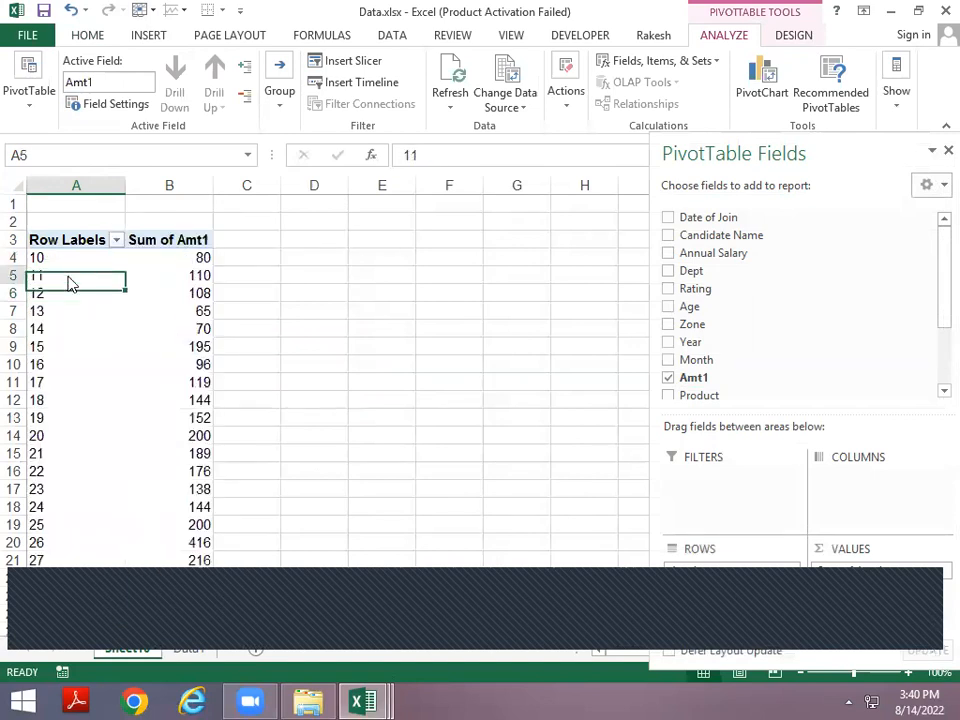
pyautogui.rightClick(71, 281)
pyautogui.click(140, 458)
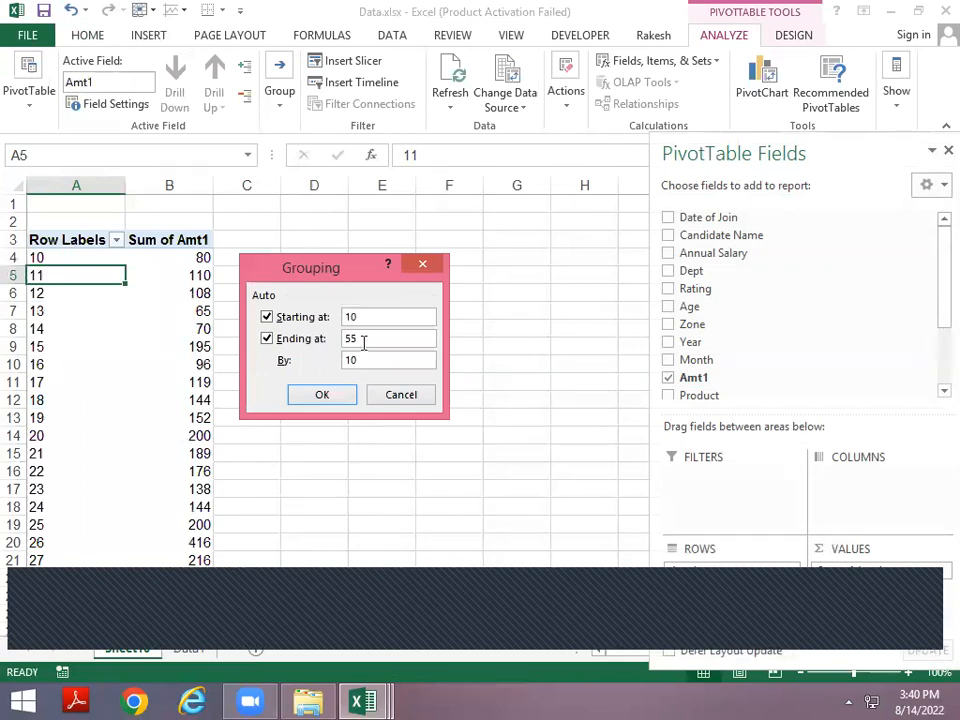
pyautogui.press('Tab')
pyautogui.press('Tab')
pyautogui.click(312, 398)
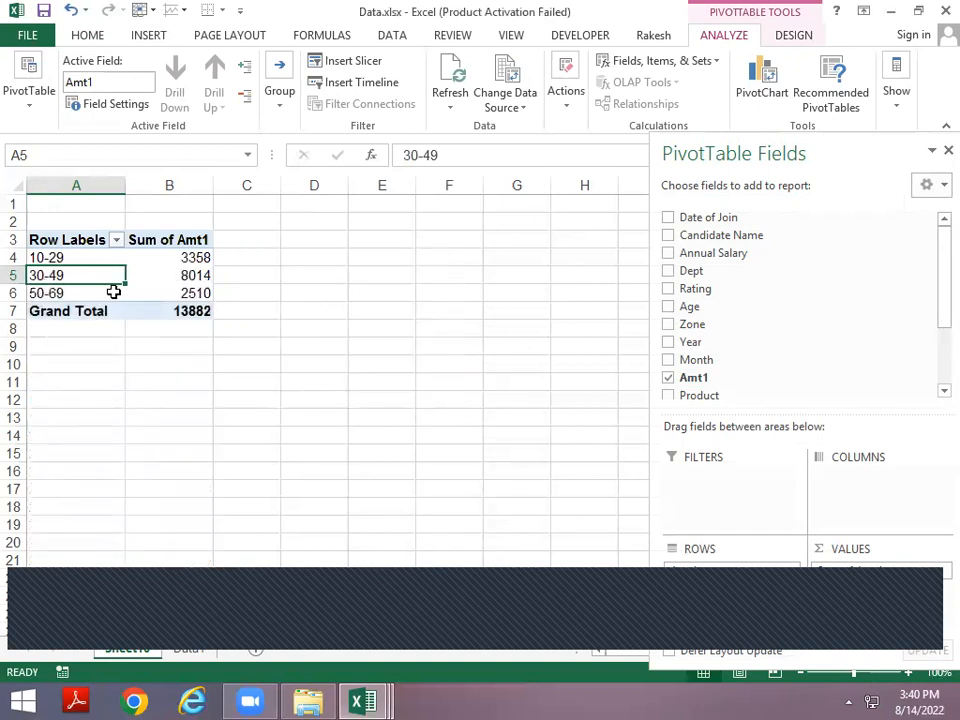
# Step: Switch to Pivot Table Part-1.xlsx, view the next sheet about overlapping pivot tables, and return to Data.xlsx
pyautogui.hotkey('alt', 'Tab')
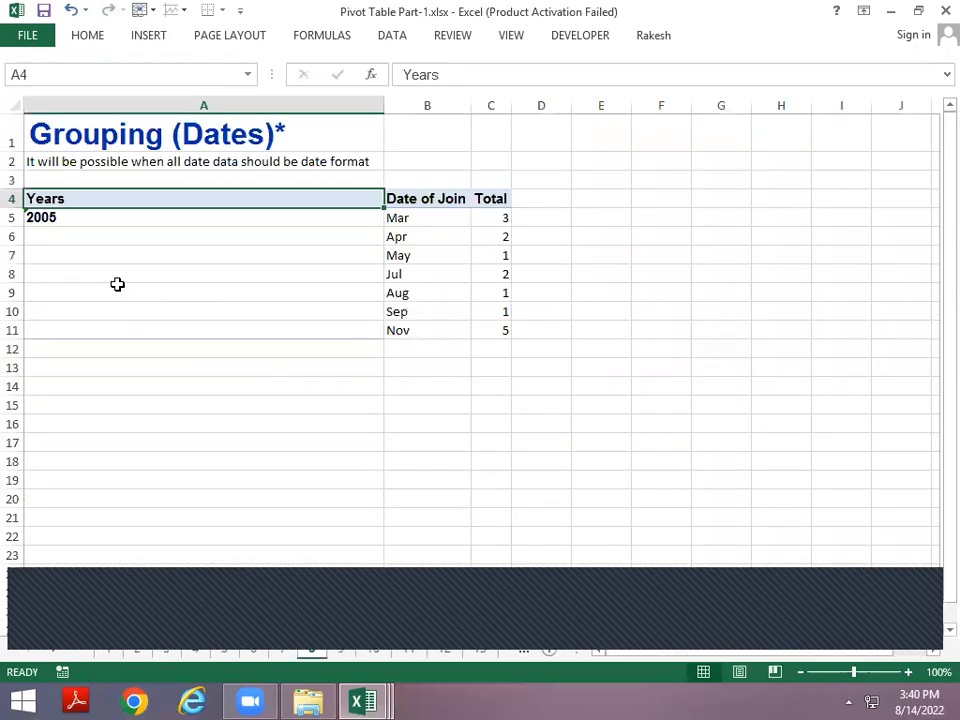
pyautogui.hotkey('ctrl', 'alt', 'F5')
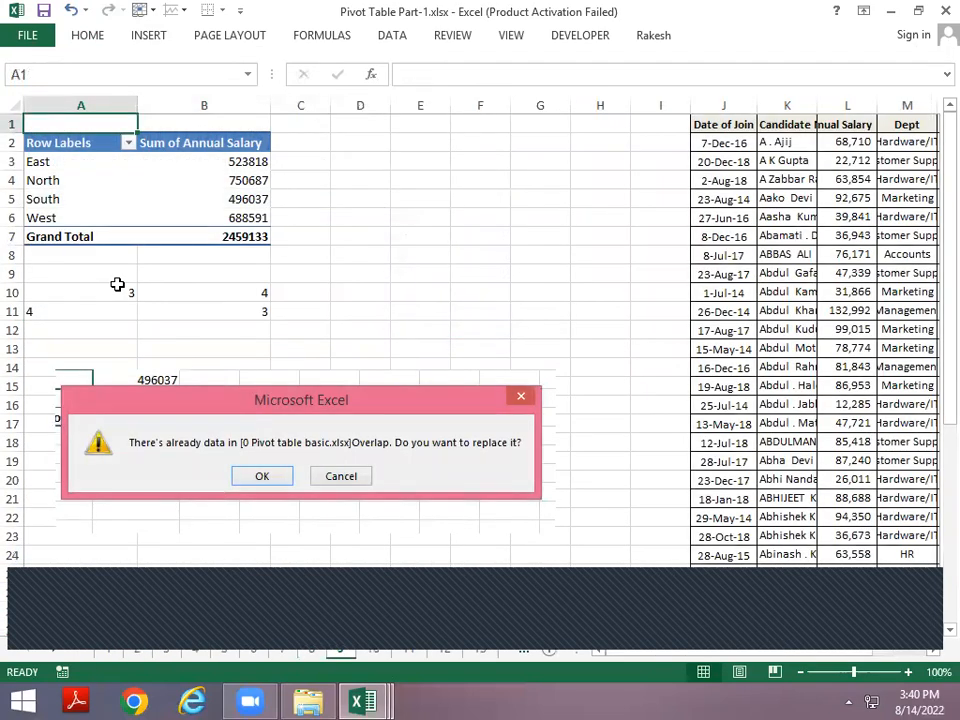
pyautogui.hotkey('alt', 'Tab')
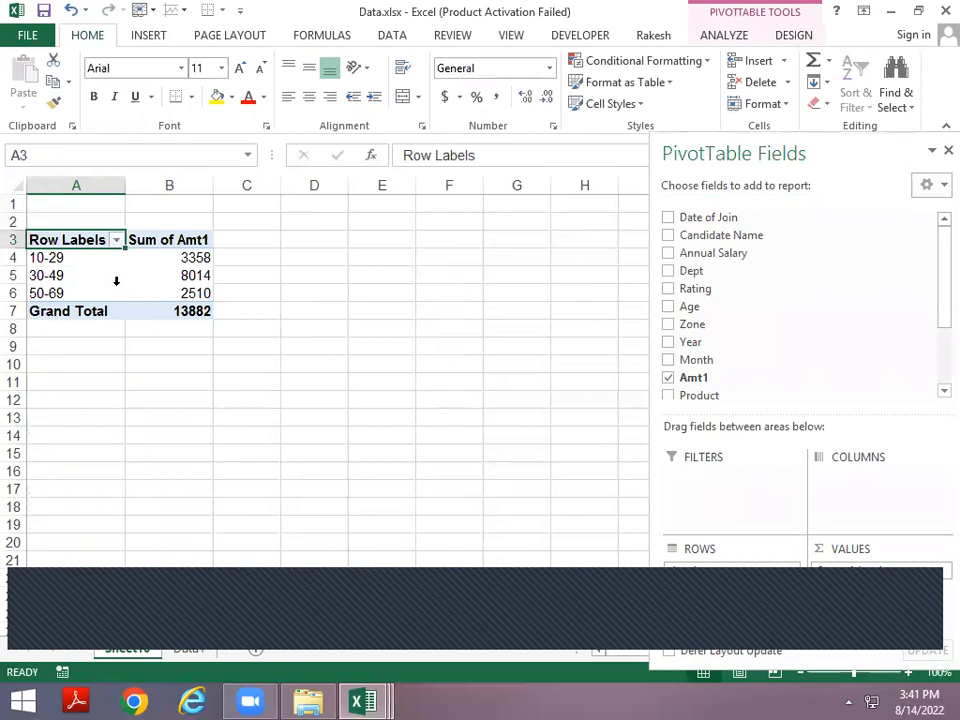
# Step: Copy the whole grouped pivot table and paste the duplicate below it at cell A11
pyautogui.click(116, 281)
pyautogui.hotkey('shift', 'Right')
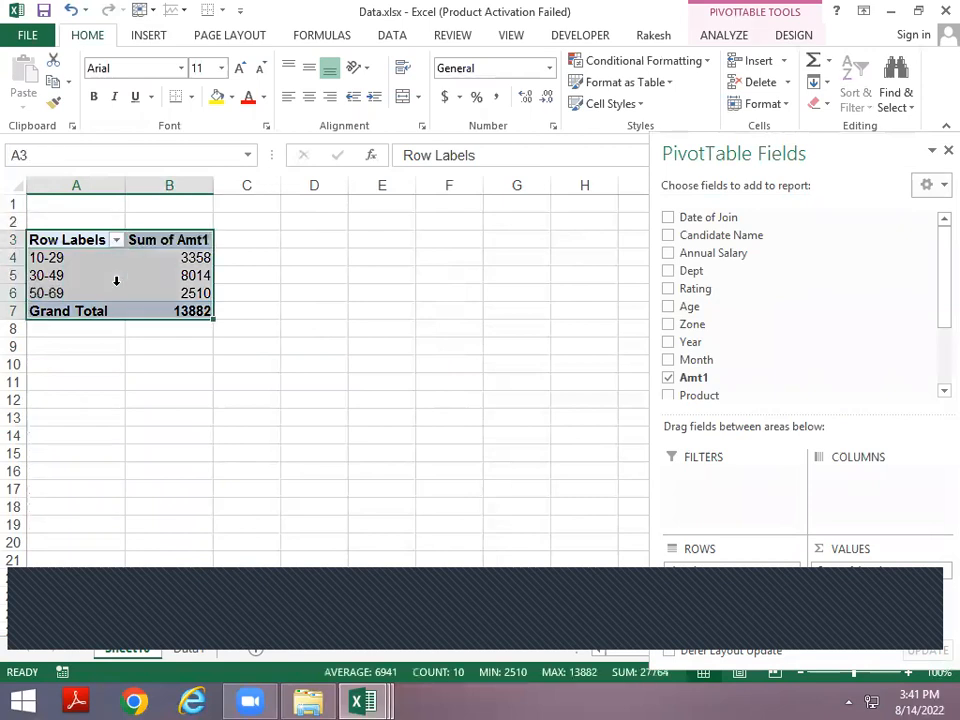
pyautogui.hotkey('ctrl', 'c')
pyautogui.hotkey('ctrl', 'Down')
pyautogui.press('Right')
pyautogui.press('Right')
pyautogui.press('Down')
pyautogui.press('Down')
pyautogui.press('Down')
pyautogui.press('Left')
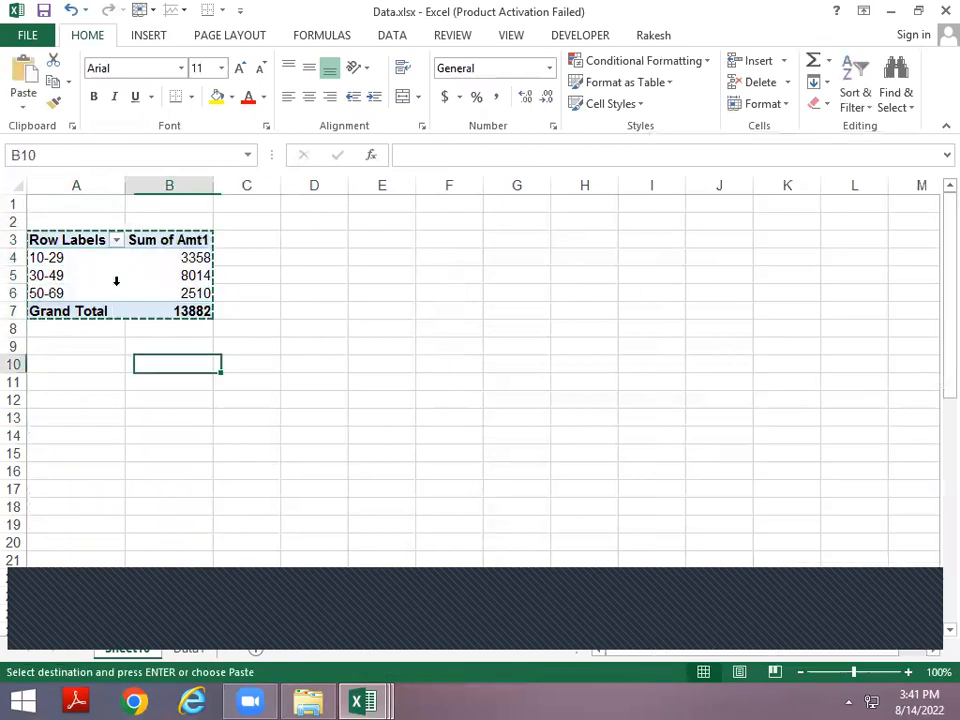
pyautogui.press('Down')
pyautogui.press('Left')
pyautogui.hotkey('ctrl', 'v')
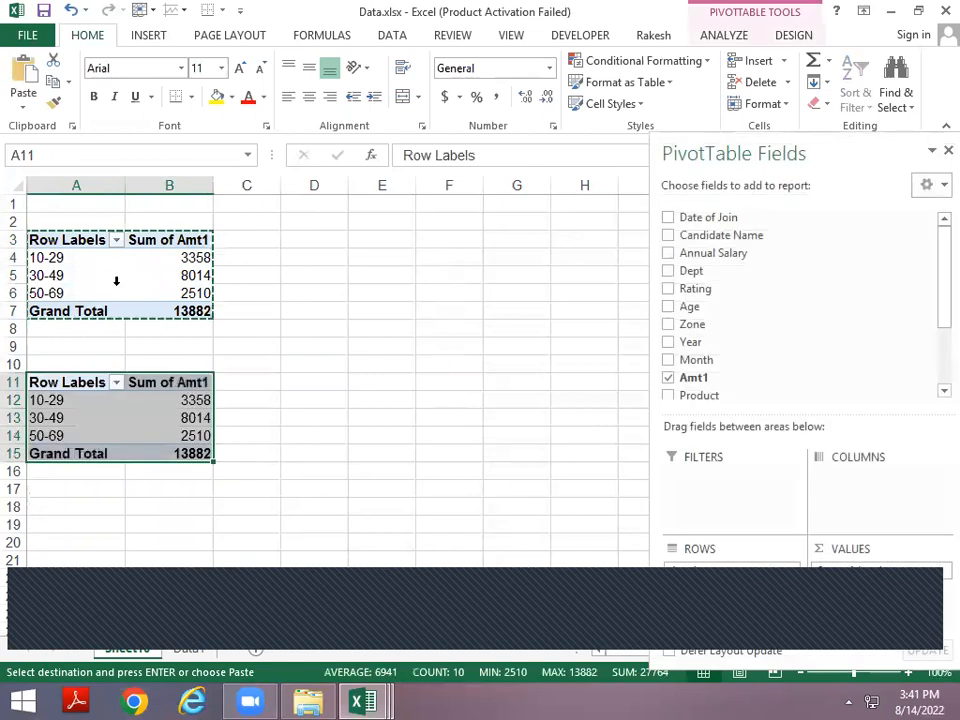
pyautogui.press('Escape')
pyautogui.press('Down')
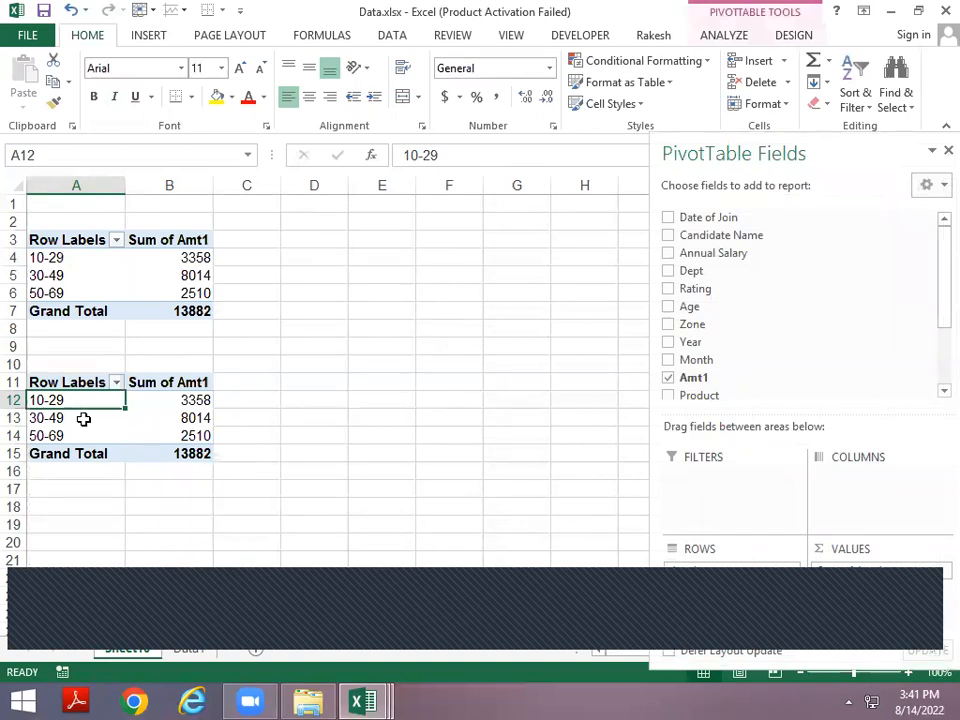
# Step: Add the Zone field to the rows of the lower pivot table and enable its classic PivotTable layout
pyautogui.moveTo(690, 324); pyautogui.dragTo(686, 591)
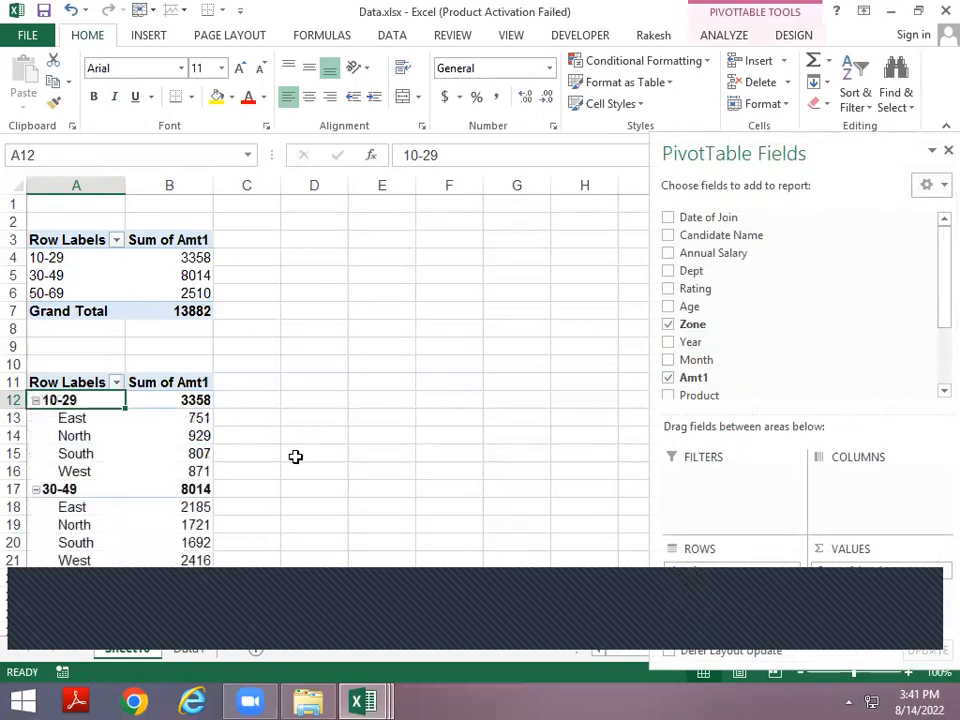
pyautogui.rightClick(131, 452)
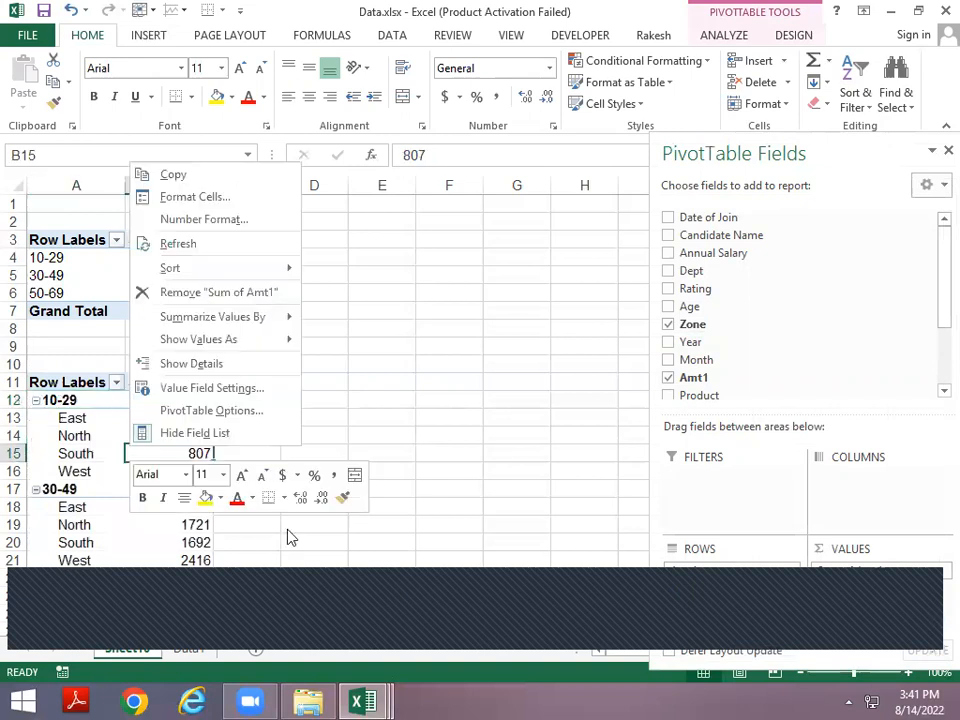
pyautogui.click(250, 410)
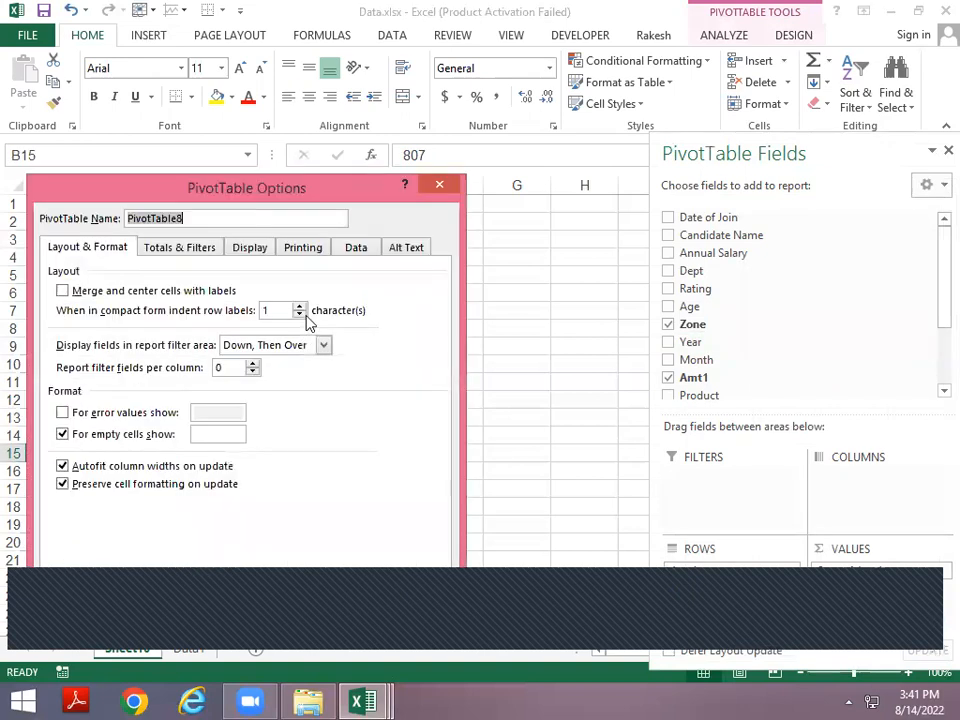
pyautogui.click(351, 249)
pyautogui.click(250, 249)
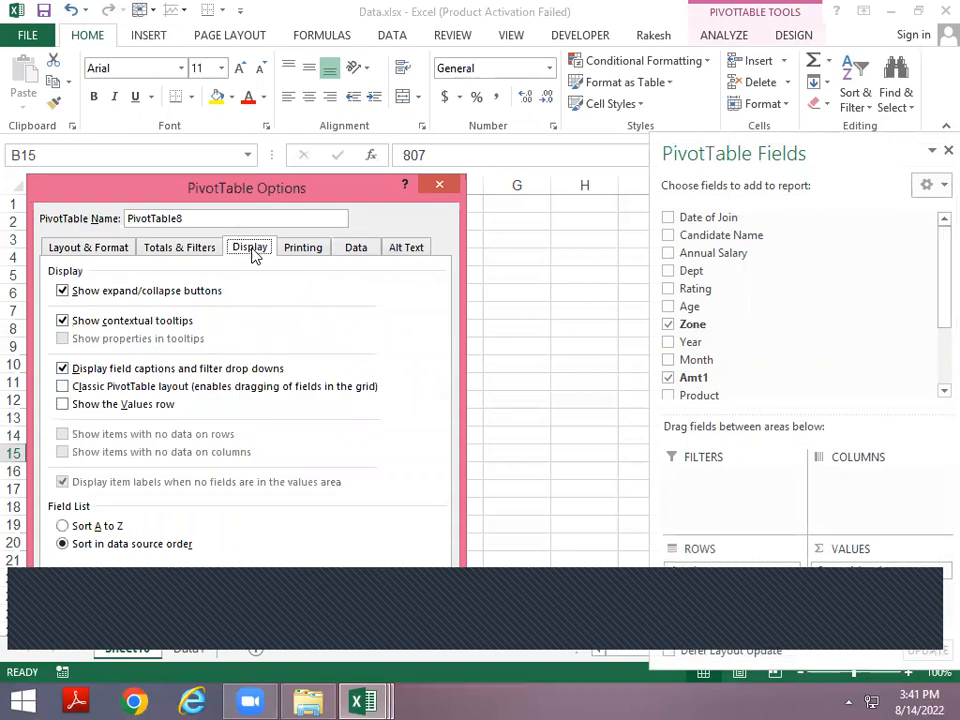
pyautogui.click(99, 389)
pyautogui.click(357, 607)
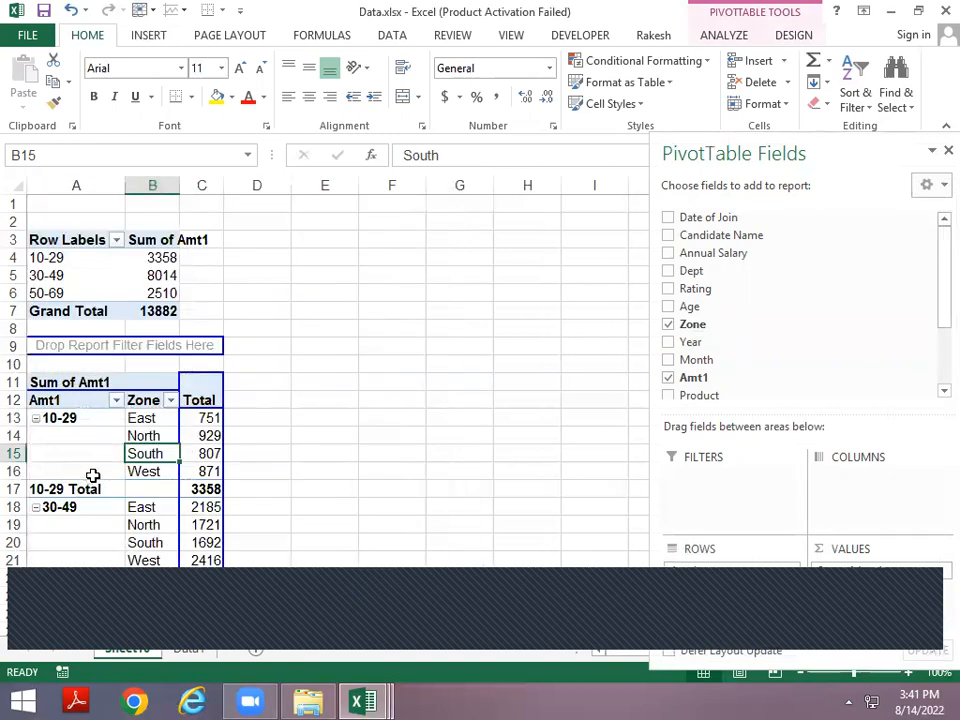
# Step: Turn on merging and centering of cells with labels for the lower pivot table and check the merged 10-29 label
pyautogui.scroll(-3, 100, 440)
pyautogui.scroll(1, 113, 380)
pyautogui.click(95, 339)
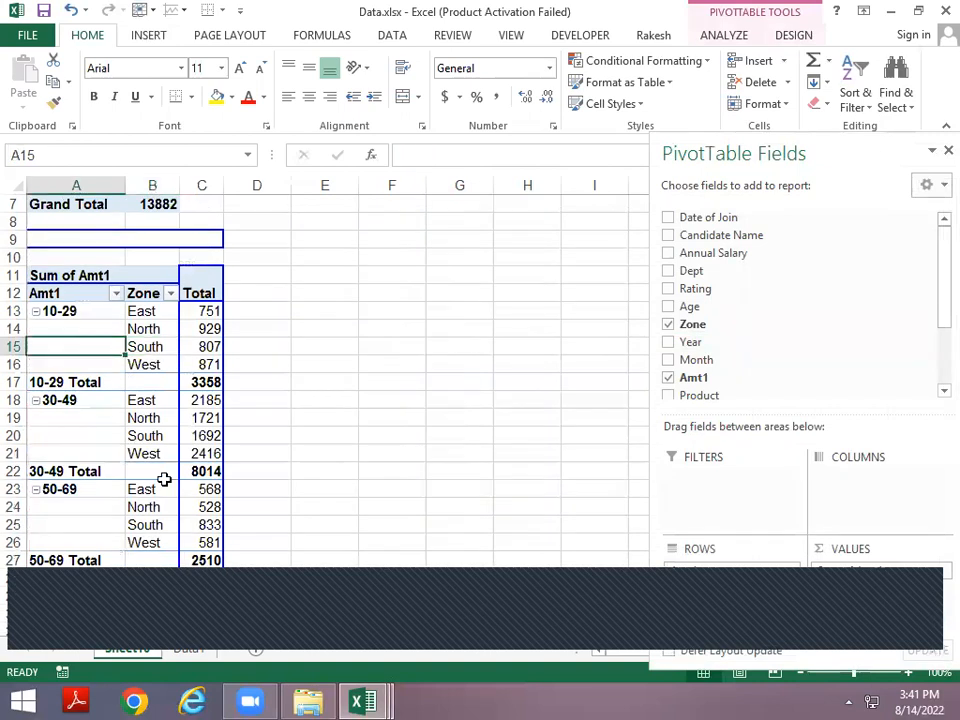
pyautogui.rightClick(141, 372)
pyautogui.click(215, 331)
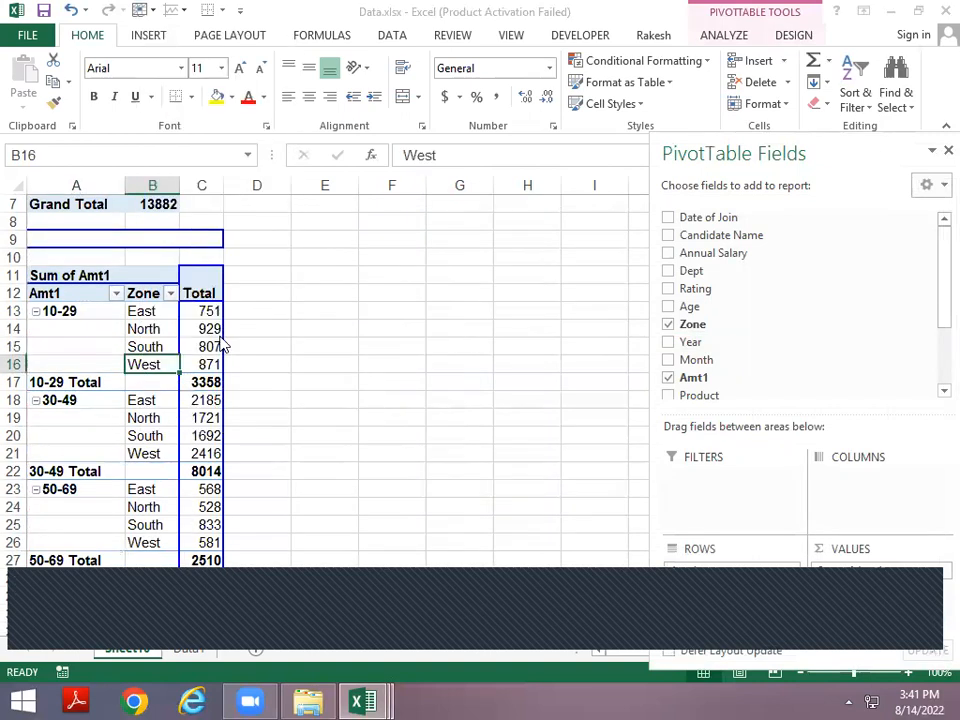
pyautogui.click(35, 215)
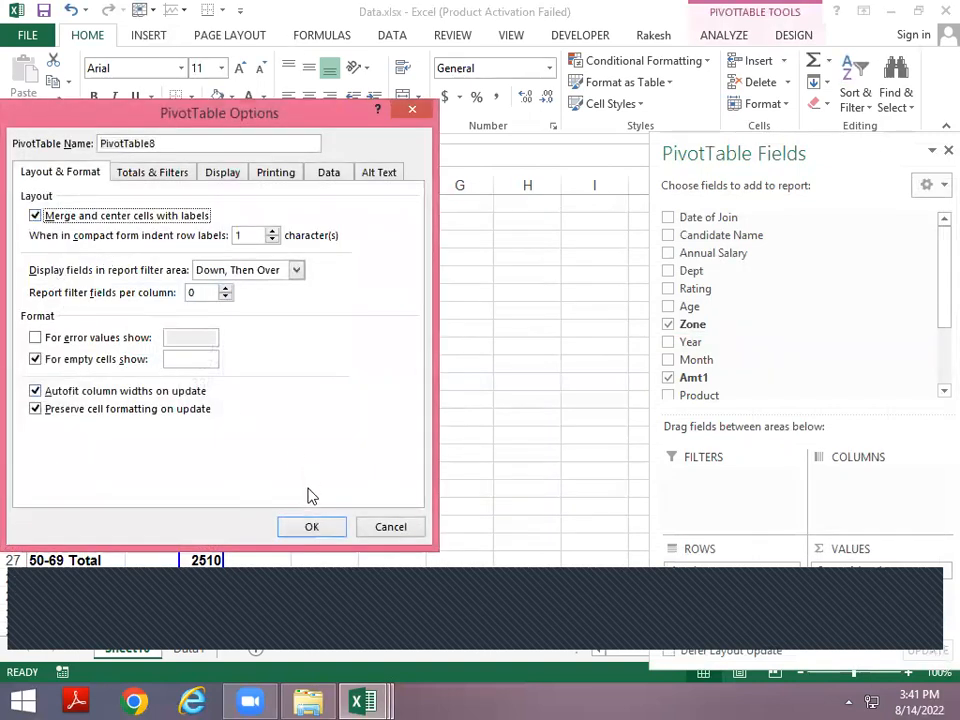
pyautogui.click(312, 528)
pyautogui.scroll(2, 311, 456)
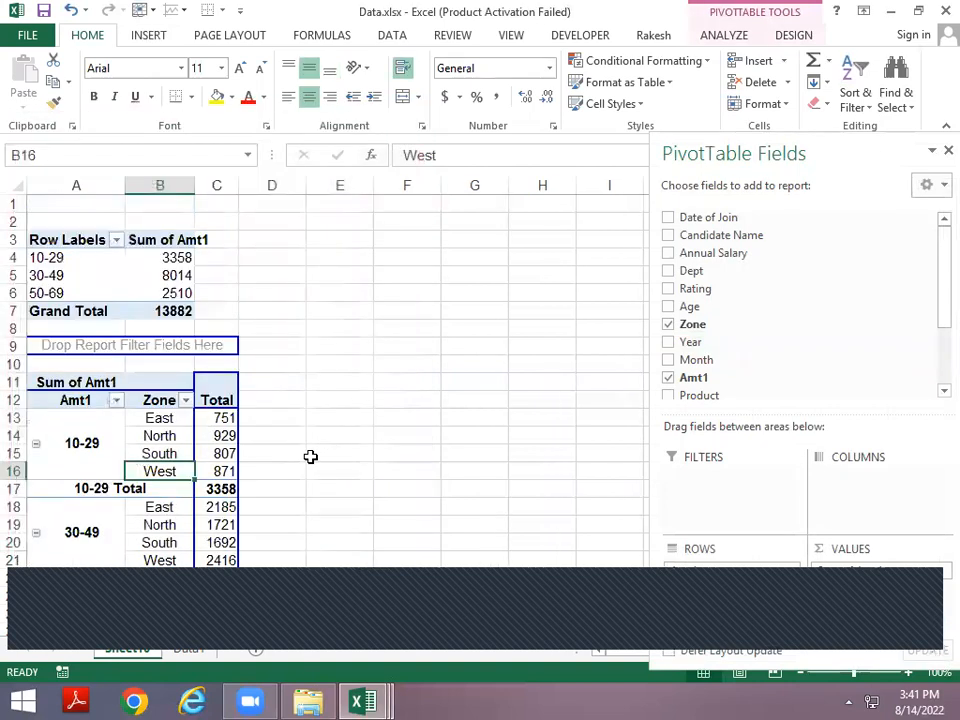
pyautogui.click(403, 395)
pyautogui.click(100, 440)
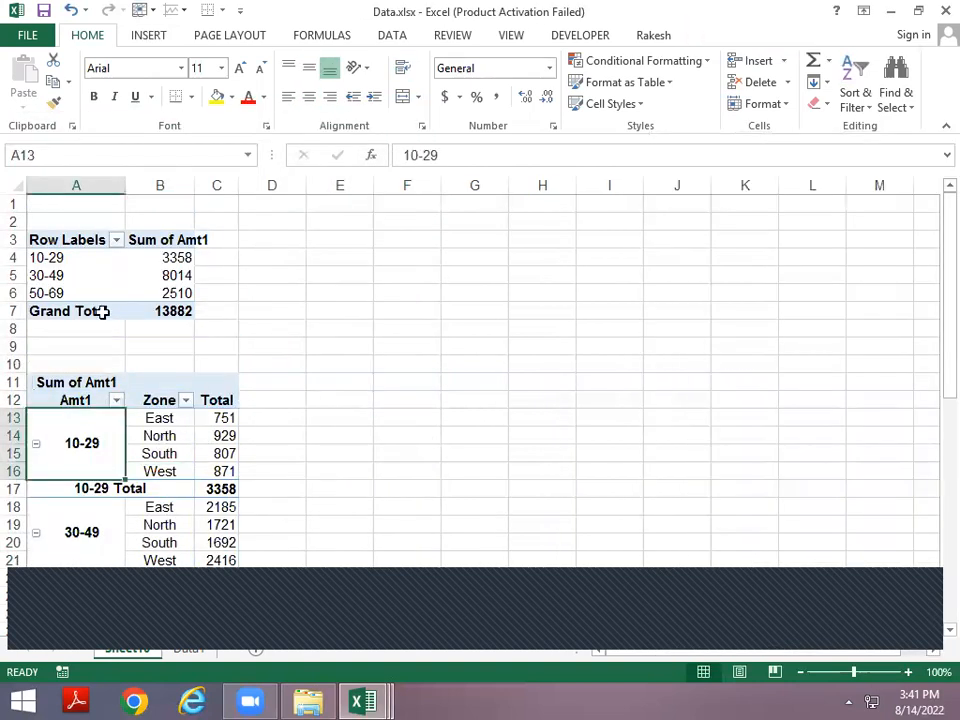
# Step: Open the grouping settings for the Amt1 row labels of the upper pivot table
pyautogui.click(62, 258)
pyautogui.rightClick(64, 262)
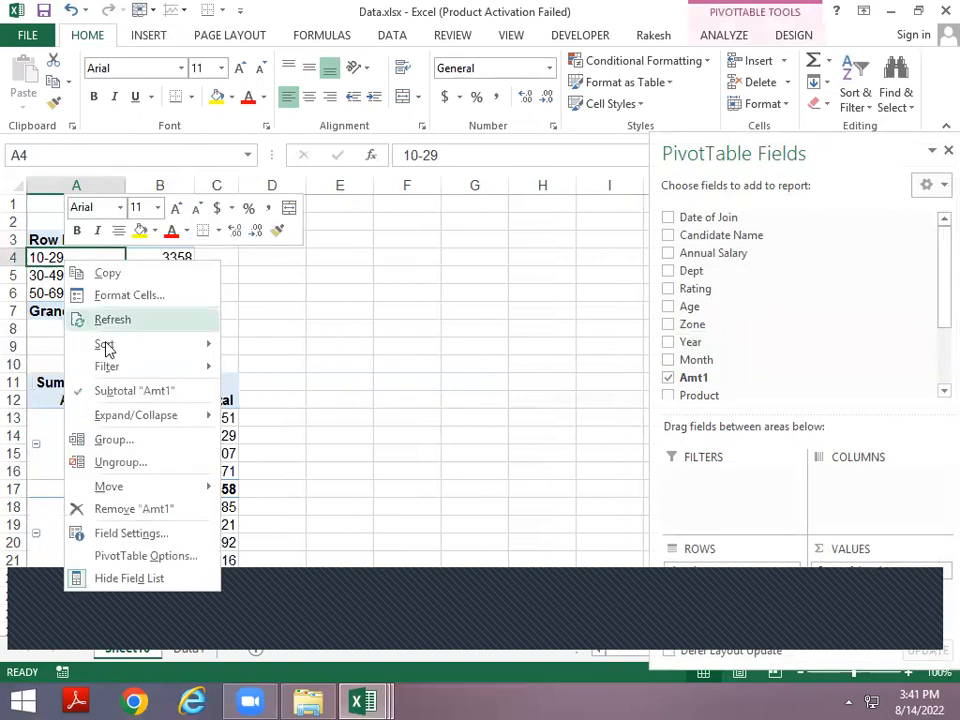
pyautogui.moveTo(115, 352)
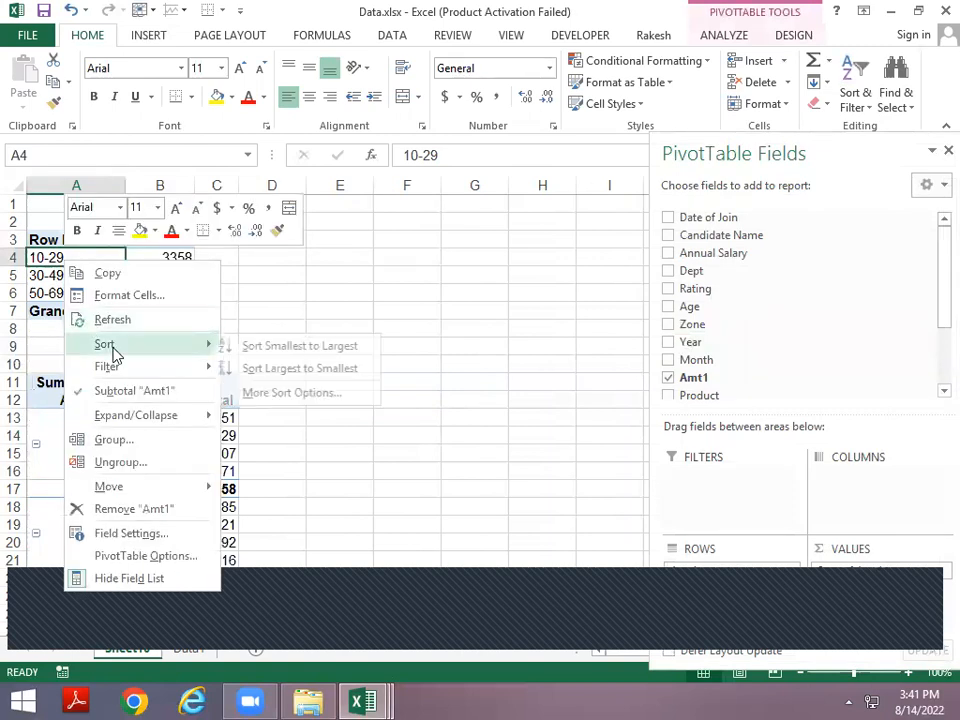
pyautogui.click(125, 443)
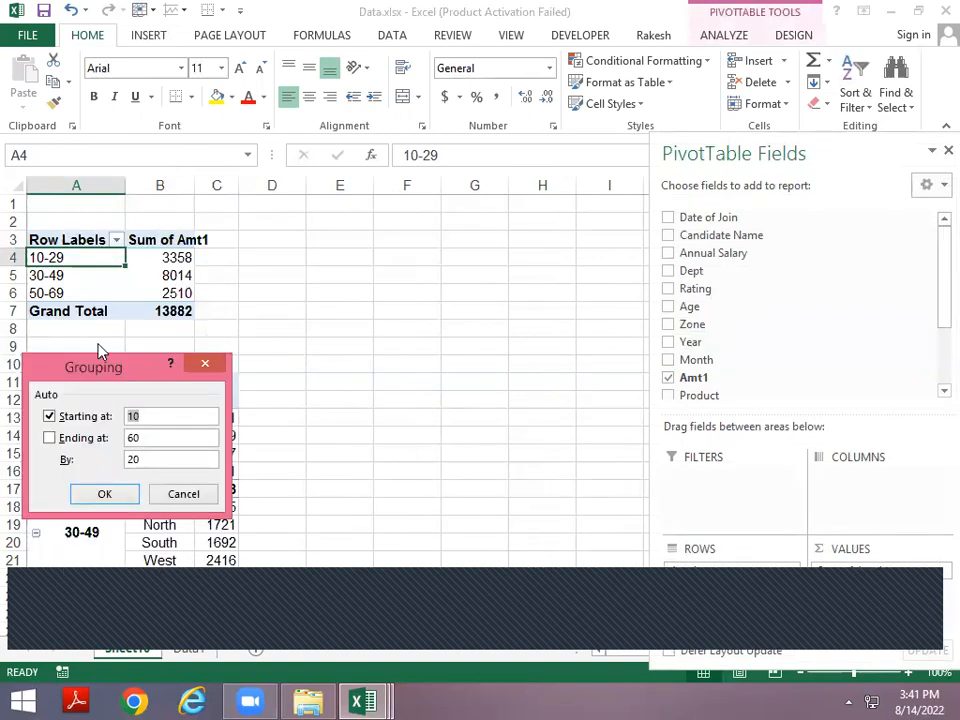
# Step: Dismiss the Grouping dialog unchanged, try to ungroup the Amt1 row labels of the pivot table at A3, and undo the attempt
pyautogui.moveTo(115, 375); pyautogui.dragTo(491, 192)
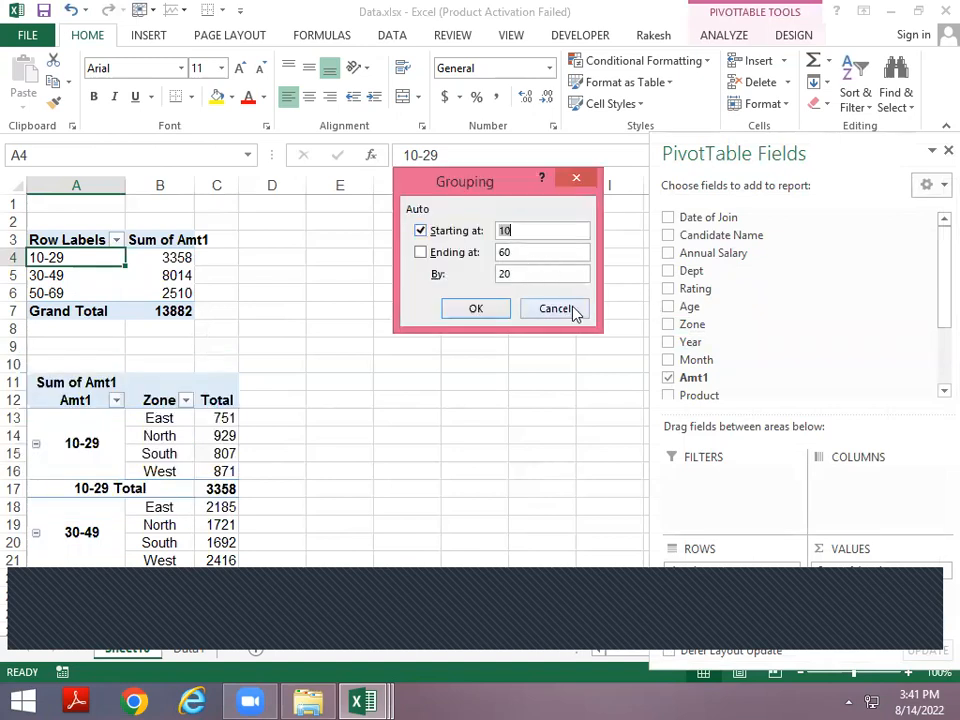
pyautogui.press('Escape')
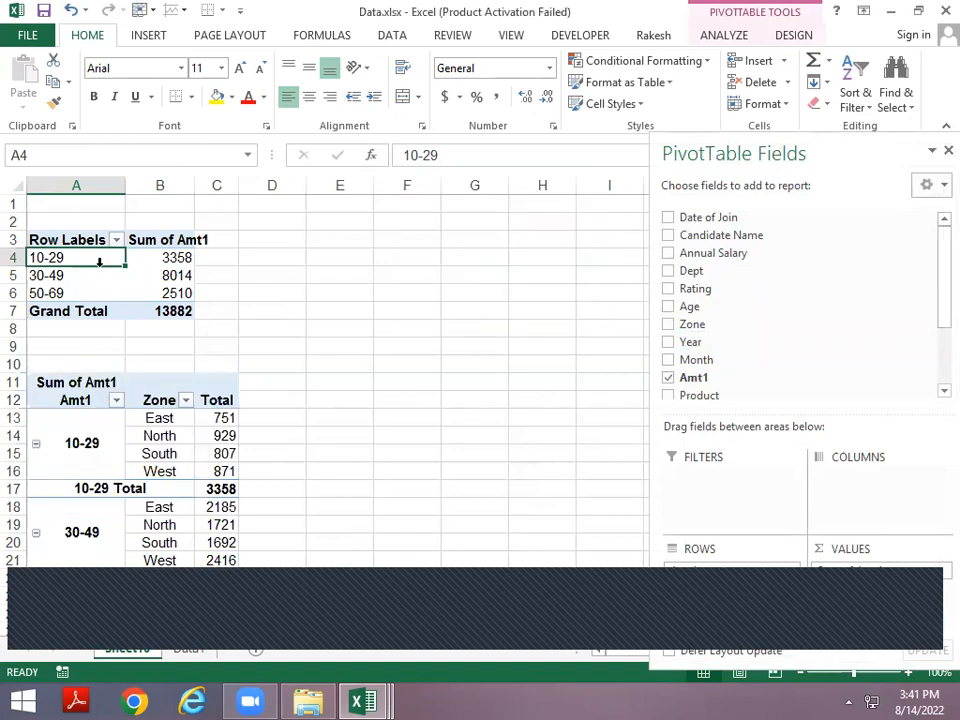
pyautogui.click(62, 279)
pyautogui.rightClick(63, 280)
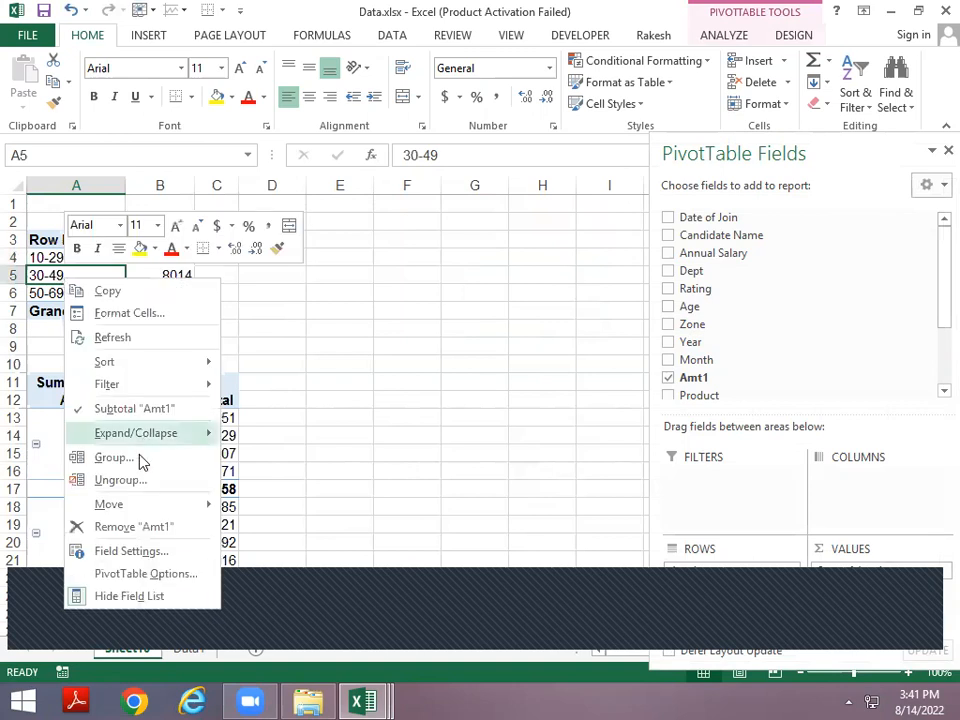
pyautogui.click(138, 481)
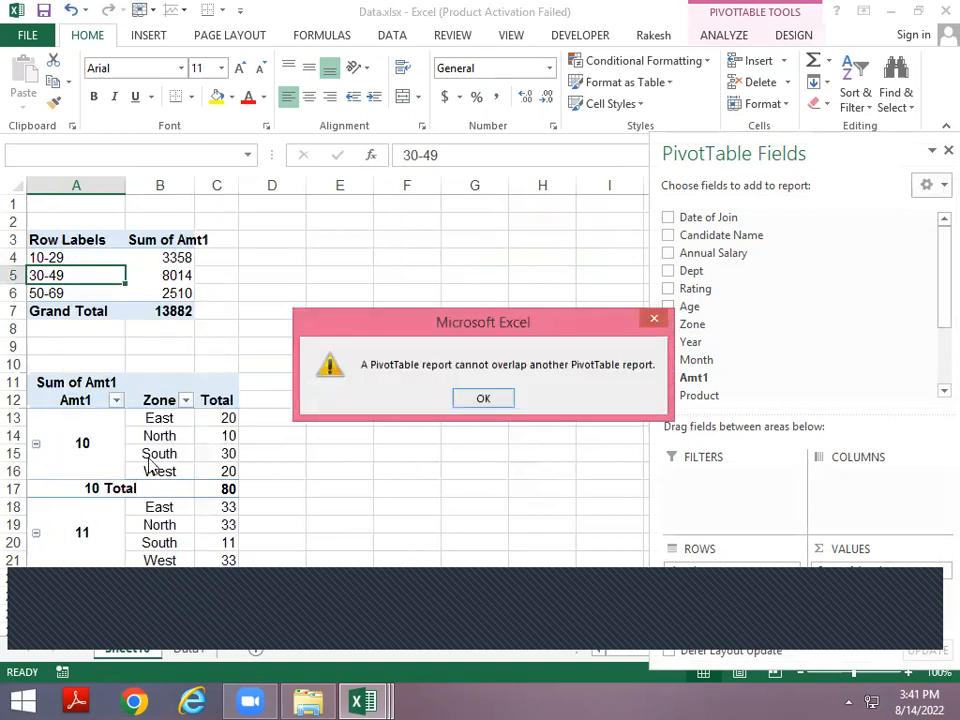
pyautogui.click(655, 322)
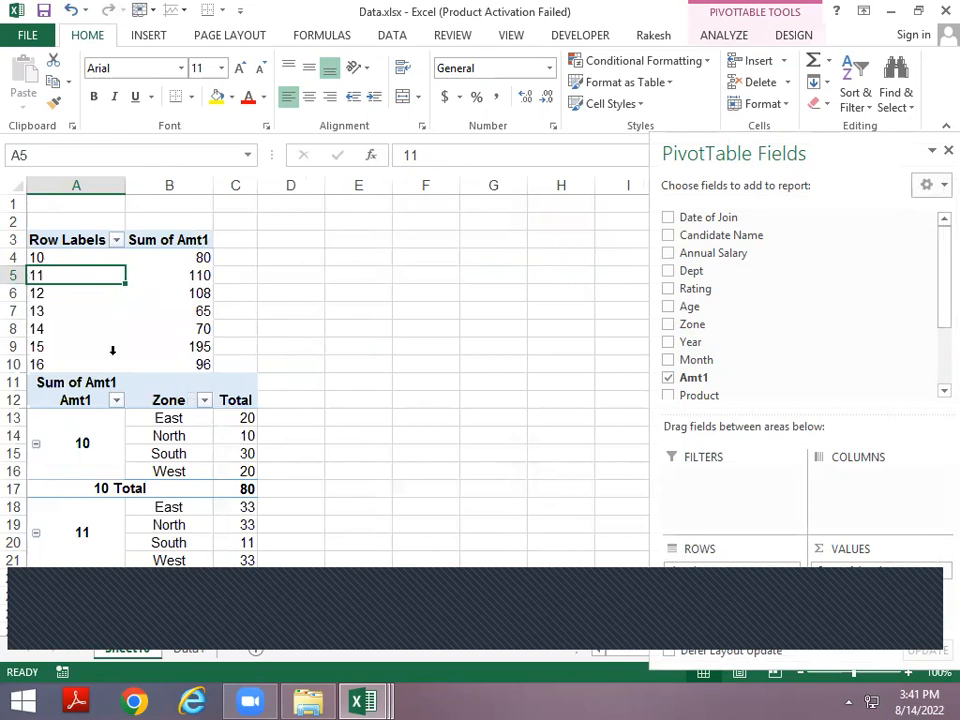
pyautogui.hotkey('ctrl', 'z')
# Step: Copy the pivot table in A3:B7 and paste it at cell G3
pyautogui.press('Up')
pyautogui.press('Up')
pyautogui.hotkey('ctrl', 'shift', 'Down')
pyautogui.hotkey('ctrl', 'shift', 'Right')
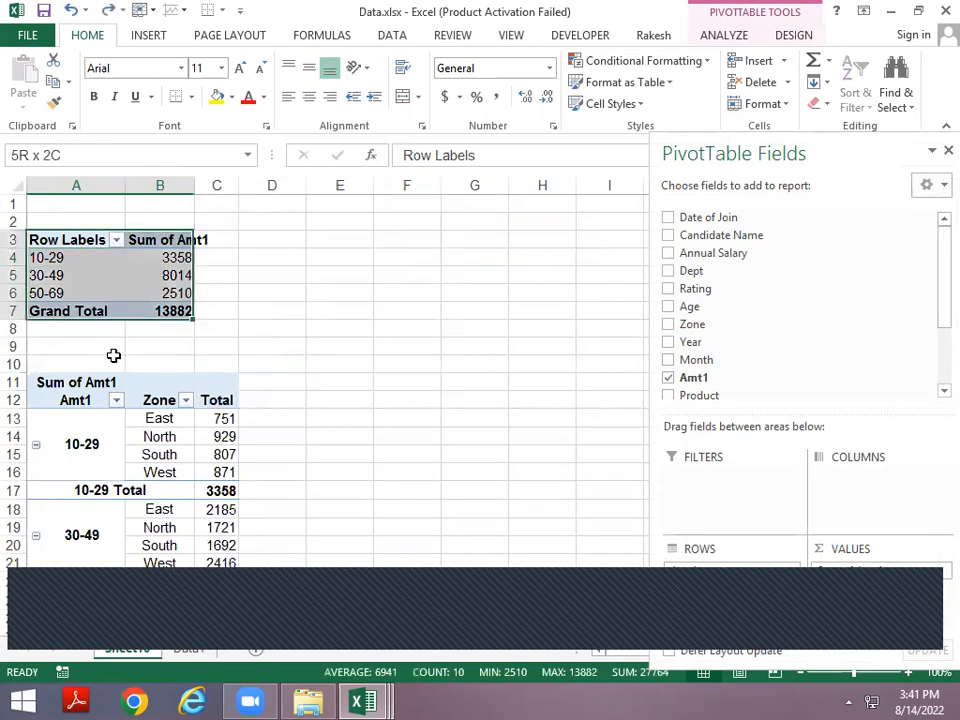
pyautogui.hotkey('ctrl', 'c')
pyautogui.press('Right')
pyautogui.press('Right')
pyautogui.press('Right')
pyautogui.press('Right')
pyautogui.press('Right')
pyautogui.press('Right')
pyautogui.press('Return')
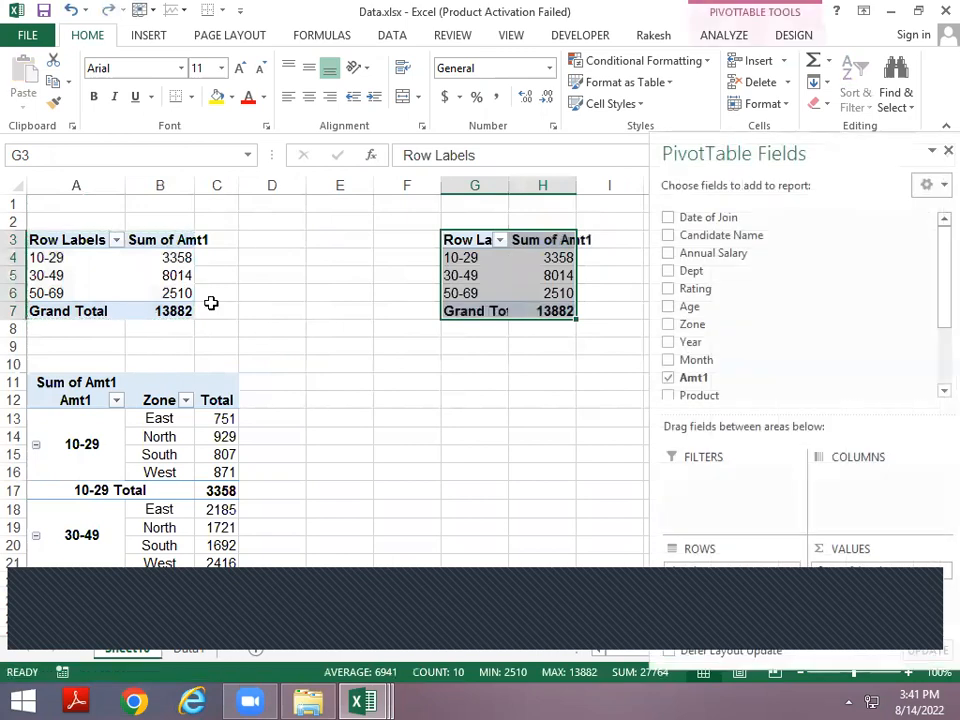
# Step: Undo the pasting of the pivot table copy at G3
pyautogui.rightClick(469, 259)
pyautogui.click(438, 399)
pyautogui.click(470, 279)
pyautogui.rightClick(476, 283)
pyautogui.press('Escape')
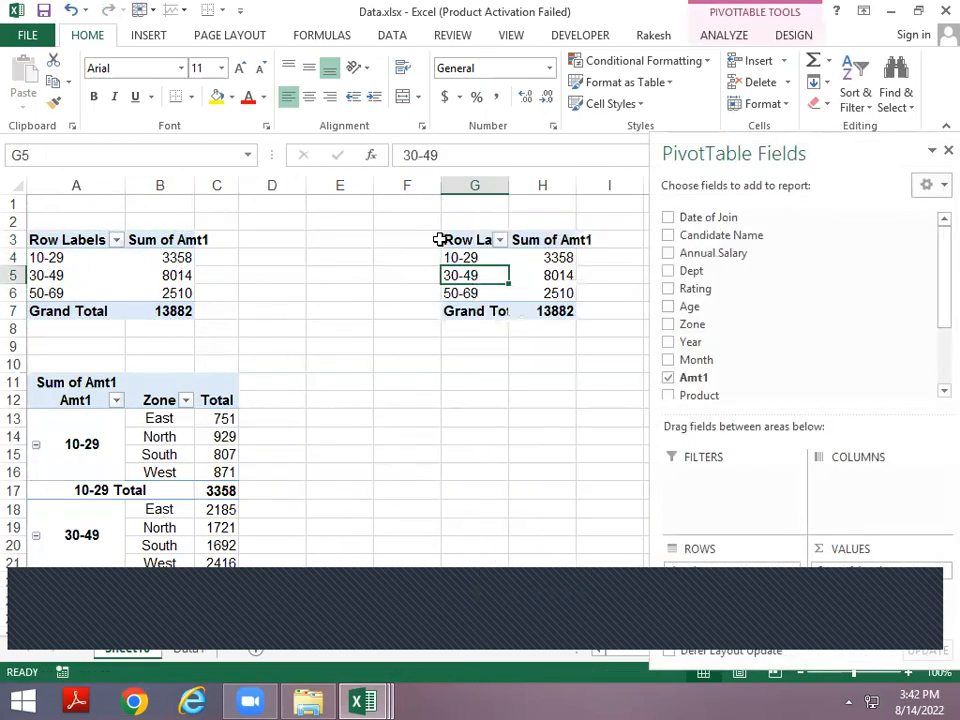
pyautogui.hotkey('ctrl', 'z')
# Step: Copy the range A3:C7 holding the upper pivot table and paste it at cell F3
pyautogui.press('Left')
pyautogui.press('Escape')
pyautogui.press('Left')
pyautogui.press('Left')
pyautogui.press('Left')
pyautogui.press('Left')
pyautogui.press('Left')
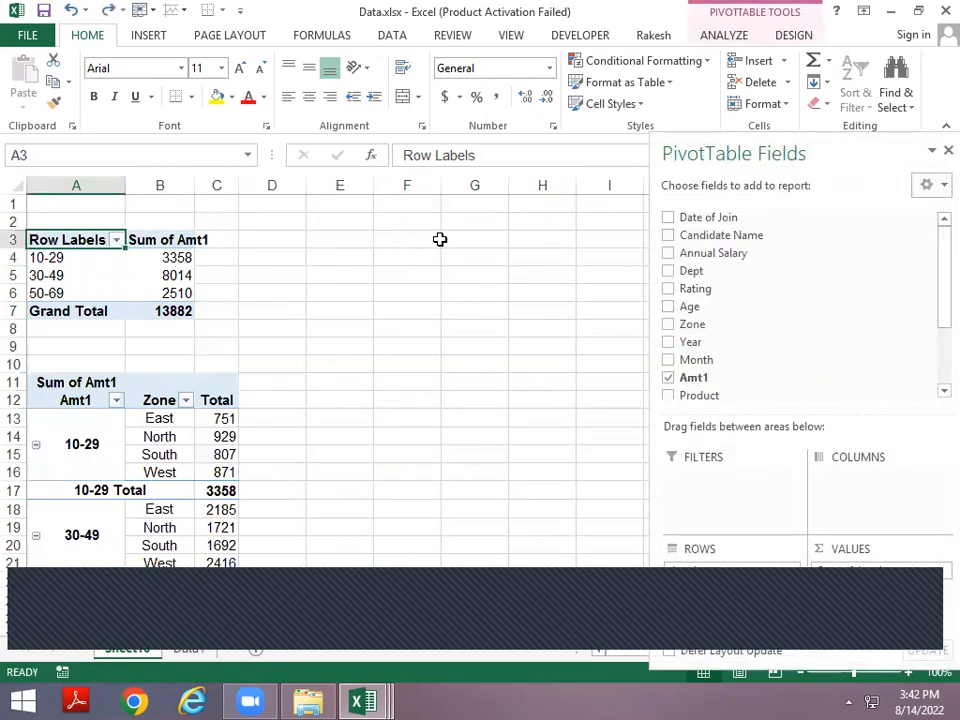
pyautogui.hotkey('shift', 'Down')
pyautogui.hotkey('shift', 'Down')
pyautogui.hotkey('shift', 'Down')
pyautogui.hotkey('shift', 'Down')
pyautogui.hotkey('shift', 'Right')
pyautogui.hotkey('shift', 'Right')
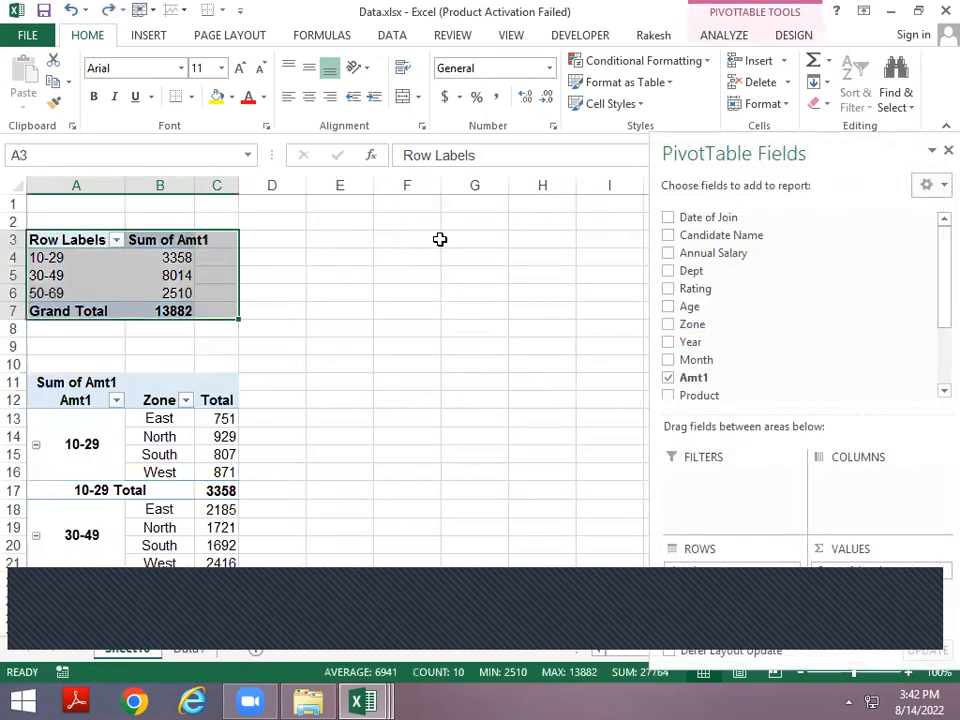
pyautogui.hotkey('ctrl', 'c')
pyautogui.press('Right')
pyautogui.press('Right')
pyautogui.press('Right')
pyautogui.press('Right')
pyautogui.press('Right')
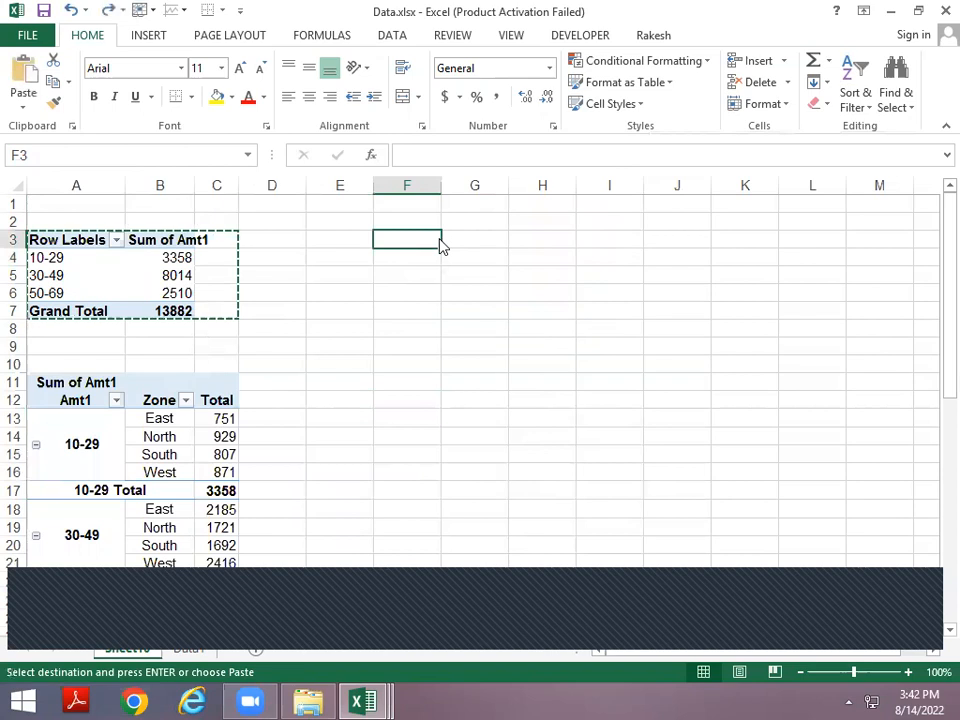
pyautogui.hotkey('ctrl', 'v')
pyautogui.press('Escape')
# Step: Hide the PivotTable field list and show it again for the copied pivot table at F3
pyautogui.rightClick(430, 275)
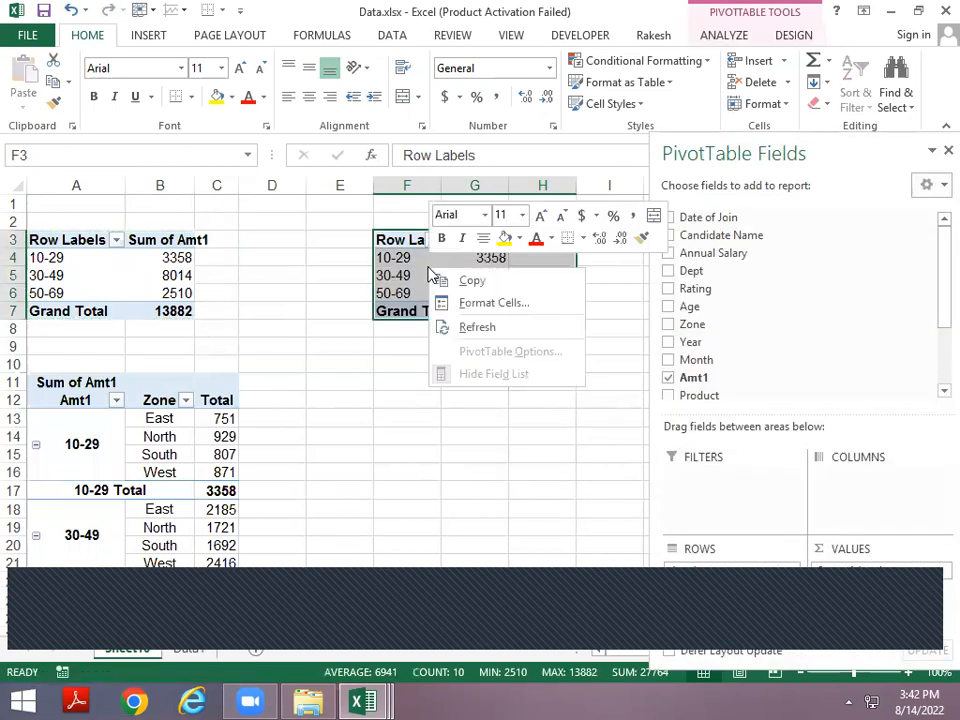
pyautogui.press('Escape')
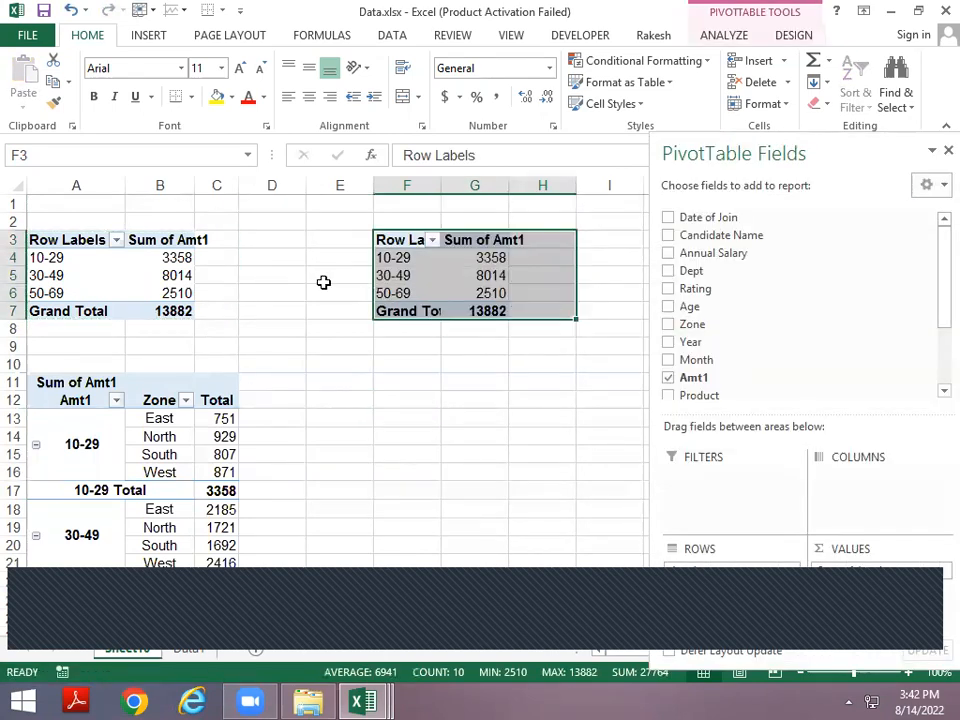
pyautogui.press('Down')
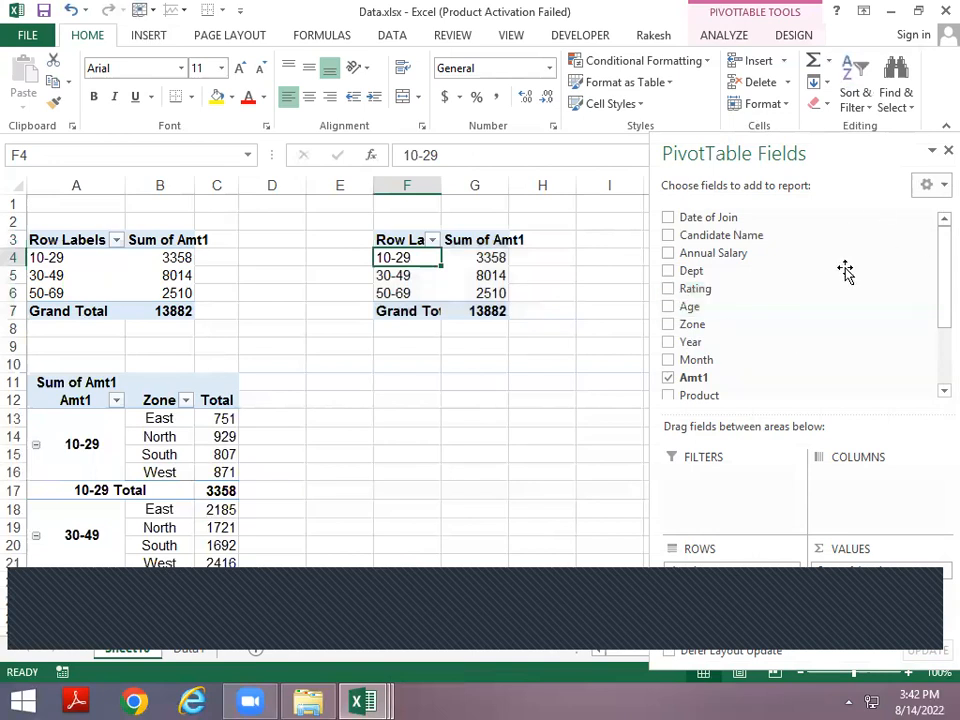
pyautogui.click(947, 150)
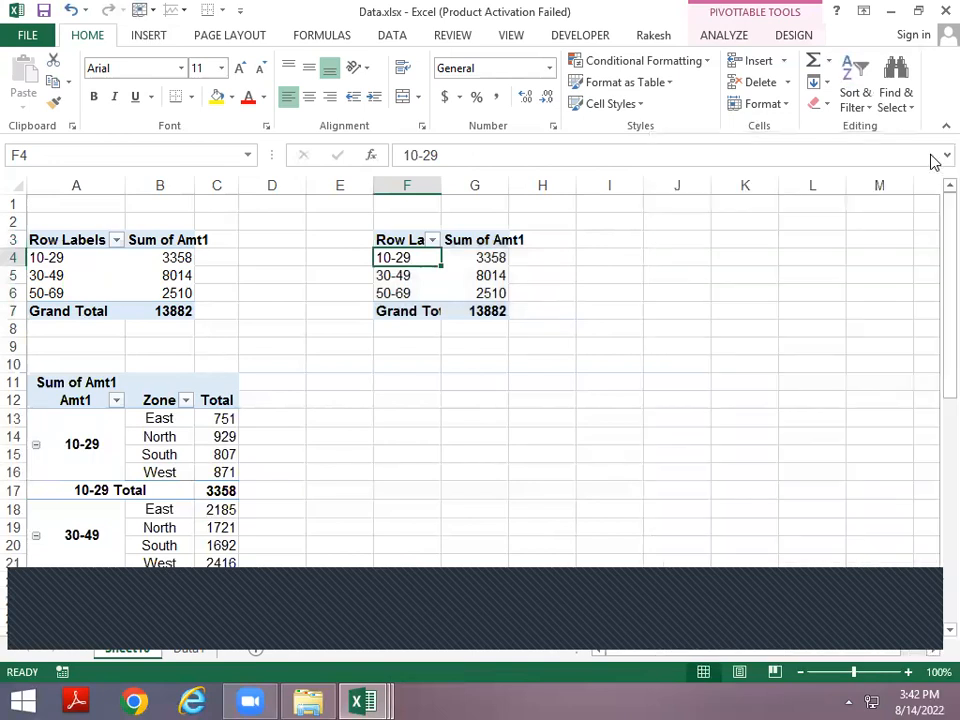
pyautogui.click(421, 278)
pyautogui.rightClick(421, 278)
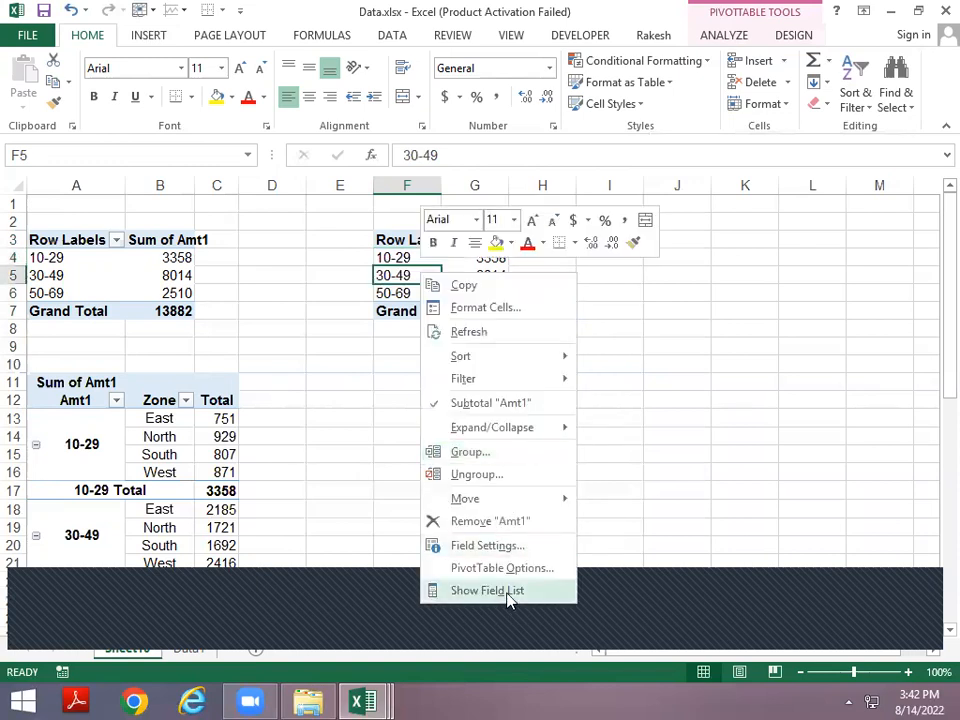
pyautogui.click(508, 592)
# Step: Try to ungroup the Amt1 row labels of the copied pivot table at F3, and undo the attempt
pyautogui.rightClick(405, 276)
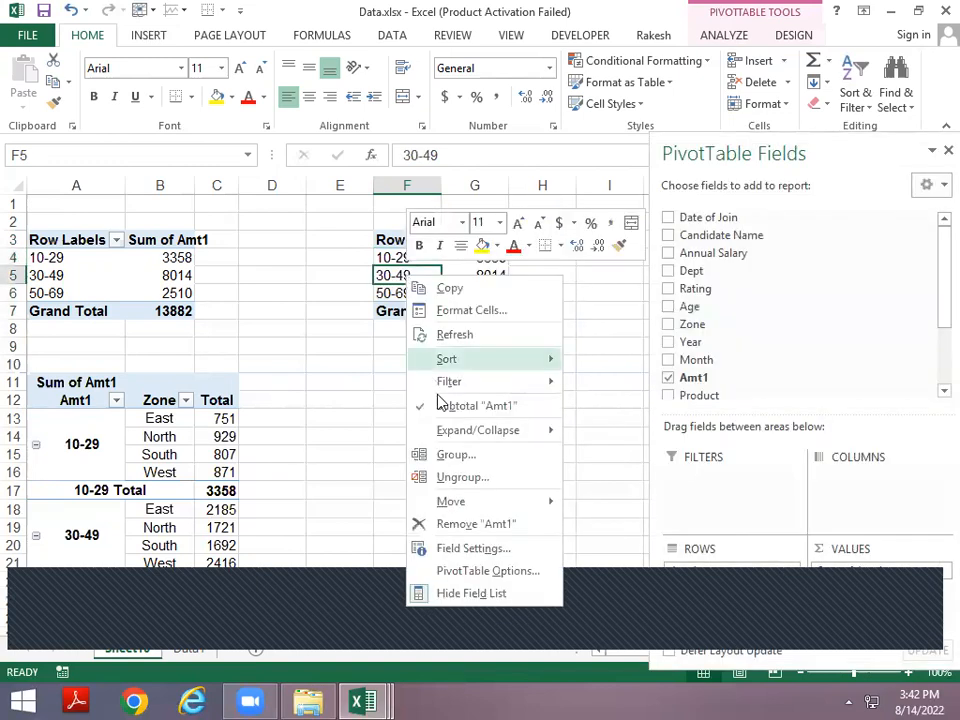
pyautogui.click(458, 477)
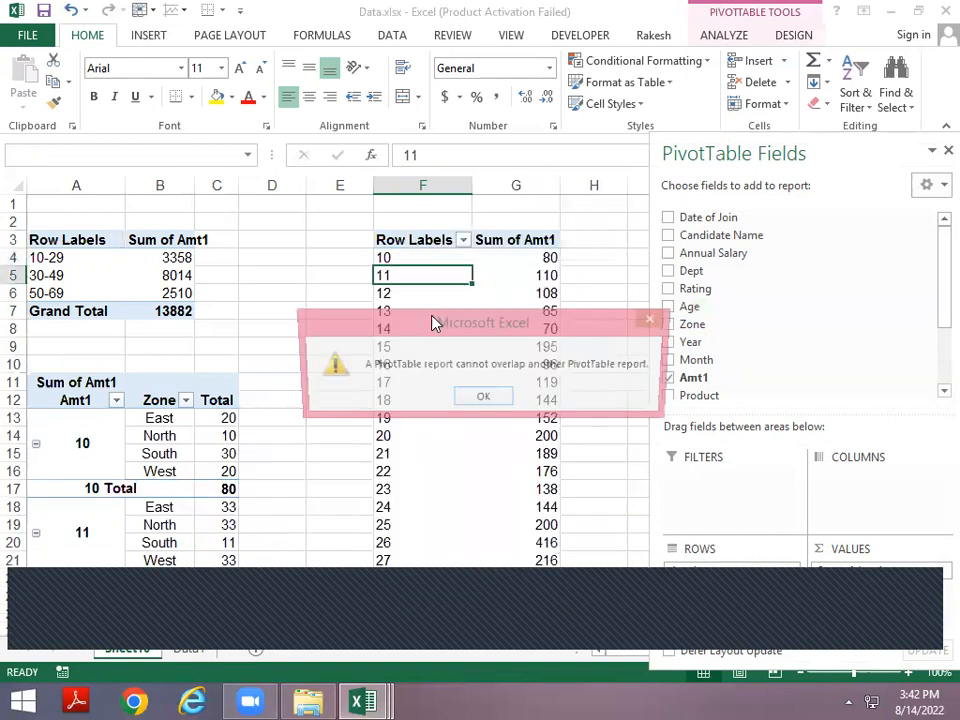
pyautogui.click(481, 400)
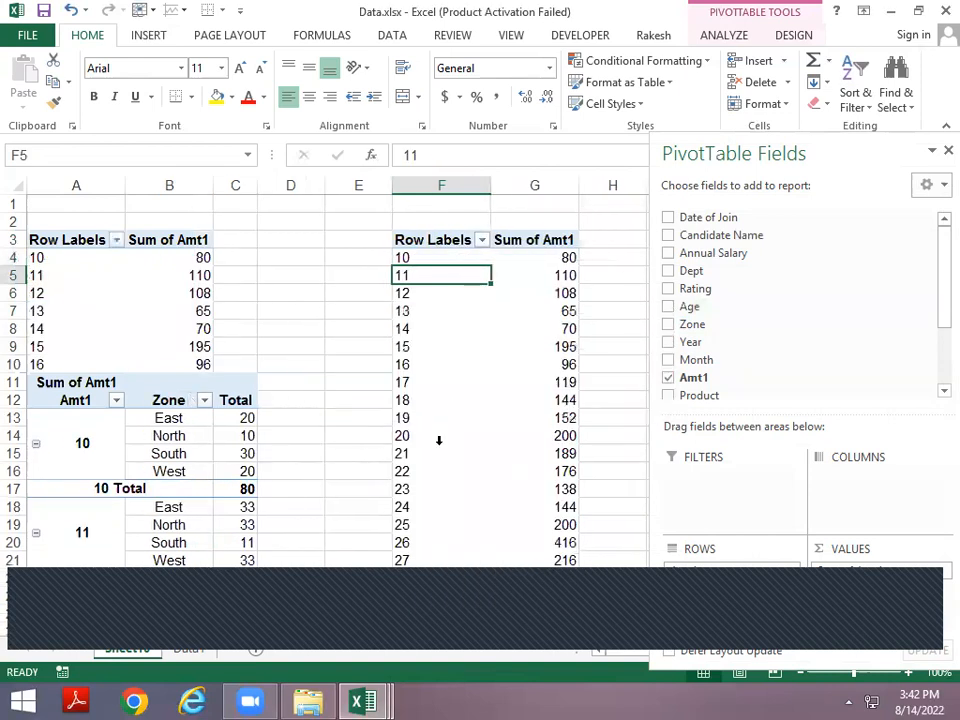
pyautogui.hotkey('ctrl', 'z')
# Step: Try to ungroup the Amt1 row labels from cell A4 of the original pivot table, and examine the Amt1 and Zone pivot table below it
pyautogui.press('Down')
pyautogui.press('Down')
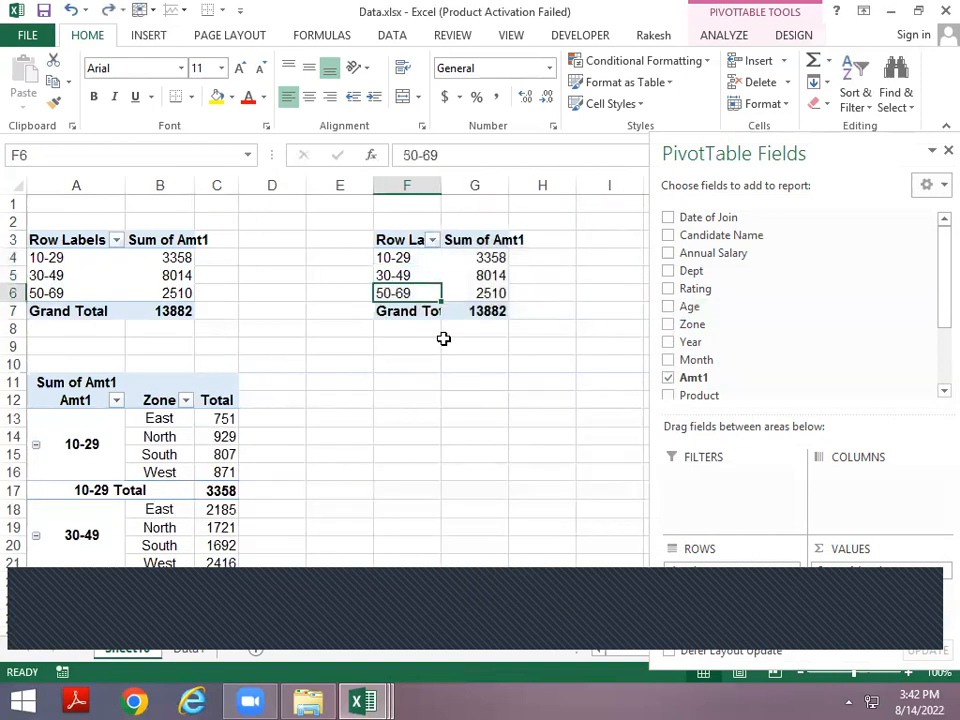
pyautogui.press('Home')
pyautogui.press('Up')
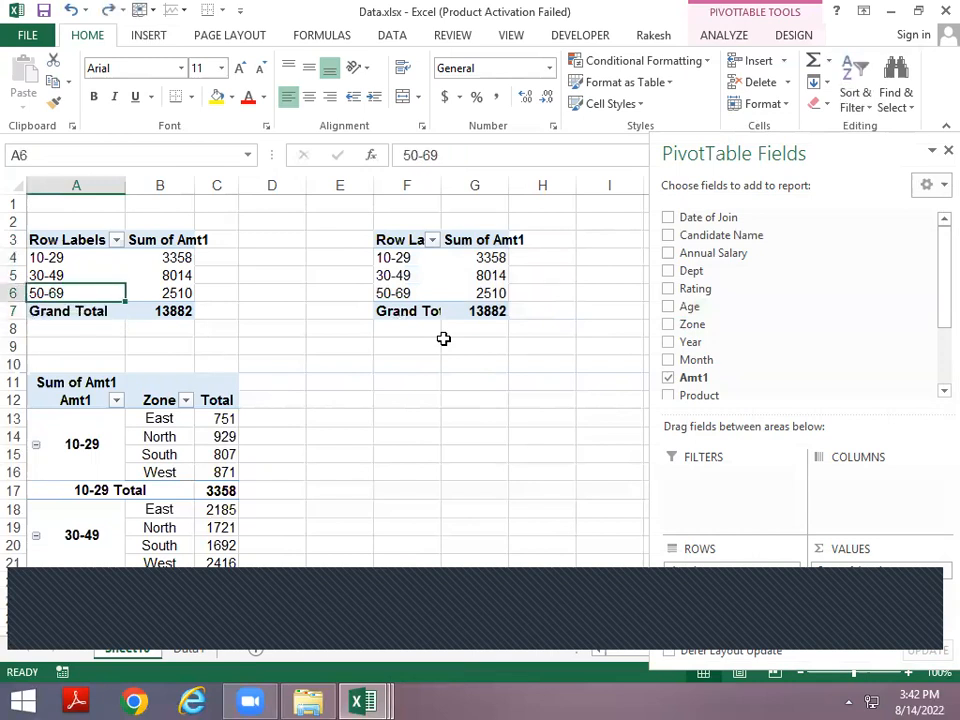
pyautogui.click(48, 258)
pyautogui.rightClick(48, 258)
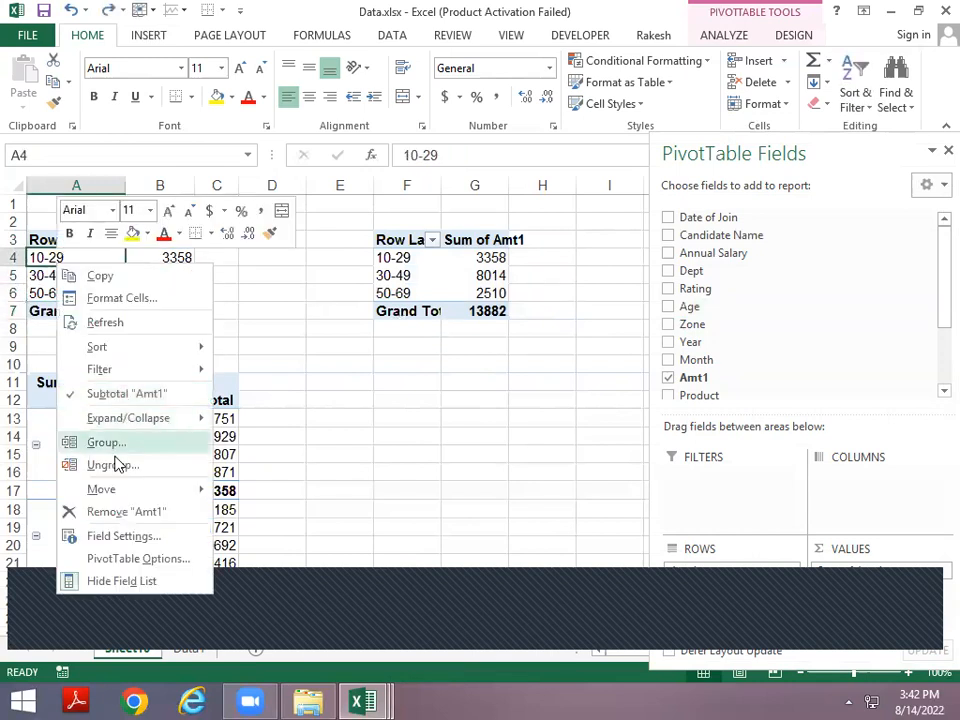
pyautogui.click(113, 466)
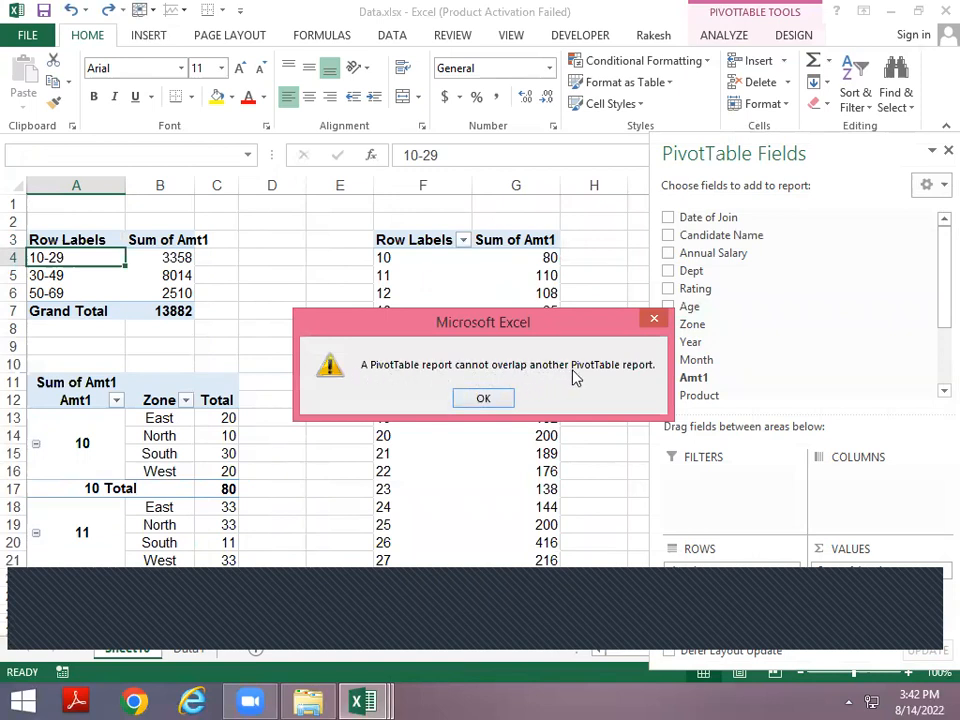
pyautogui.click(655, 318)
pyautogui.click(70, 421)
pyautogui.scroll(-20, 72, 420)
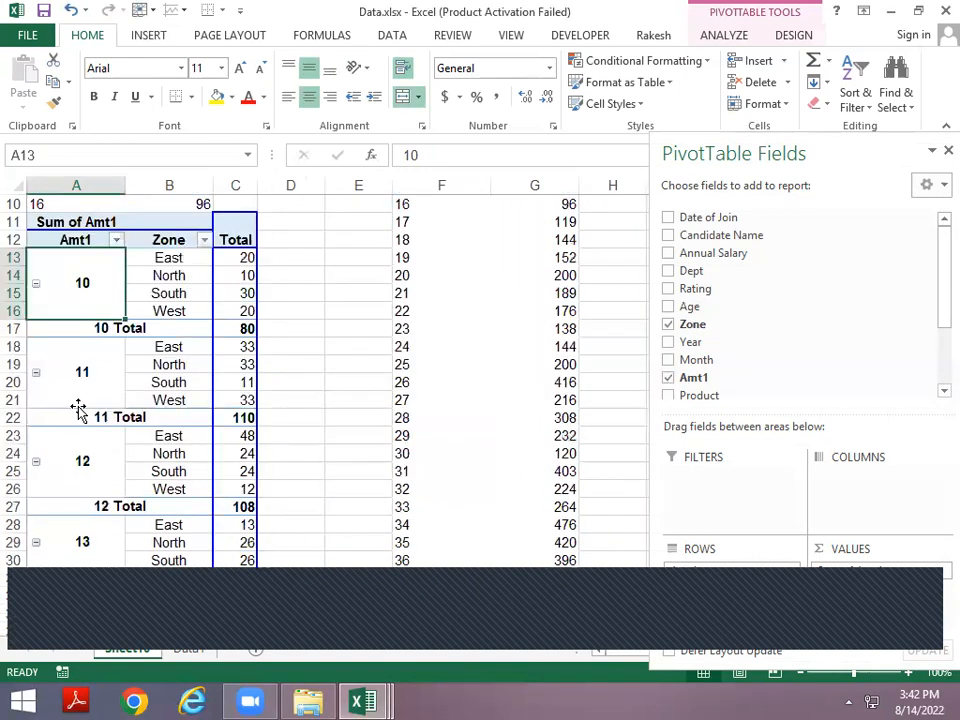
pyautogui.scroll(20, 66, 461)
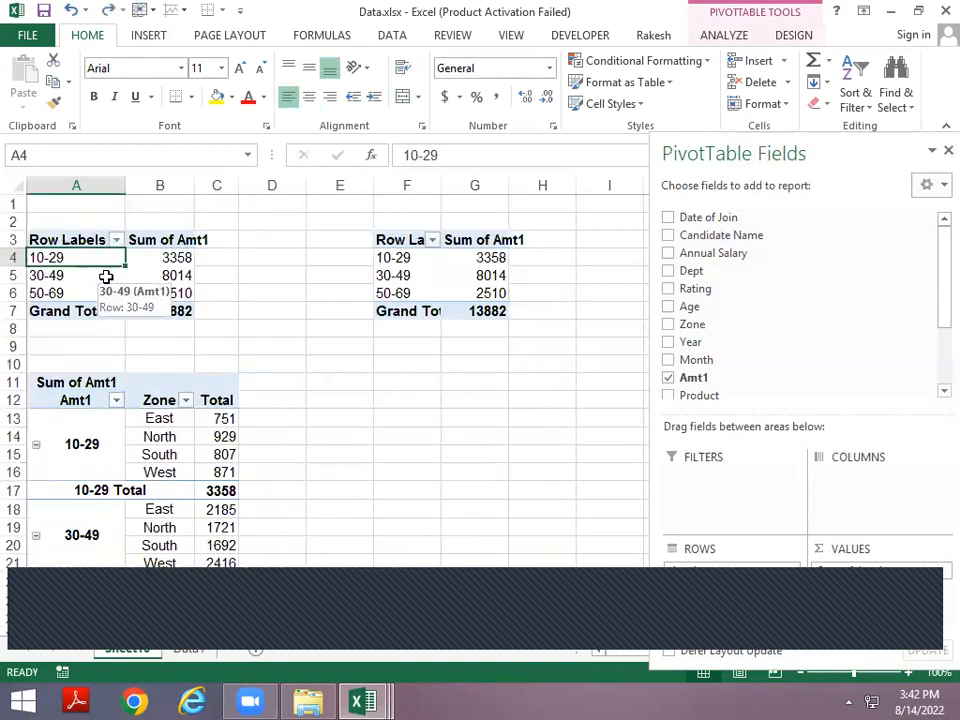
# Step: Insert four blank rows at row 9, between the upper pivot table and the Amt1 and Zone pivot table
pyautogui.click(61, 348)
pyautogui.hotkey('shift', 'space')
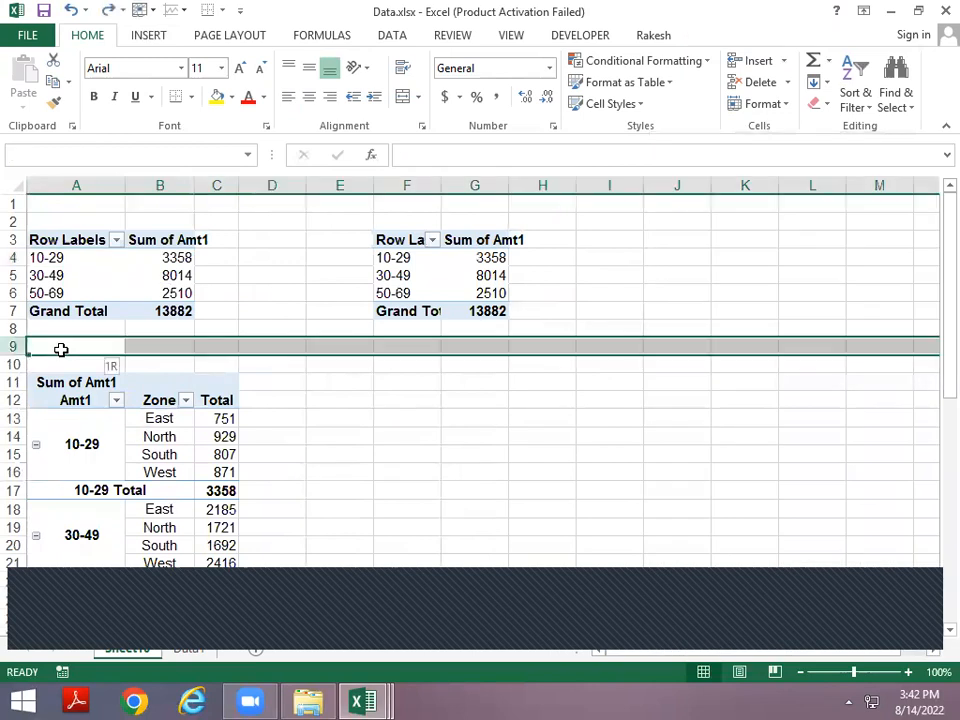
pyautogui.hotkey('ctrl', 'shift', '=')
pyautogui.hotkey('ctrl', 'shift', '=')
pyautogui.hotkey('ctrl', 'shift', '=')
pyautogui.hotkey('ctrl', 'shift', '=')
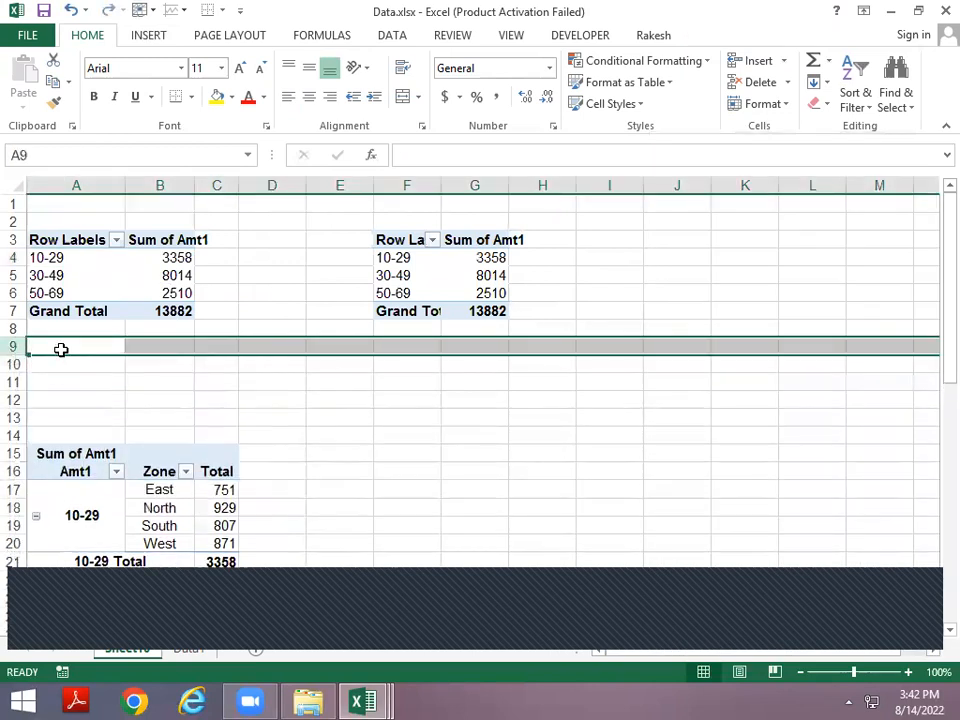
pyautogui.press('Up')
pyautogui.press('Up')
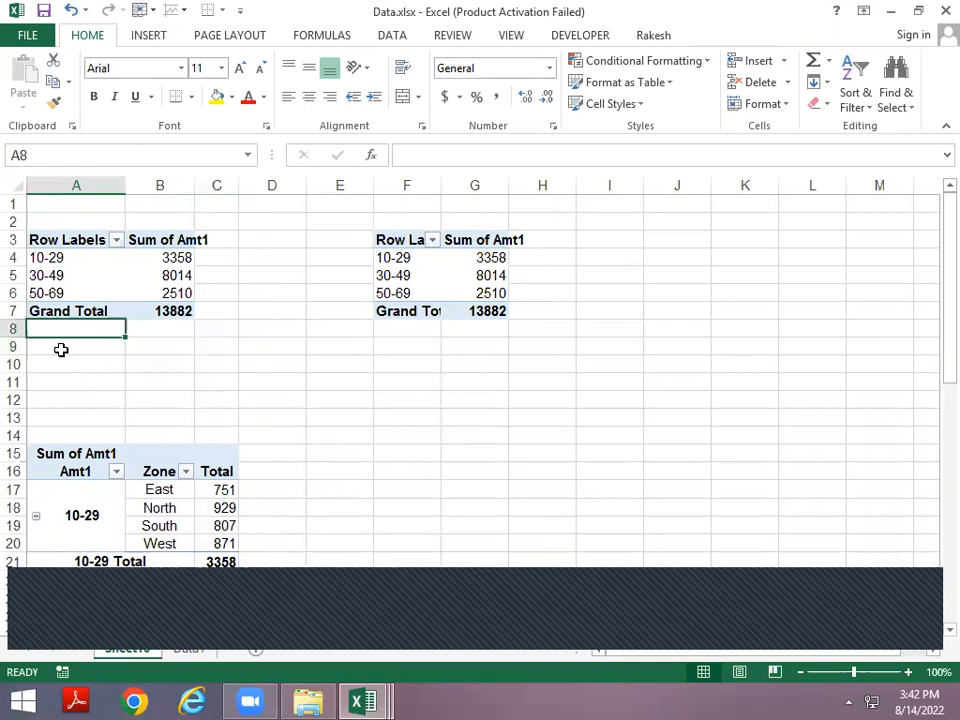
pyautogui.press('Down')
pyautogui.press('Down')
pyautogui.press('Down')
pyautogui.press('Up')
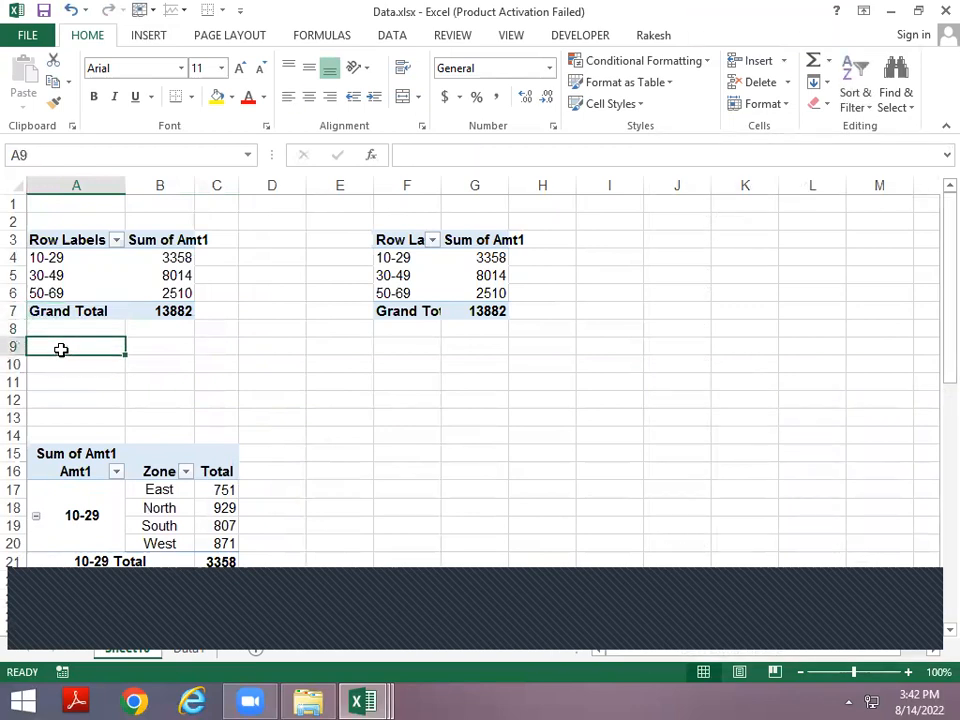
# Step: Enter 83 in cell F9 and 18 in cell F10, below the copied pivot table
pyautogui.press('Right')
pyautogui.press('Right')
pyautogui.press('Right')
pyautogui.press('Right')
pyautogui.press('Left')
pyautogui.hotkey('ctrl', 'Left')
pyautogui.hotkey('ctrl', 'Up')
pyautogui.hotkey('ctrl', 'Up')
pyautogui.press('Up')
pyautogui.press('Right')
pyautogui.press('Right')
pyautogui.press('Right')
pyautogui.press('Right')
pyautogui.press('Right')
pyautogui.press('Down')
pyautogui.press('Down')
pyautogui.press('Down')
pyautogui.press('Down')
pyautogui.press('Down')
pyautogui.press('Down')
pyautogui.press('Down')
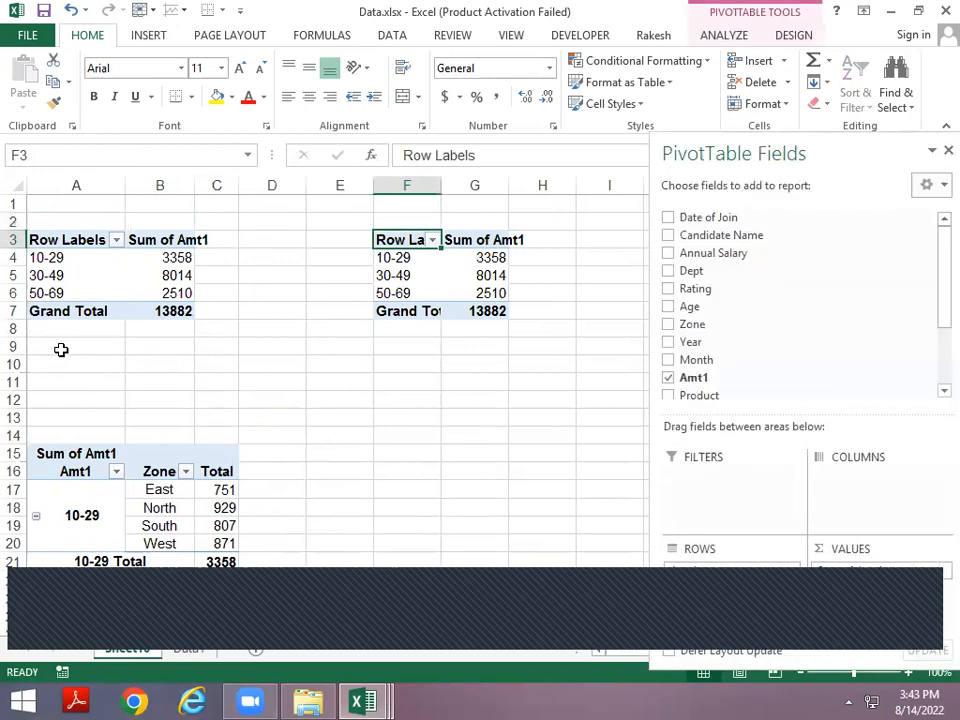
pyautogui.write('83')
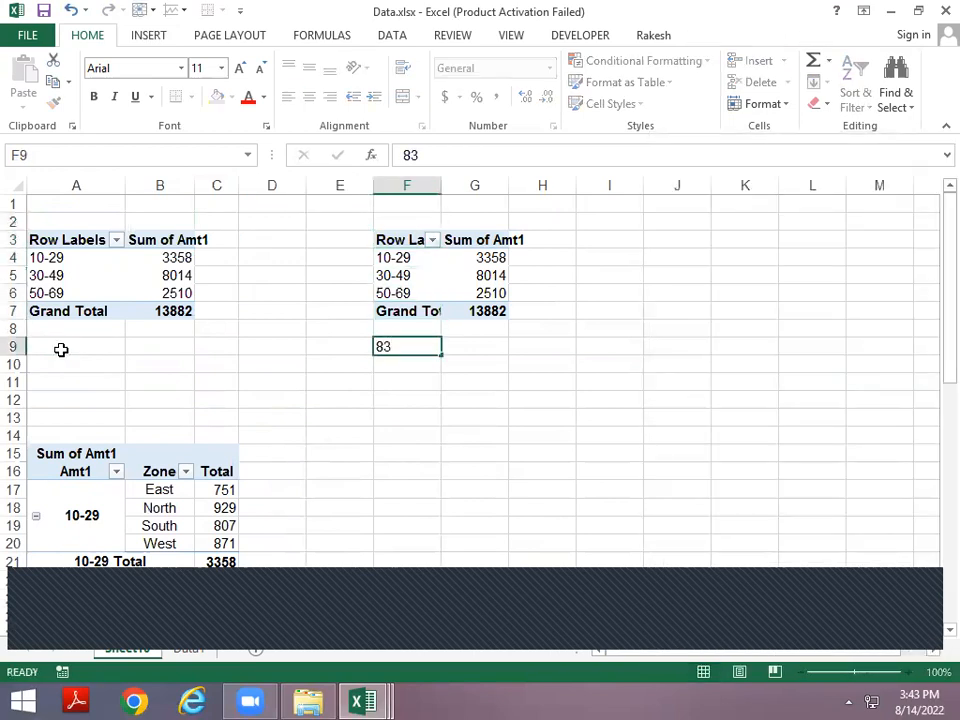
pyautogui.press('Return')
pyautogui.write('18')
pyautogui.press('Return')
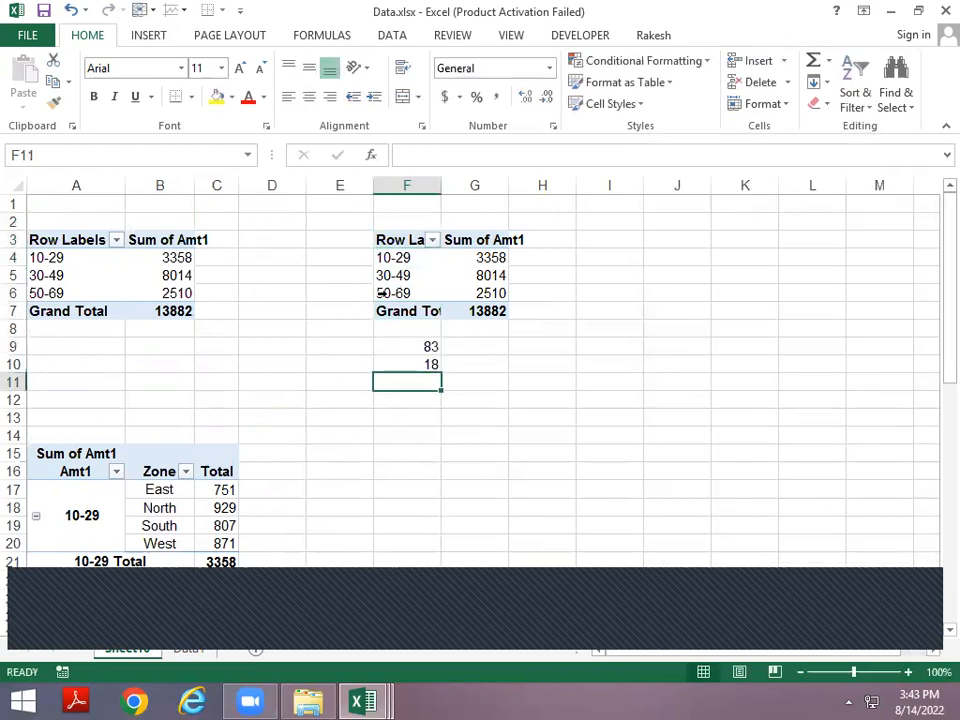
# Step: Try to ungroup the Amt1 row labels of the copied pivot table, declining to replace the existing sheet data, and undo the attempt
pyautogui.click(395, 293)
pyautogui.rightClick(402, 292)
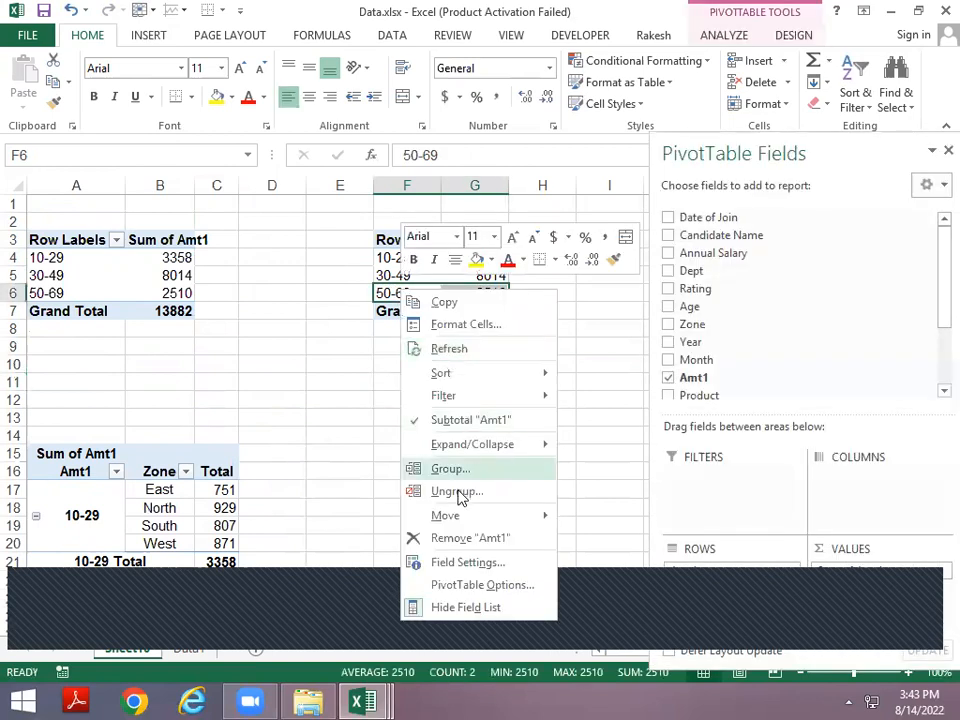
pyautogui.click(455, 490)
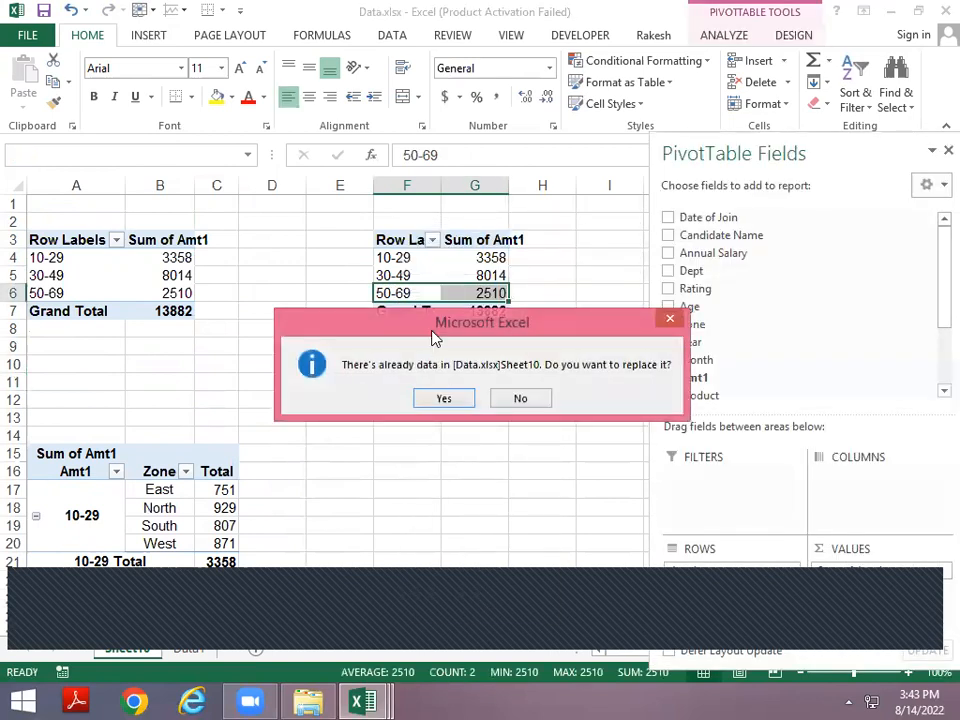
pyautogui.moveTo(432, 331); pyautogui.dragTo(311, 452)
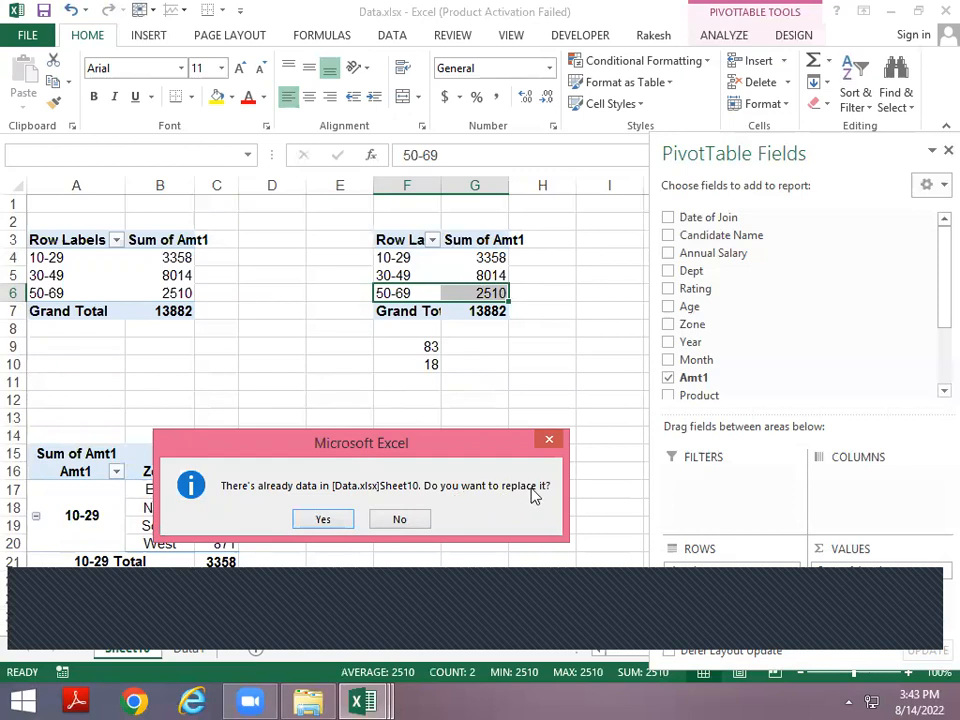
pyautogui.click(400, 519)
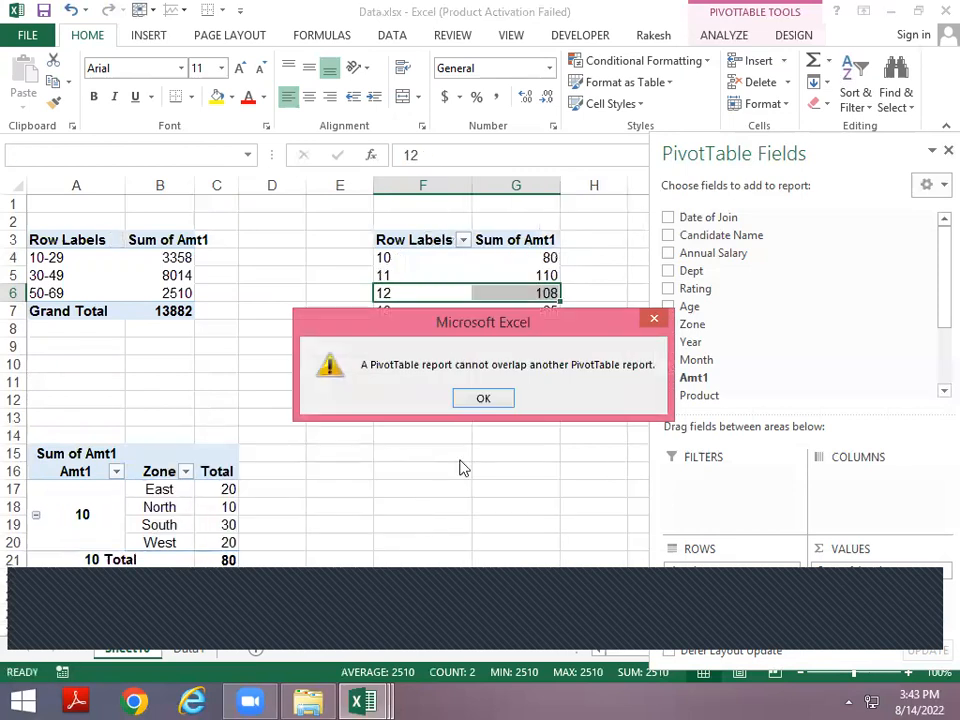
pyautogui.click(483, 398)
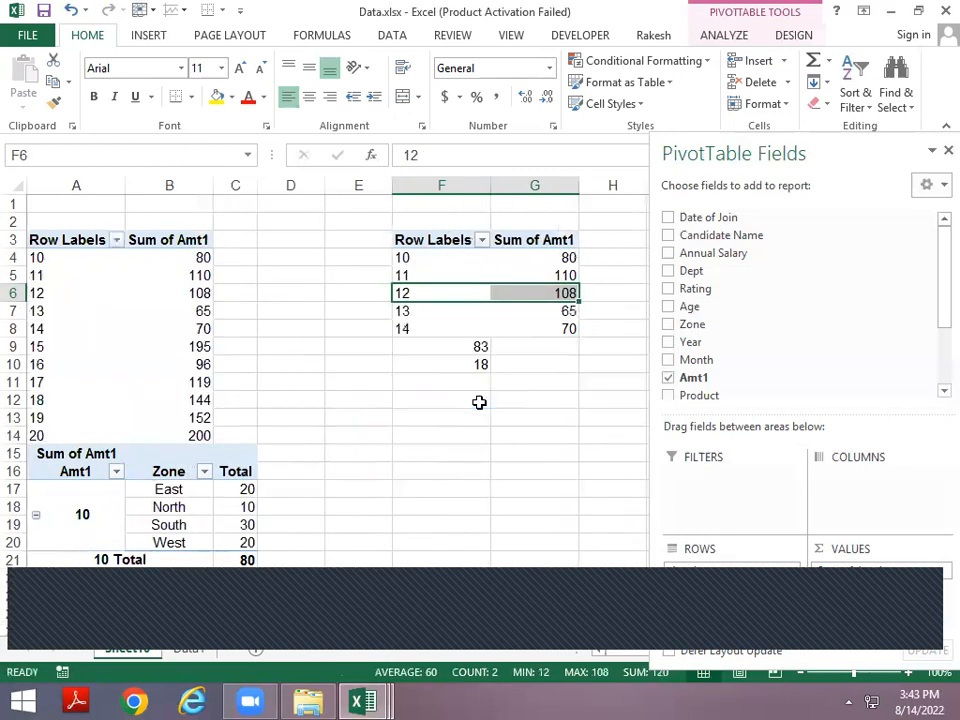
pyautogui.rightClick(418, 262)
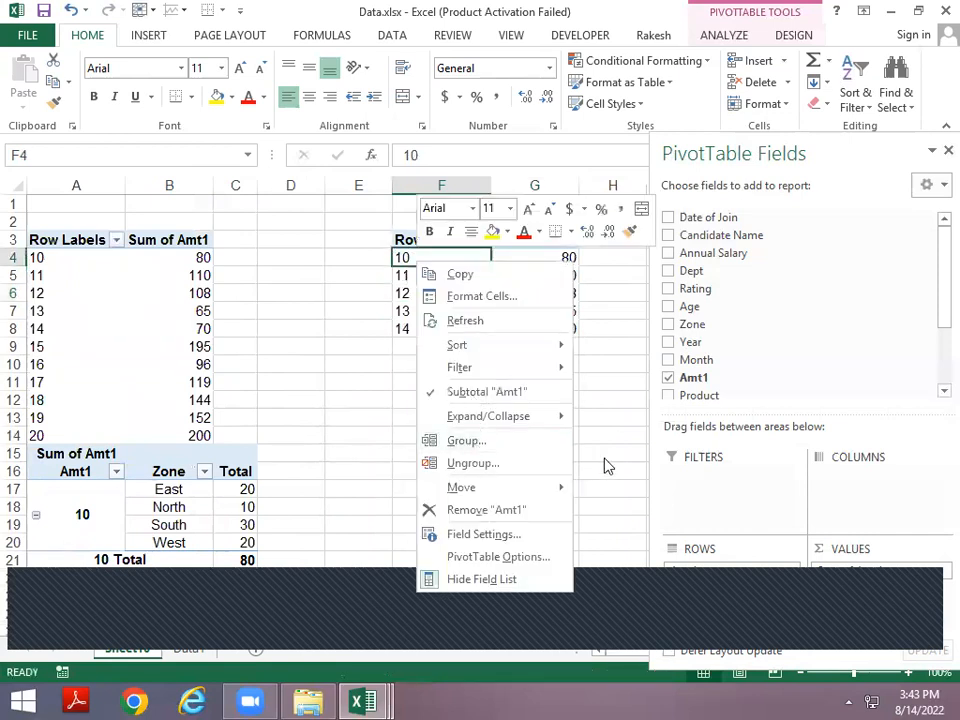
pyautogui.press('Escape')
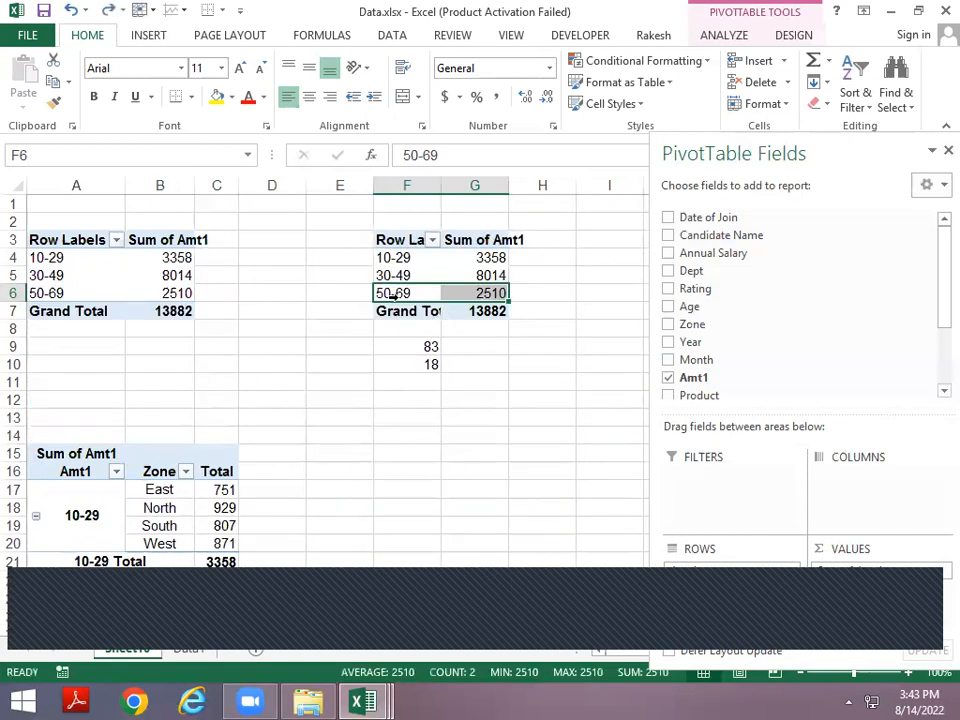
# Step: Ungroup the Amt1 row labels of the copied pivot table, accepting replacement of the cell data below it, and undo the ungrouping
pyautogui.rightClick(382, 275)
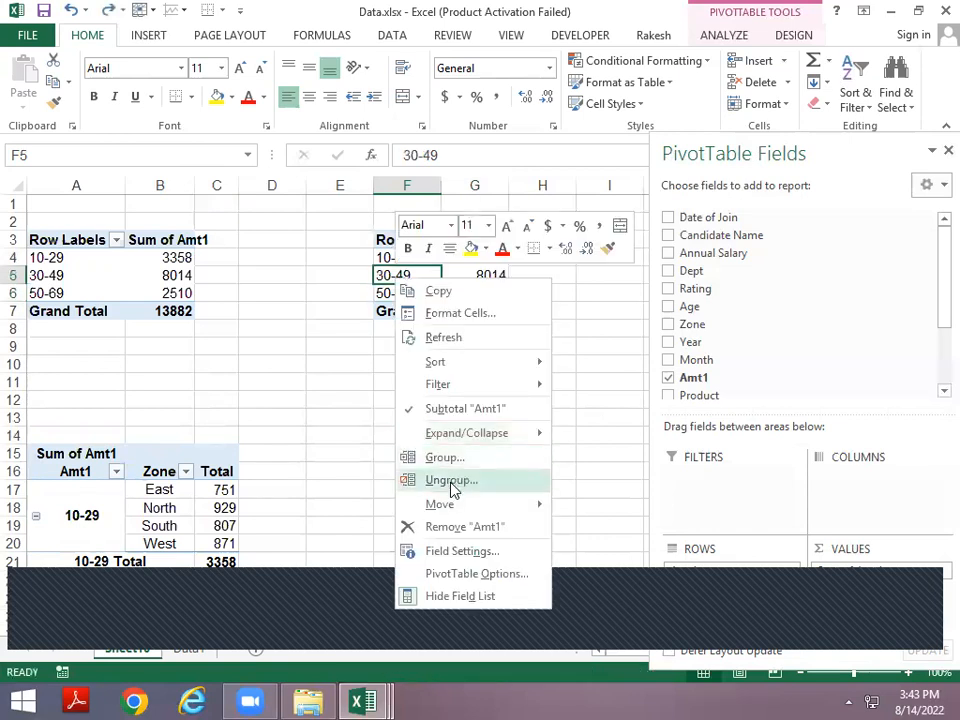
pyautogui.click(451, 481)
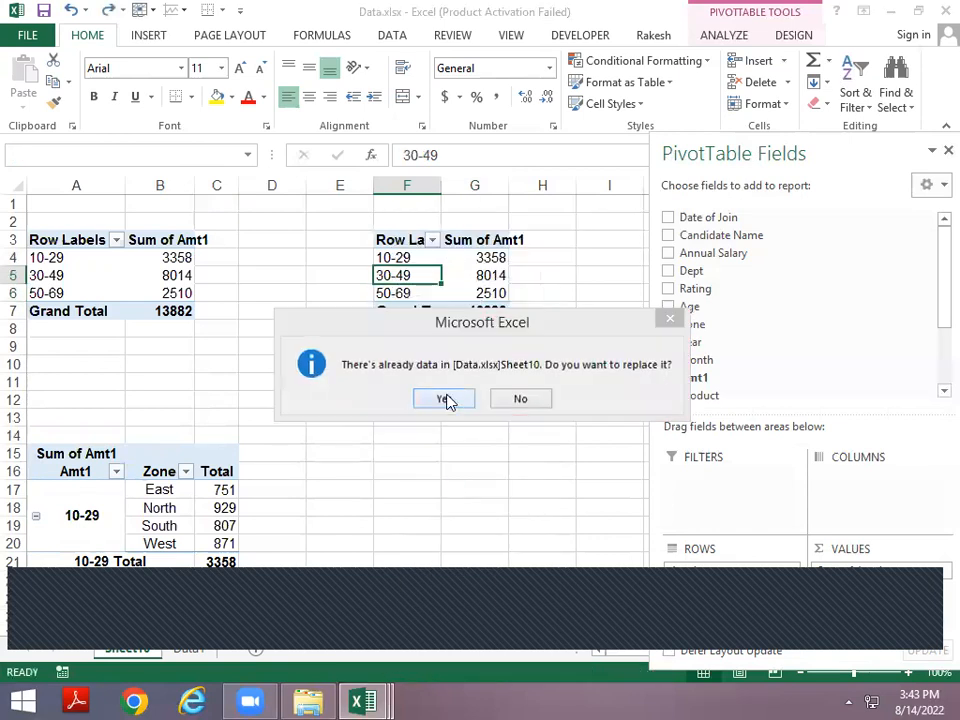
pyautogui.click(449, 399)
pyautogui.click(478, 398)
pyautogui.scroll(-10, 430, 458)
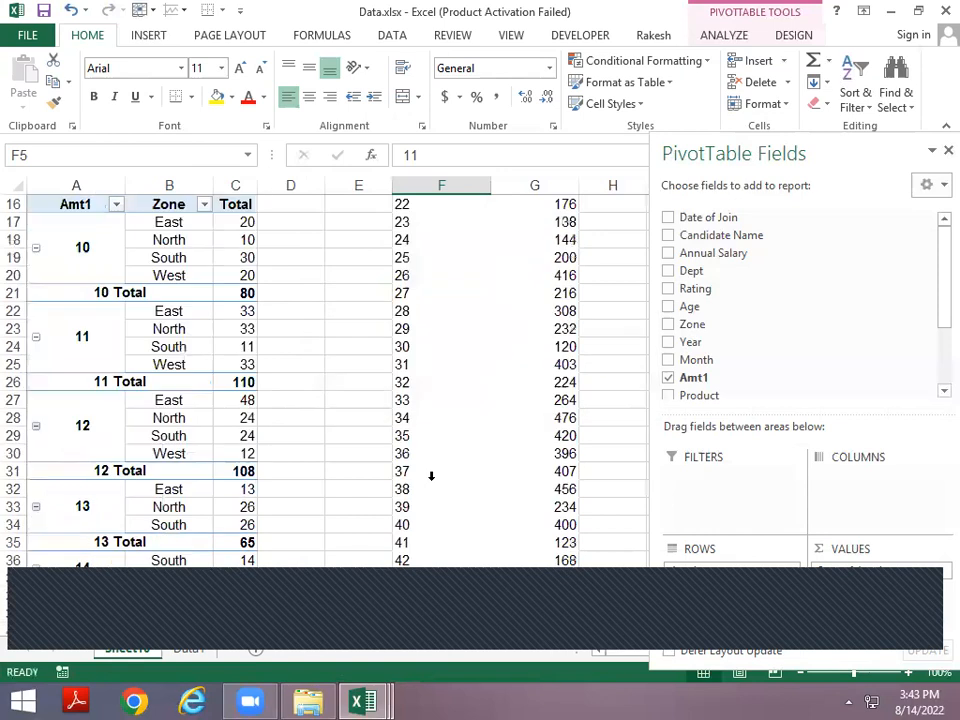
pyautogui.scroll(3, 411, 268)
pyautogui.hotkey('ctrl', 'z')
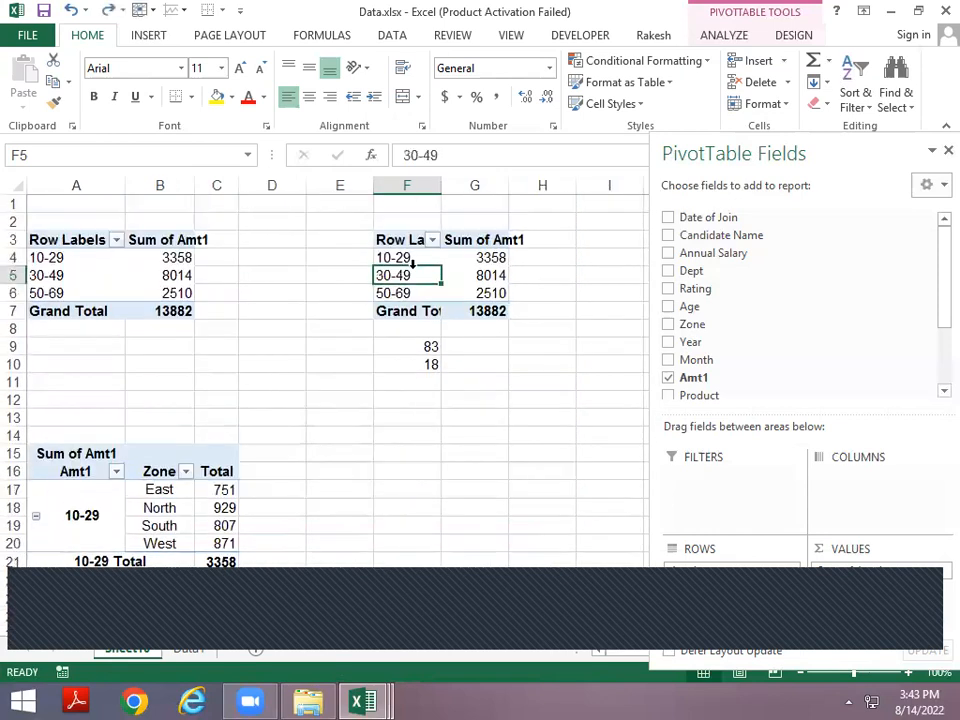
pyautogui.press('Up')
pyautogui.press('Up')
pyautogui.press('Up')
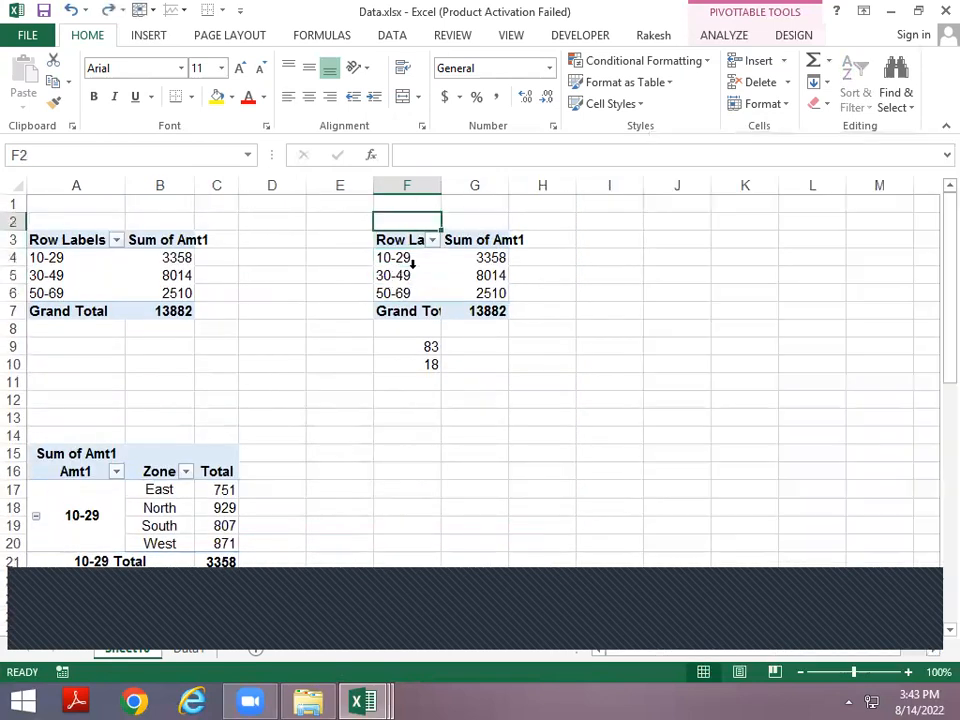
# Step: Hide the Sheet10 worksheet that holds the grouped Amt1 pivot tables
pyautogui.click(411, 258)
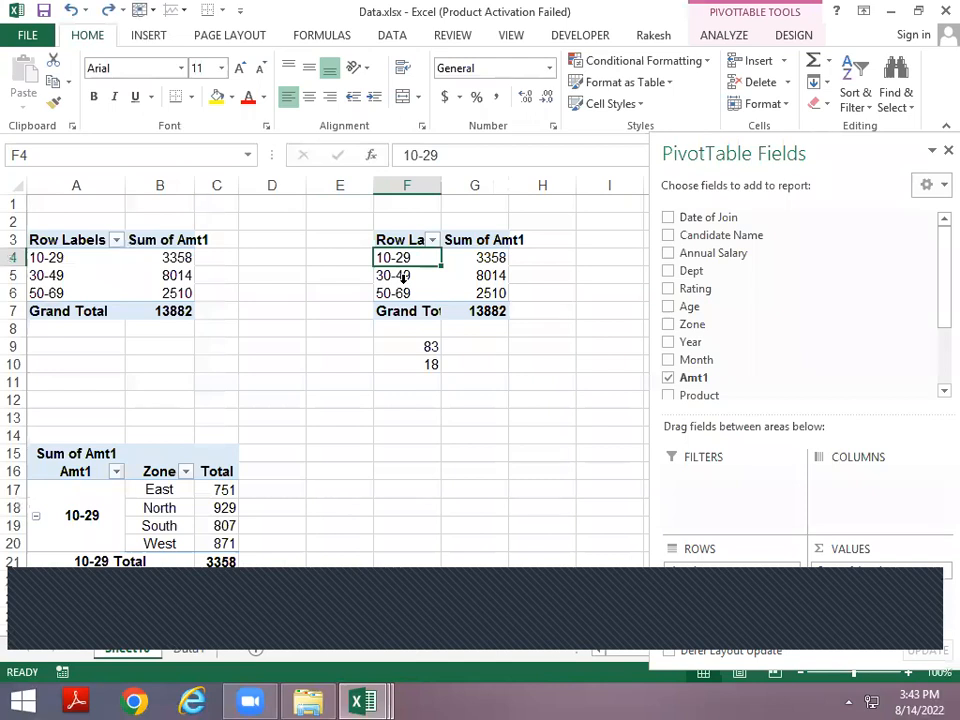
pyautogui.rightClick(137, 651)
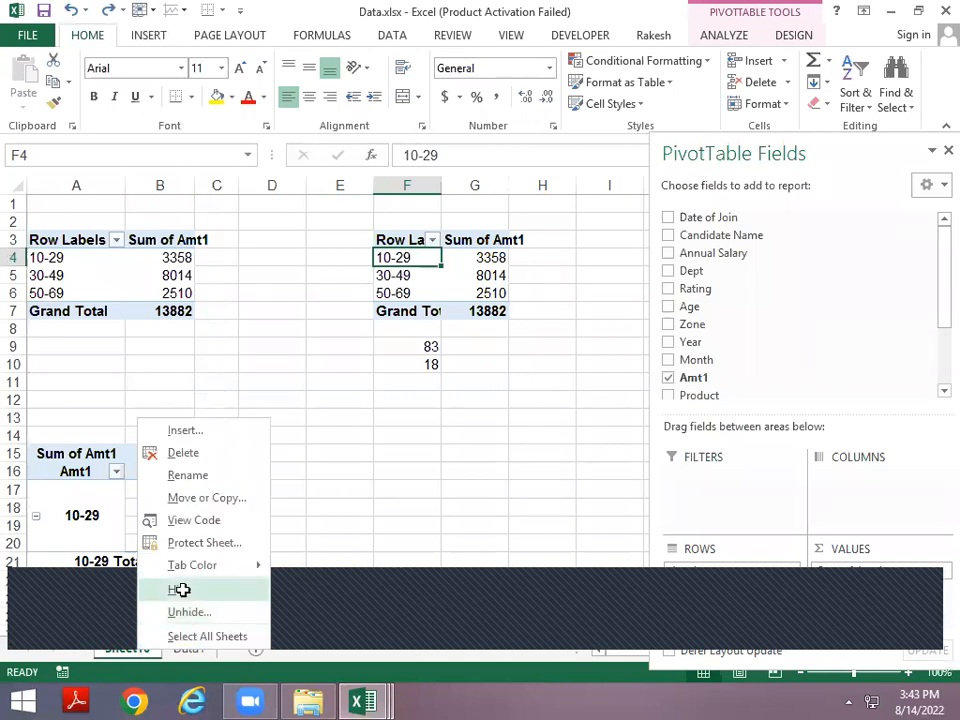
pyautogui.click(182, 589)
# Step: Create a pivot table on a new worksheet from the source data, with Dept as rows and the sum of Annual Salary as values
pyautogui.click(390, 259)
pyautogui.press('alt')
pyautogui.press('n')
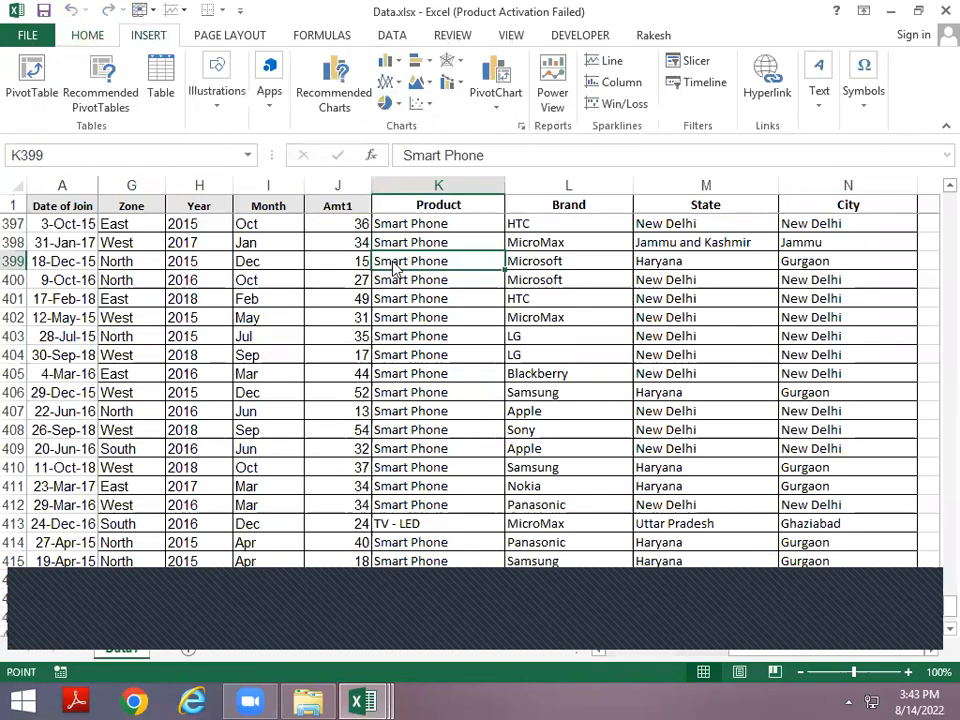
pyautogui.press('v')
pyautogui.press('Return')
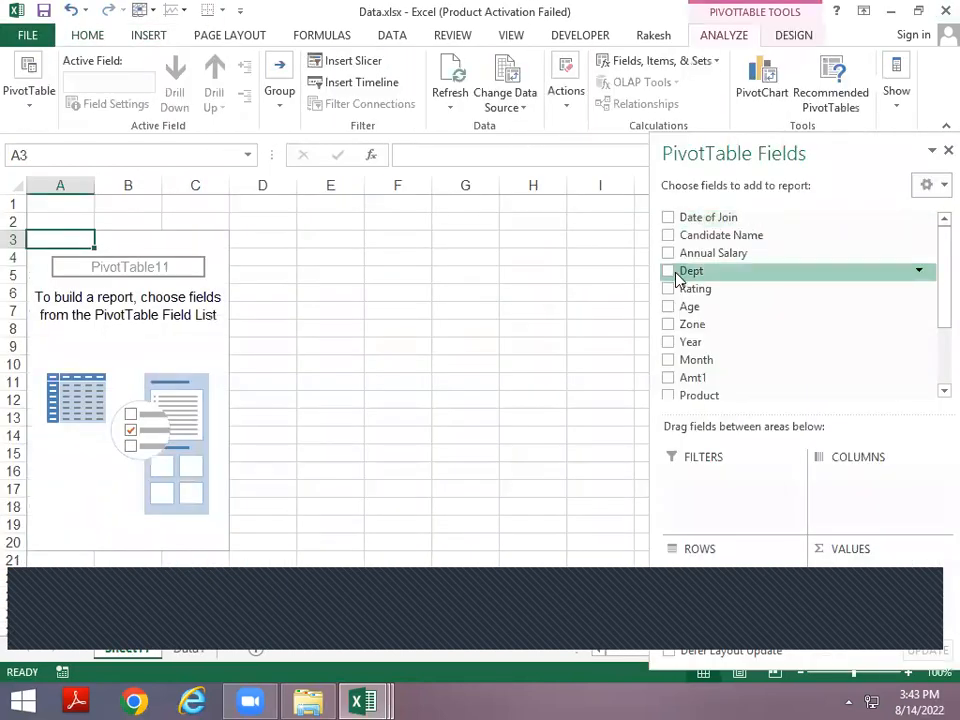
pyautogui.click(669, 272)
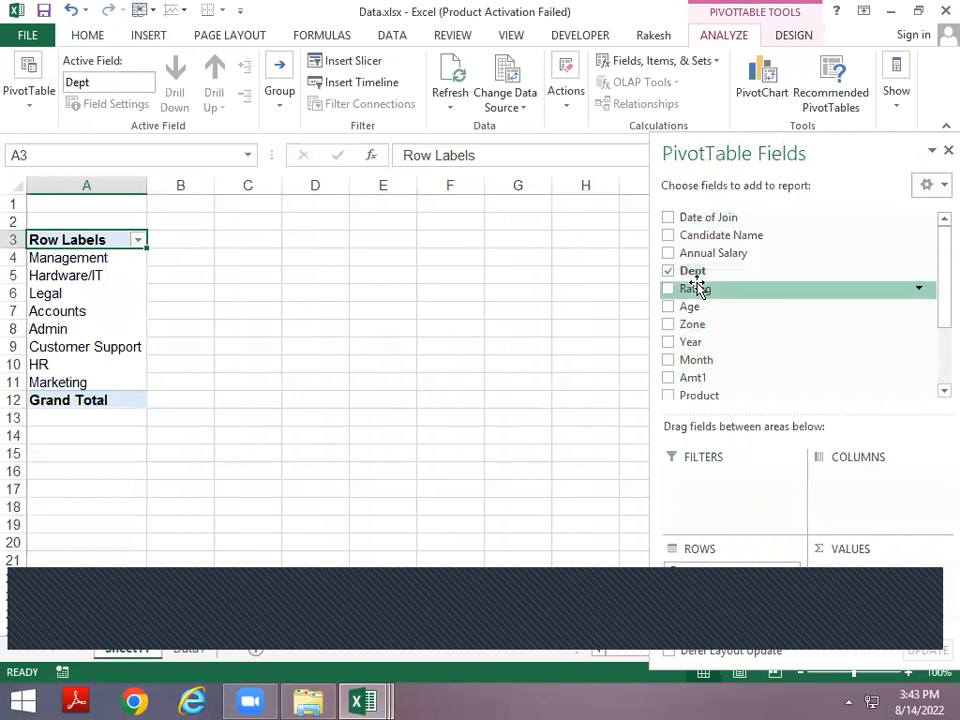
pyautogui.moveTo(707, 260); pyautogui.dragTo(868, 591)
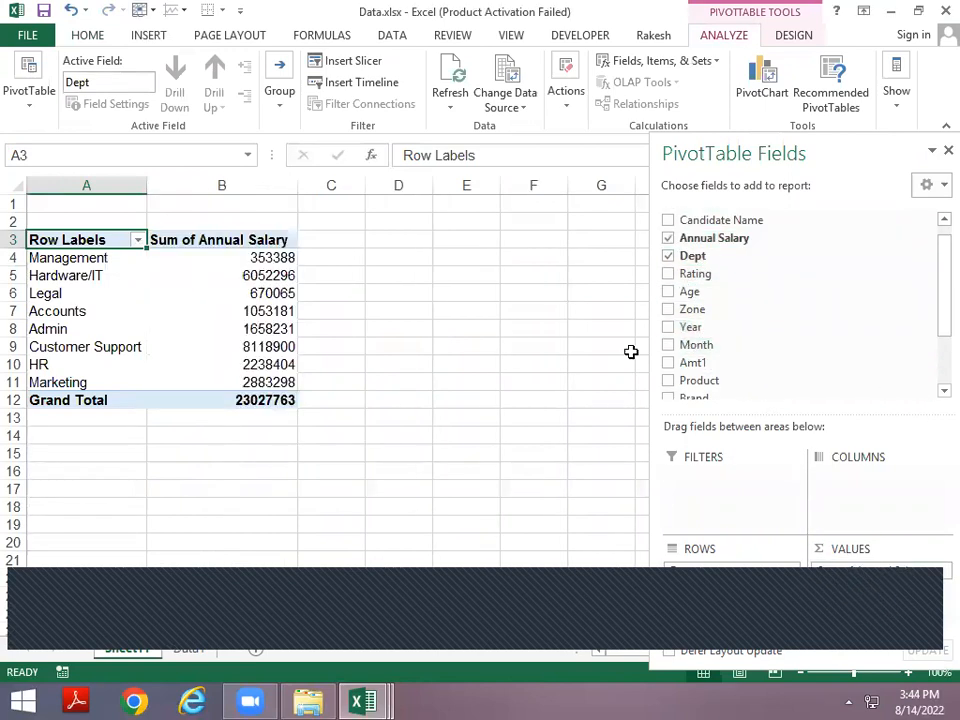
pyautogui.click(86, 259)
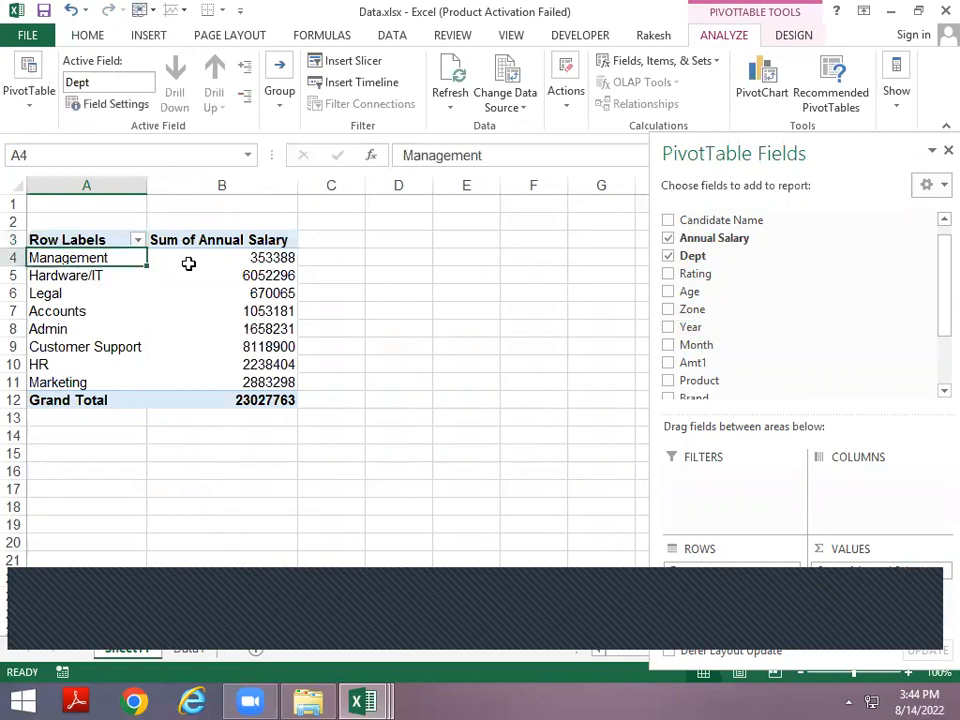
pyautogui.click(229, 259)
pyautogui.click(98, 258)
pyautogui.click(257, 257)
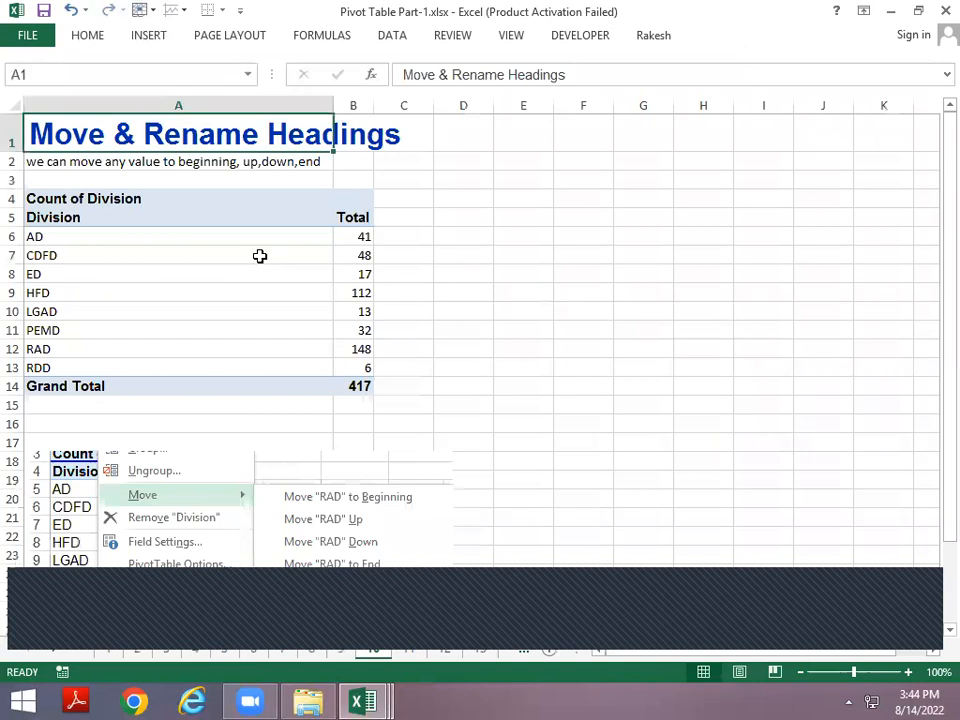
# Step: Switch to the Pivot Table Part-1.xlsx workbook and review the Move & Rename Headings notes and example
pyautogui.press('Down')
pyautogui.press('Down')
pyautogui.press('Down')
pyautogui.press('Down')
pyautogui.press('Down')
pyautogui.press('Down')
pyautogui.press('Down')
pyautogui.press('Down')
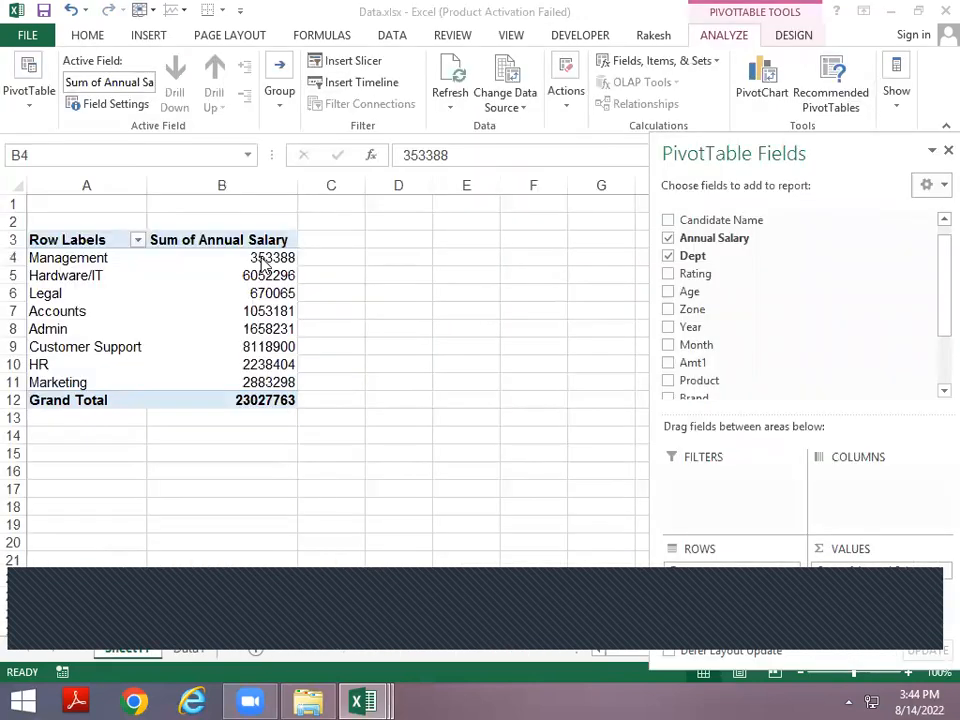
# Step: Rename the Management row label in cell A4 of the pivot table to Mgmt
pyautogui.click(100, 275)
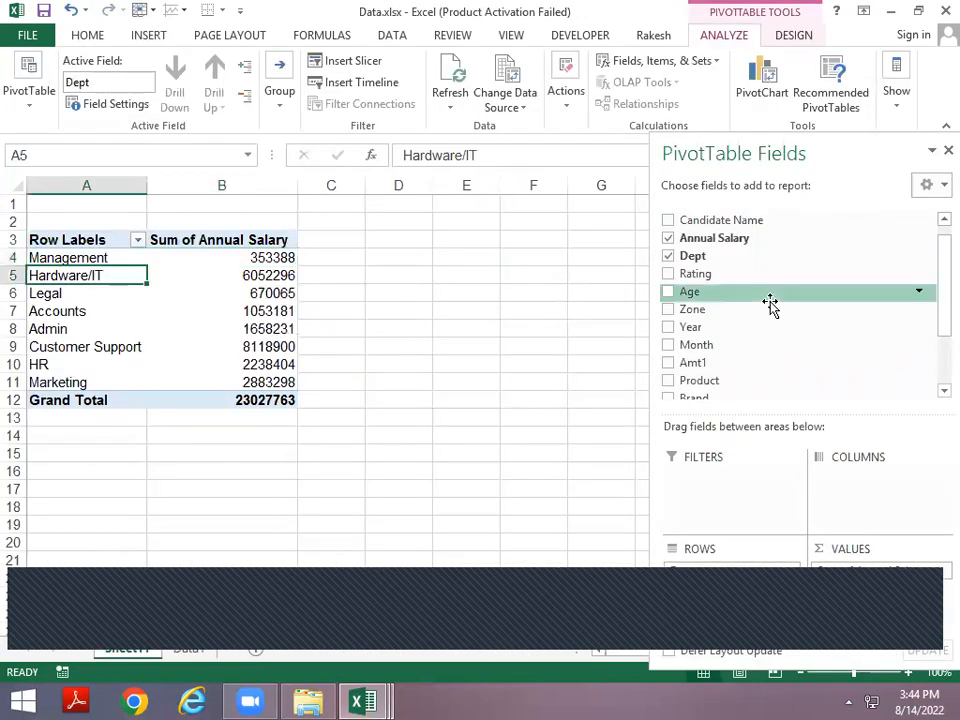
pyautogui.press('Up')
pyautogui.press('F2')
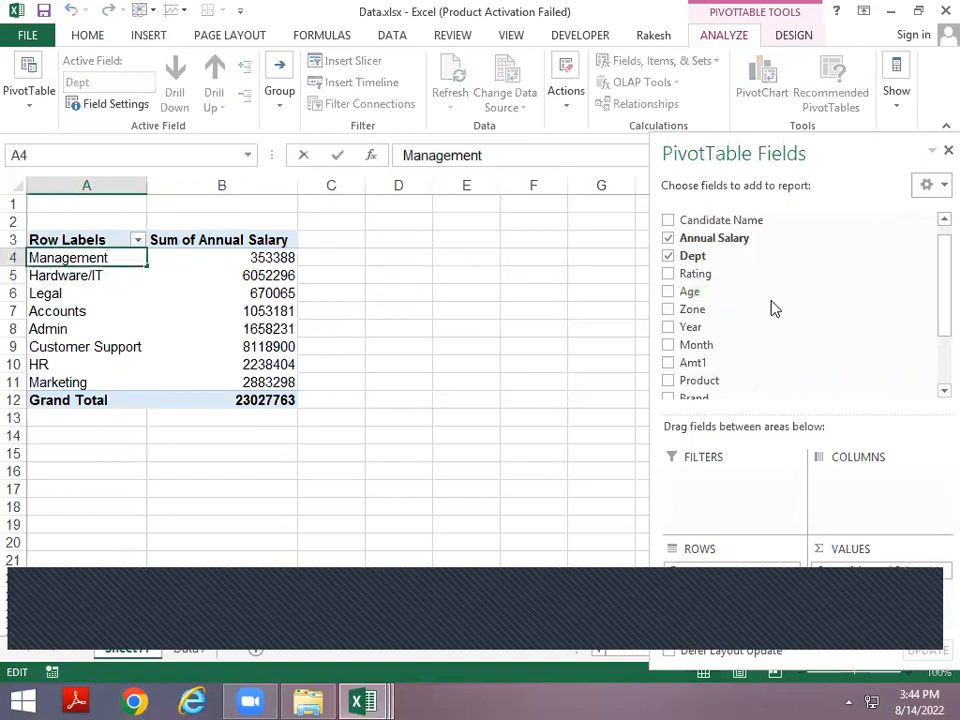
pyautogui.press('Escape')
pyautogui.press('F2')
pyautogui.hotkey('shift', 'Home')
pyautogui.write(',')
pyautogui.press('BackSpace')
pyautogui.write('Mgm')
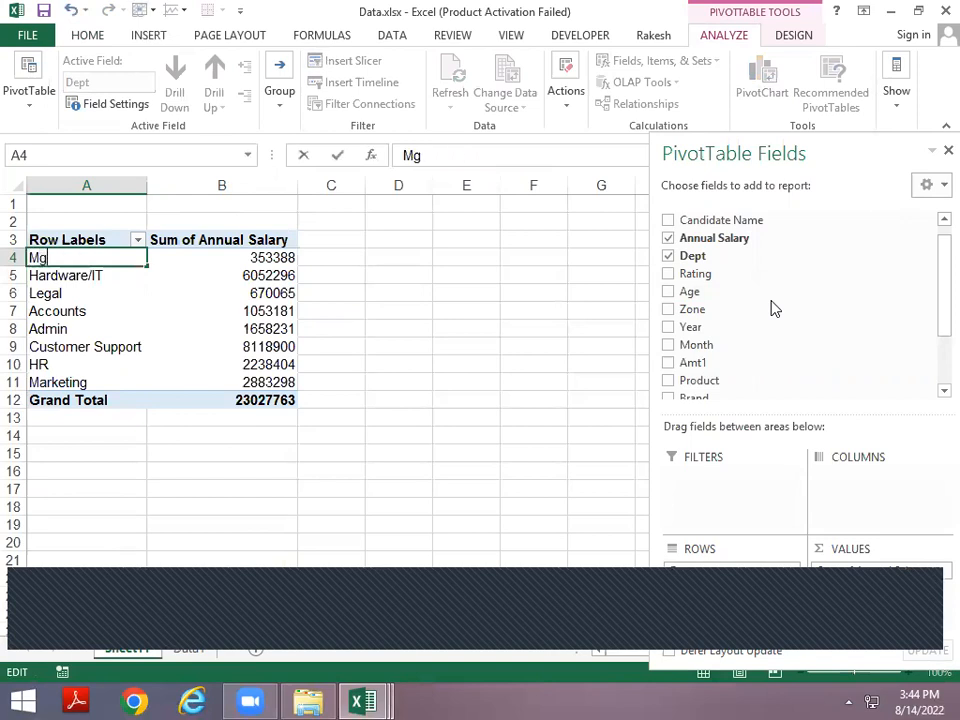
pyautogui.press('Return')
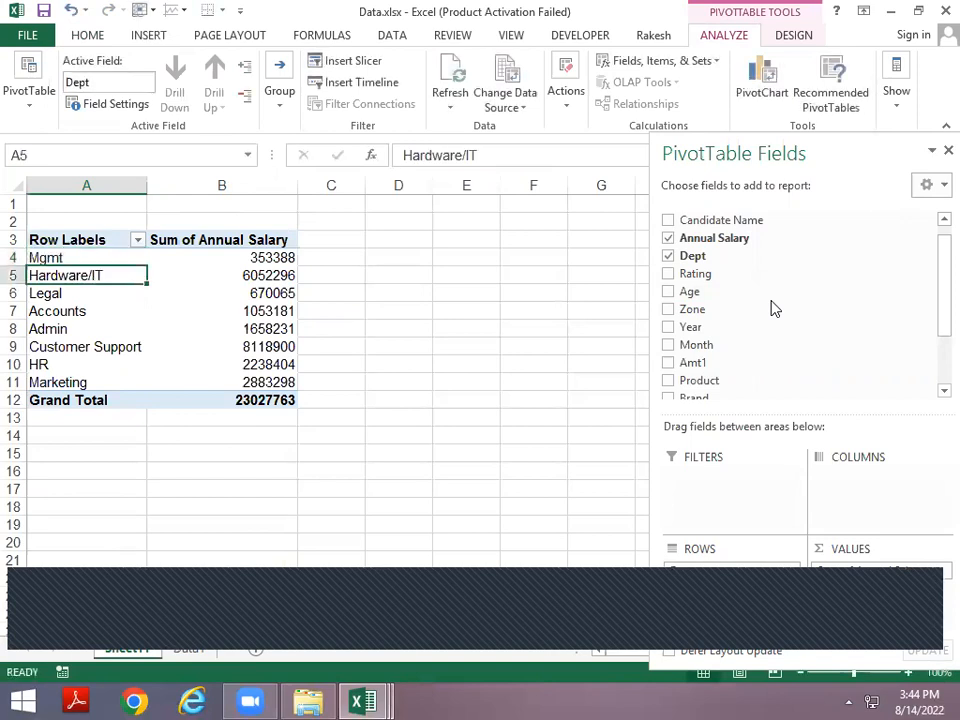
pyautogui.press('Up')
pyautogui.press('Down')
pyautogui.press('Down')
pyautogui.press('Down')
pyautogui.press('Down')
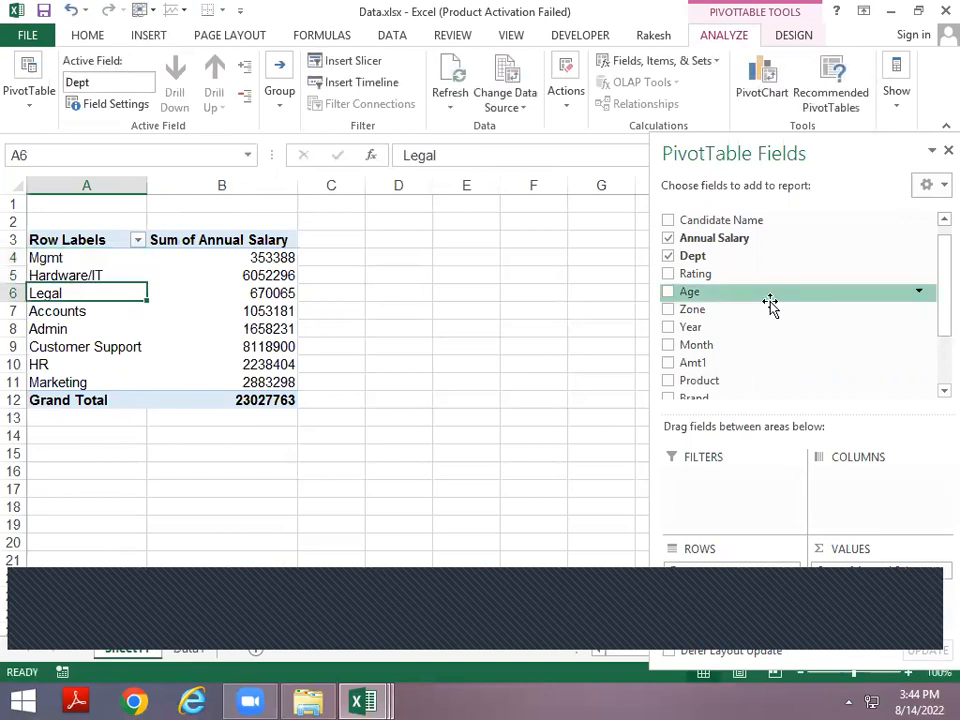
pyautogui.press('Up')
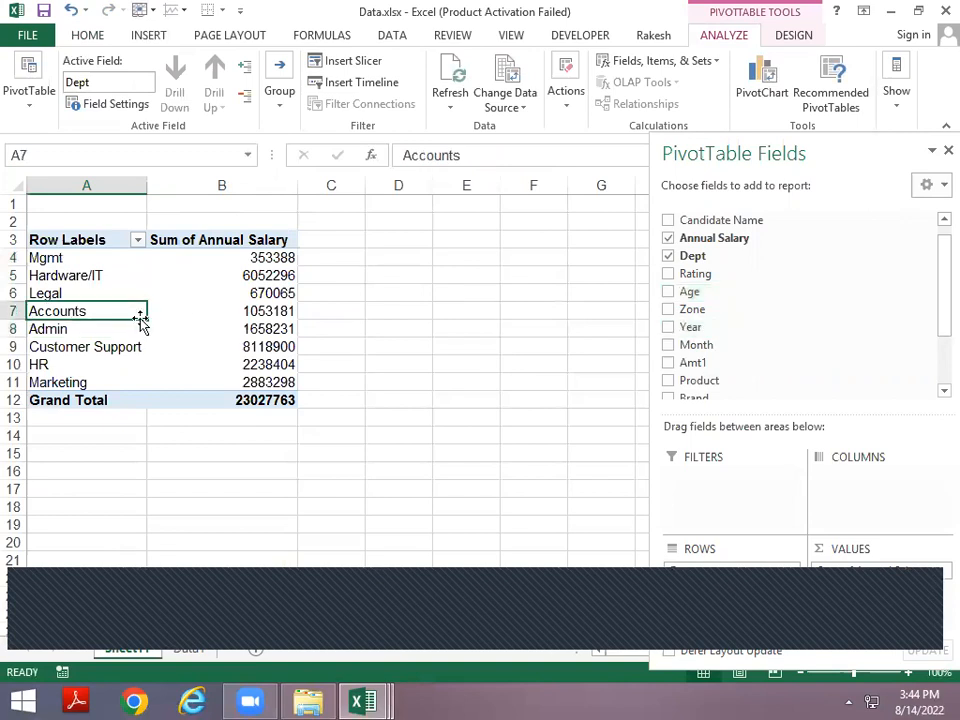
# Step: Move the Accounts row label up to just below Mgmt and on to the top of the department list
pyautogui.rightClick(64, 316)
pyautogui.press('Escape')
pyautogui.moveTo(82, 300); pyautogui.dragTo(86, 256)
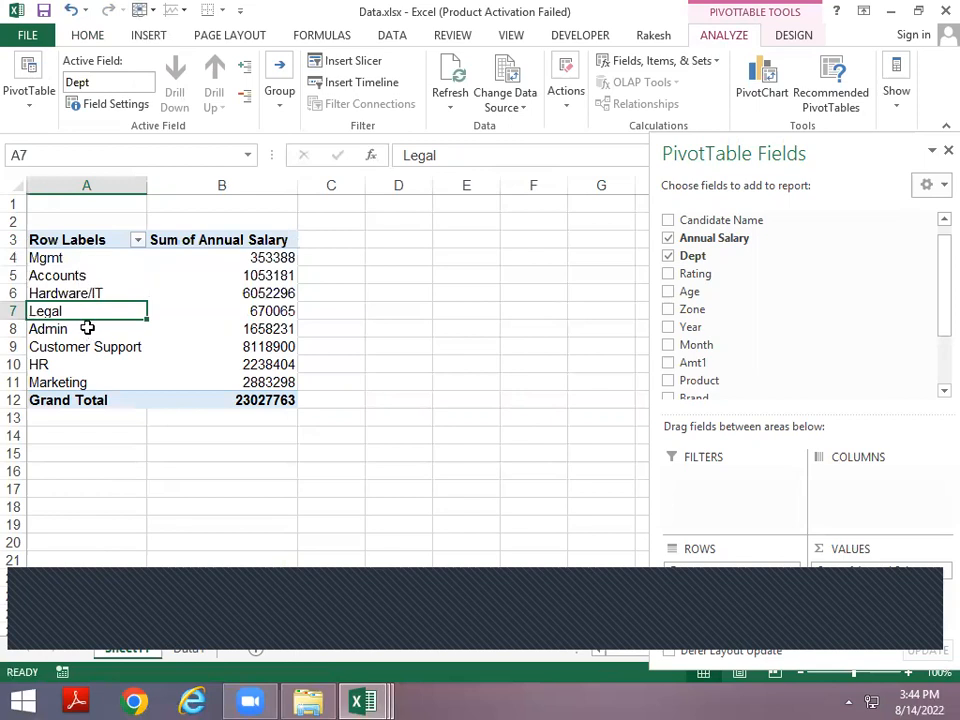
pyautogui.click(76, 275)
pyautogui.moveTo(64, 262)
pyautogui.mouseDown()
pyautogui.moveTo(70, 268)
pyautogui.moveTo(62, 250)
pyautogui.mouseUp()
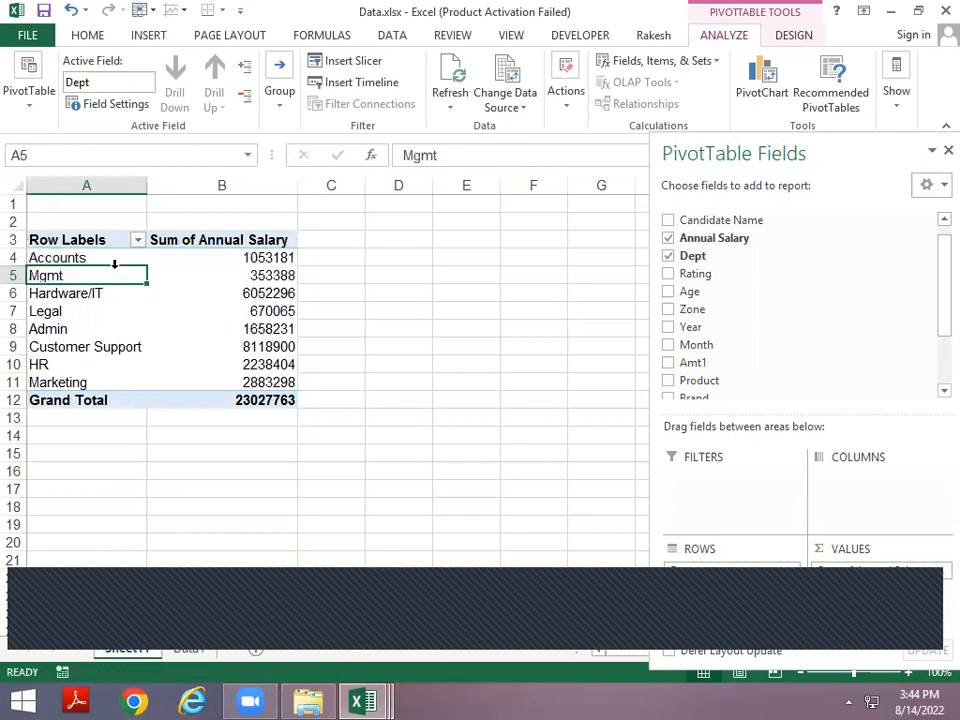
# Step: Move the Accounts row label down to just below Hardware/IT
pyautogui.click(108, 259)
pyautogui.rightClick(108, 259)
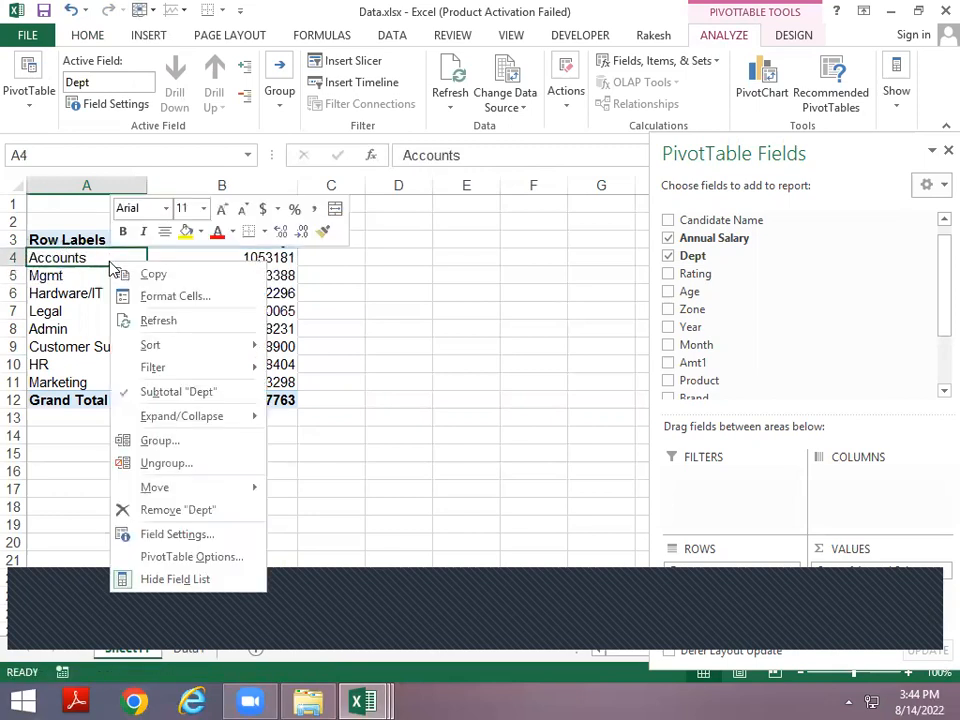
pyautogui.press('Escape')
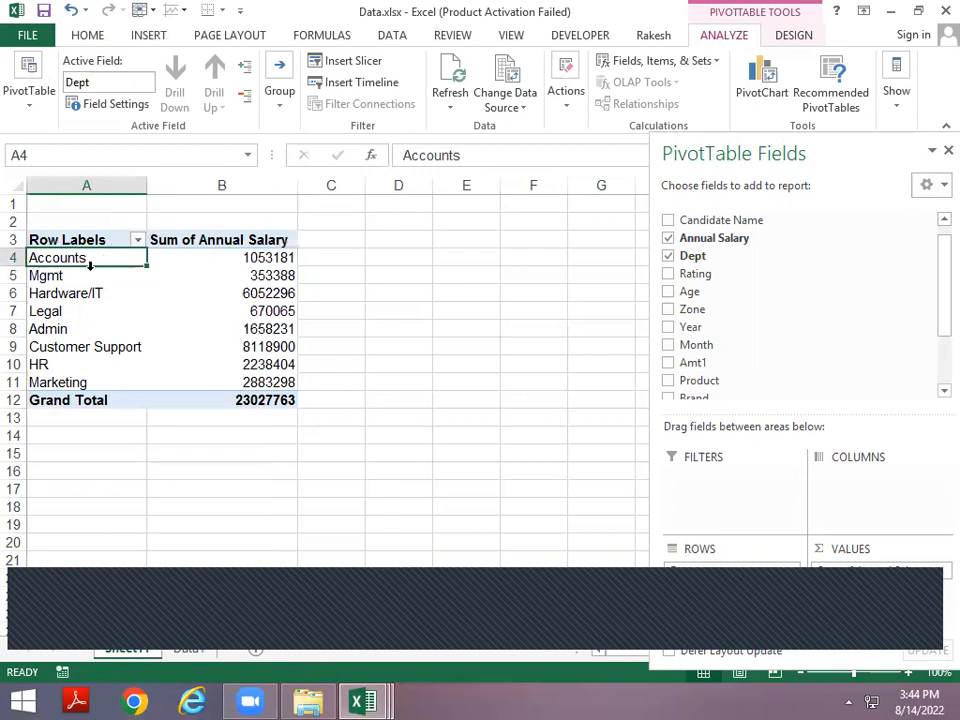
pyautogui.moveTo(146, 261); pyautogui.dragTo(145, 317)
# Step: Move the Accounts row label to the end of the department list with the Move to End command
pyautogui.click(75, 297)
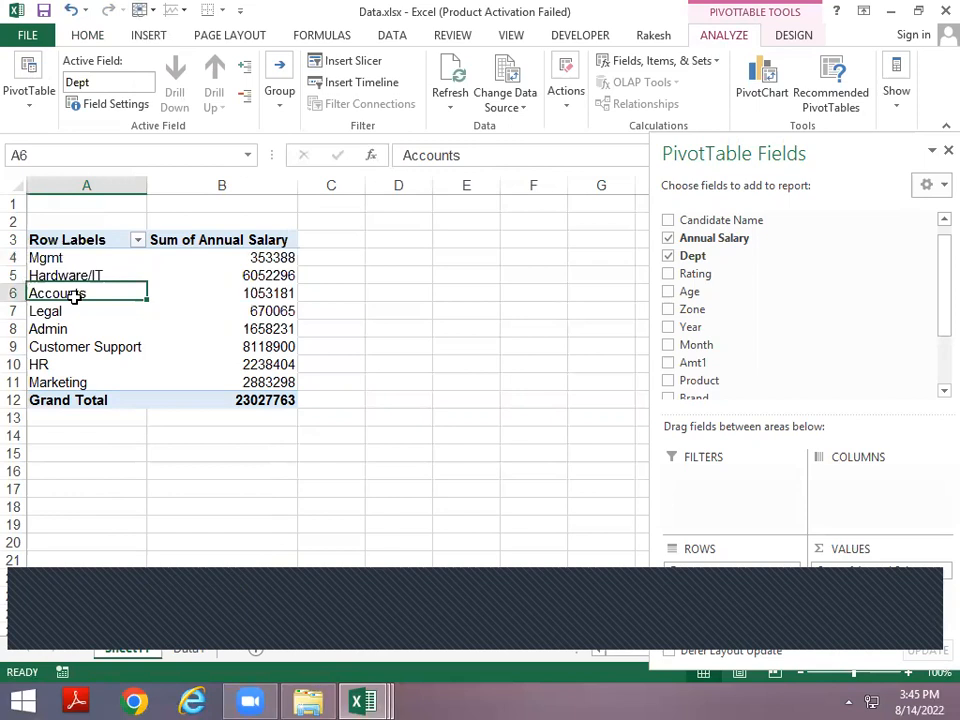
pyautogui.rightClick(75, 296)
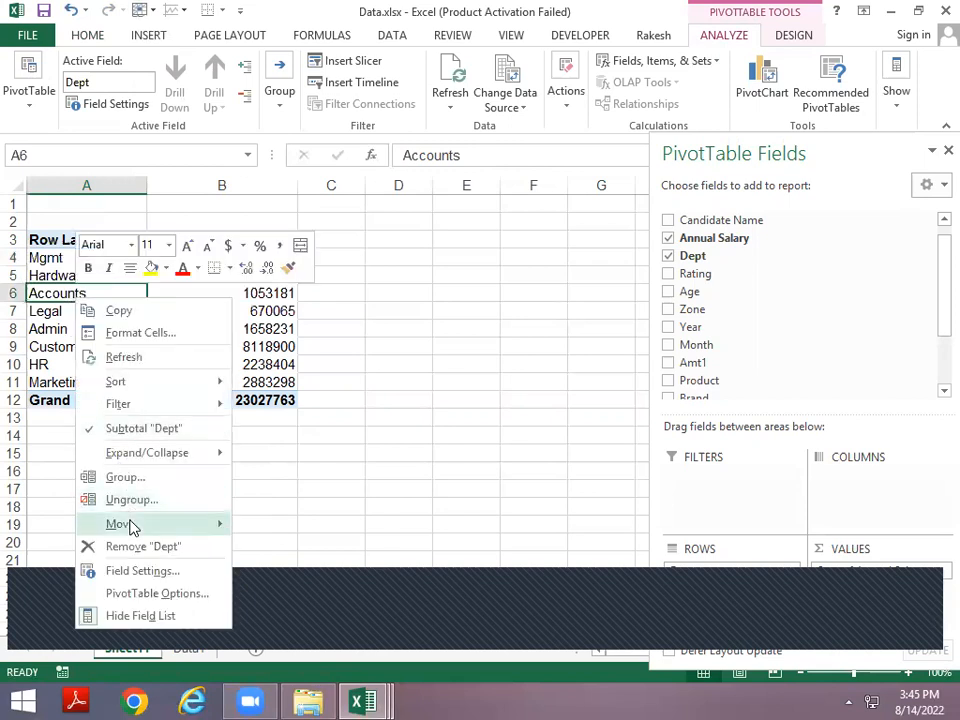
pyautogui.moveTo(130, 527)
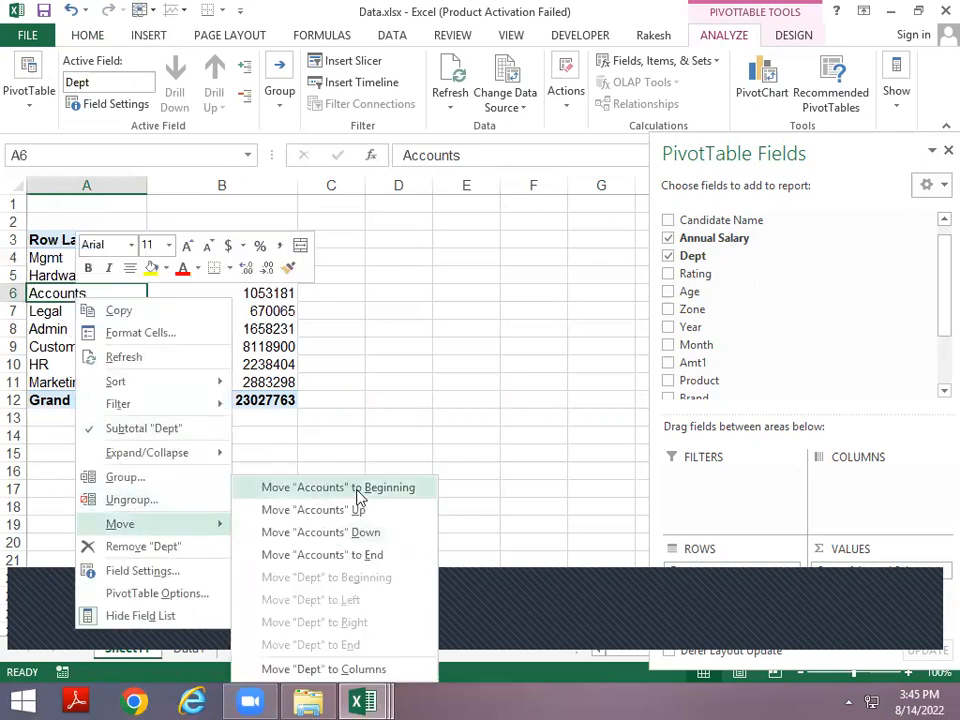
pyautogui.click(365, 557)
pyautogui.click(52, 383)
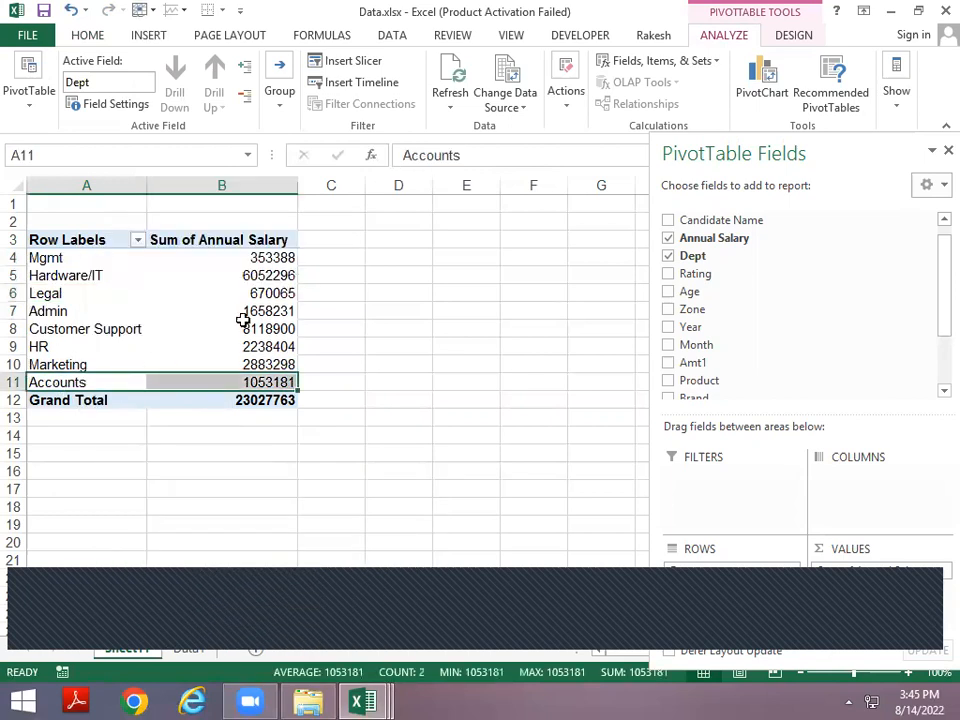
# Step: Sort the Dept row labels of the pivot table from A to Z
pyautogui.click(128, 354)
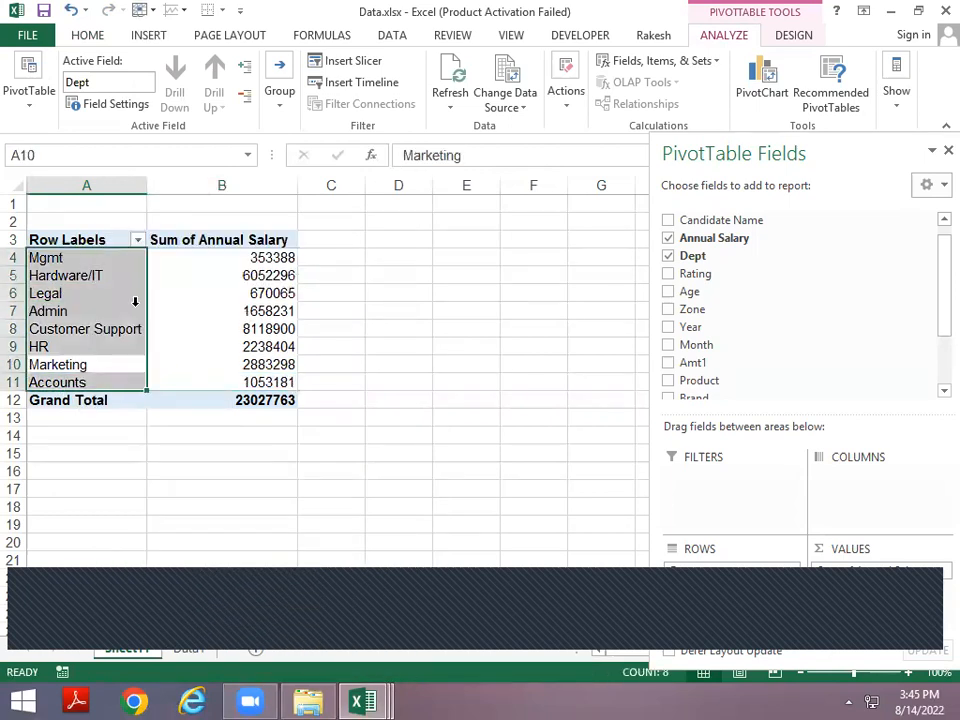
pyautogui.click(133, 304)
pyautogui.click(76, 274)
pyautogui.rightClick(101, 257)
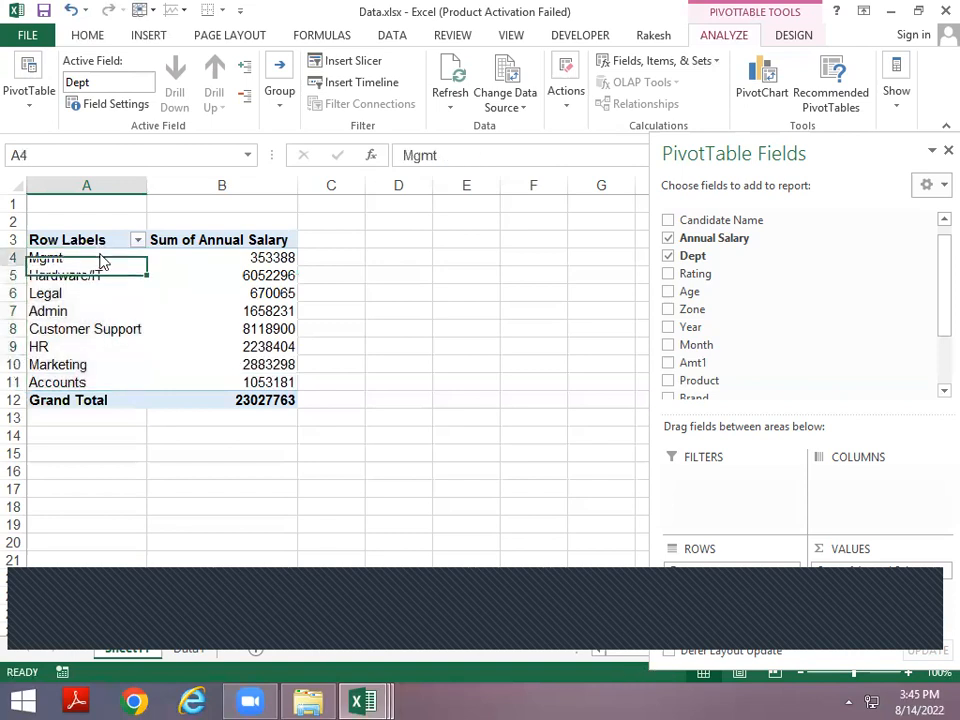
pyautogui.moveTo(172, 340)
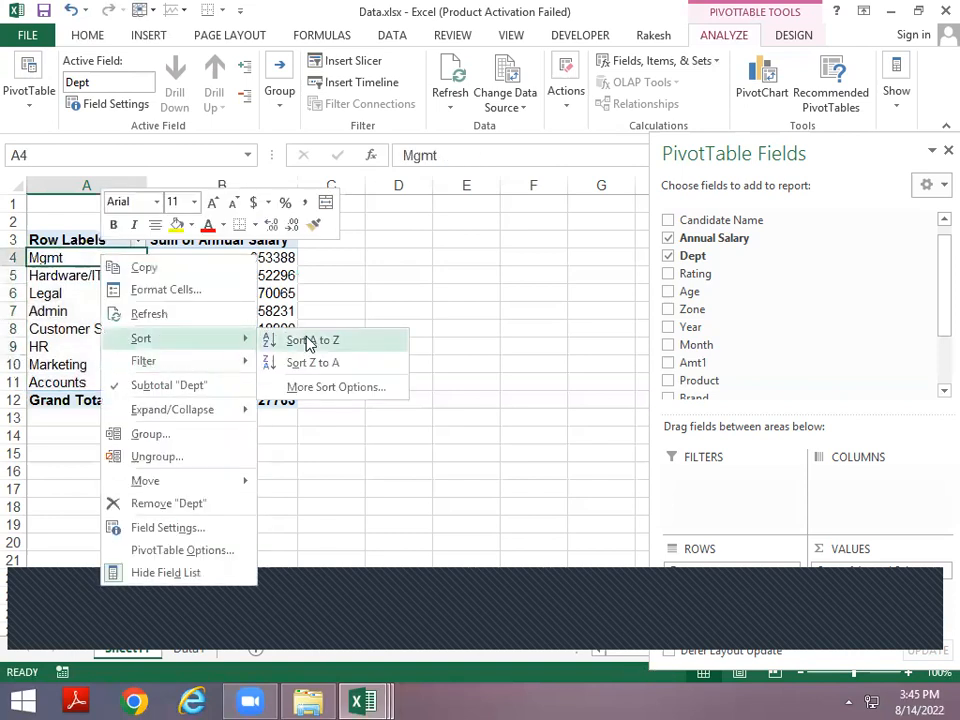
pyautogui.click(309, 341)
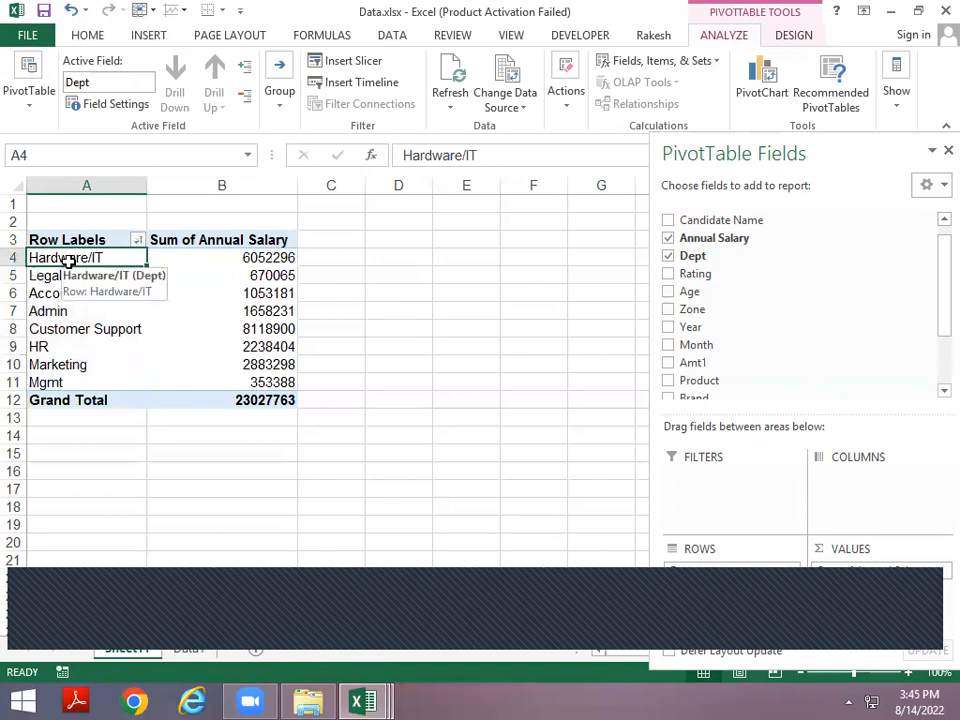
# Step: Sort the departments by Sum of Annual Salary from smallest to largest
pyautogui.press('Down')
pyautogui.press('Down')
pyautogui.press('Down')
pyautogui.press('Up')
pyautogui.press('Up')
pyautogui.press('Up')
pyautogui.press('Right')
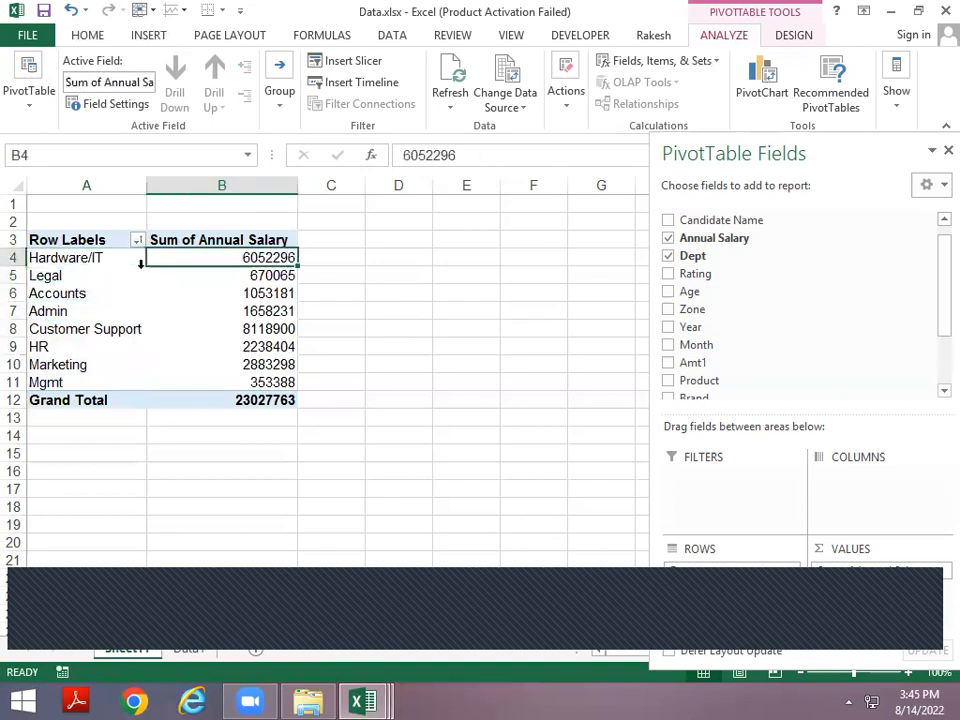
pyautogui.rightClick(240, 257)
pyautogui.moveTo(312, 366)
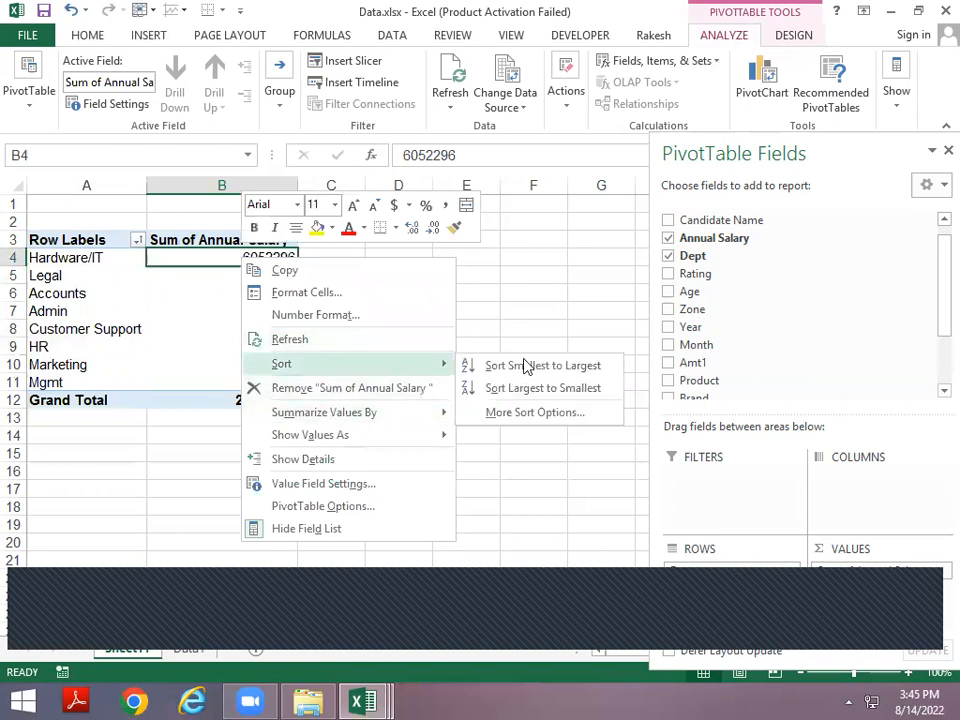
pyautogui.click(495, 365)
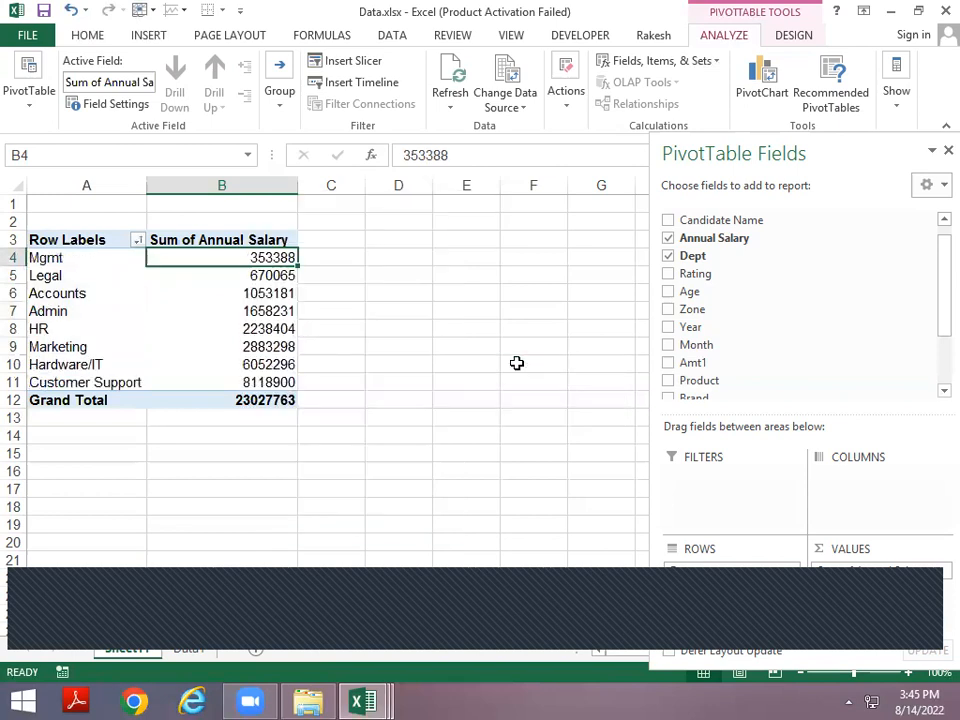
# Step: Sort the departments by Sum of Annual Salary from largest to smallest
pyautogui.rightClick(207, 275)
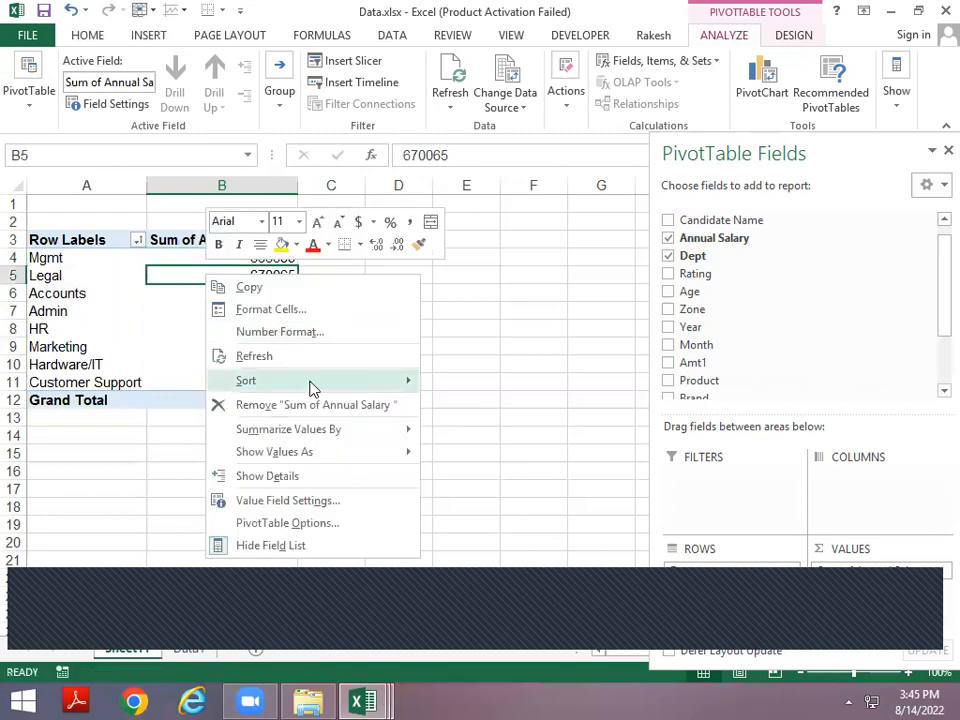
pyautogui.moveTo(312, 386)
pyautogui.click(490, 412)
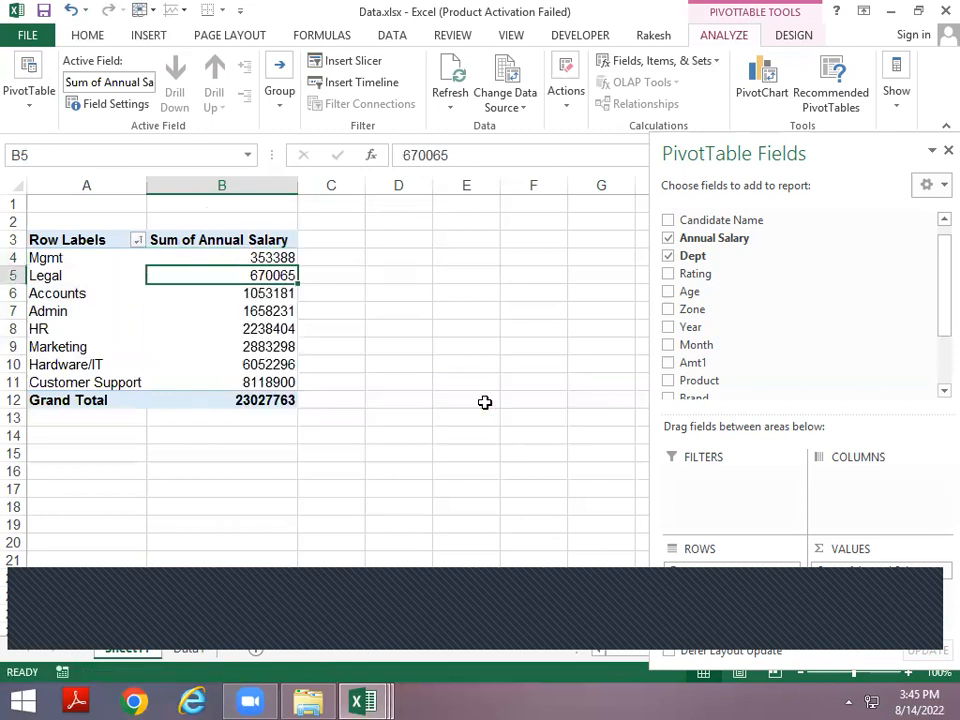
# Step: Sort the Dept row labels of the pivot table from Z to A
pyautogui.click(70, 257)
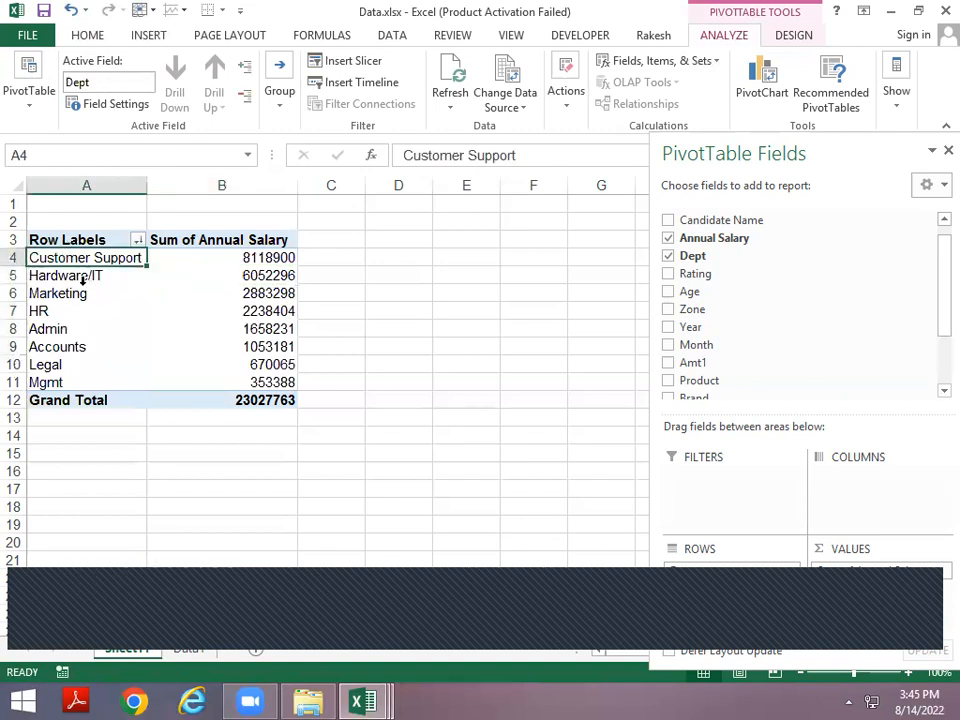
pyautogui.rightClick(70, 258)
pyautogui.moveTo(126, 345)
pyautogui.click(302, 369)
# Step: Switch to Pivot Table Part-1.xlsx, review the Move & Rename Headings sheet and examine the Expand Collapse sheet that follows it
pyautogui.press('Up')
pyautogui.press('Down')
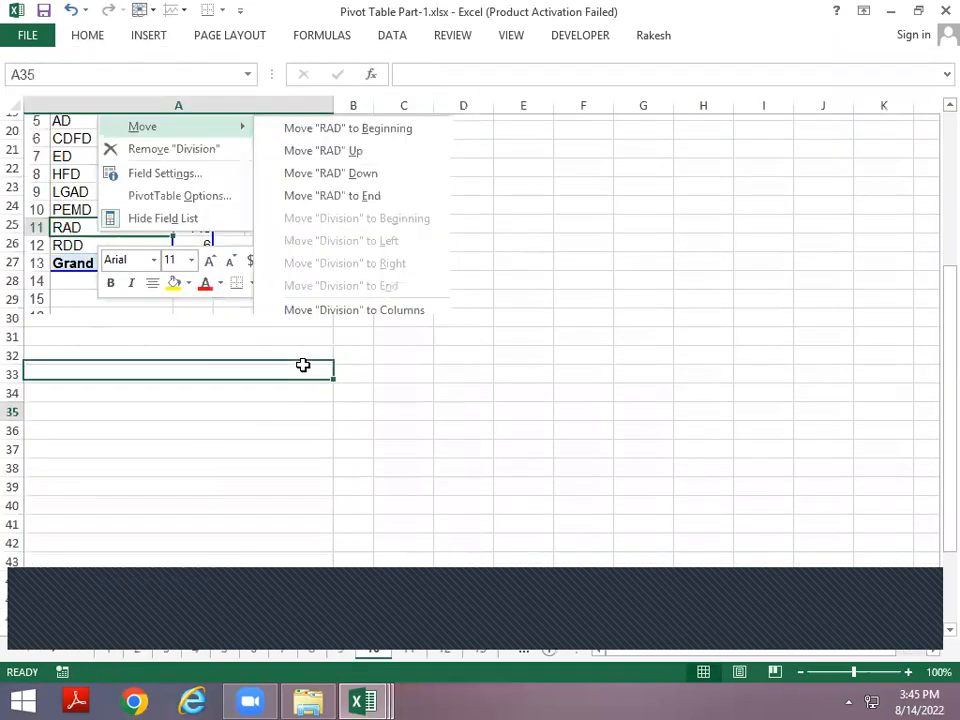
pyautogui.press('pageup')
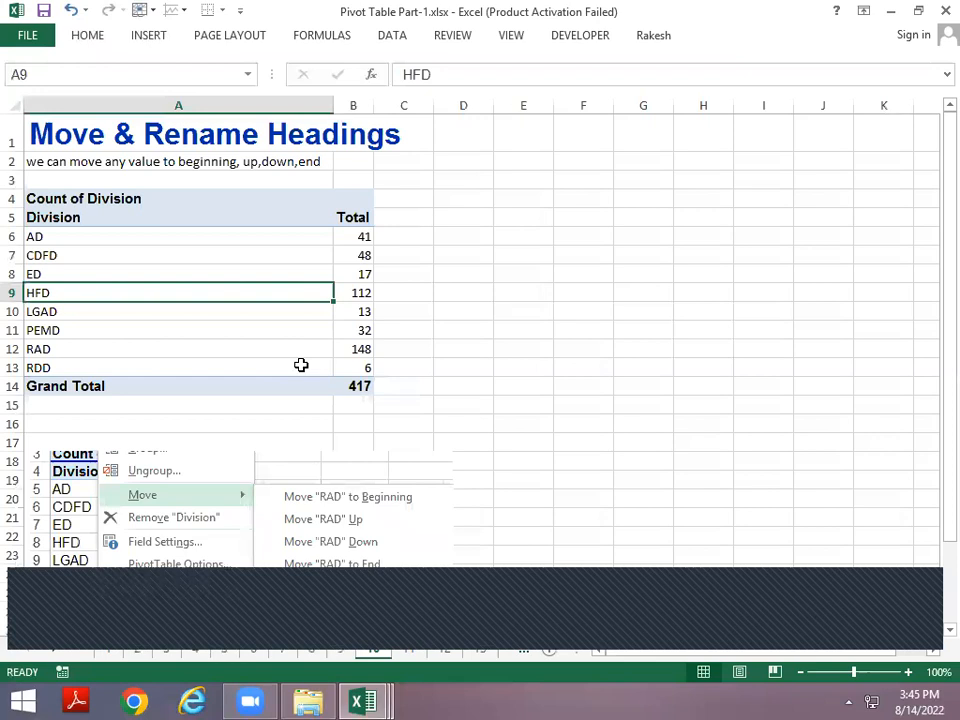
pyautogui.hotkey('ctrl', 'pagedown')
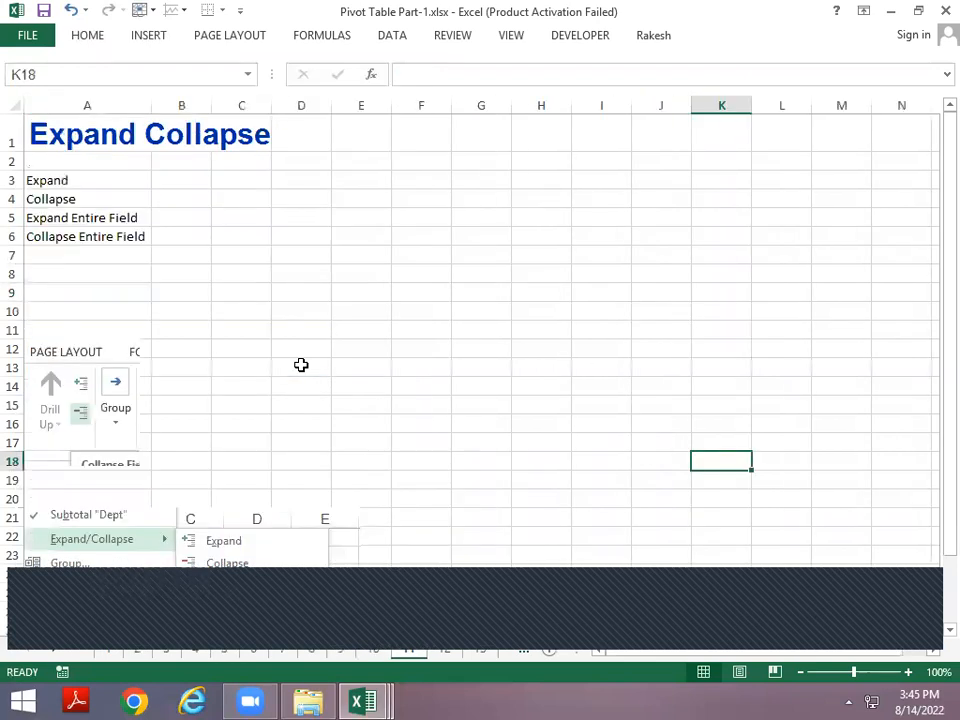
pyautogui.hotkey('ctrl', 'Up')
pyautogui.hotkey('ctrl', 'Left')
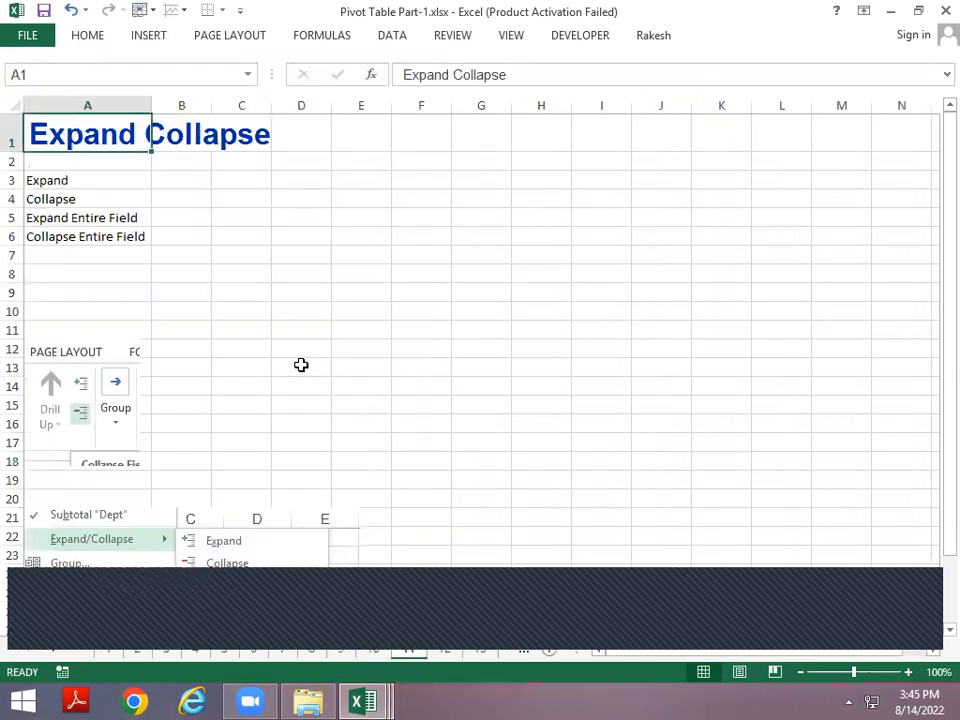
pyautogui.scroll(-5, 316, 381)
# Step: Return to Data.xlsx and add the Zone field to the pivot table's rows beneath Dept
pyautogui.hotkey('alt', 'Tab')
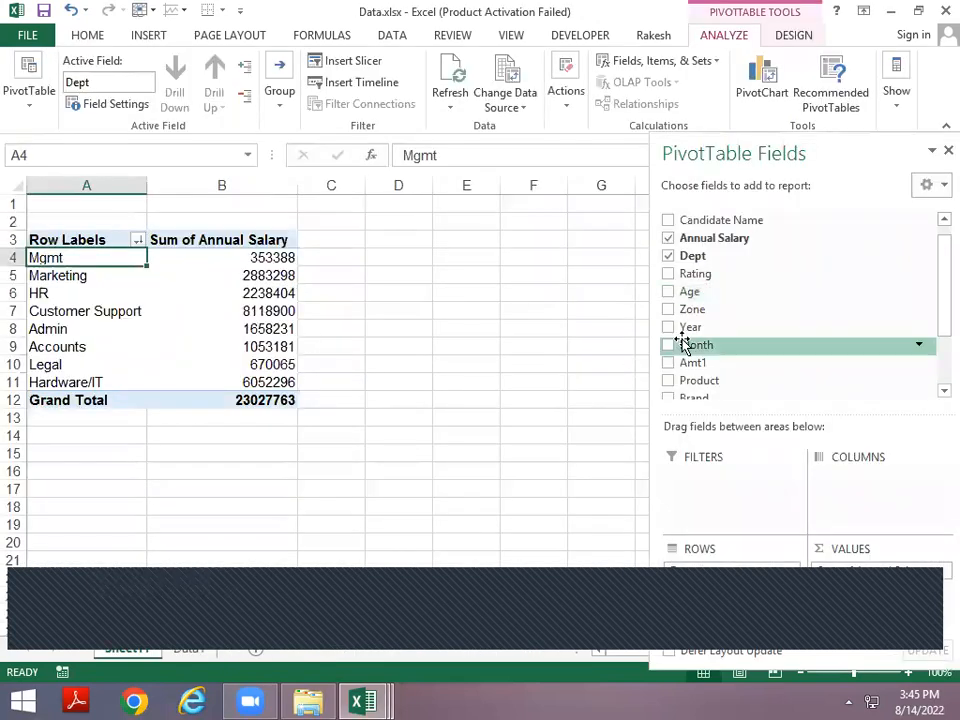
pyautogui.moveTo(672, 315); pyautogui.dragTo(724, 593)
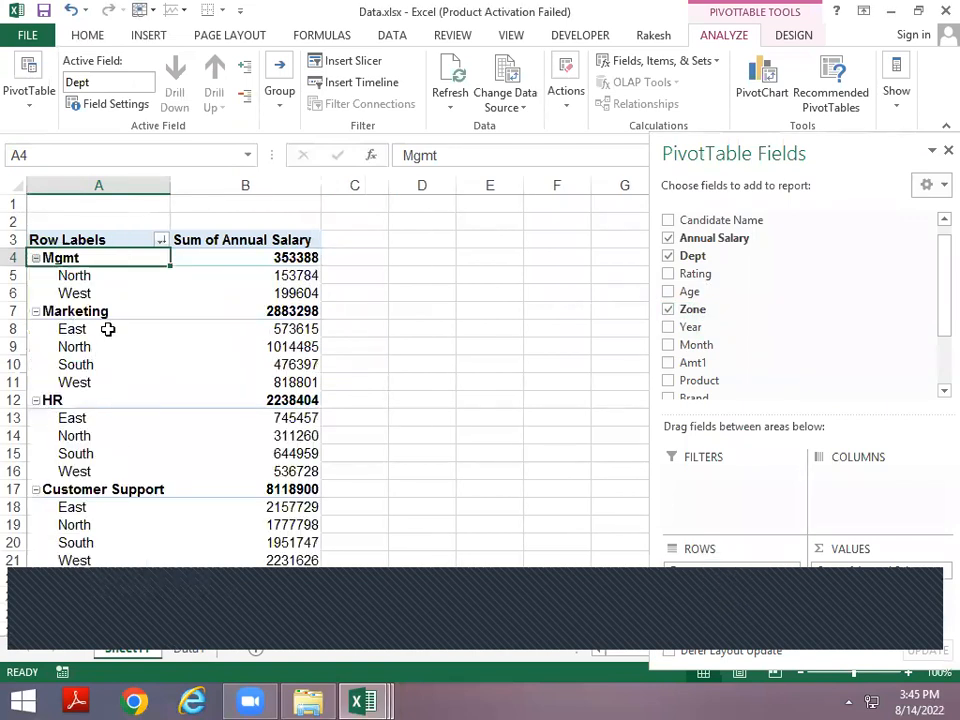
# Step: Collapse the Mgmt and Marketing departments individually, and collapse and re-expand HR
pyautogui.click(35, 258)
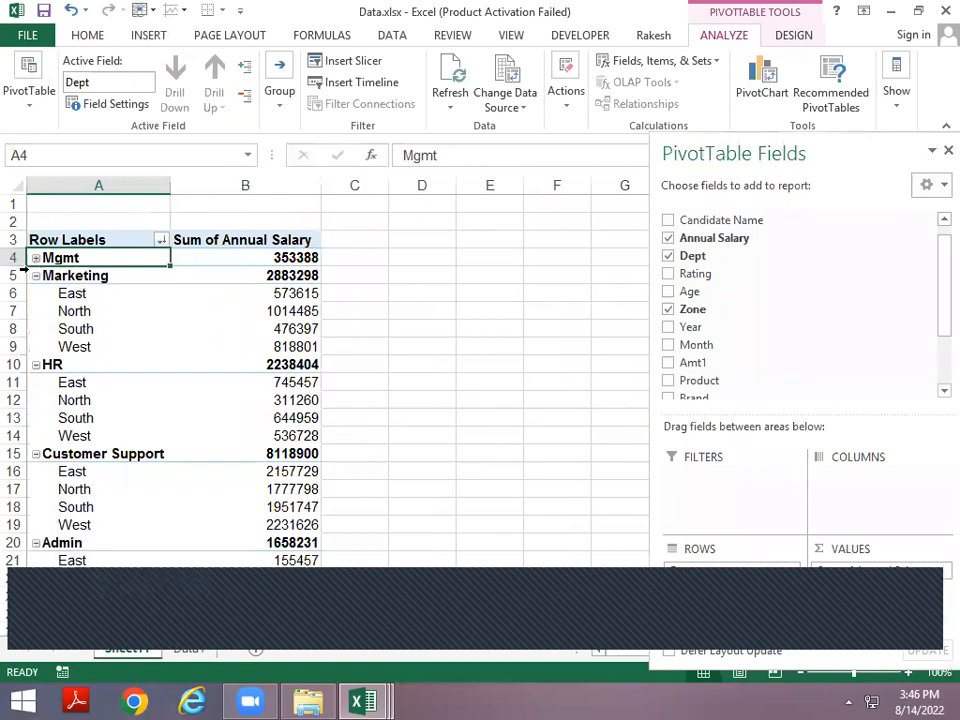
pyautogui.click(35, 275)
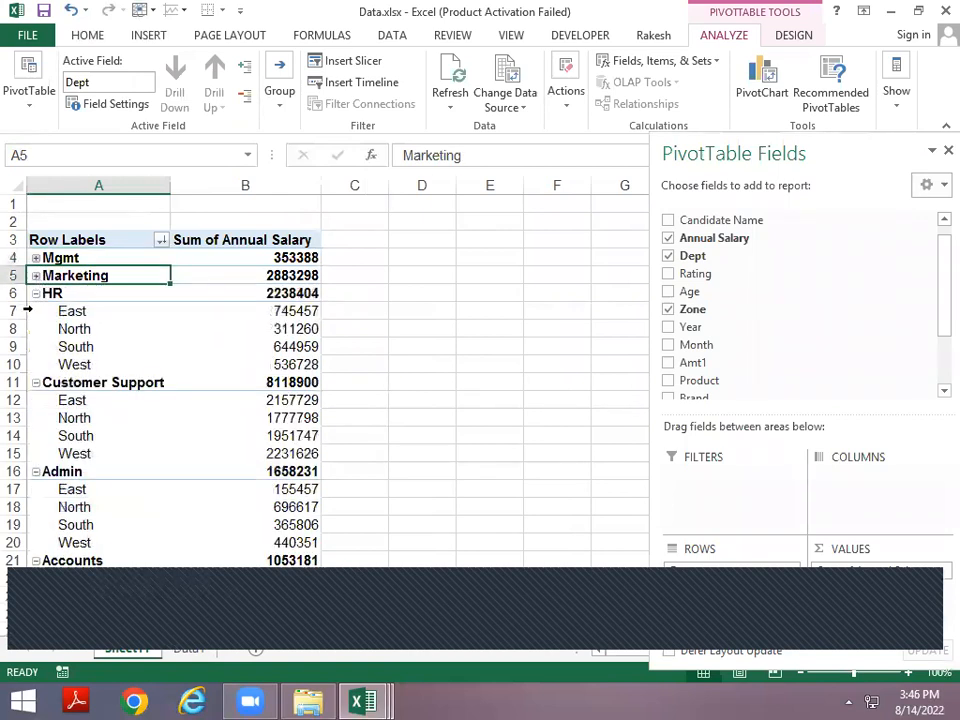
pyautogui.click(35, 296)
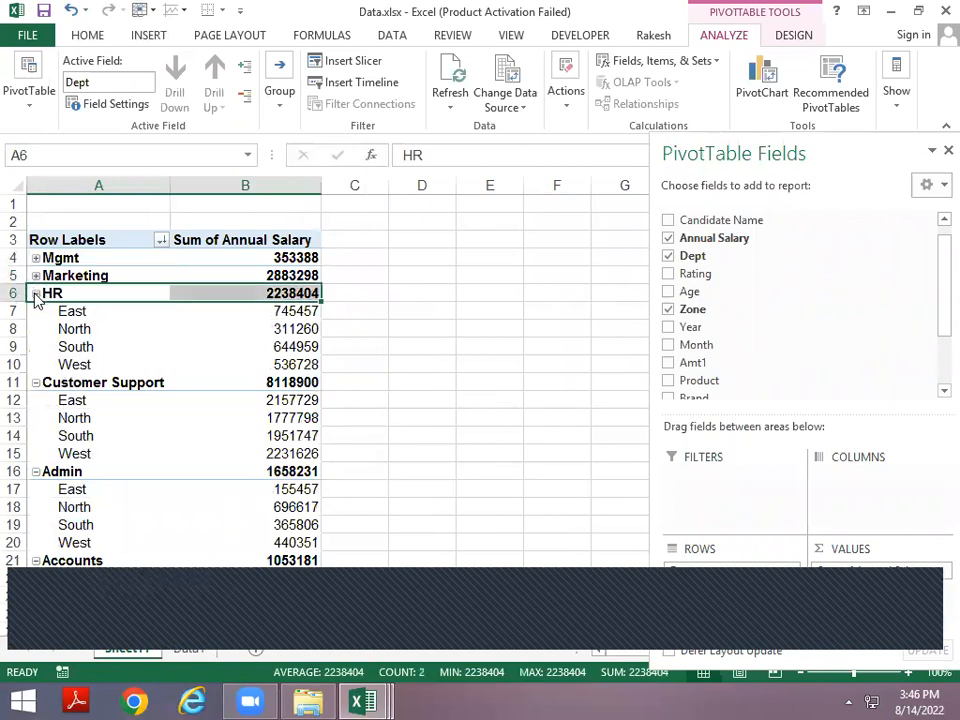
pyautogui.click(35, 294)
pyautogui.click(35, 294)
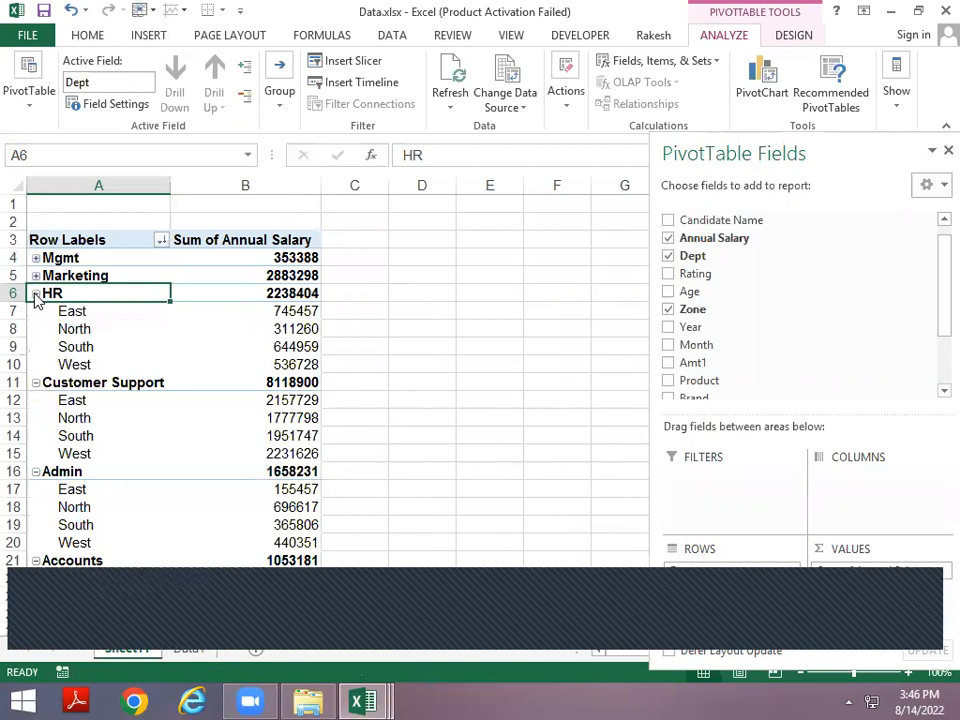
# Step: Expand the entire Dept field to its zones, and try expanding the Zone field, cancelling the Show Detail field choice
pyautogui.click(244, 68)
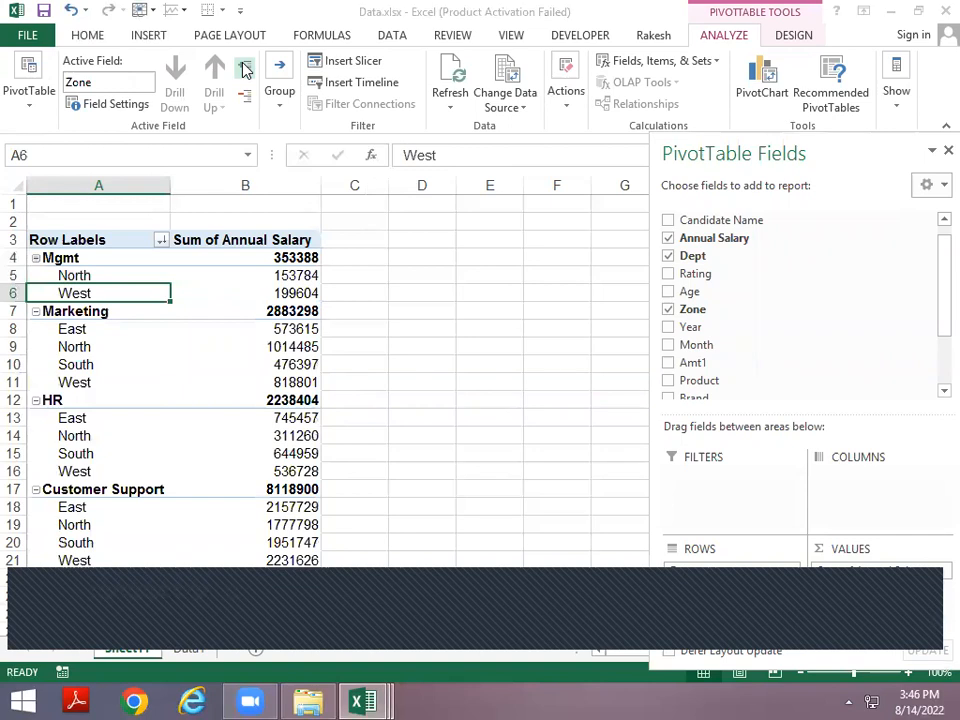
pyautogui.click(244, 68)
pyautogui.click(667, 252)
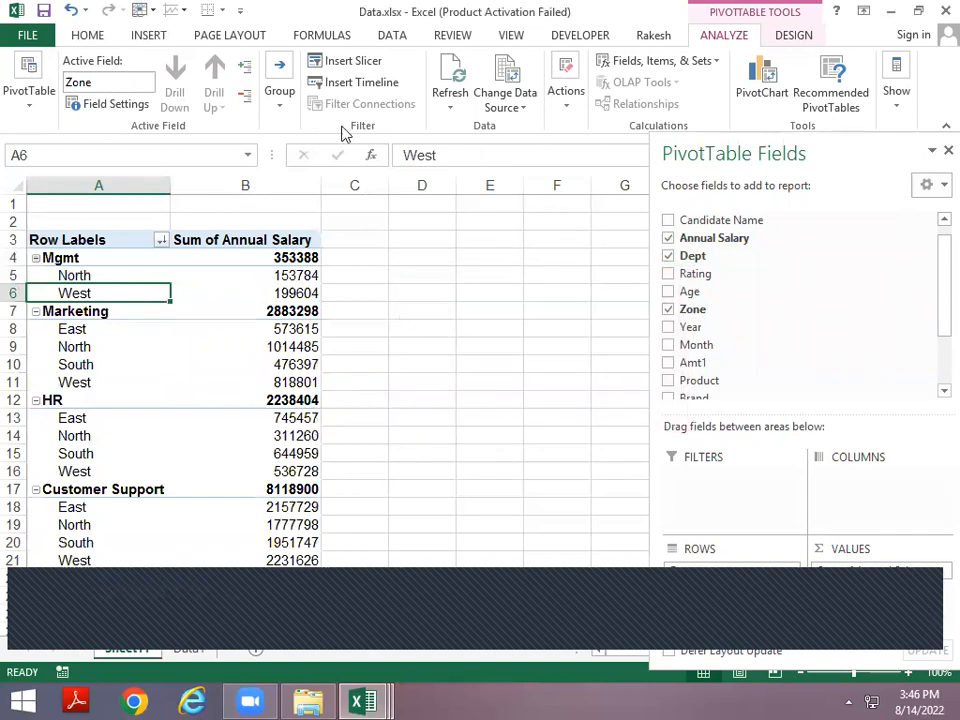
pyautogui.click(246, 68)
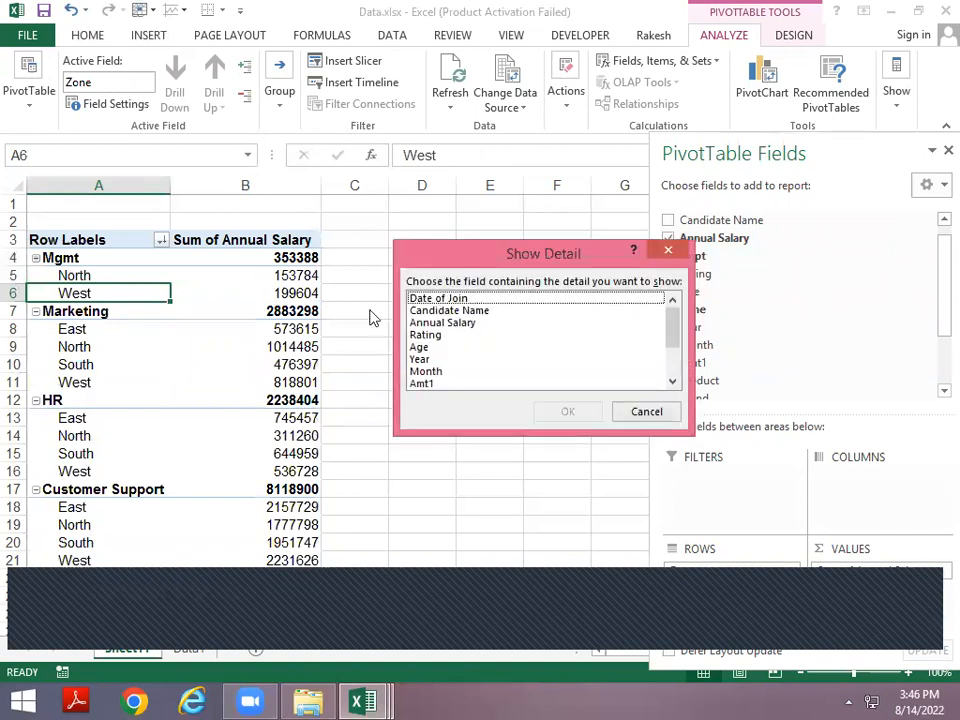
pyautogui.click(636, 411)
# Step: Collapse and re-expand the entire Dept field, collapse it again and expand only the Mgmt department
pyautogui.click(179, 276)
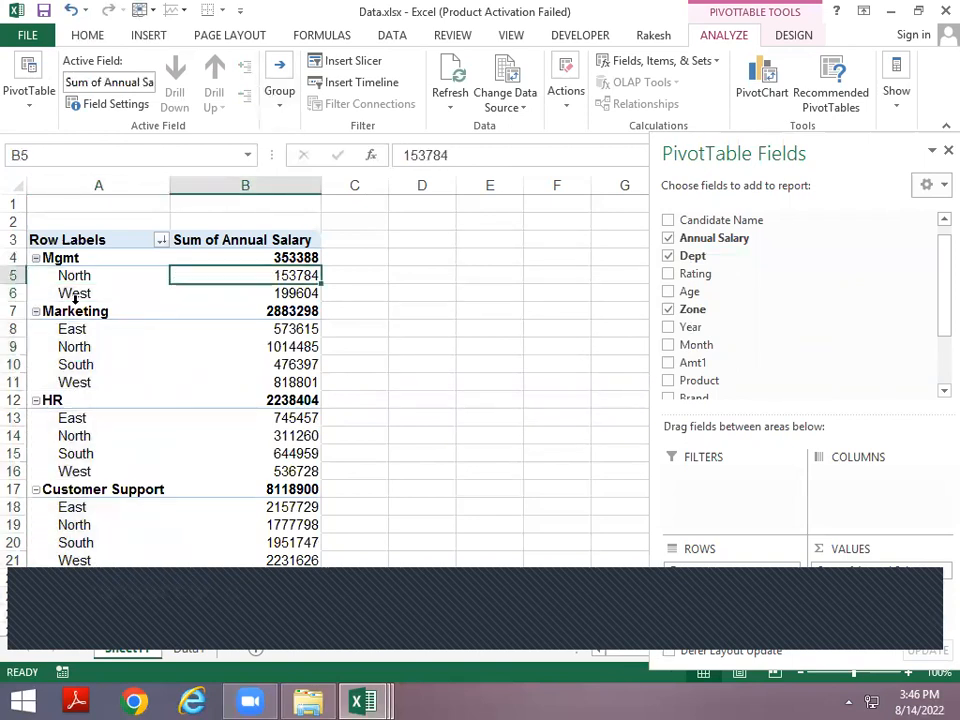
pyautogui.click(50, 254)
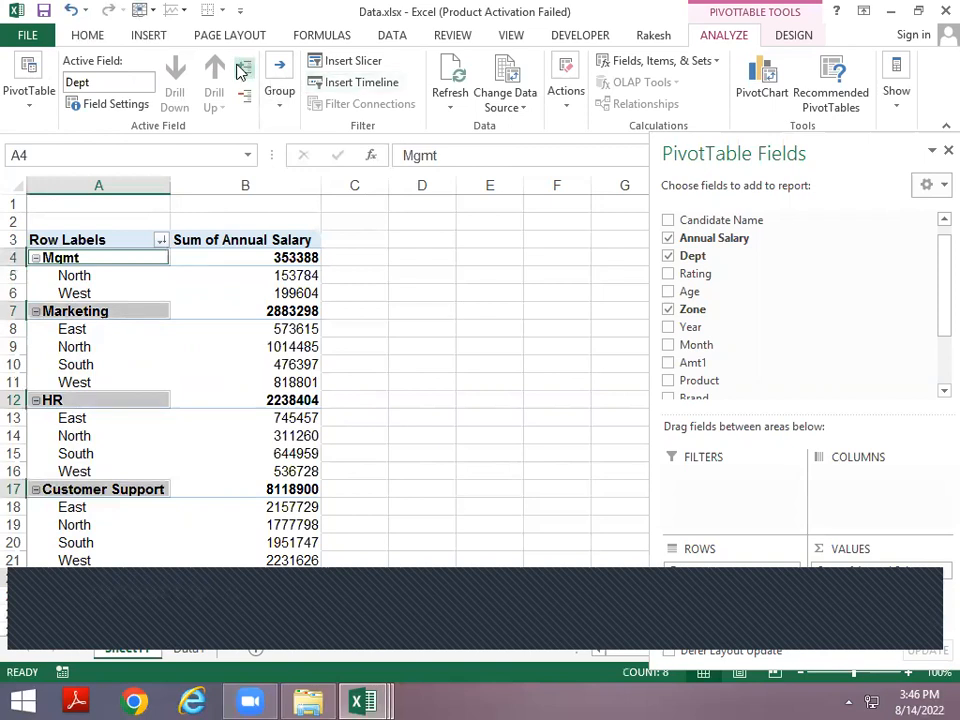
pyautogui.click(241, 100)
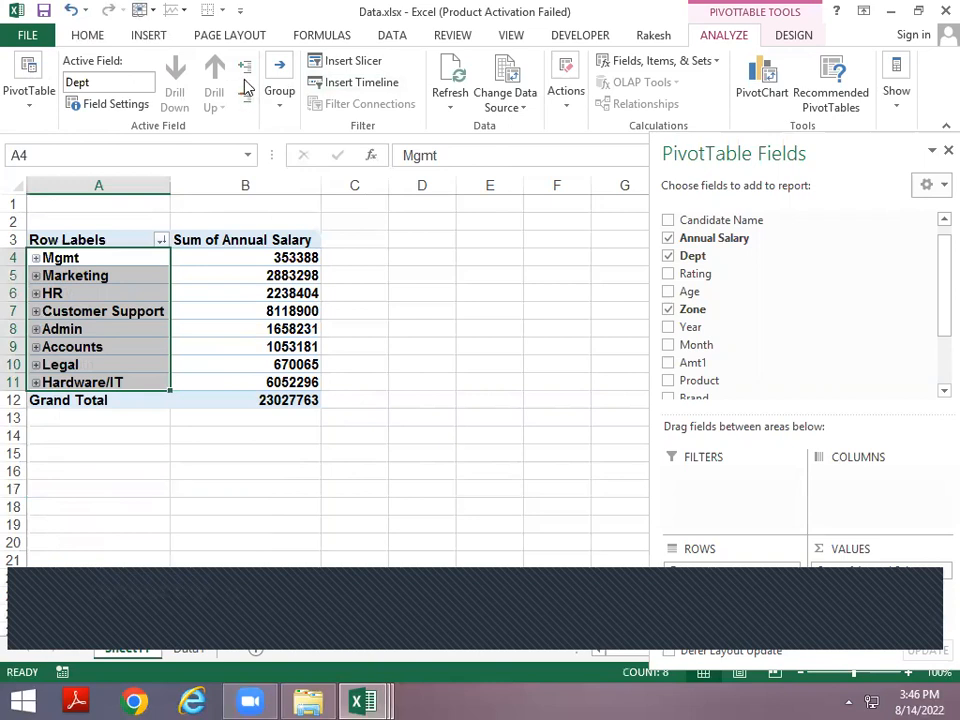
pyautogui.click(240, 70)
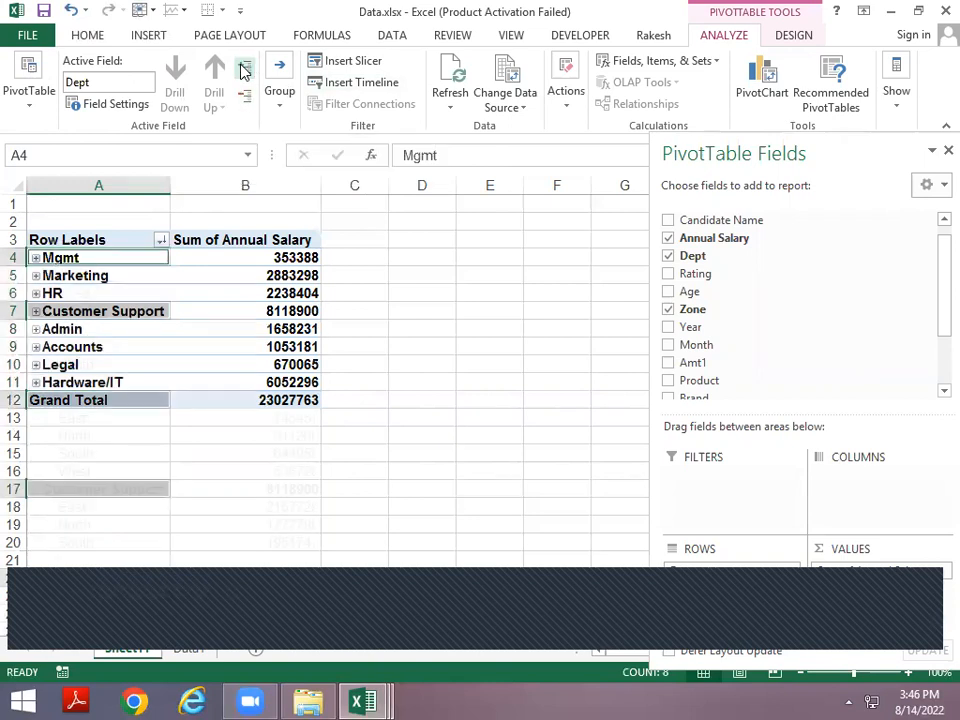
pyautogui.click(240, 100)
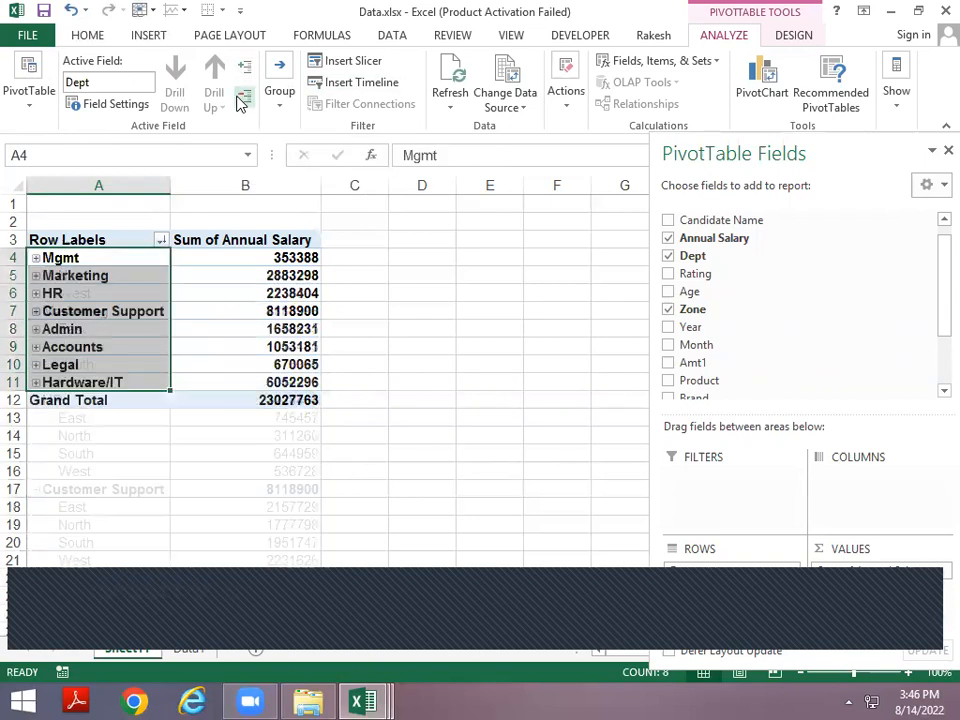
pyautogui.click(35, 258)
# Step: Switch to Pivot Table Part-1.xlsx and examine the pictured Expand/Collapse commands on the Expand Collapse sheet
pyautogui.rightClick(33, 258)
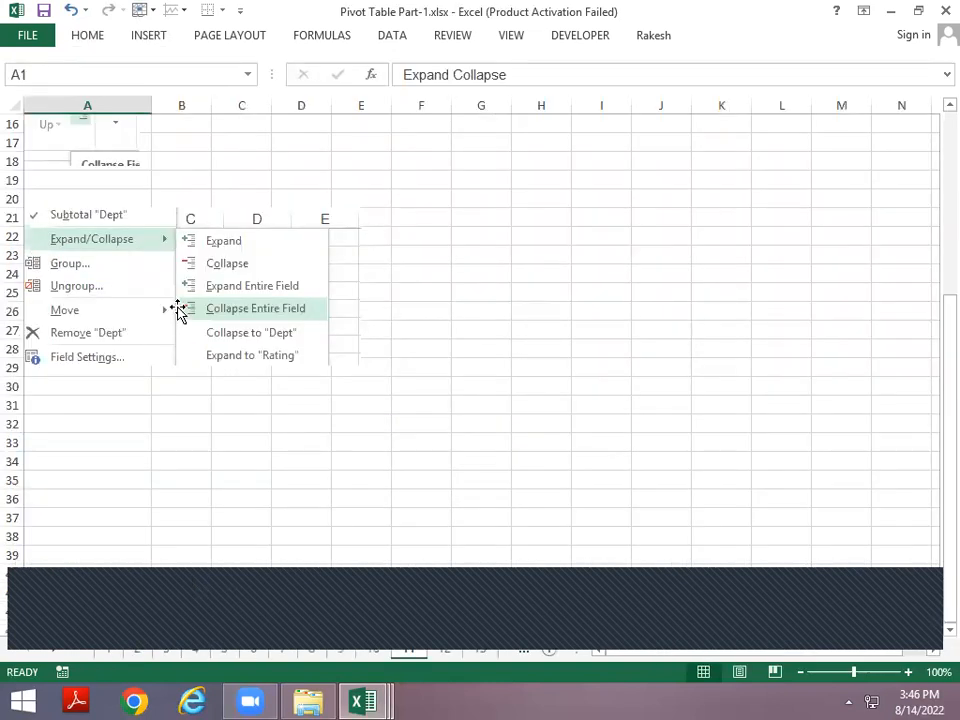
pyautogui.scroll(2, 195, 303)
pyautogui.scroll(1, 200, 295)
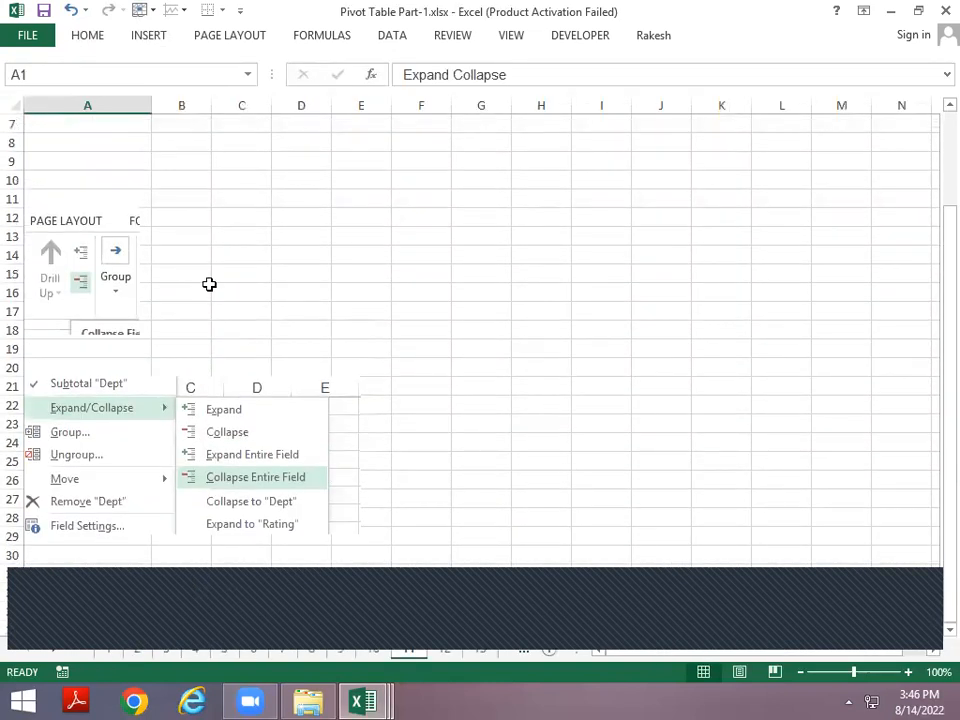
# Step: Return to Data.xlsx and expand the entire Dept field so every department lists its zones
pyautogui.hotkey('alt', 'Tab')
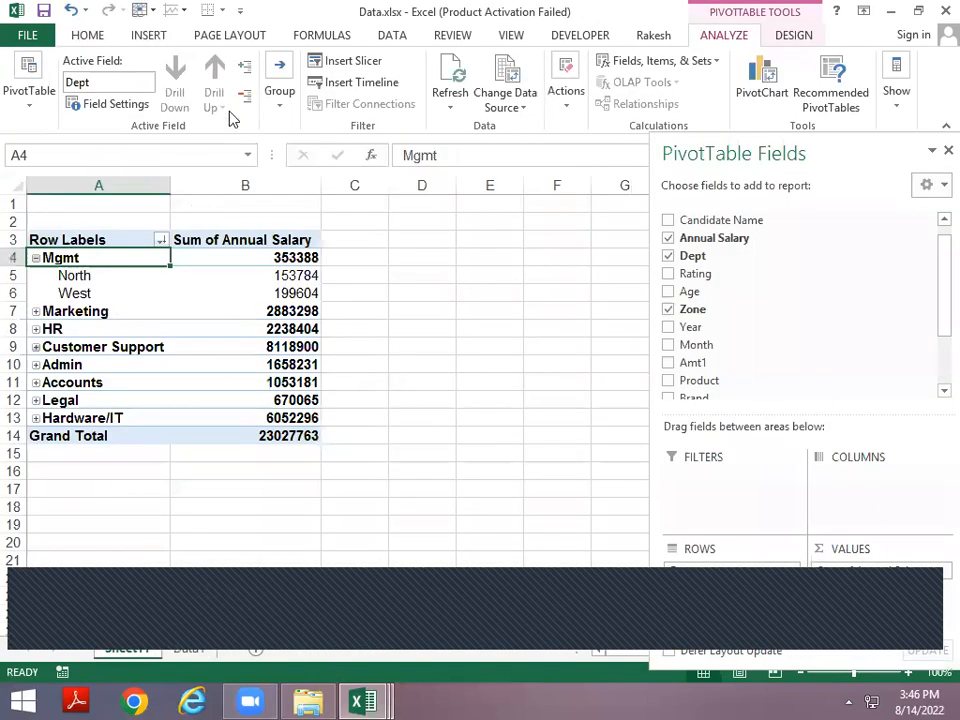
pyautogui.rightClick(242, 94)
pyautogui.press('Escape')
pyautogui.rightClick(250, 110)
pyautogui.press('Escape')
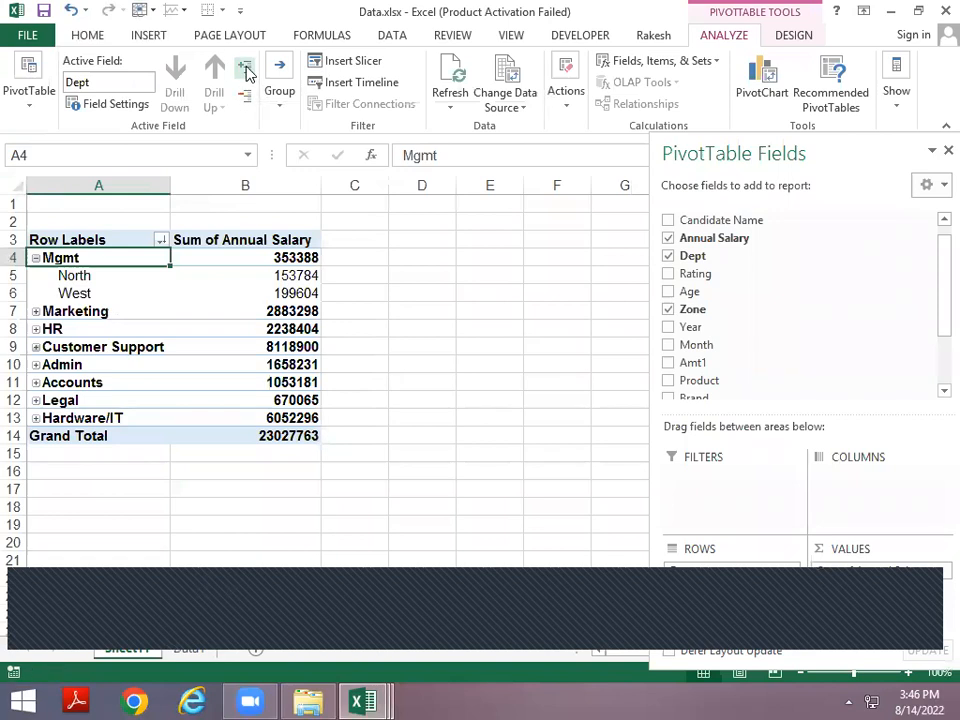
pyautogui.click(244, 67)
# Step: Try to collapse the North zone item under the Mgmt department
pyautogui.rightClick(95, 274)
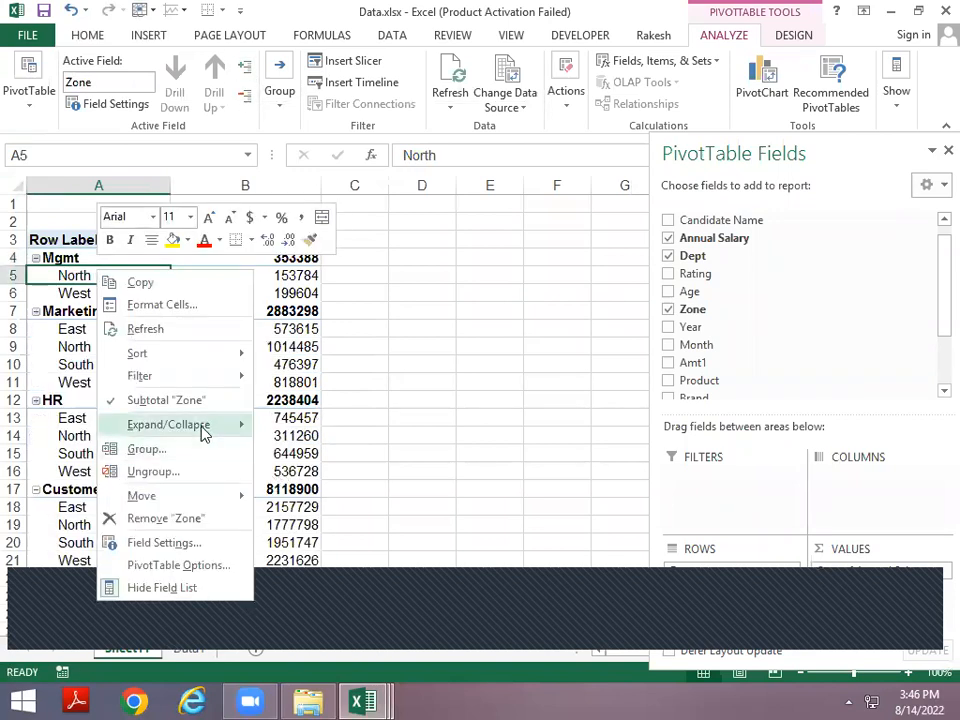
pyautogui.rightClick(61, 274)
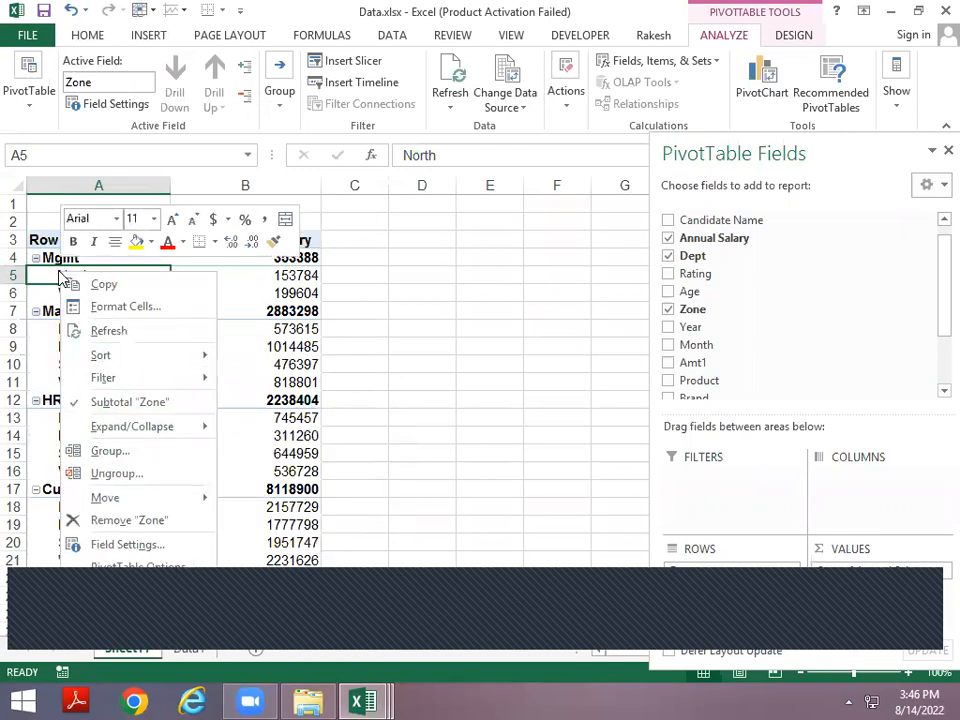
pyautogui.moveTo(176, 428)
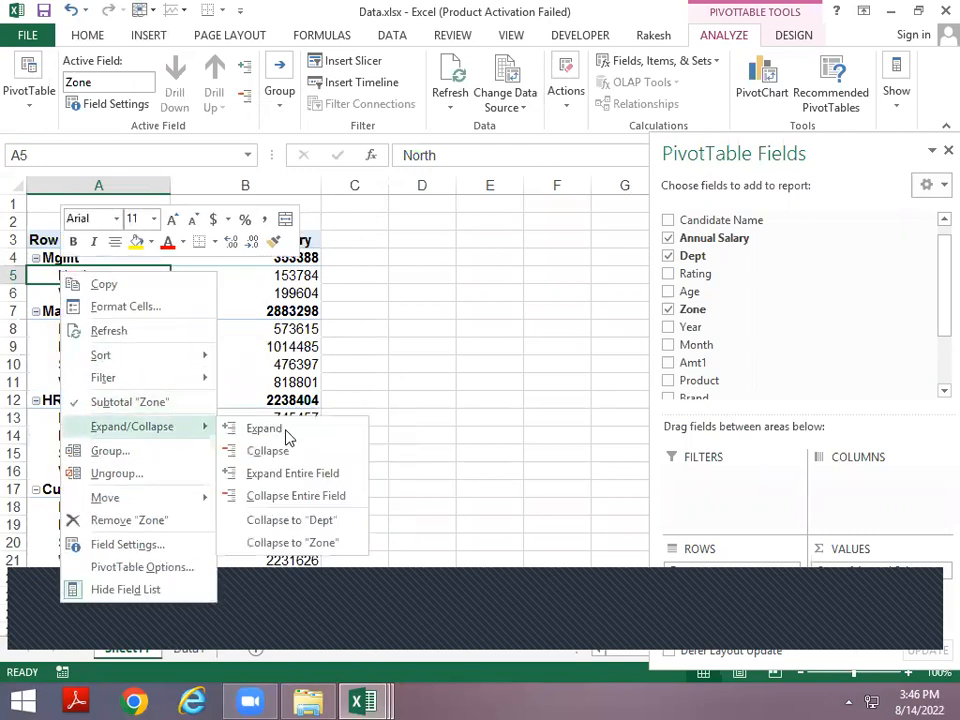
pyautogui.click(268, 452)
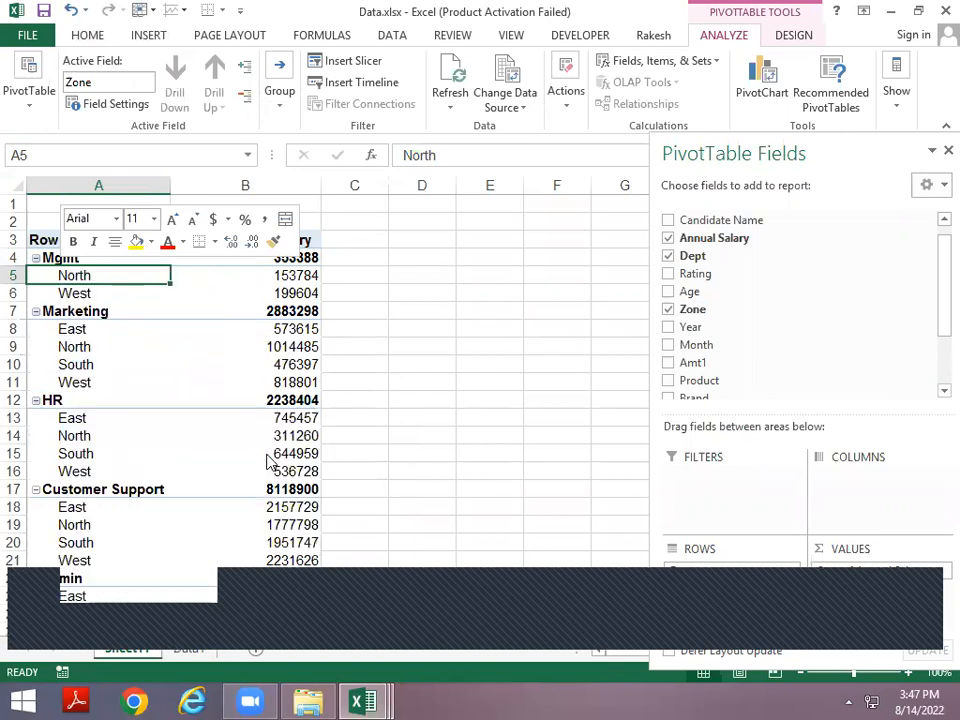
# Step: Collapse only the Mgmt department, leaving the other departments' zones expanded
pyautogui.click(35, 258)
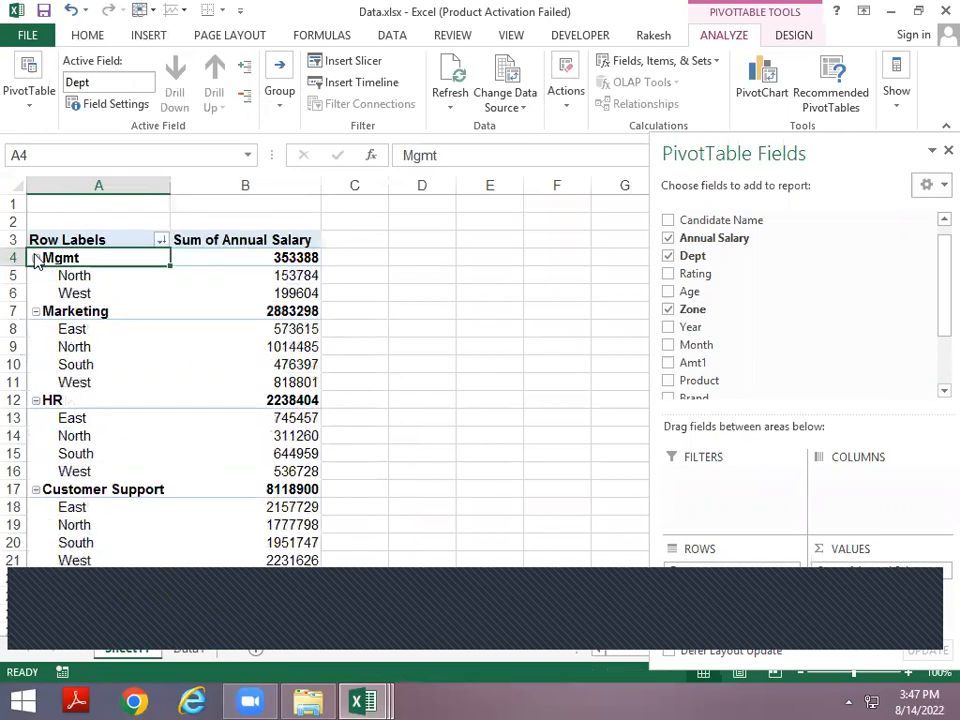
pyautogui.rightClick(35, 258)
pyautogui.moveTo(92, 412)
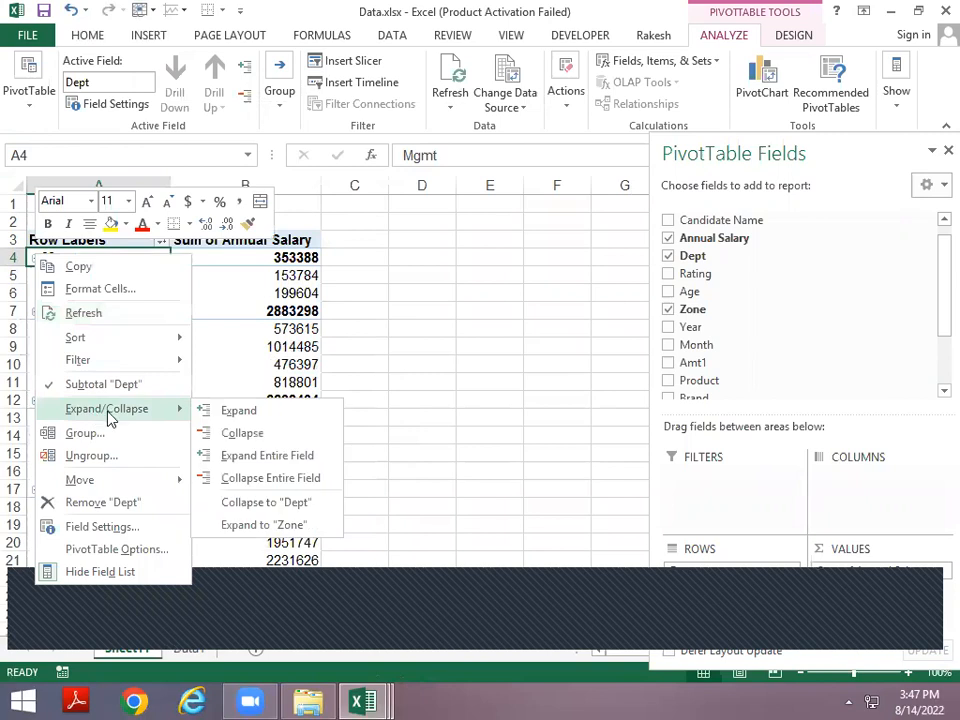
pyautogui.click(260, 437)
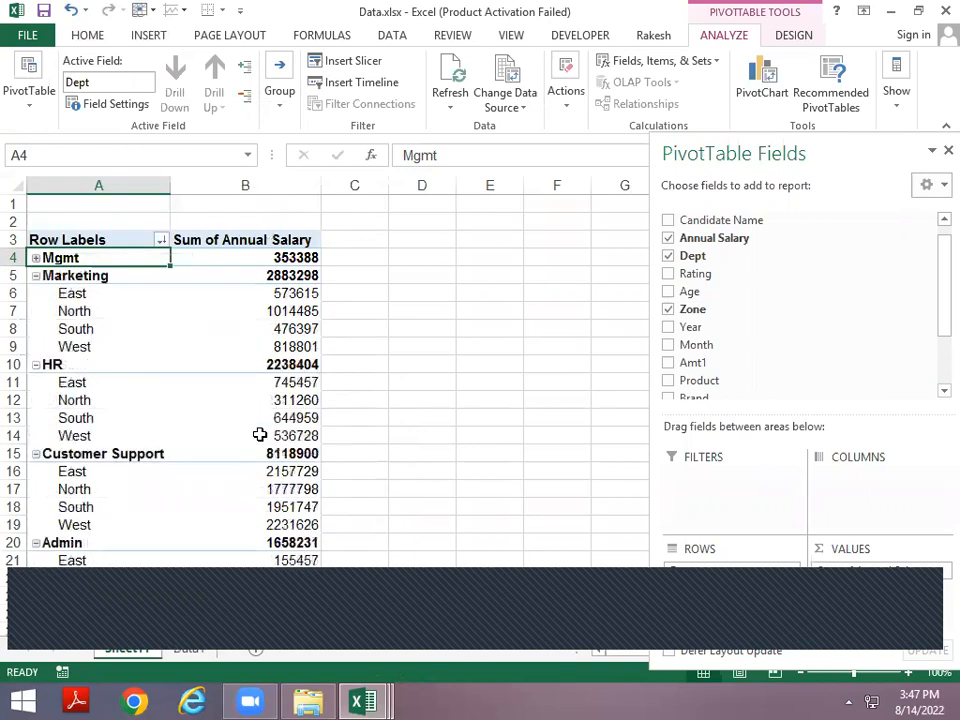
# Step: Re-expand and collapse the entire Dept field, and expand only the Accounts department
pyautogui.click(88, 328)
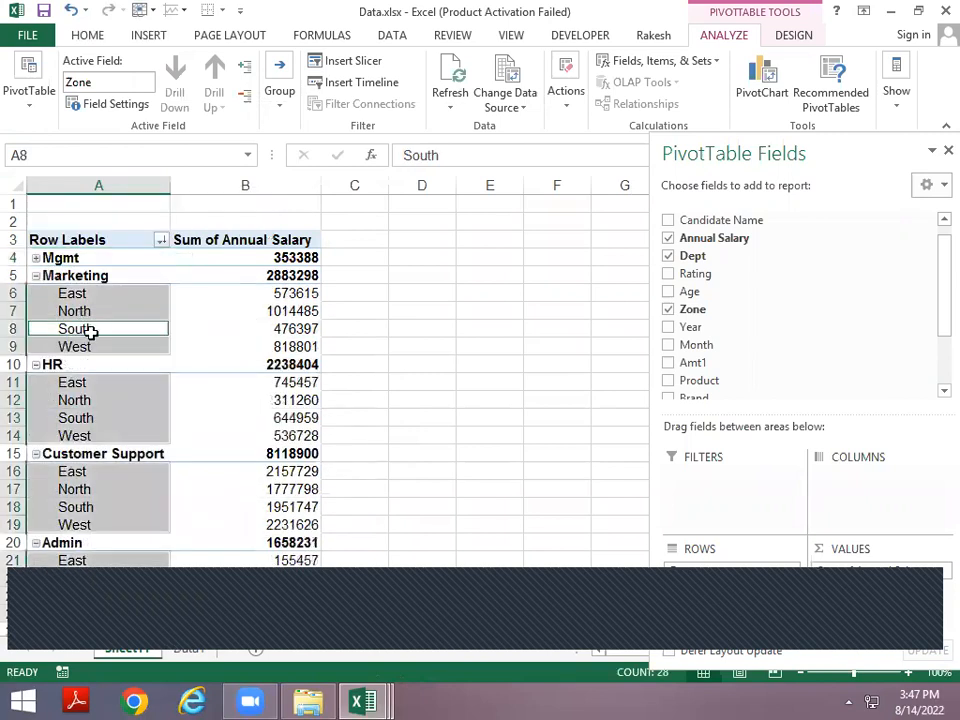
pyautogui.click(242, 96)
pyautogui.click(244, 67)
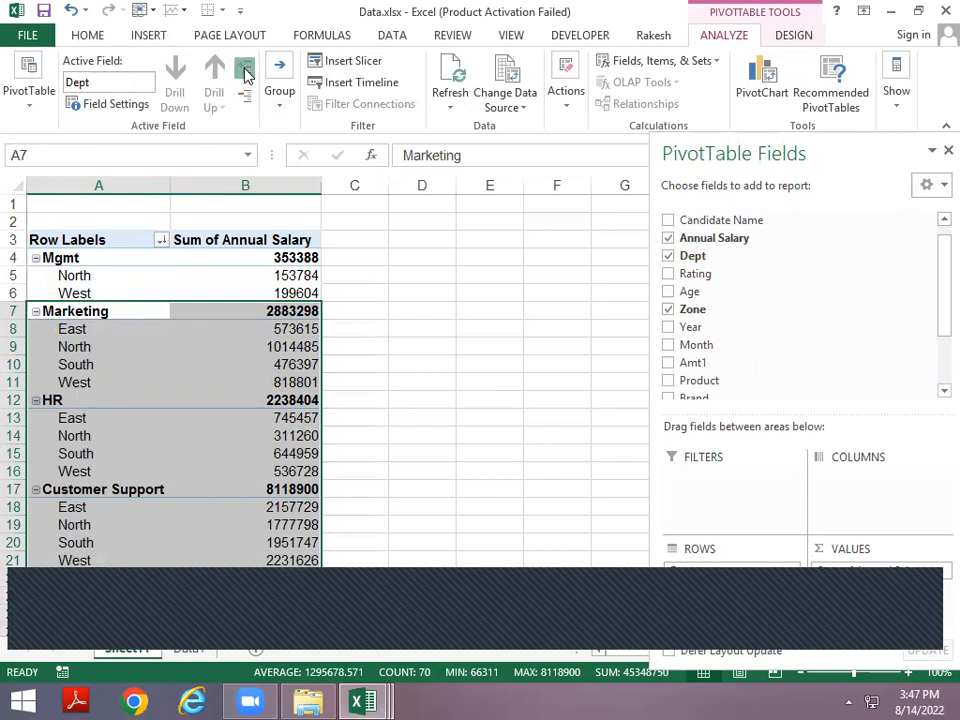
pyautogui.click(243, 97)
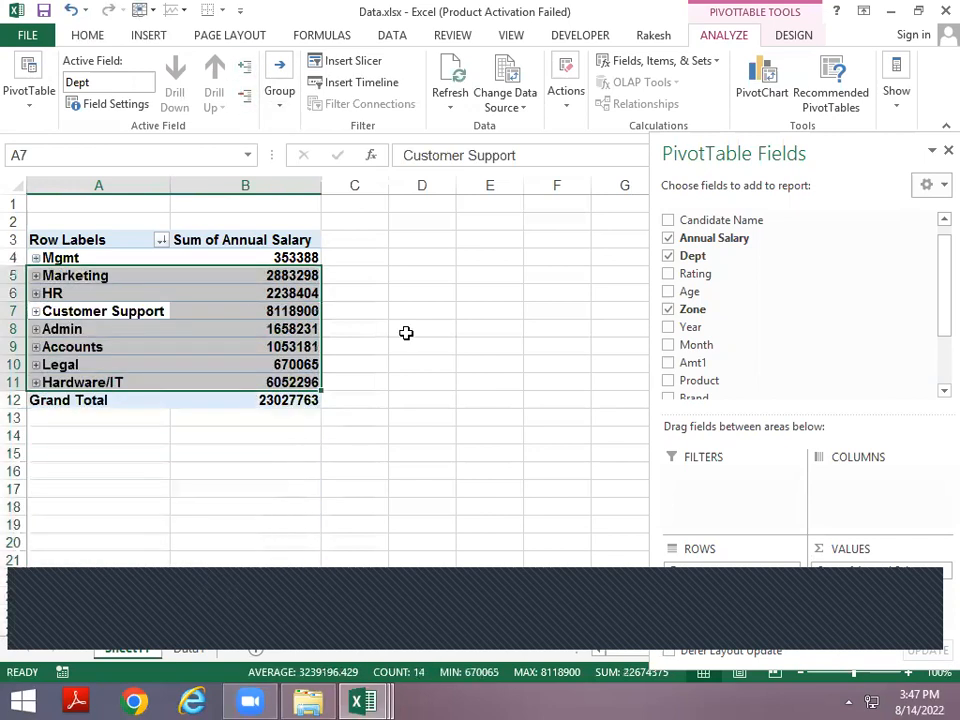
pyautogui.click(489, 346)
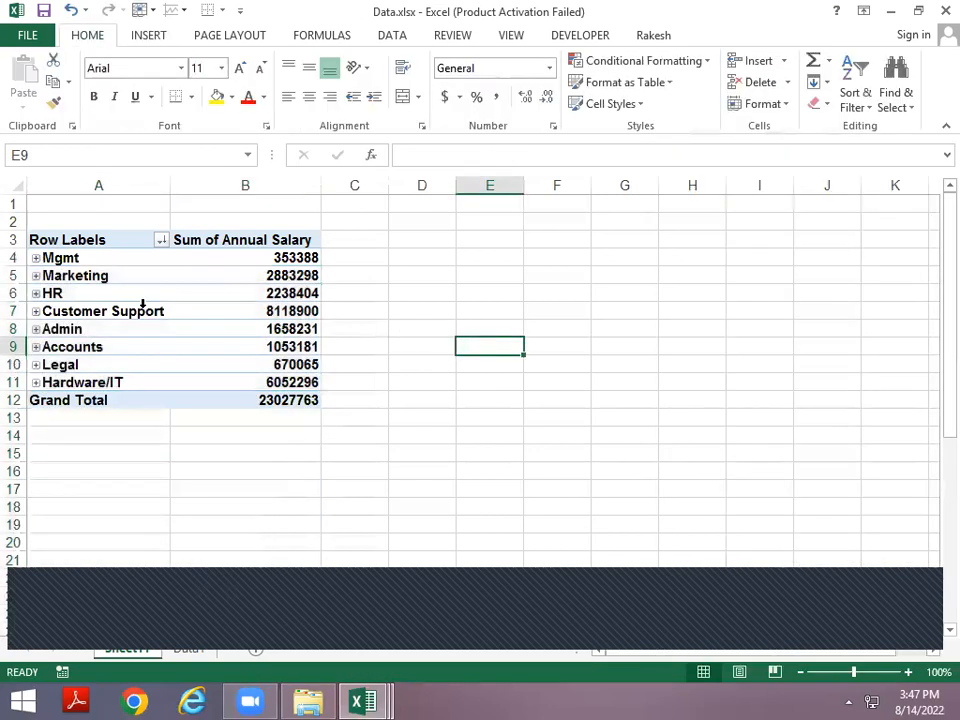
pyautogui.click(35, 347)
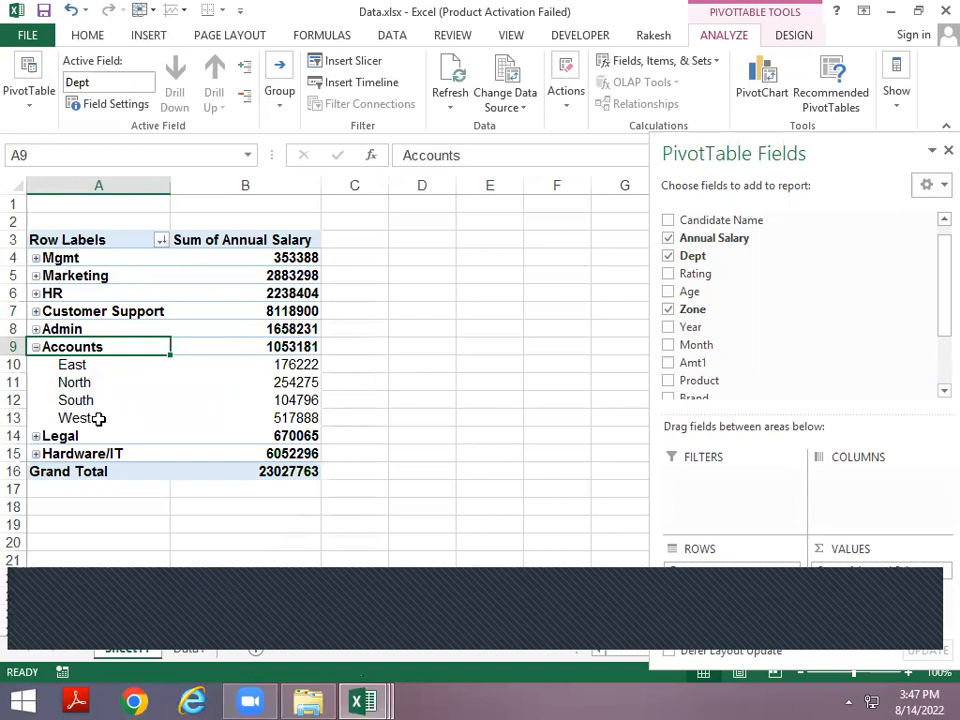
# Step: Switch to Pivot Table Part-1.xlsx and read the note about copying a pivot and pasting it elsewhere
pyautogui.click(290, 382)
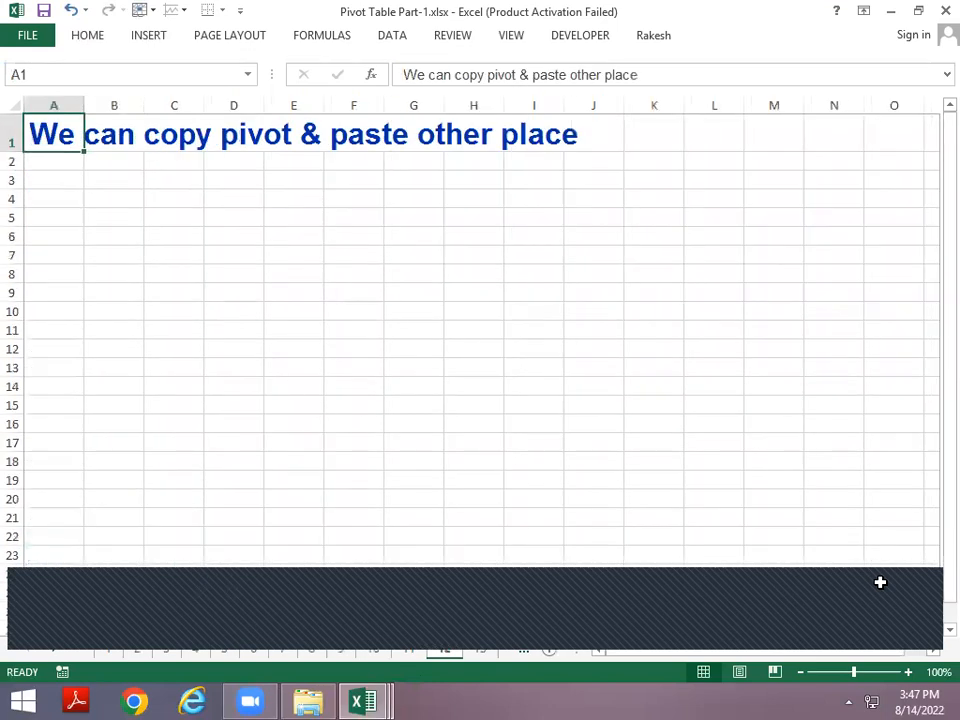
pyautogui.press('Down')
pyautogui.press('Up')
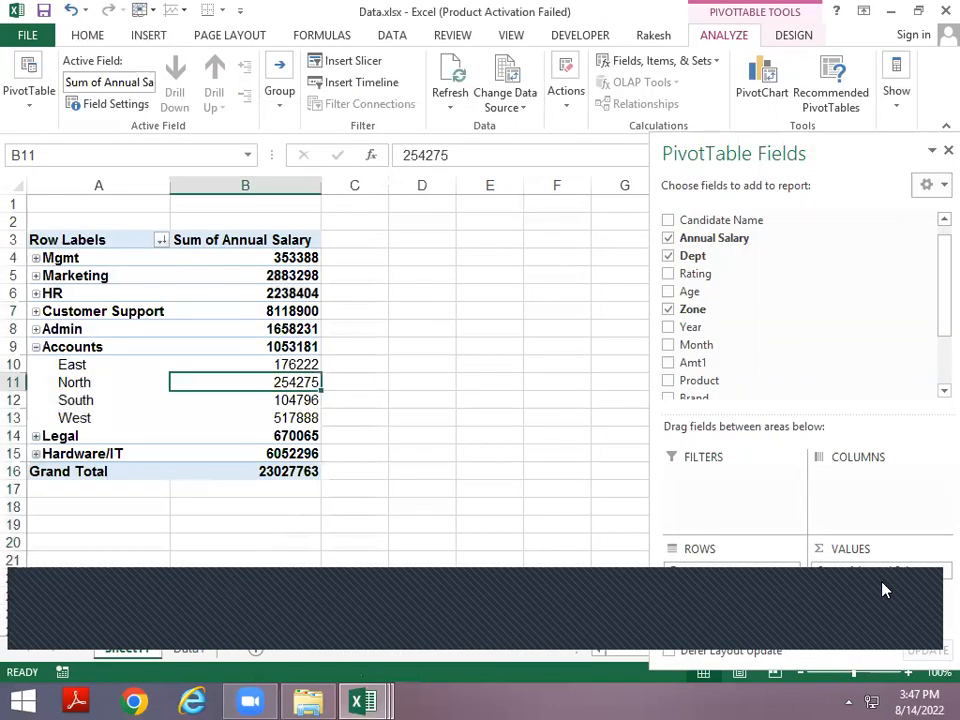
# Step: Back in Data.xlsx, copy the whole salary pivot table from A3:B16 and paste it at cell F3
pyautogui.press('Left')
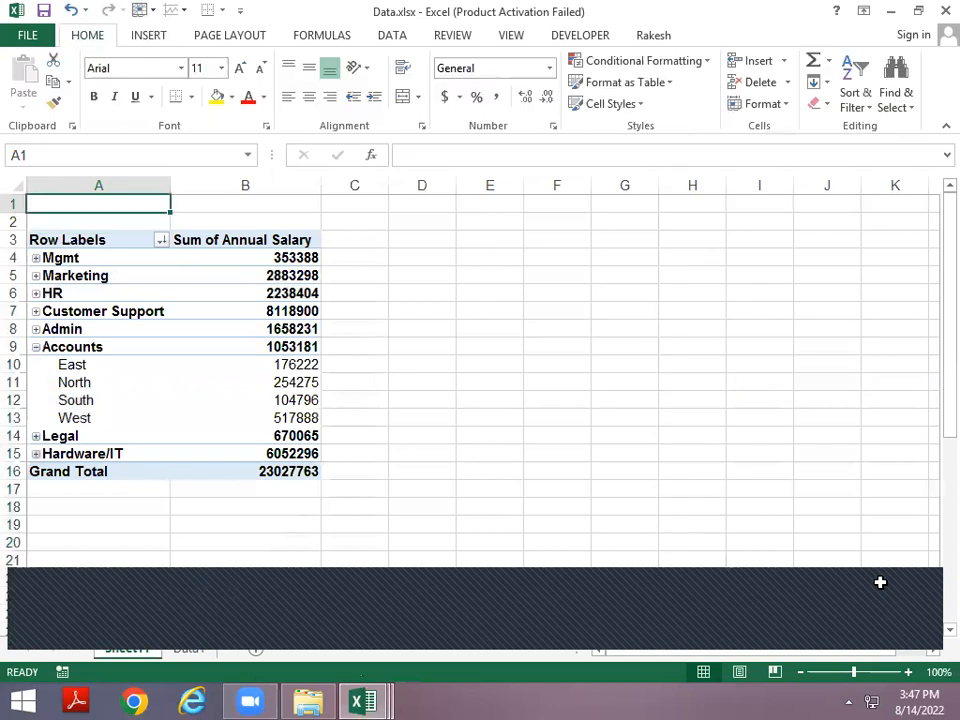
pyautogui.press('Down')
pyautogui.press('Down')
pyautogui.hotkey('shift', 'Right')
pyautogui.hotkey('shift', 'Right')
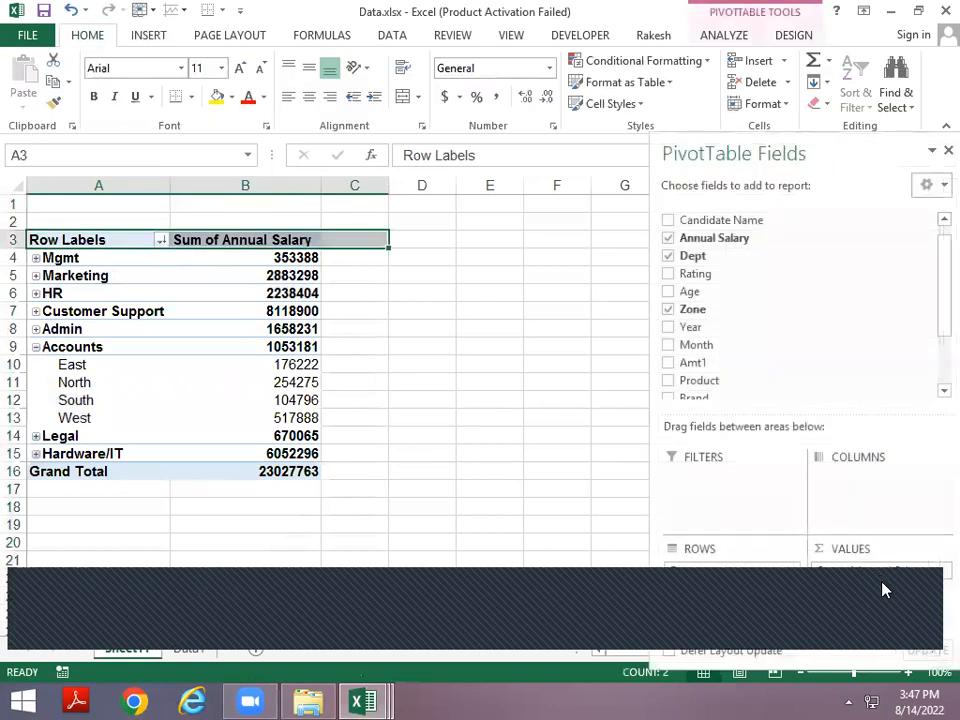
pyautogui.hotkey('shift', 'Left')
pyautogui.hotkey('ctrl', 'shift', 'Down')
pyautogui.hotkey('ctrl', 'c')
pyautogui.press('Right')
pyautogui.press('Right')
pyautogui.press('Right')
pyautogui.press('Right')
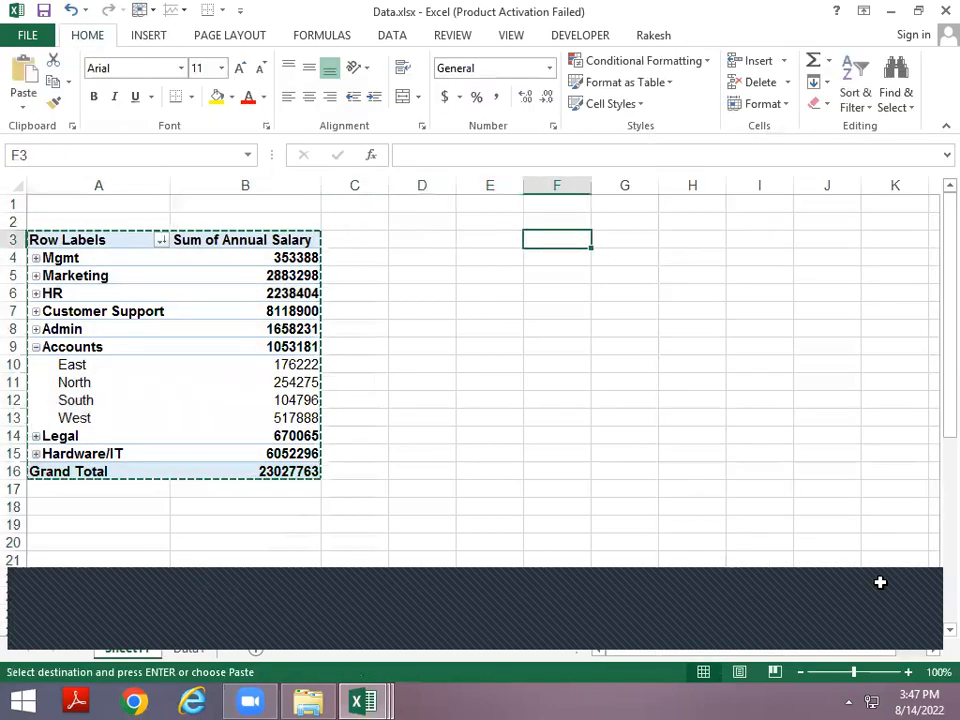
pyautogui.hotkey('ctrl', 'v')
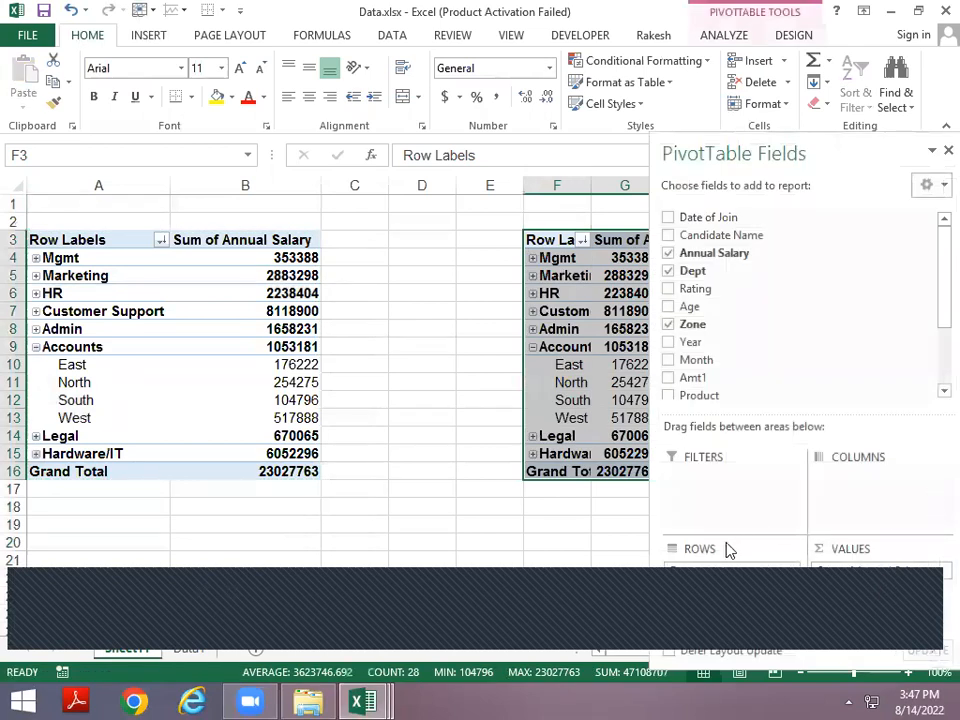
# Step: Remove the Dept field from the copied pivot table's rows so it summarises annual salary by Zone only
pyautogui.click(686, 575)
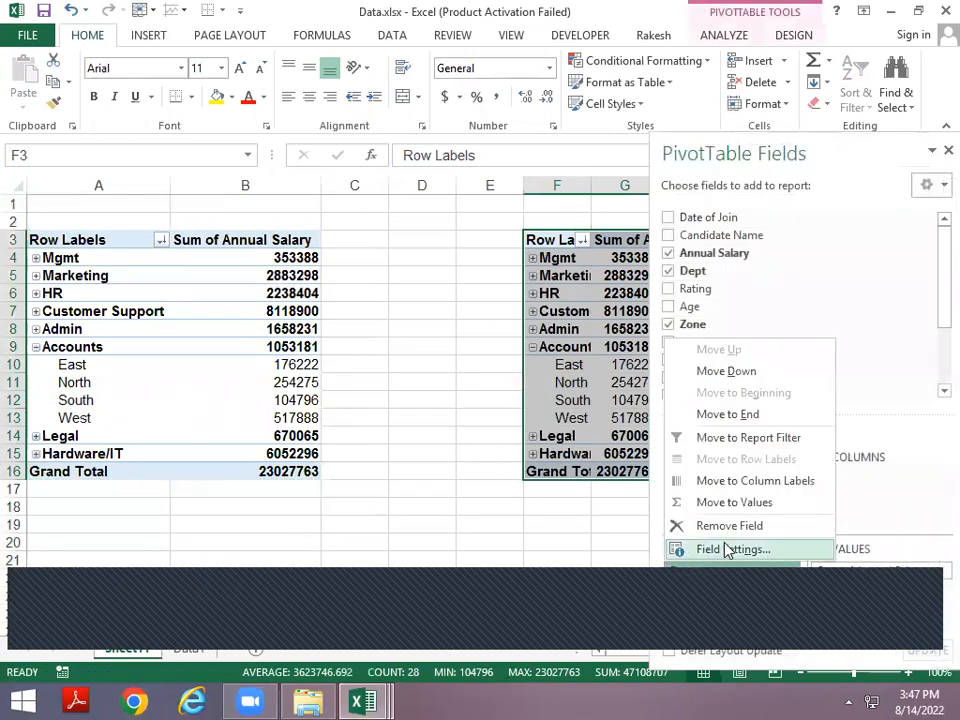
pyautogui.click(729, 526)
pyautogui.click(564, 284)
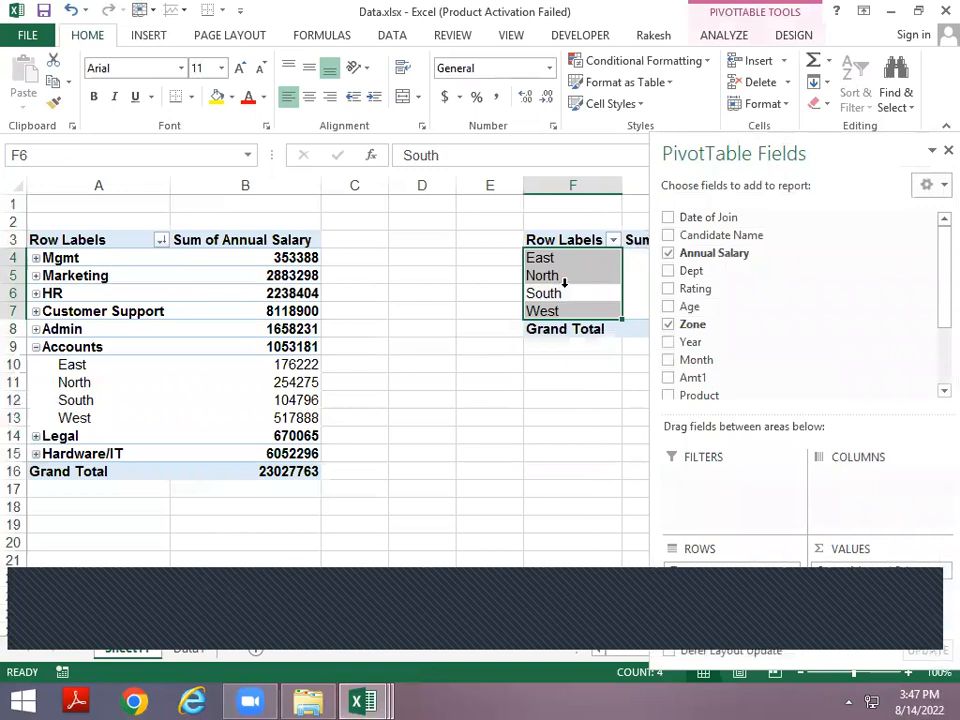
pyautogui.press('Right')
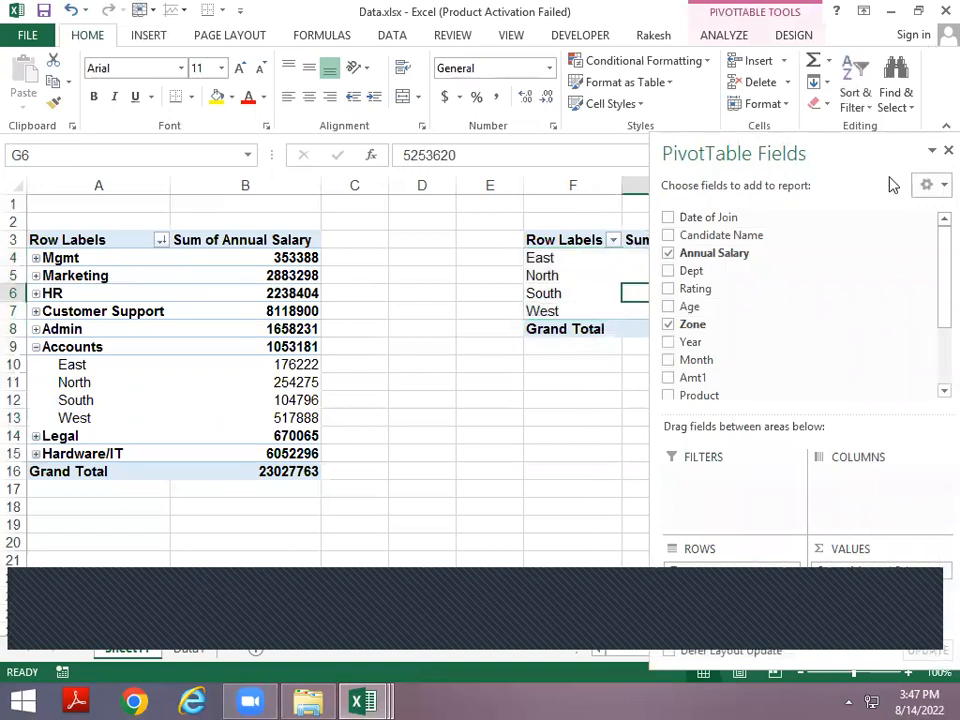
pyautogui.click(483, 255)
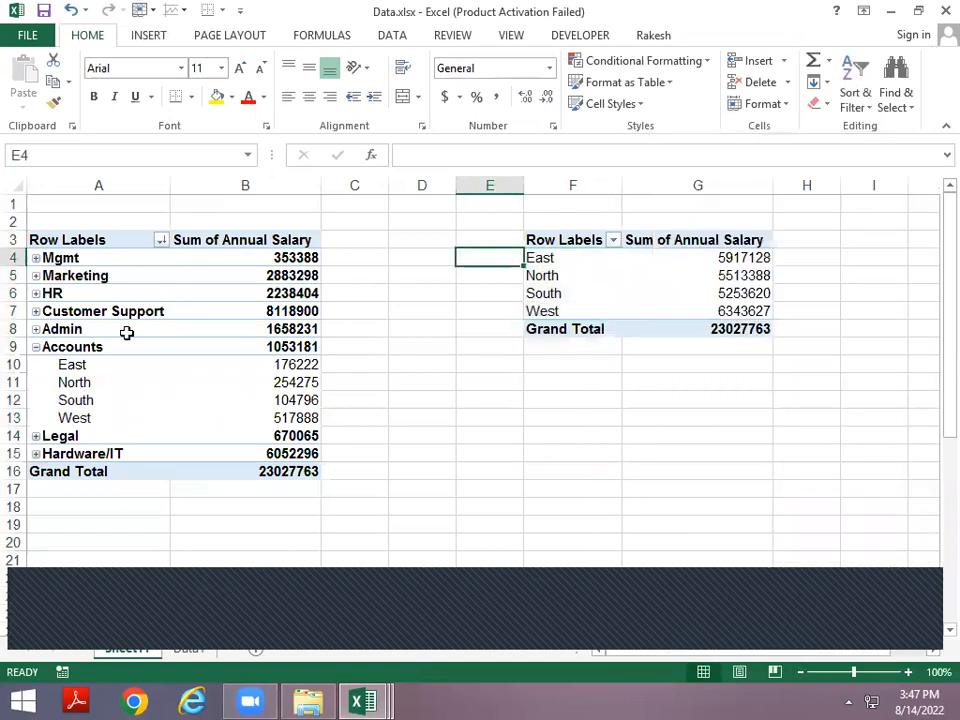
# Step: Collapse the Accounts department and rename the original pivot's Row Labels header in A3 to Dept
pyautogui.click(35, 347)
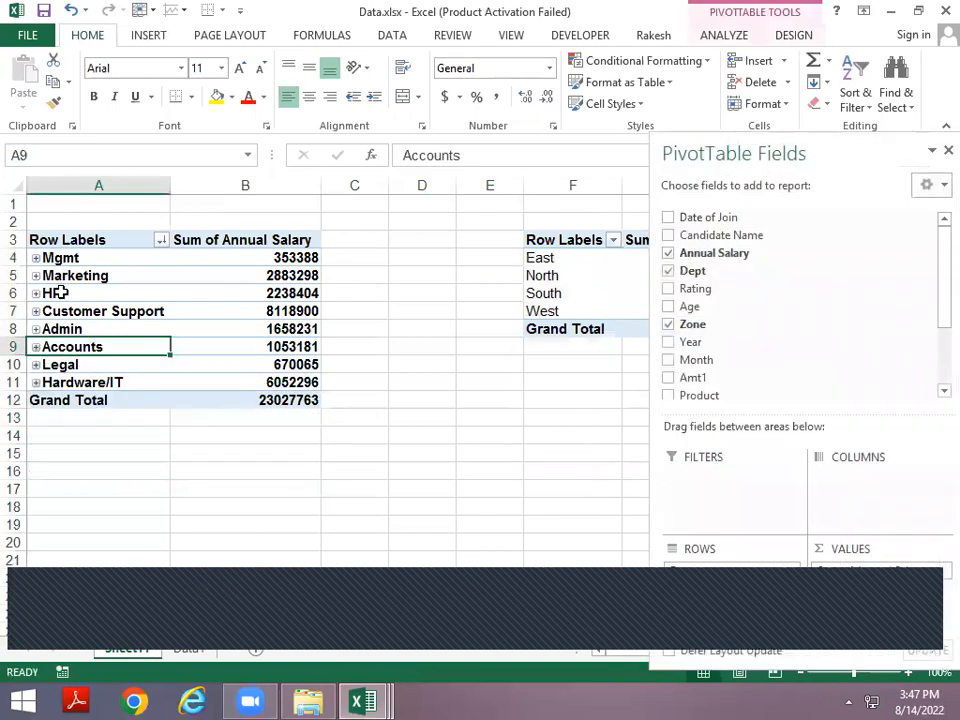
pyautogui.click(63, 283)
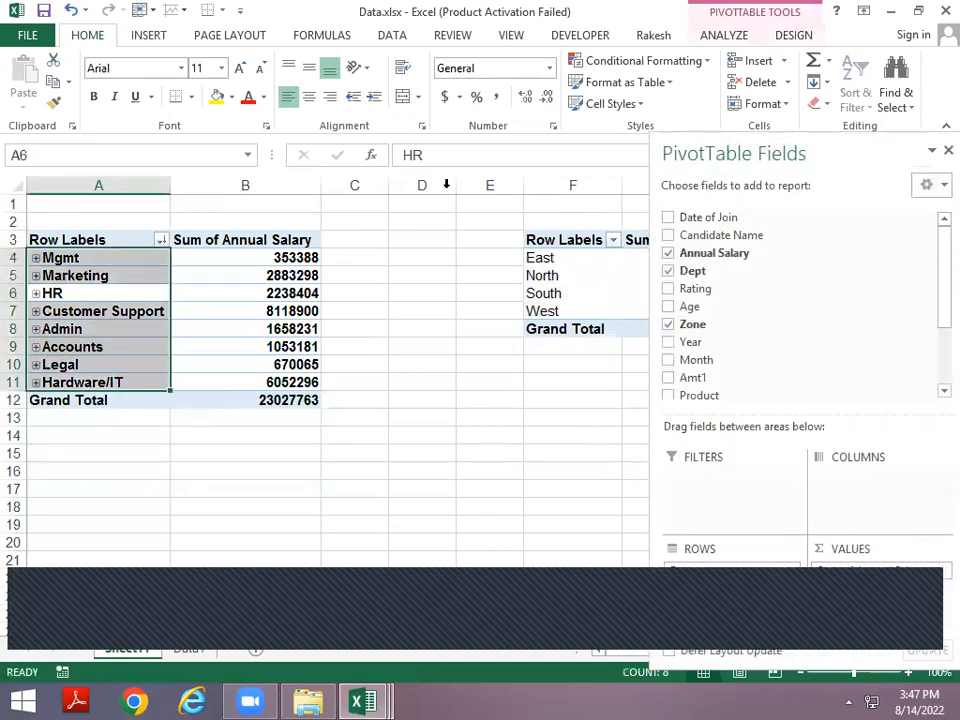
pyautogui.click(116, 236)
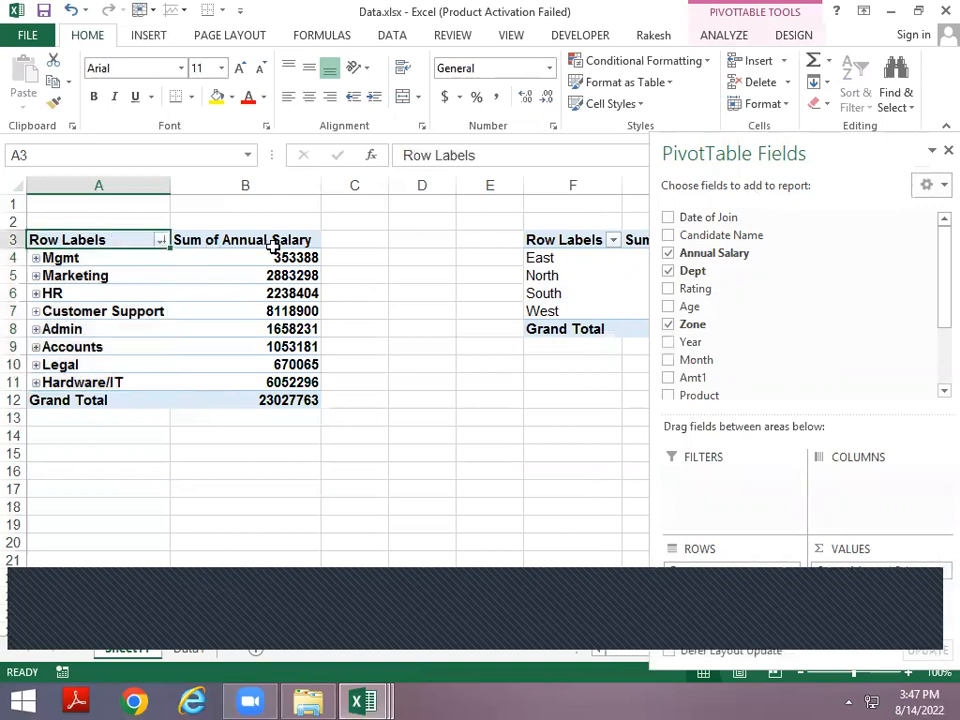
pyautogui.write('Dept')
pyautogui.press('Return')
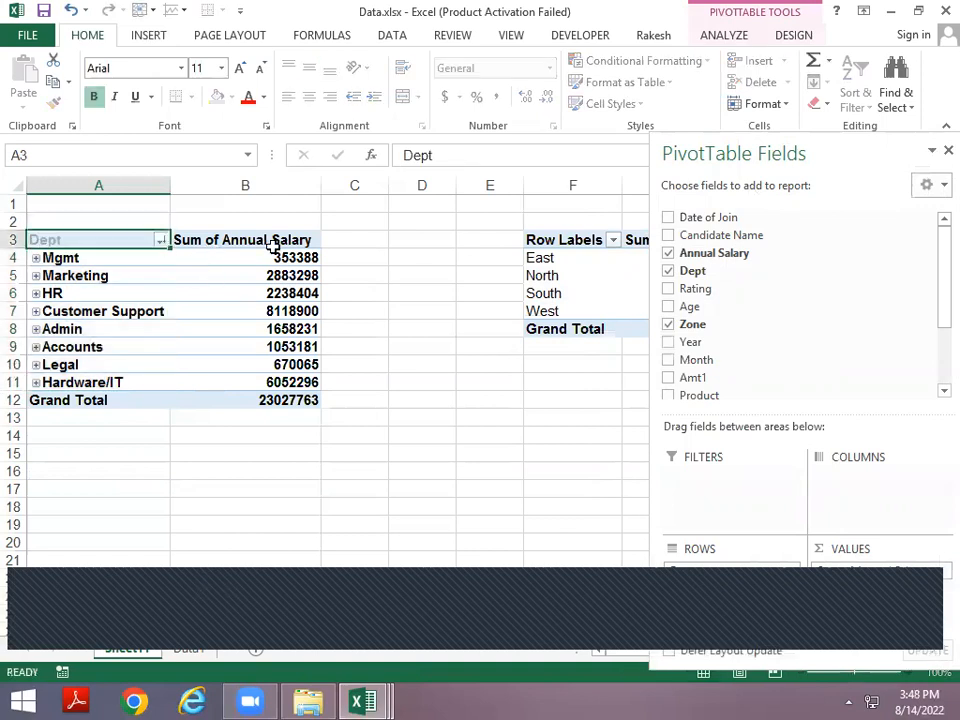
pyautogui.press('Up')
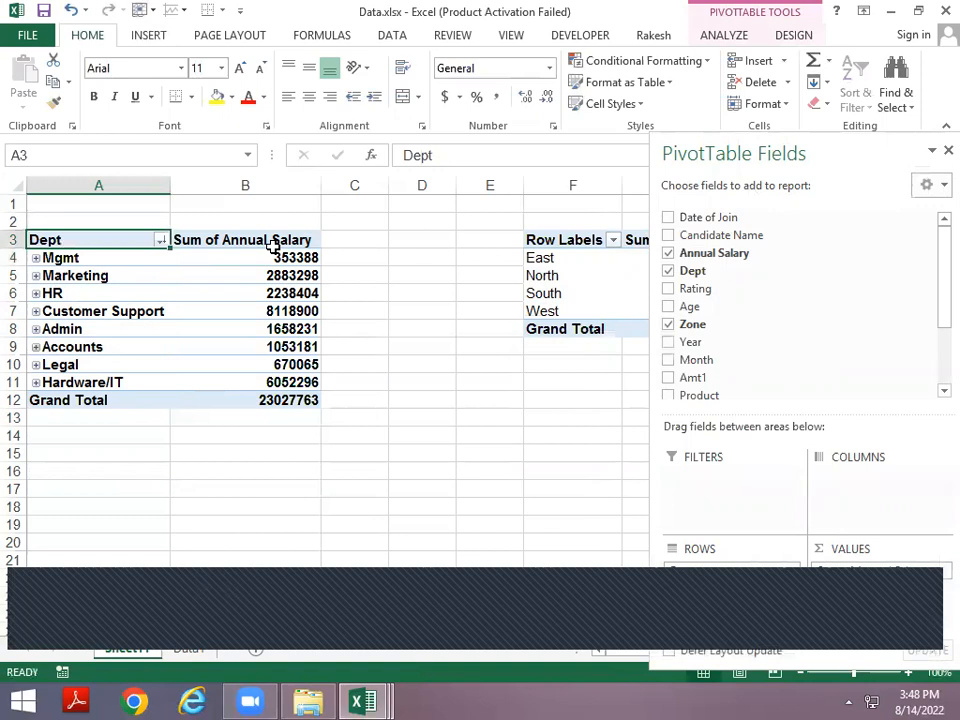
# Step: Rename the copied pivot's Row Labels header in F3 to Zone and return to the original pivot
pyautogui.press('Right')
pyautogui.press('Right')
pyautogui.press('Right')
pyautogui.press('Right')
pyautogui.press('Right')
pyautogui.press('F2')
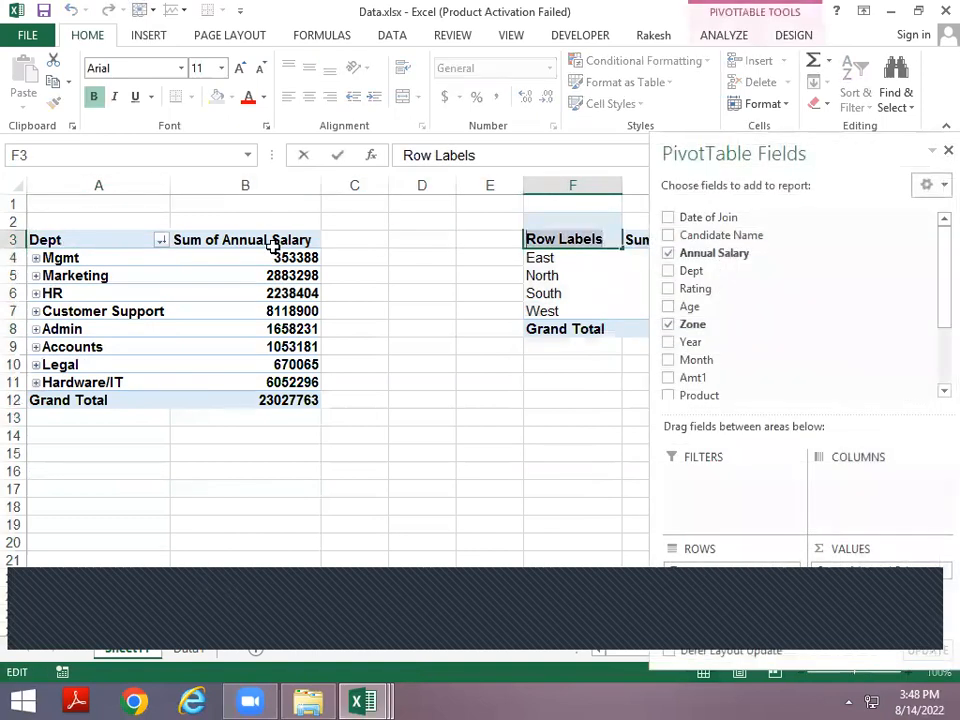
pyautogui.write('Zone')
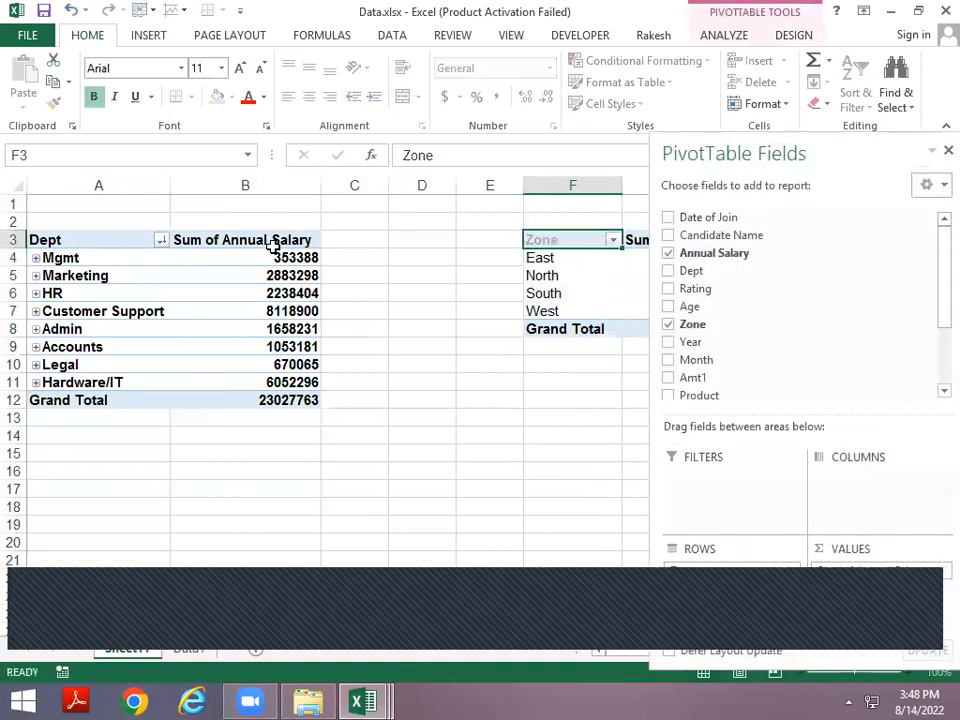
pyautogui.press('Return')
pyautogui.press('Up')
pyautogui.press('Left')
pyautogui.press('Left')
pyautogui.press('Left')
pyautogui.press('Left')
# Step: Switch to Pivot Table Part-1.xlsx and examine the Subtotals sheet's notes on selecting, colouring and removing subtotals
pyautogui.hotkey('ctrl', 'Tab')
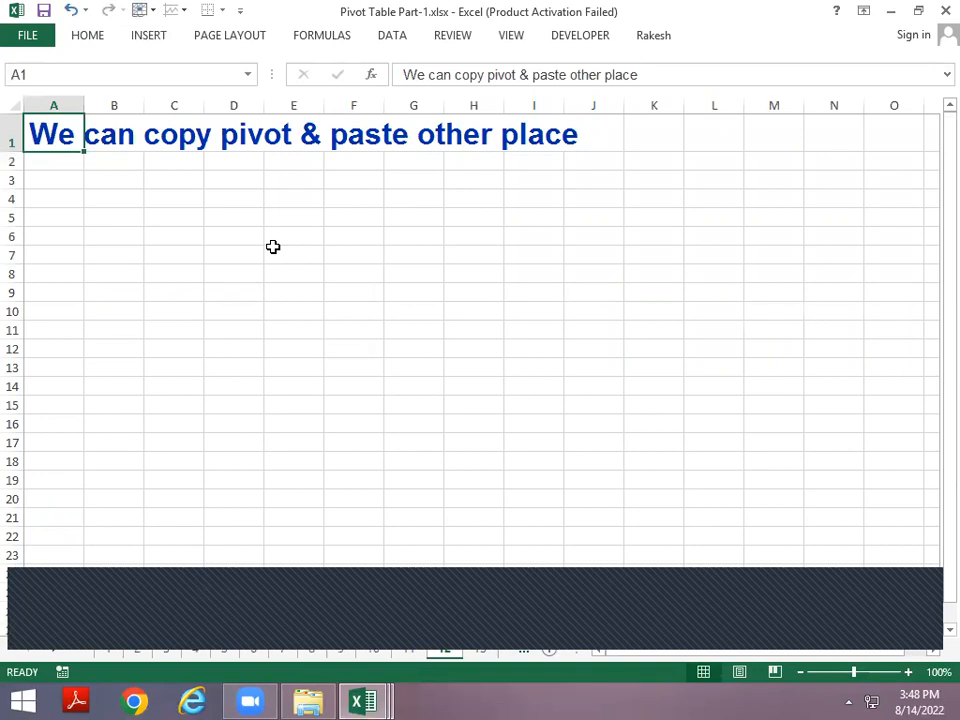
pyautogui.hotkey('ctrl', 'pagedown')
pyautogui.press('Up')
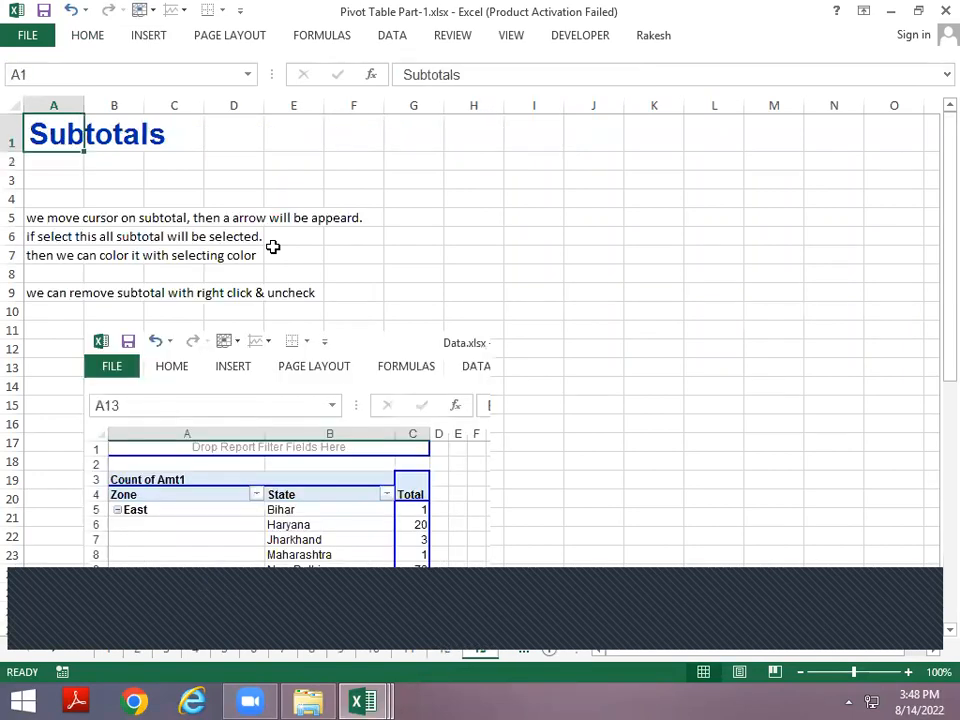
pyautogui.press('Down')
pyautogui.press('Down')
pyautogui.press('Down')
pyautogui.press('Down')
pyautogui.press('Down')
pyautogui.press('Down')
pyautogui.press('Down')
pyautogui.press('Down')
pyautogui.press('Down')
pyautogui.press('Down')
pyautogui.press('Down')
pyautogui.press('Down')
pyautogui.press('Down')
pyautogui.press('Down')
pyautogui.press('Down')
pyautogui.press('Down')
pyautogui.press('Down')
pyautogui.press('Down')
pyautogui.press('Down')
pyautogui.press('Down')
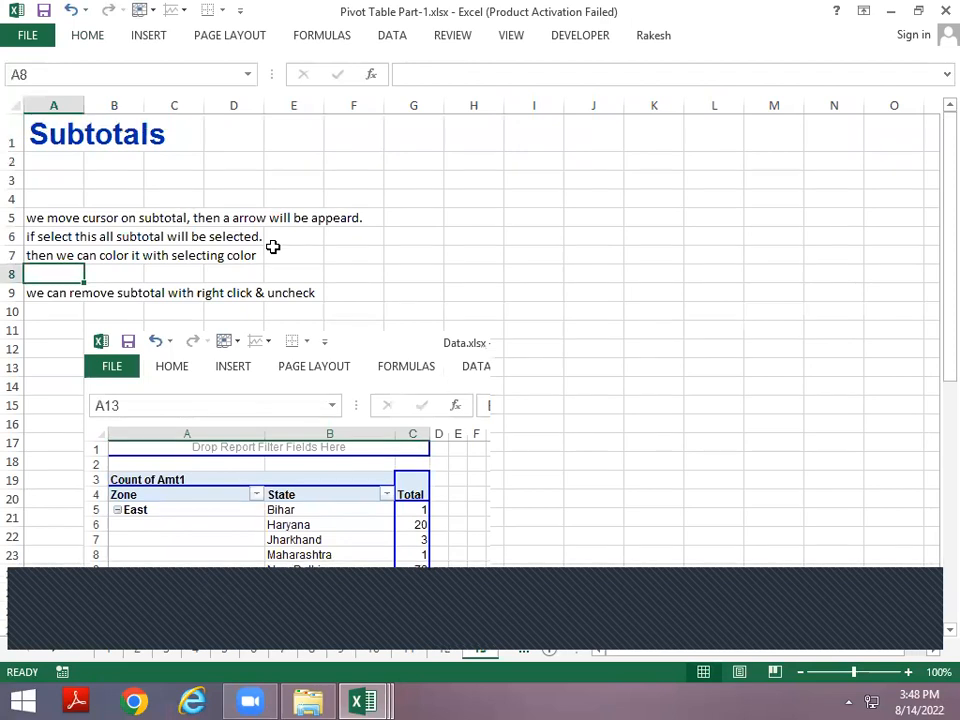
# Step: Return to Data.xlsx and expand the entire Dept field in the original pivot table
pyautogui.hotkey('ctrl', 'Tab')
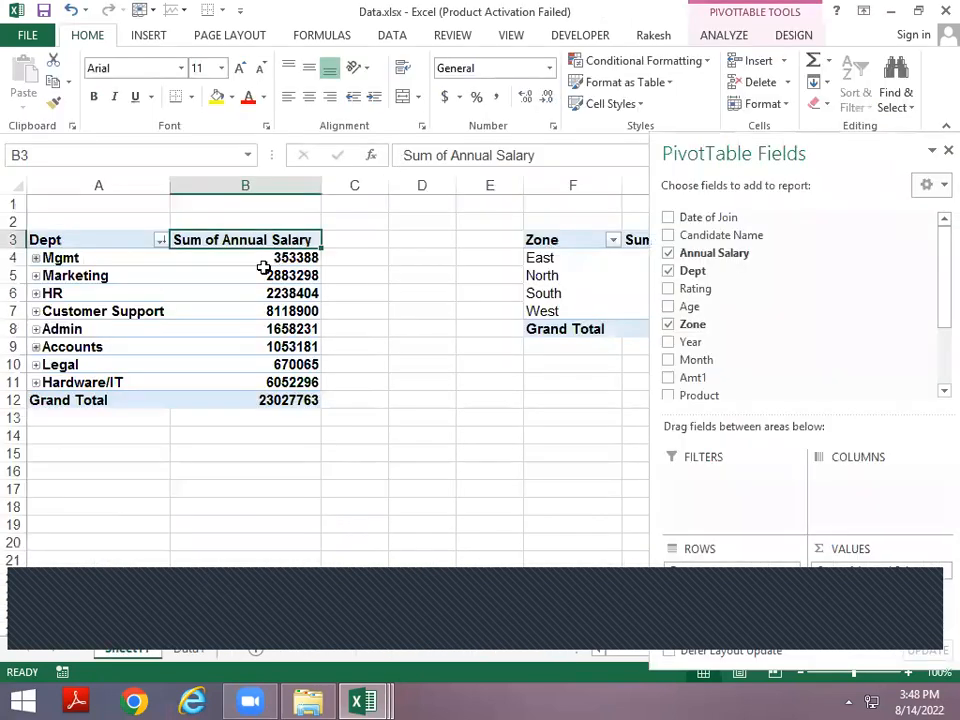
pyautogui.click(157, 281)
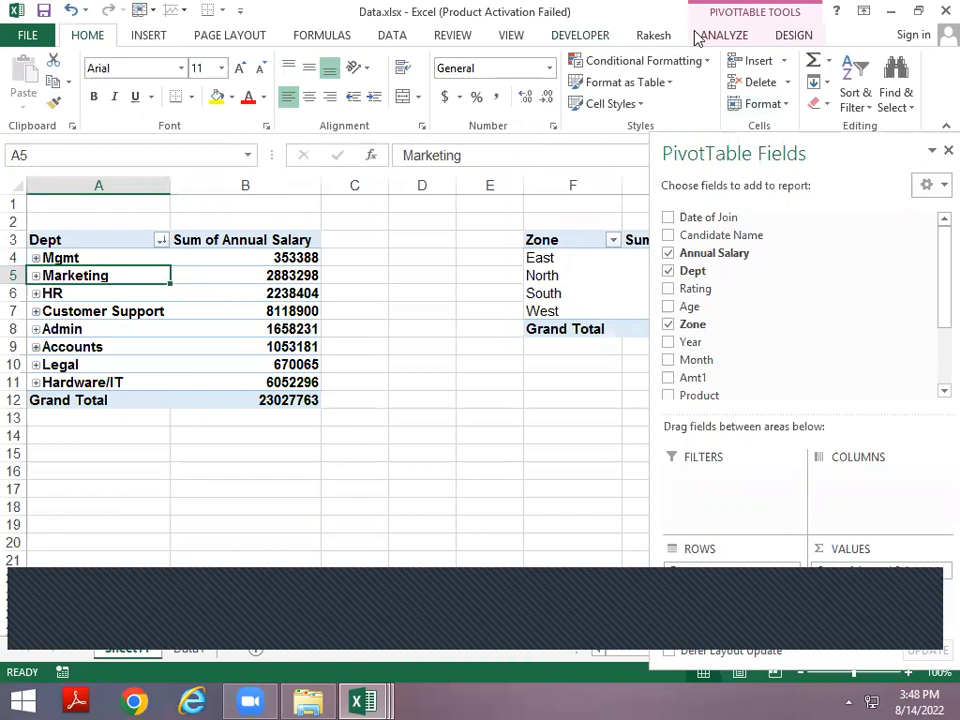
pyautogui.click(730, 36)
pyautogui.click(243, 69)
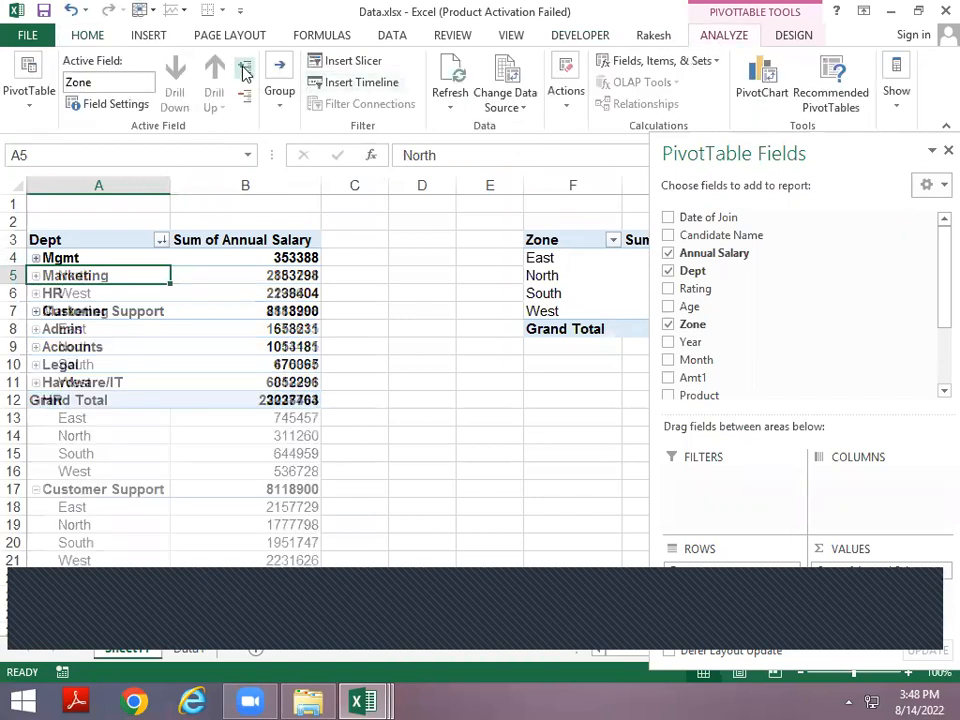
# Step: Enable the classic PivotTable layout in the original Dept pivot table's display options
pyautogui.rightClick(126, 311)
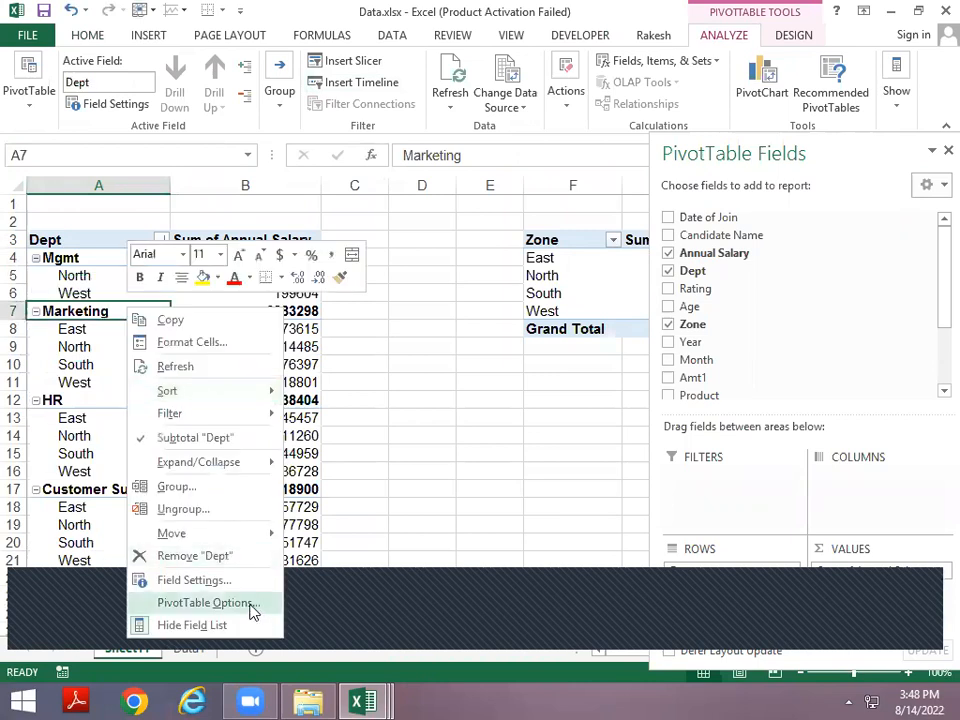
pyautogui.click(252, 603)
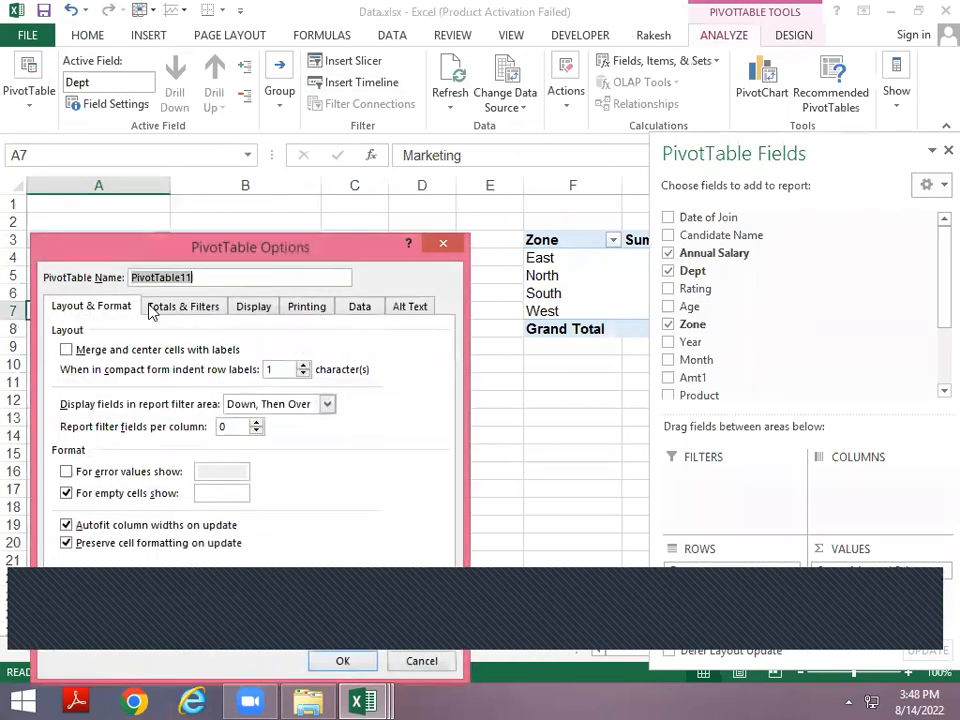
pyautogui.click(212, 316)
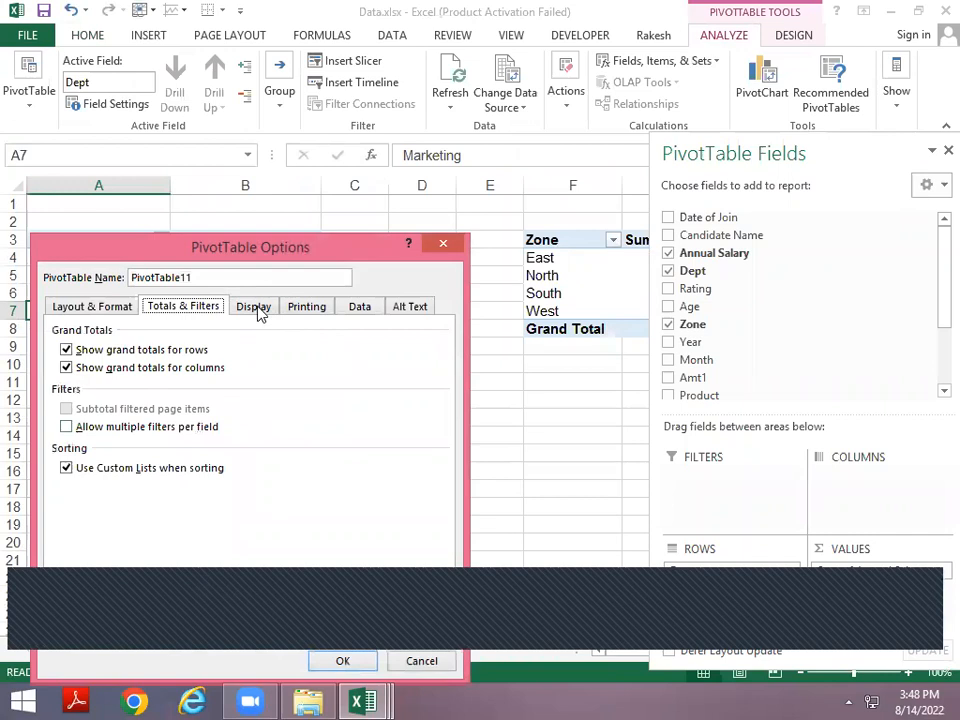
pyautogui.click(256, 310)
pyautogui.click(67, 445)
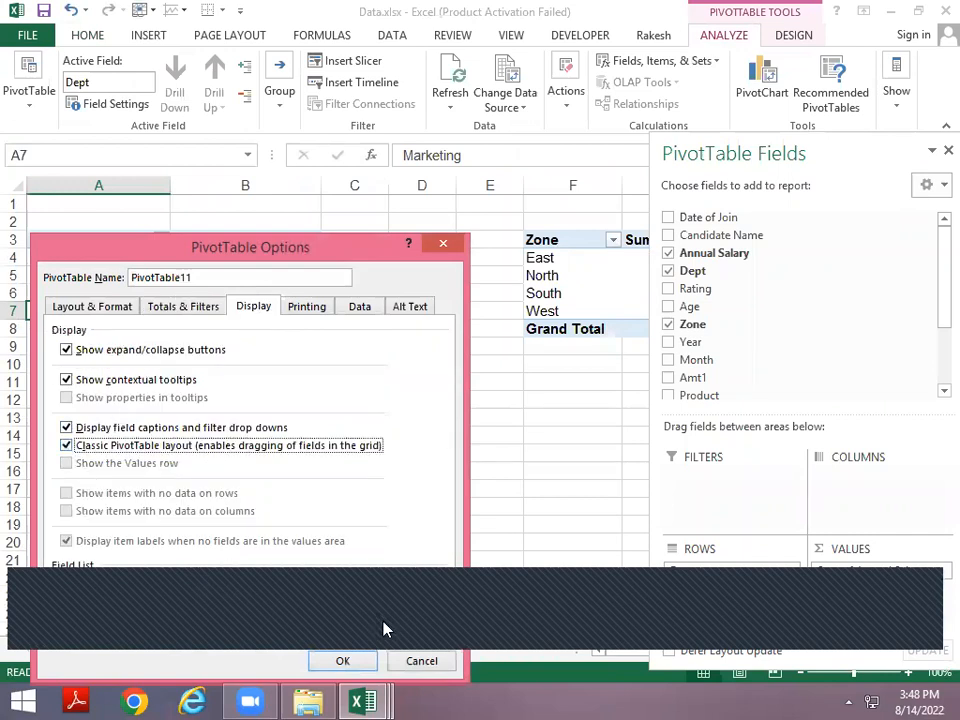
pyautogui.click(343, 660)
pyautogui.click(370, 324)
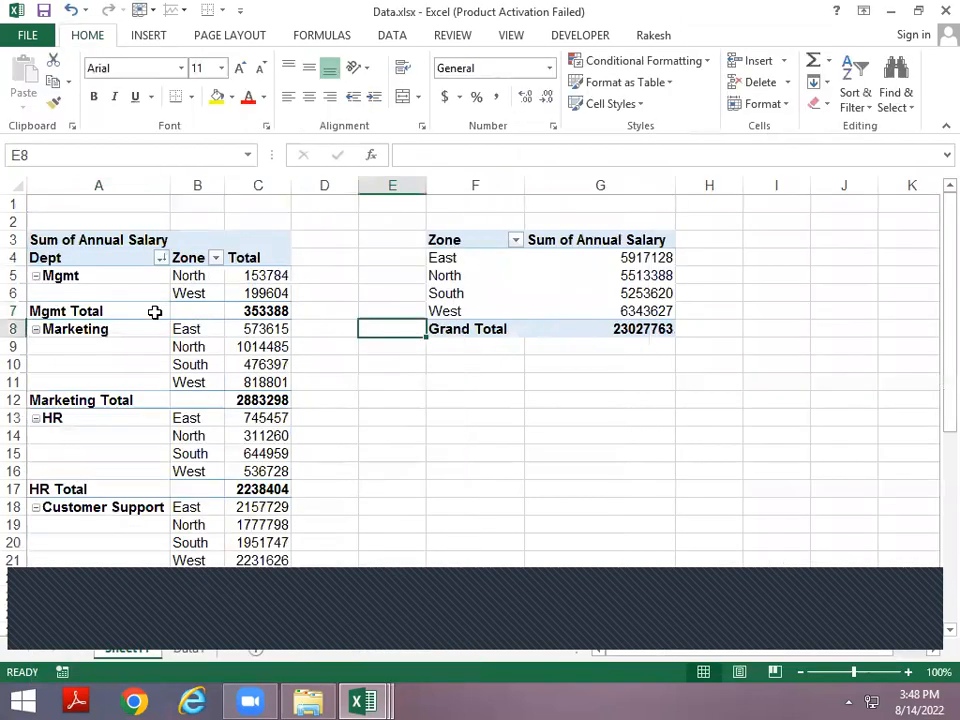
# Step: Try adding the Rating field to the original pivot's rows under Zone, select the Zone subtotals, and undo the addition
pyautogui.click(110, 311)
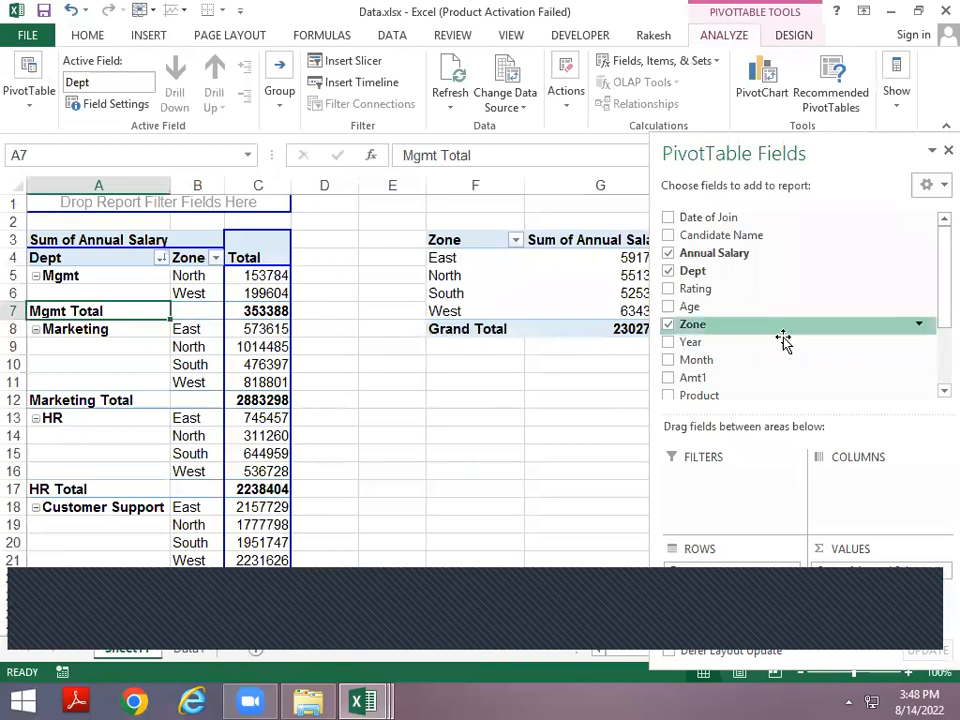
pyautogui.moveTo(700, 288); pyautogui.dragTo(721, 613)
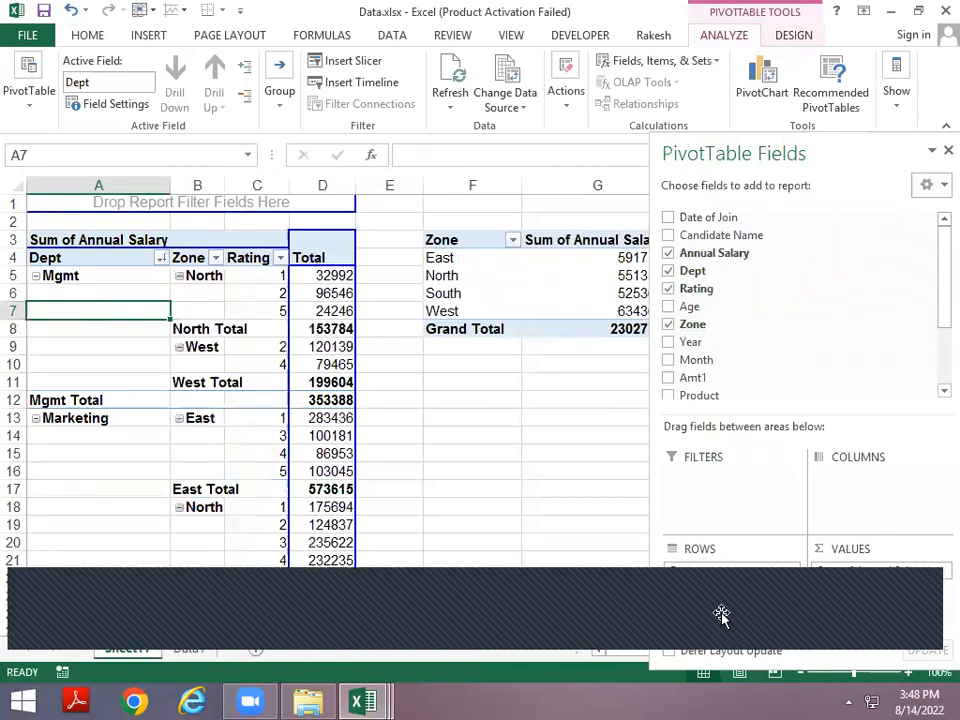
pyautogui.click(175, 382)
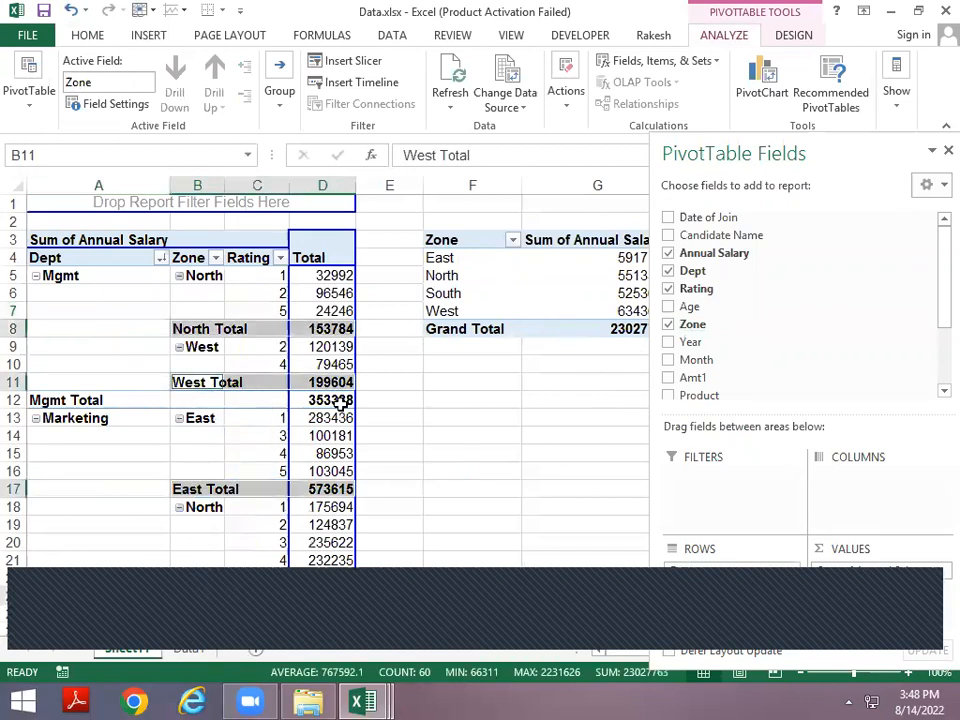
pyautogui.hotkey('ctrl', 'z')
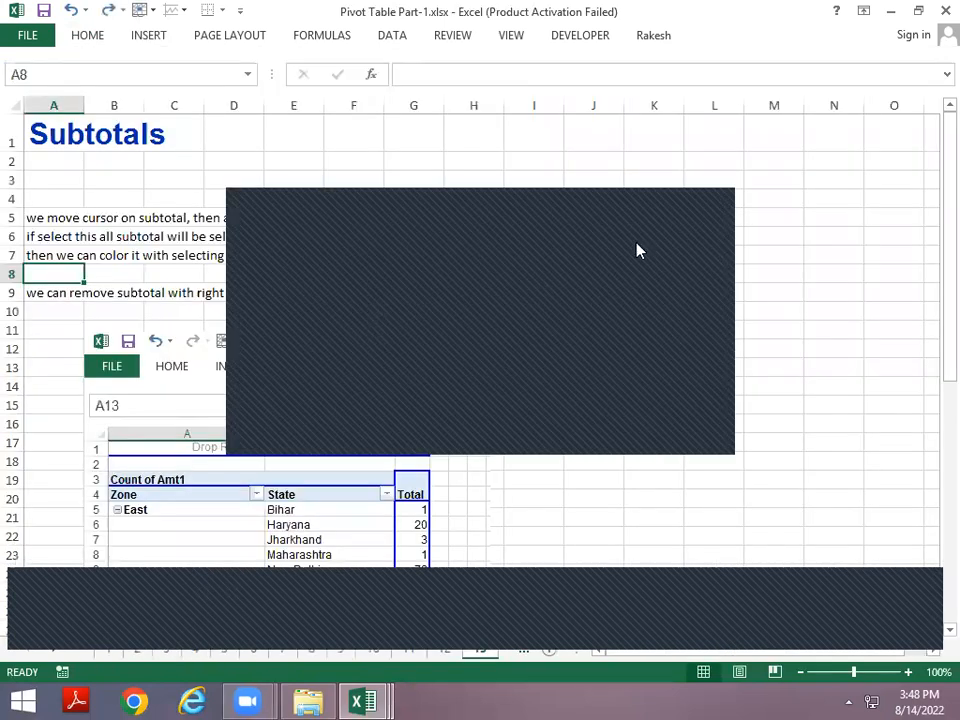
# Step: Check the Subtotals notes and example image in Pivot Table Part-1.xlsx and return to the pivot tables in Data.xlsx
pyautogui.press('alt')
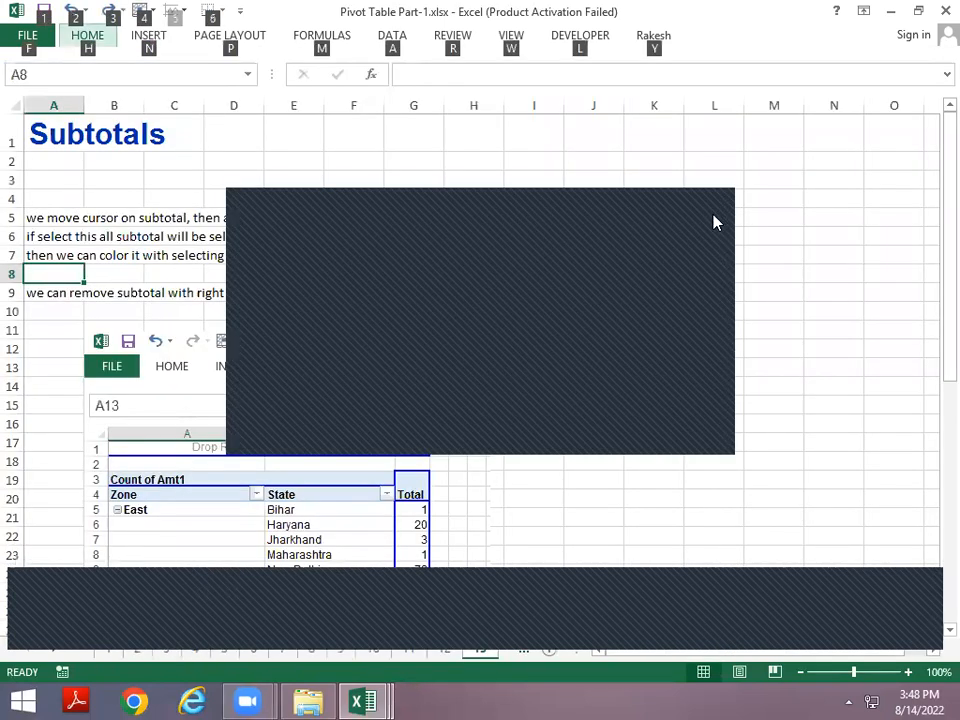
pyautogui.hotkey('alt', 'Tab')
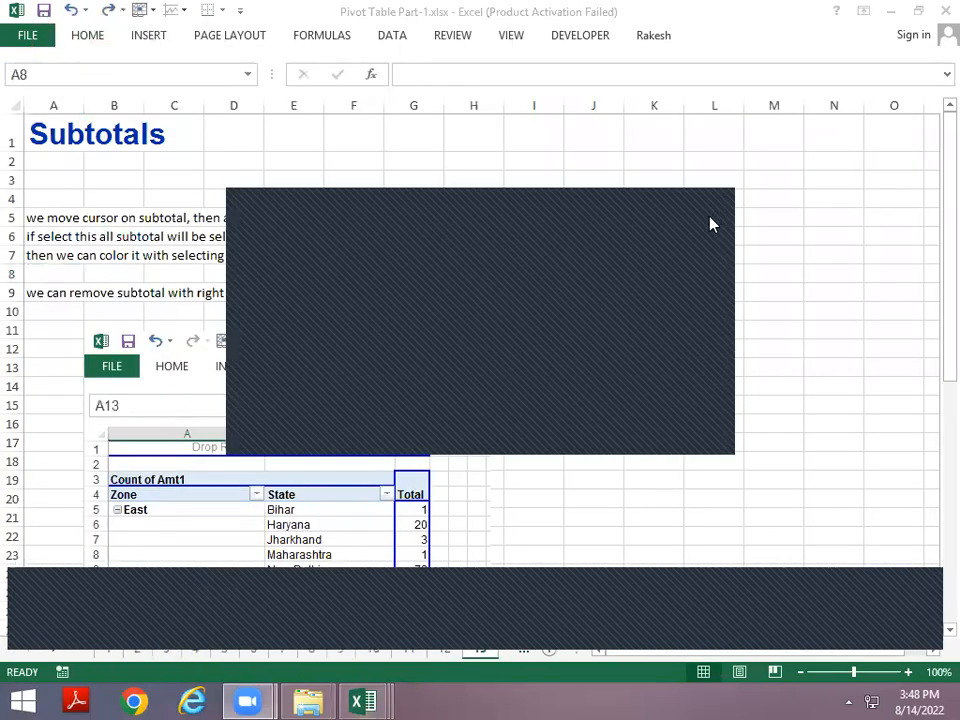
pyautogui.hotkey('alt', 'Tab')
pyautogui.hotkey('alt', 'Tab')
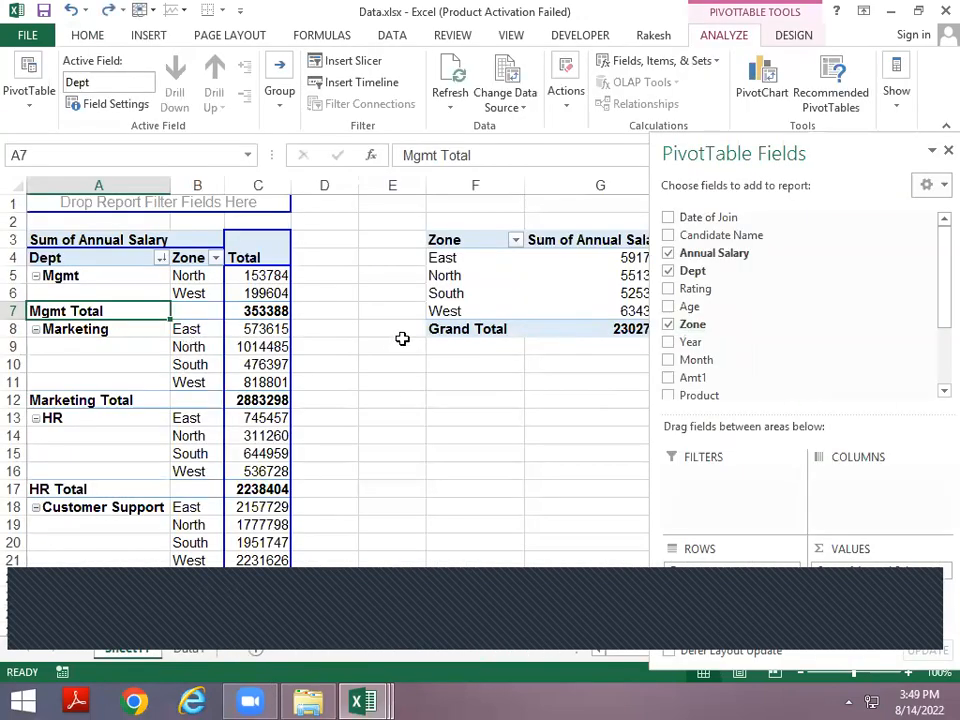
pyautogui.hotkey('alt', 'Tab')
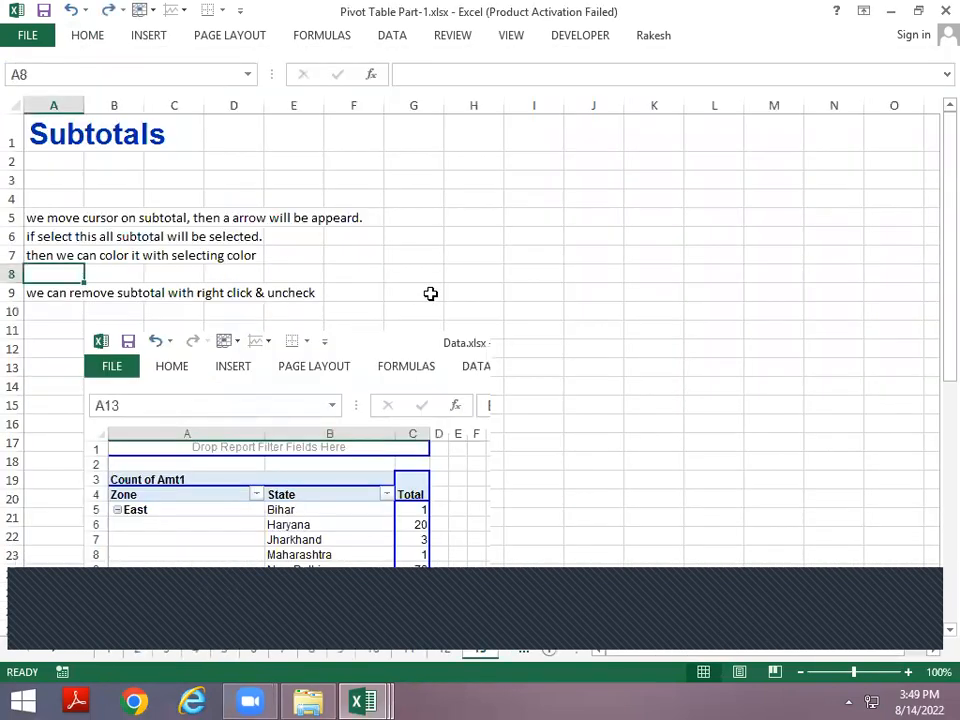
pyautogui.scroll(-4, 431, 315)
pyautogui.hotkey('alt', 'Tab')
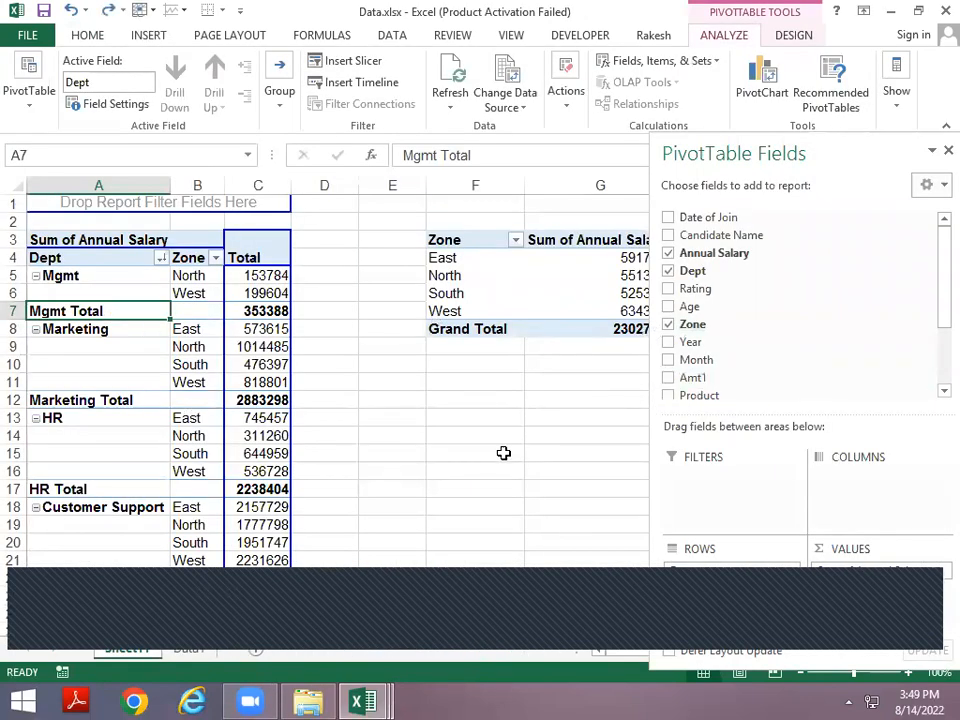
pyautogui.click(471, 435)
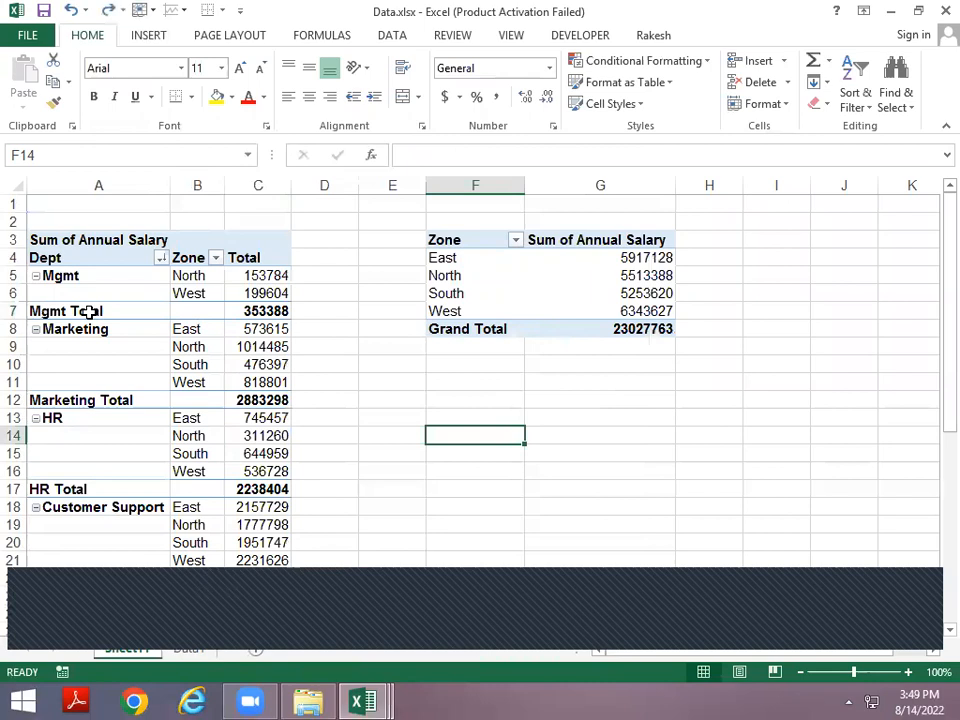
# Step: Turn off the Dept subtotals in the original pivot table and turn them back on
pyautogui.click(90, 311)
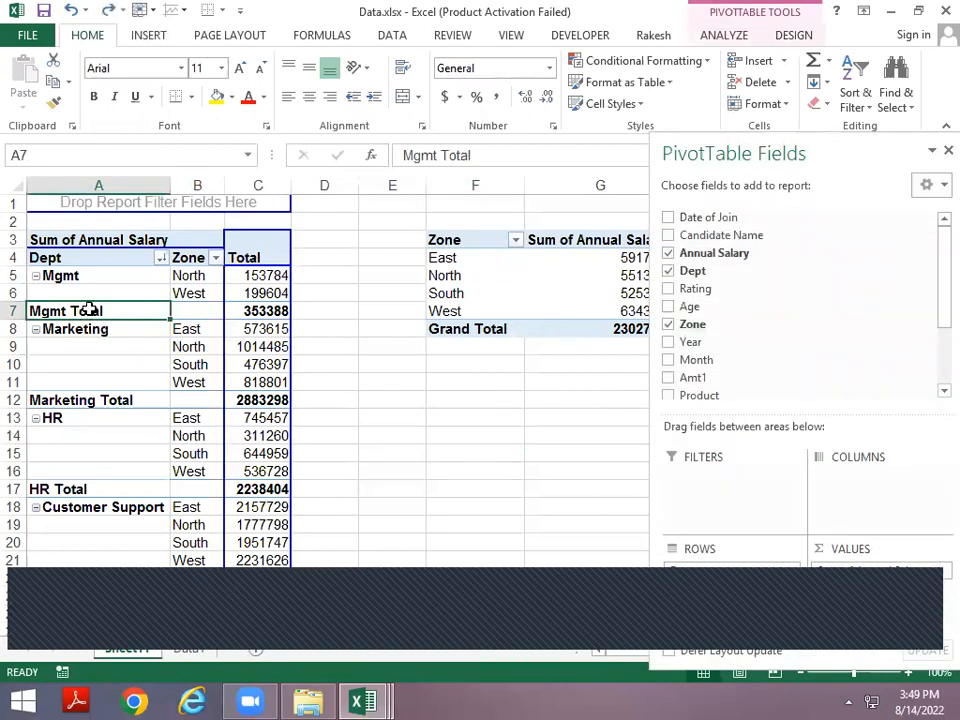
pyautogui.rightClick(90, 311)
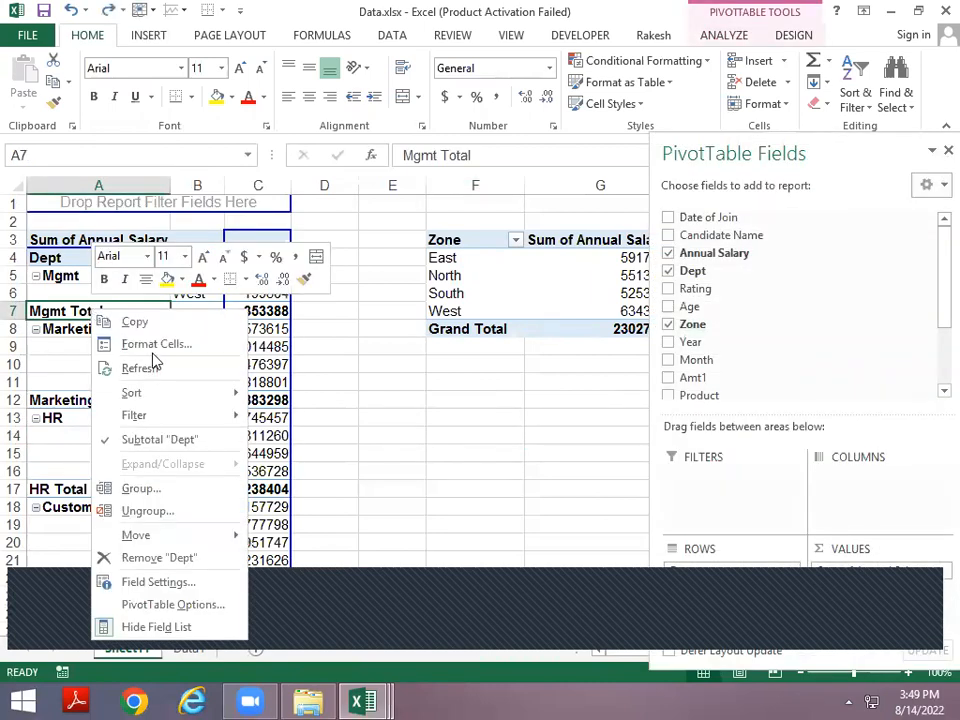
pyautogui.click(163, 440)
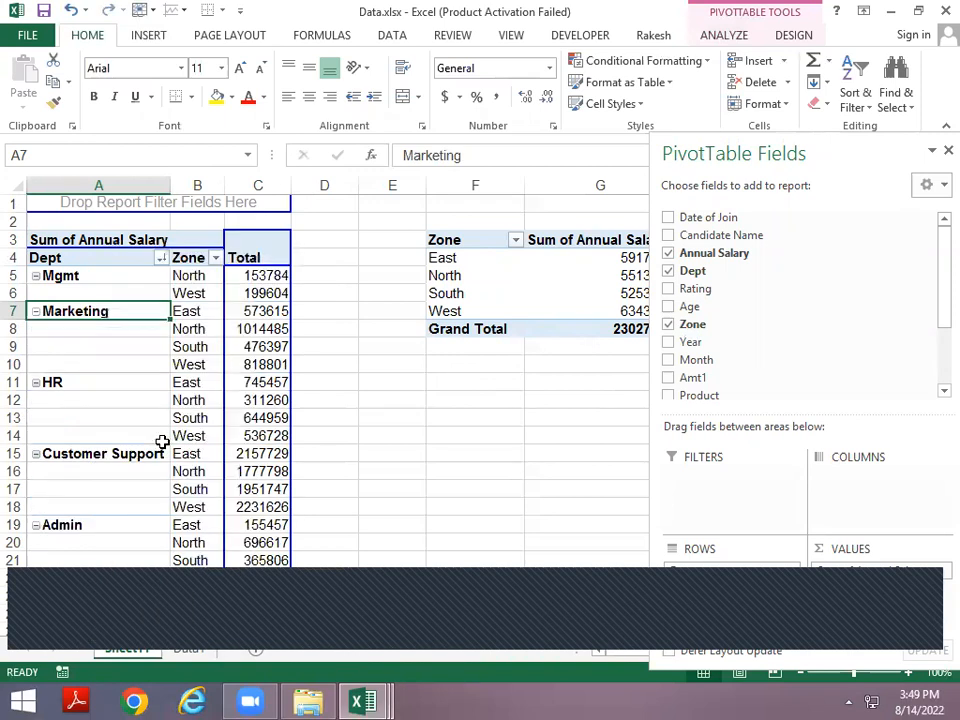
pyautogui.rightClick(100, 311)
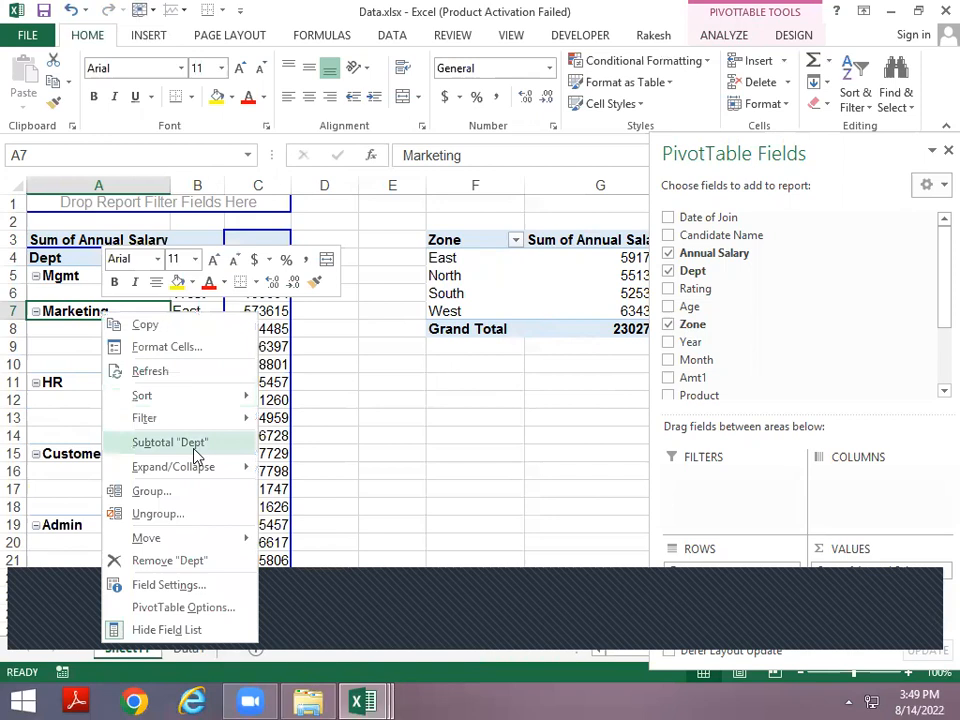
pyautogui.click(198, 441)
pyautogui.click(200, 314)
pyautogui.click(128, 314)
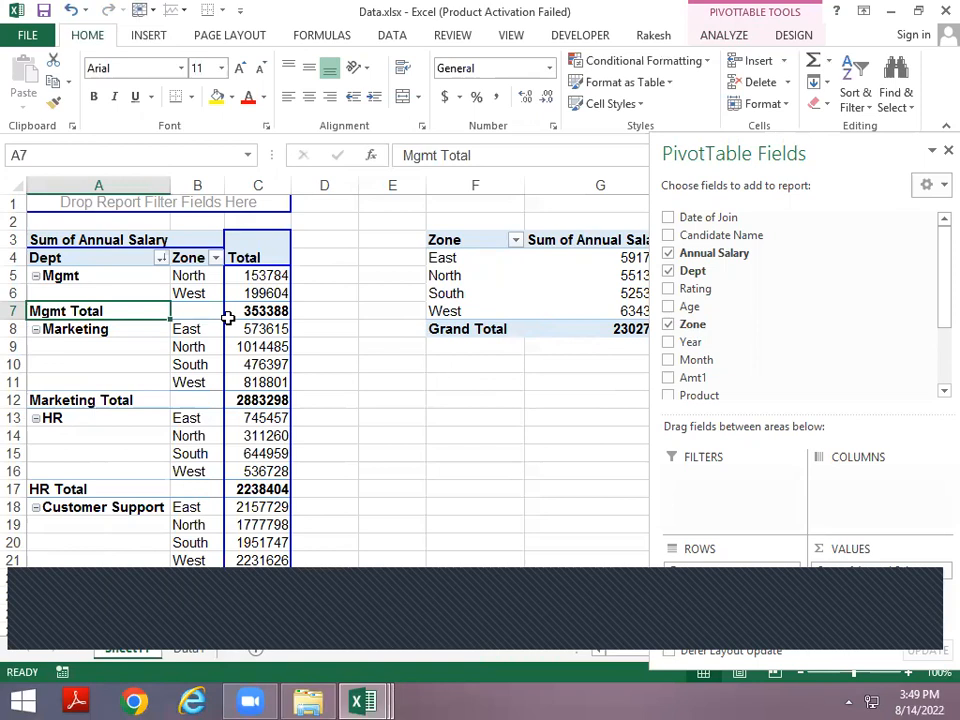
pyautogui.press('Up')
pyautogui.press('Up')
pyautogui.press('Up')
pyautogui.press('Up')
pyautogui.press('Right')
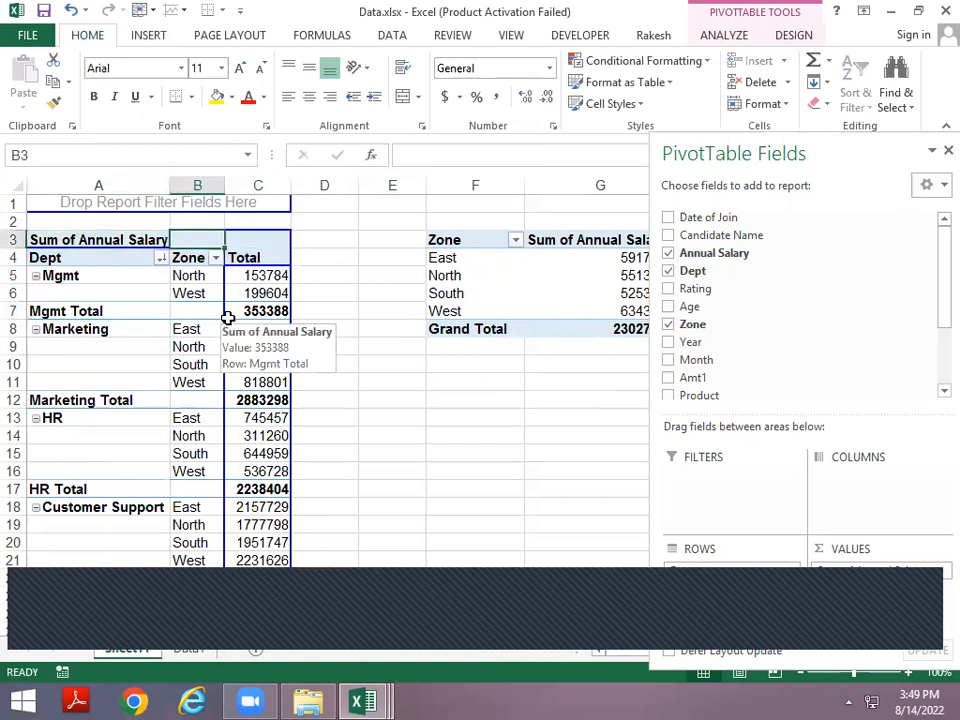
pyautogui.press('Down')
pyautogui.press('Left')
pyautogui.press('Down')
pyautogui.press('Up')
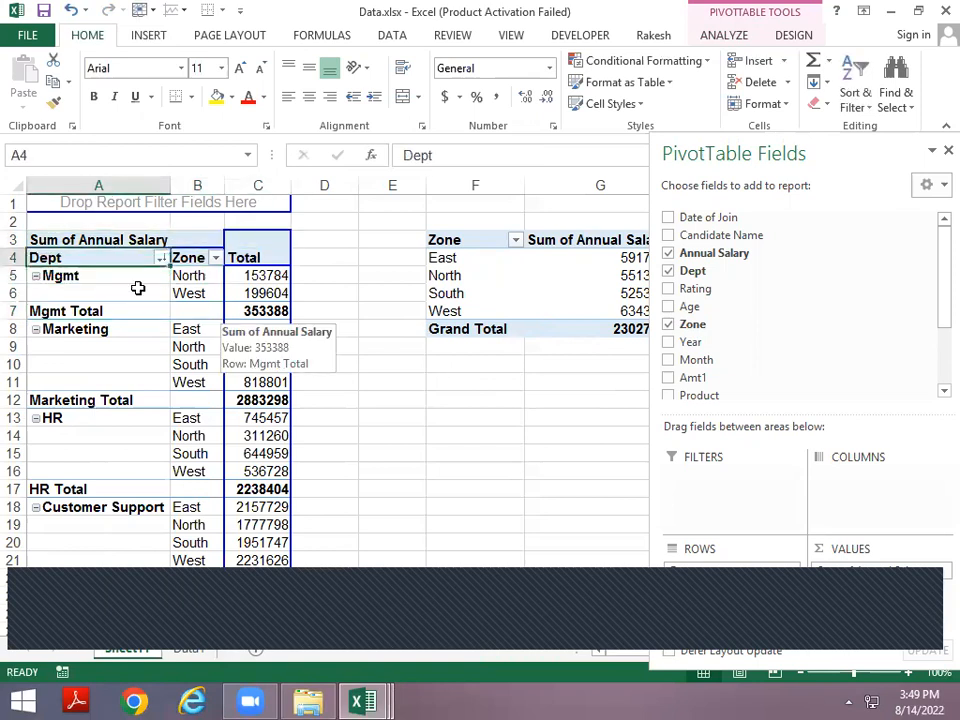
# Step: Remove the Dept subtotals again starting from the Mgmt Total row and restore them from the Marketing label
pyautogui.click(88, 310)
pyautogui.rightClick(88, 311)
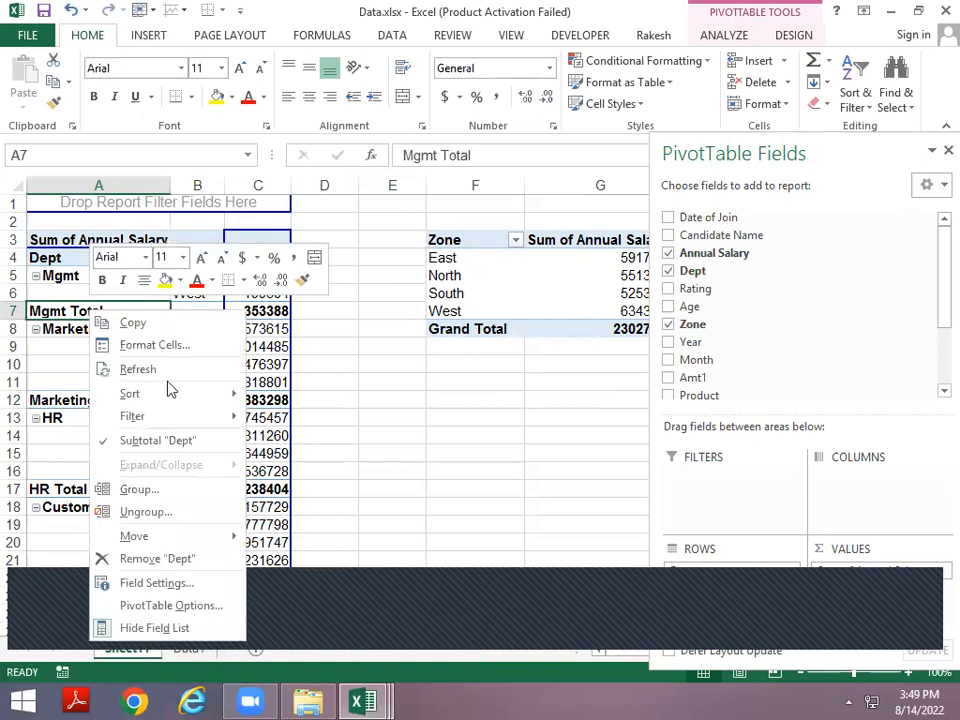
pyautogui.click(164, 445)
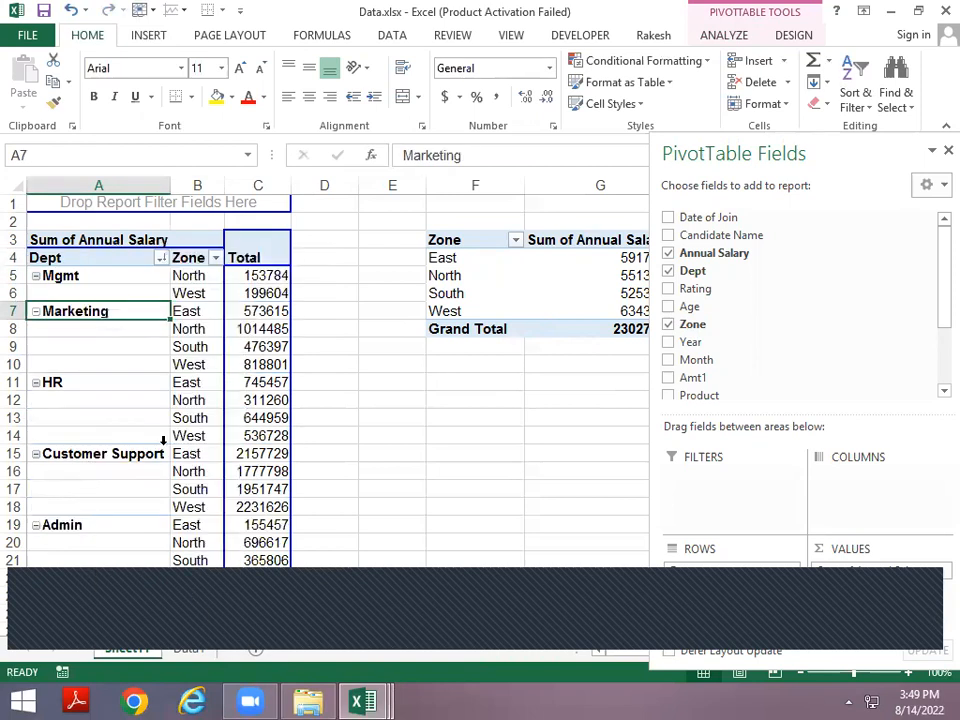
pyautogui.rightClick(115, 315)
pyautogui.click(275, 447)
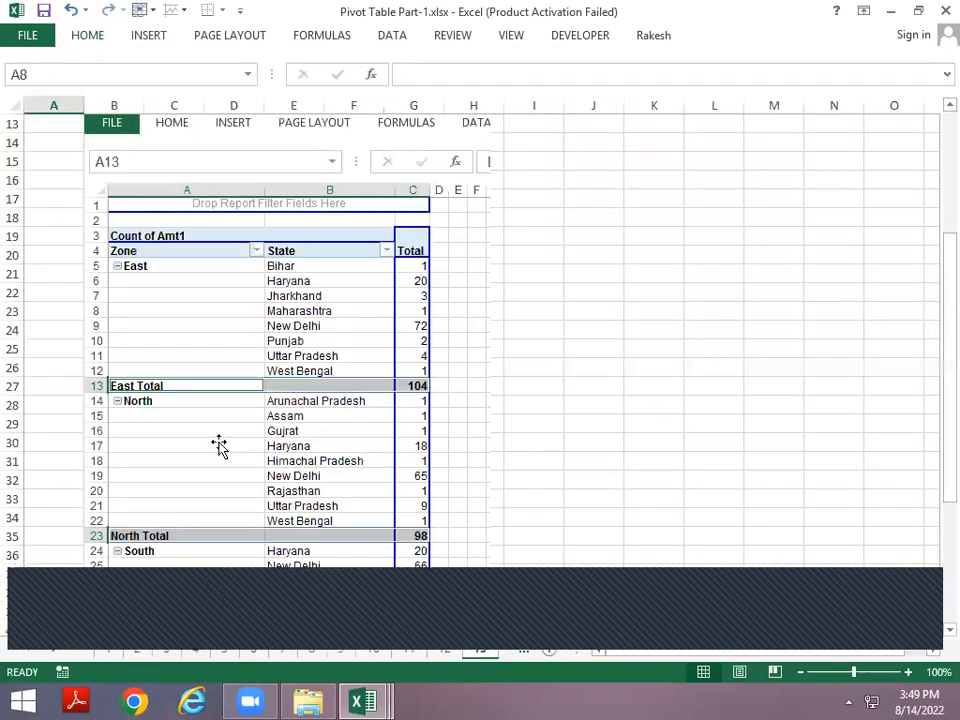
# Step: Read through the Subtotals notes in Pivot Table Part-1.xlsx on selecting, colouring and removing subtotals, and return to Data.xlsx
pyautogui.press('Up')
pyautogui.press('Up')
pyautogui.press('Up')
pyautogui.press('Up')
pyautogui.press('Up')
pyautogui.press('Up')
pyautogui.press('Up')
pyautogui.press('Down')
pyautogui.press('Down')
pyautogui.press('Down')
pyautogui.press('Down')
pyautogui.press('Down')
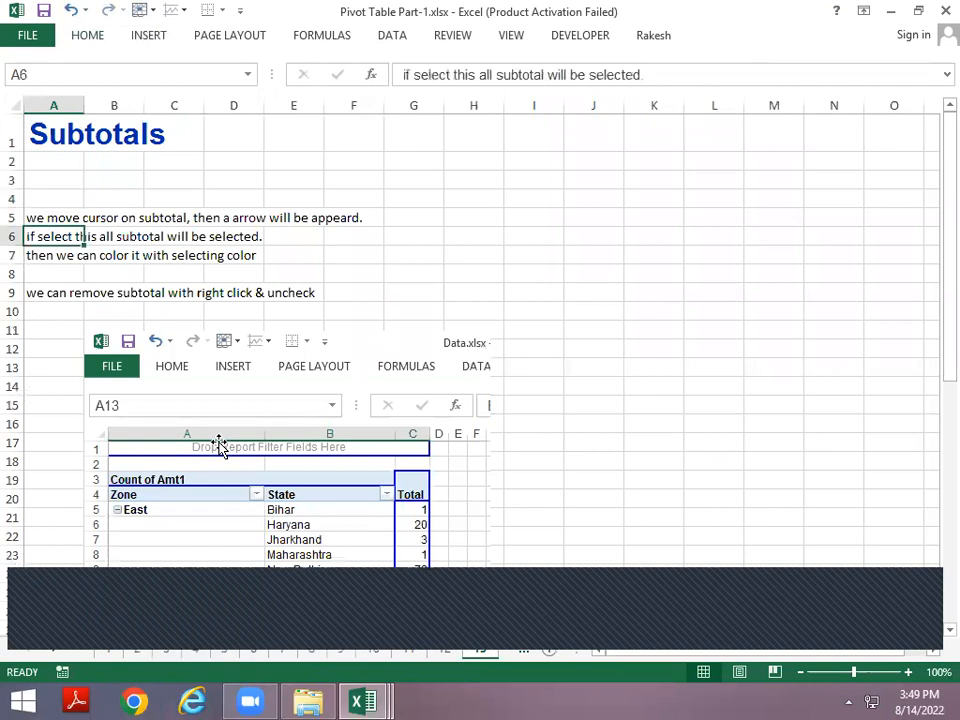
pyautogui.press('Down')
pyautogui.press('Down')
pyautogui.press('Down')
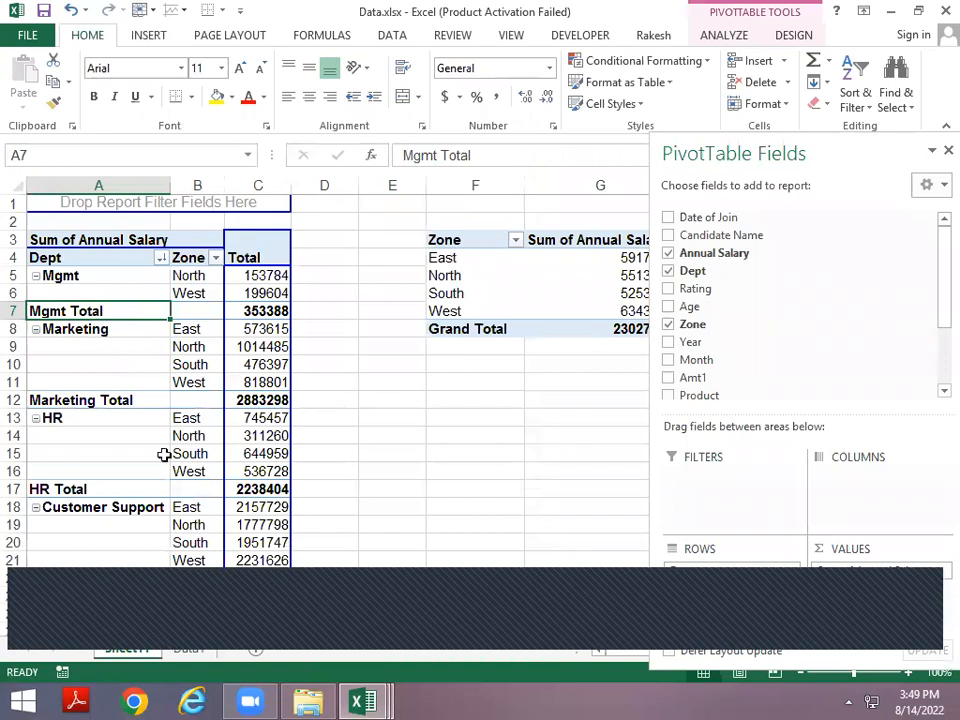
# Step: Select all Dept subtotal rows at once from Mgmt Total and fill them with yellow
pyautogui.click(345, 368)
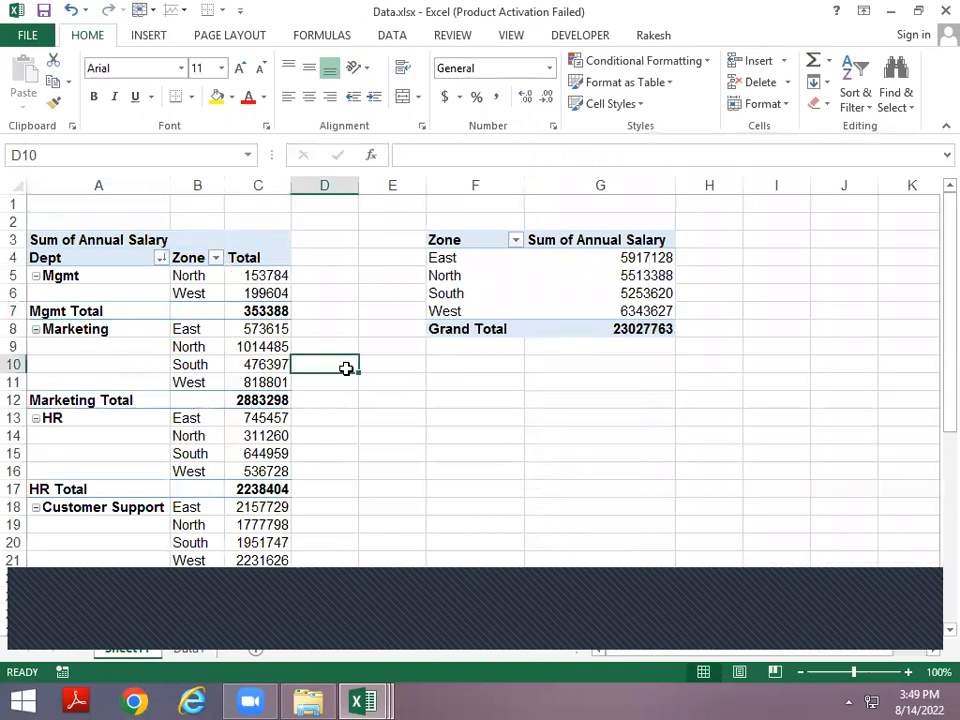
pyautogui.click(47, 313)
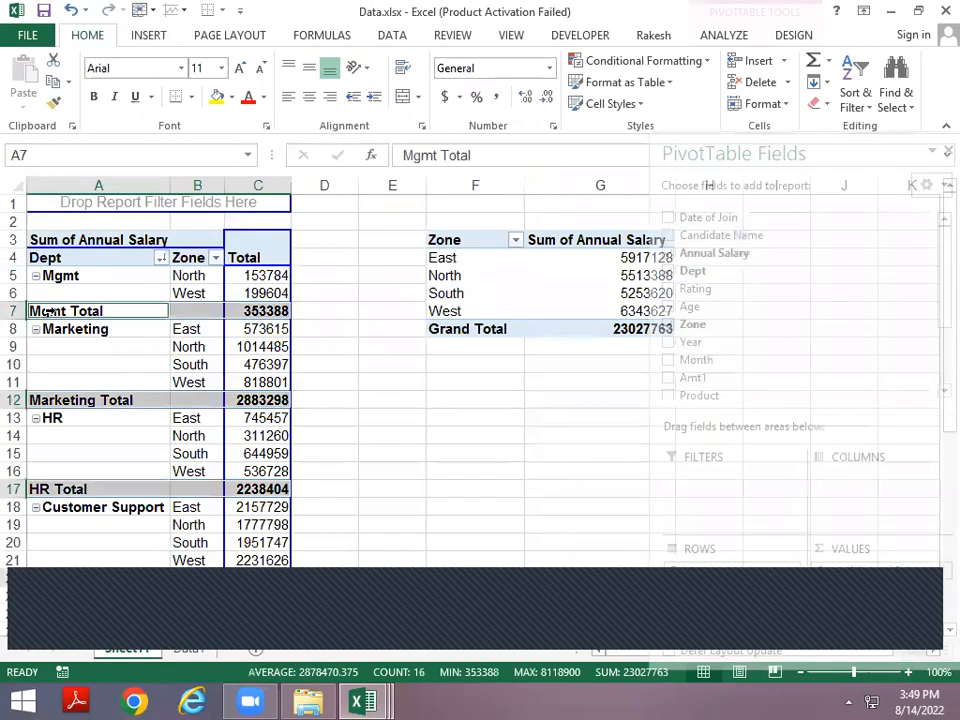
pyautogui.click(216, 98)
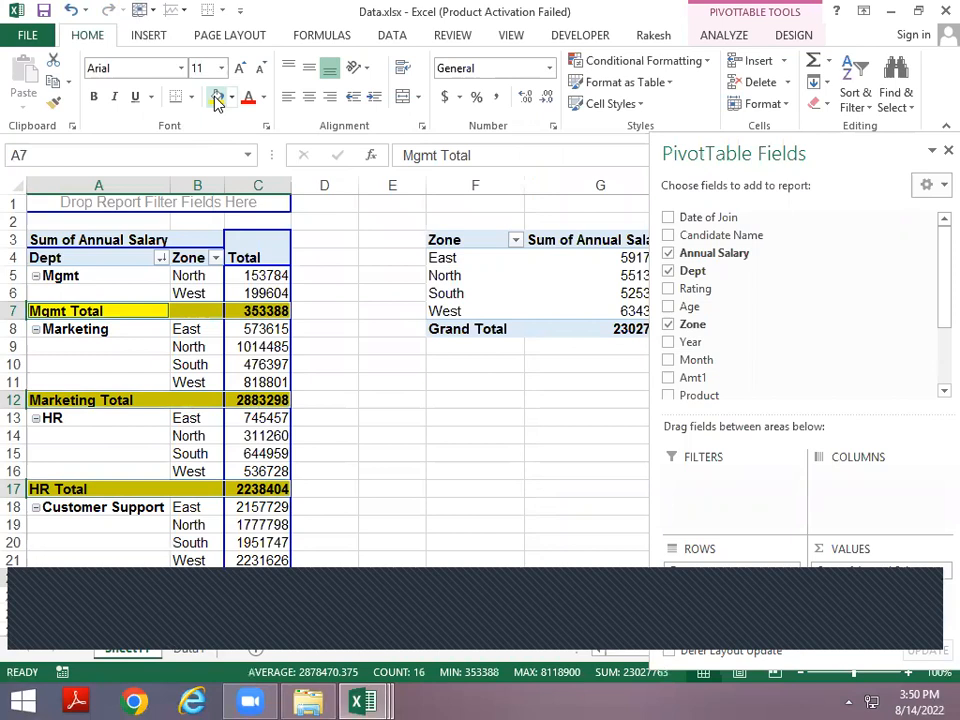
# Step: Turn off the Dept subtotals from the highlighted Mgmt Total cell
pyautogui.click(140, 312)
pyautogui.rightClick(124, 311)
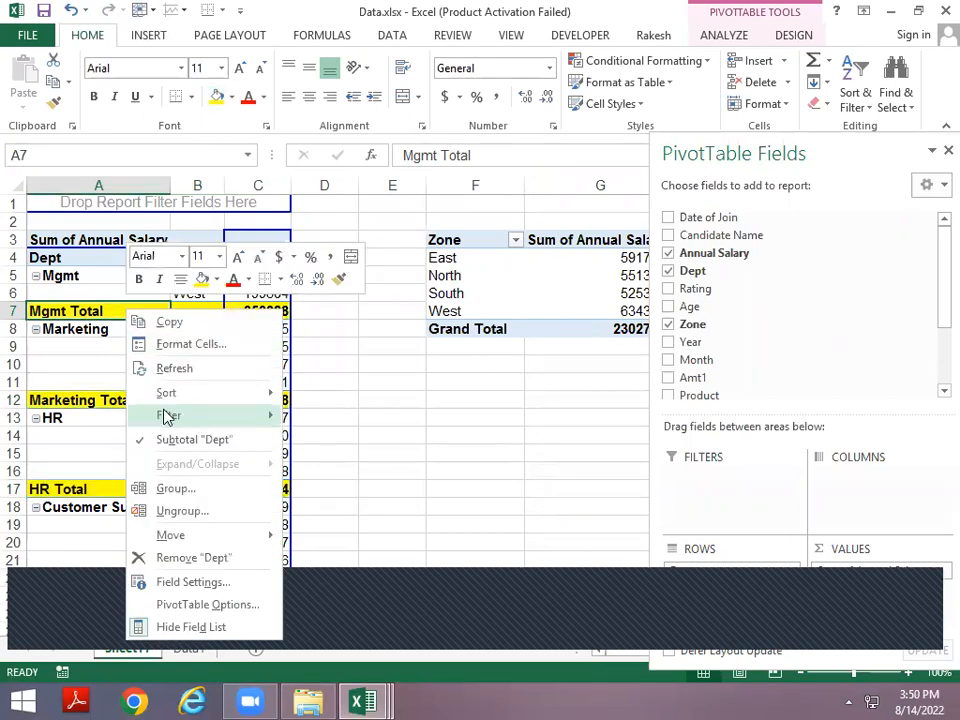
pyautogui.click(172, 437)
# Step: Switch to Pivot Table Part-1.xlsx, review the Subtotals sheet, and open the following Delete Your Source Data sheet
pyautogui.hotkey('alt', 'Tab')
pyautogui.press('pagedown')
pyautogui.press('pagedown')
pyautogui.press('pageup')
pyautogui.press('pageup')
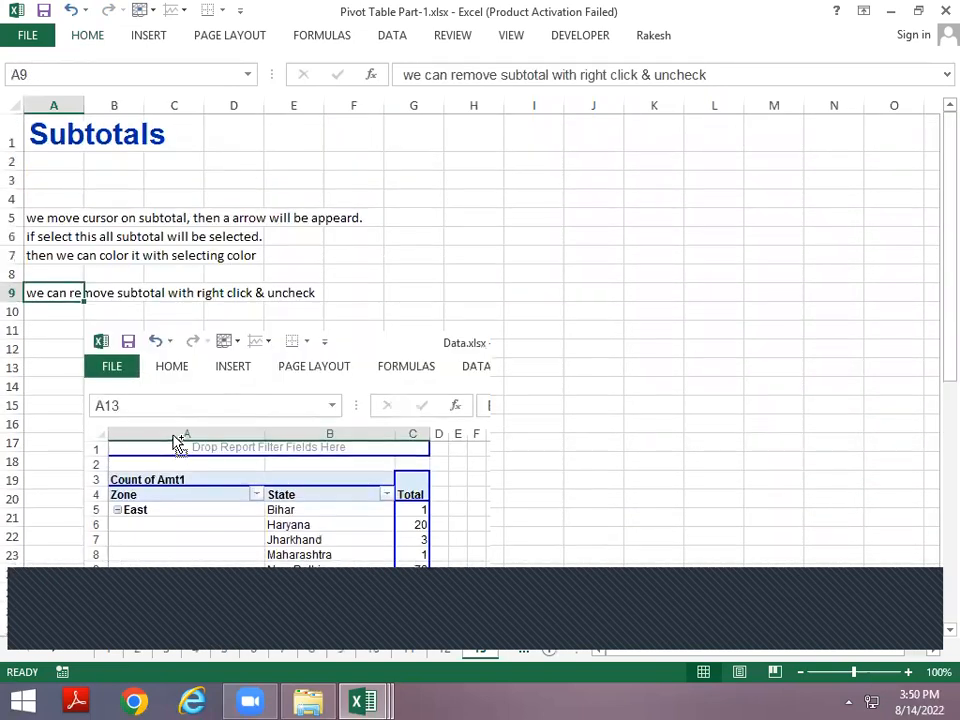
pyautogui.hotkey('ctrl', 'pagedown')
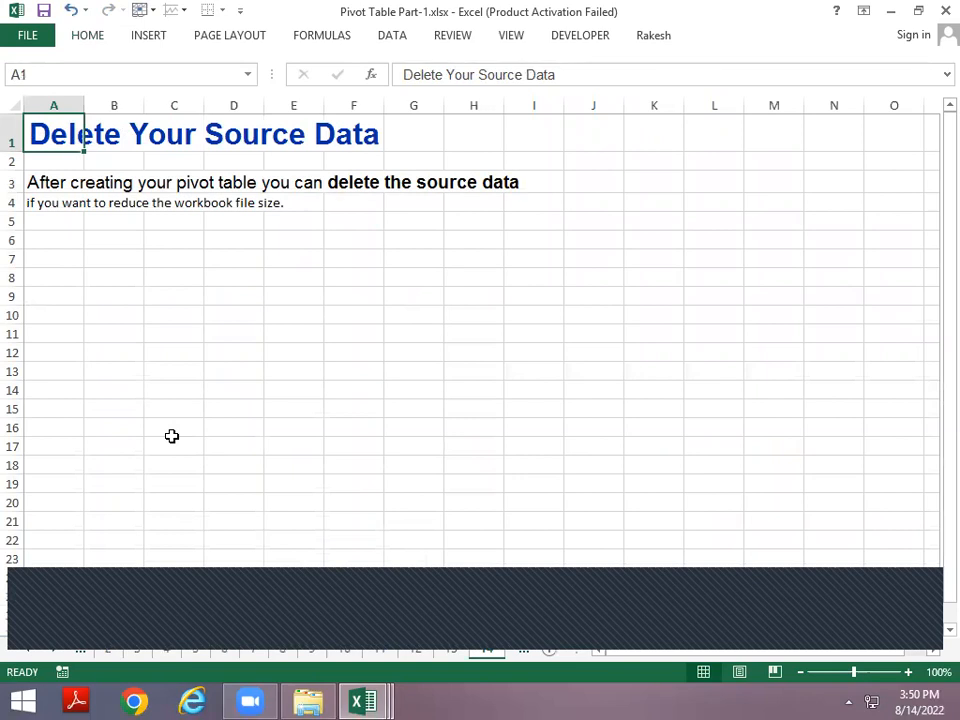
# Step: Return to Data.xlsx, copy the entire source data range including headers from the Data1 sheet, and switch windows
pyautogui.hotkey('alt', 'Tab')
pyautogui.hotkey('ctrl', 'pagedown')
pyautogui.press('Home')
pyautogui.hotkey('ctrl', 'shift', 'Right')
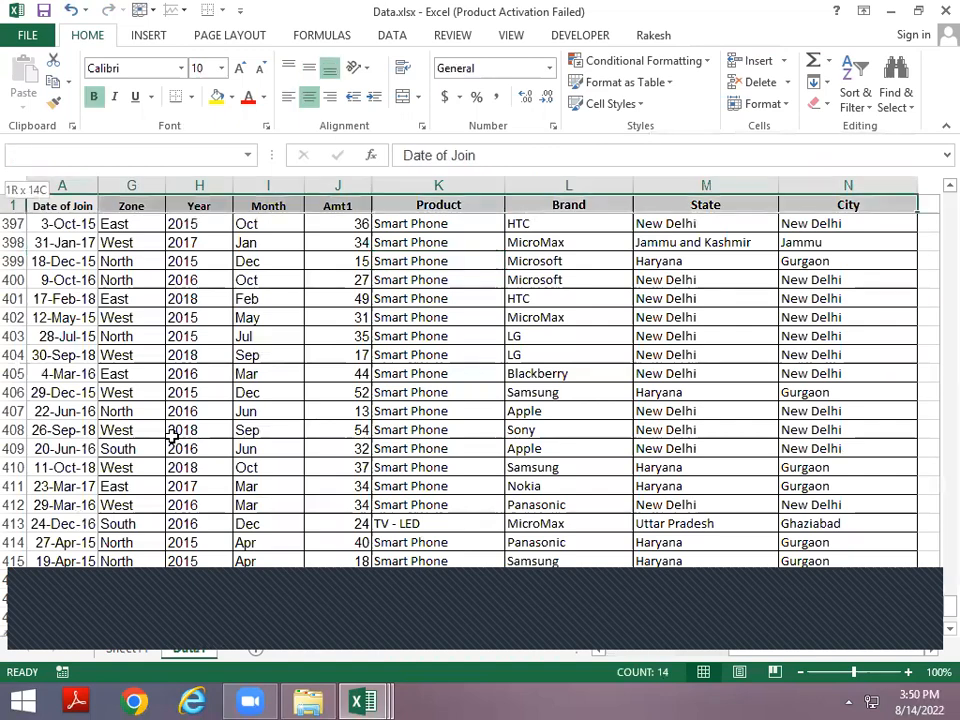
pyautogui.hotkey('ctrl', 'shift', 'Down')
pyautogui.hotkey('ctrl', 'c')
pyautogui.hotkey('alt', 'Tab')
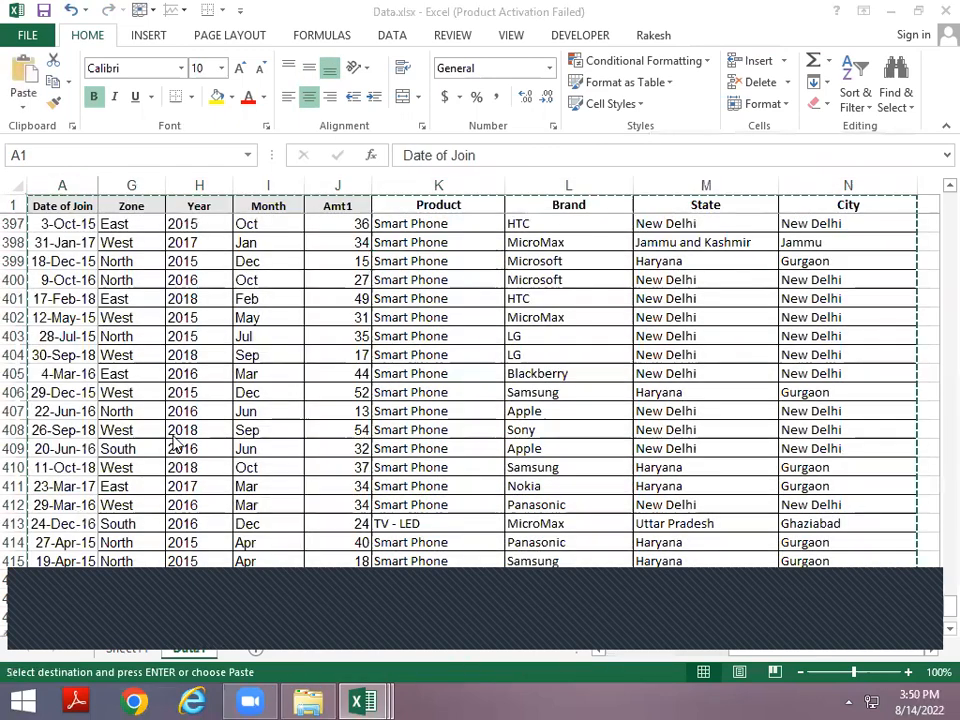
# Step: Paste the copied data into the new workbook Book2 and insert a pivot table from it on a new worksheet
pyautogui.hotkey('ctrl', 'v')
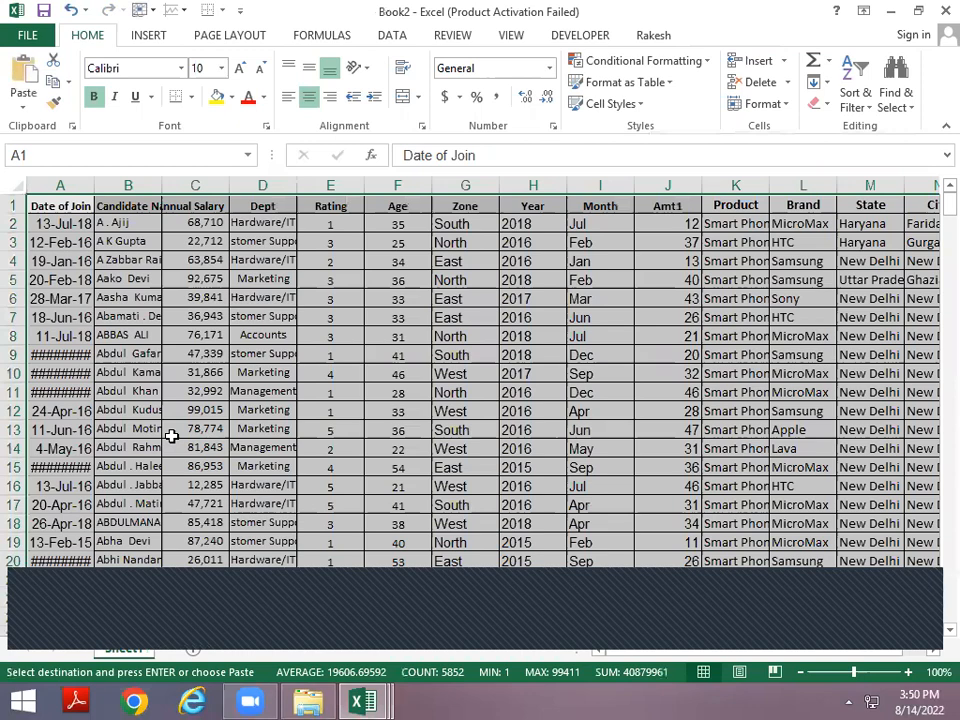
pyautogui.hotkey('ctrl', 'Home')
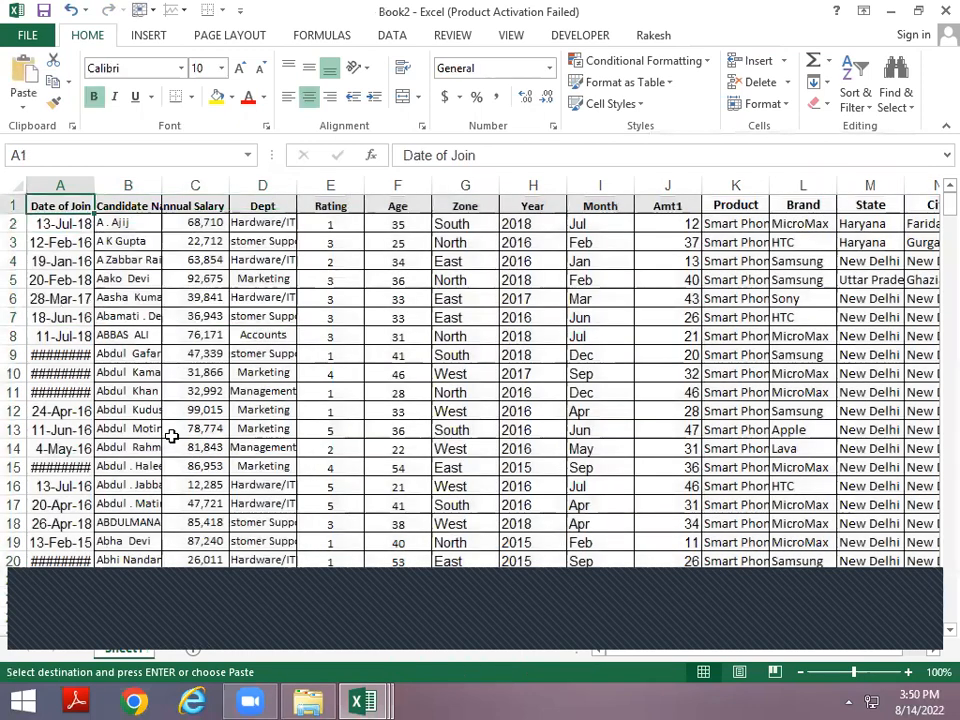
pyautogui.press('alt')
pyautogui.press('n')
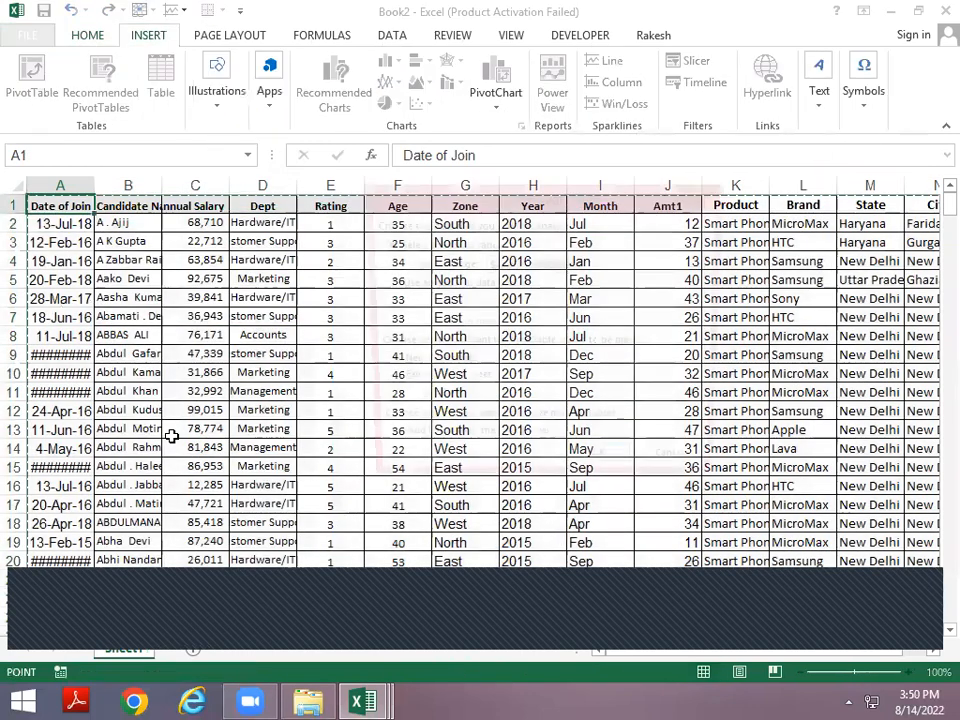
pyautogui.press('v')
pyautogui.press('Return')
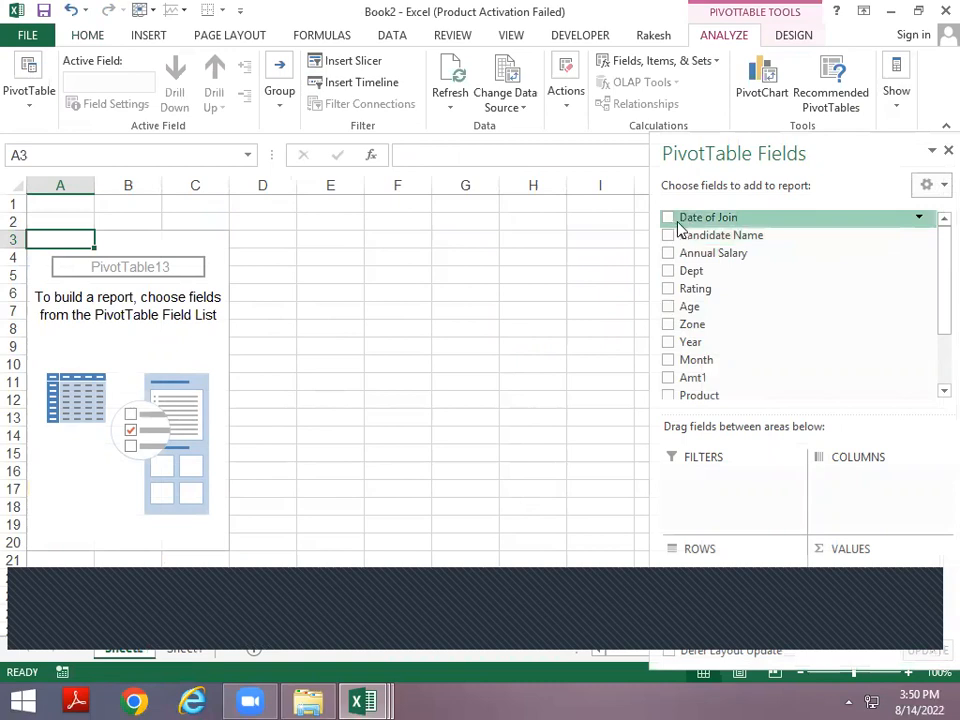
# Step: Add Dept to the pivot table's rows and Annual Salary to its values, and return to the Sheet1 source data
pyautogui.click(670, 271)
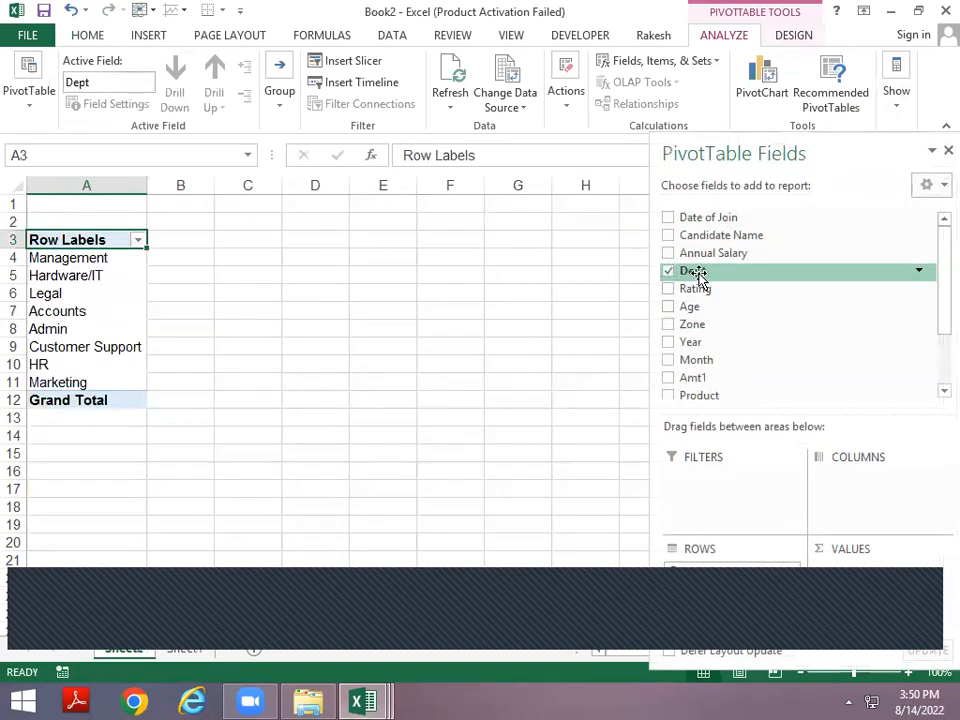
pyautogui.scroll(-2, 932, 320)
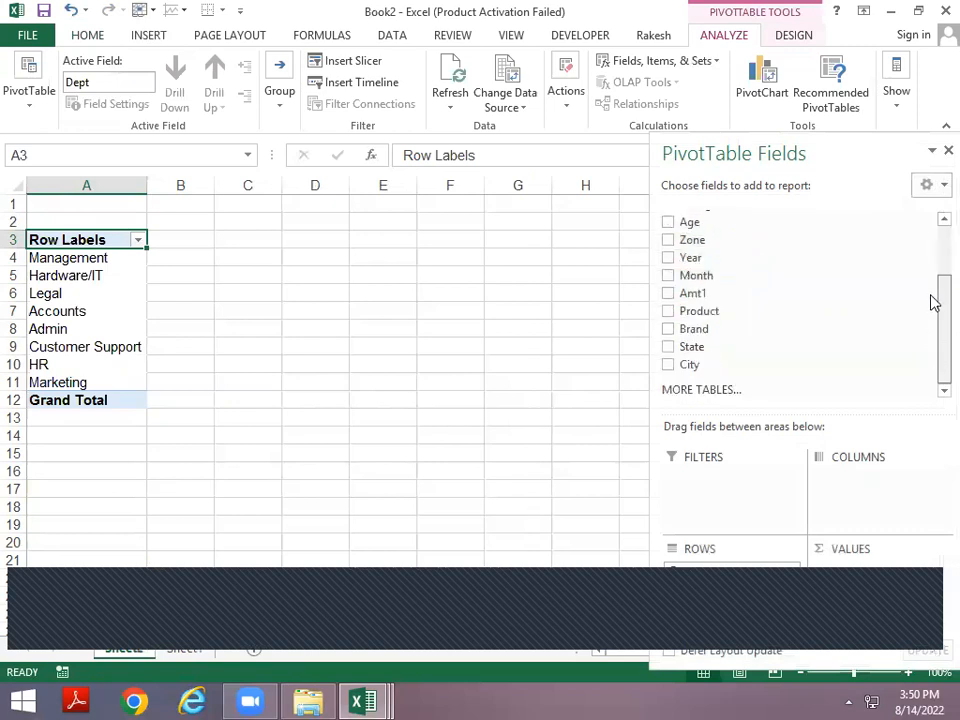
pyautogui.scroll(2, 932, 298)
pyautogui.moveTo(715, 253); pyautogui.dragTo(848, 588)
pyautogui.moveTo(185, 331)
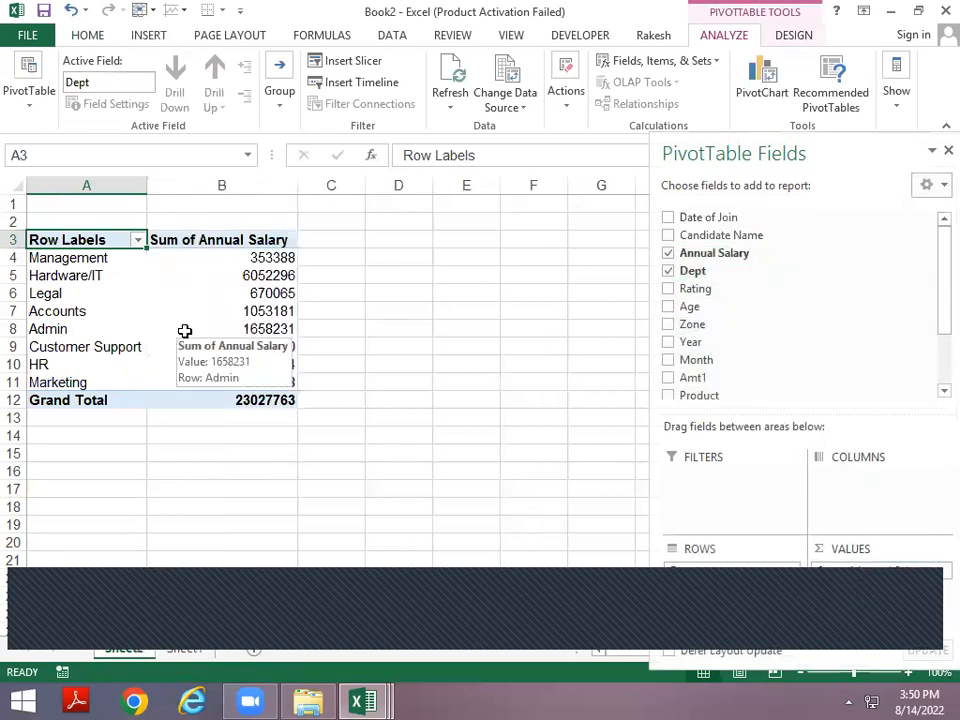
pyautogui.scroll(-2, 185, 331)
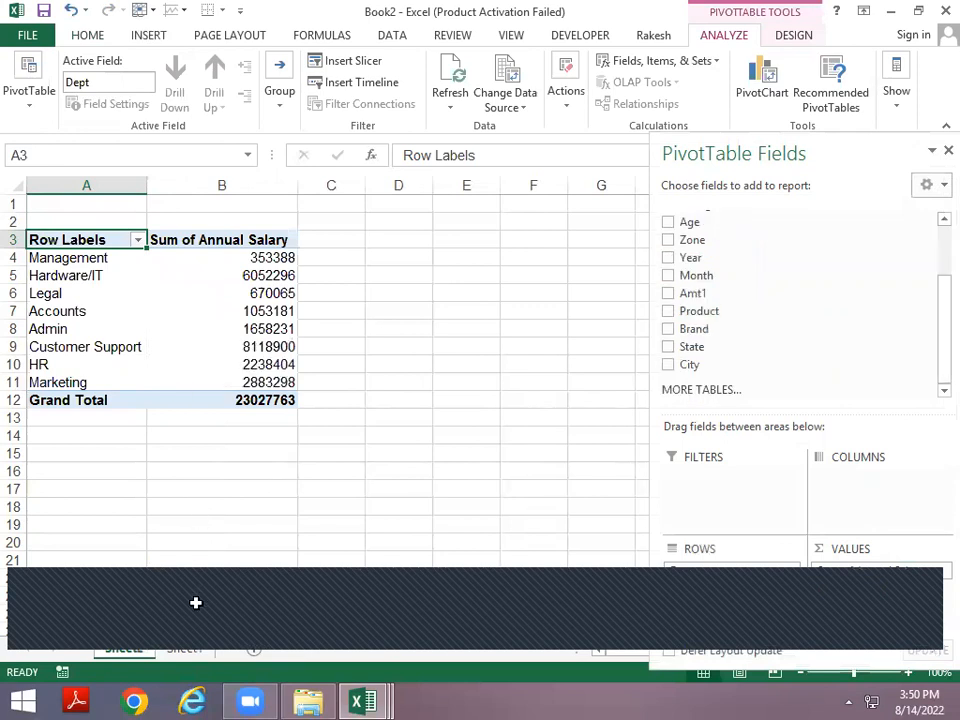
pyautogui.click(189, 648)
pyautogui.click(163, 358)
pyautogui.hotkey('alt', 'e')
pyautogui.press('l')
pyautogui.press('Escape')
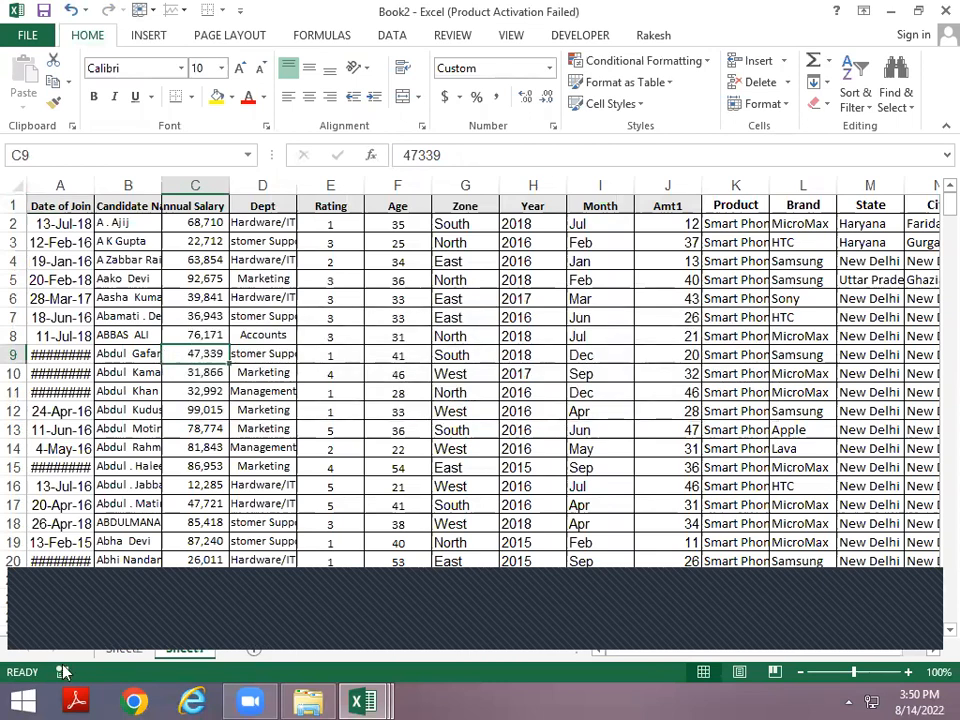
pyautogui.rightClick(192, 650)
pyautogui.click(256, 500)
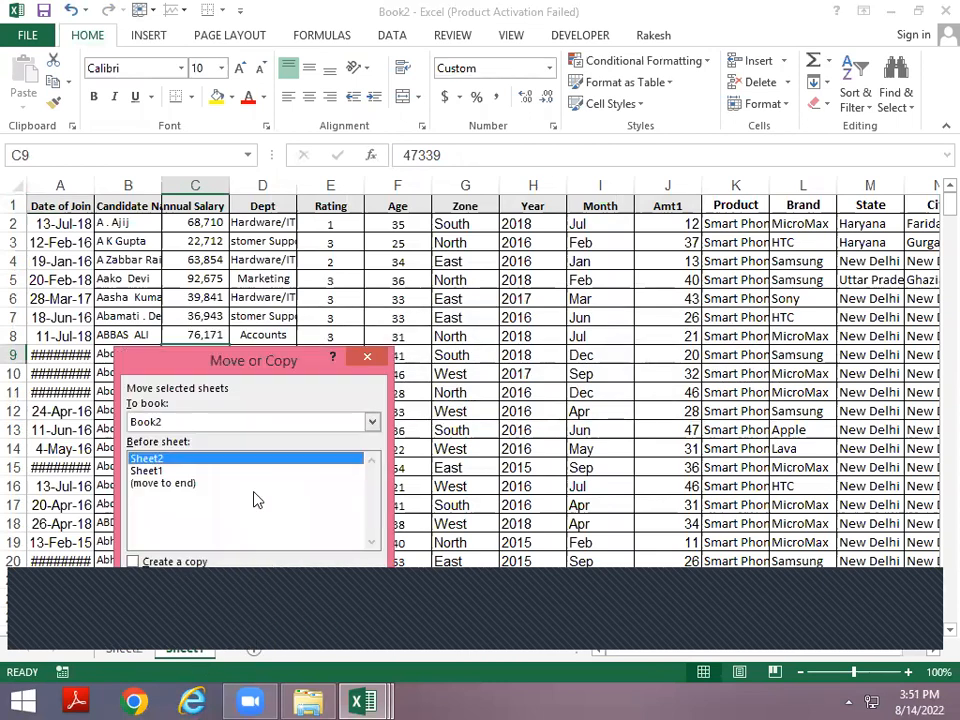
pyautogui.press('Escape')
# Step: Delete the Sheet1 worksheet holding the pivot table's source data
pyautogui.rightClick(200, 650)
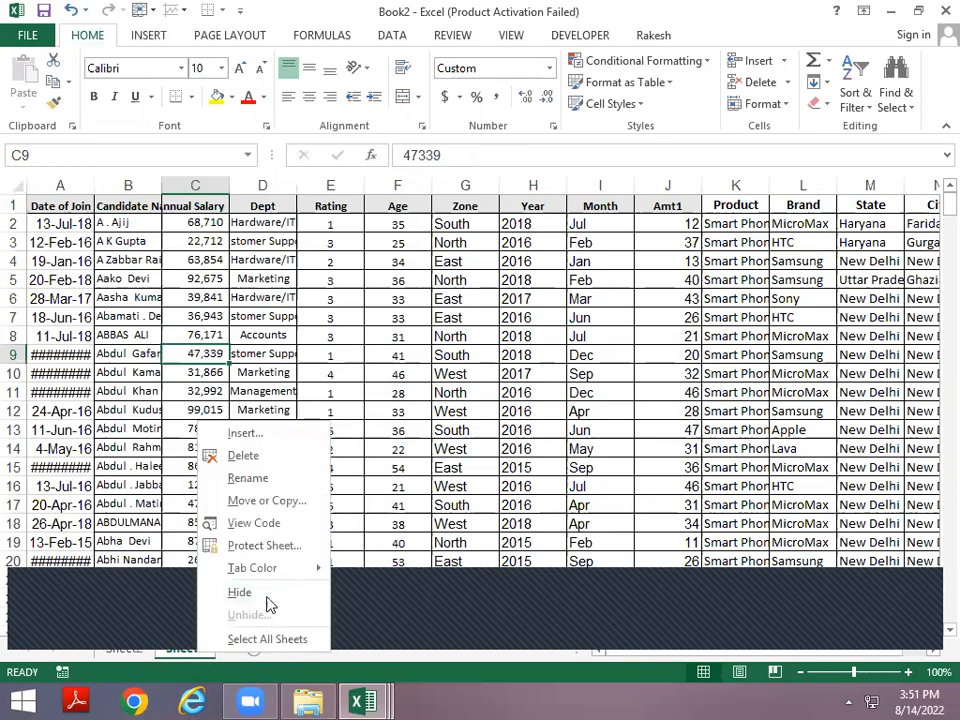
pyautogui.click(247, 455)
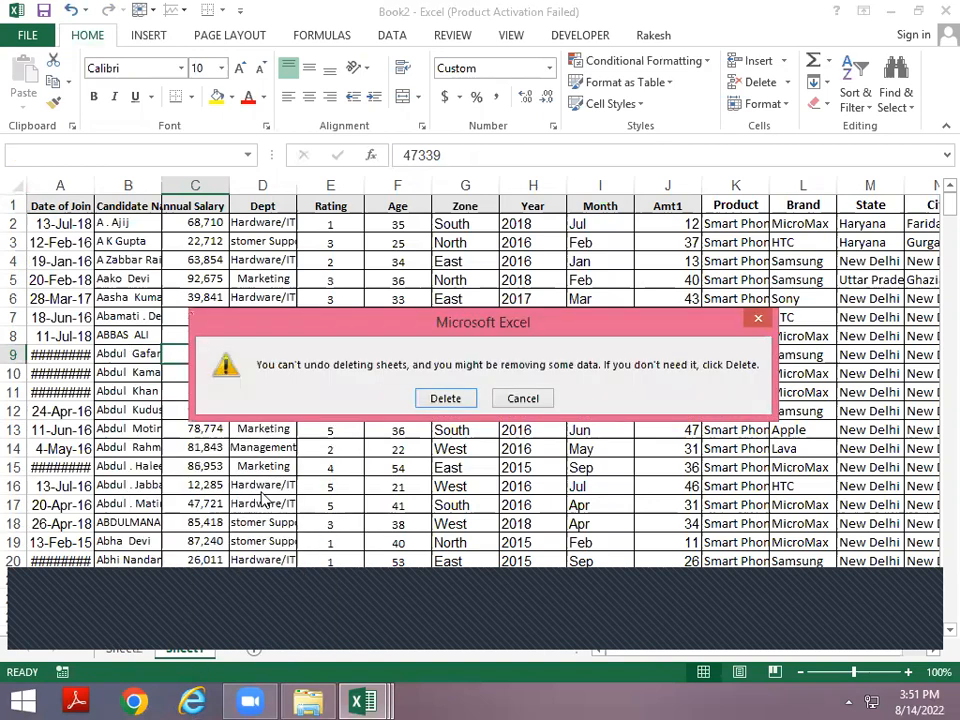
pyautogui.click(445, 398)
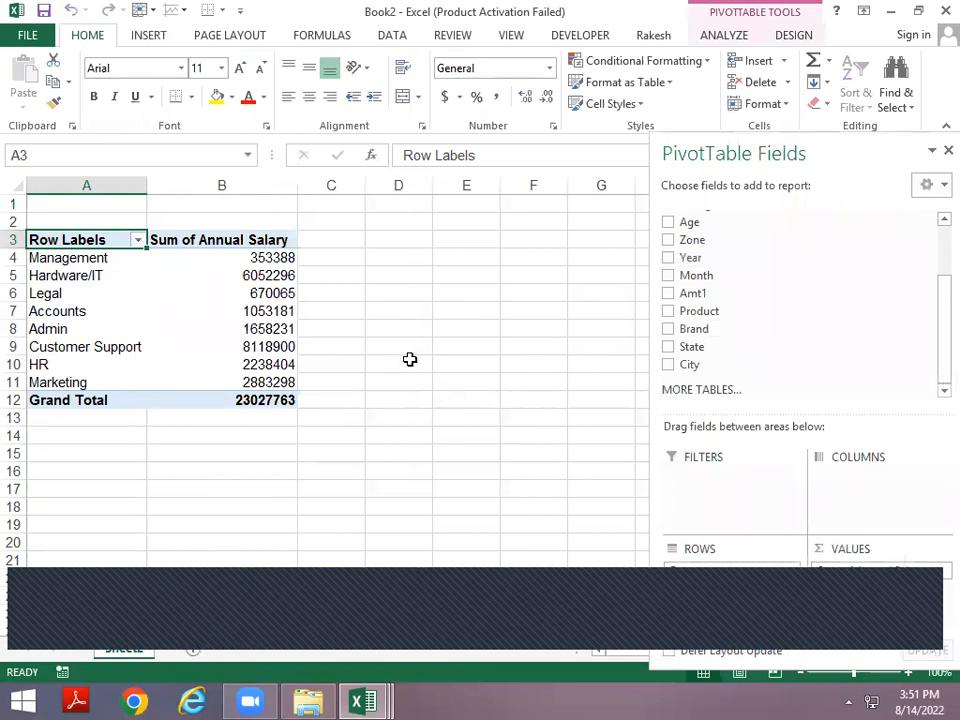
# Step: Drill down into the Management salary total to list its records, and remove that detail sheet
pyautogui.click(350, 312)
pyautogui.click(250, 296)
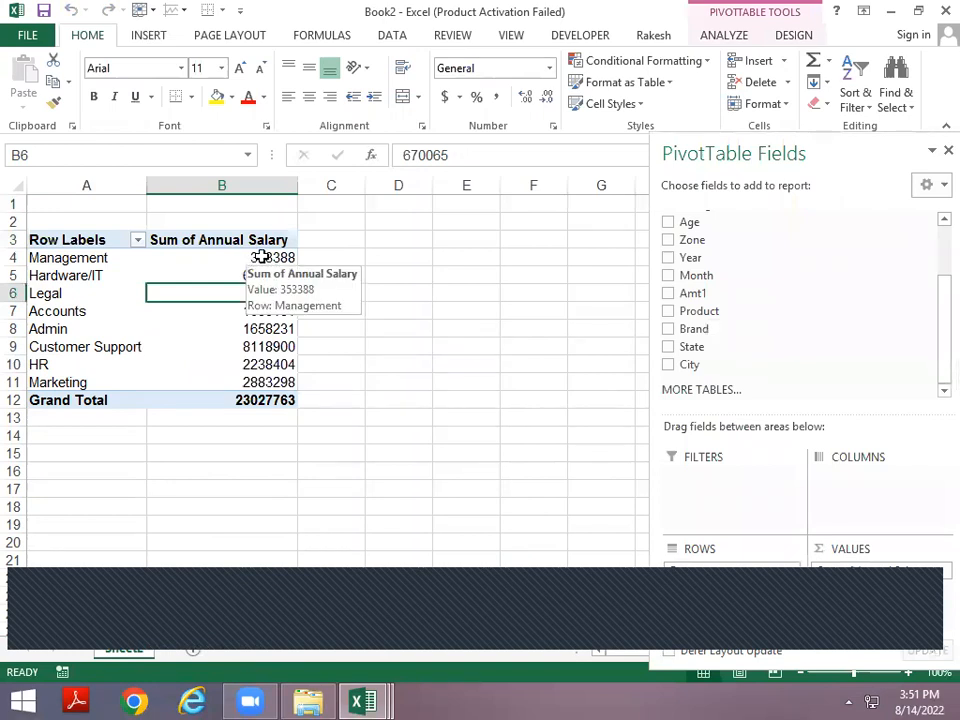
pyautogui.doubleClick(261, 257)
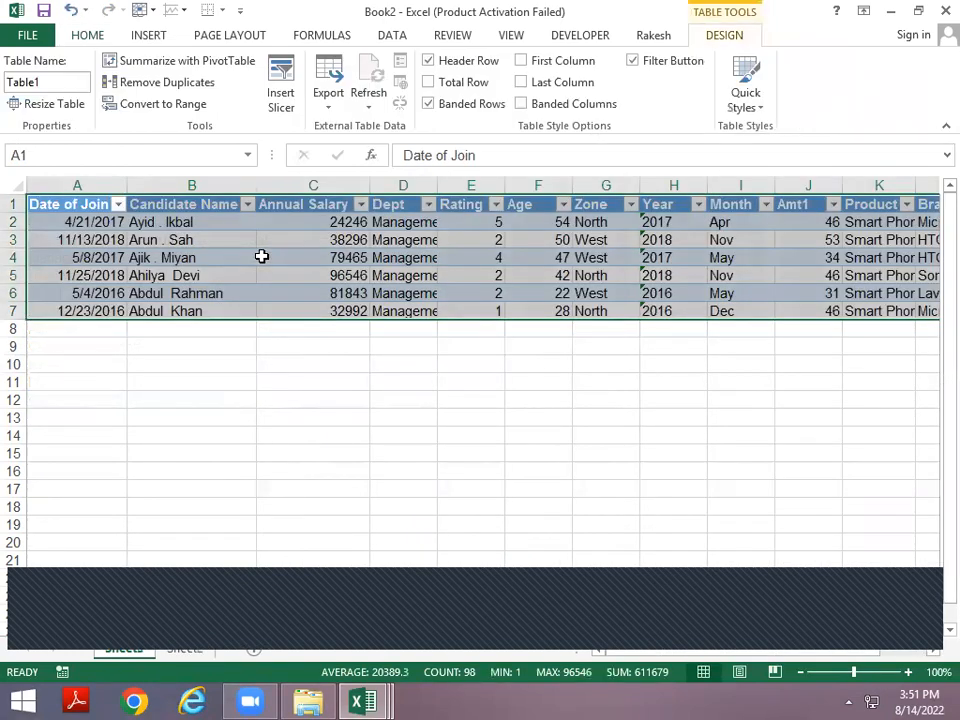
pyautogui.hotkey('ctrl', 'z')
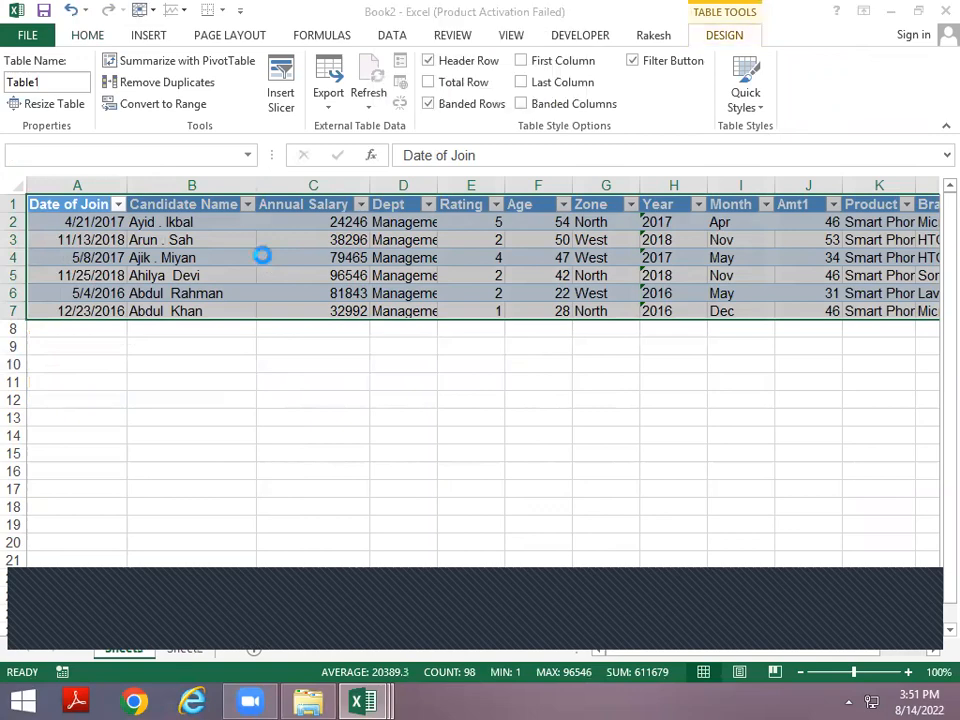
# Step: Drill down into the Grand Total to extract all source records to a new sheet, check them to the last row, and return to the pivot
pyautogui.doubleClick(256, 399)
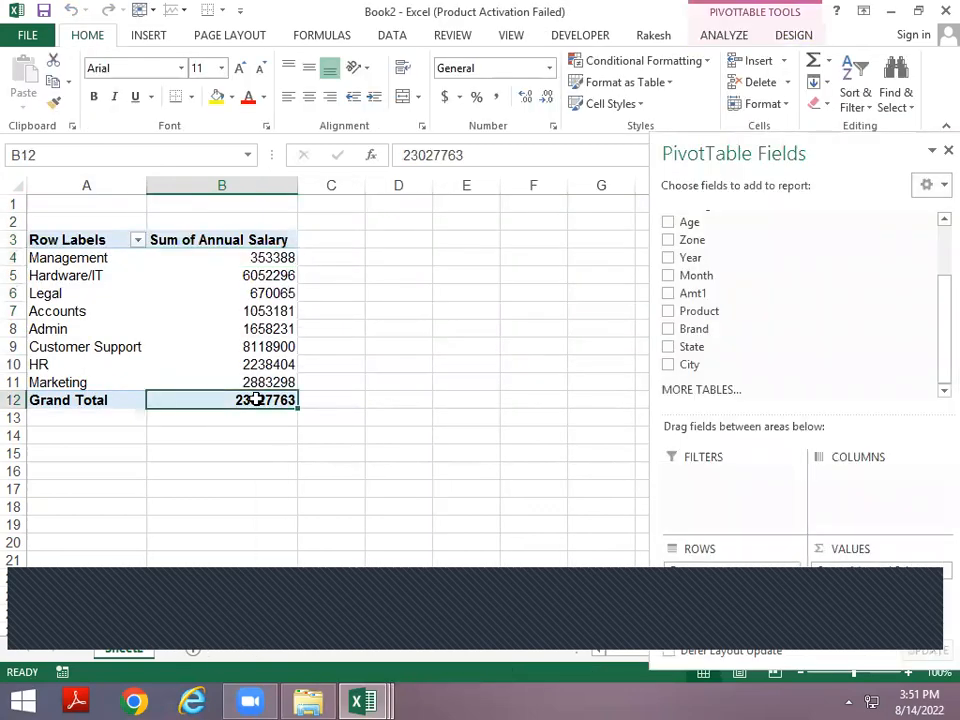
pyautogui.press('Down')
pyautogui.hotkey('ctrl', 'Down')
pyautogui.press('Down')
pyautogui.press('Down')
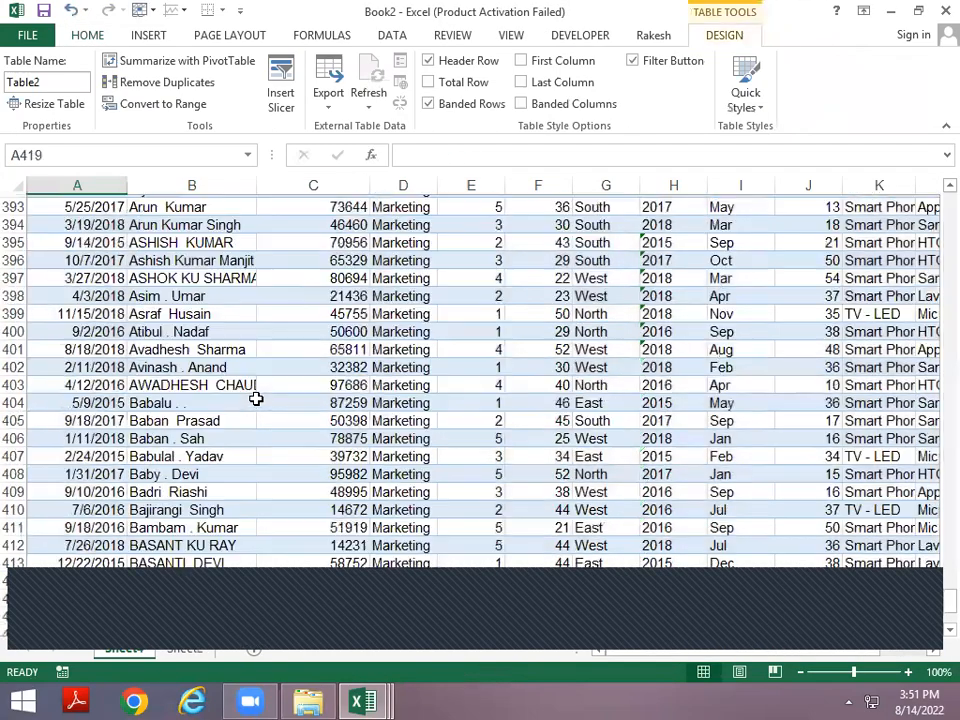
pyautogui.press('Up')
pyautogui.press('Up')
pyautogui.press('Up')
pyautogui.hotkey('ctrl', 'Home')
pyautogui.hotkey('ctrl', 'pagedown')
pyautogui.hotkey('ctrl', 'pageup')
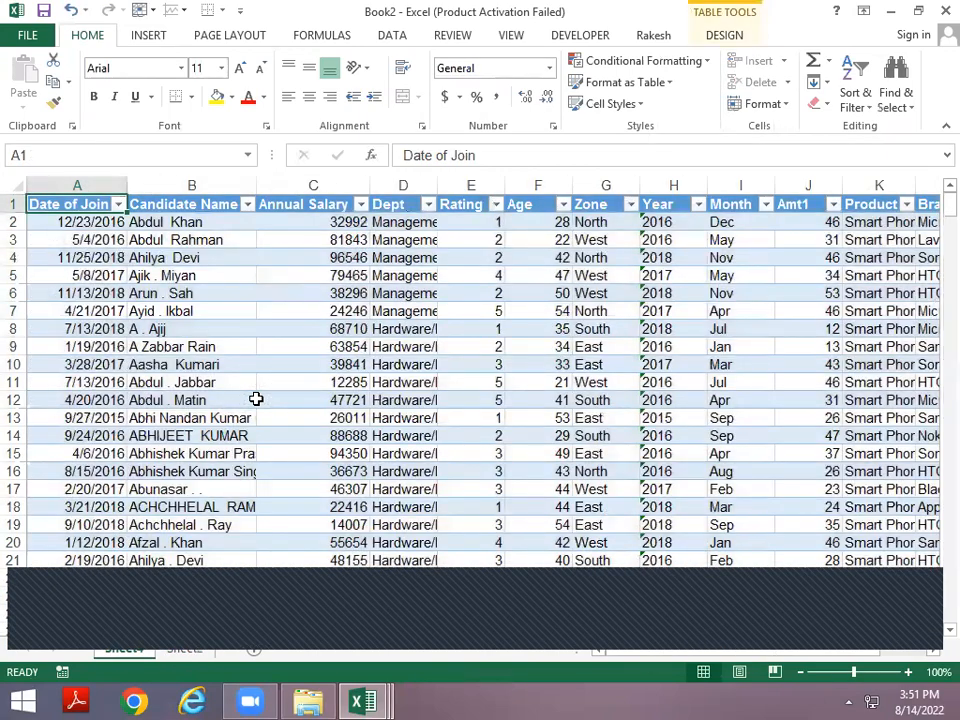
pyautogui.hotkey('ctrl', 'pagedown')
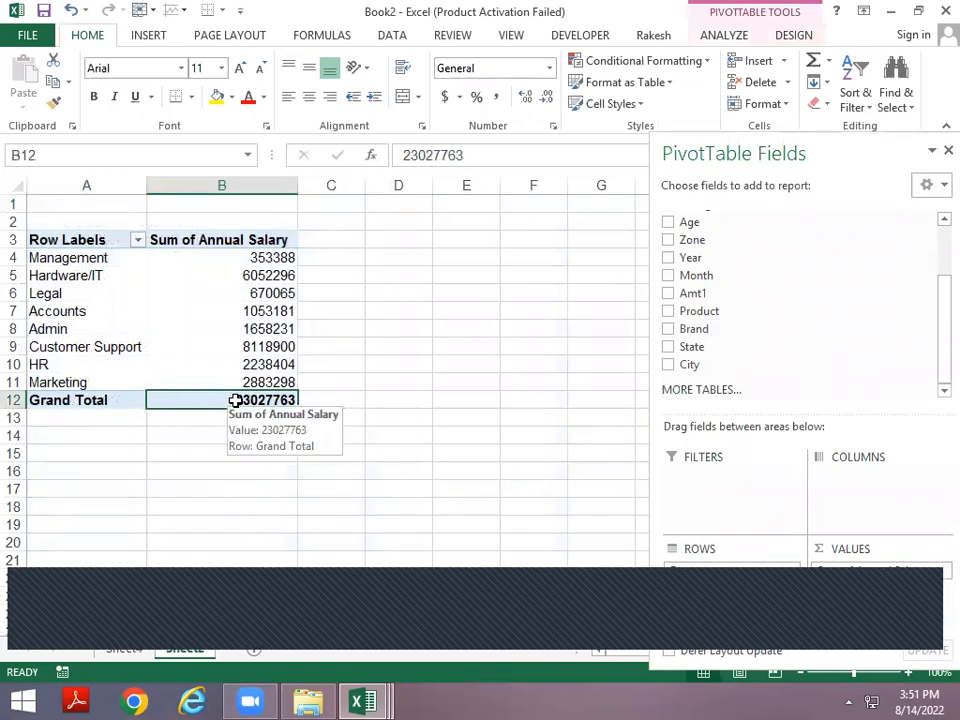
# Step: Close Book2 without saving and open the Mathematical Calculations sheet in Pivot Table Part-1.xlsx
pyautogui.hotkey('alt', 'space')
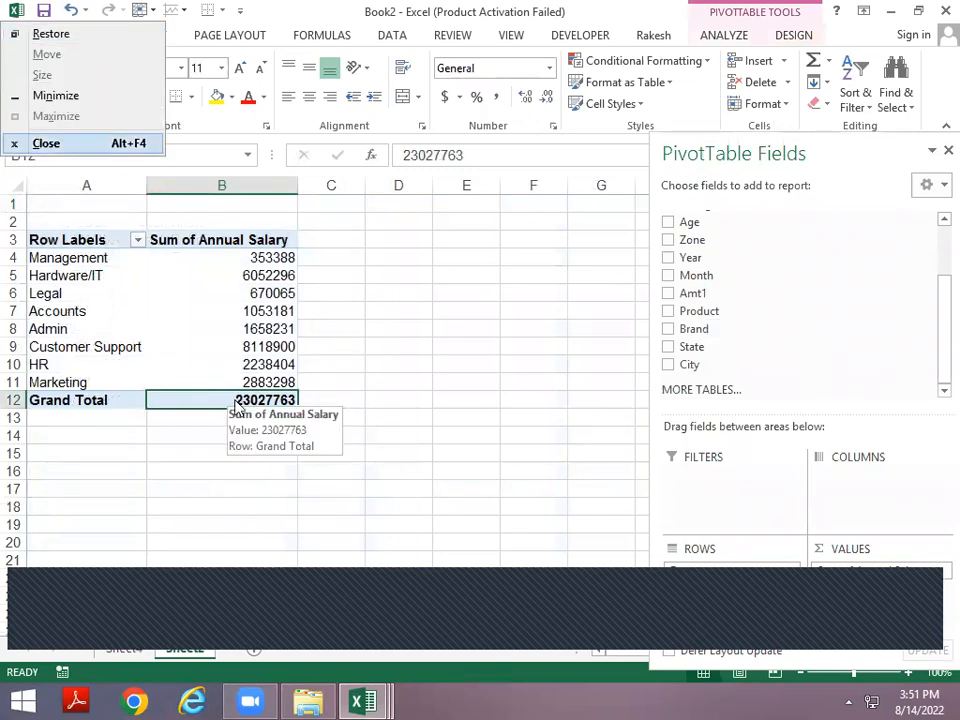
pyautogui.press('c')
pyautogui.press('n')
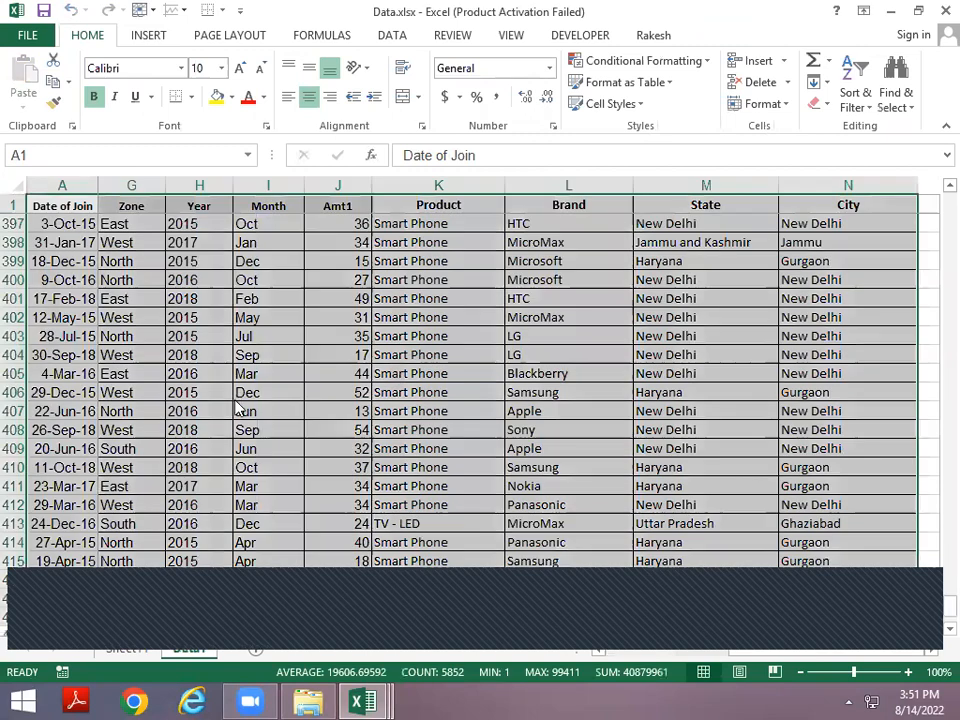
pyautogui.hotkey('alt', 'Tab')
pyautogui.hotkey('ctrl', 'pagedown')
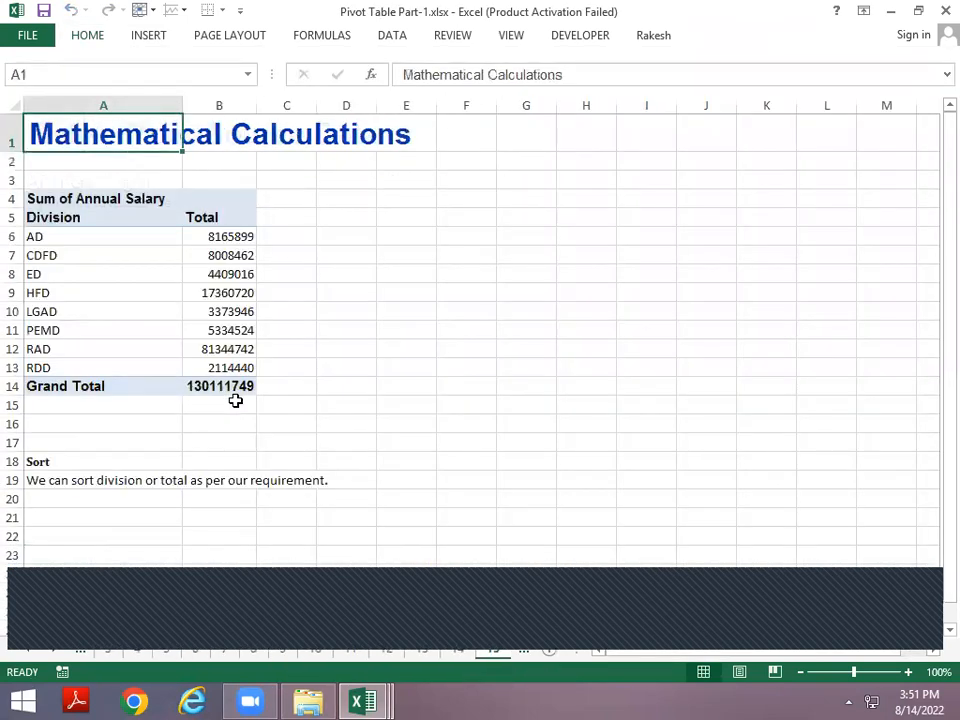
# Step: Switch to Data.xlsx and delete the worksheet holding the Dept and Zone pivot tables
pyautogui.hotkey('alt', 'Tab')
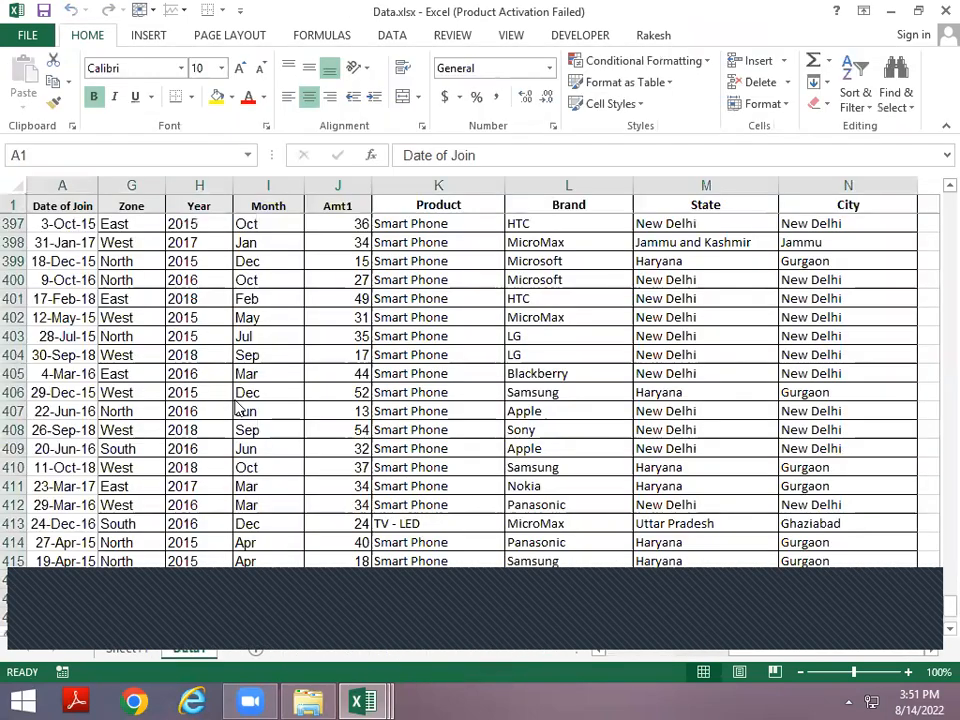
pyautogui.hotkey('ctrl', 'pageup')
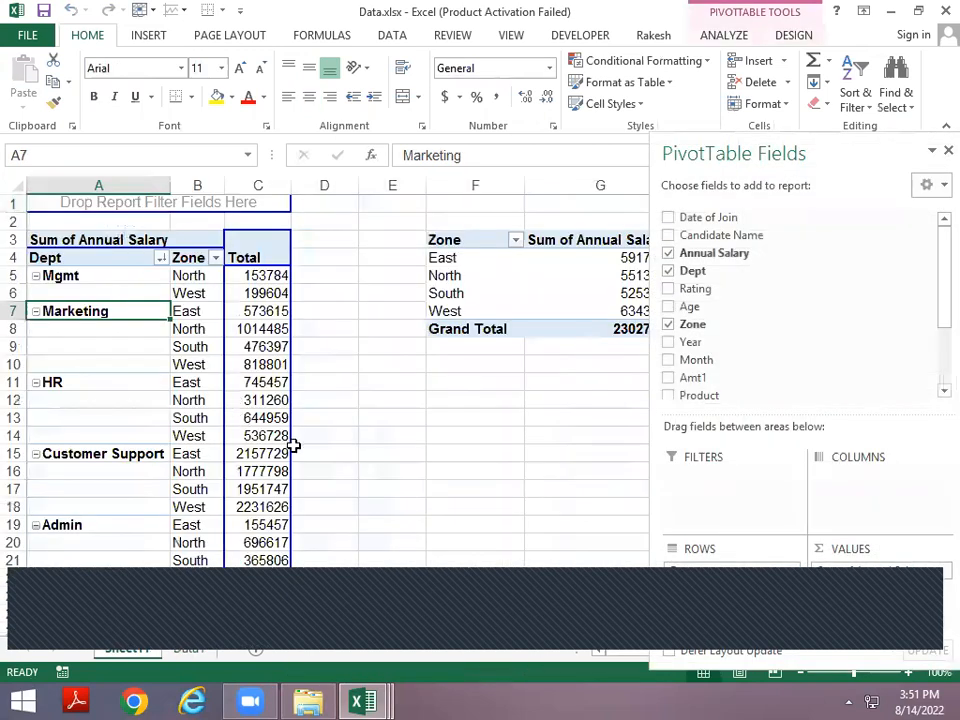
pyautogui.rightClick(148, 655)
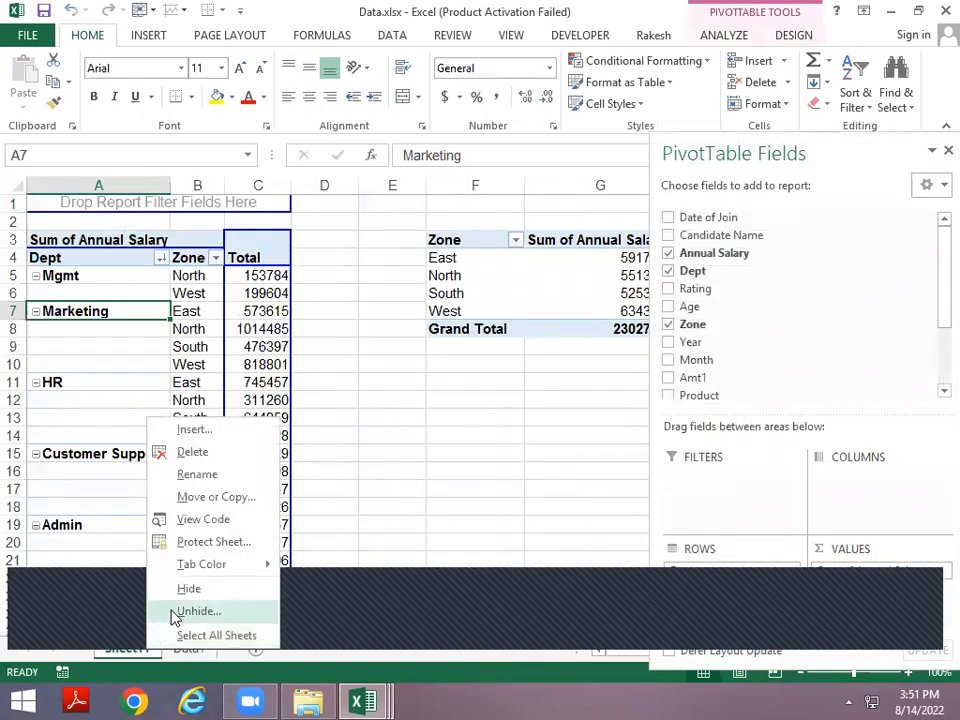
pyautogui.click(186, 525)
pyautogui.click(474, 359)
# Step: Insert a pivot table on a new worksheet from the Data1 data, with Dept in rows and Annual Salary summed in values
pyautogui.press('alt')
pyautogui.press('n')
pyautogui.press('v')
pyautogui.press('Return')
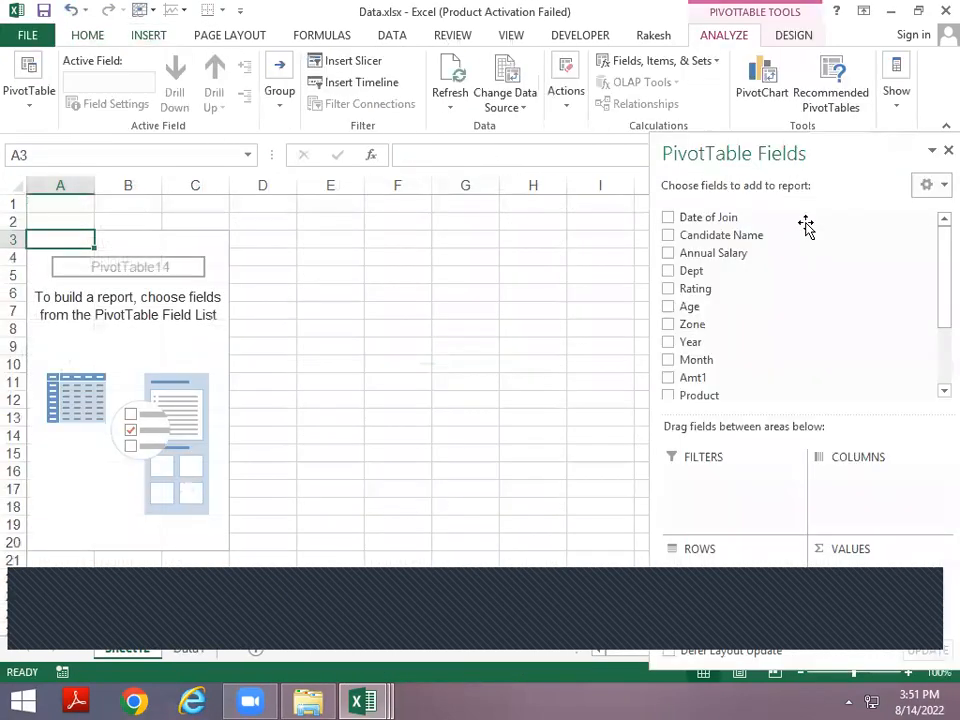
pyautogui.click(669, 274)
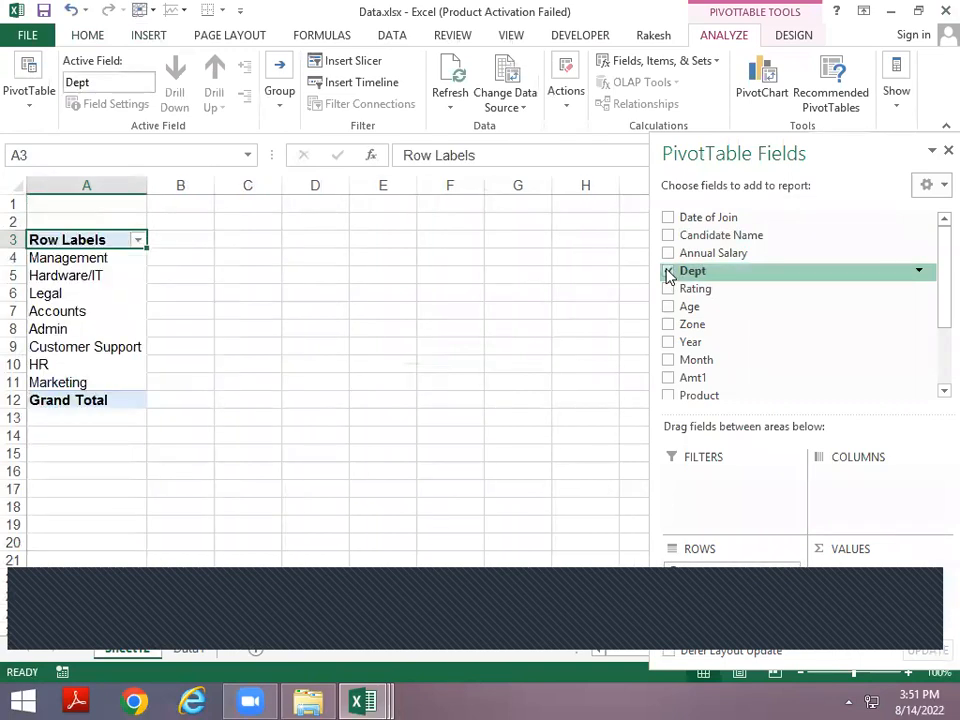
pyautogui.moveTo(697, 254); pyautogui.dragTo(845, 590)
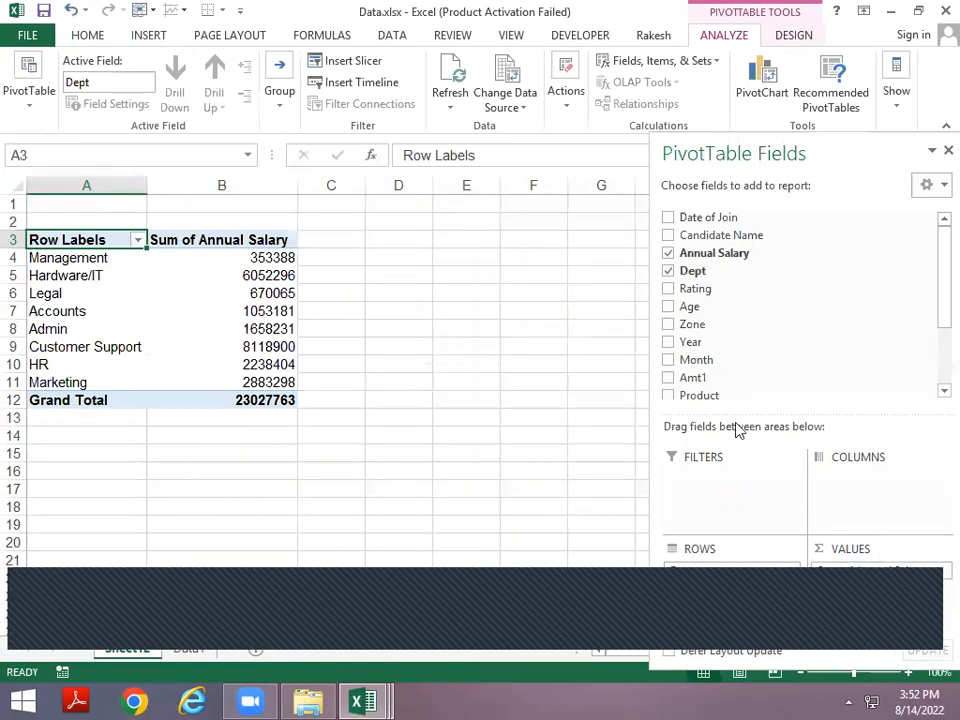
# Step: Try Dept as a second value field showing a count, and remove it from the values area
pyautogui.moveTo(690, 270); pyautogui.dragTo(849, 600)
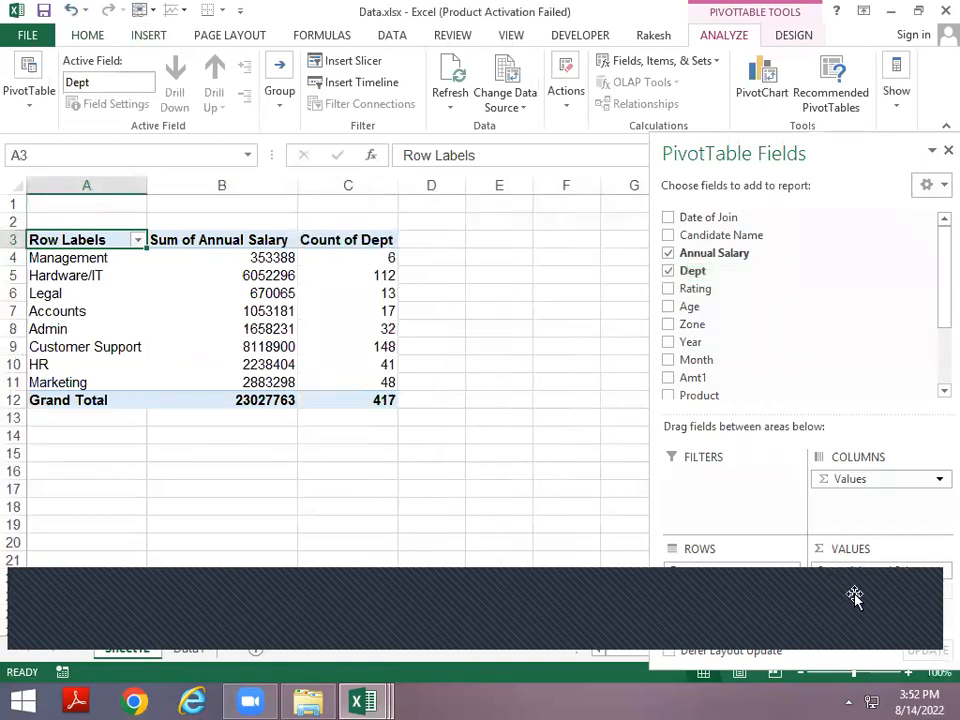
pyautogui.click(855, 597)
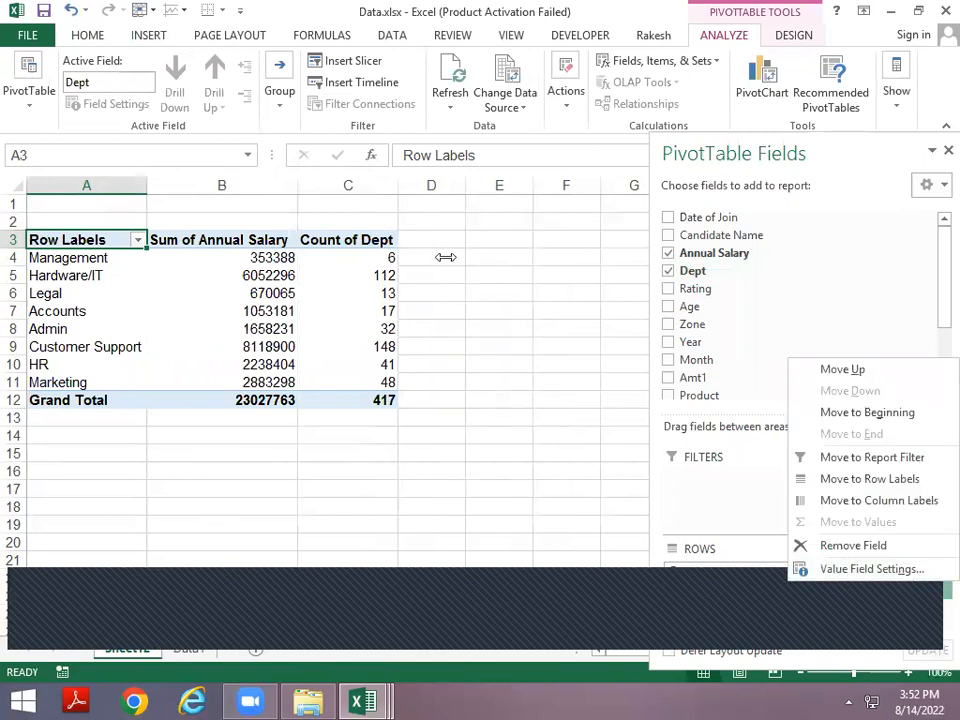
pyautogui.click(318, 273)
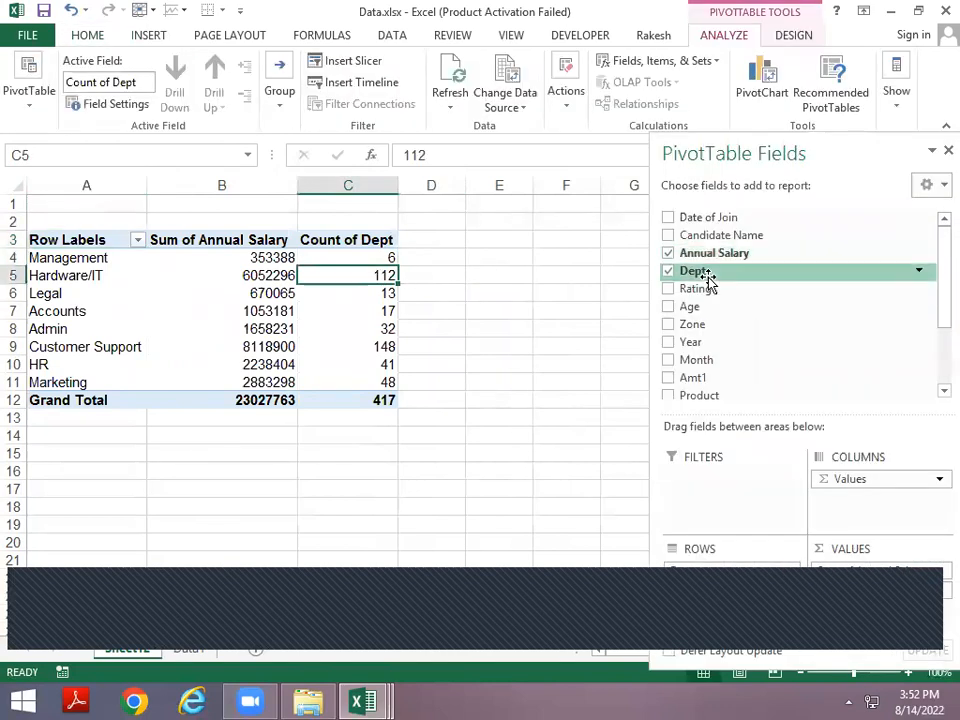
pyautogui.click(850, 590)
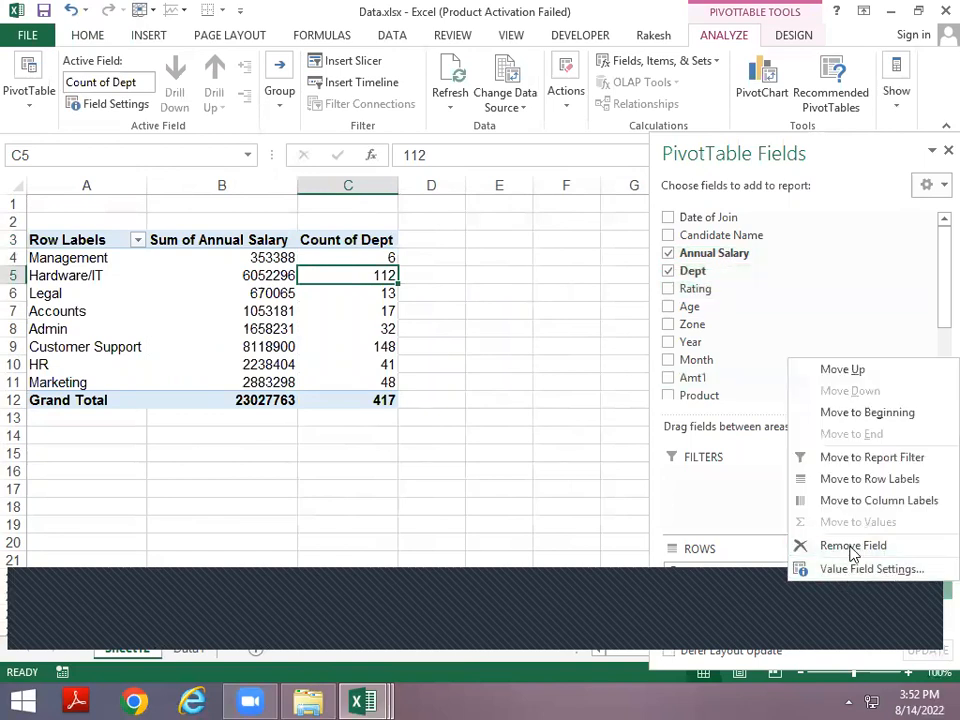
pyautogui.click(853, 546)
# Step: Add Annual Salary as a second value field in the pivot table and summarize it by Count
pyautogui.moveTo(713, 255); pyautogui.dragTo(868, 594)
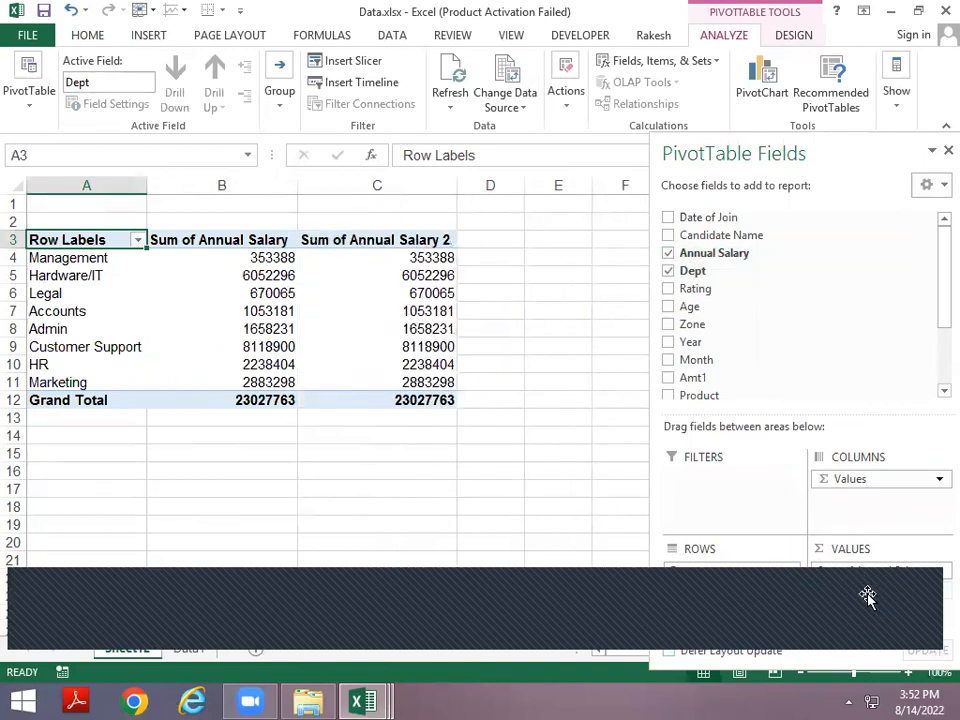
pyautogui.click(868, 596)
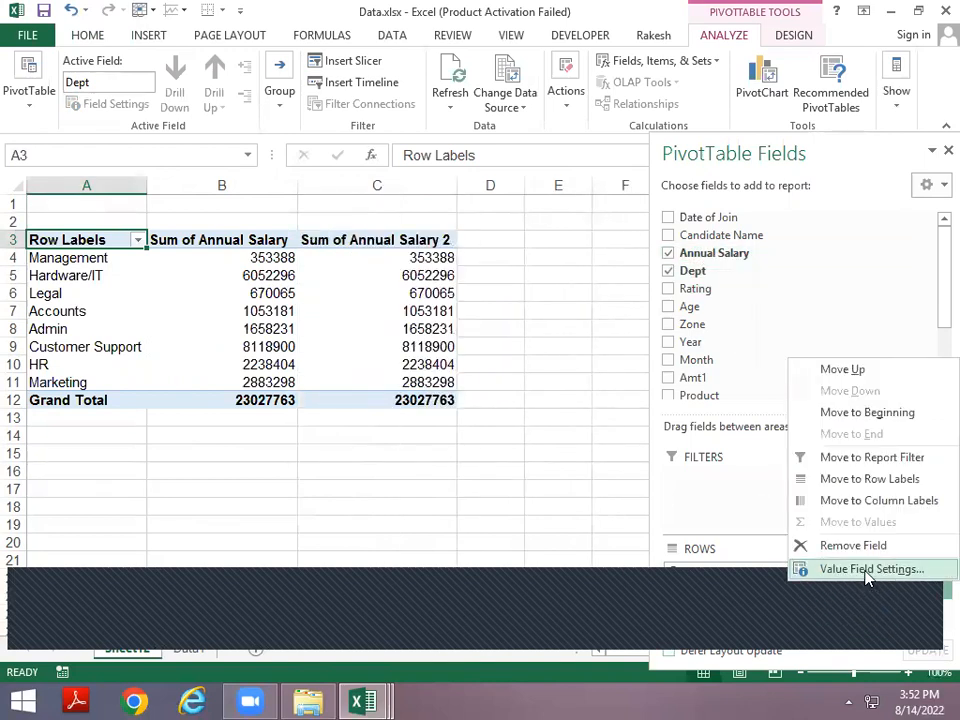
pyautogui.click(868, 578)
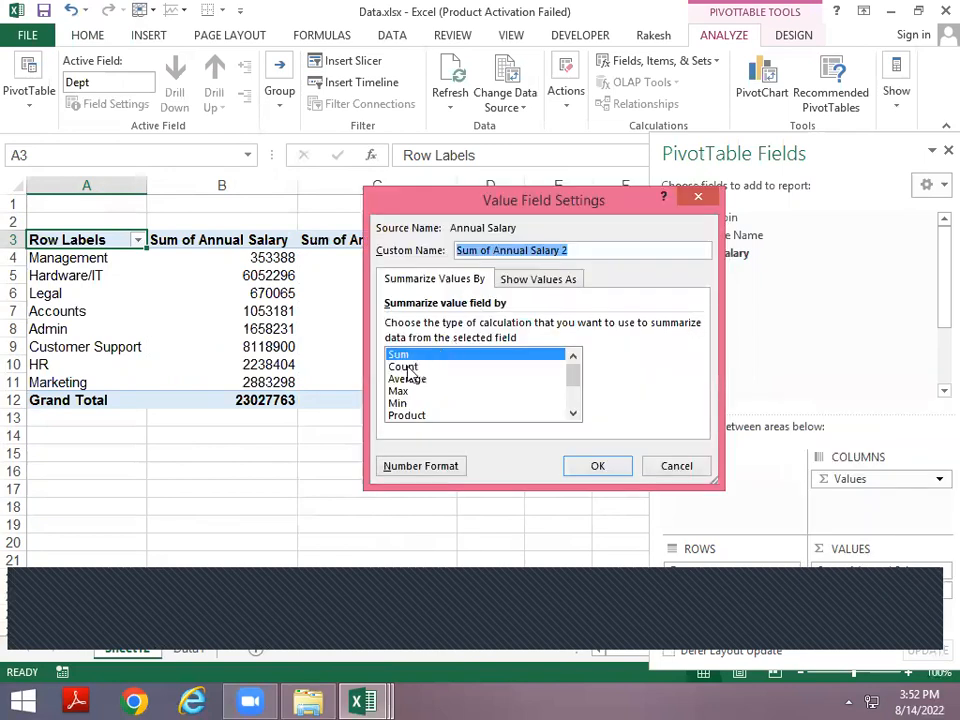
pyautogui.click(440, 367)
pyautogui.click(580, 466)
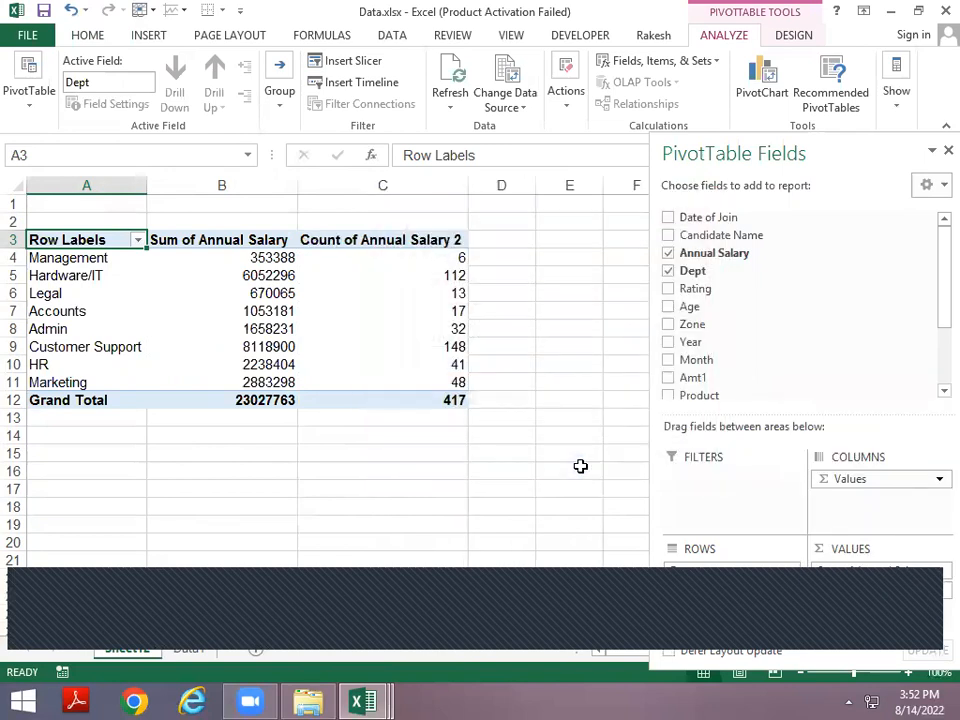
pyautogui.click(446, 277)
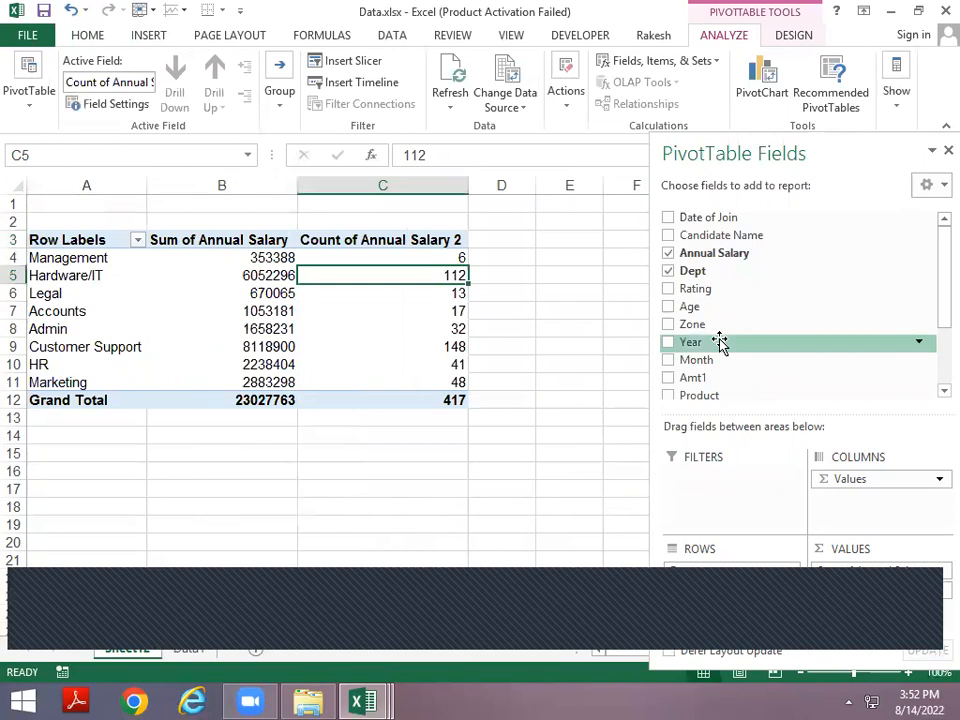
# Step: Add Annual Salary as a third value field and summarize it by Max
pyautogui.moveTo(694, 255); pyautogui.dragTo(855, 624)
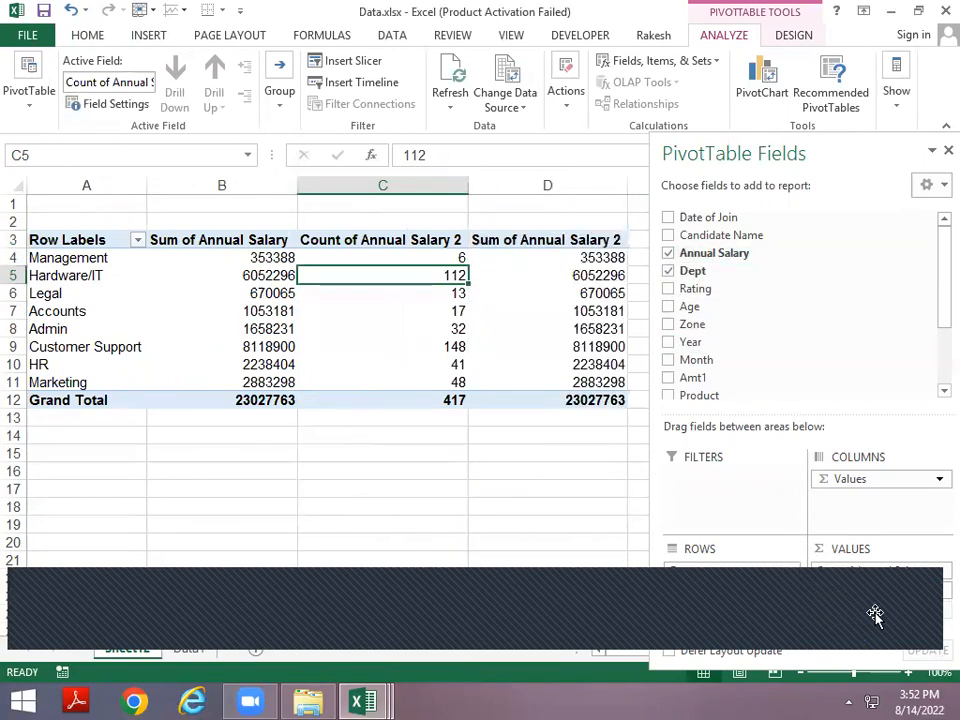
pyautogui.click(874, 619)
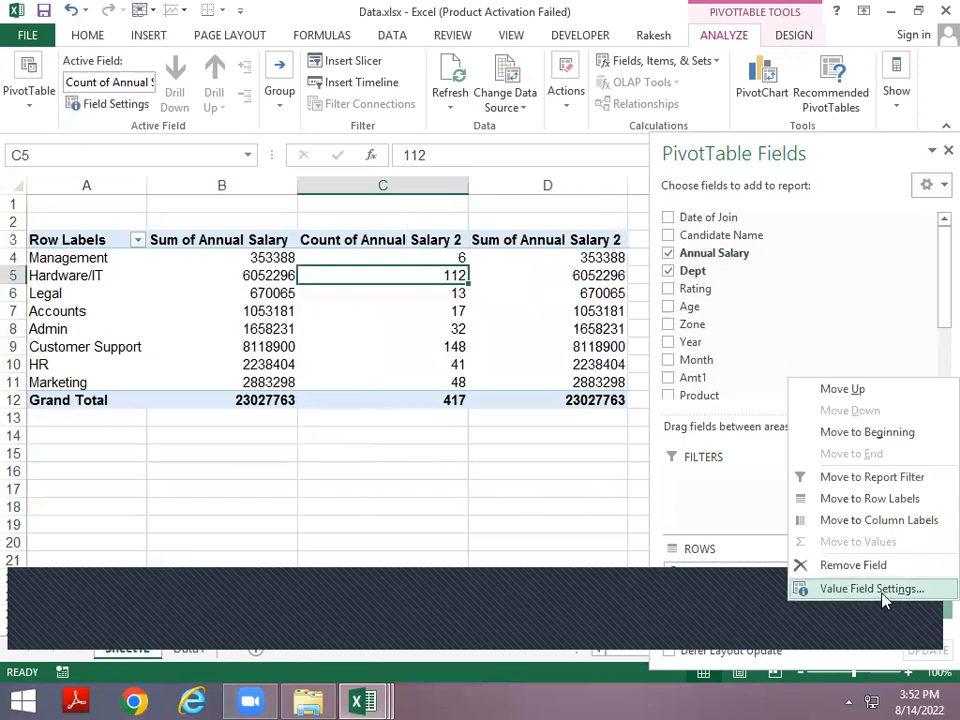
pyautogui.click(870, 589)
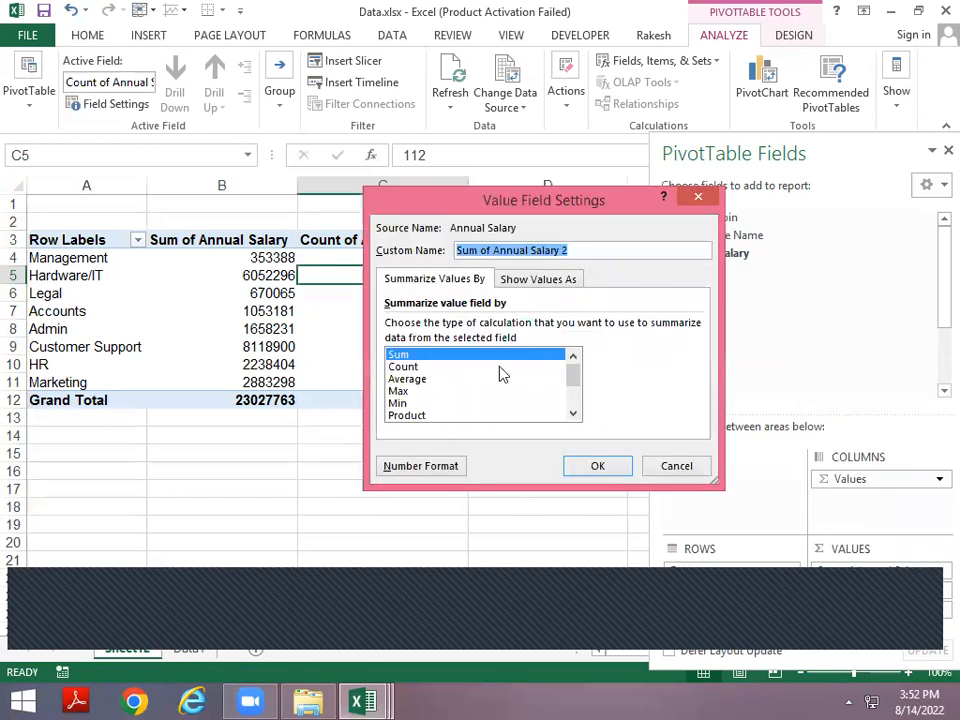
pyautogui.click(405, 393)
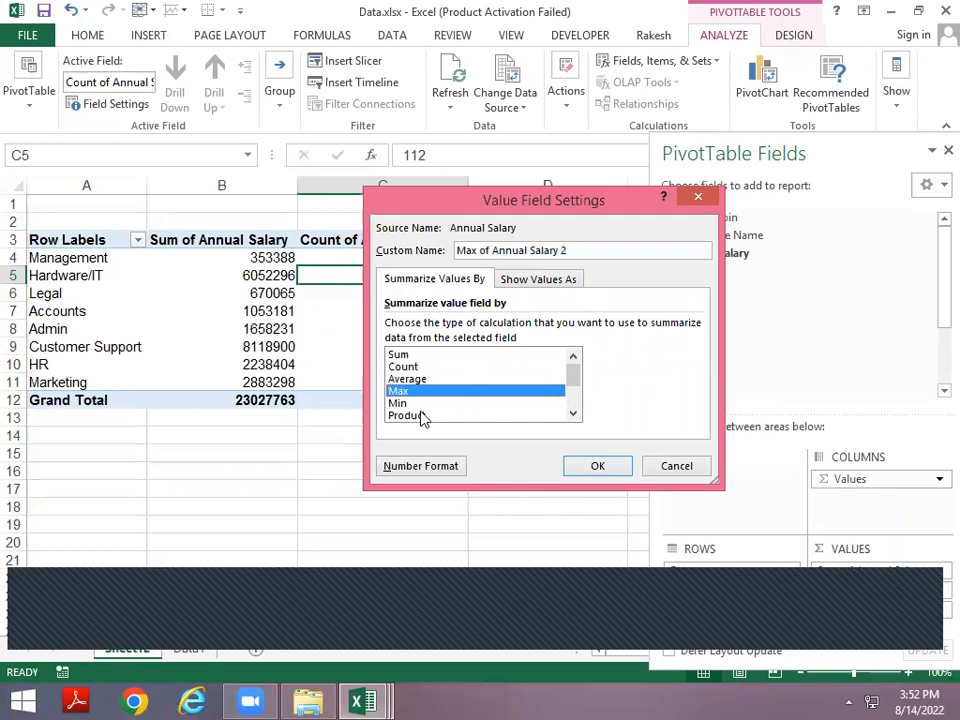
pyautogui.click(596, 466)
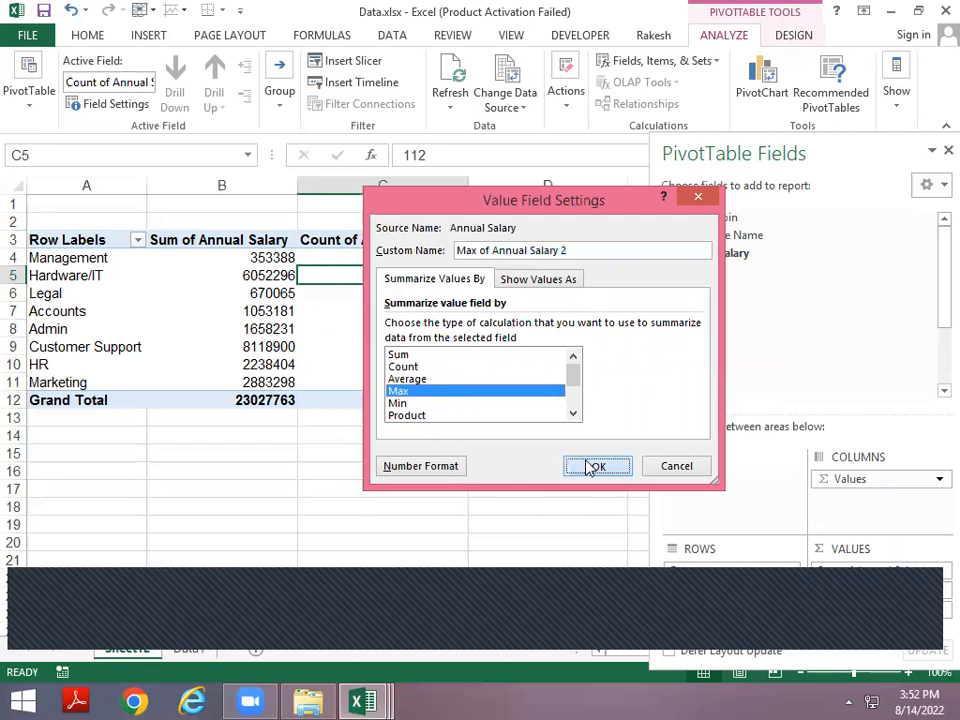
pyautogui.click(578, 268)
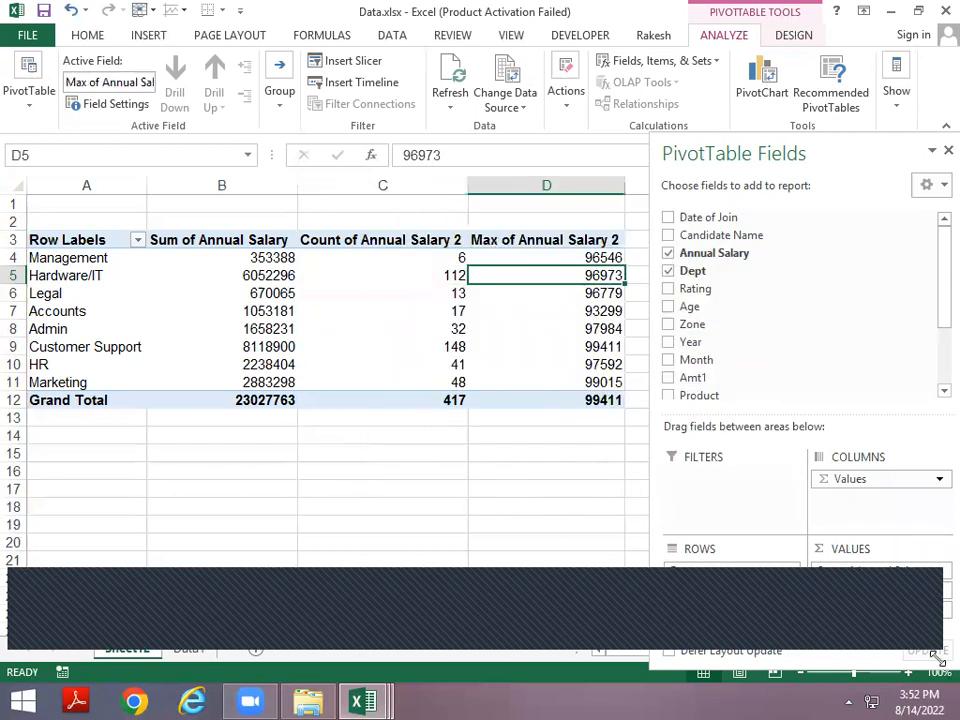
# Step: Examine the Management department's sum, count and maximum salary in the pivot table
pyautogui.press('Home')
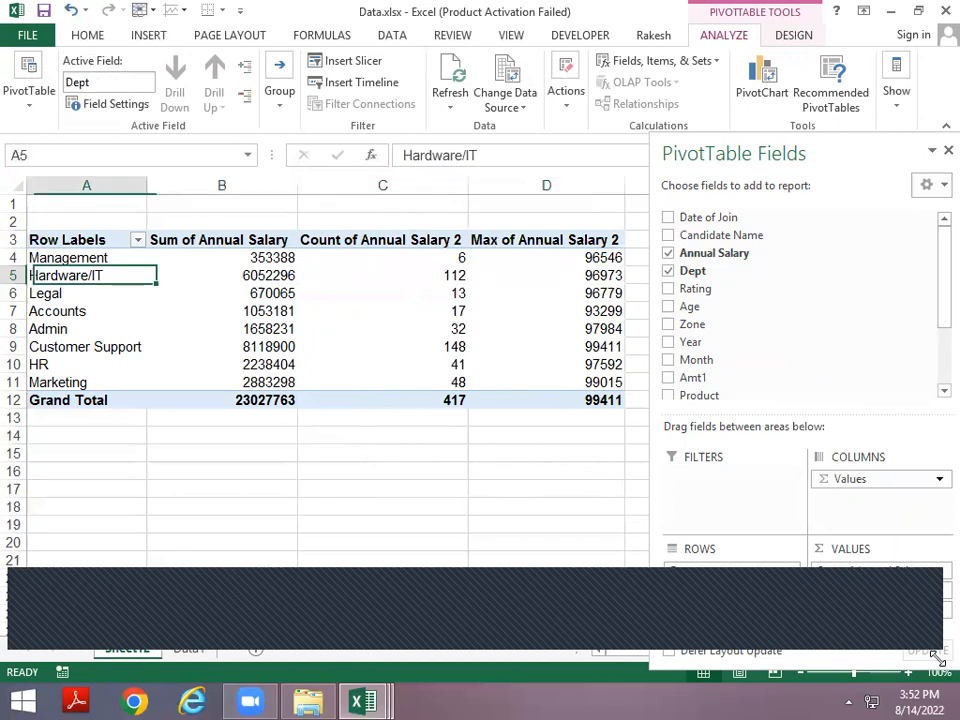
pyautogui.press('Up')
pyautogui.press('Right')
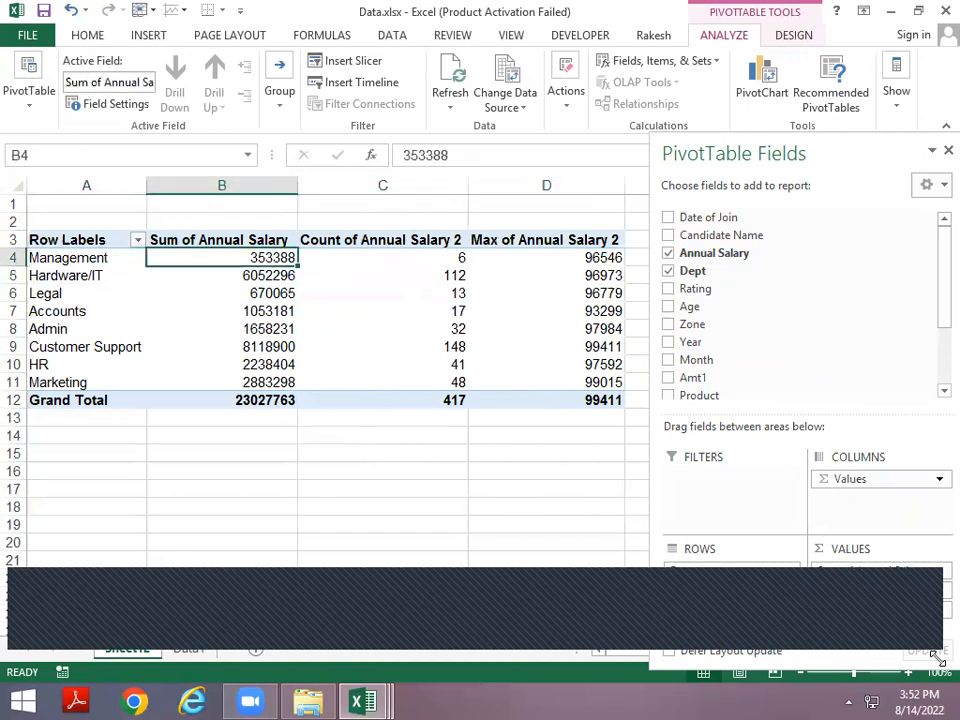
pyautogui.press('Right')
pyautogui.press('Left')
pyautogui.press('Right')
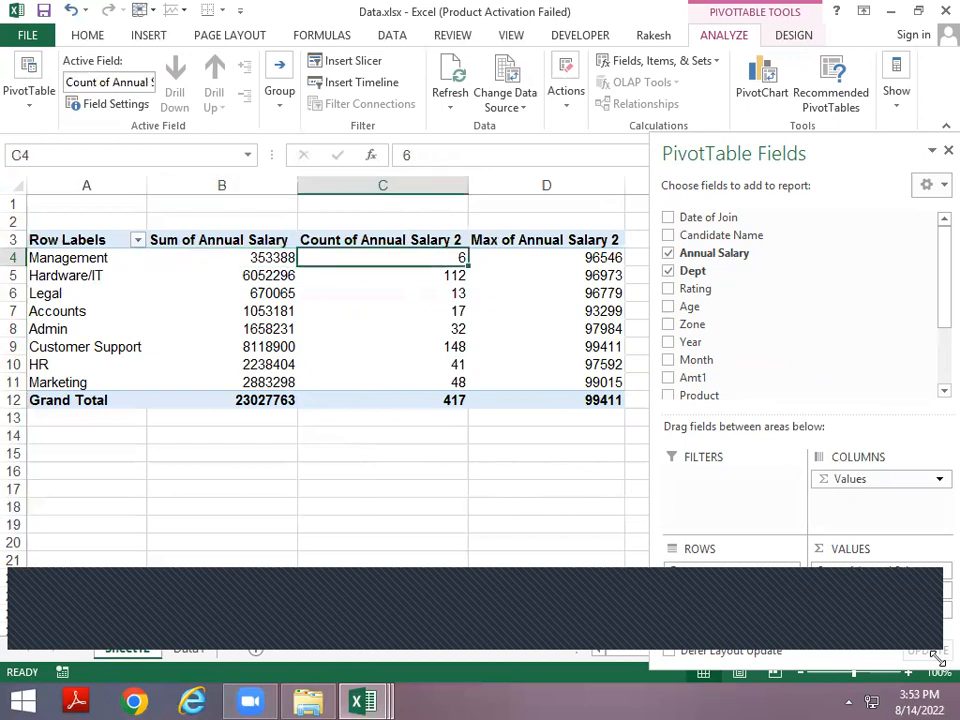
pyautogui.press('Right')
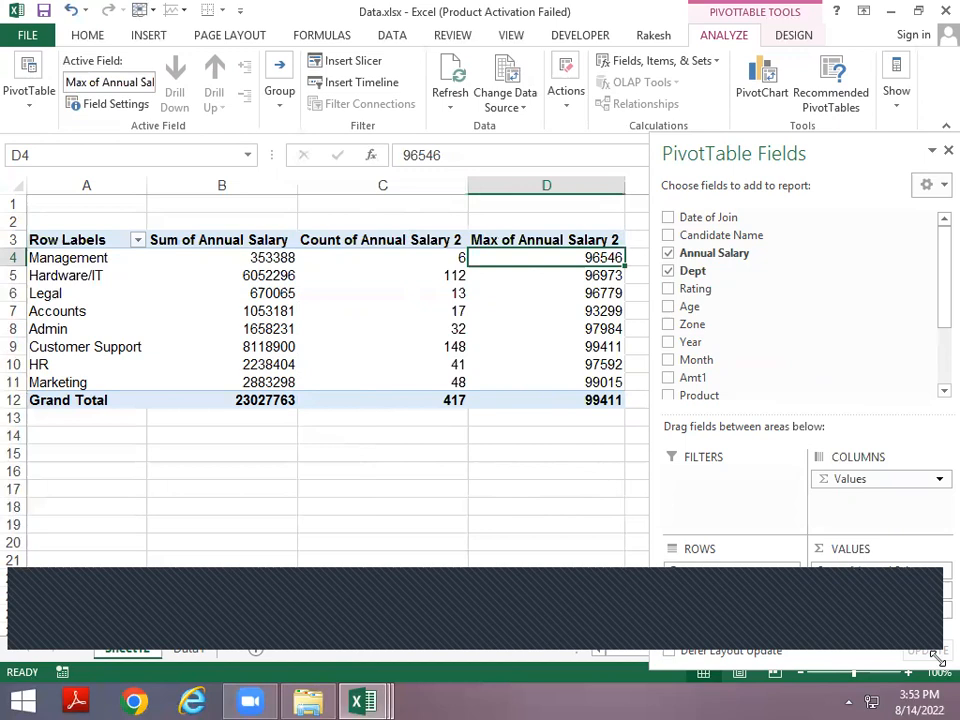
# Step: Turn on filtering for the header row of the Data1 sheet
pyautogui.hotkey('ctrl', 'pagedown')
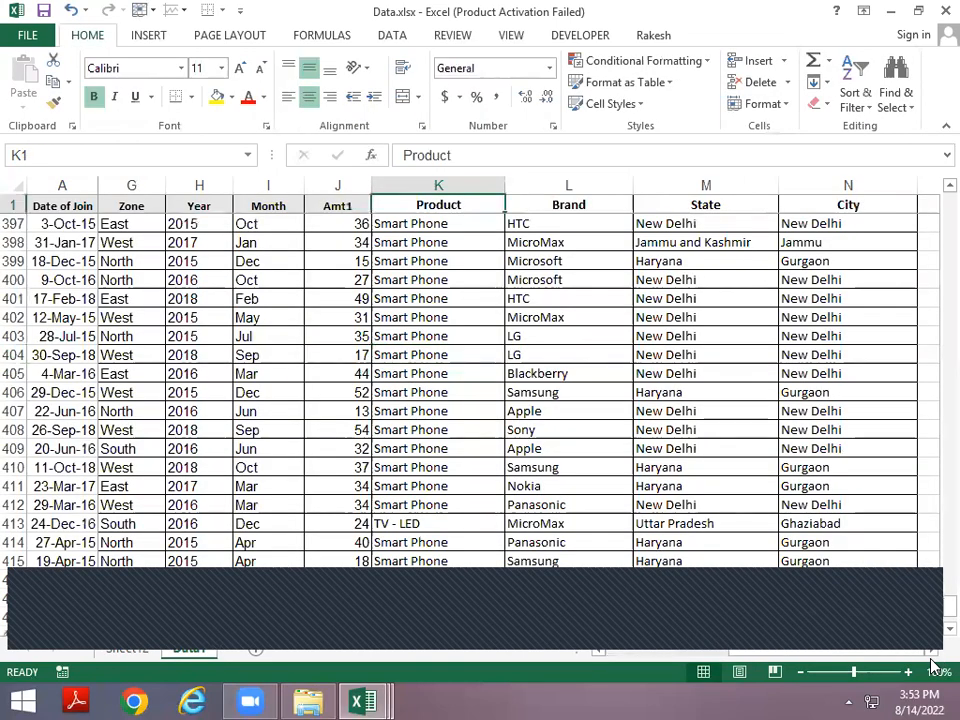
pyautogui.hotkey('ctrl', 'shift', 'l')
pyautogui.hotkey('ctrl', 'Home')
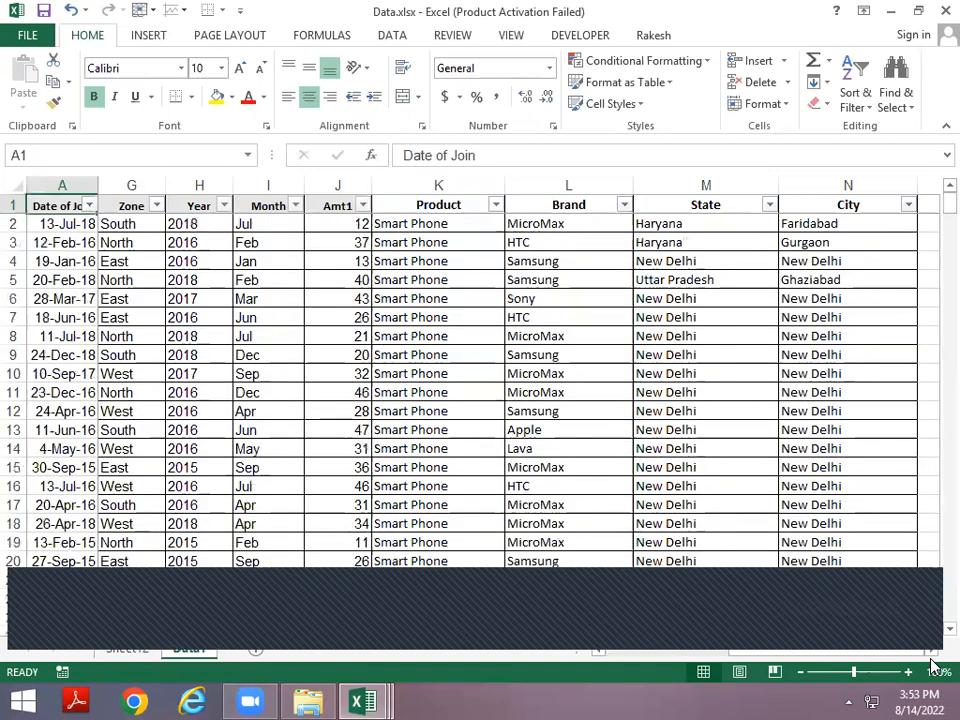
# Step: Filter the Dept column on the Data1 sheet to show only the Management records
pyautogui.press('Right')
pyautogui.press('Right')
pyautogui.press('Right')
pyautogui.hotkey('alt', 'Down')
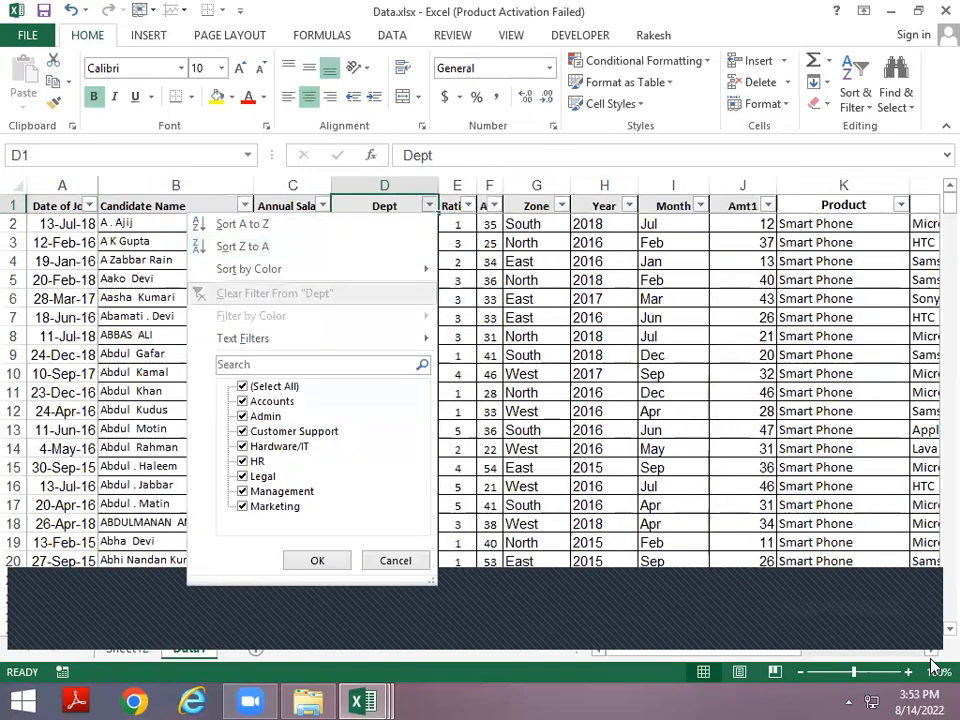
pyautogui.press('space')
pyautogui.press('Down')
pyautogui.press('Down')
pyautogui.press('Down')
pyautogui.press('Down')
pyautogui.press('Down')
pyautogui.press('Down')
pyautogui.press('Down')
pyautogui.press('space')
pyautogui.press('Tab')
pyautogui.press('Return')
pyautogui.press('Up')
pyautogui.press('Right')
pyautogui.press('Right')
pyautogui.press('Right')
pyautogui.press('Right')
pyautogui.press('Right')
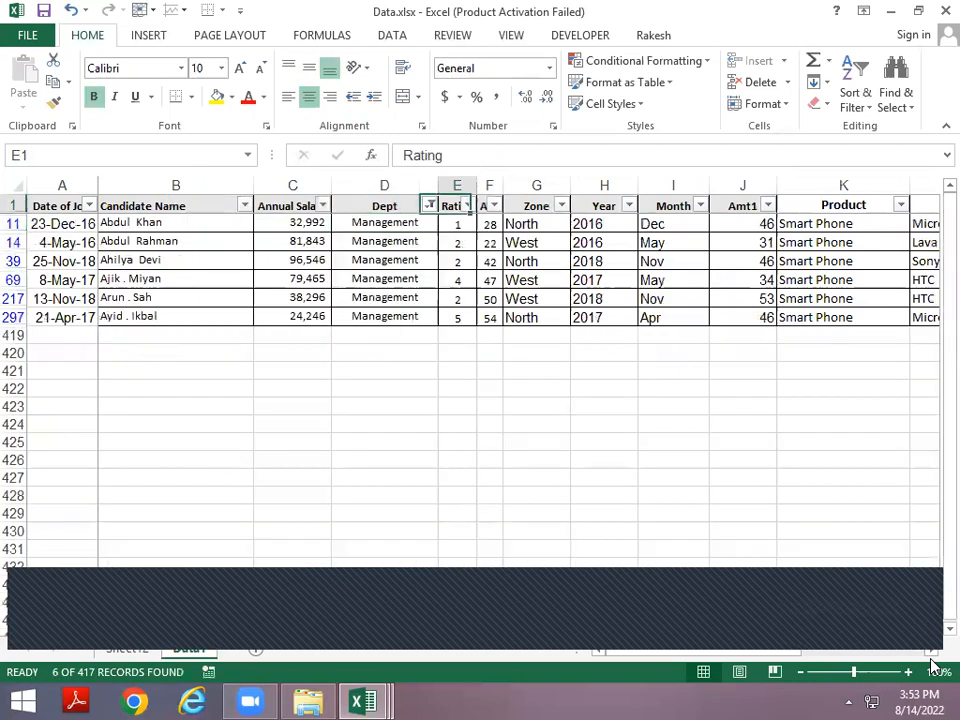
# Step: Check the filtered Management records' Annual Salary values in the column's filter list, and return to the pivot table sheet
pyautogui.press('Home')
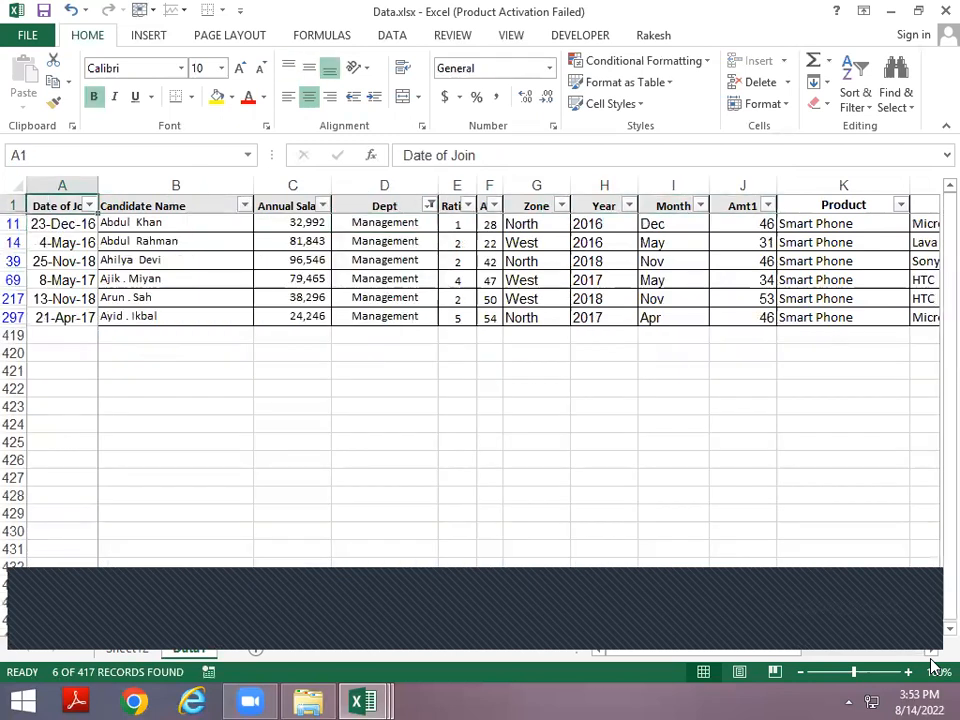
pyautogui.press('Right')
pyautogui.press('Right')
pyautogui.hotkey('alt', 'Down')
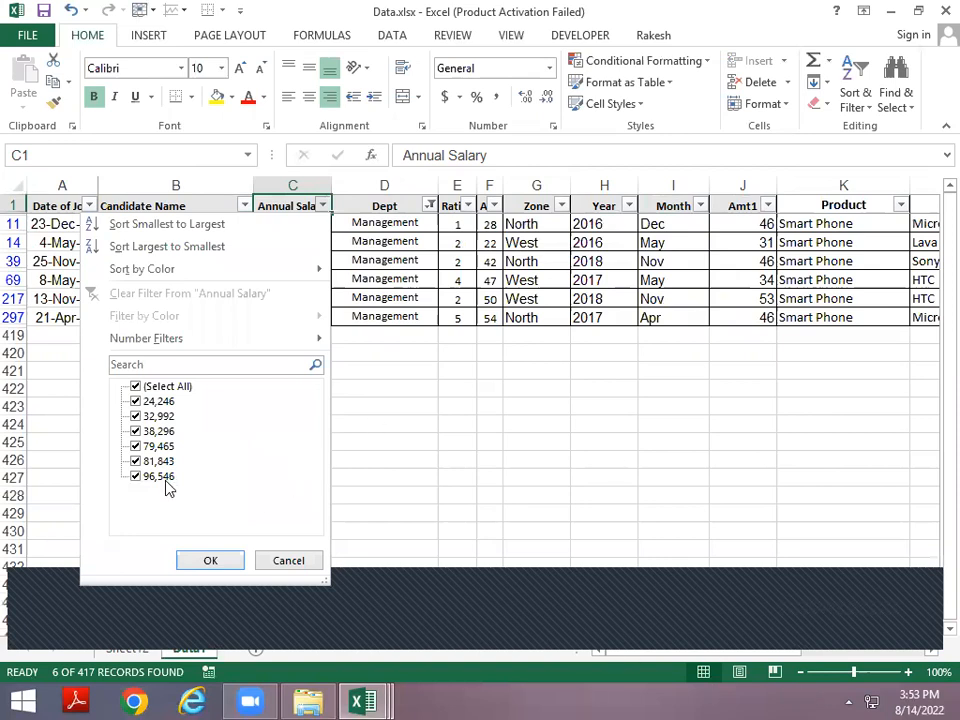
pyautogui.press('Escape')
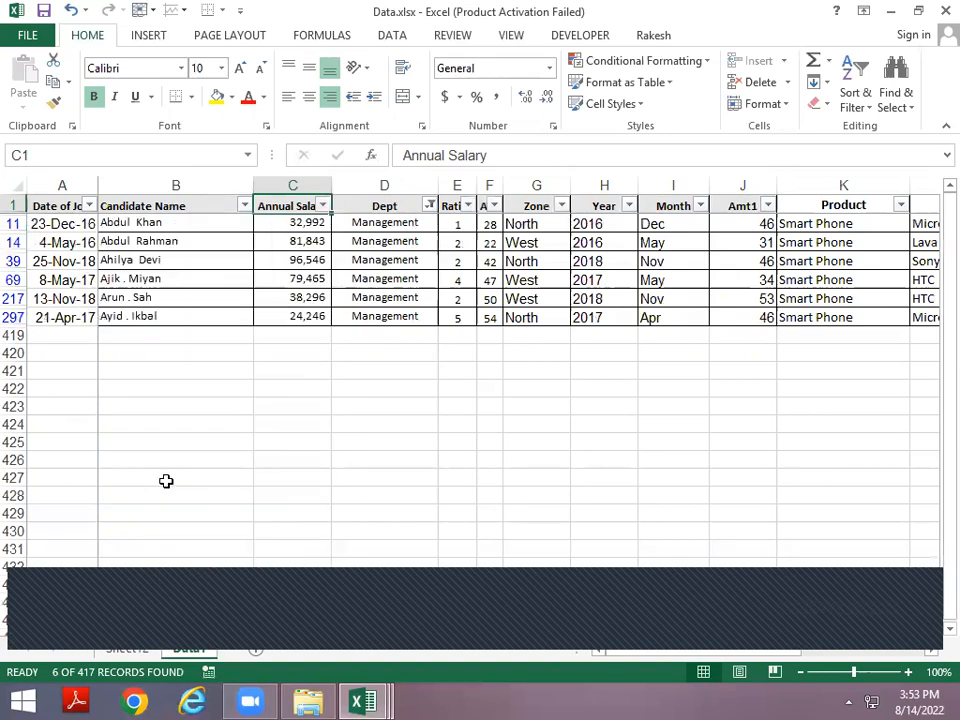
pyautogui.hotkey('ctrl', 'pageup')
pyautogui.press('Up')
pyautogui.press('Down')
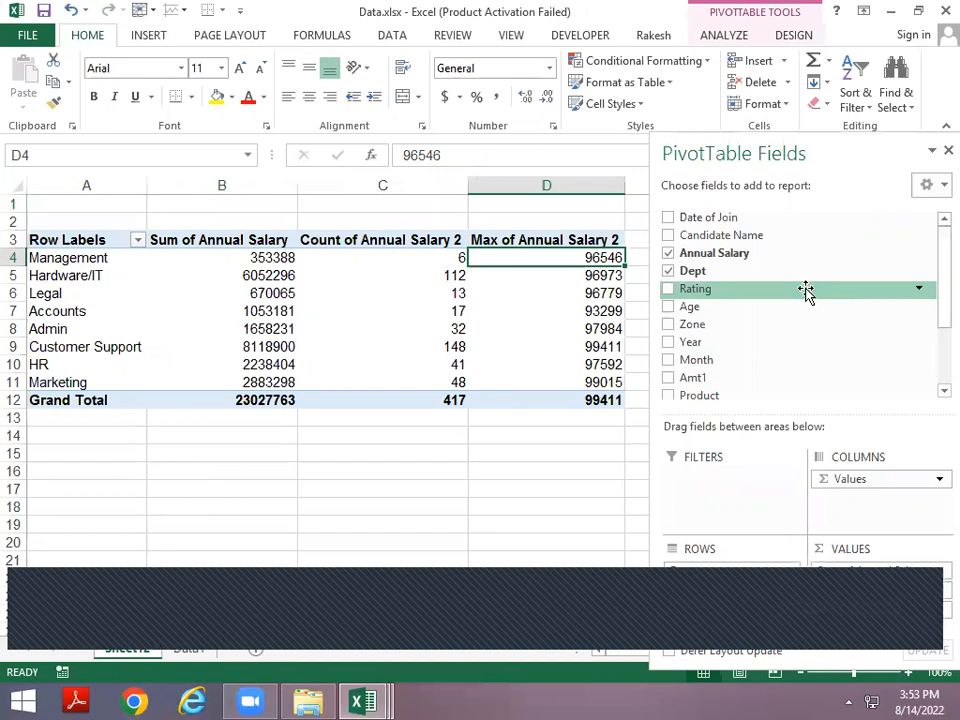
# Step: Add Annual Salary to the values area of the pivot table as a fourth value field
pyautogui.moveTo(716, 253); pyautogui.dragTo(864, 618)
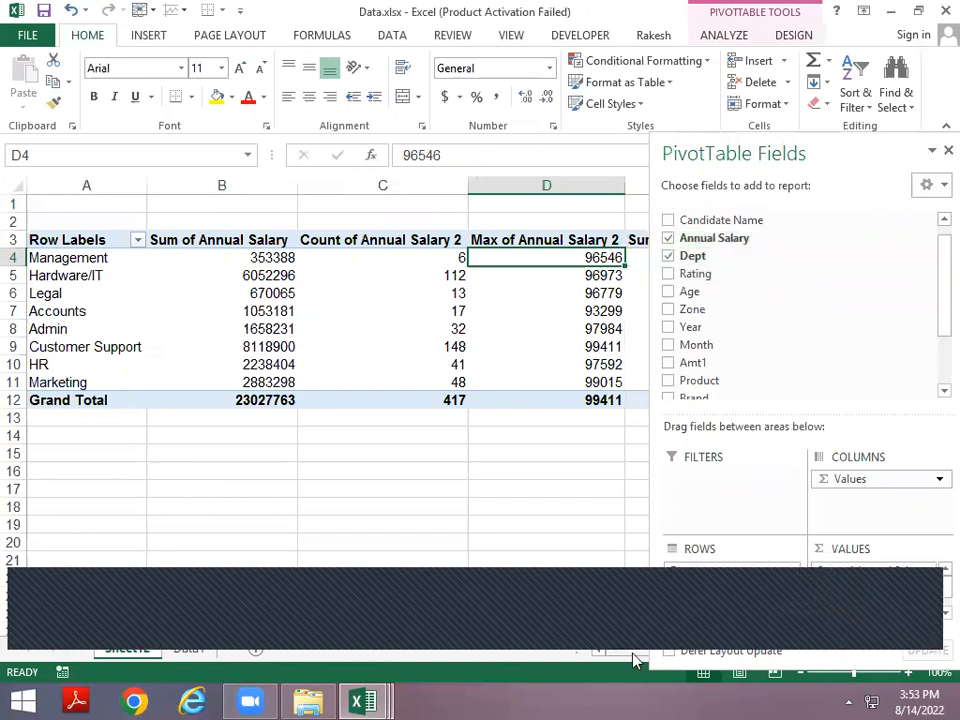
pyautogui.click(591, 439)
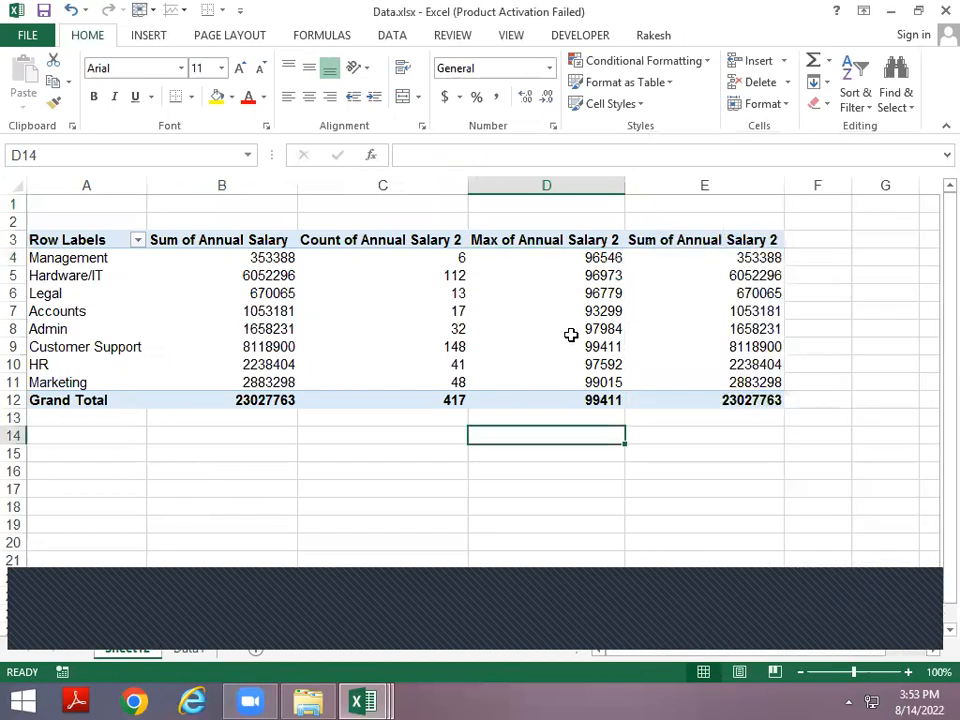
pyautogui.click(700, 240)
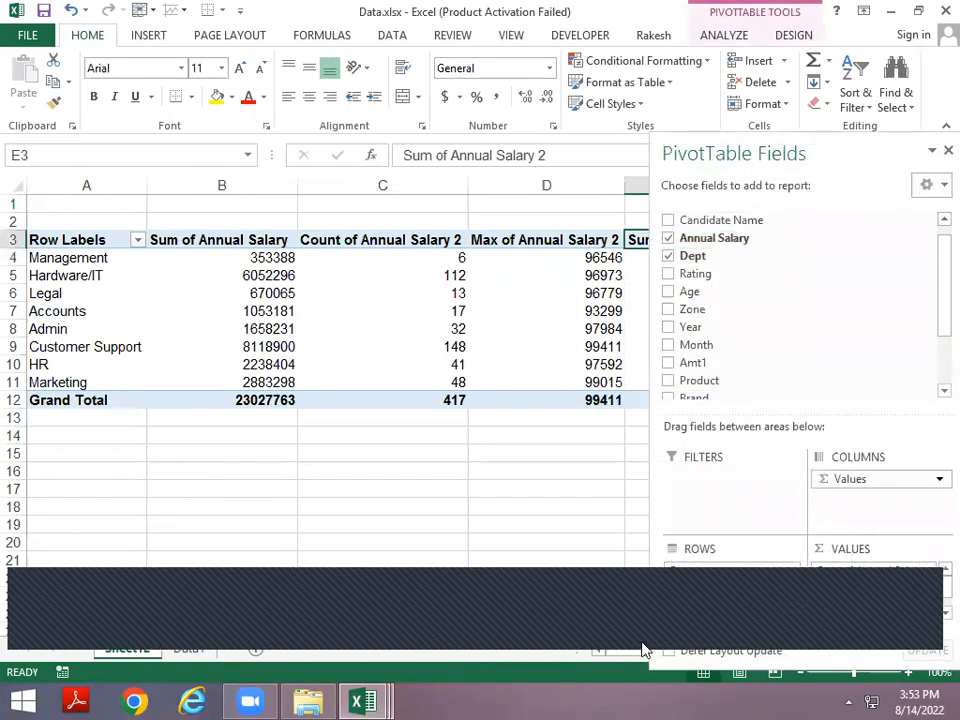
pyautogui.click(500, 485)
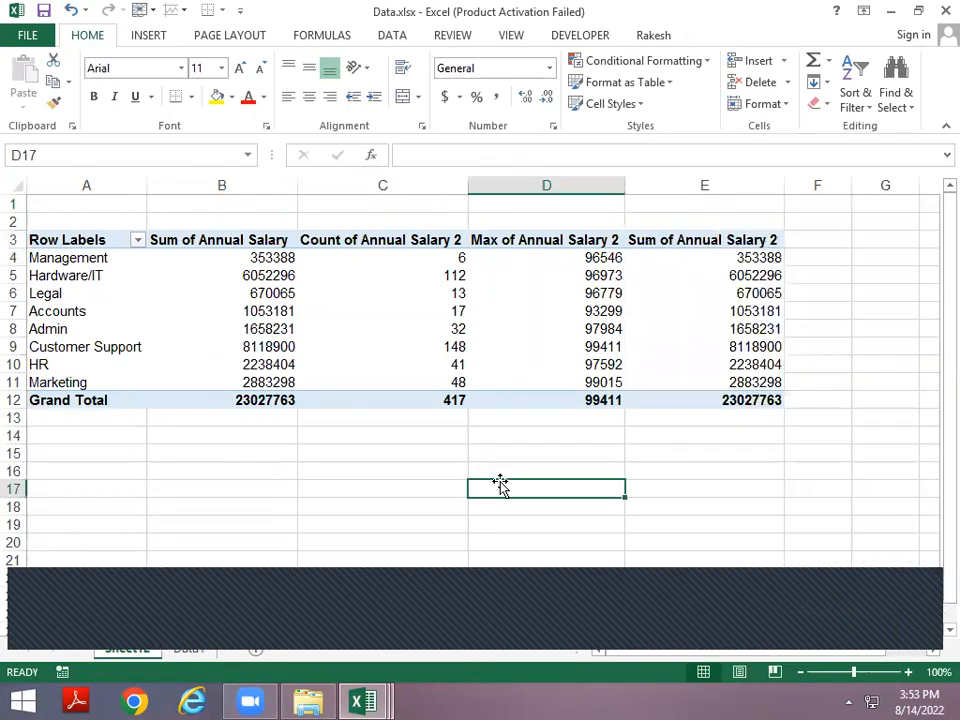
pyautogui.press('Right')
pyautogui.press('Right')
pyautogui.press('Right')
pyautogui.press('Right')
pyautogui.press('Right')
pyautogui.press('Right')
pyautogui.press('Right')
pyautogui.press('Right')
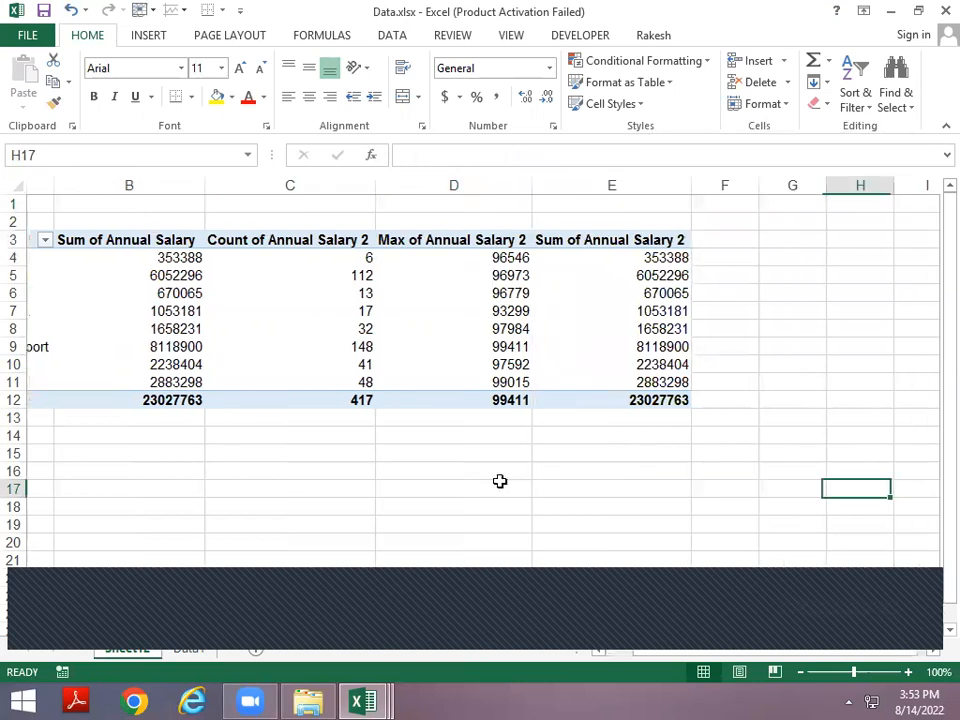
# Step: Change the newly added fourth Annual Salary value field to summarize by Min
pyautogui.click(274, 293)
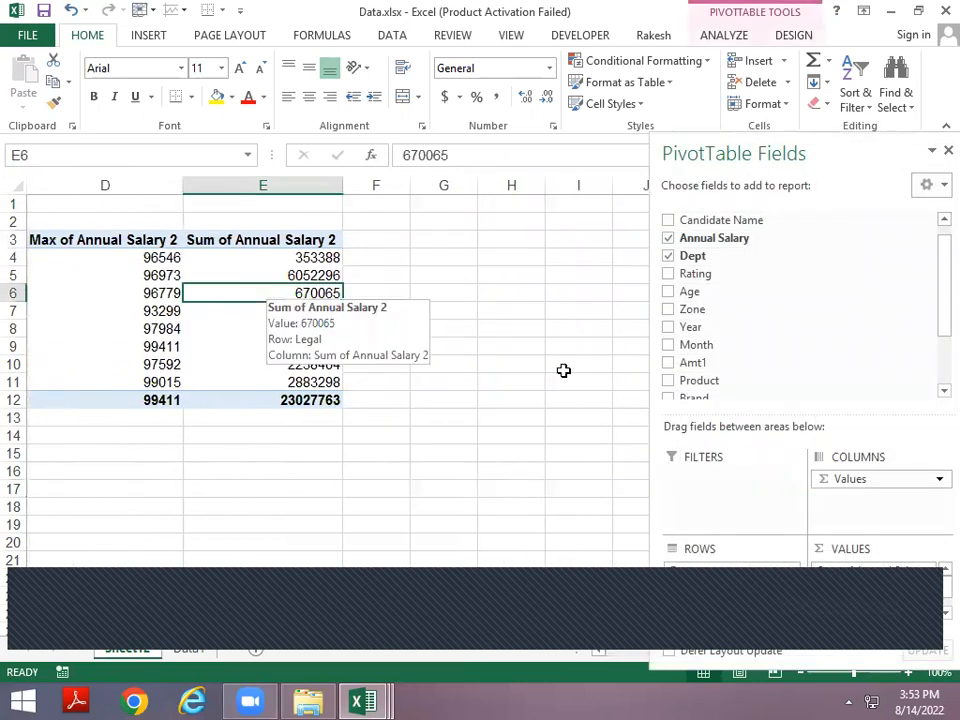
pyautogui.click(885, 601)
pyautogui.click(880, 591)
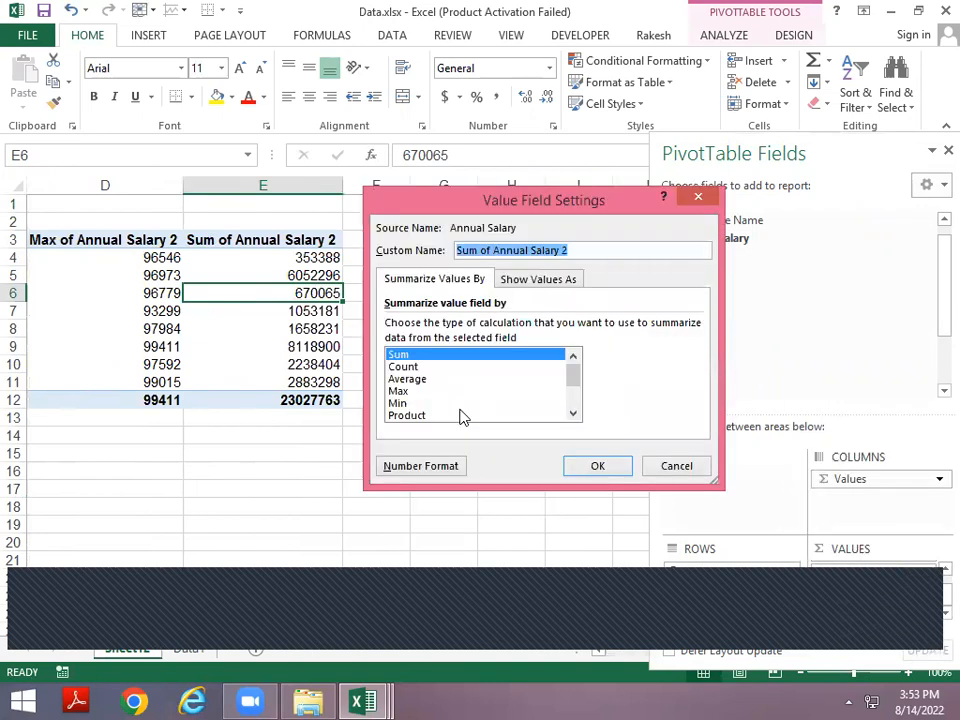
pyautogui.click(405, 392)
pyautogui.click(400, 403)
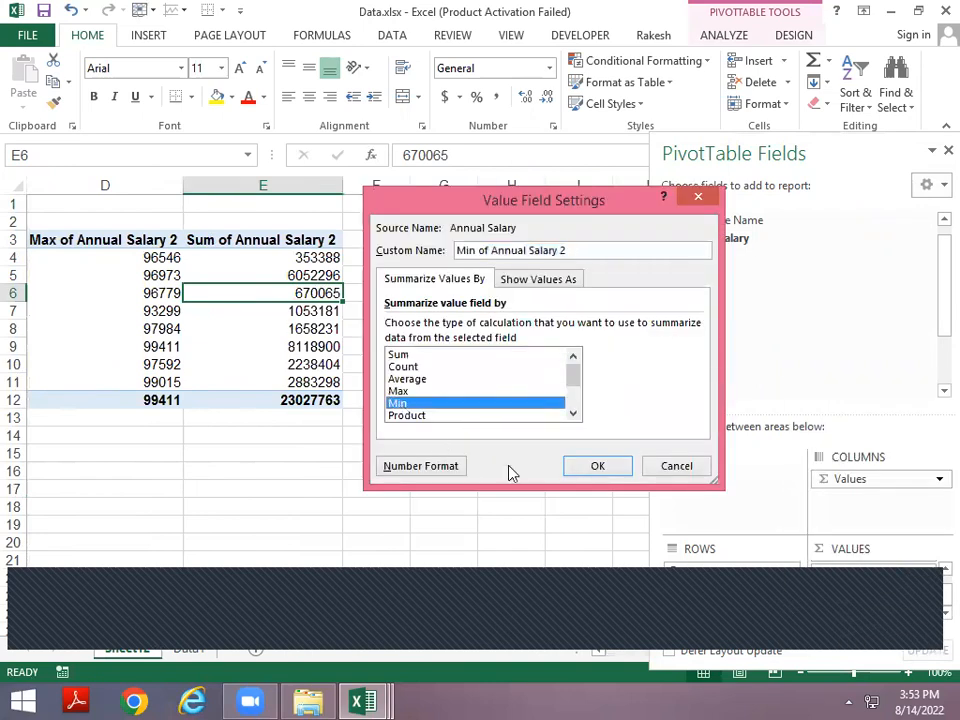
pyautogui.click(588, 468)
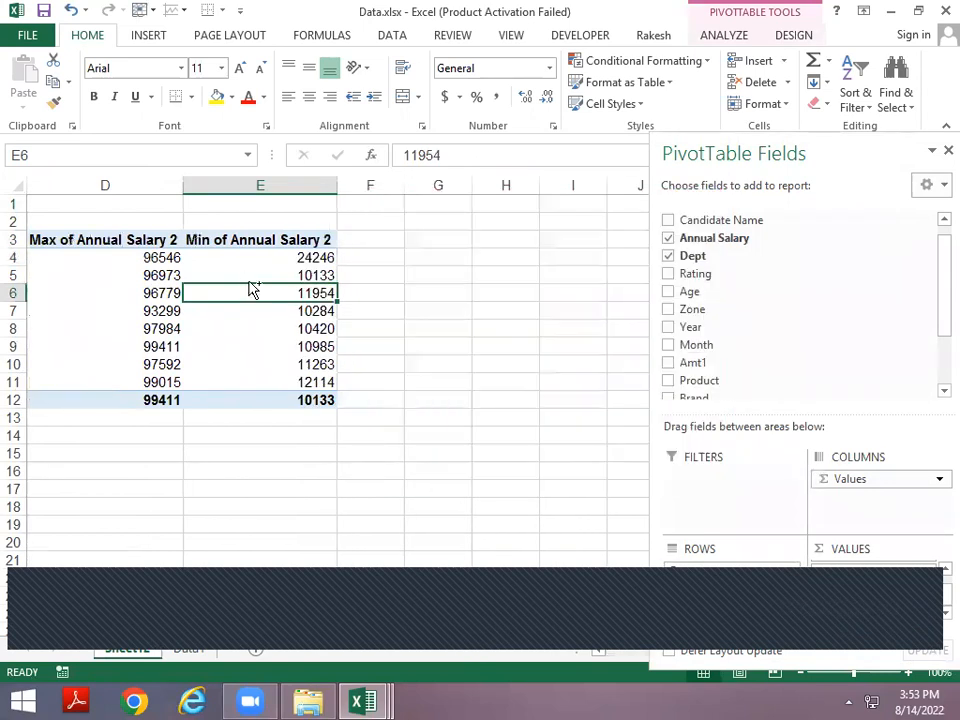
# Step: Review the Management row across the salary value columns from its label to the Max column
pyautogui.hotkey('ctrl', 'Left')
pyautogui.press('Up')
pyautogui.press('Up')
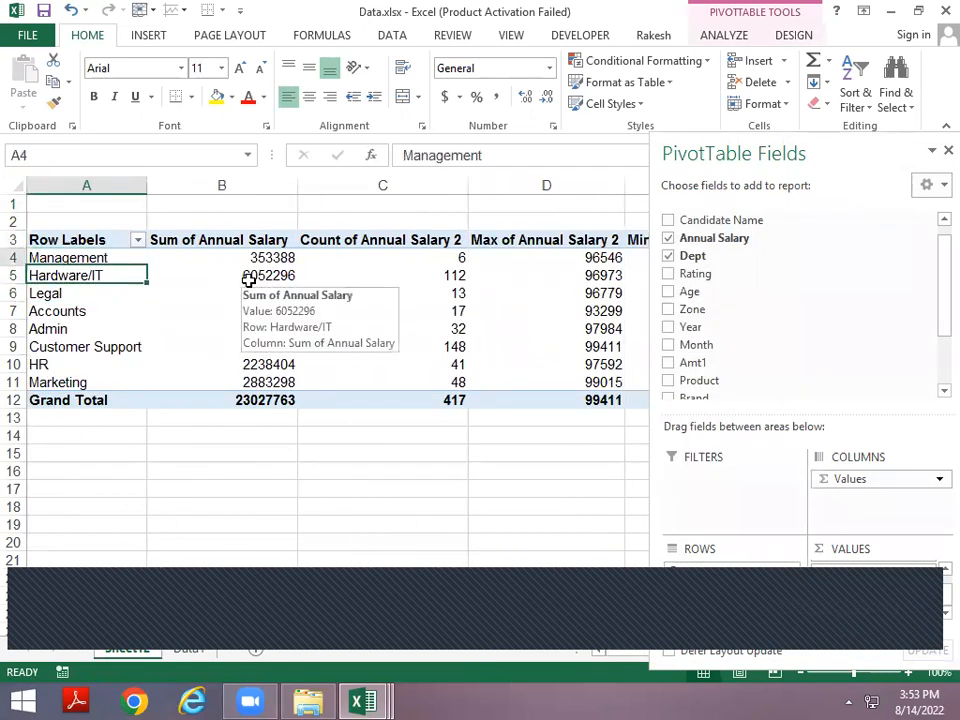
pyautogui.press('Right')
pyautogui.press('Right')
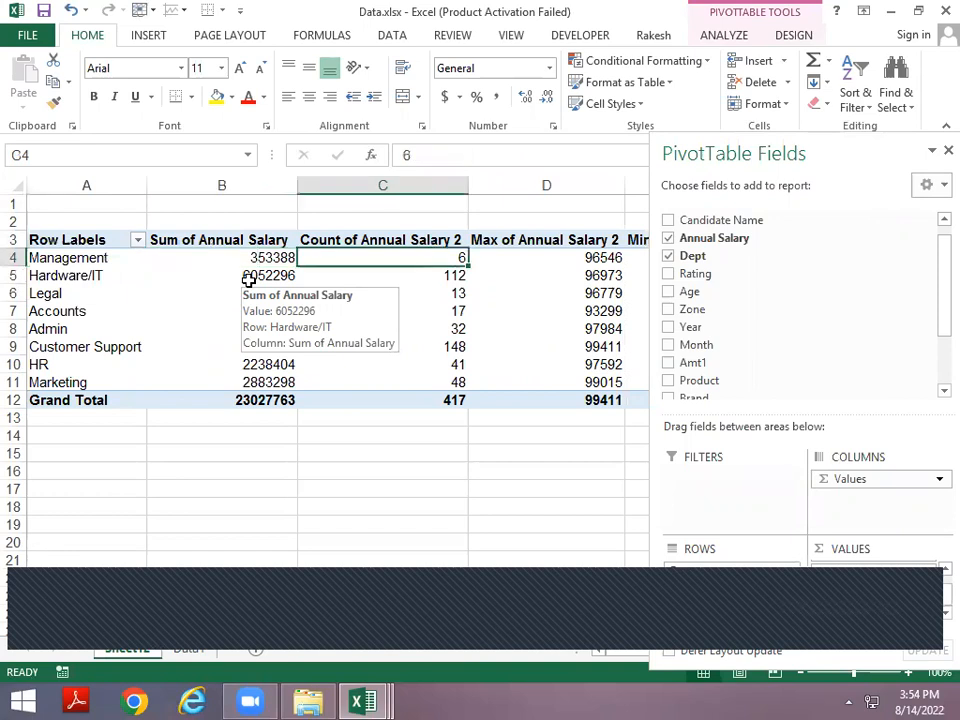
pyautogui.press('Right')
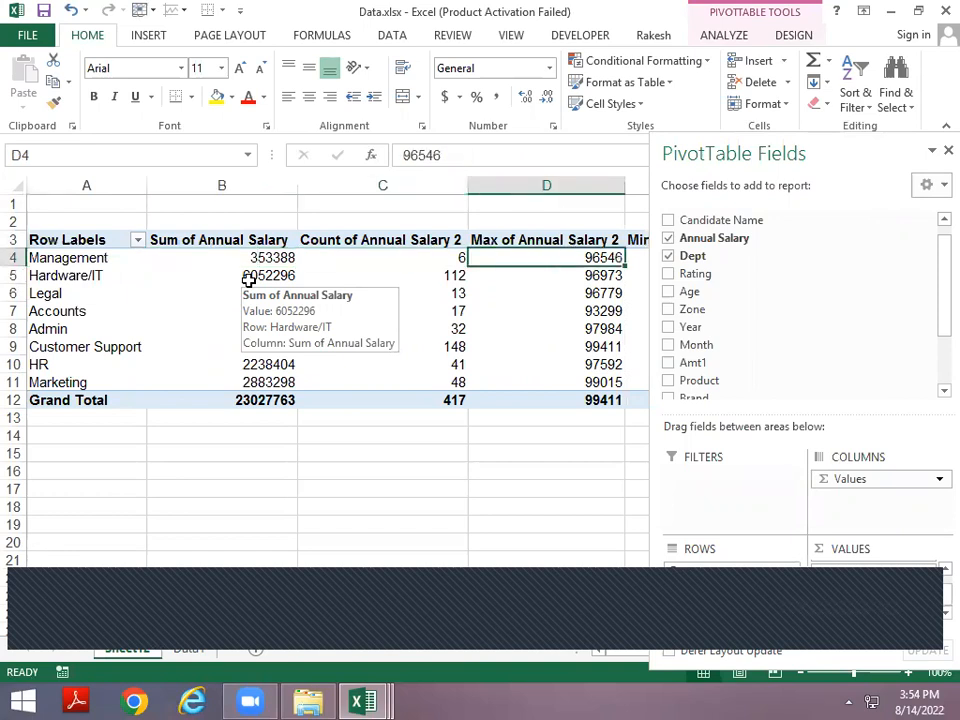
# Step: Review the Management row's Min of Annual Salary value alongside its sum, count and max
pyautogui.press('Up')
pyautogui.press('Down')
pyautogui.press('Right')
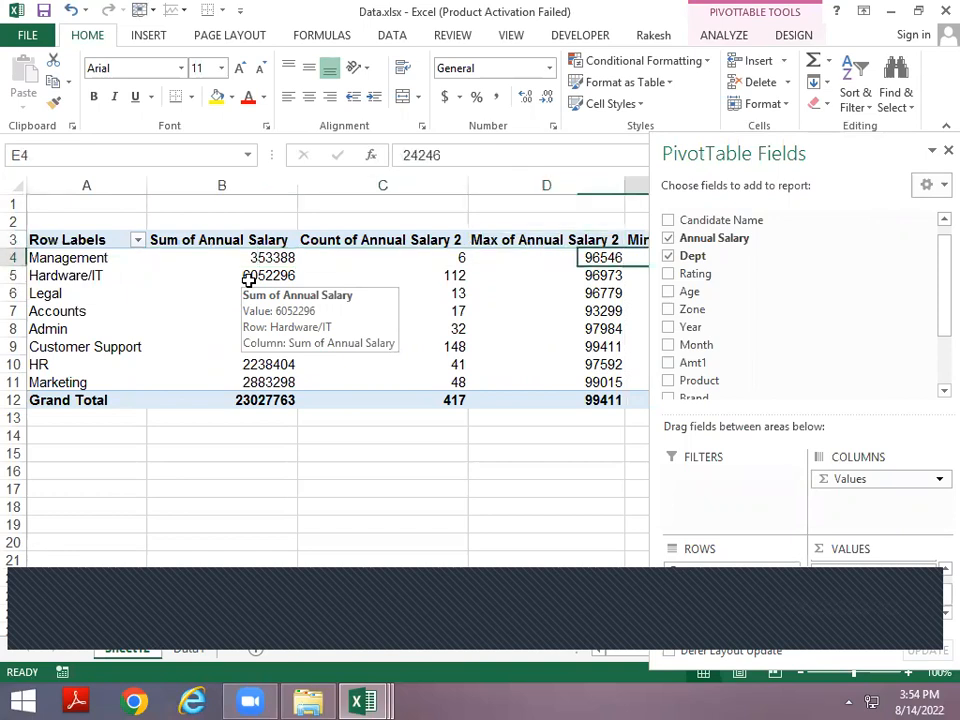
pyautogui.press('Right')
pyautogui.press('Right')
pyautogui.press('Right')
pyautogui.press('Right')
pyautogui.press('Left')
pyautogui.press('Left')
pyautogui.press('Left')
pyautogui.press('Left')
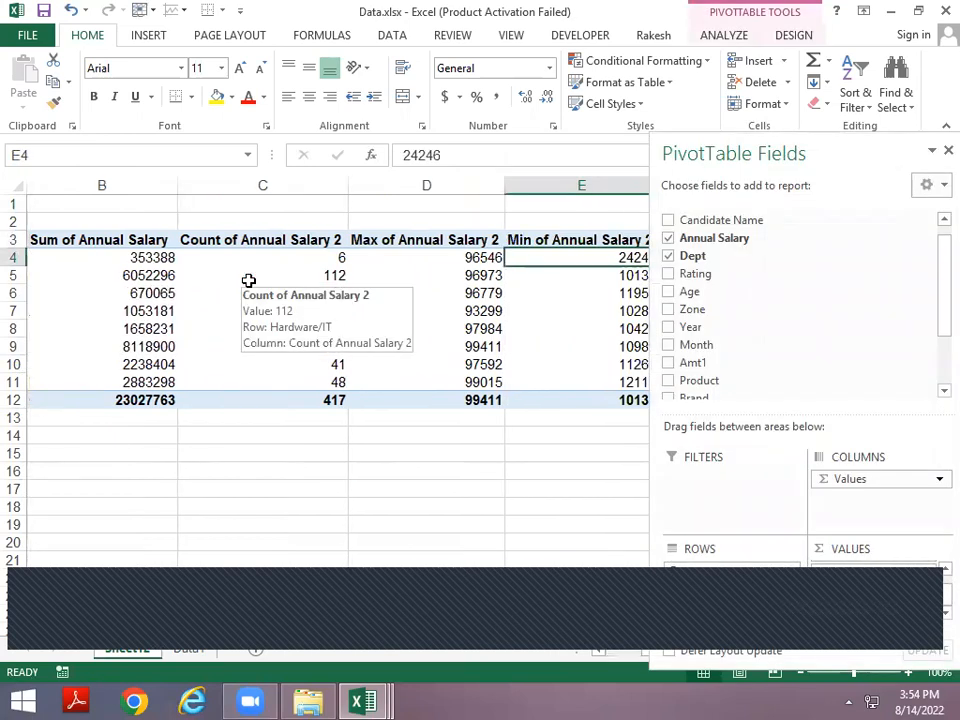
pyautogui.press('Right')
pyautogui.press('Right')
pyautogui.press('Right')
pyautogui.press('Left')
pyautogui.press('Left')
pyautogui.press('Left')
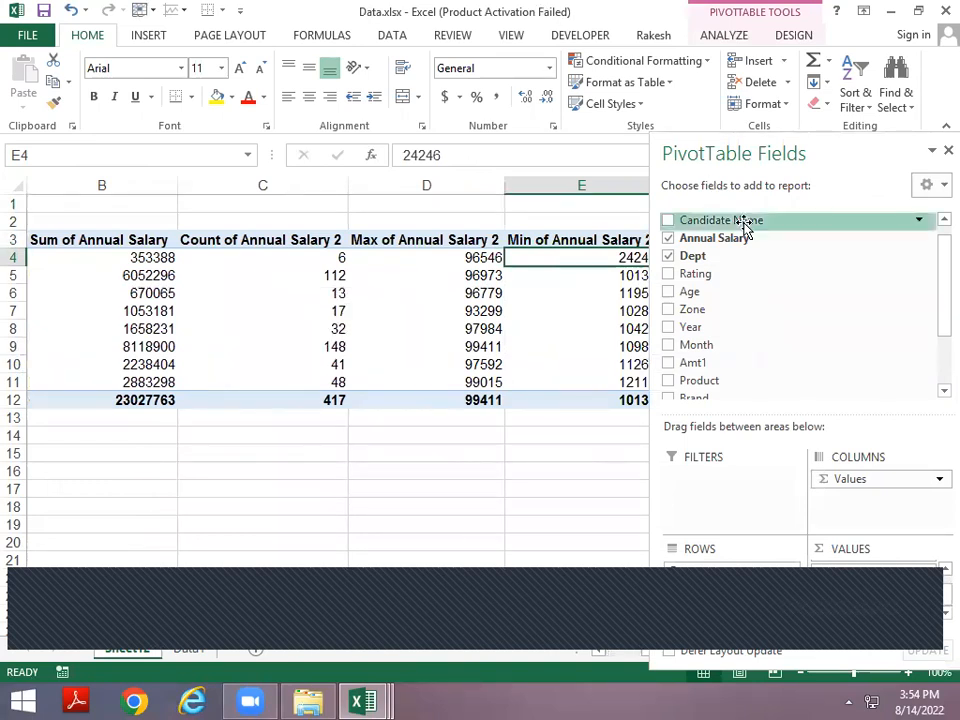
# Step: Check the source records behind Management's Min of Annual Salary on a drill-down sheet, and delete that sheet
pyautogui.doubleClick(614, 258)
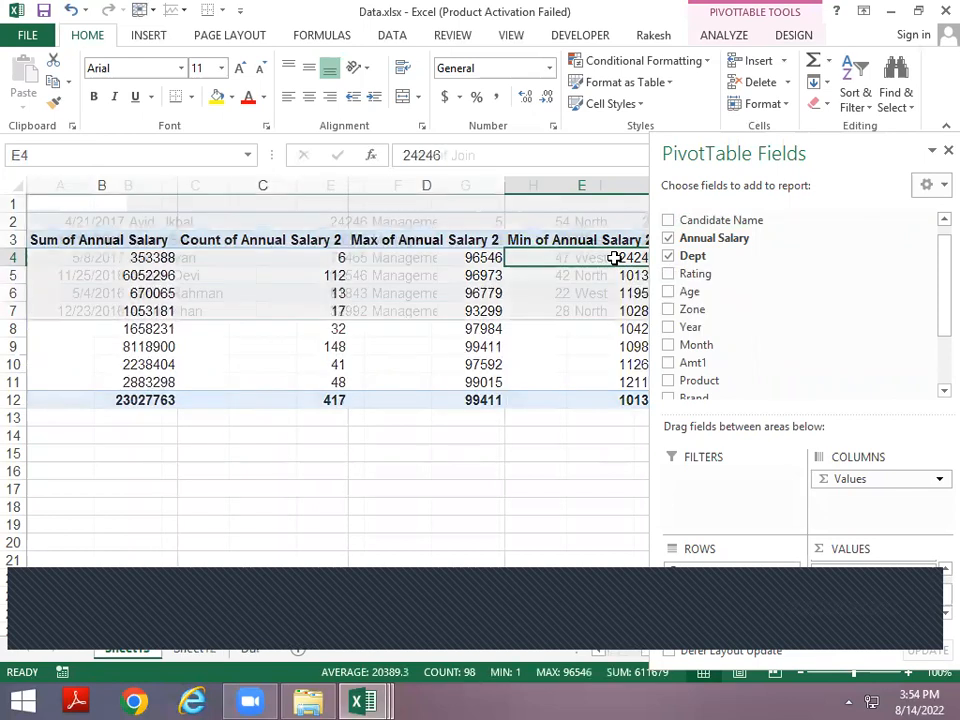
pyautogui.press('Right')
pyautogui.press('Right')
pyautogui.press('Right')
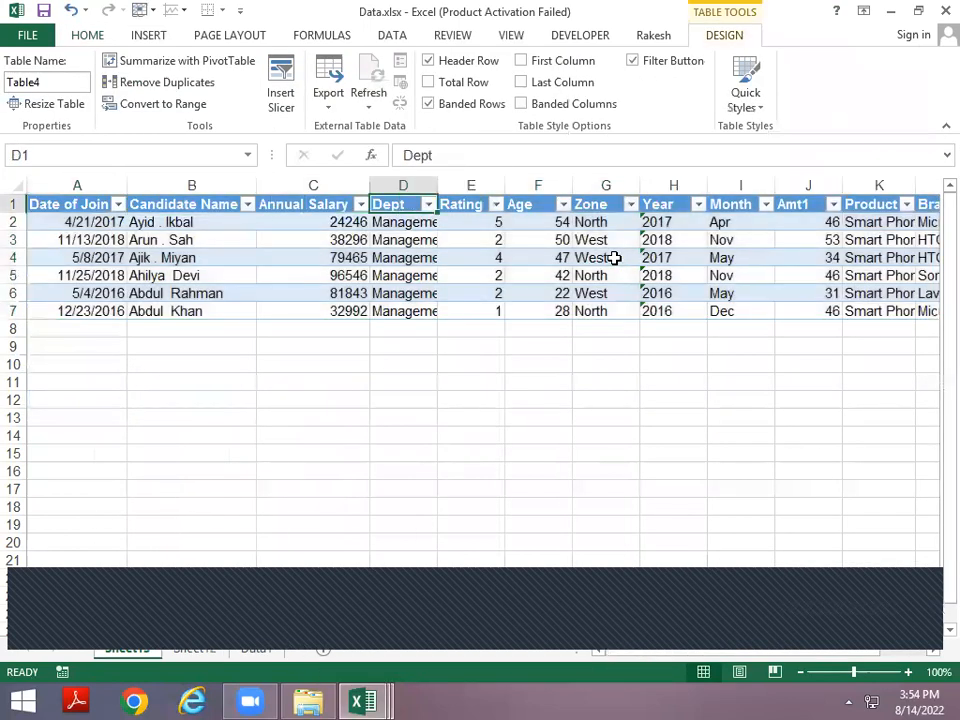
pyautogui.press('Left')
pyautogui.hotkey('alt', 'Down')
pyautogui.press('Escape')
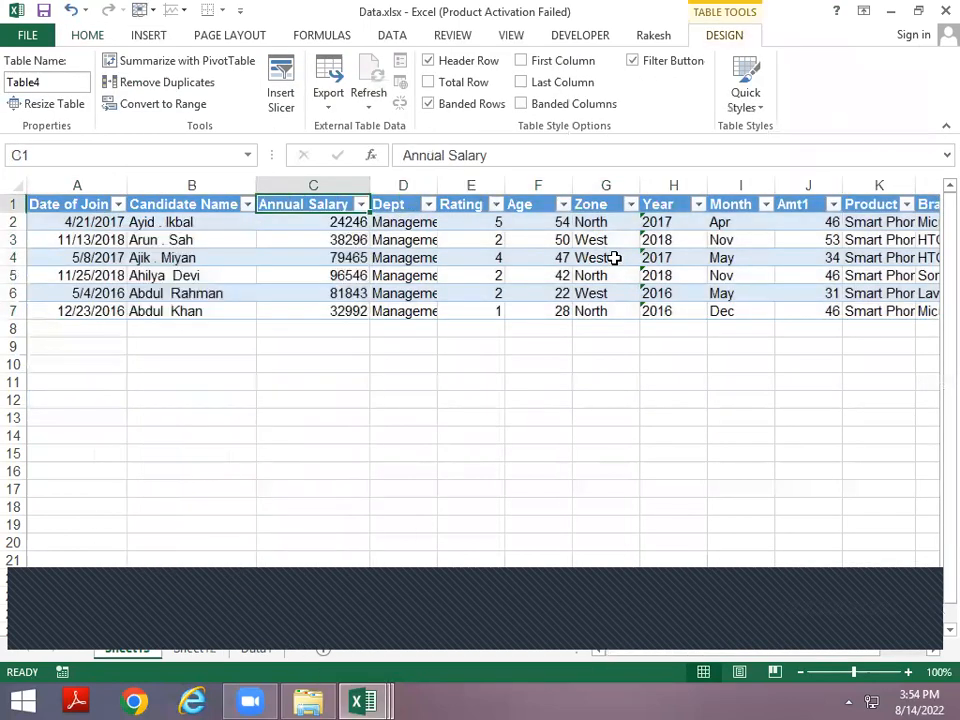
pyautogui.hotkey('alt', 'e')
pyautogui.press('l')
pyautogui.press('Return')
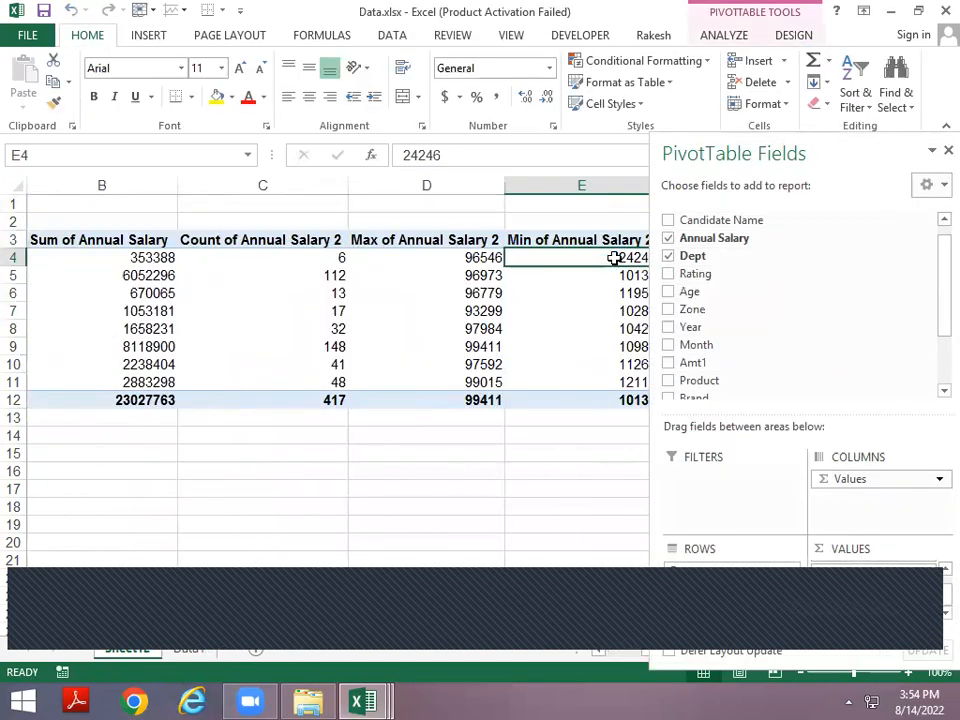
# Step: Check the "Get a List of Unique Values from a Field" topic in Pivot Table Part-1.xlsx and return to the pivot table in Data.xlsx
pyautogui.hotkey('alt', 'Tab')
pyautogui.hotkey('alt', 'Tab')
pyautogui.hotkey('alt', 'Tab')
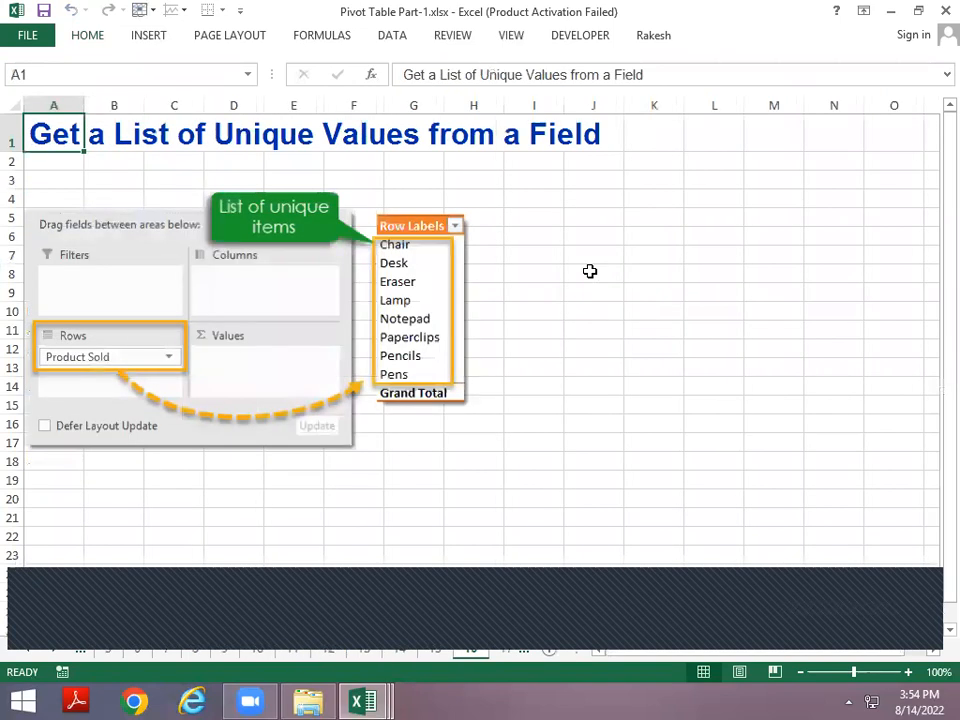
pyautogui.hotkey('ctrl', 'pageup')
pyautogui.hotkey('alt', 'Tab')
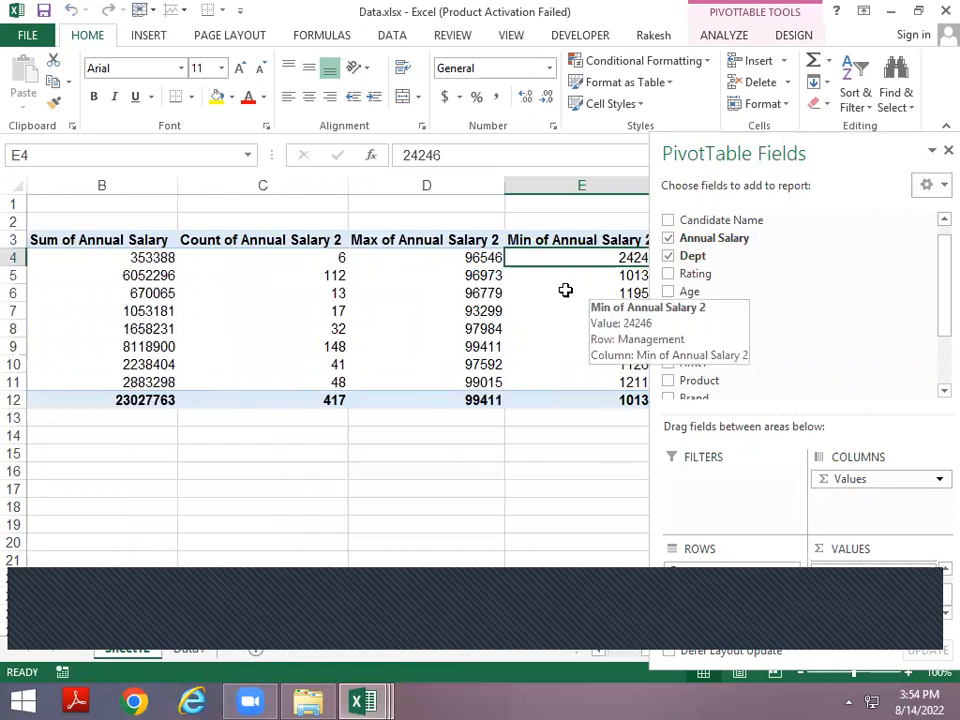
pyautogui.press('Home')
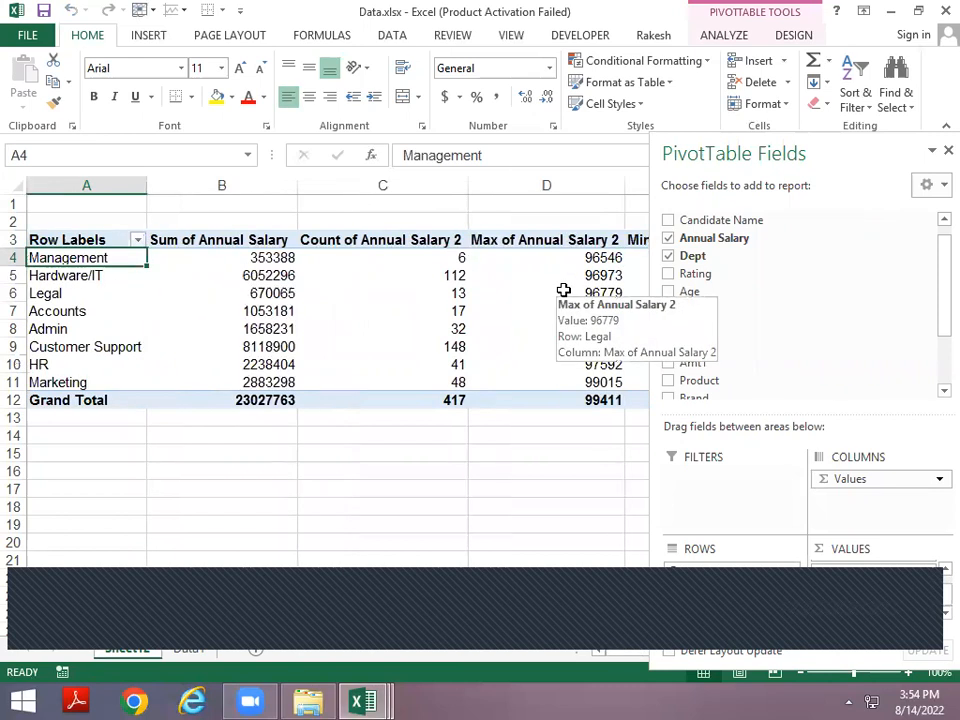
# Step: Insert a new pivot table on a new worksheet from the Data1 records
pyautogui.hotkey('ctrl', 'pagedown')
pyautogui.press('alt')
pyautogui.press('n')
pyautogui.press('v')
pyautogui.press('Return')
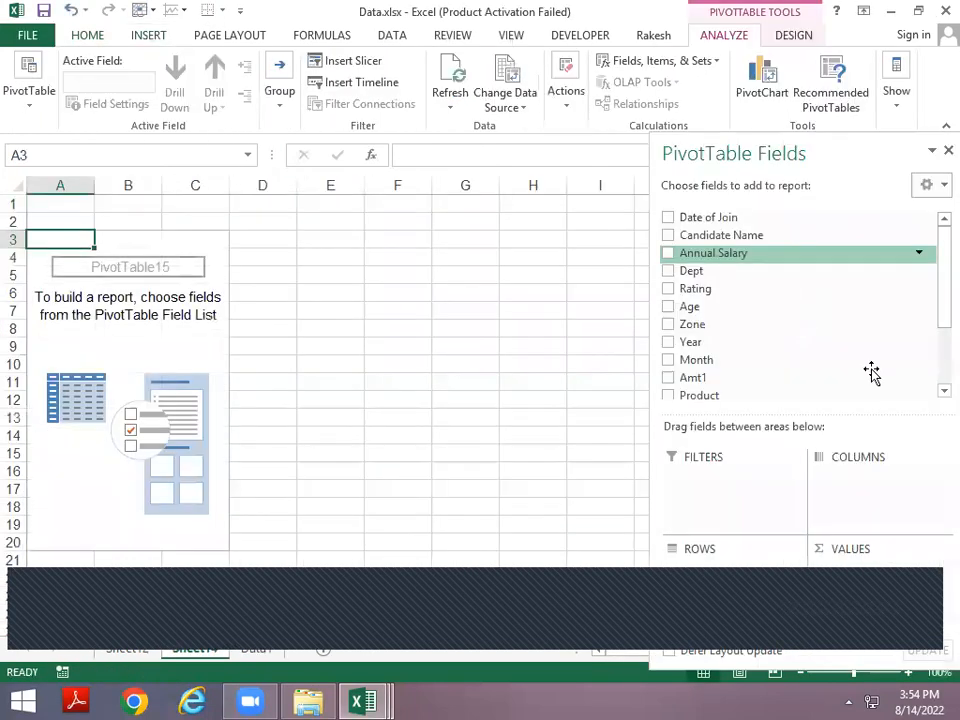
# Step: Build the pivot table with Year in the rows, and the sum of Annual Salary and count of Year as values
pyautogui.click(668, 342)
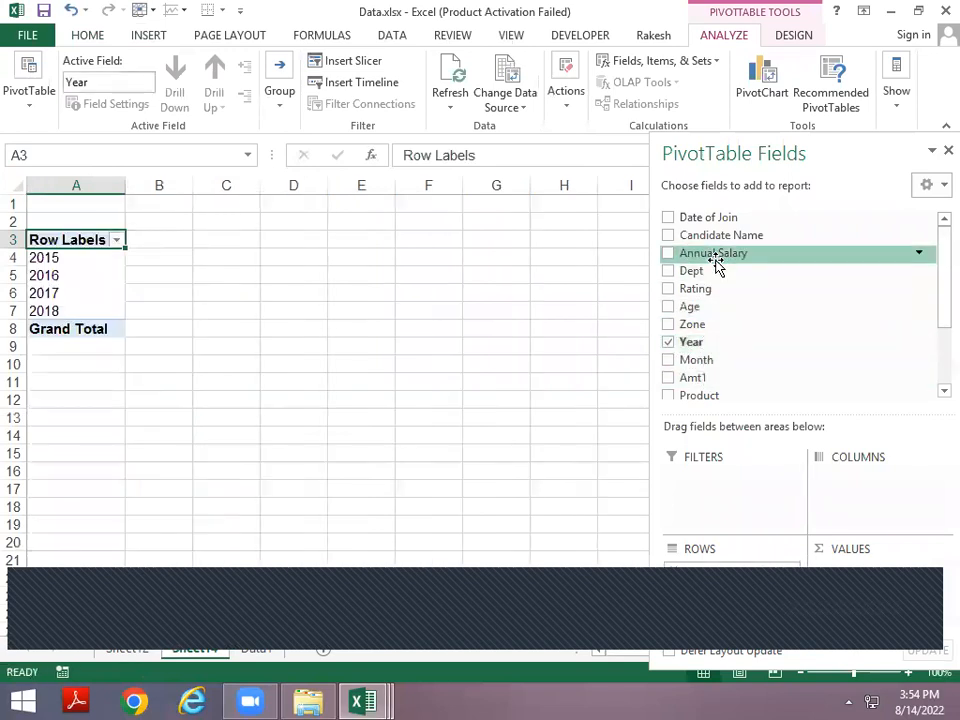
pyautogui.moveTo(716, 262); pyautogui.dragTo(855, 579)
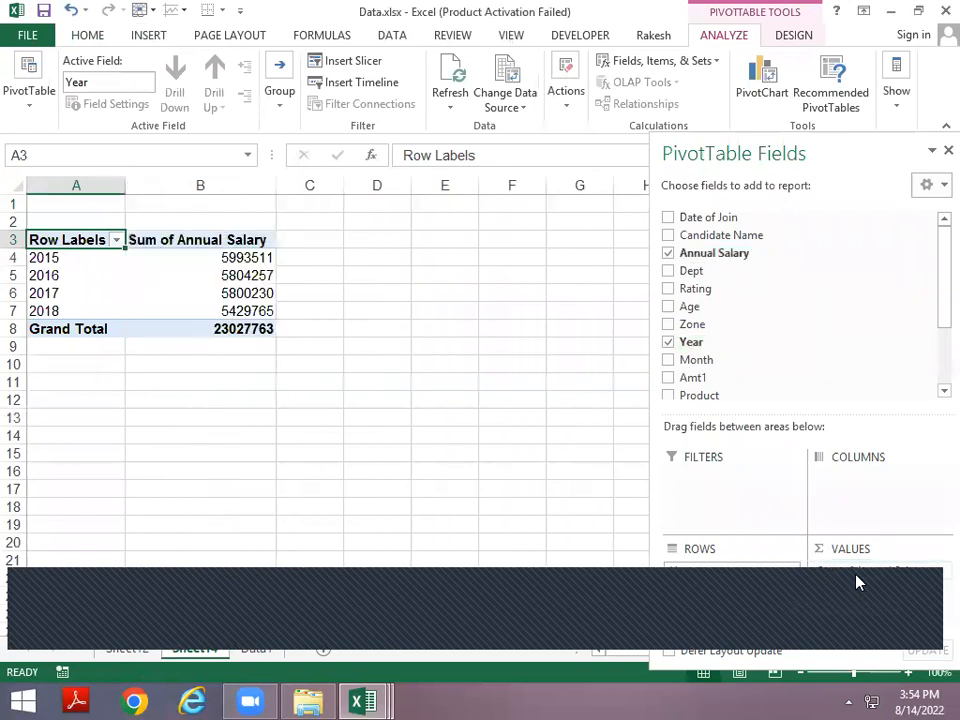
pyautogui.moveTo(693, 345); pyautogui.dragTo(853, 604)
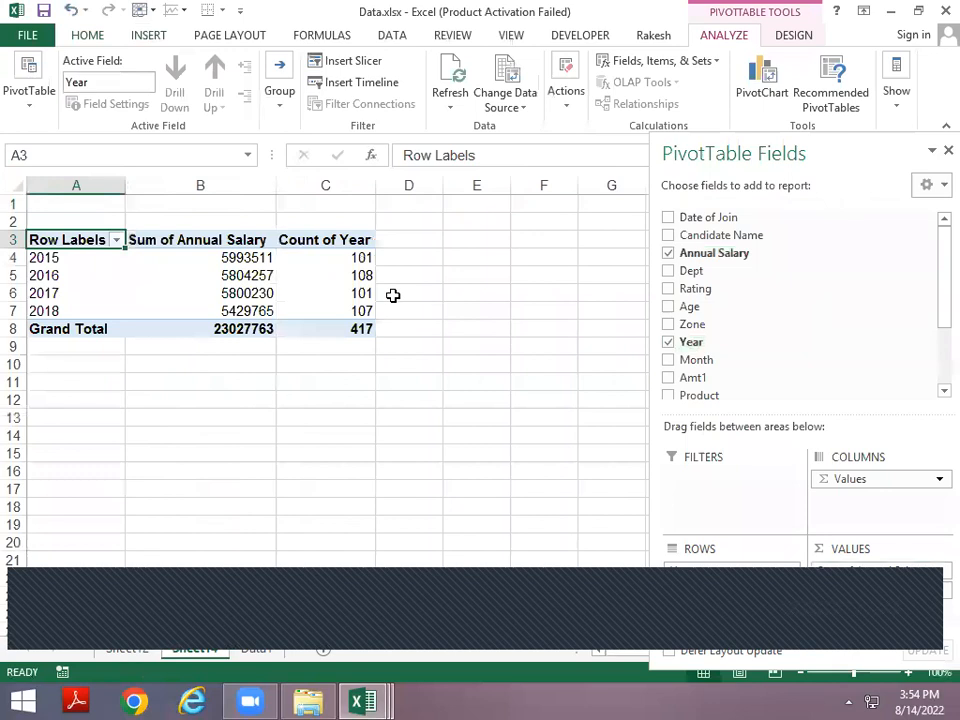
pyautogui.click(246, 259)
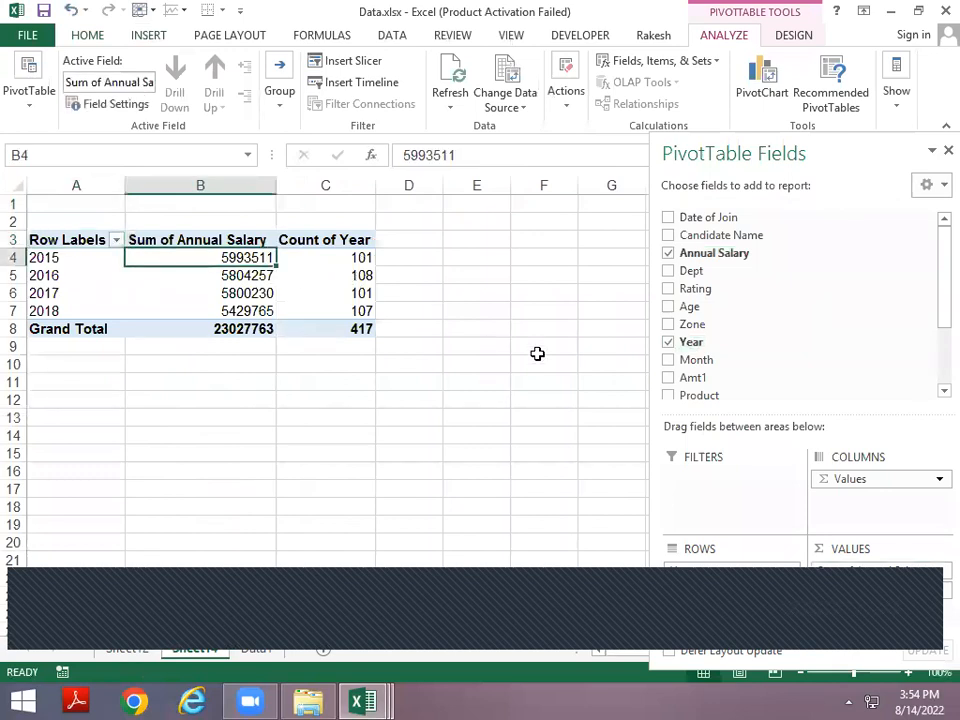
# Step: Look at the unique values topic in Pivot Table Part-1.xlsx again and return to the Year pivot table's row labels
pyautogui.hotkey('alt', 'Tab')
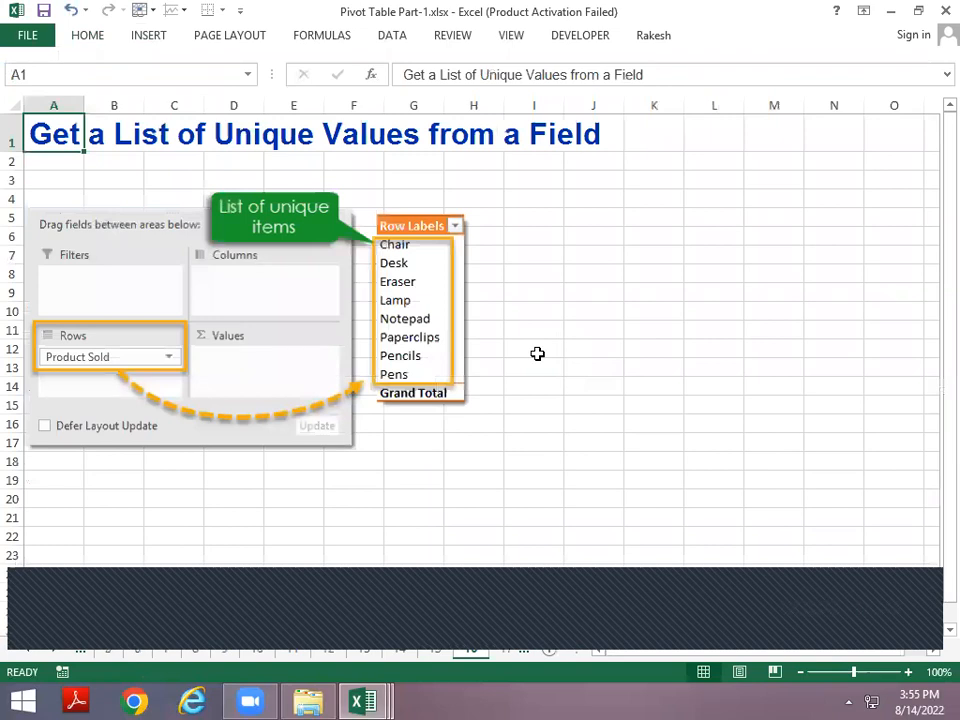
pyautogui.hotkey('alt', 'Tab')
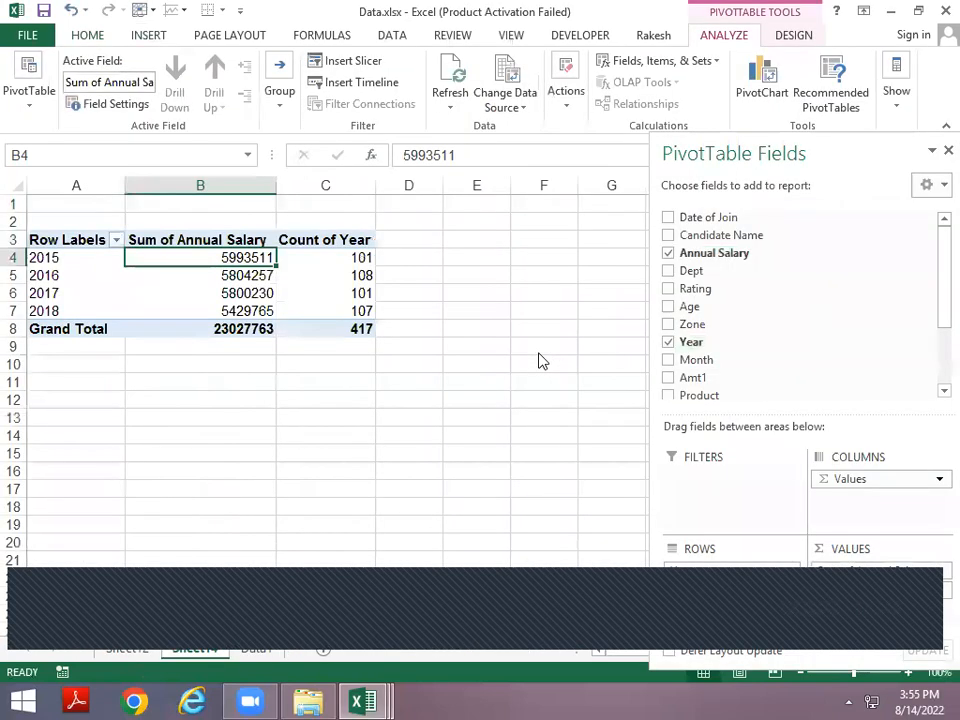
pyautogui.press('Left')
pyautogui.press('Up')
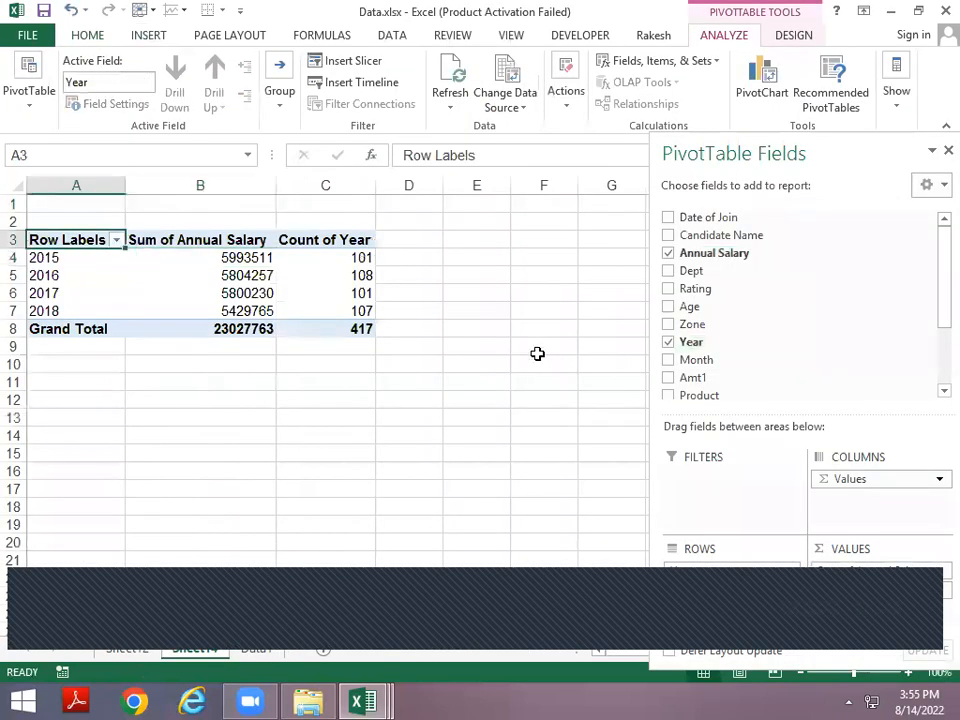
# Step: Delete the two pivot table sheets, Sheet14 and Sheet12, leaving only the Data1 sheet
pyautogui.rightClick(196, 652)
pyautogui.click(238, 588)
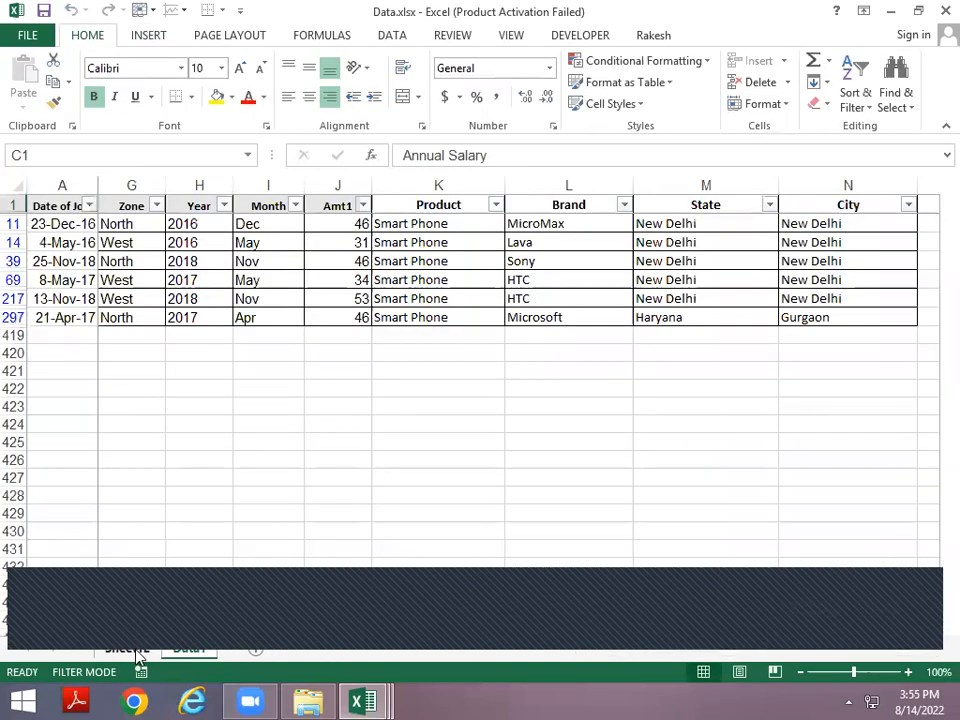
pyautogui.rightClick(132, 650)
pyautogui.click(177, 594)
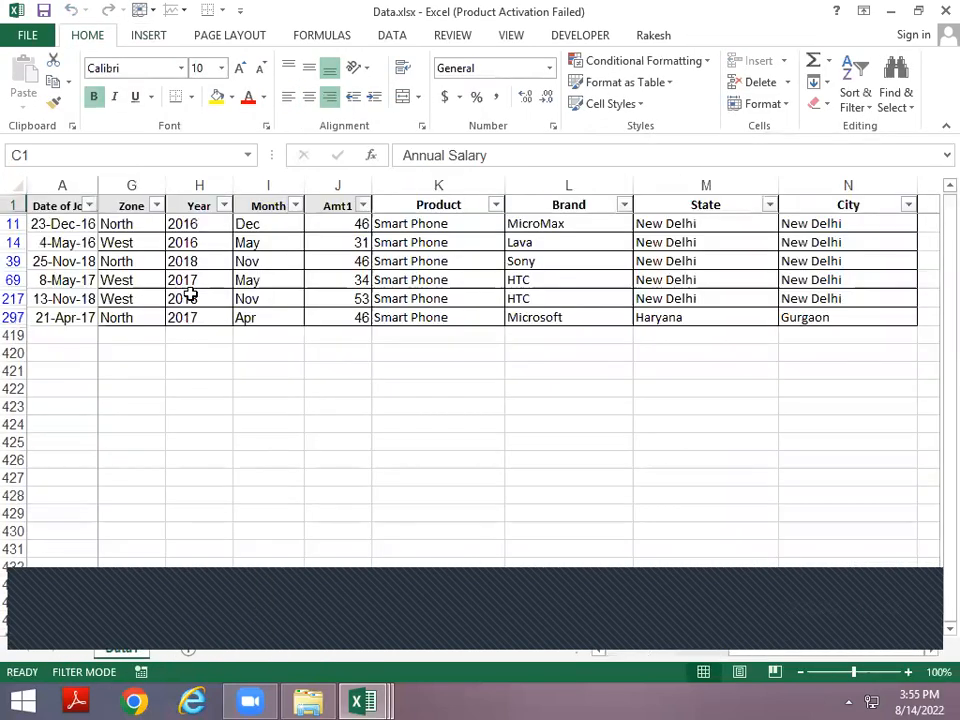
# Step: Remove the filter from the Data1 records and turn the header filters back on
pyautogui.hotkey('ctrl', 'shift', 'l')
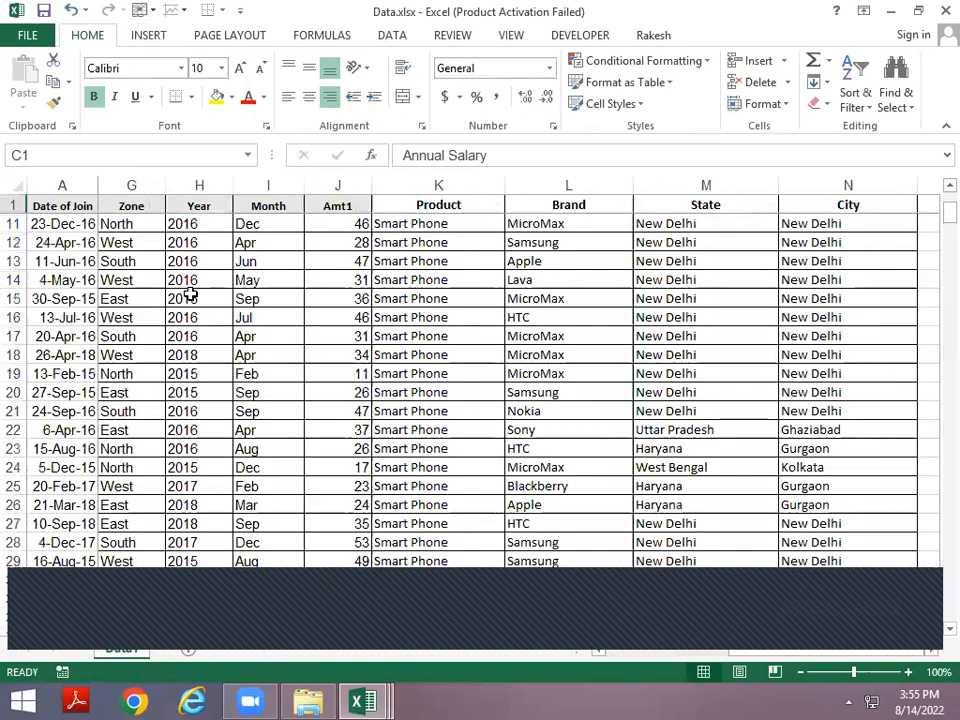
pyautogui.hotkey('ctrl', 'Home')
pyautogui.press('Up')
pyautogui.hotkey('ctrl', 'shift', 'l')
# Step: Examine the department names in the Dept column's filter list, leaving the filter unchanged
pyautogui.hotkey('ctrl', 'Right')
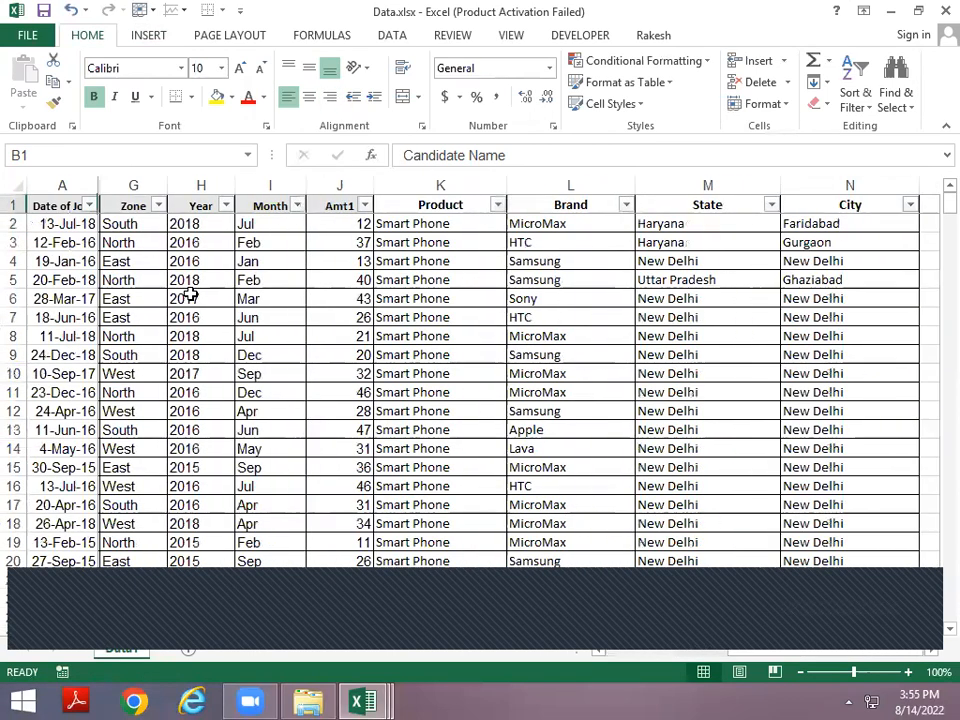
pyautogui.hotkey('ctrl', 'Left')
pyautogui.press('Right')
pyautogui.press('Right')
pyautogui.press('Right')
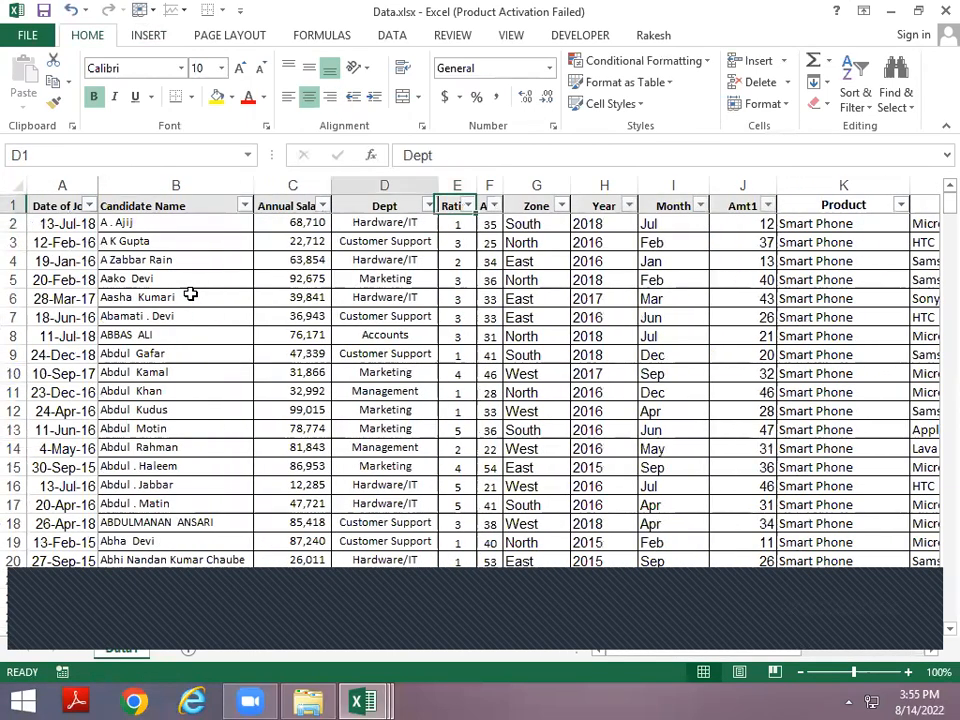
pyautogui.hotkey('alt', 'Down')
pyautogui.press('Down')
pyautogui.press('Down')
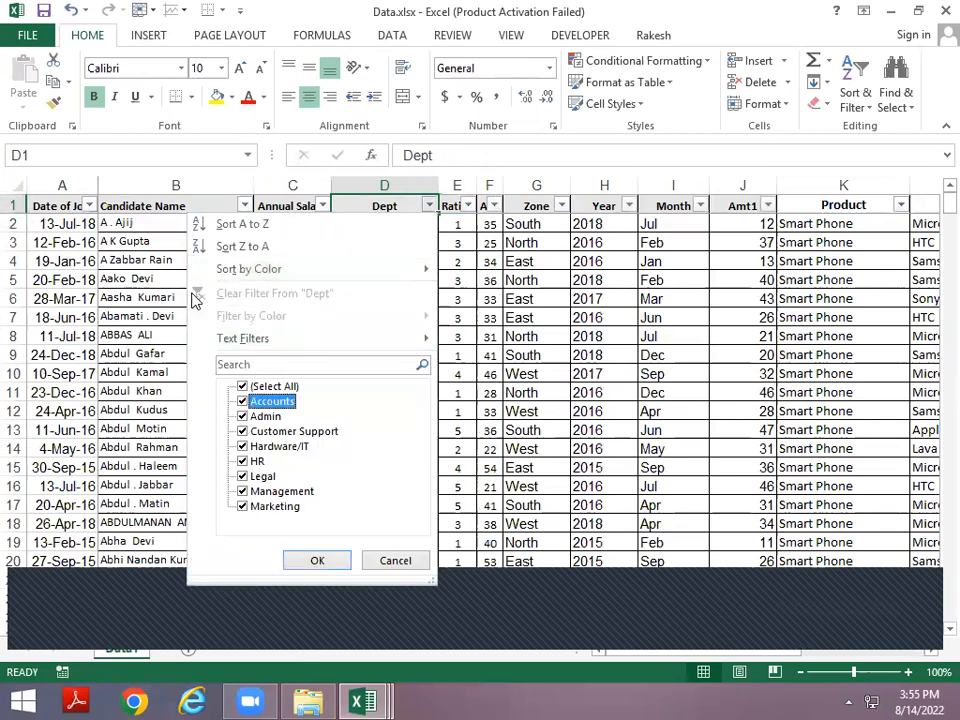
pyautogui.press('Up')
pyautogui.press('Up')
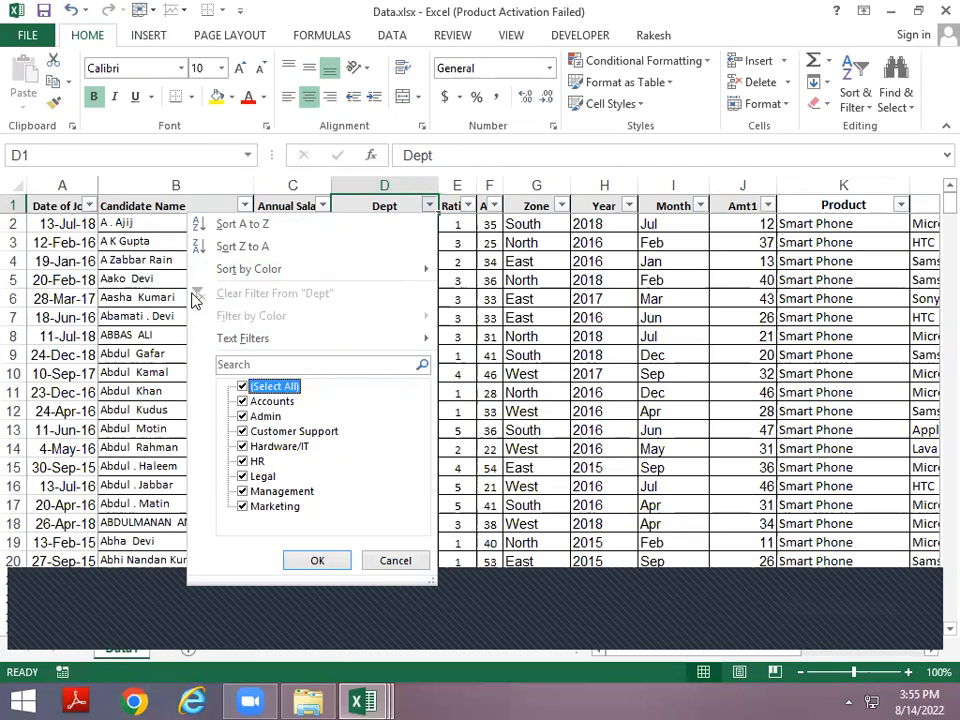
pyautogui.press('Escape')
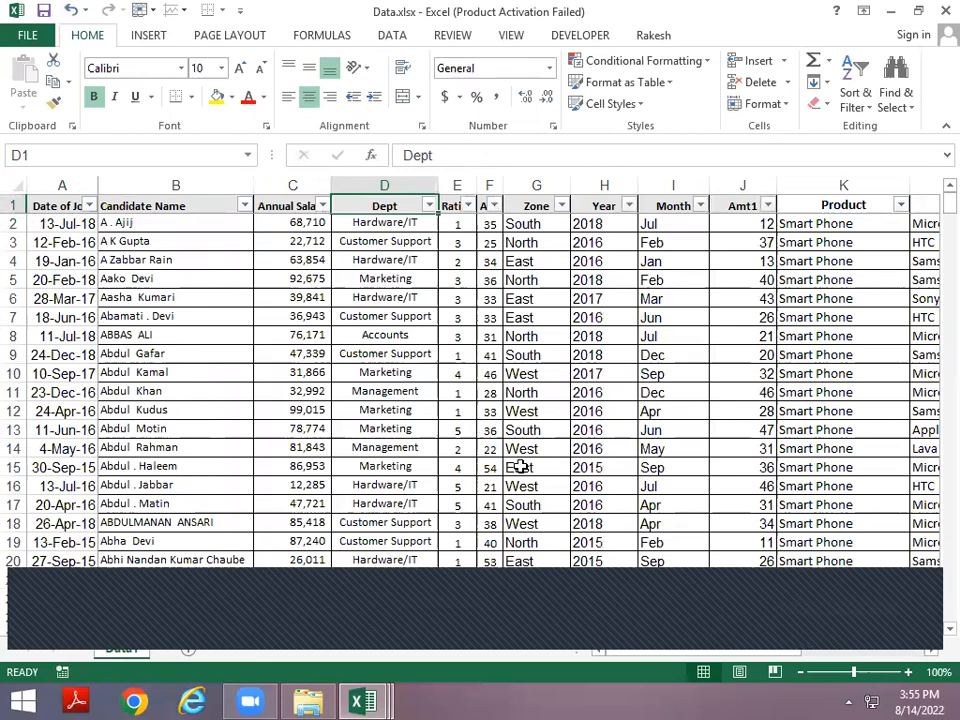
# Step: Insert a pivot table on a new worksheet from Data1!$A$1:$N$418 with Dept in the rows
pyautogui.click(139, 36)
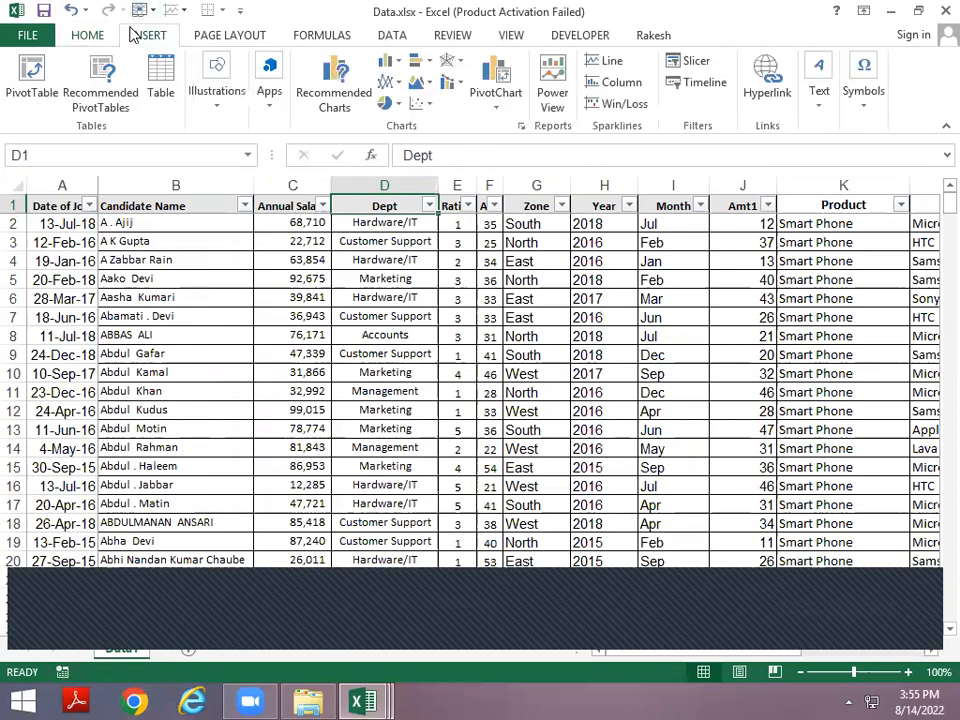
pyautogui.click(32, 80)
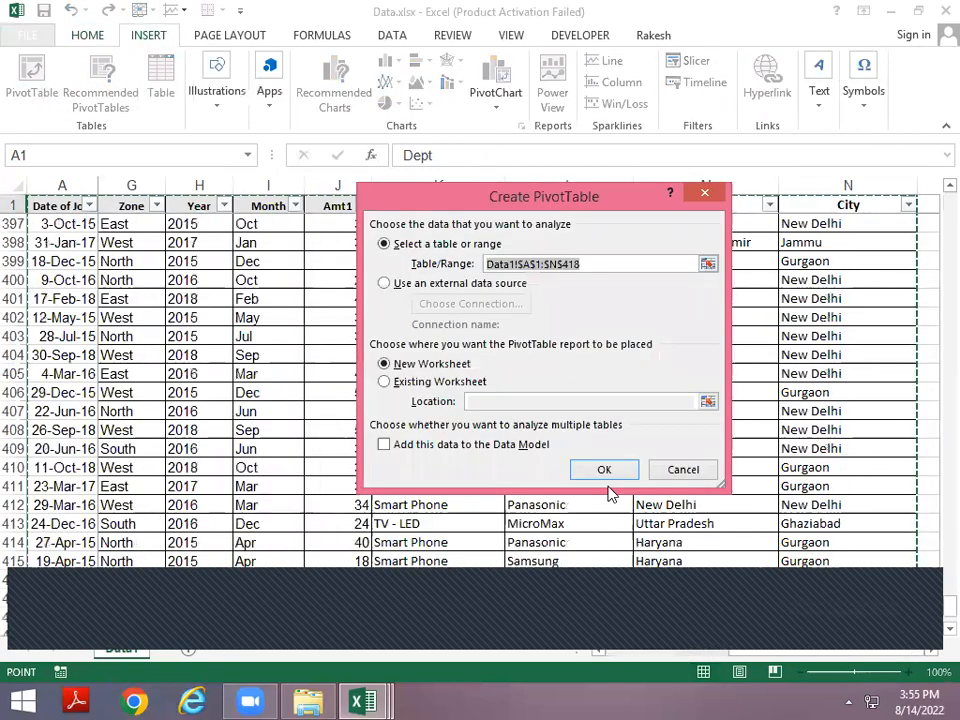
pyautogui.click(595, 469)
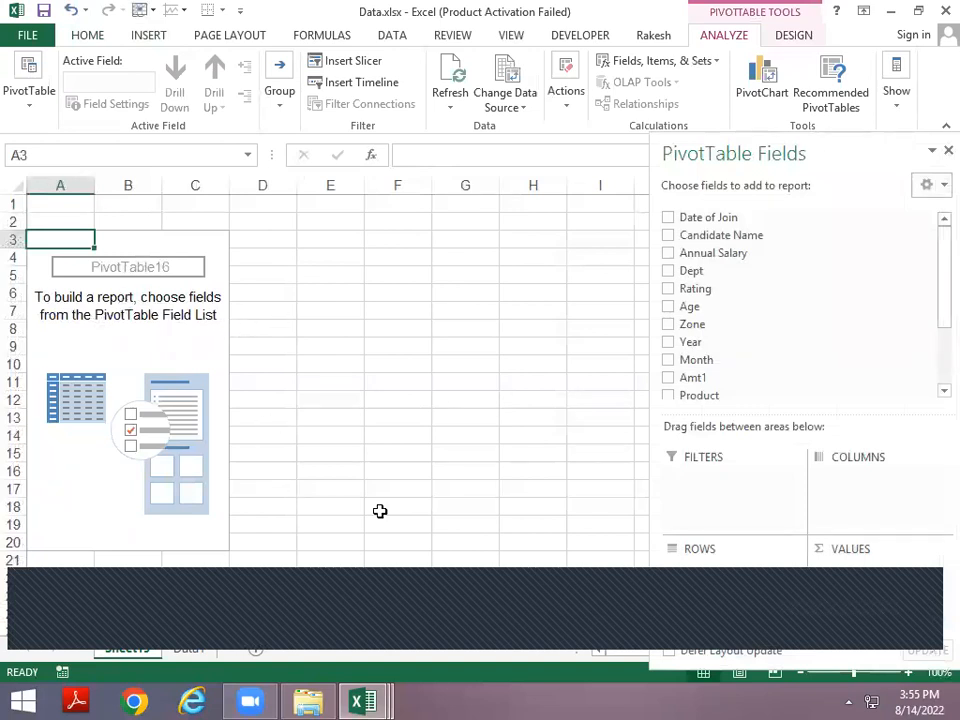
pyautogui.click(668, 271)
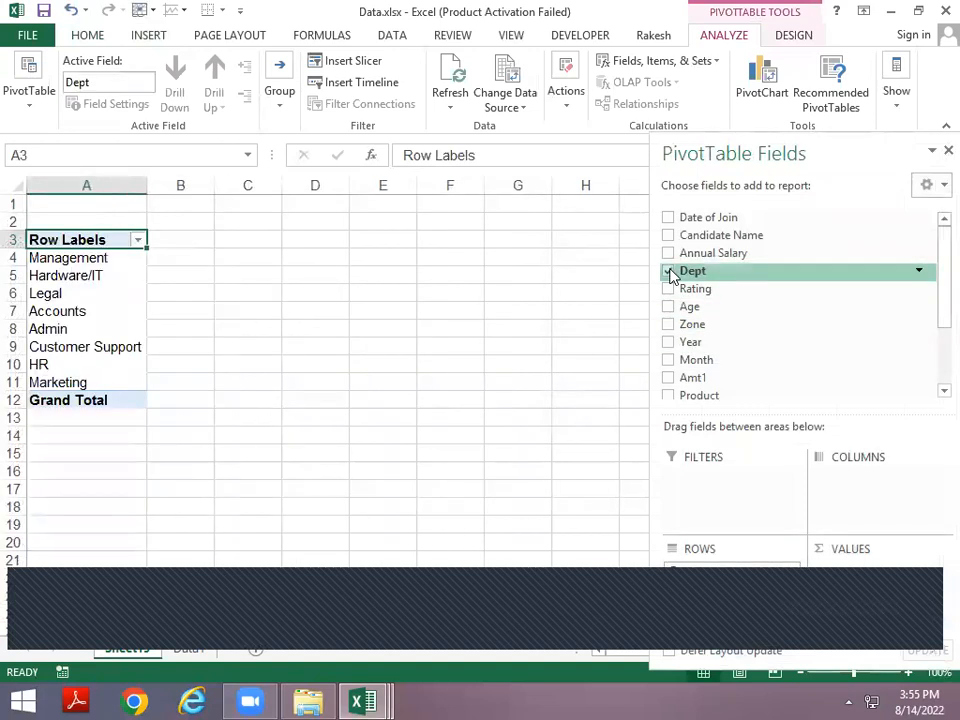
# Step: Review the list of unique department names in the pivot table's row labels, from Management to Marketing
pyautogui.click(120, 261)
pyautogui.hotkey('shift', 'Down')
pyautogui.hotkey('shift', 'Down')
pyautogui.hotkey('shift', 'Down')
pyautogui.hotkey('shift', 'Down')
pyautogui.hotkey('shift', 'Down')
pyautogui.hotkey('shift', 'Down')
pyautogui.hotkey('shift', 'Down')
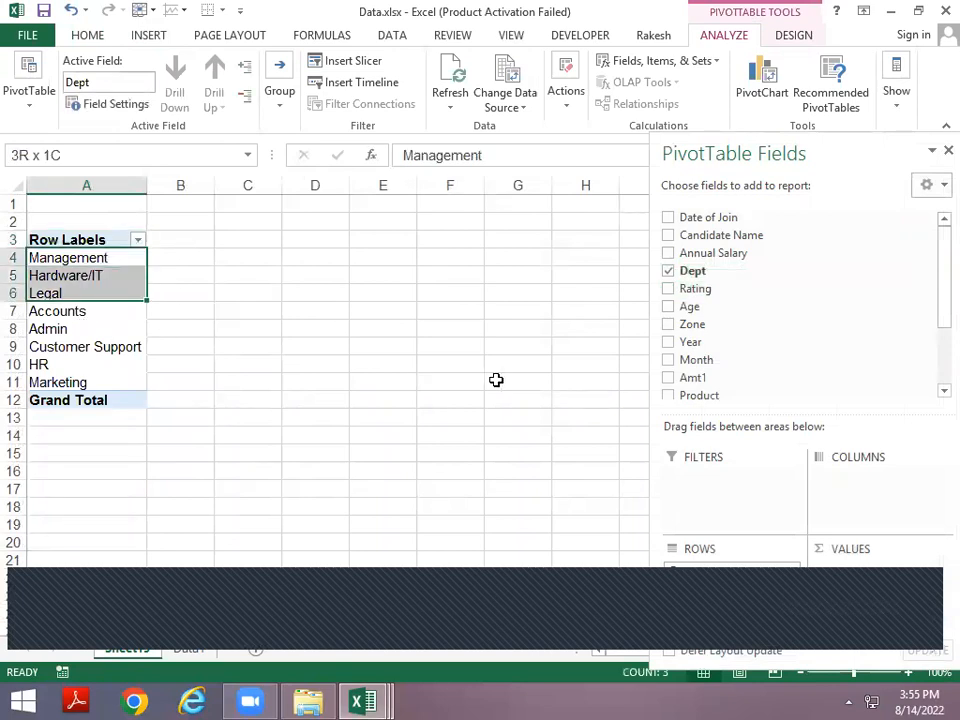
pyautogui.press('Up')
pyautogui.press('Down')
pyautogui.press('Down')
pyautogui.press('Down')
pyautogui.press('Down')
pyautogui.press('Down')
pyautogui.press('Down')
pyautogui.press('Down')
pyautogui.press('Down')
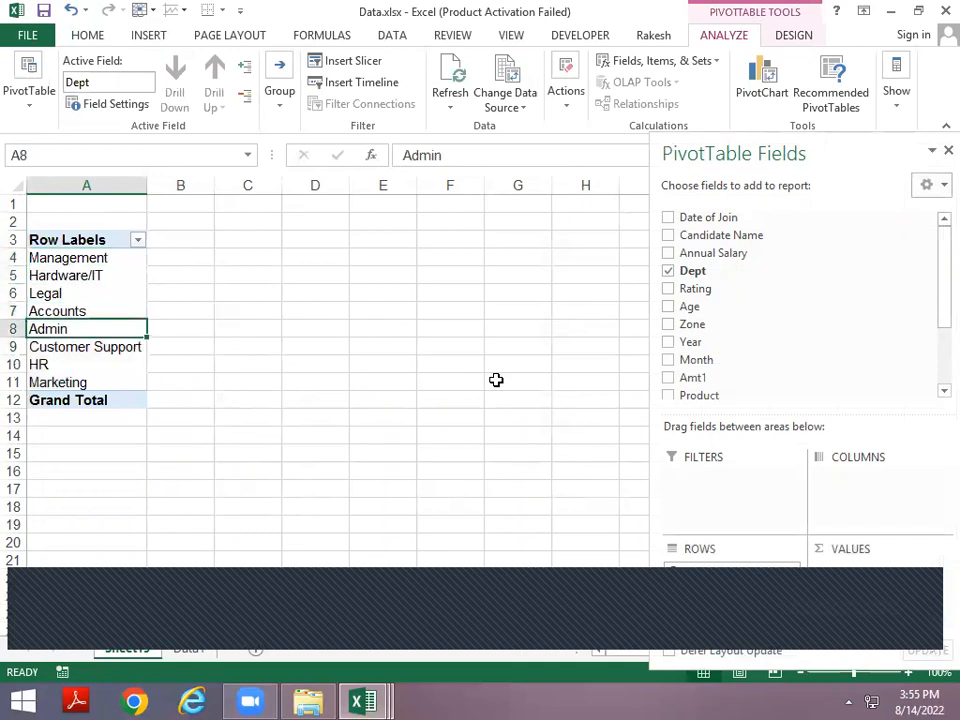
pyautogui.press('Up')
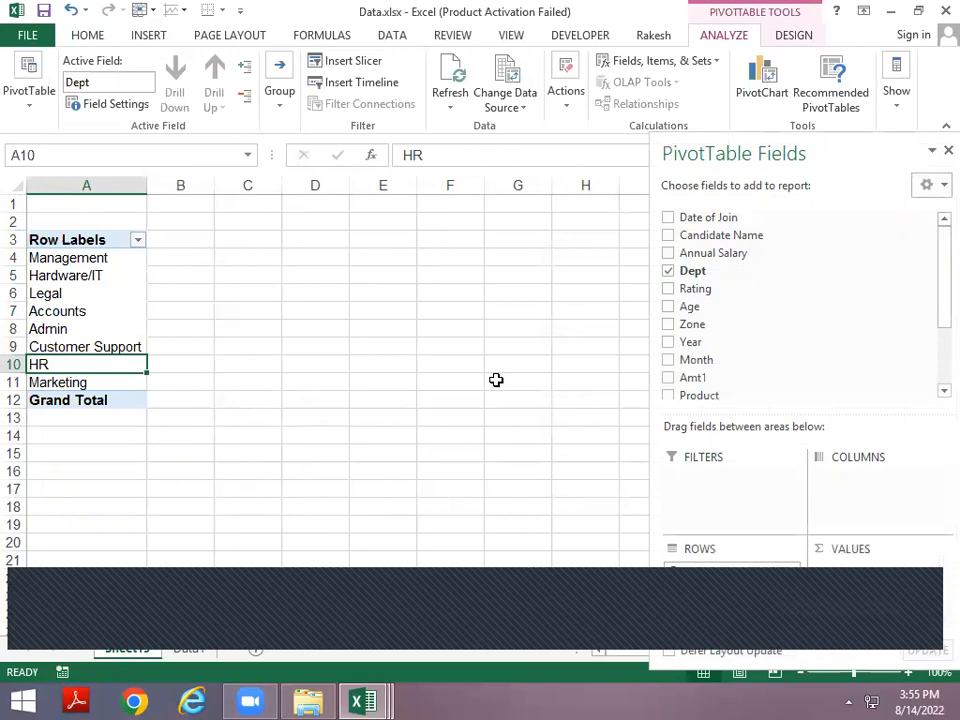
# Step: Copy the whole Dept column with its header from the Data1 sheet
pyautogui.hotkey('ctrl', 'pagedown')
pyautogui.press('Left')
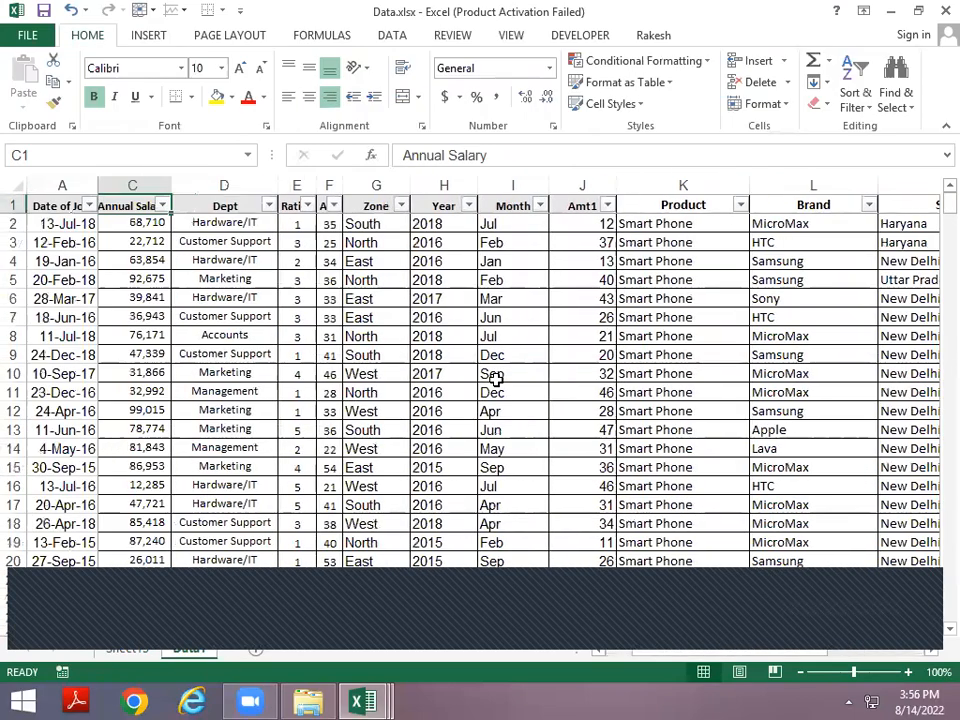
pyautogui.press('Right')
pyautogui.hotkey('ctrl', 'shift', 'Down')
pyautogui.hotkey('ctrl', 'c')
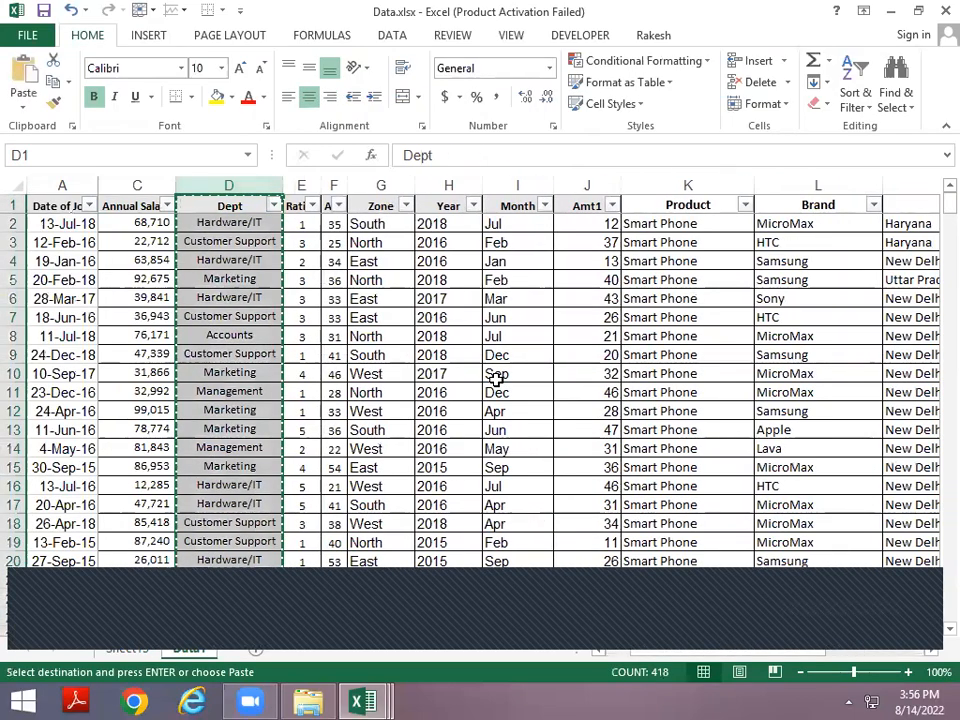
# Step: Switch to the Book3 workbook and paste the copied Dept column into column C, starting at C1
pyautogui.hotkey('alt', 'Tab')
pyautogui.hotkey('alt', 'Tab')
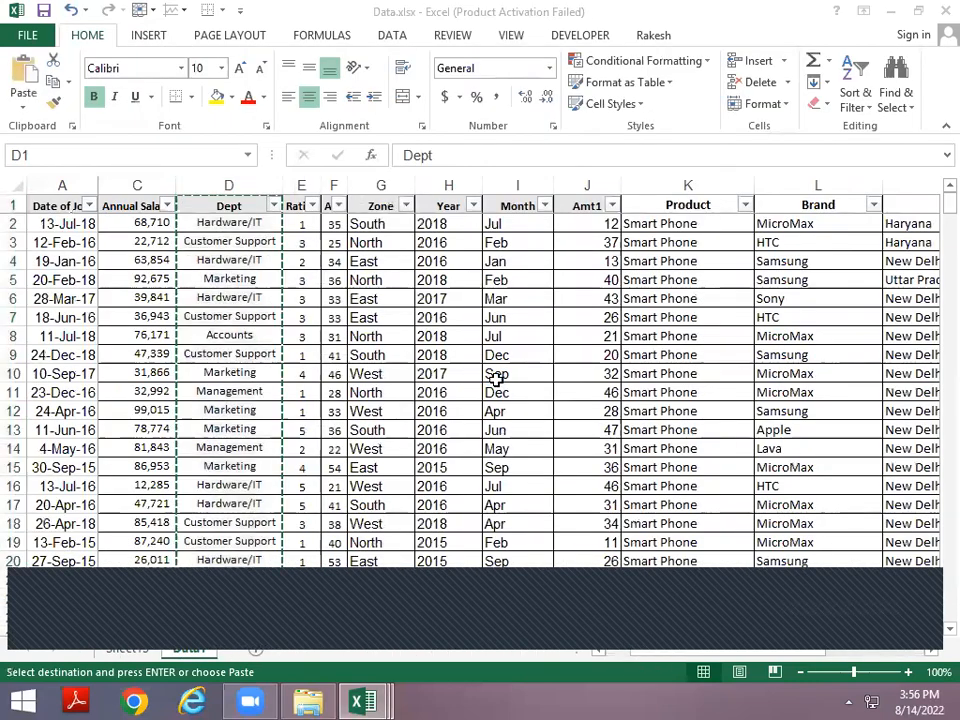
pyautogui.hotkey('alt', 'Tab')
pyautogui.press('Right')
pyautogui.hotkey('ctrl', 'v')
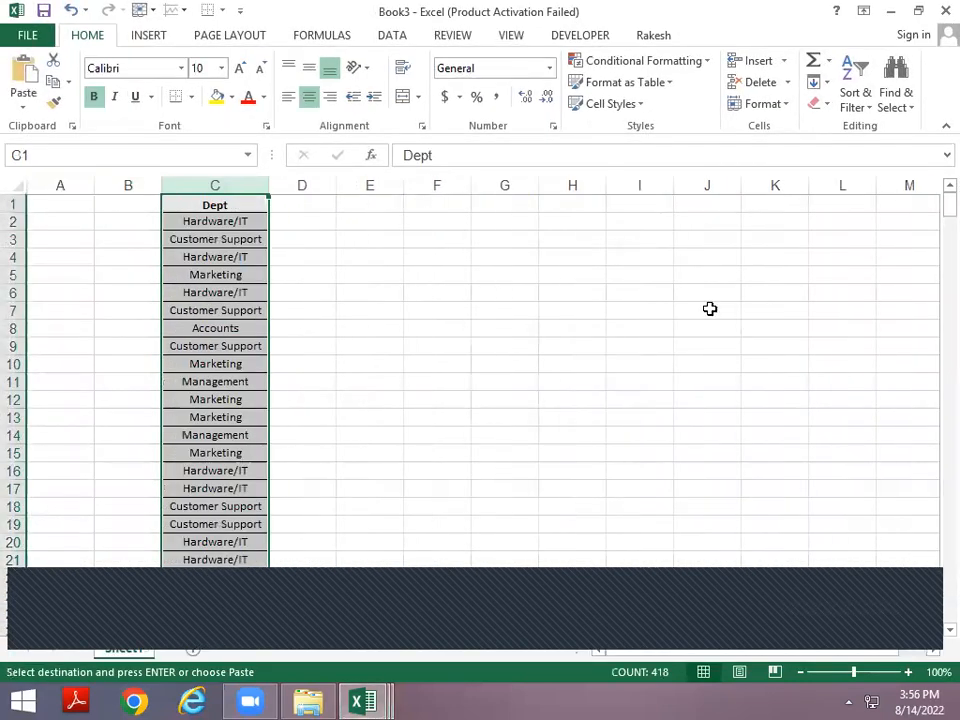
# Step: Remove the duplicates from the pasted Dept column, treating the first row as a header, and select the department names in C2:C9
pyautogui.click(388, 37)
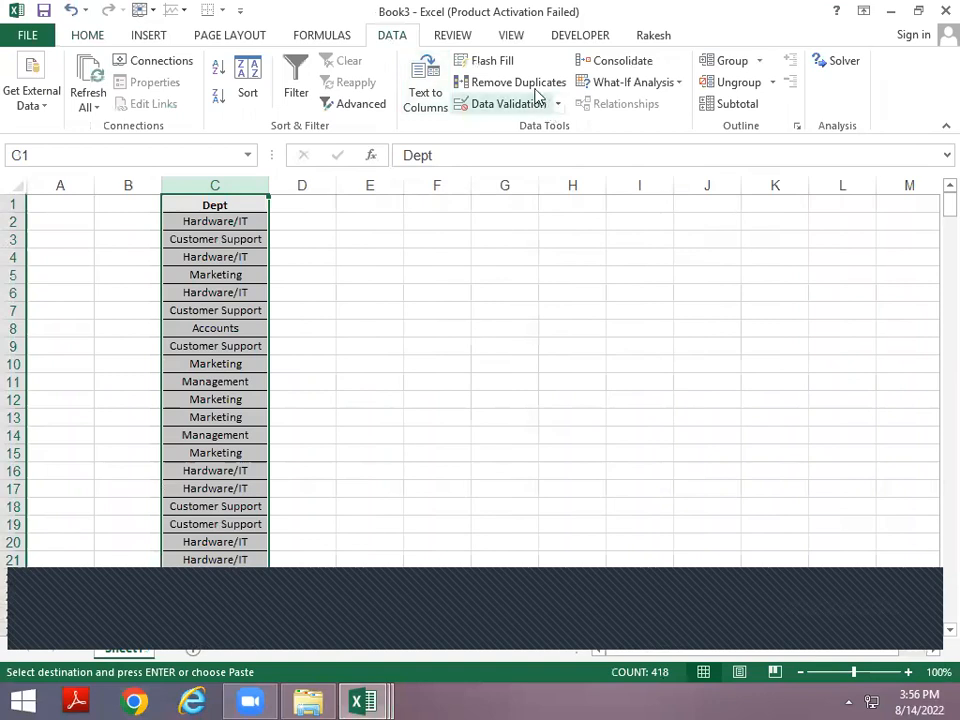
pyautogui.click(525, 84)
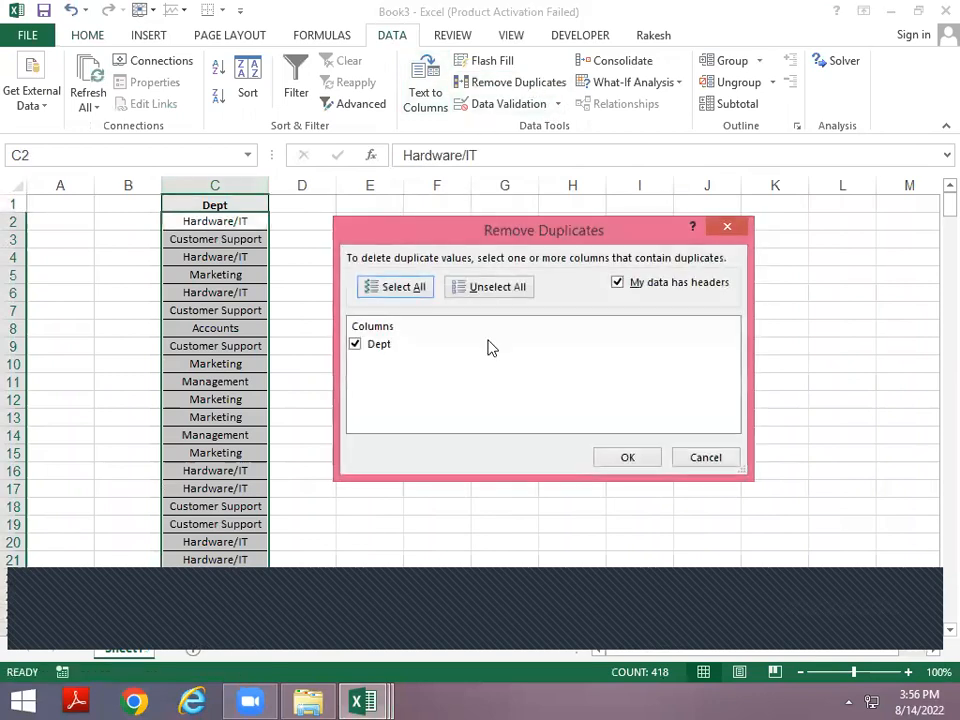
pyautogui.click(625, 457)
pyautogui.click(484, 399)
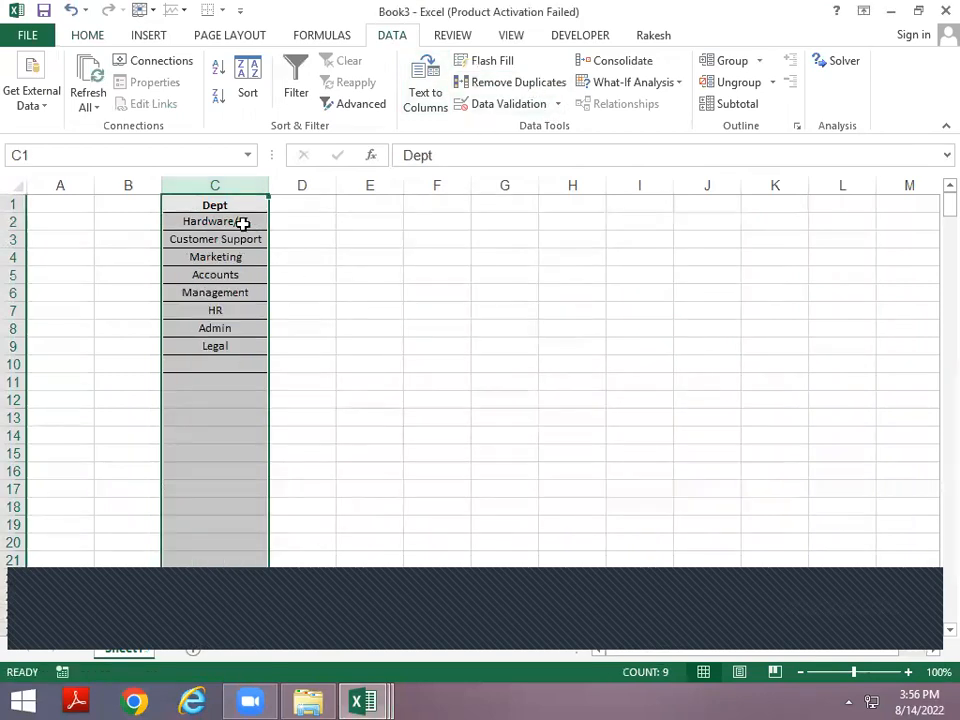
pyautogui.click(242, 224)
pyautogui.hotkey('ctrl', 'shift', 'Down')
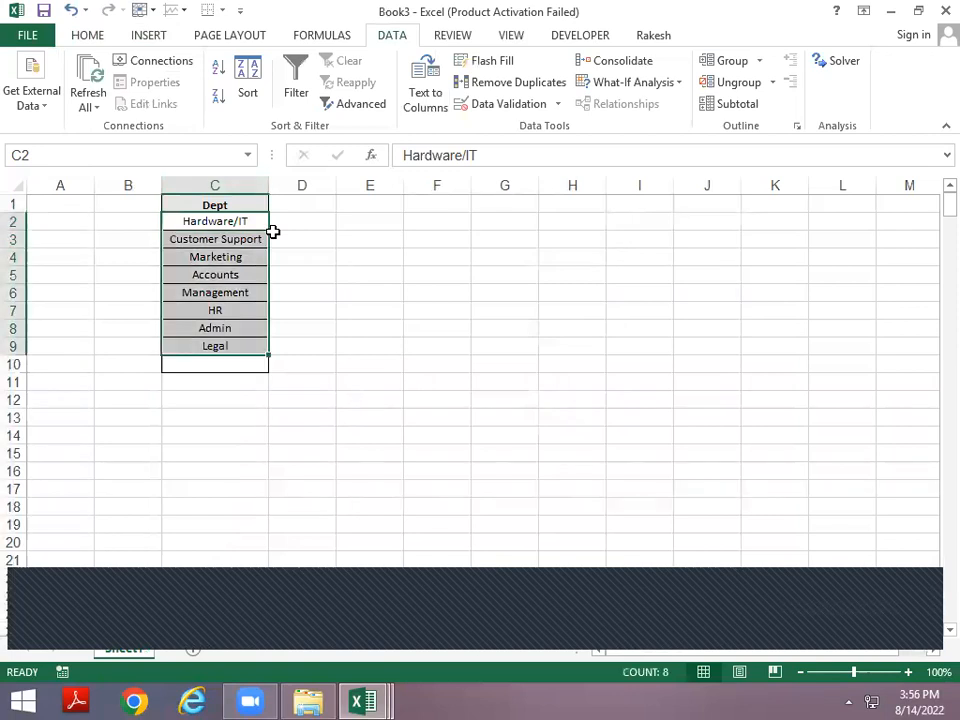
# Step: Return to the Data.xlsx workbook and select the Brand header in L1 of the Data1 sheet
pyautogui.hotkey('alt', 'e')
pyautogui.press('s')
pyautogui.hotkey('alt', 'space')
pyautogui.press('Up')
pyautogui.press('Return')
pyautogui.press('Return')
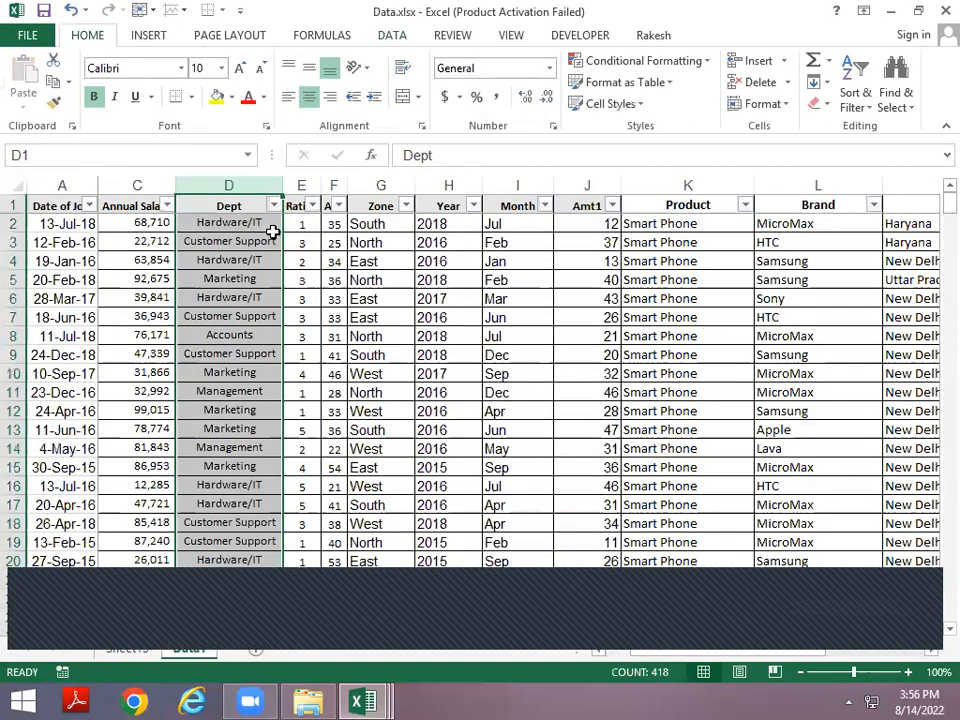
pyautogui.hotkey('ctrl', 'Right')
pyautogui.press('Right')
pyautogui.press('Right')
pyautogui.press('Left')
pyautogui.press('Left')
pyautogui.press('Left')
pyautogui.press('Right')
pyautogui.press('Left')
pyautogui.press('Left')
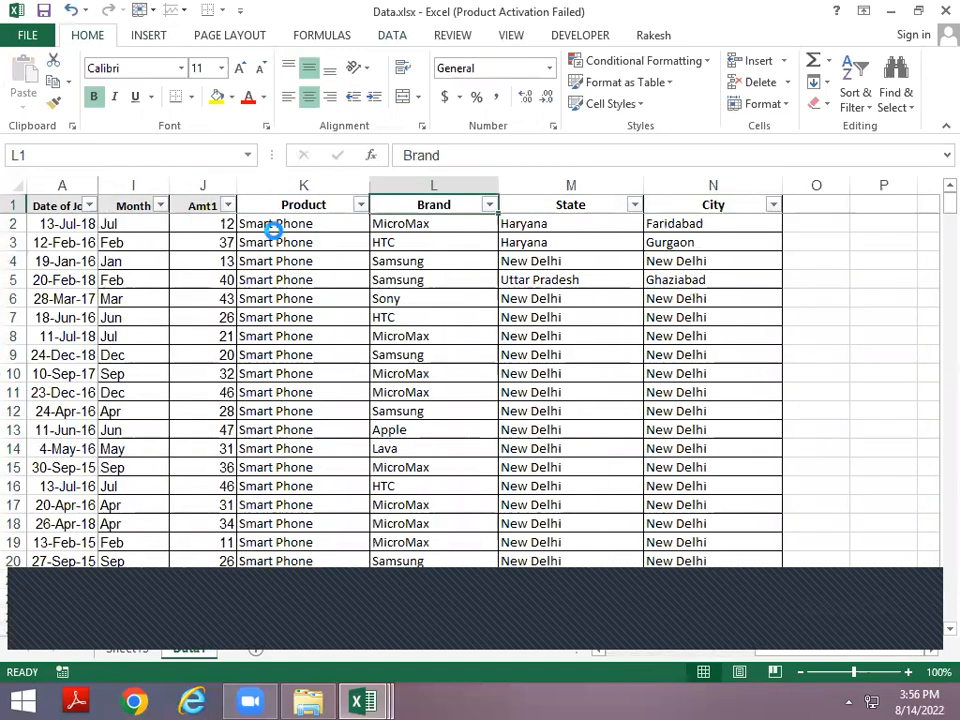
# Step: Examine the brand names in the Brand column's filter list, leaving the filter unchanged
pyautogui.hotkey('alt', 'Down')
pyautogui.press('Down')
pyautogui.press('Down')
pyautogui.press('Down')
pyautogui.press('Down')
pyautogui.press('Down')
pyautogui.press('Down')
pyautogui.press('Down')
pyautogui.press('Down')
pyautogui.press('Down')
pyautogui.press('Down')
pyautogui.press('Down')
pyautogui.press('Down')
pyautogui.press('Down')
pyautogui.press('Down')
pyautogui.press('Down')
pyautogui.press('Down')
pyautogui.press('Down')
pyautogui.press('Down')
pyautogui.press('Down')
pyautogui.press('Down')
pyautogui.press('Up')
pyautogui.press('Up')
pyautogui.press('Up')
pyautogui.press('Up')
pyautogui.press('Up')
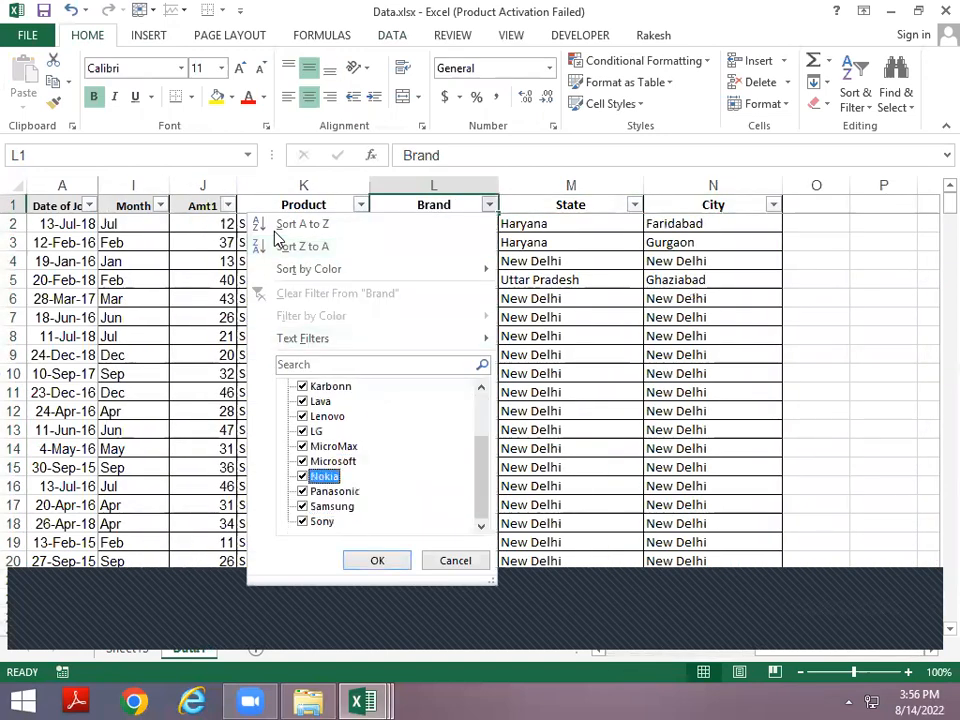
pyautogui.press('Escape')
pyautogui.press('Down')
pyautogui.hotkey('ctrl', 'c')
pyautogui.press('Down')
pyautogui.press('Escape')
pyautogui.press('Up')
pyautogui.press('Up')
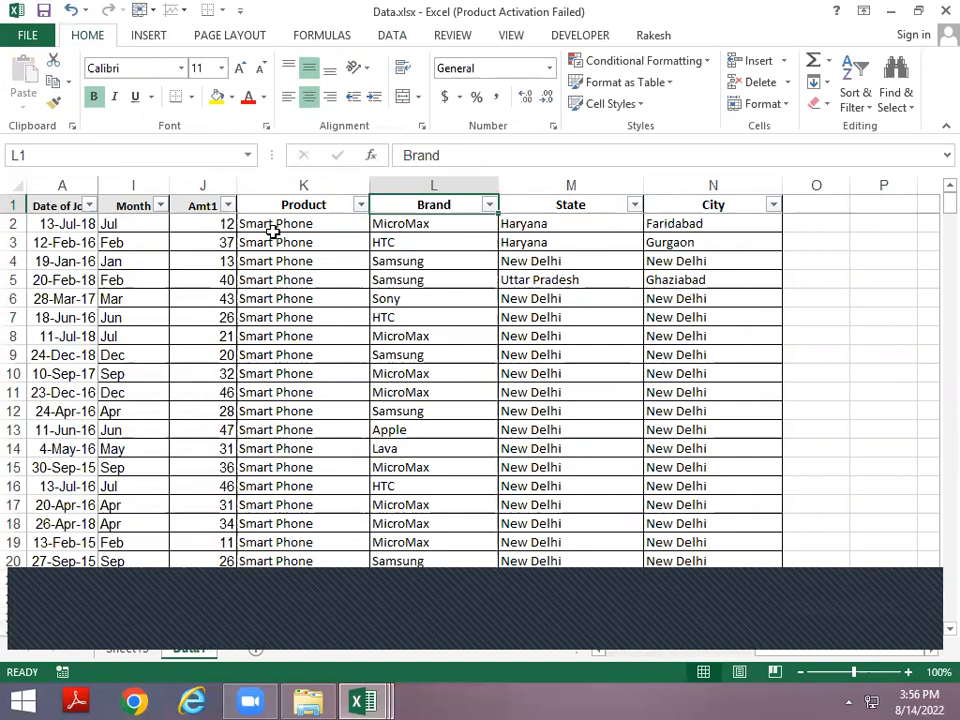
# Step: Insert a pivot table on a new worksheet from Data1!$A$1:$N$418 with Brand in the rows
pyautogui.hotkey('ctrl', 'pageup')
pyautogui.hotkey('ctrl', 'pagedown')
pyautogui.press('alt')
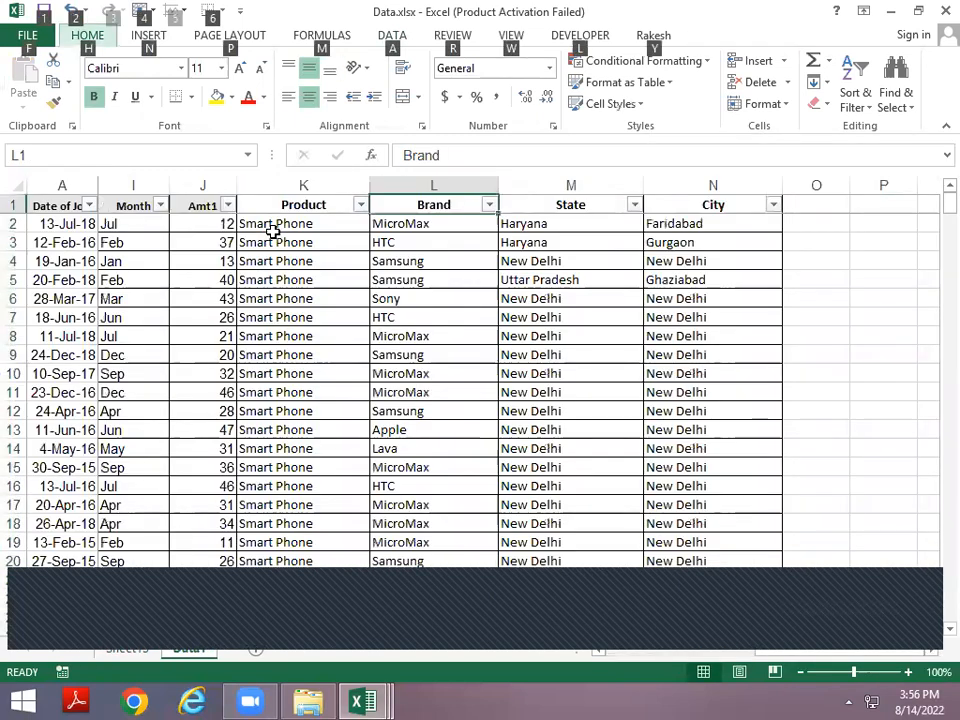
pyautogui.press('n')
pyautogui.press('v')
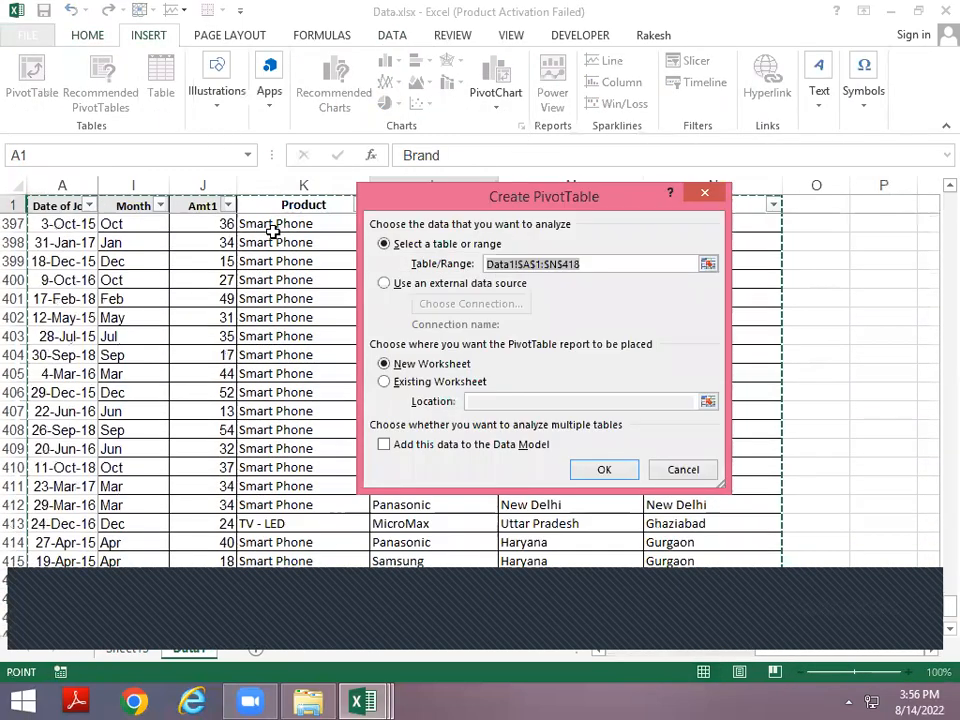
pyautogui.press('Escape')
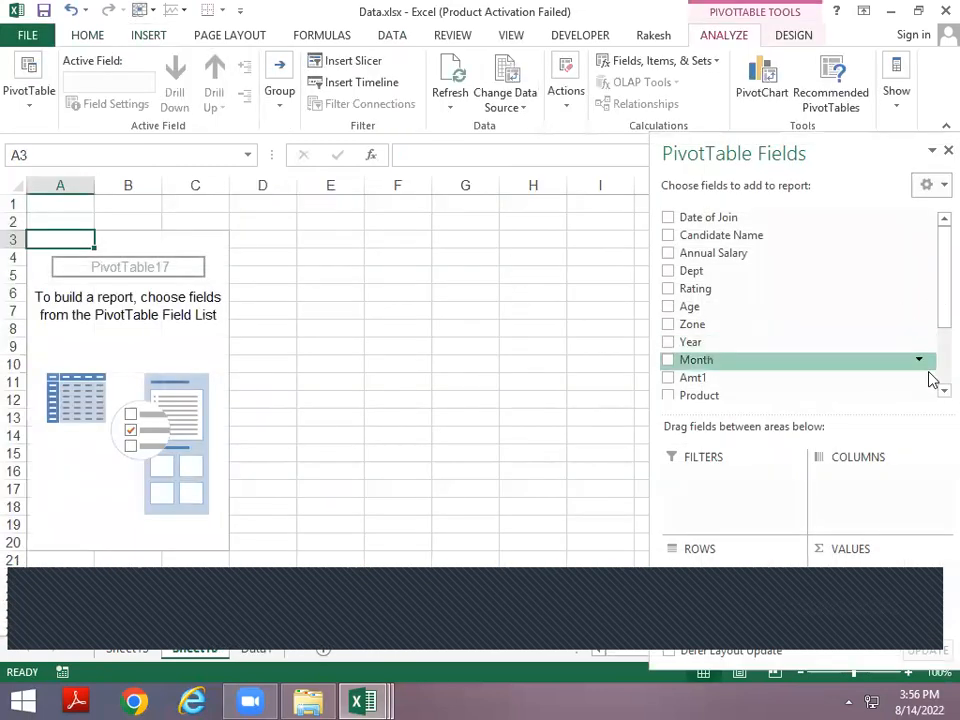
pyautogui.scroll(-1, 935, 392)
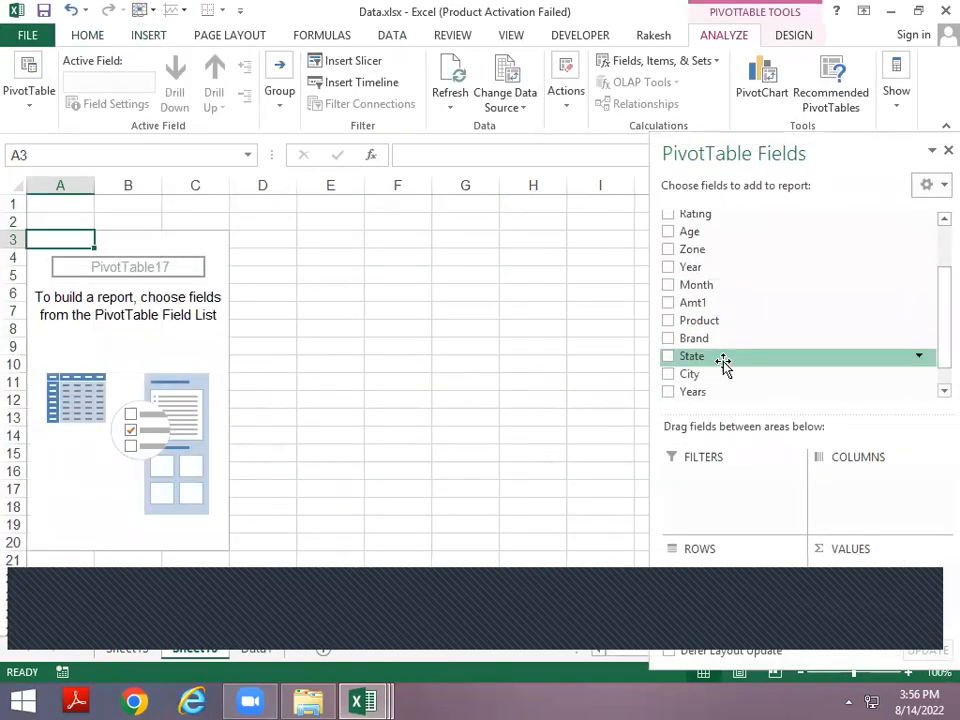
pyautogui.click(668, 339)
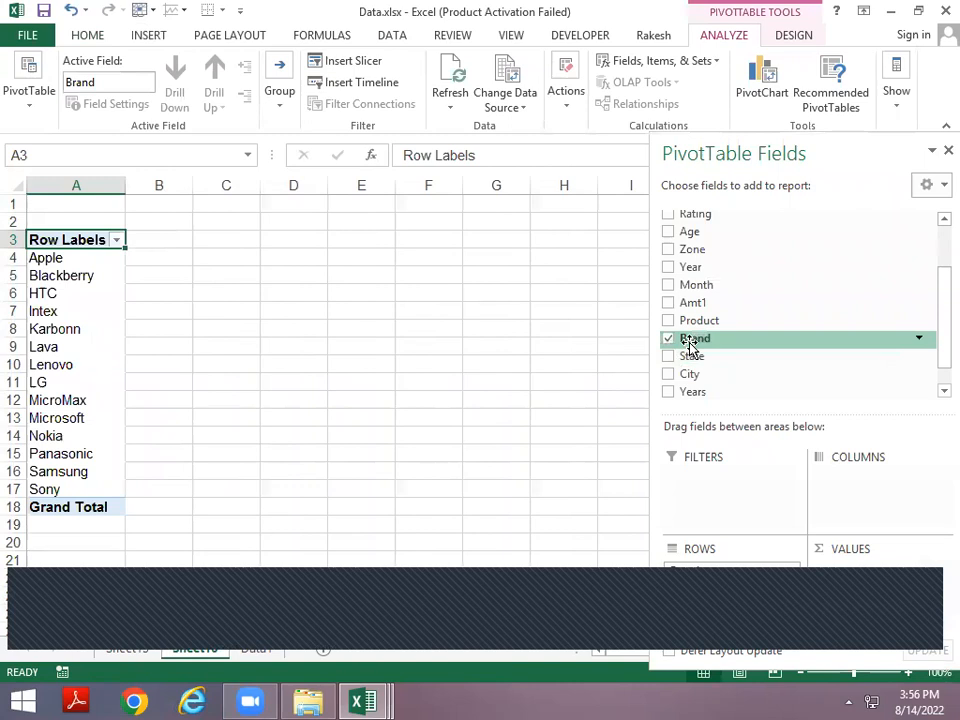
# Step: Review the unique brand names in the new pivot table's row labels, selecting them from Apple to Sony
pyautogui.click(60, 258)
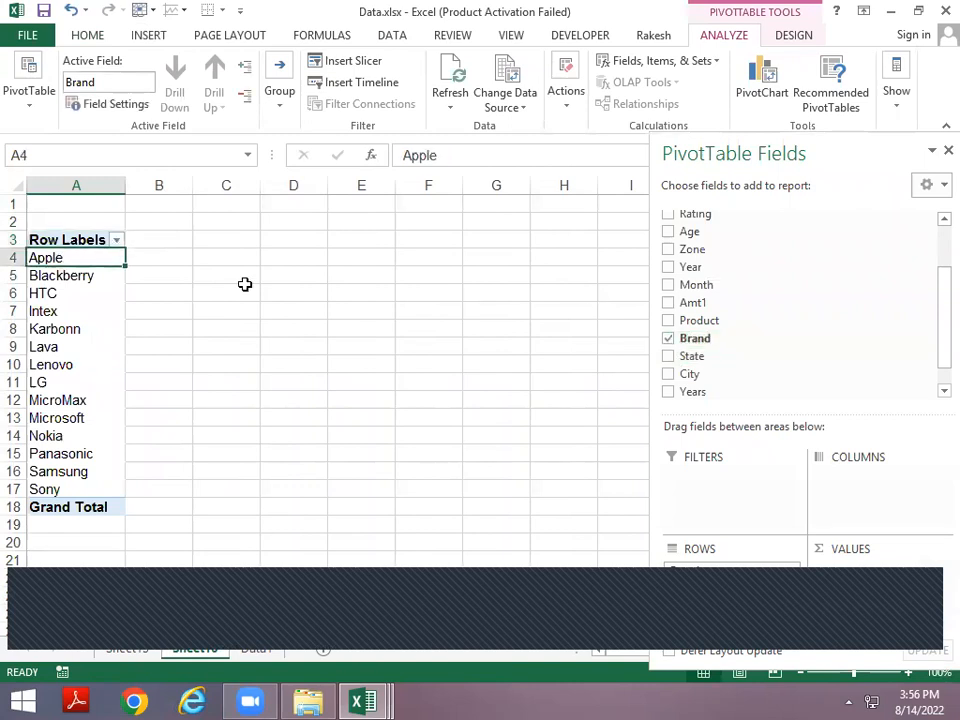
pyautogui.hotkey('shift', 'Down')
pyautogui.hotkey('shift', 'Down')
pyautogui.hotkey('shift', 'Down')
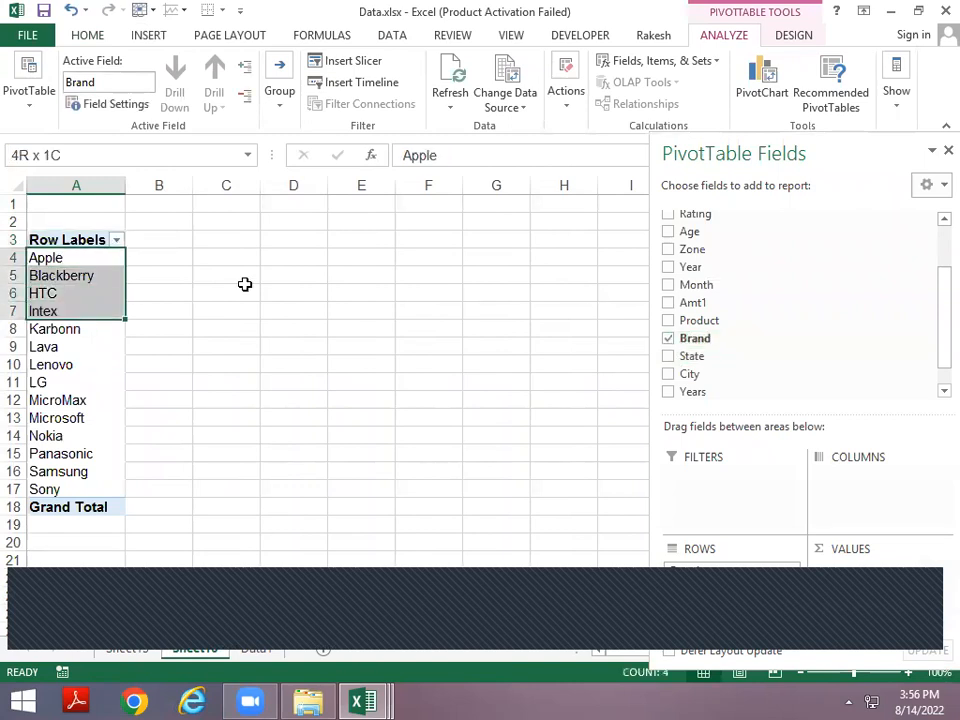
pyautogui.hotkey('shift', 'Down')
pyautogui.hotkey('shift', 'Down')
pyautogui.hotkey('shift', 'Down')
pyautogui.hotkey('shift', 'Down')
pyautogui.hotkey('shift', 'Down')
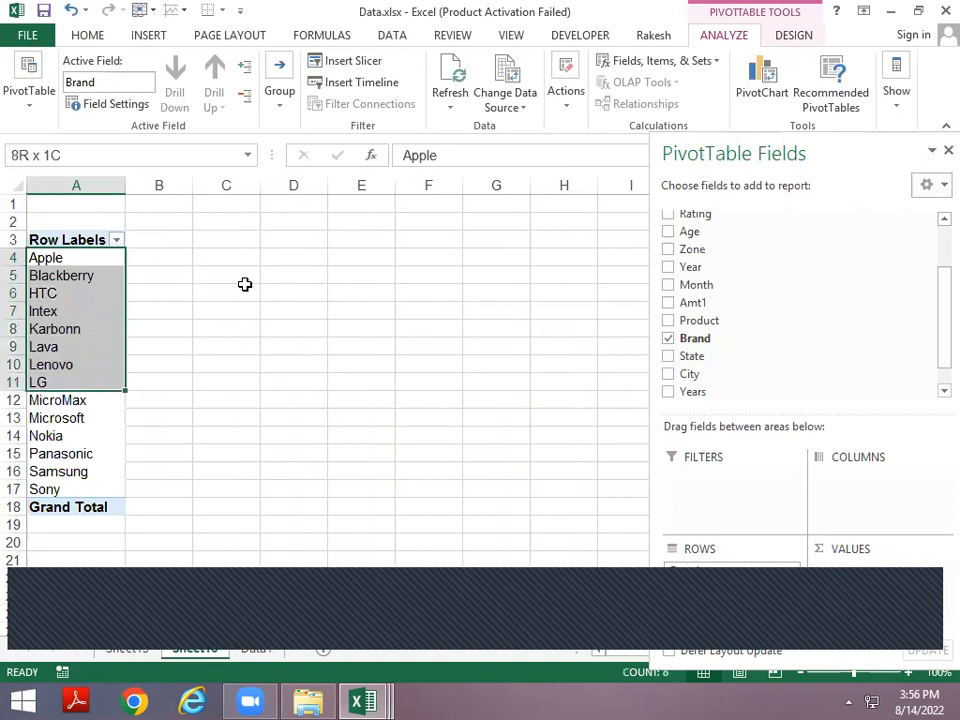
pyautogui.hotkey('shift', 'Down')
pyautogui.hotkey('shift', 'Down')
pyautogui.hotkey('shift', 'Down')
pyautogui.hotkey('shift', 'Down')
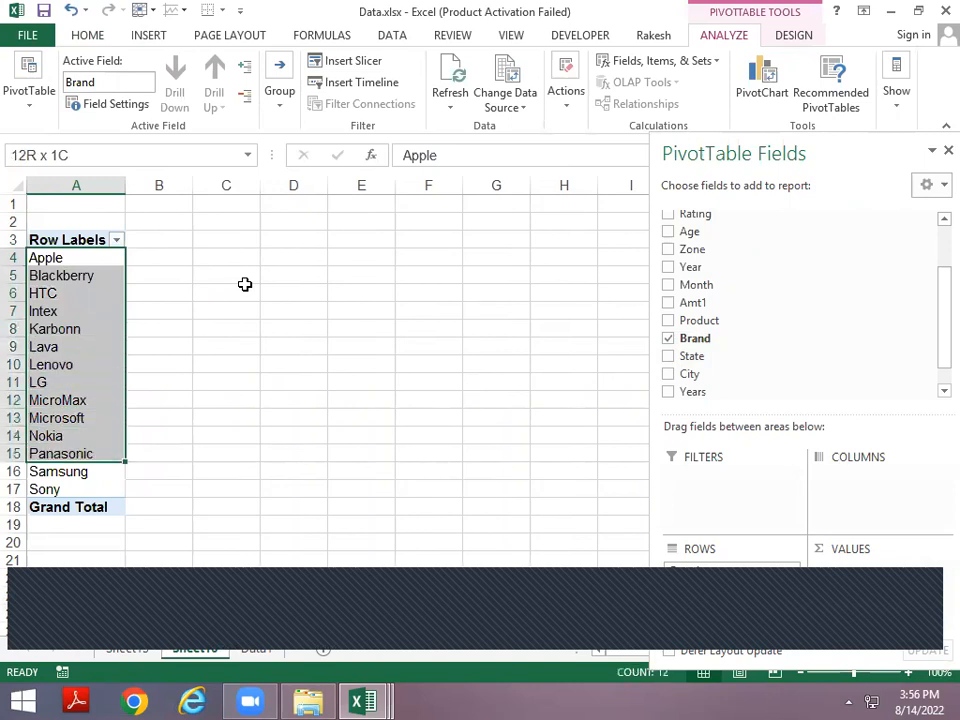
pyautogui.hotkey('shift', 'Down')
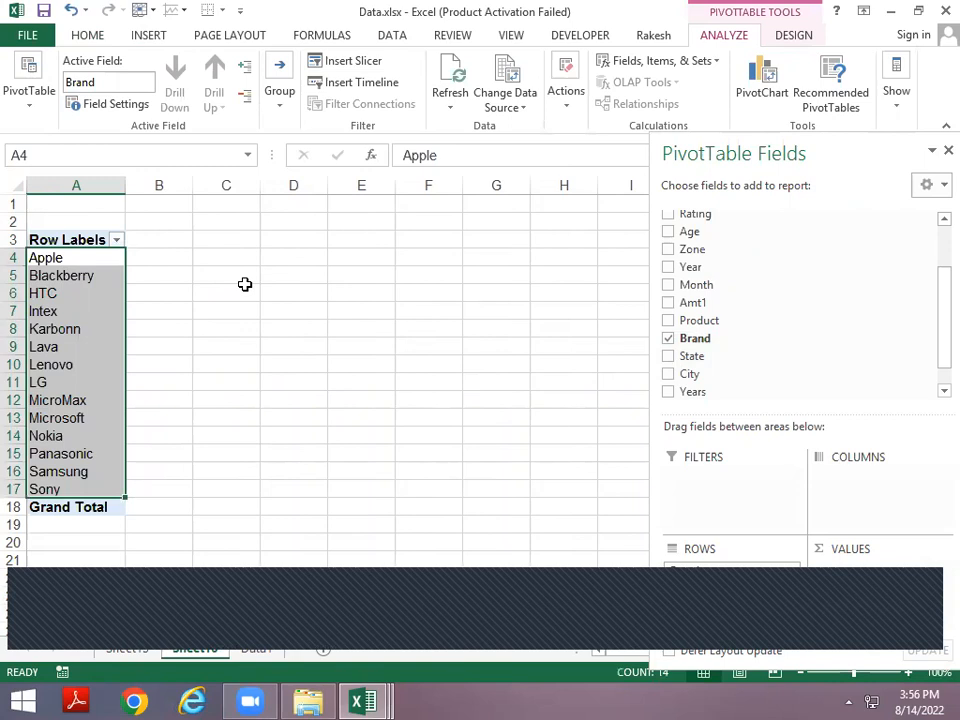
# Step: Replace Dept with Brand in the rows of the earlier department pivot table on the preceding sheet
pyautogui.hotkey('ctrl', 'pageup')
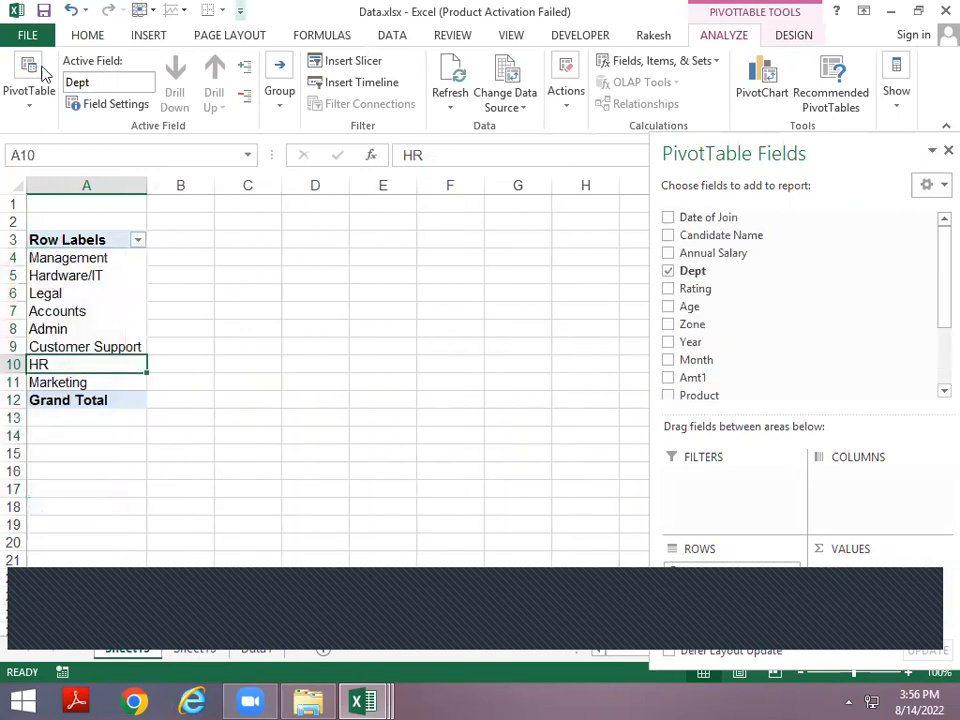
pyautogui.click(77, 285)
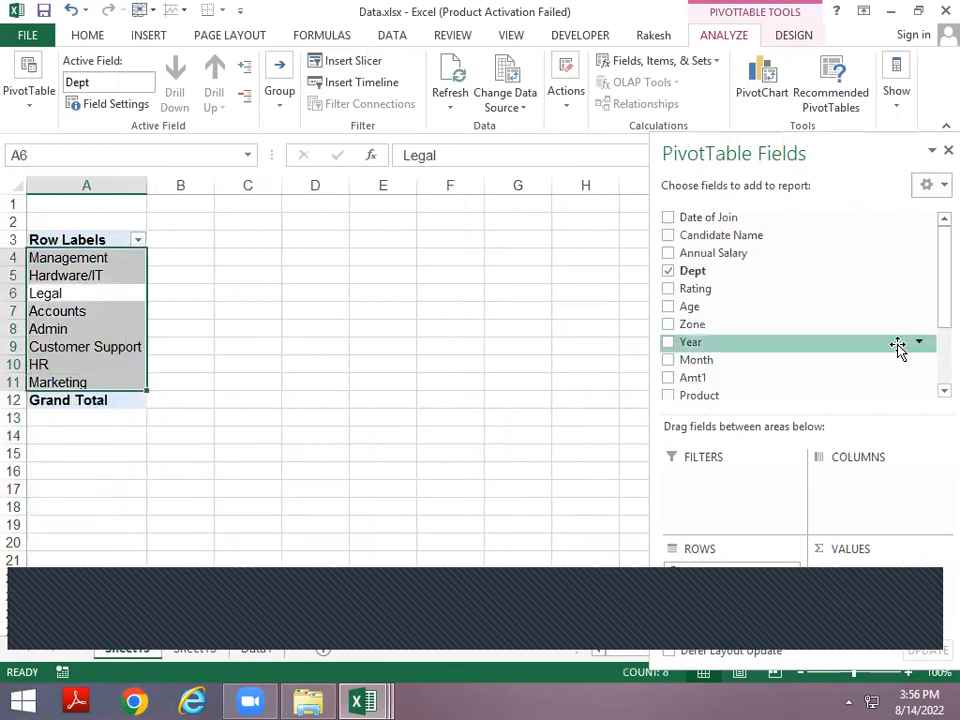
pyautogui.moveTo(936, 285); pyautogui.dragTo(936, 332)
pyautogui.moveTo(703, 333); pyautogui.dragTo(726, 574)
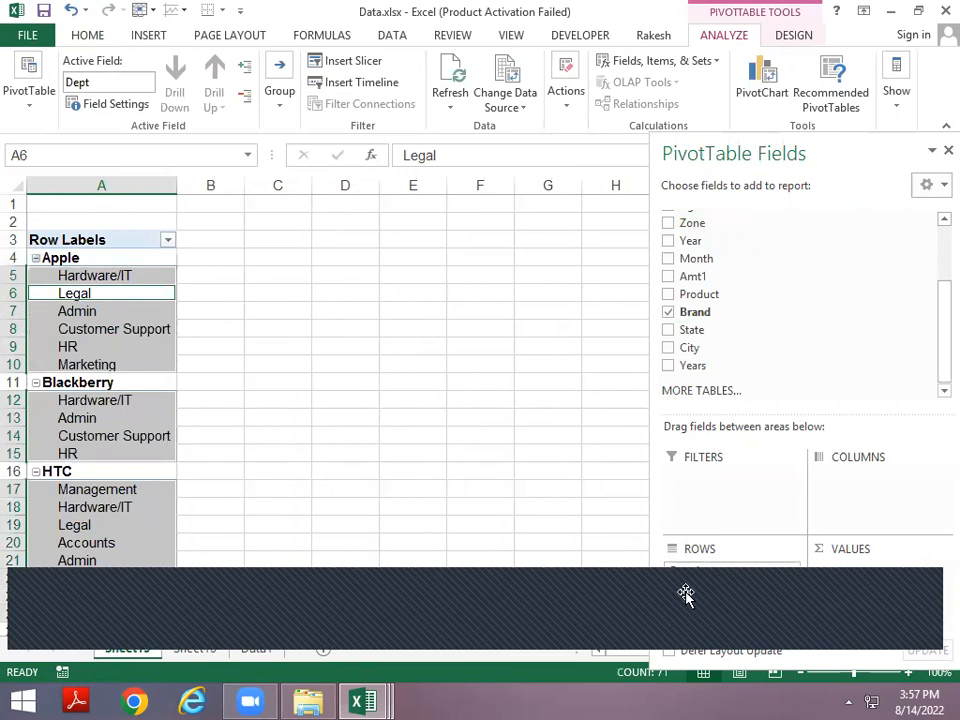
pyautogui.click(685, 594)
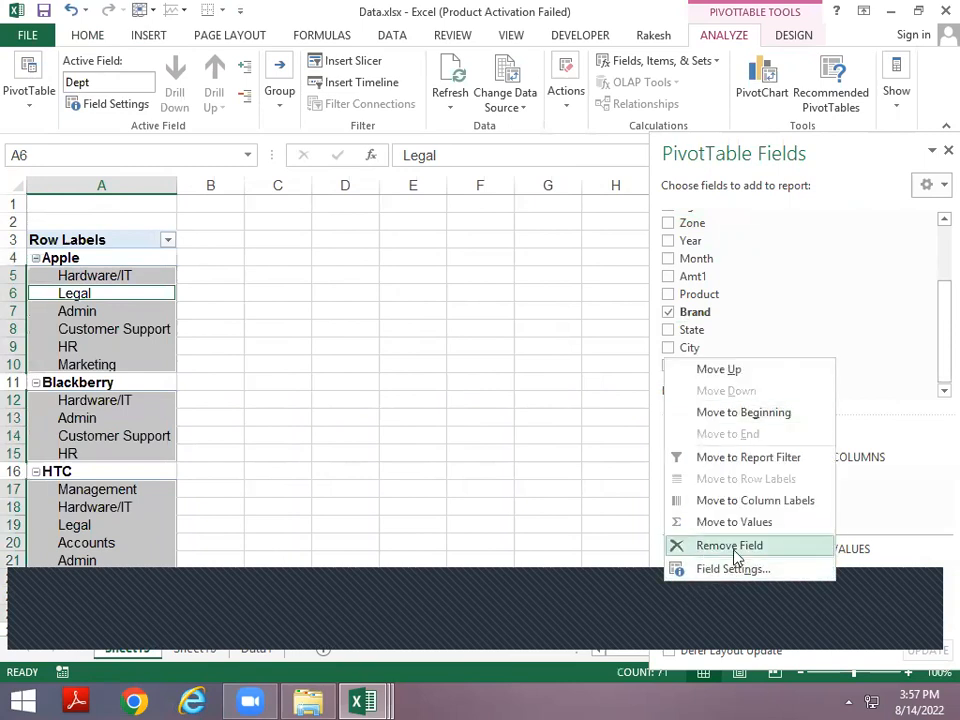
pyautogui.click(540, 310)
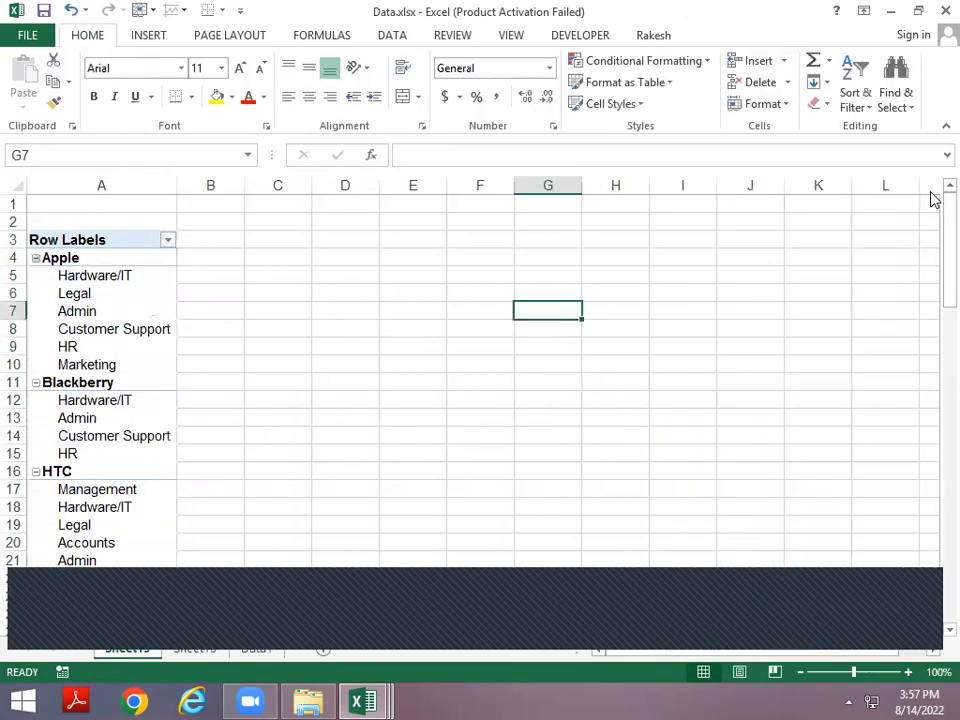
pyautogui.click(102, 296)
pyautogui.scroll(3, 934, 302)
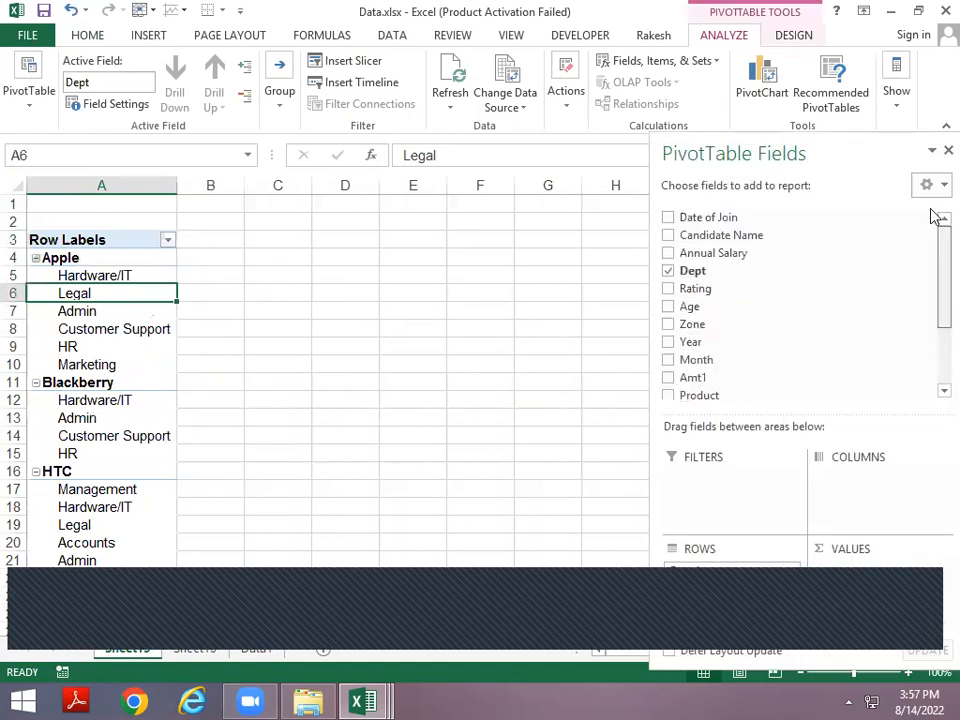
pyautogui.click(674, 275)
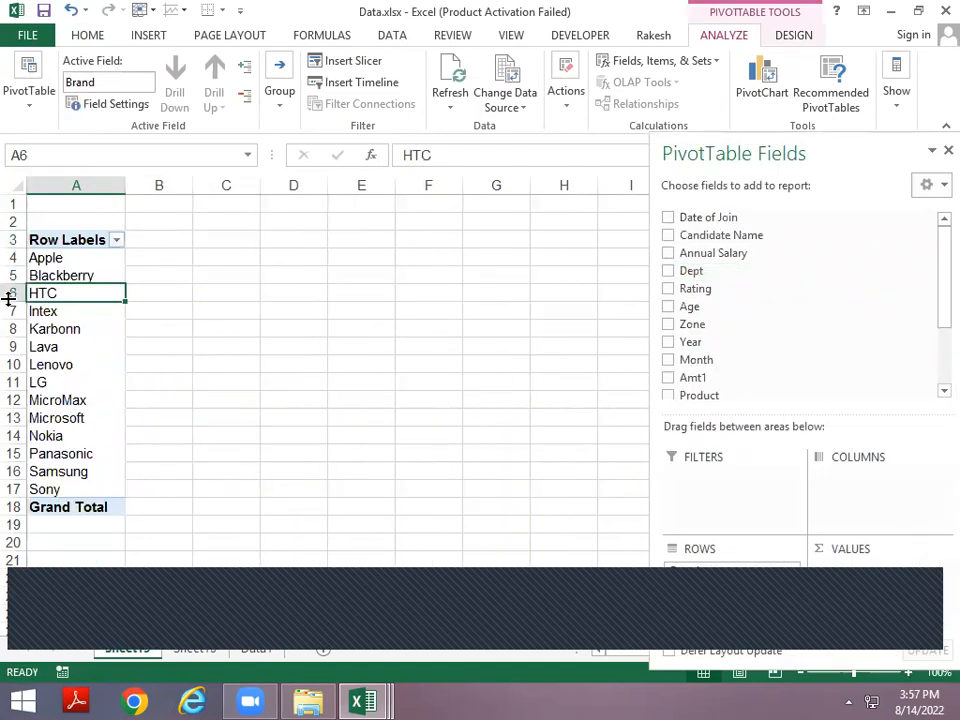
# Step: Select the brand labels from Apple to Sony in the modified pivot table to review the unique list
pyautogui.click(86, 258)
pyautogui.hotkey('shift', 'Down')
pyautogui.hotkey('shift', 'Down')
pyautogui.hotkey('shift', 'Down')
pyautogui.hotkey('shift', 'Down')
pyautogui.hotkey('shift', 'Down')
pyautogui.hotkey('shift', 'Down')
pyautogui.hotkey('shift', 'Down')
pyautogui.hotkey('shift', 'Down')
pyautogui.hotkey('shift', 'Down')
pyautogui.hotkey('shift', 'Down')
pyautogui.hotkey('shift', 'Down')
pyautogui.hotkey('shift', 'Down')
pyautogui.hotkey('shift', 'Down')
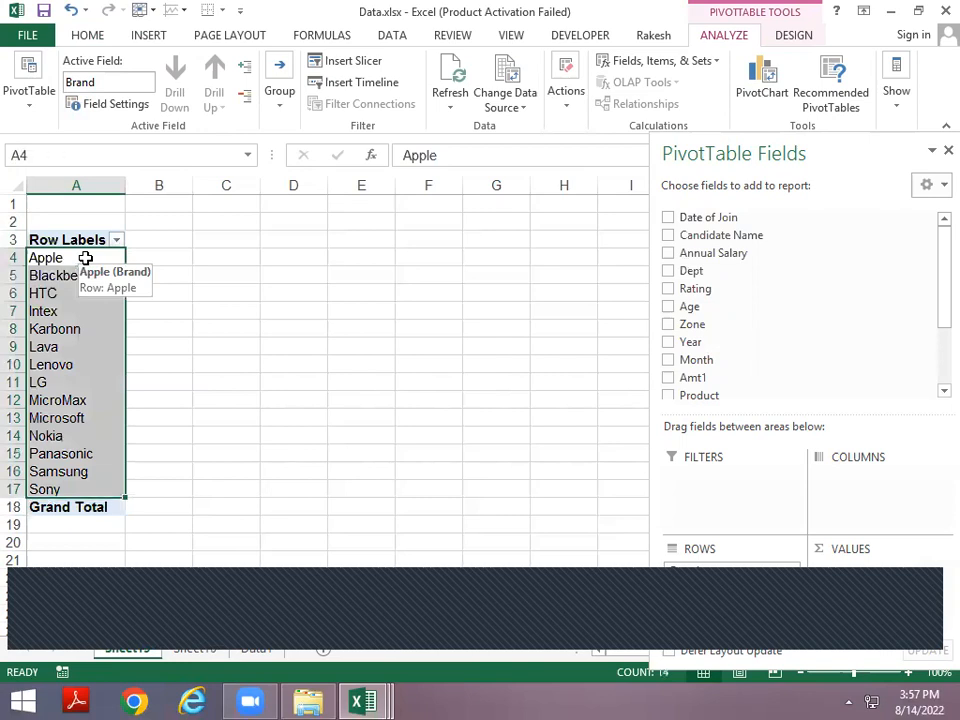
pyautogui.press('Up')
pyautogui.press('Down')
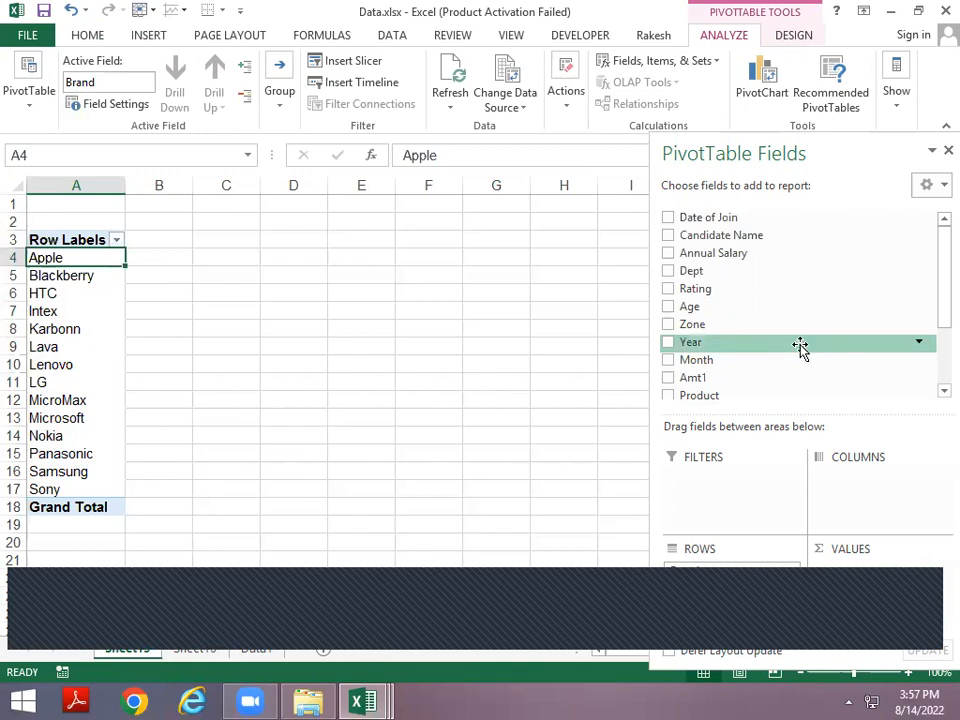
# Step: Replace Brand with Zone in the pivot table's rows to list the unique zones
pyautogui.moveTo(680, 324); pyautogui.dragTo(687, 604)
pyautogui.click(686, 569)
pyautogui.click(715, 527)
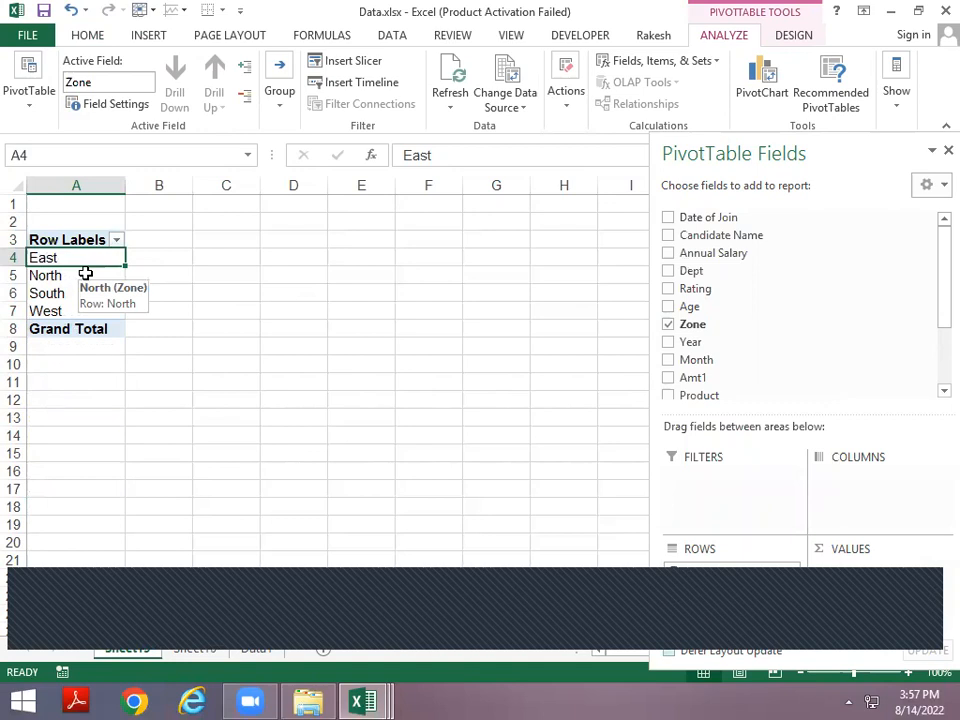
# Step: Switch to the Pivot Table Part-1.xlsx workbook and view the sheet on counting the occurrence of an item in a field
pyautogui.hotkey('alt', 'Tab')
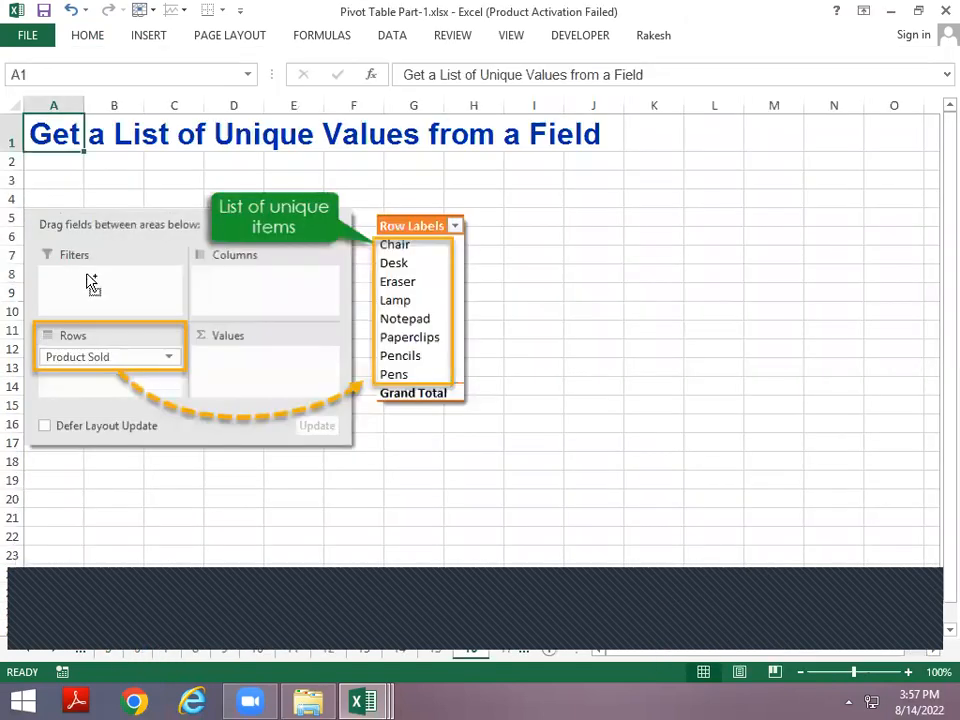
pyautogui.hotkey('ctrl', 'pagedown')
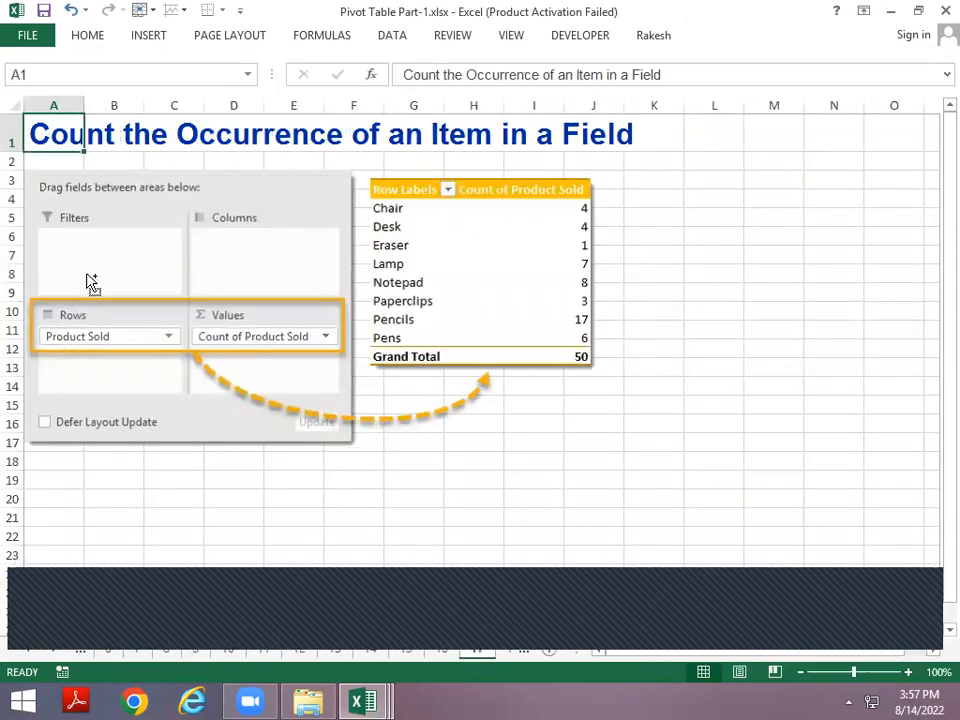
pyautogui.hotkey('ctrl', 'pagedown')
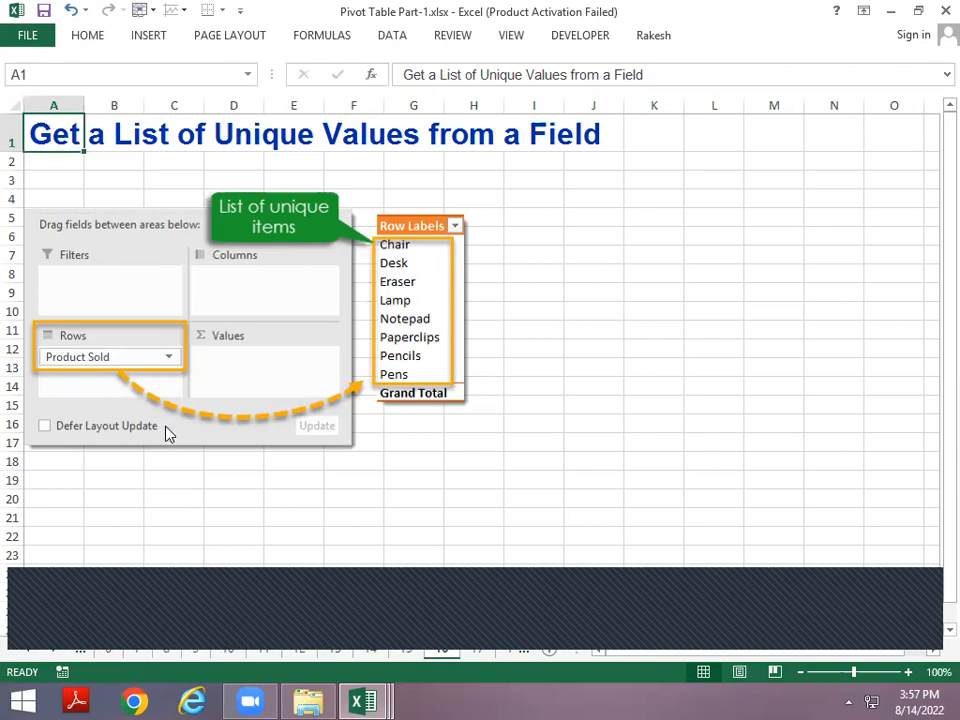
# Step: Return to the Data.xlsx workbook and select the entire data range on the Data1 sheet
pyautogui.hotkey('alt', 'Tab')
pyautogui.hotkey('alt', 'Tab')
pyautogui.hotkey('alt', 'Tab')
pyautogui.hotkey('alt', 'Tab')
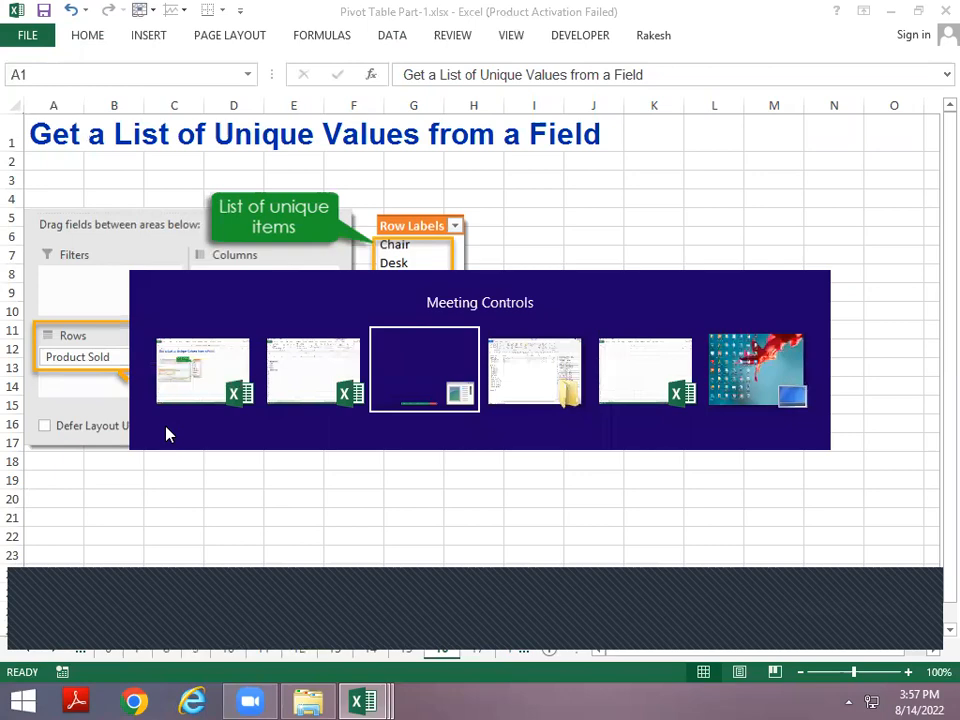
pyautogui.hotkey('alt', 'Tab')
pyautogui.press('Up')
pyautogui.hotkey('ctrl', 'pagedown')
pyautogui.hotkey('ctrl', 'pagedown')
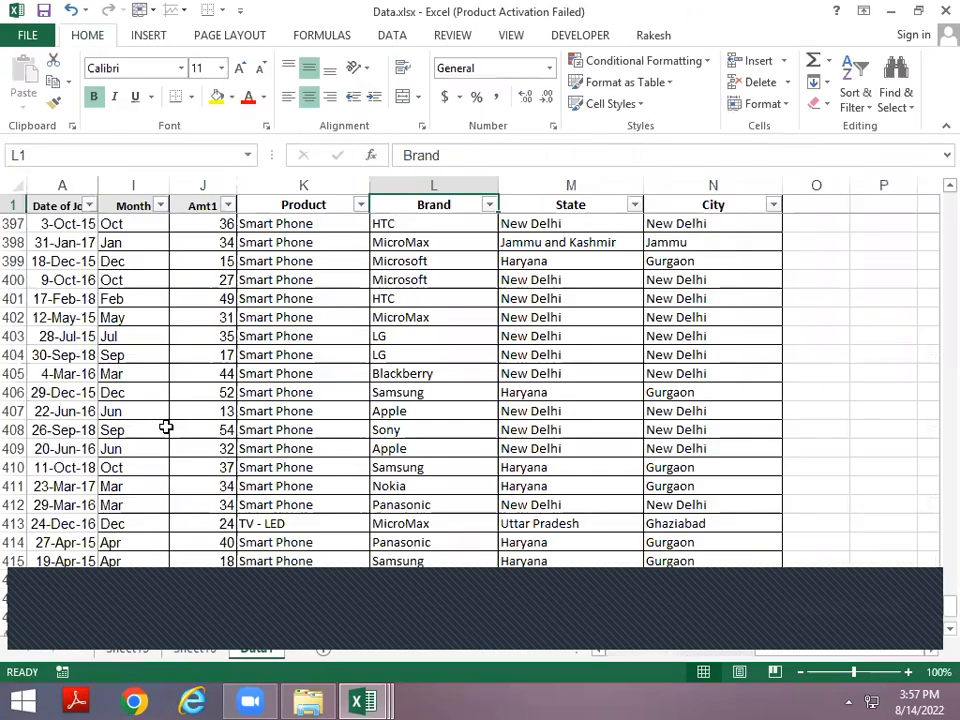
pyautogui.press('Down')
pyautogui.press('Up')
pyautogui.hotkey('ctrl', 'a')
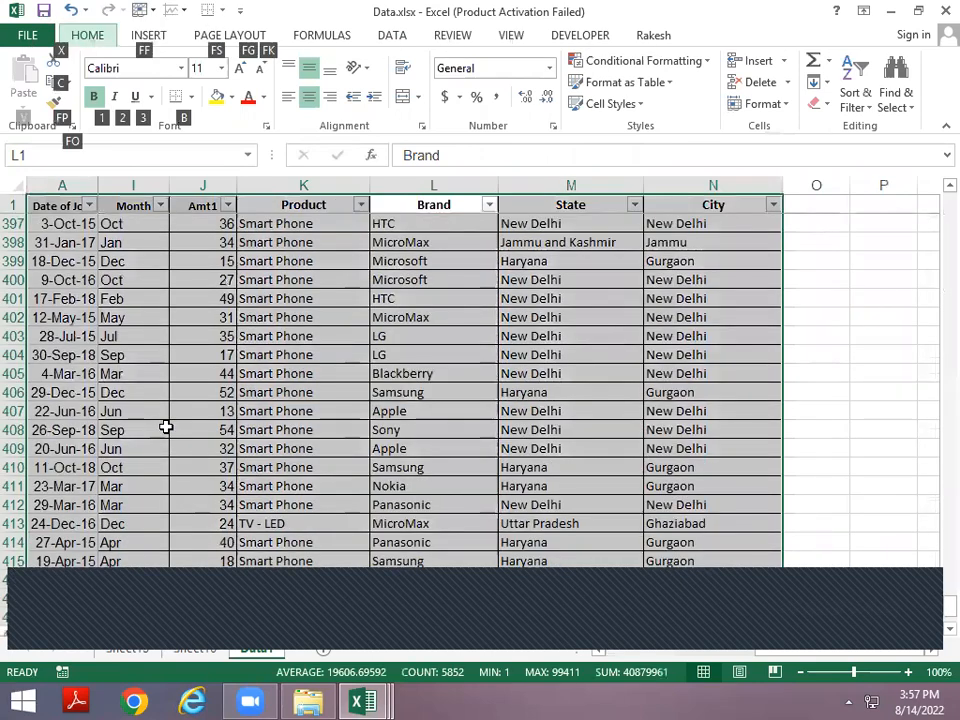
# Step: Switch back to Pivot Table Part-1.xlsx and review the sheets on listing unique values and counting item occurrences
pyautogui.hotkey('alt', 'Tab')
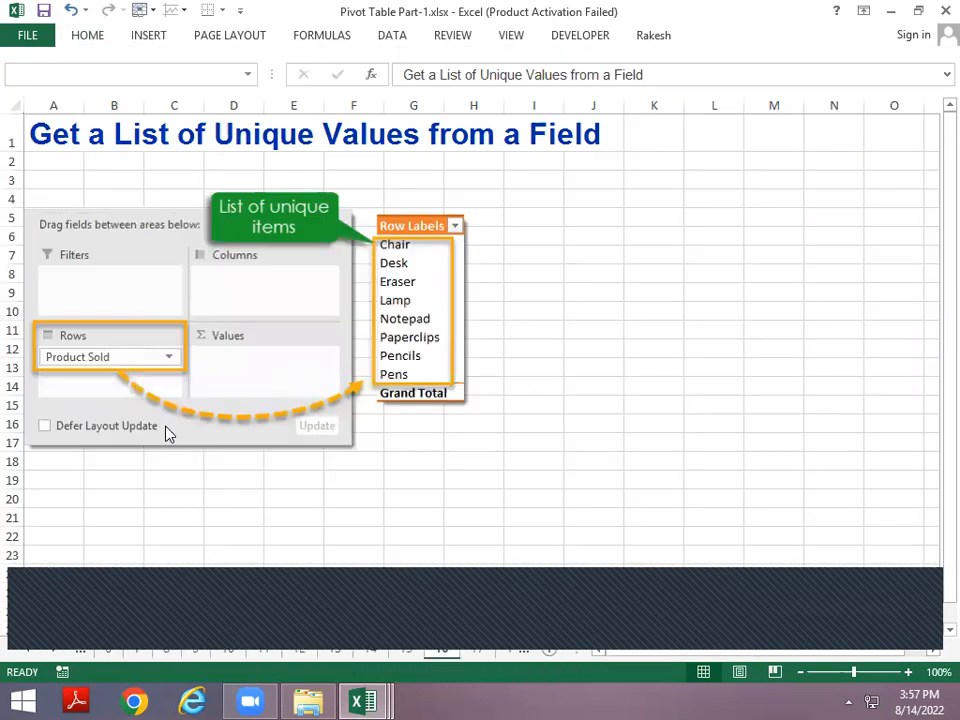
pyautogui.hotkey('ctrl', 'pagedown')
pyautogui.hotkey('ctrl', 'pageup')
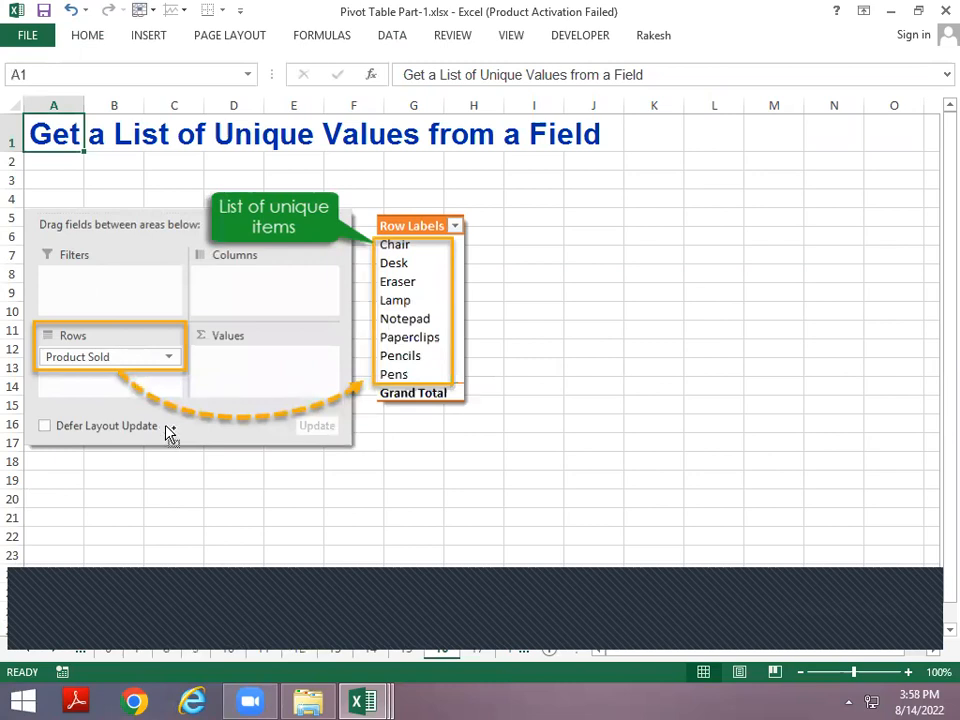
pyautogui.hotkey('ctrl', 'pagedown')
pyautogui.hotkey('ctrl', 'pageup')
pyautogui.click(899, 587)
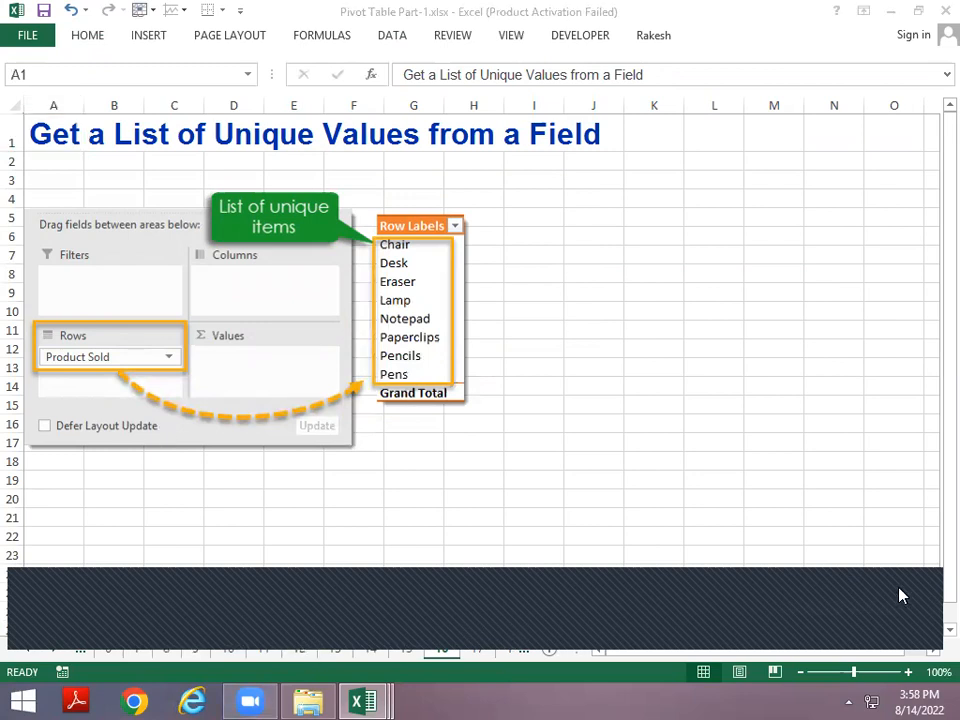